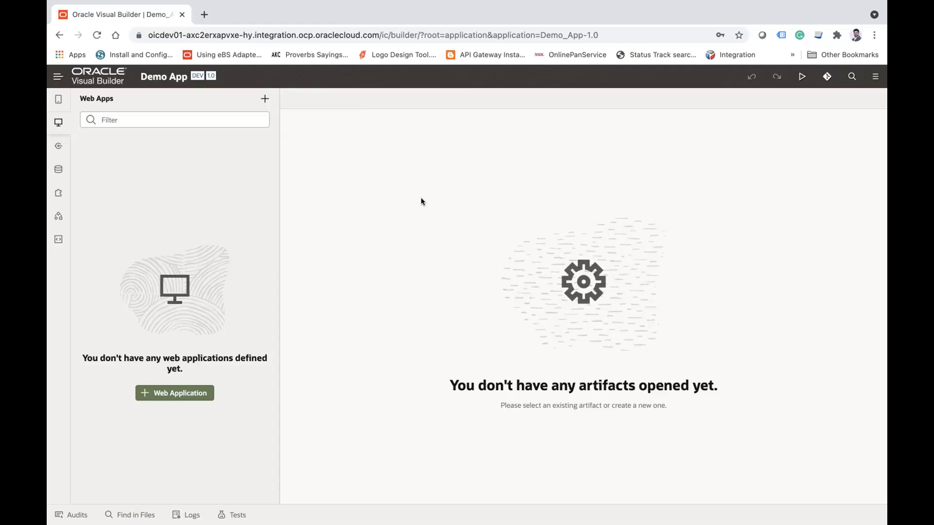
Step: Search the web for "ORACLE ERP suppliers rest apis" in a new browser tab
click(204, 15)
text(supp)
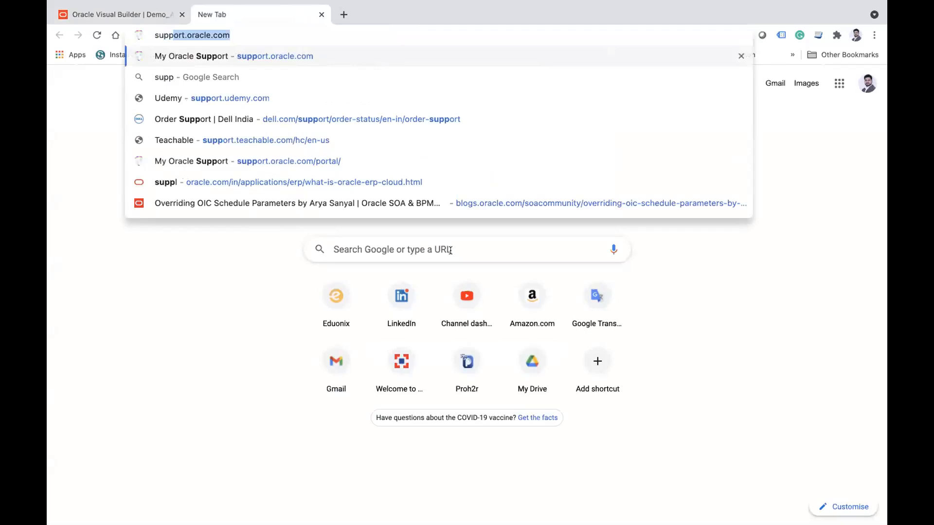
key(super+a)
text(Oexl)
key(BackSpace)
key(BackSpace)
key(BackSpace)
text(exl)
key(BackSpace)
key(BackSpace)
key(BackSpace)
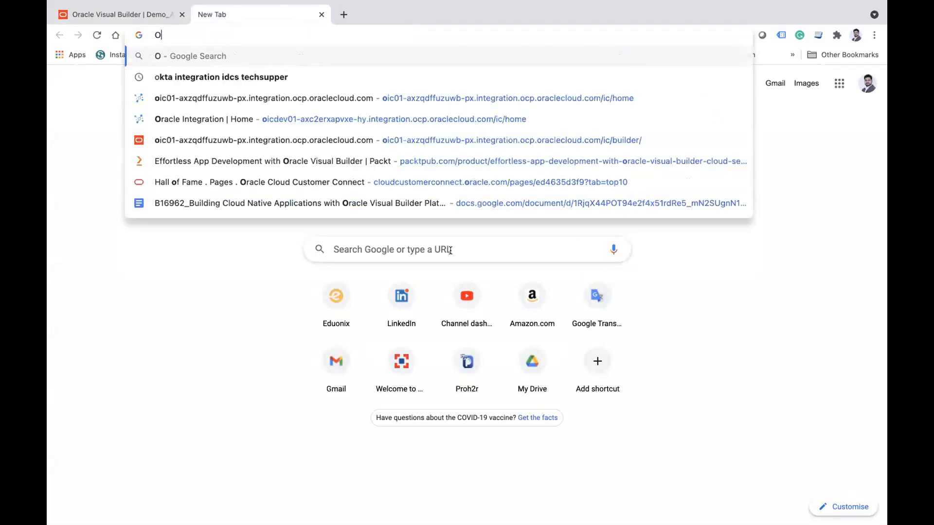
text(RACLE ERP)
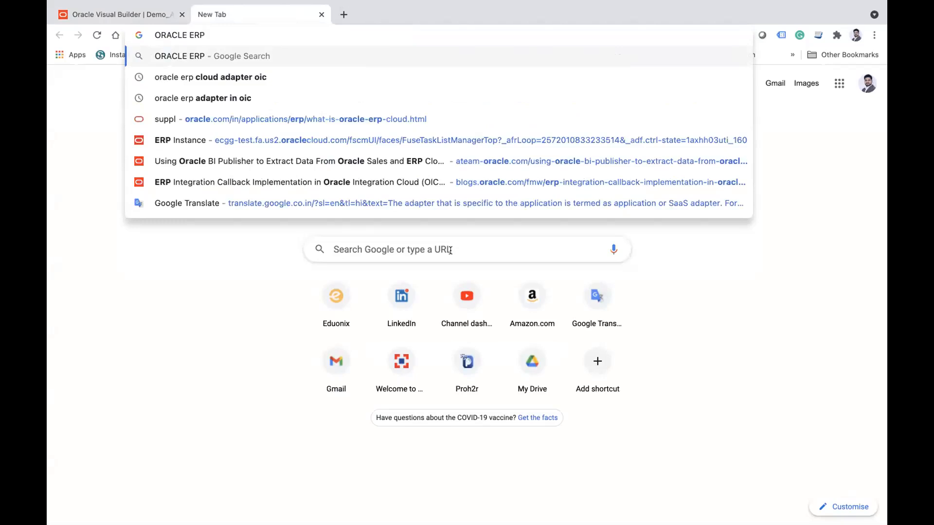
text( supp)
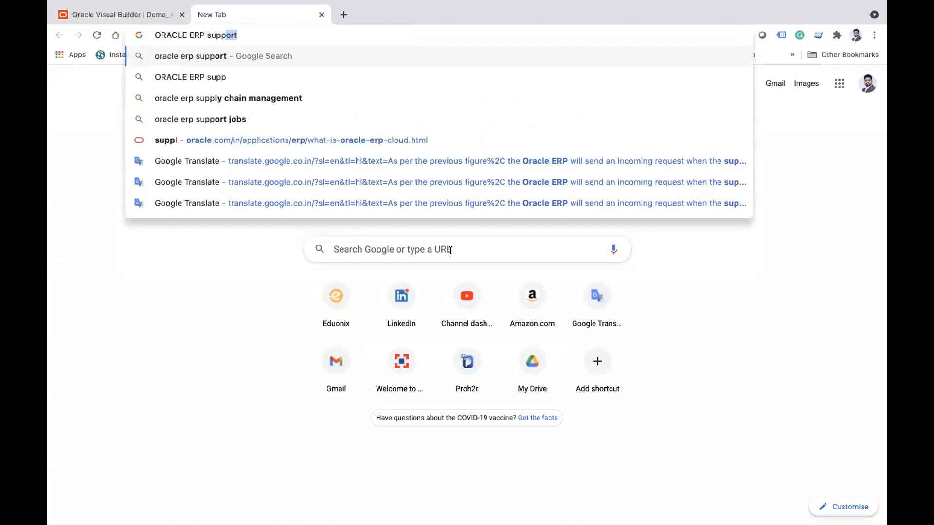
text(liers rest apis)
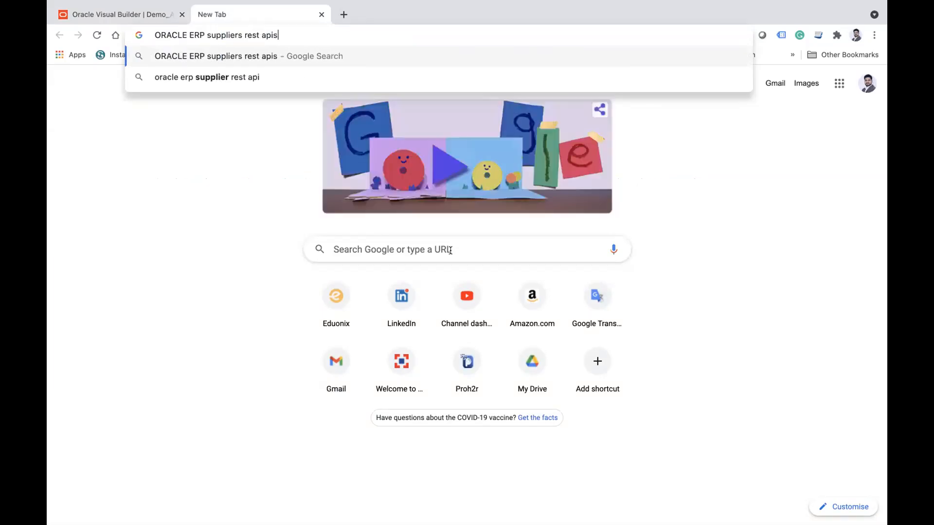
key(Return)
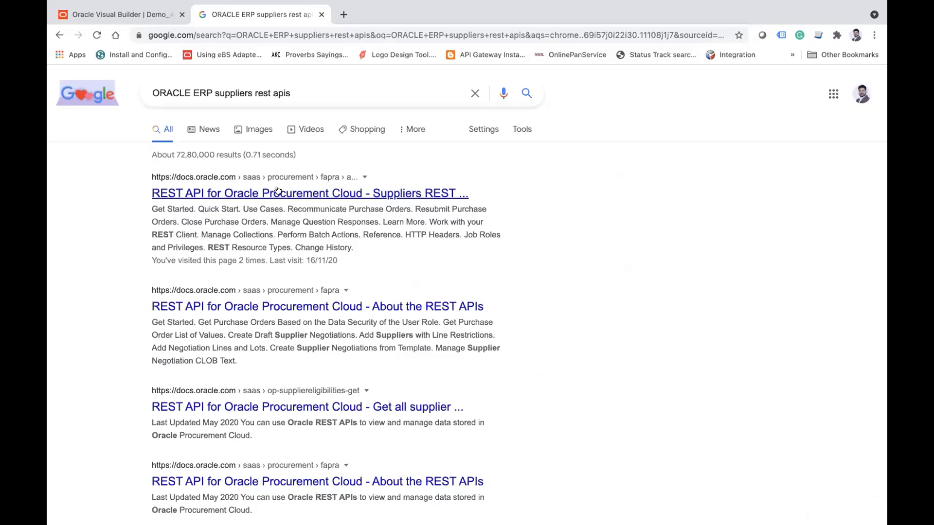
Step: Open the latest release of the Oracle Procurement Cloud REST API guide at the "Get all purchase orders" endpoint
click(276, 190)
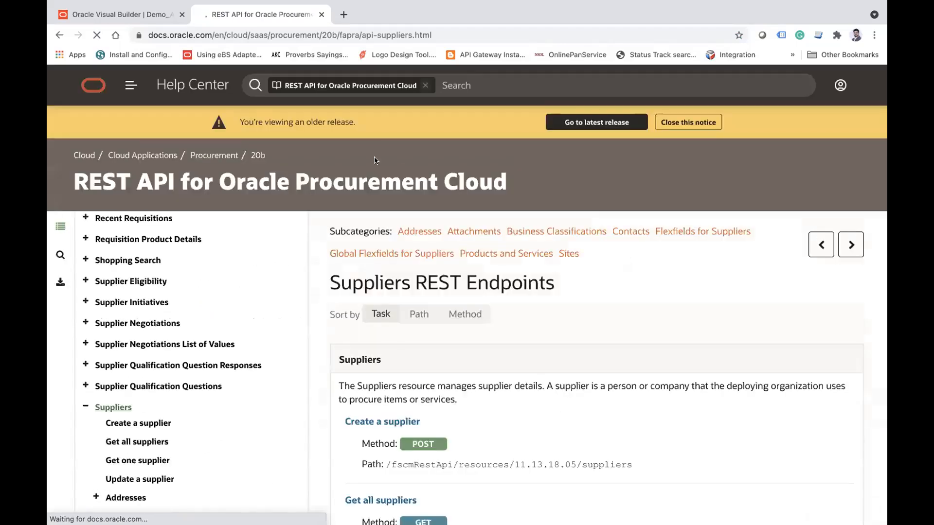
click(598, 125)
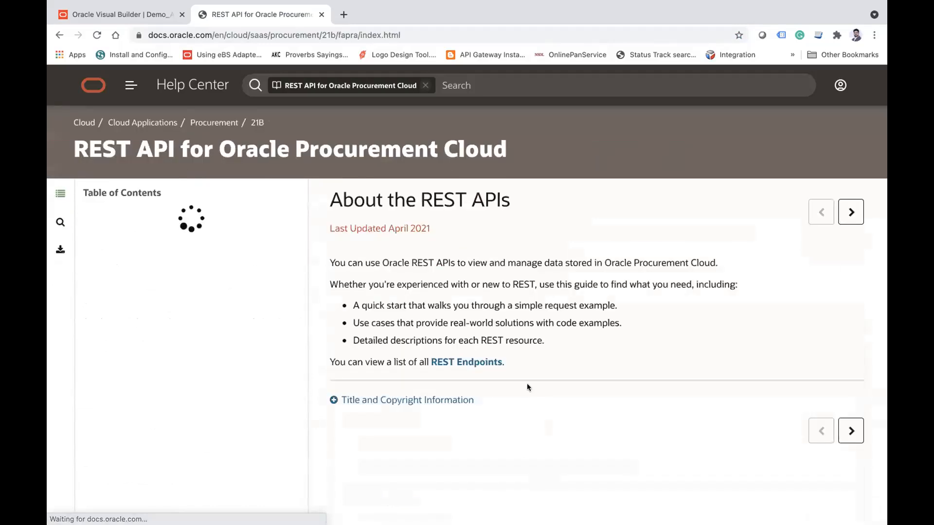
scroll(235, 363, down, 4)
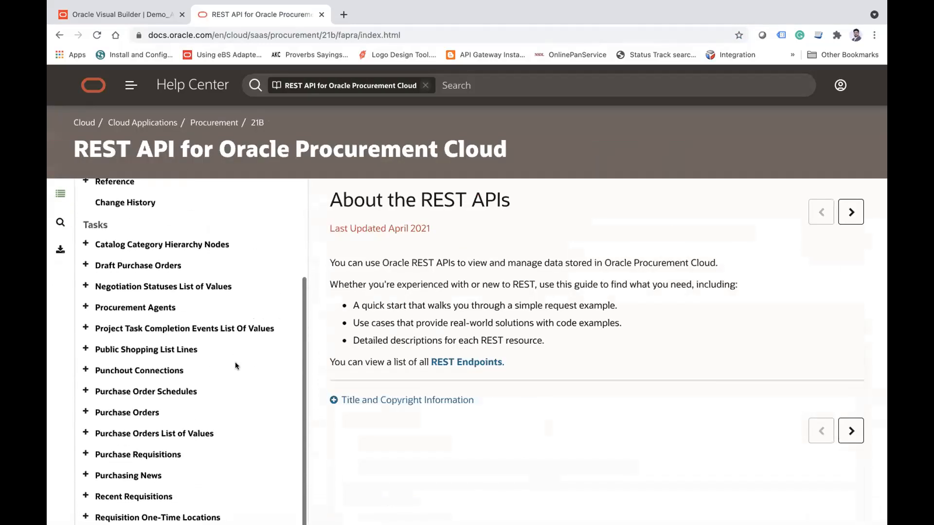
scroll(86, 301, down, 3)
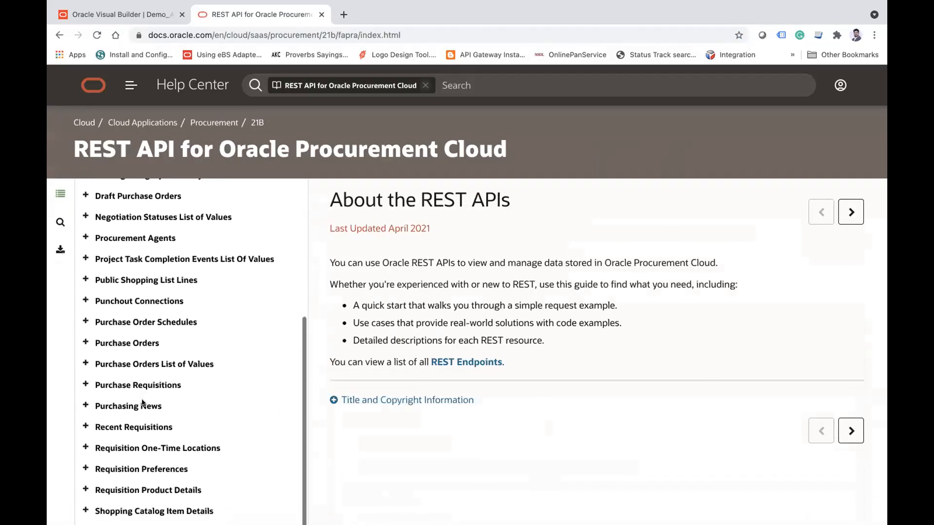
click(86, 305)
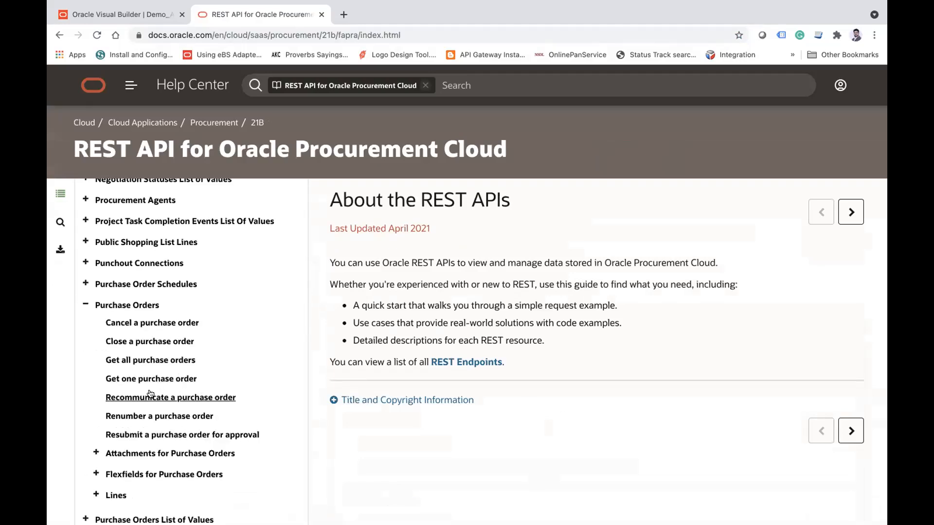
click(147, 362)
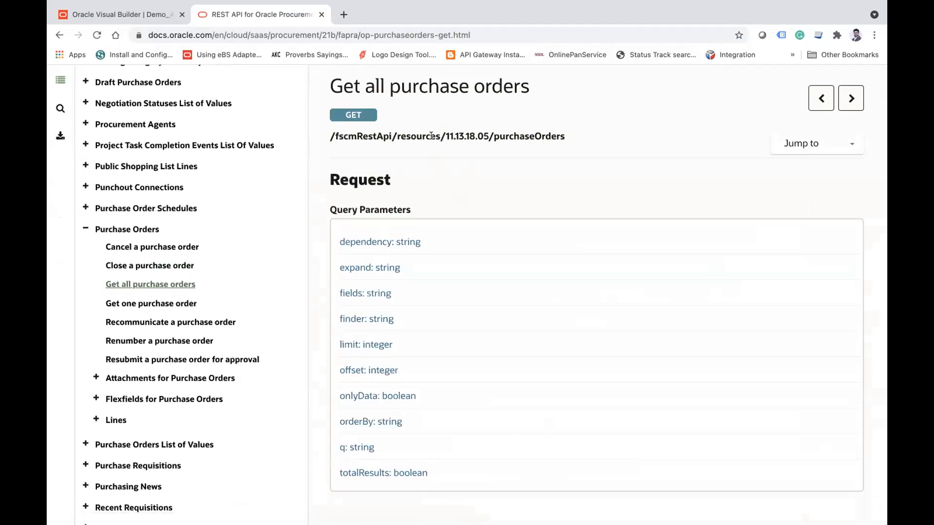
Step: Examine the parts of the purchase orders endpoint path, including the resource name, and close the documentation
triple_click(431, 137)
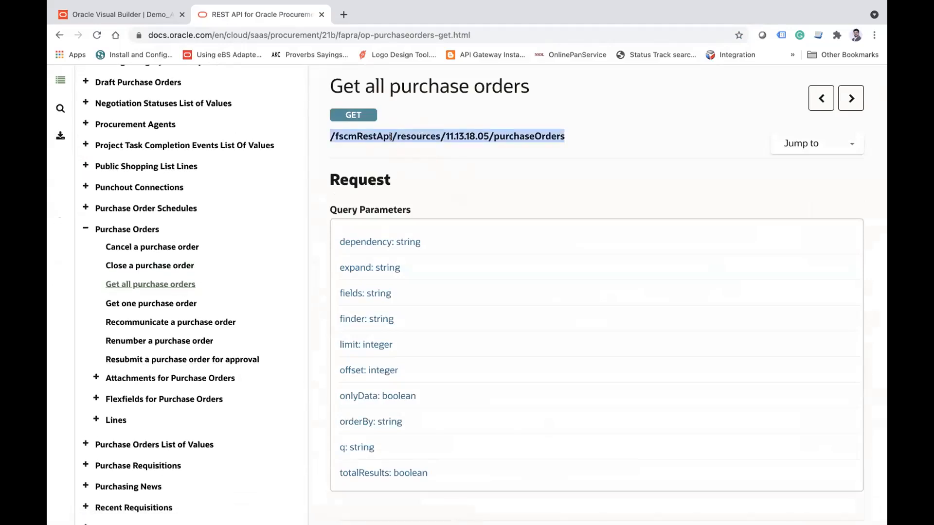
drag(396, 137, 392, 137)
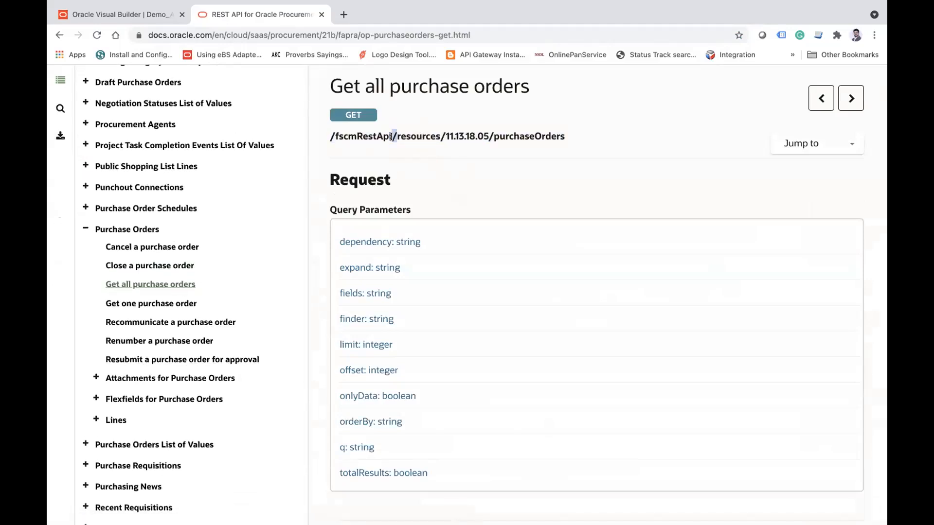
double_click(495, 136)
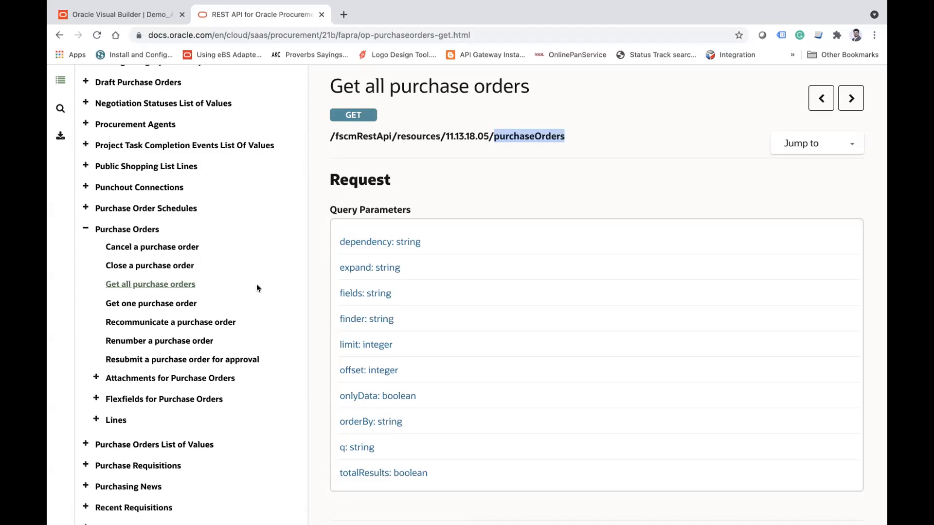
double_click(427, 136)
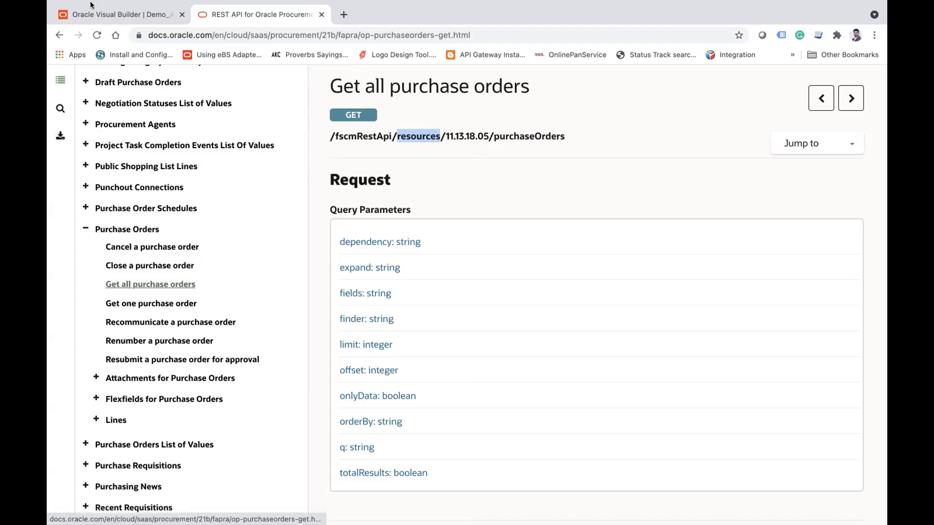
click(321, 14)
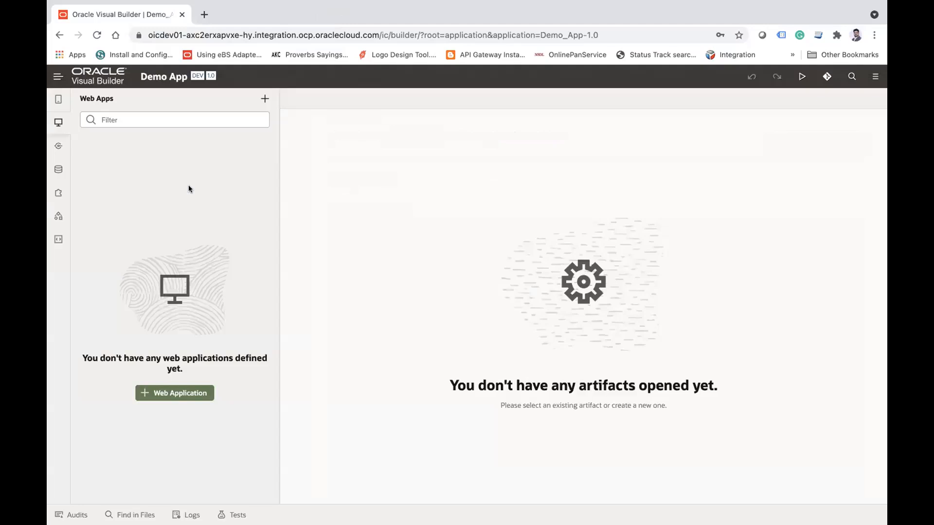
Step: Open the EmailValidator object validator in the Employee business object's business rules and widen its editing area
click(58, 169)
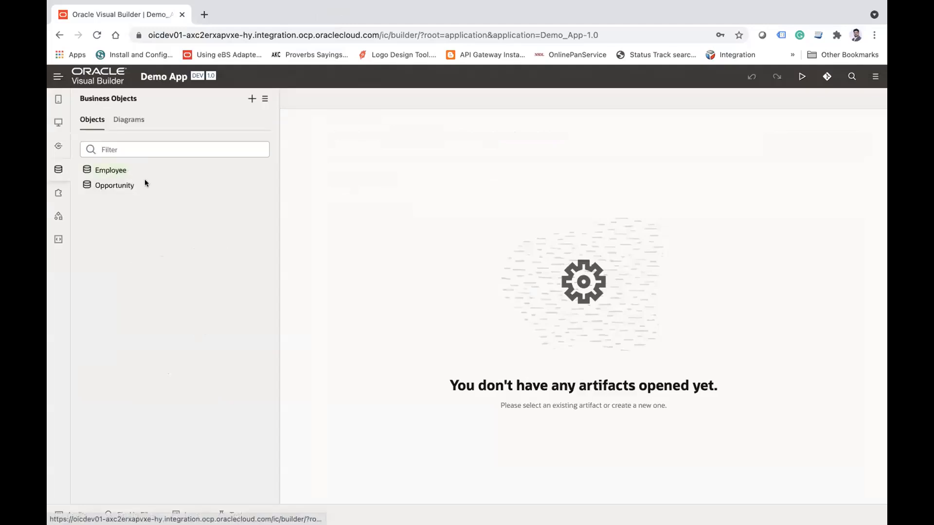
click(110, 171)
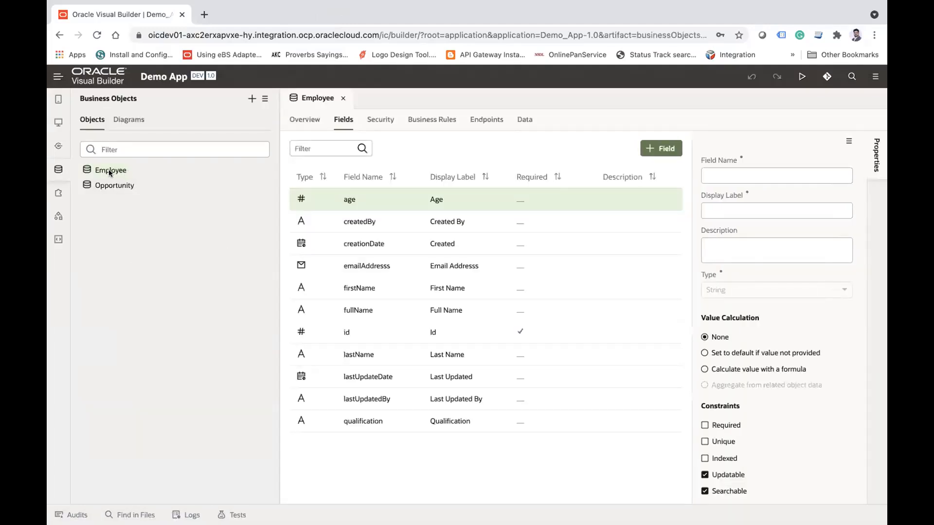
click(421, 120)
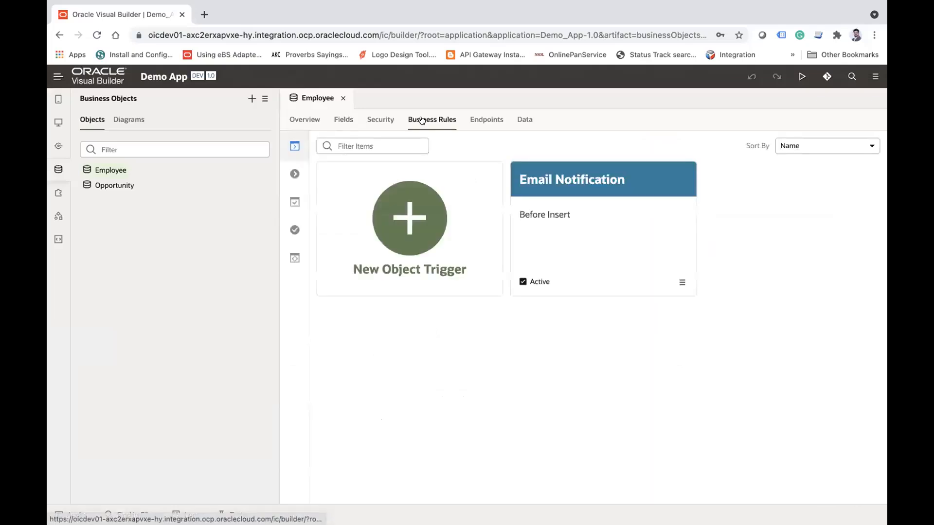
click(295, 175)
click(295, 201)
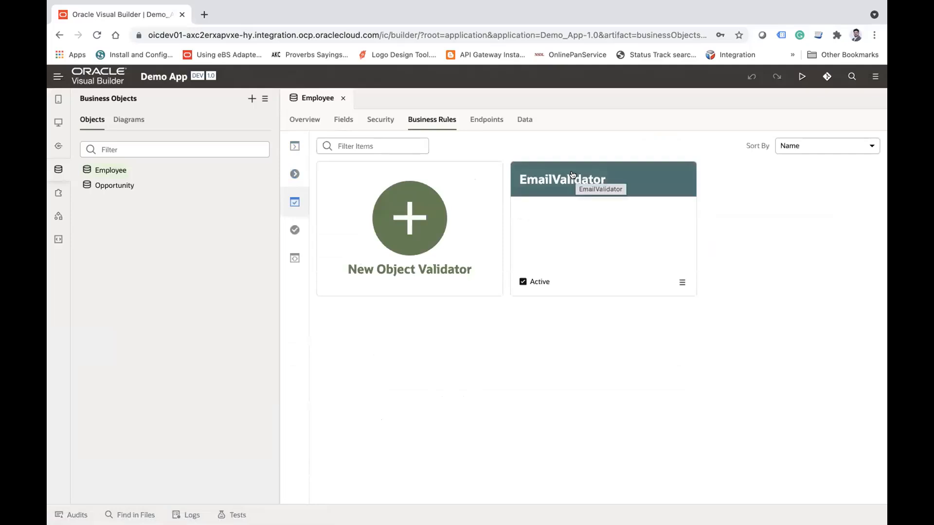
click(535, 172)
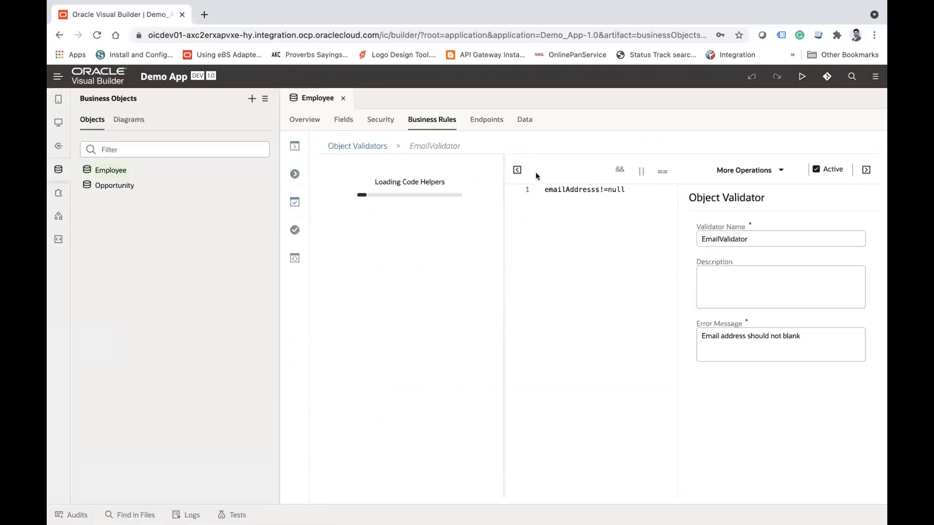
click(59, 169)
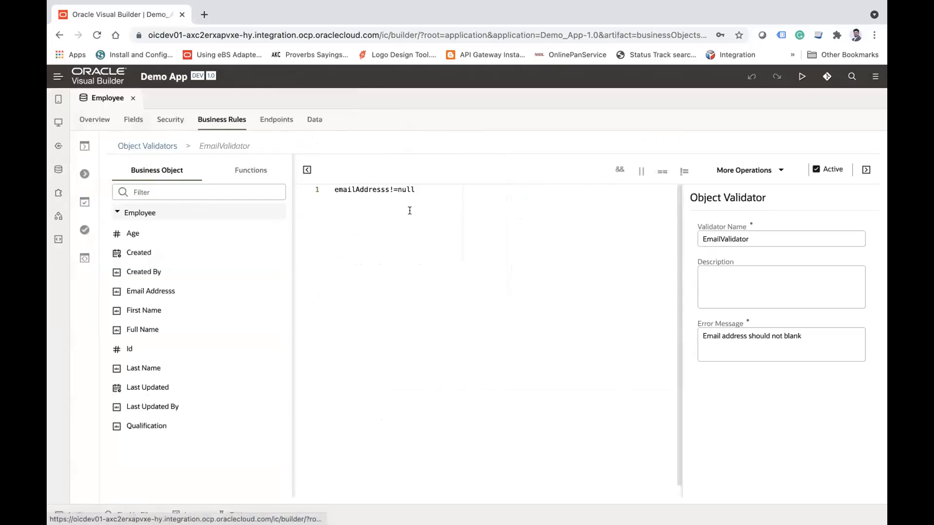
click(410, 188)
key(BackSpace)
key(BackSpace)
key(BackSpace)
key(BackSpace)
text('')
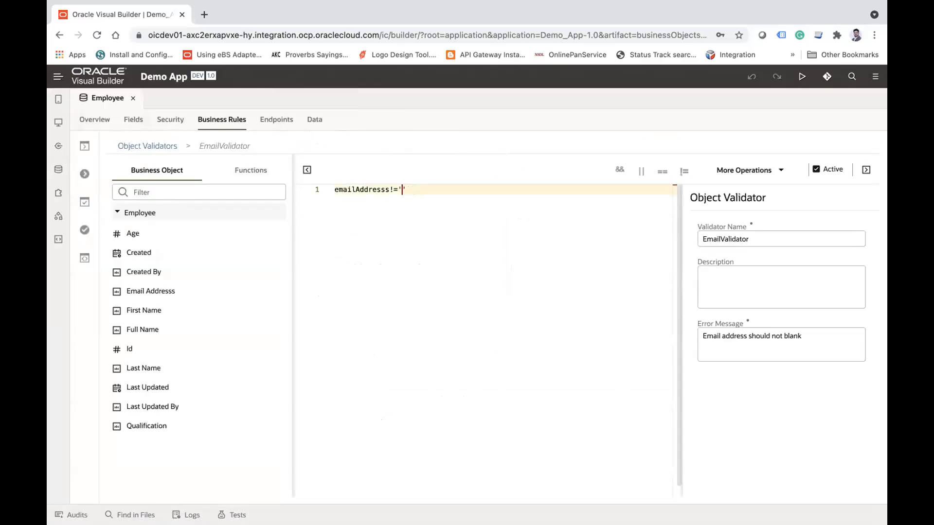
click(421, 186)
key(BackSpace)
key(BackSpace)
text(null)
Step: Start a new row in the Employee object's Development data with age 19 and an empty email address
click(318, 120)
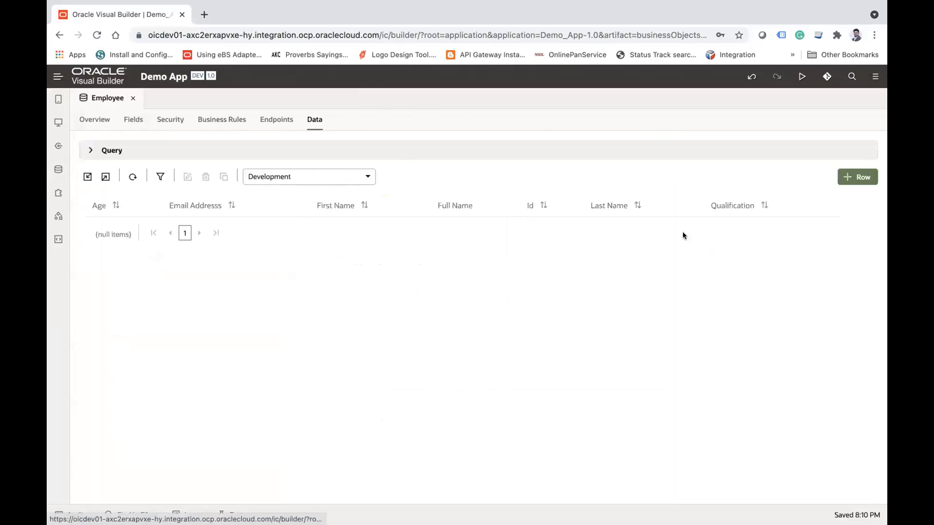
click(857, 177)
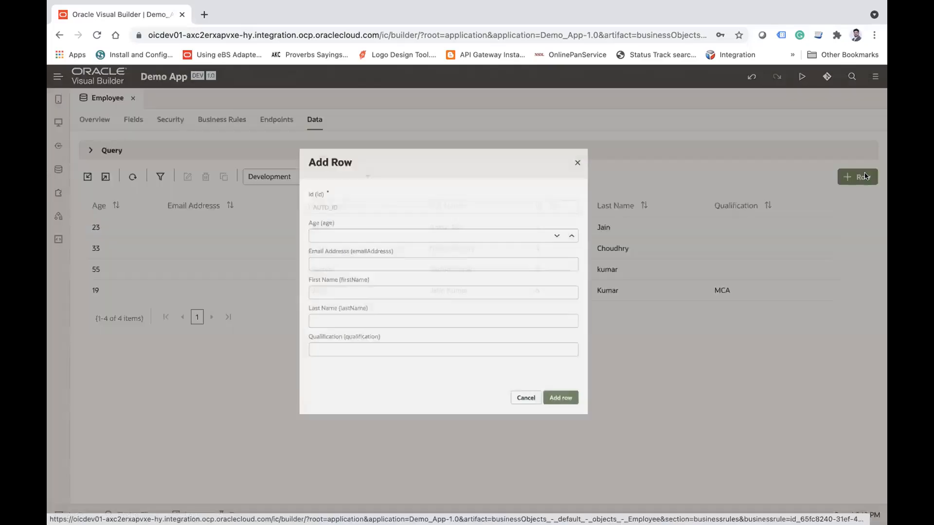
text(19)
key(Tab)
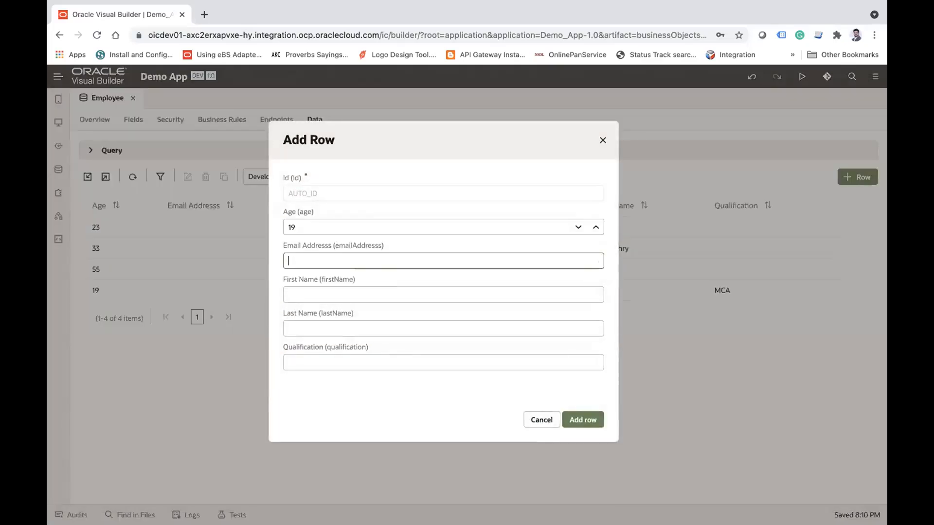
text(a@a.com)
key(Tab)
text(q)
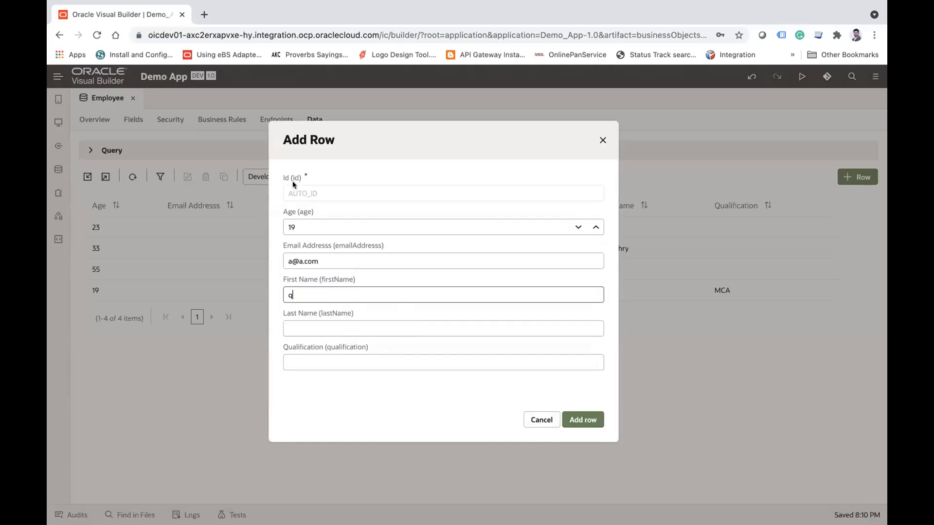
key(shift+Tab)
key(BackSpace)
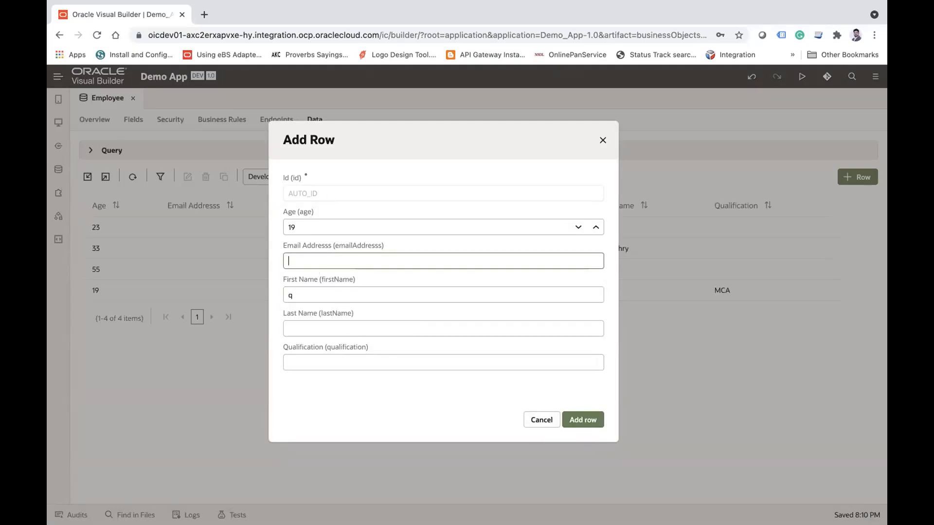
Step: Fill in the employee's first name, last name and qualification MCA, submit the row without an email, and check the validator response
click(543, 428)
click(854, 174)
key(Tab)
key(Tab)
key(Tab)
key(Tab)
text(MCA)
key(Tab)
click(589, 420)
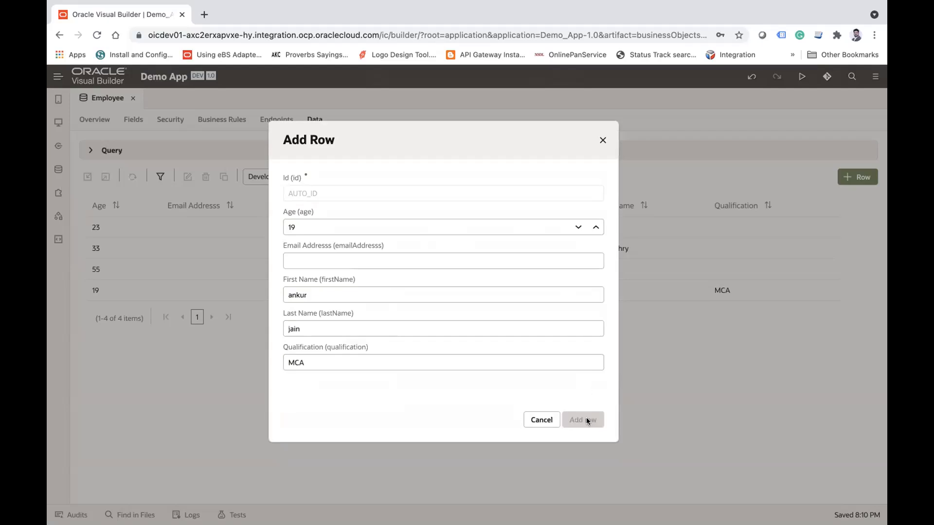
double_click(423, 417)
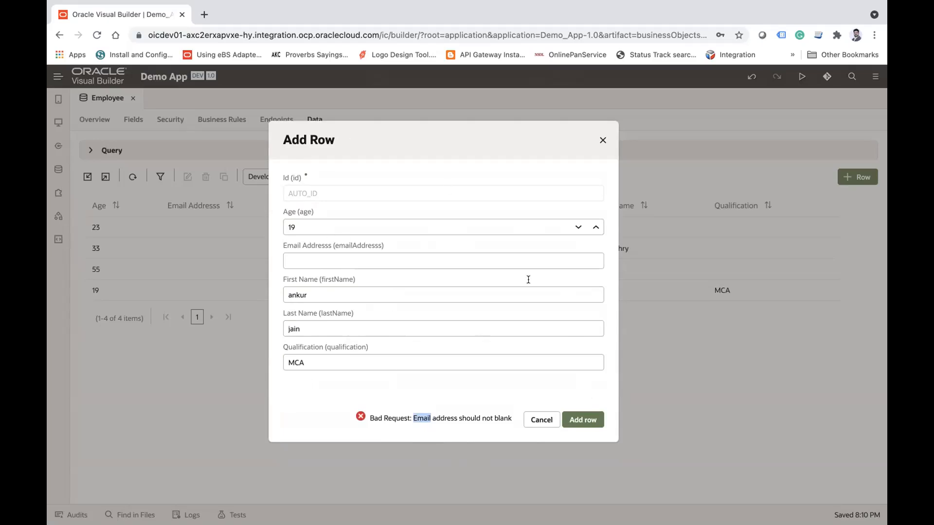
double_click(464, 412)
triple_click(464, 412)
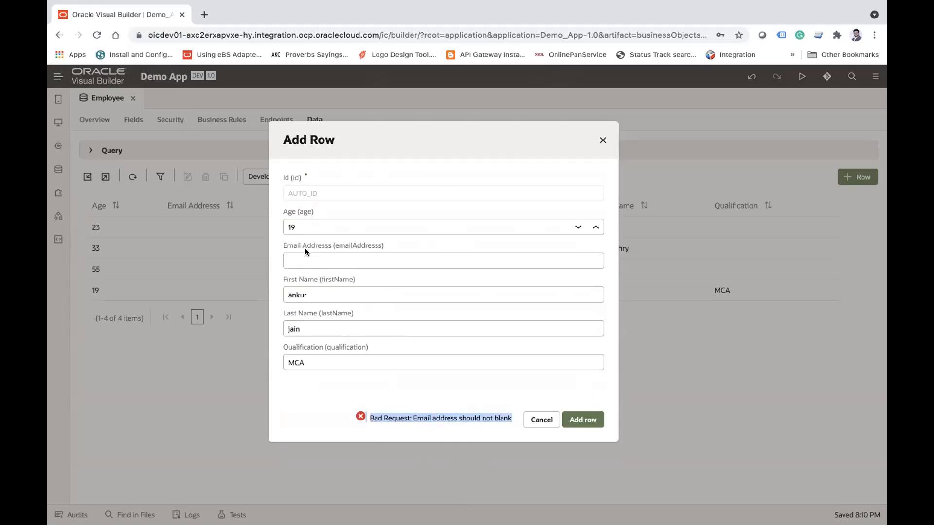
Step: Set the employee's age to 12, try to add the row again, and check the age validation response
double_click(303, 225)
text(12)
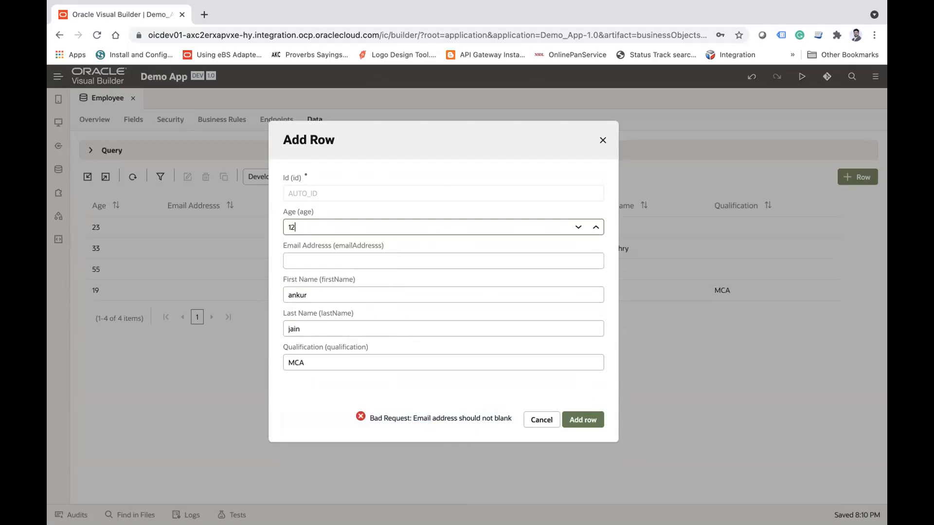
click(585, 418)
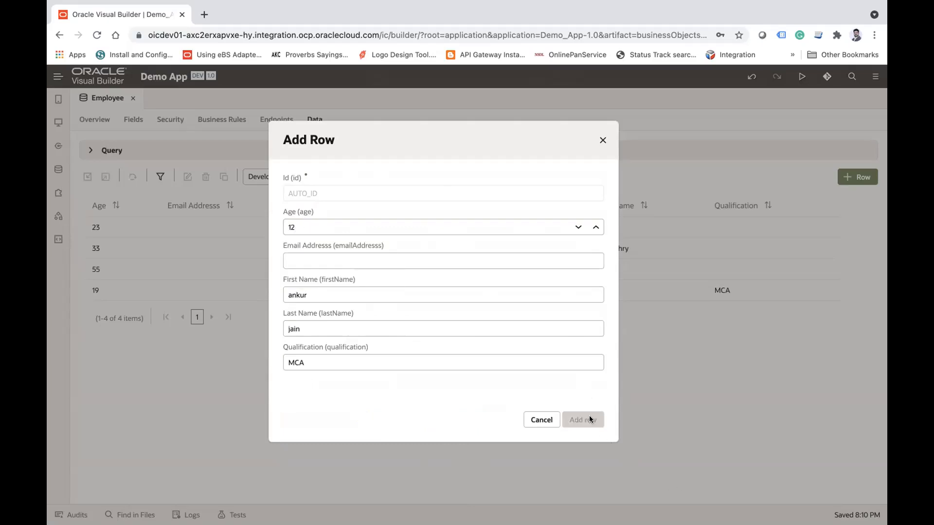
triple_click(310, 240)
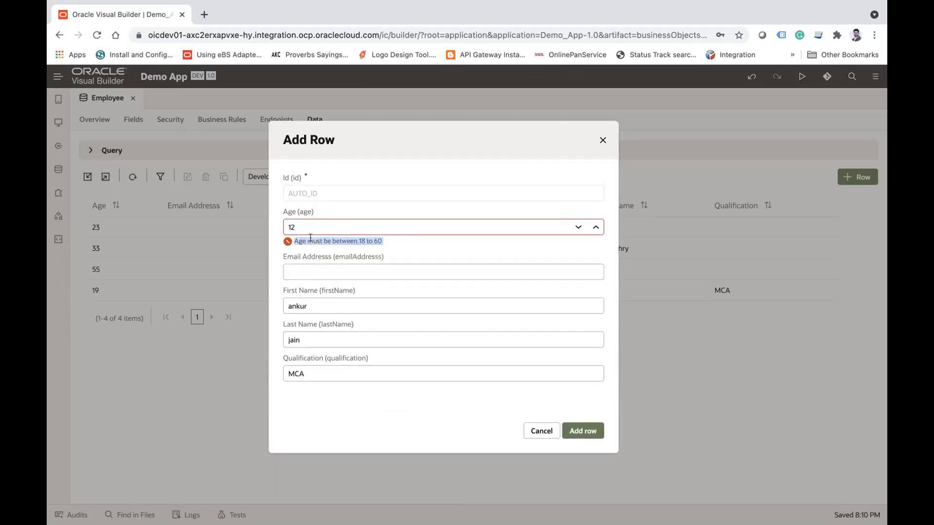
Step: Review the age validation message in the new employee row and close the row form without adding it
double_click(300, 230)
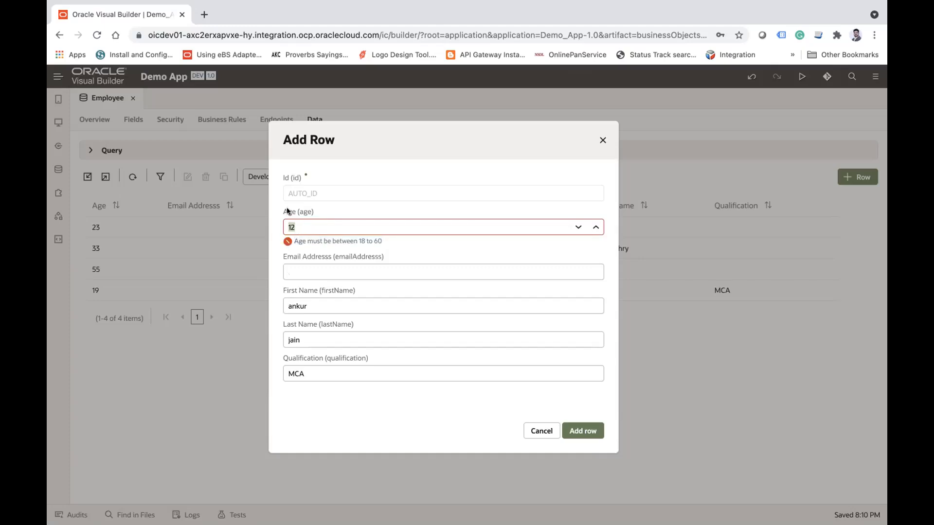
triple_click(310, 238)
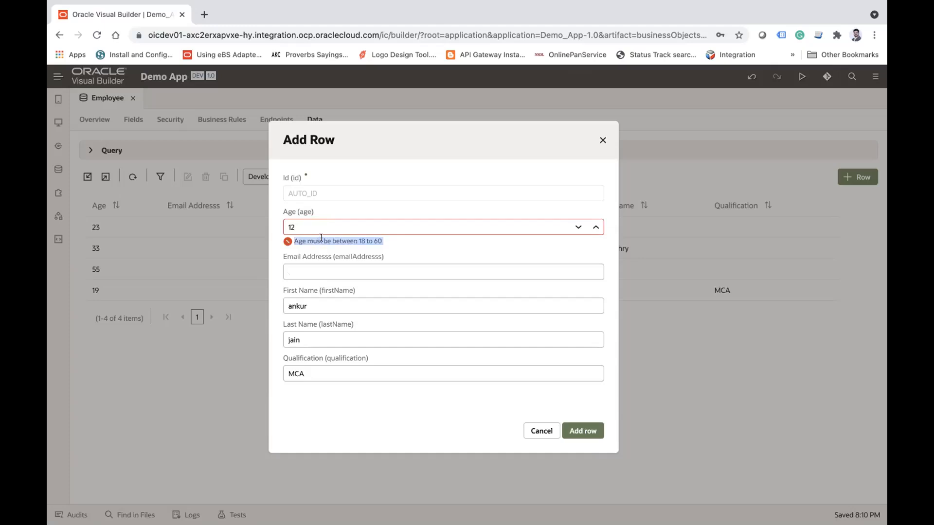
triple_click(321, 238)
click(603, 140)
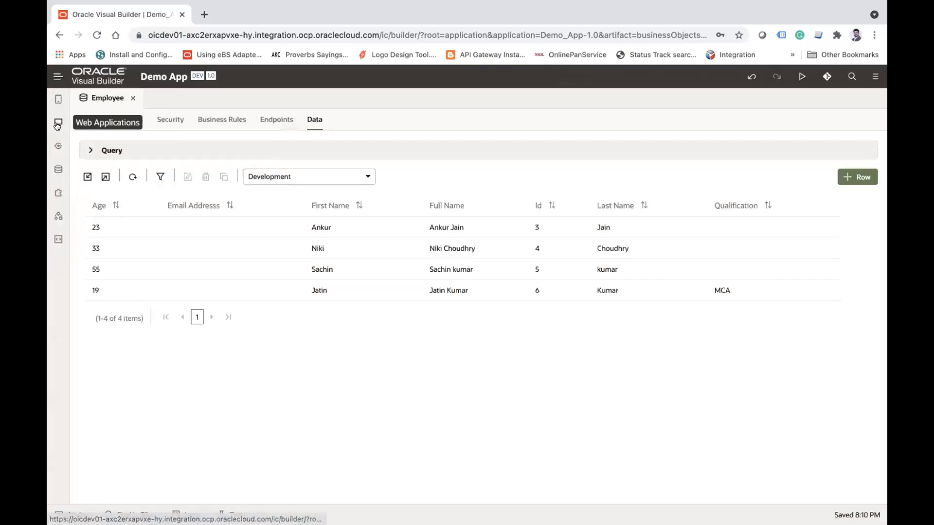
Step: Start a new web application in Demo App named TutorialApp with the None navigation style
click(57, 124)
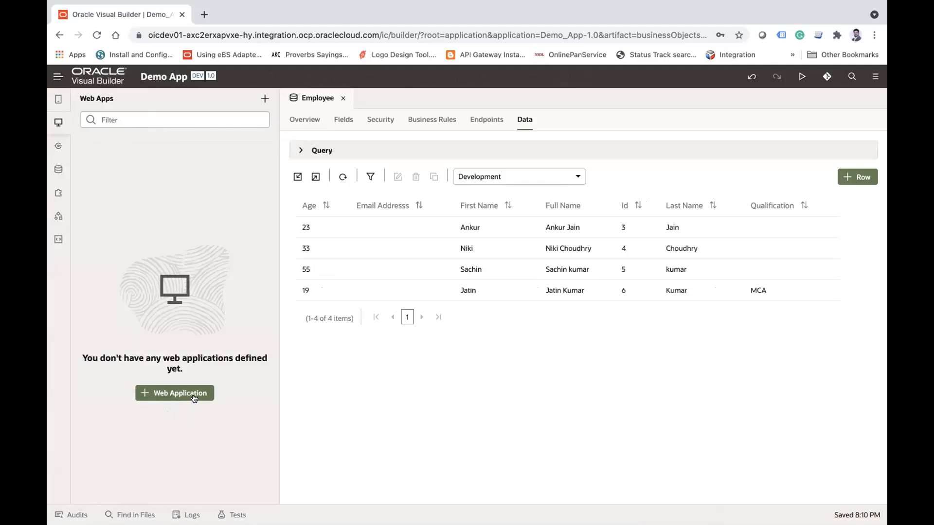
double_click(173, 76)
double_click(151, 78)
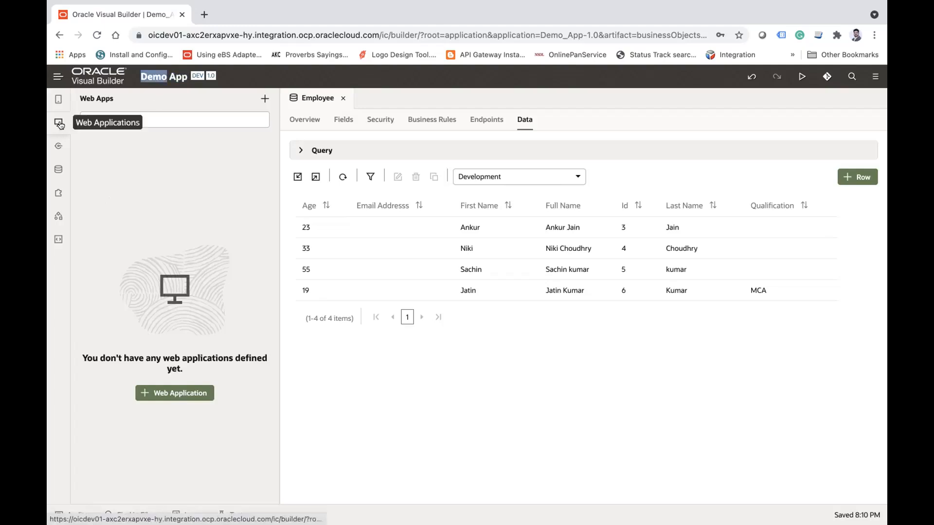
click(176, 394)
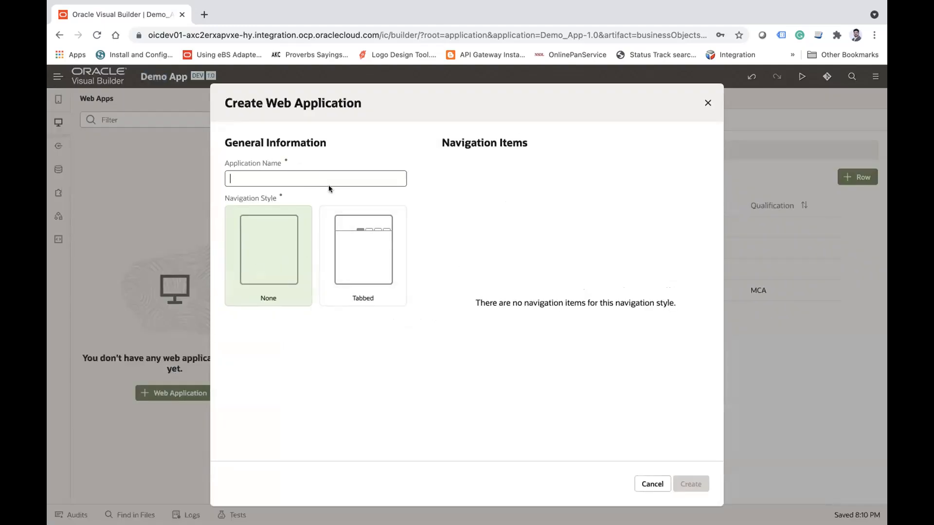
text(TutorialApp)
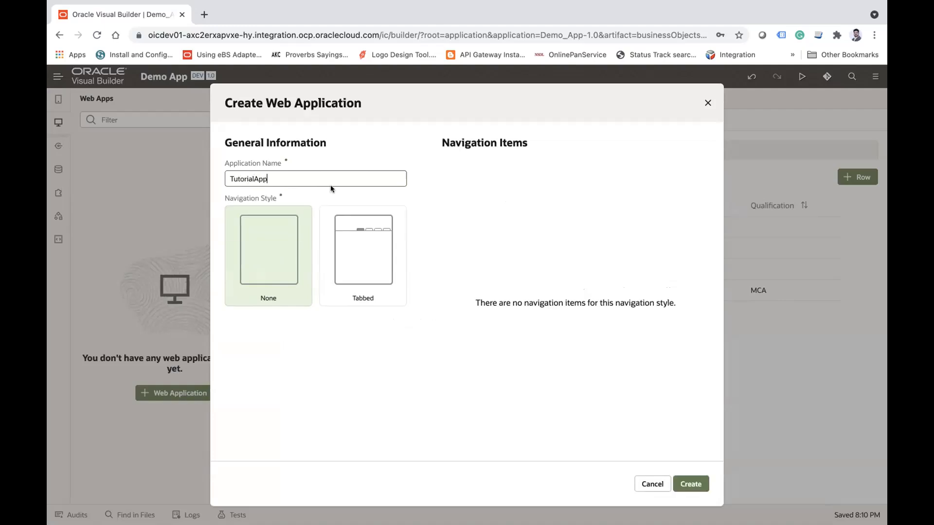
click(267, 251)
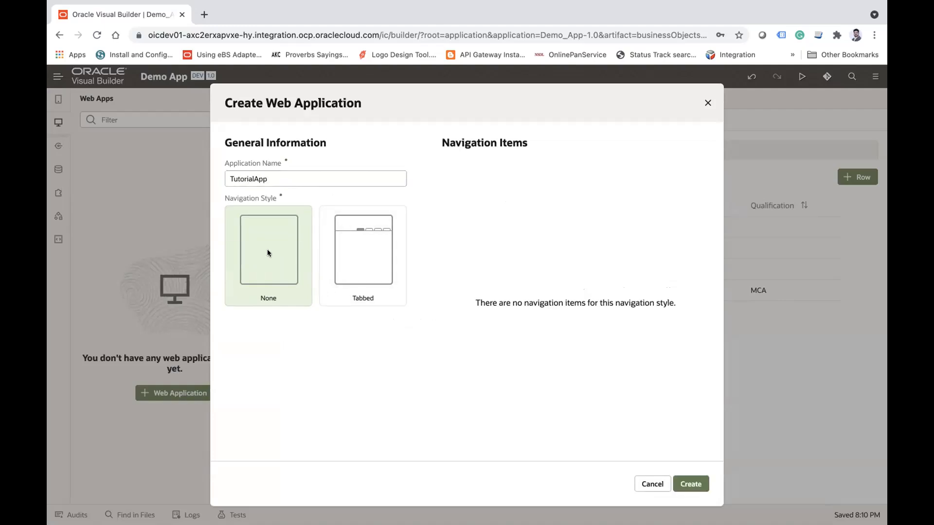
Step: Try the Tabbed navigation style and inspect its default navigation item labels
click(347, 248)
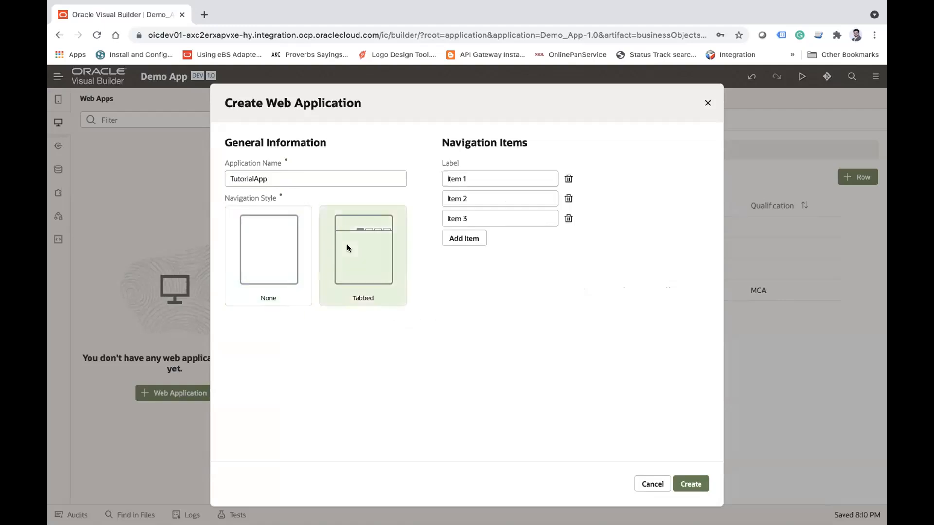
click(472, 181)
click(467, 199)
triple_click(467, 199)
Step: Set the navigation style to None and create the TutorialApp web application
click(278, 235)
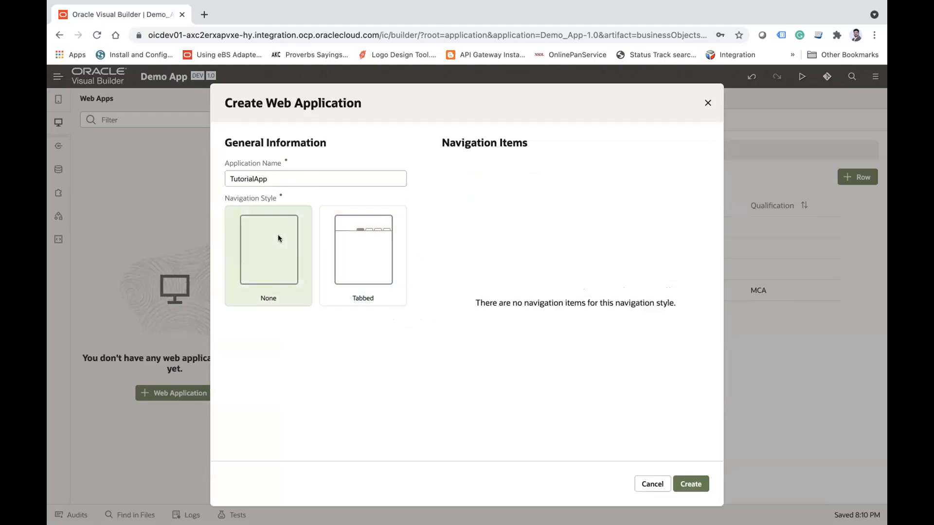
click(292, 177)
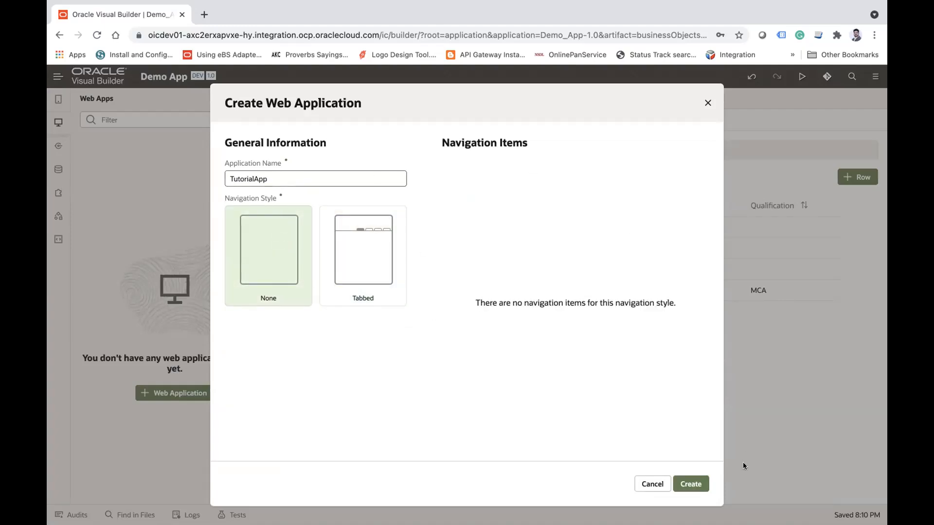
click(694, 484)
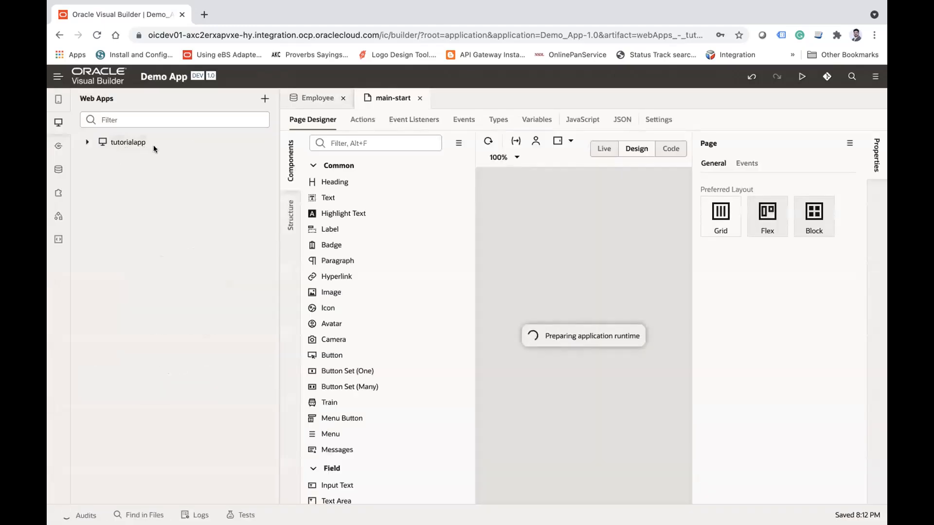
Step: Expand the tutorialapp tree and close the open main-start and Employee editors
click(87, 142)
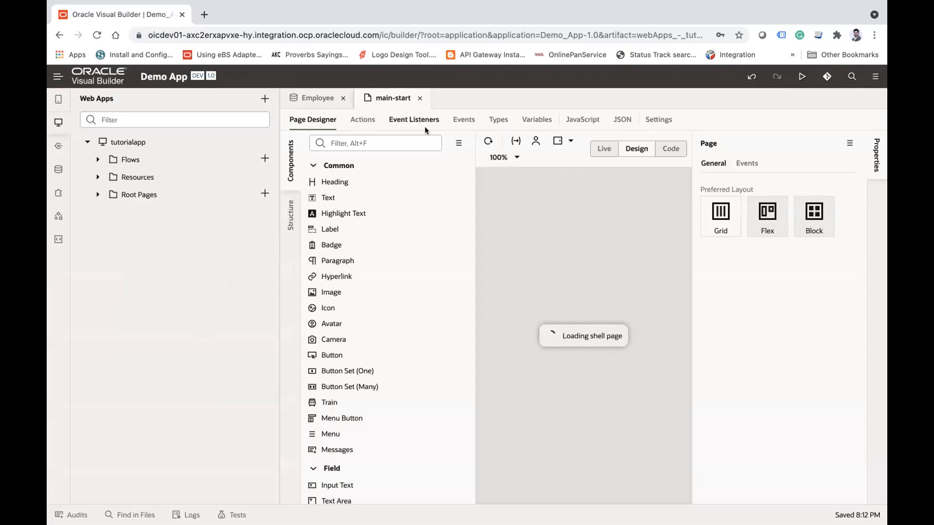
click(419, 99)
click(343, 99)
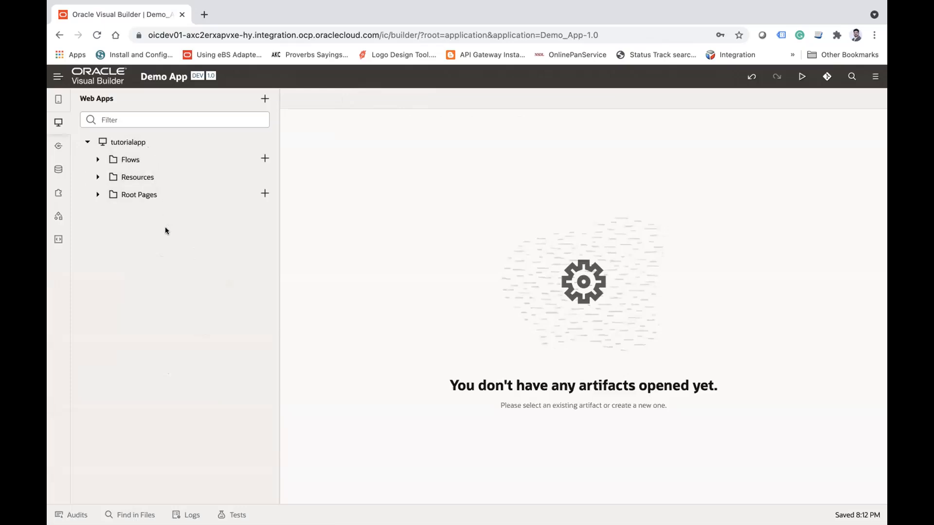
Step: View tutorialapp's page flow and open the main-start page of its main flow
click(127, 142)
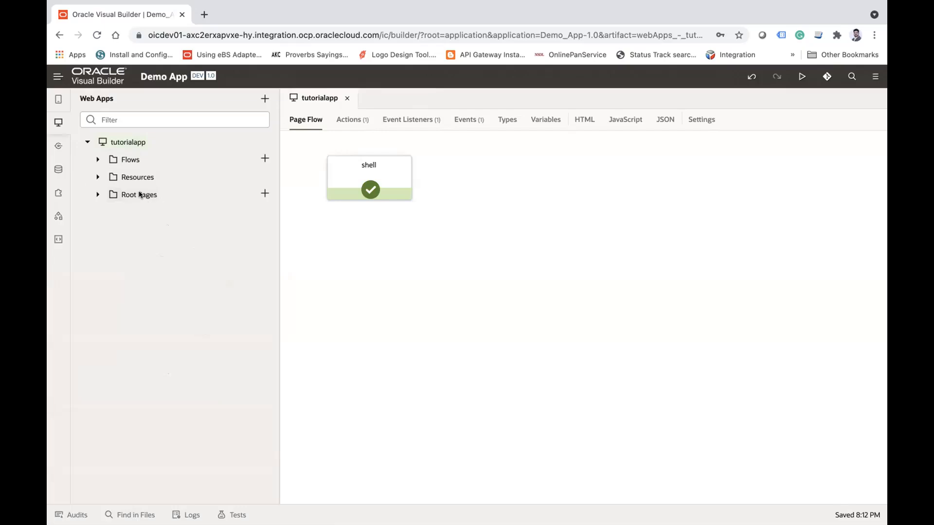
click(97, 160)
click(107, 178)
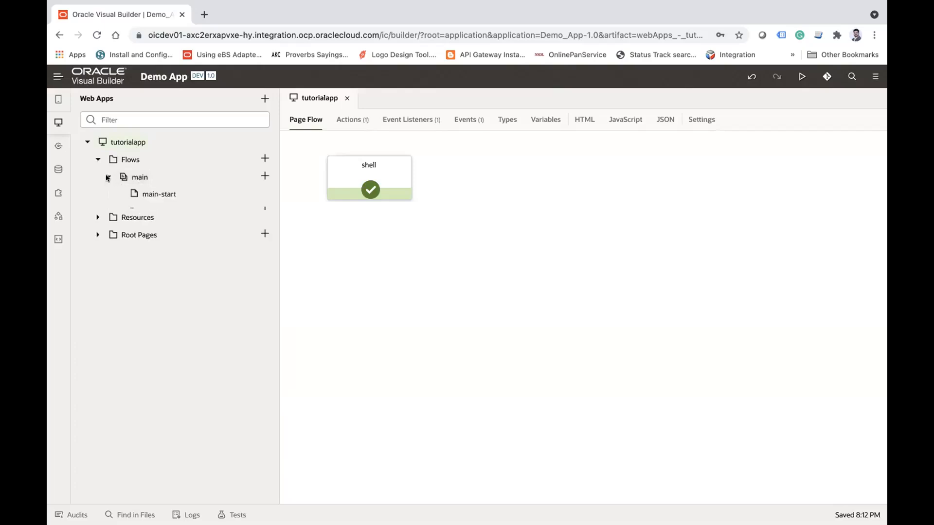
click(163, 194)
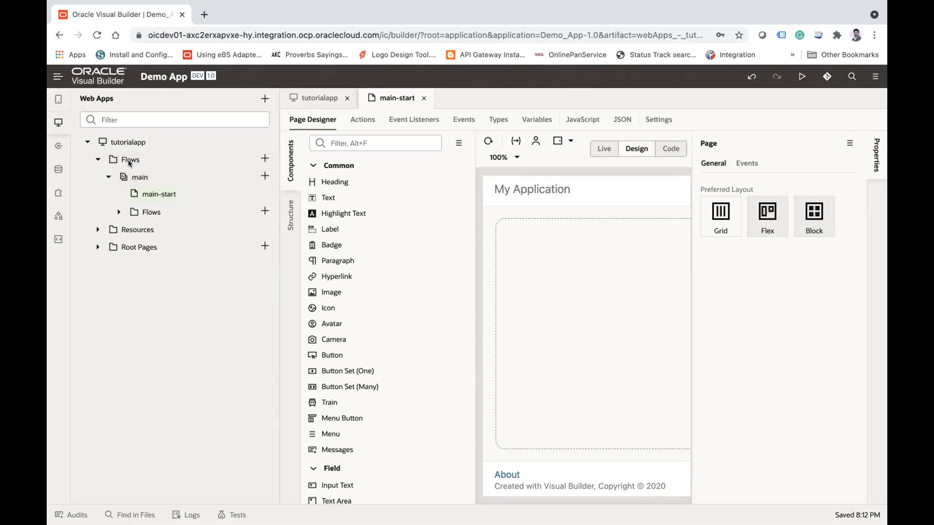
Step: Create a flow with the ID admin in tutorialapp and view its admin-start page
click(264, 158)
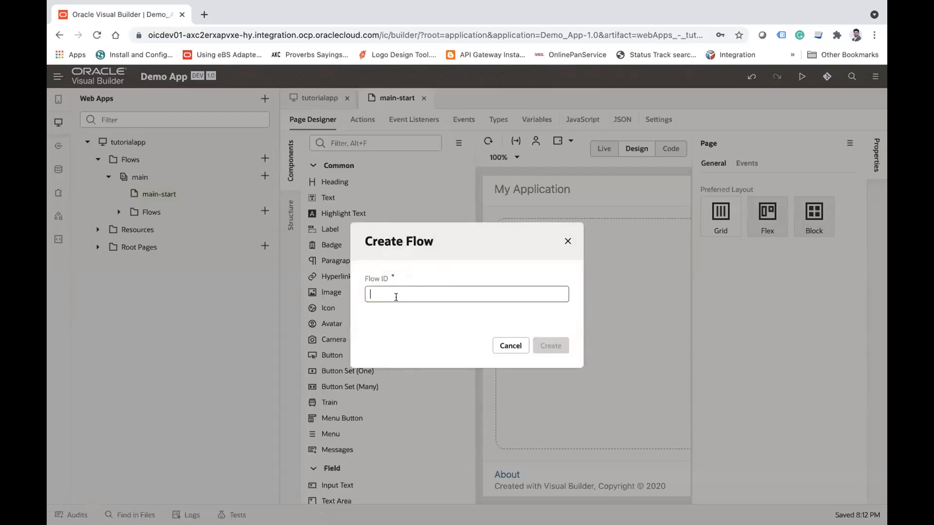
text(admin)
click(562, 346)
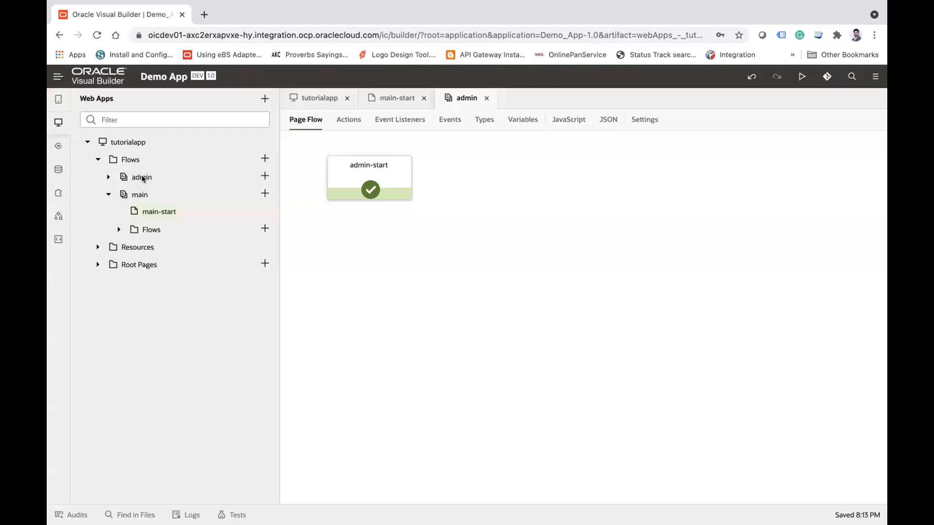
click(108, 177)
click(163, 194)
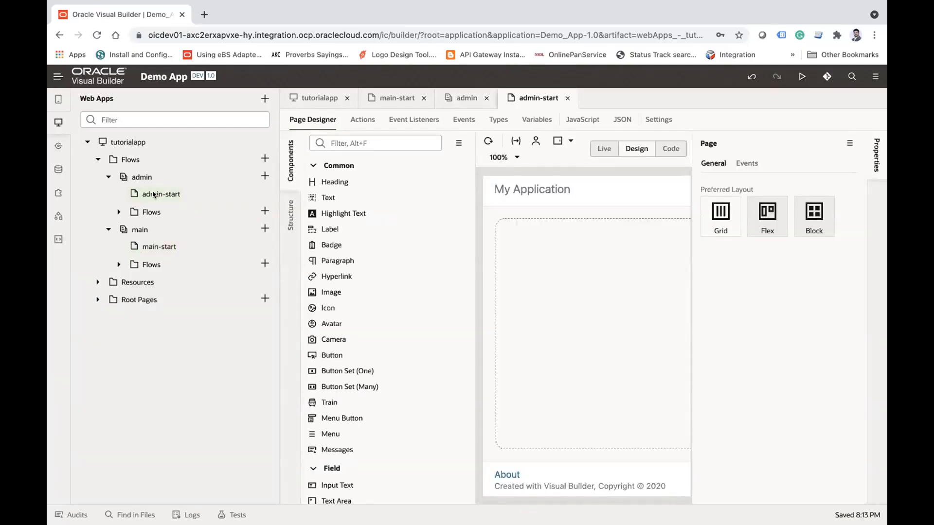
click(108, 177)
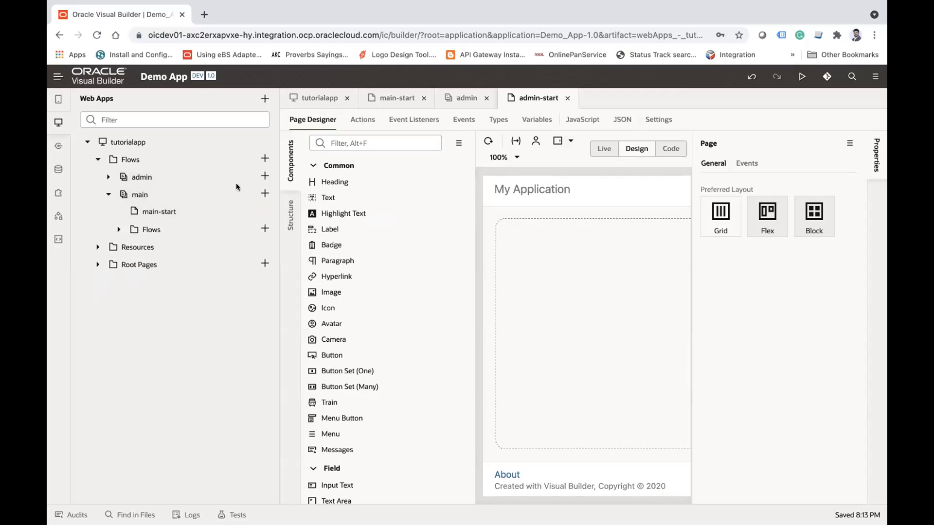
Step: Create a page with the ID main-another-page in the main flow
click(265, 193)
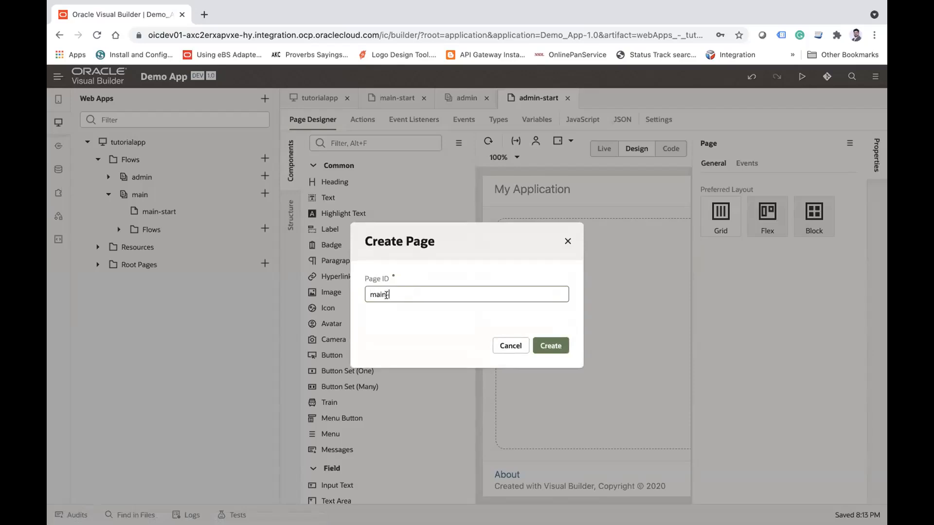
drag(390, 294, 369, 294)
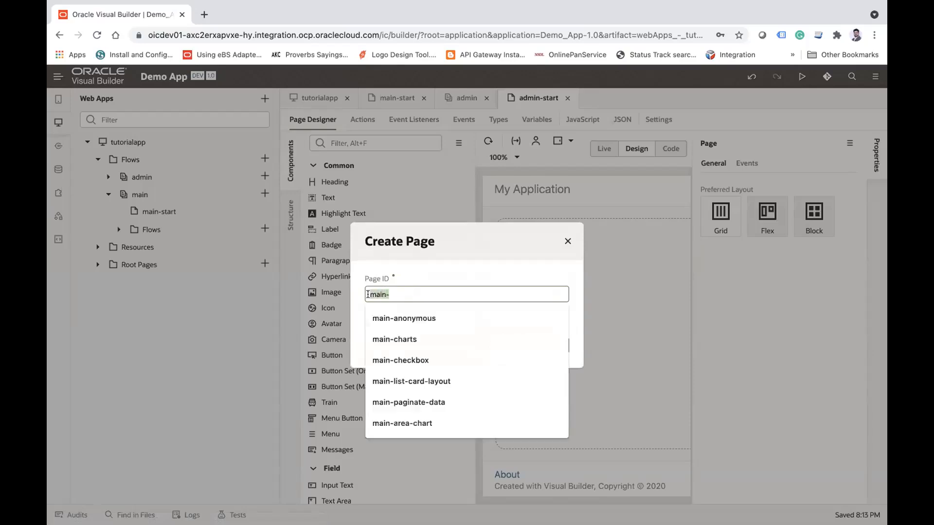
click(454, 247)
text(another-page)
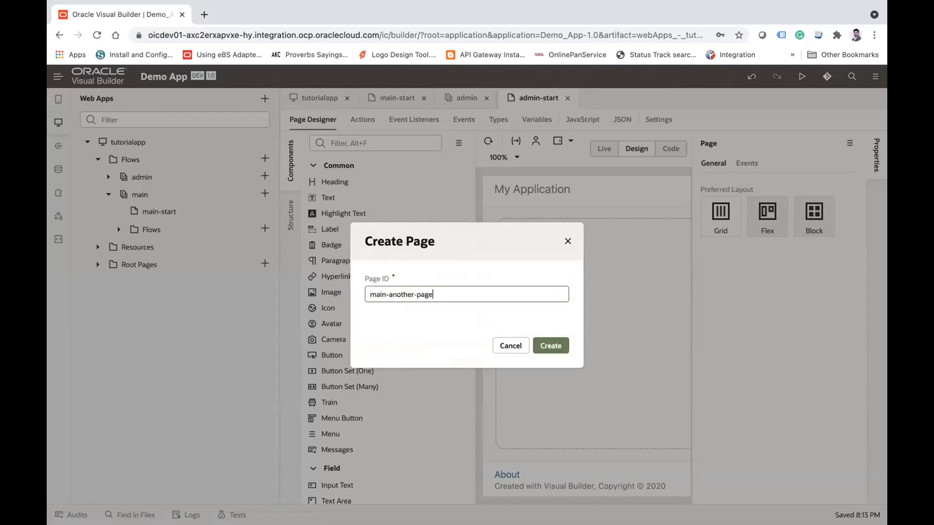
click(543, 348)
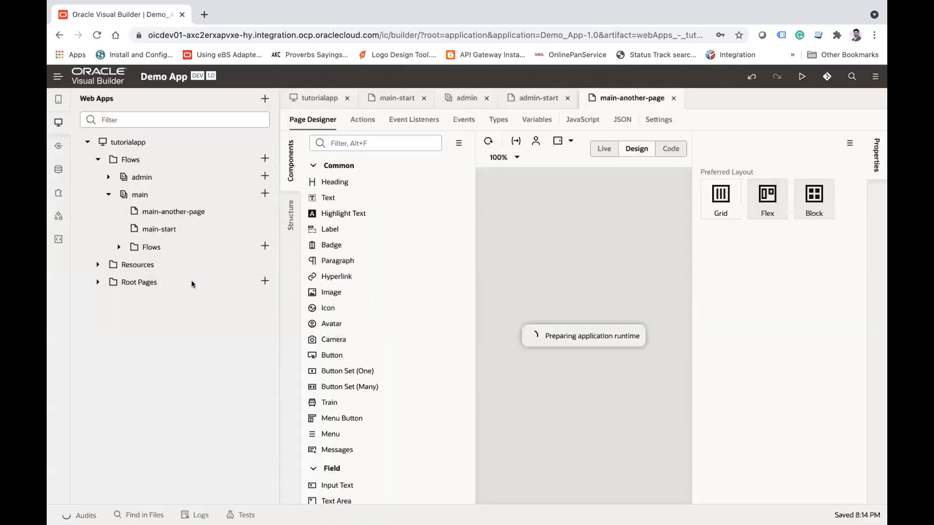
Step: View the main flow's page diagram and the creation form for a nested flow without creating one
click(109, 194)
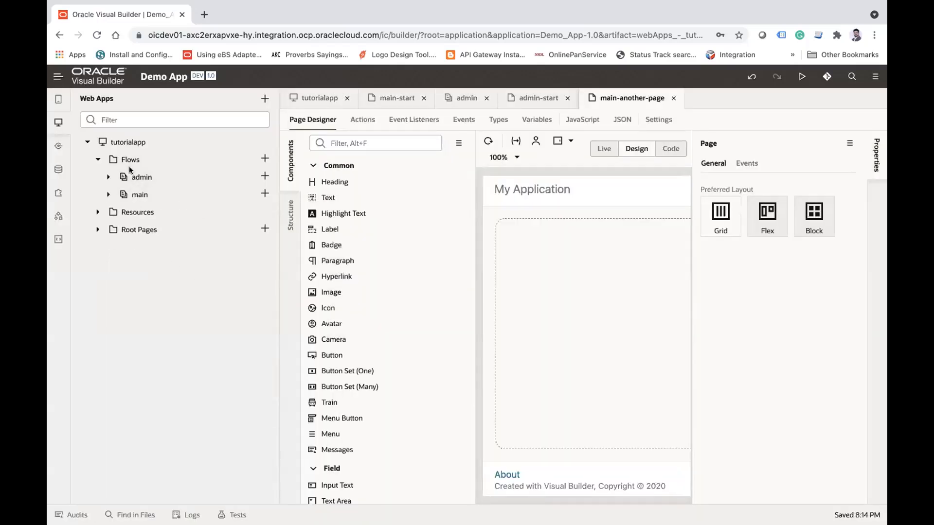
click(136, 196)
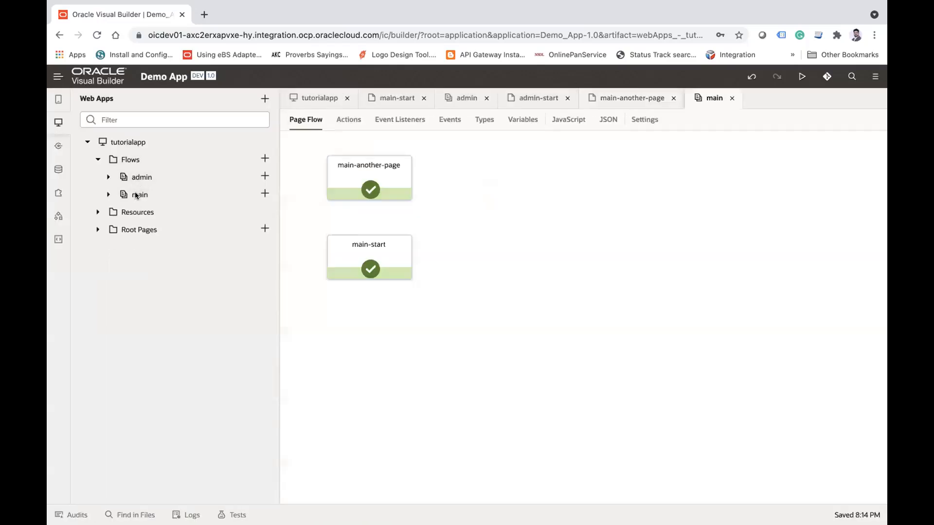
click(108, 194)
click(264, 246)
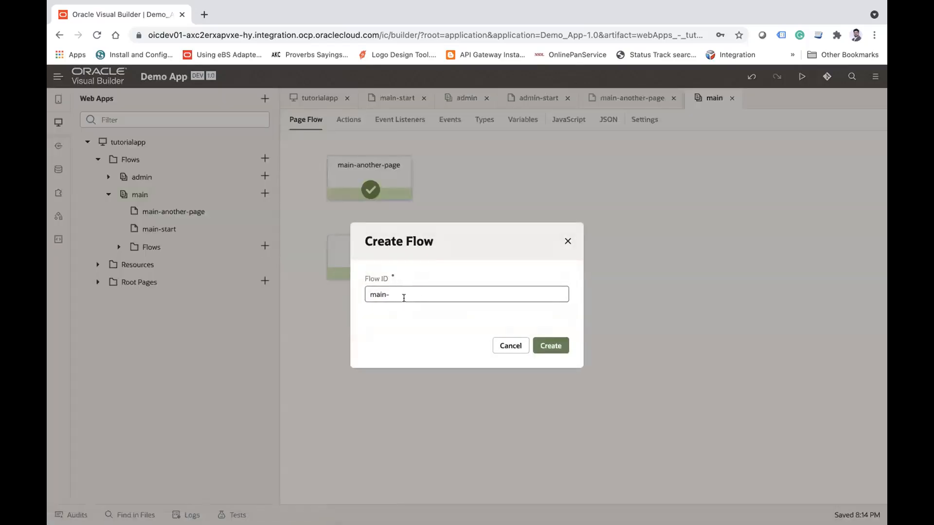
click(510, 346)
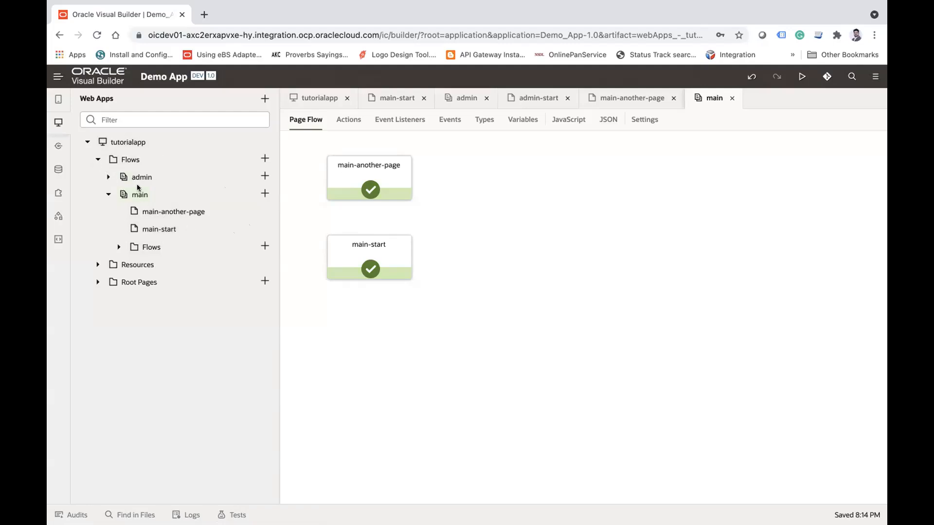
Step: Open main-another-page in the page designer and collapse the Flows folder
click(182, 212)
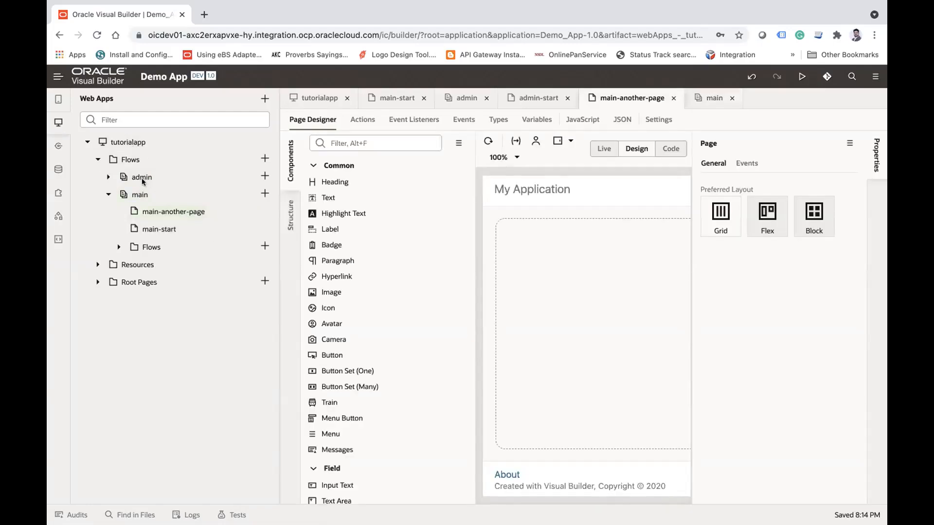
click(88, 142)
click(87, 142)
click(98, 159)
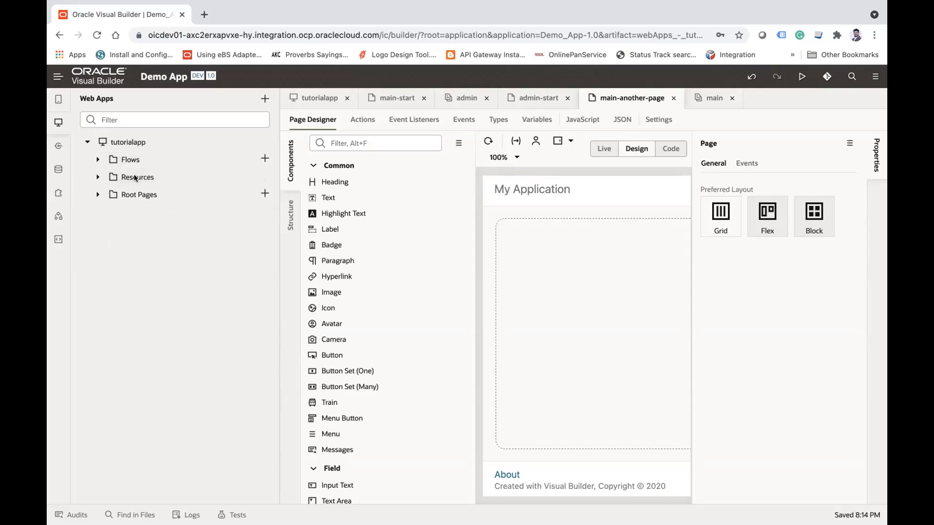
Step: Examine tutorialapp's Resources, looking into the components and css folders and opening app.css
click(97, 177)
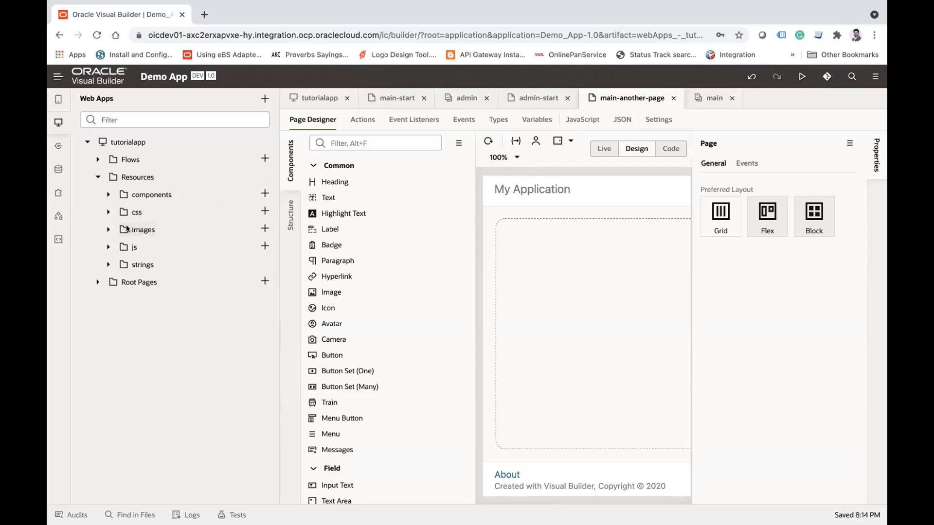
click(108, 194)
click(107, 195)
click(102, 211)
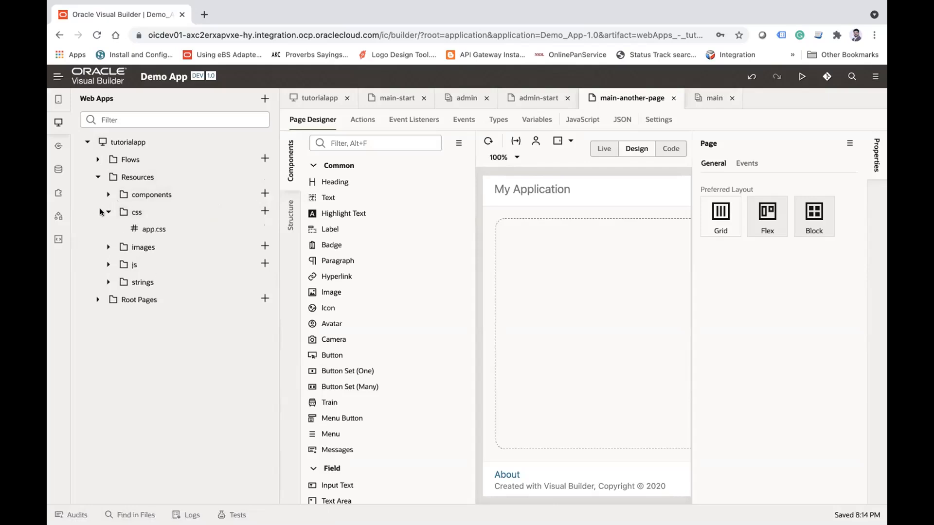
click(155, 228)
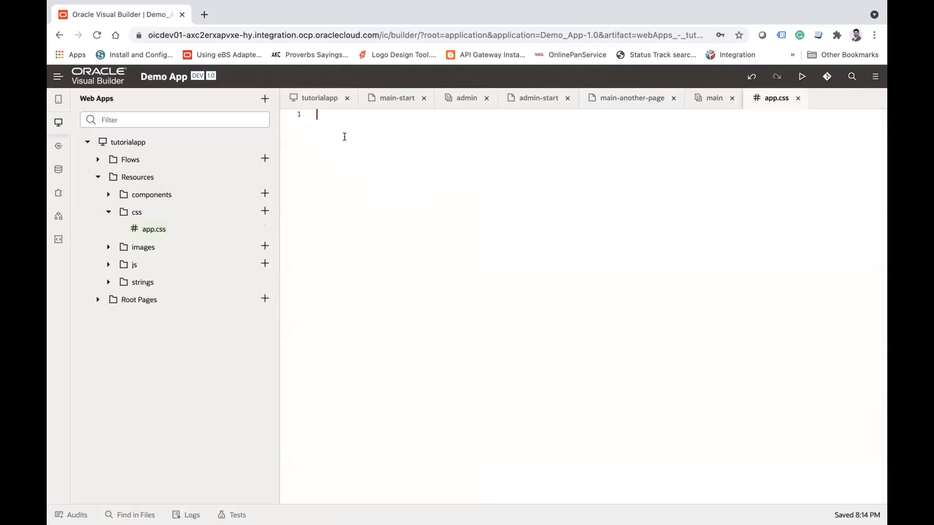
click(109, 212)
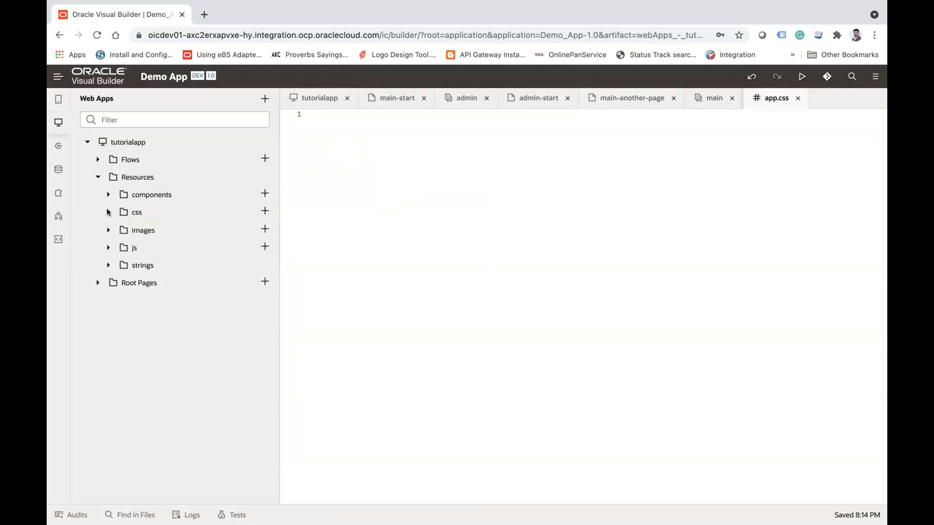
Step: Examine the images, js and strings folders under Resources, down to the app's nls folder, and collapse Resources
click(109, 229)
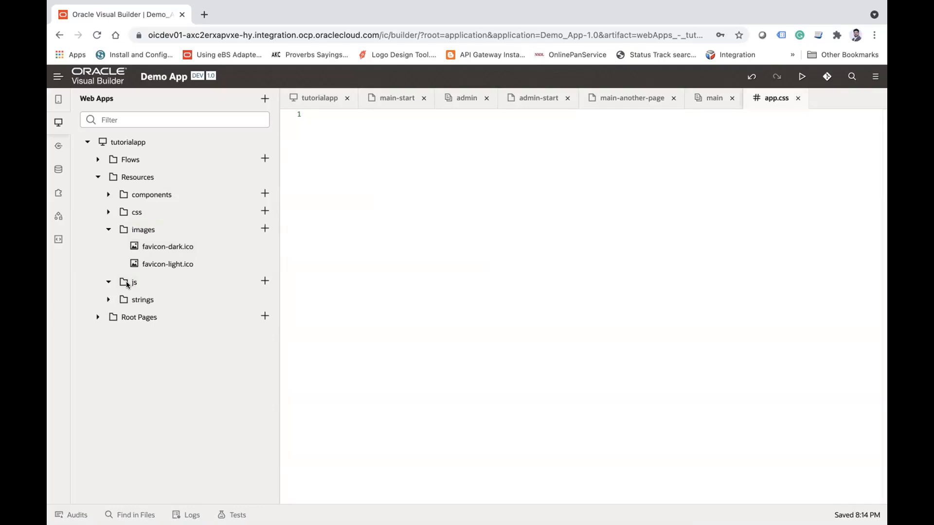
click(108, 299)
click(118, 317)
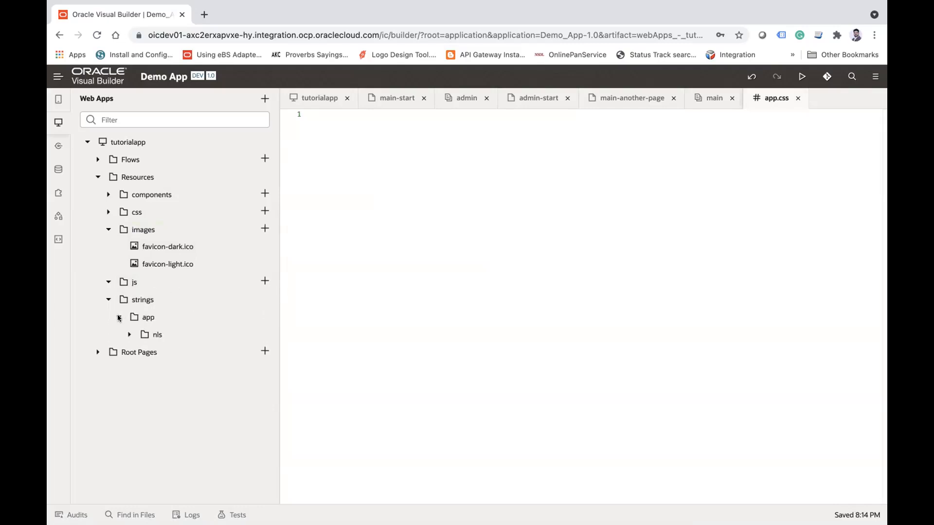
click(128, 334)
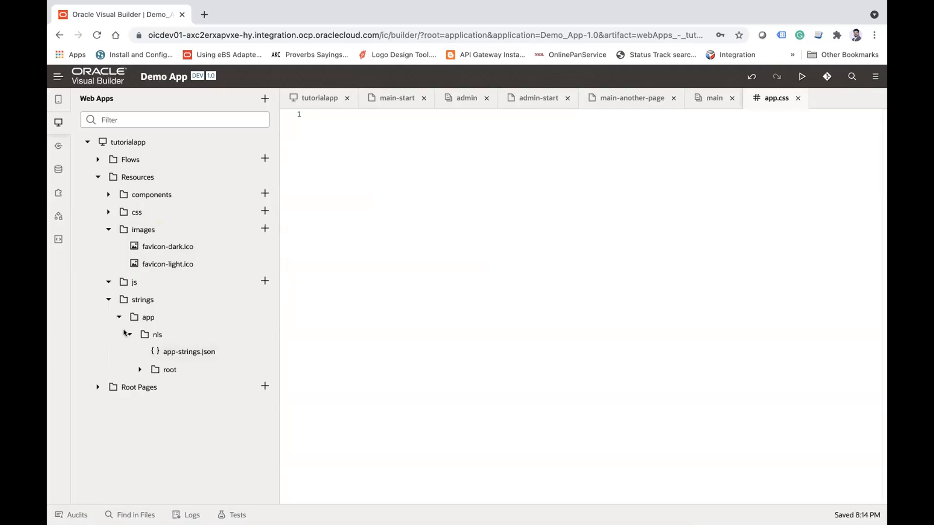
click(108, 300)
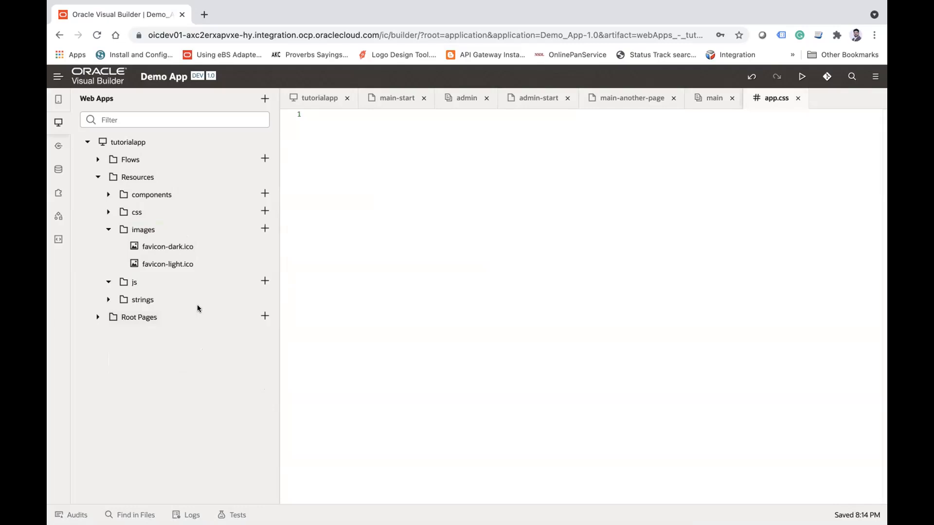
click(98, 177)
Step: Open the shell root page in the page designer and compare its layout with the admin-start page
click(98, 195)
click(136, 211)
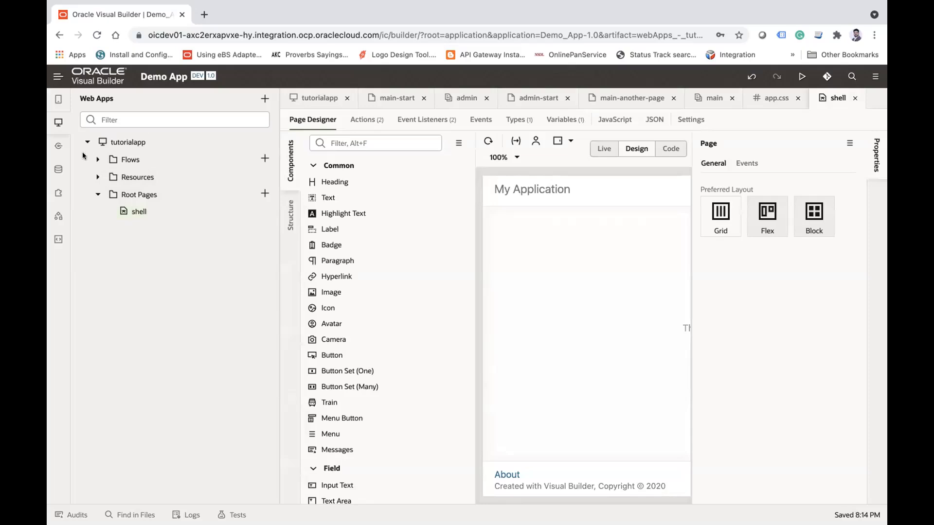
click(58, 122)
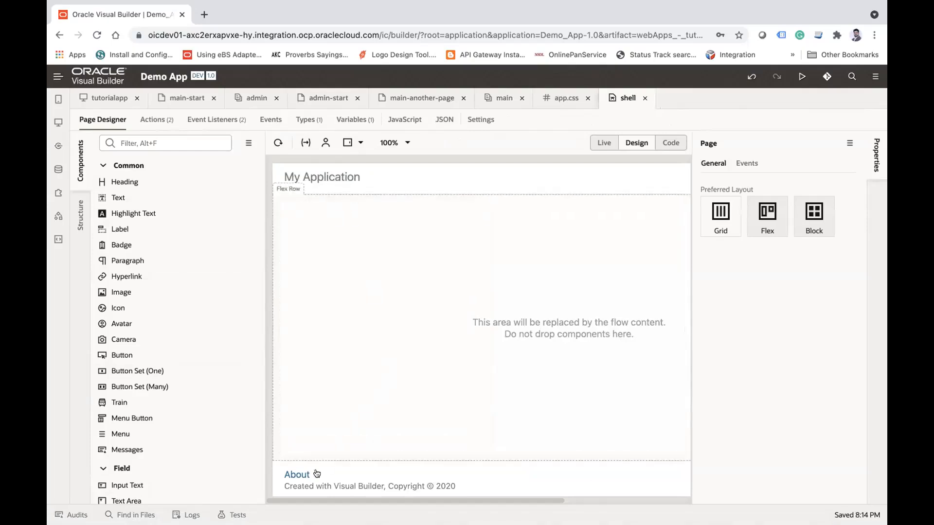
click(321, 99)
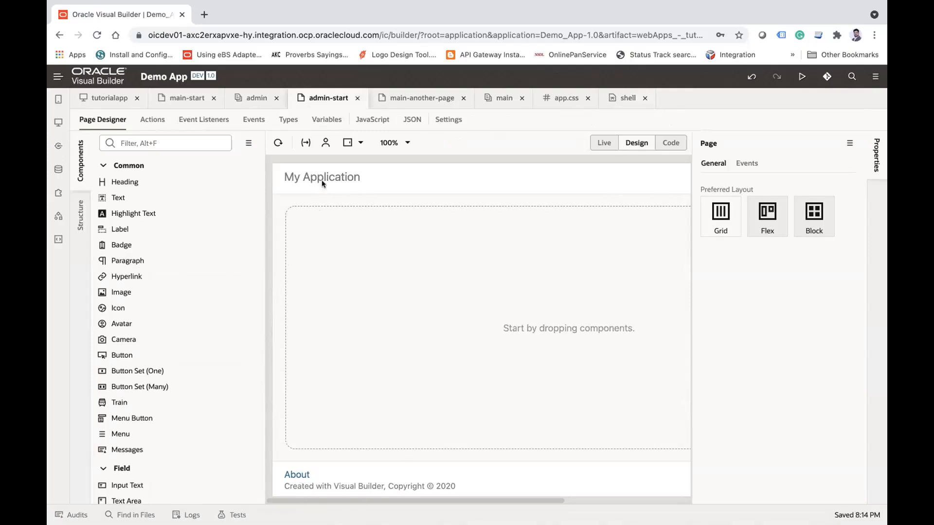
click(619, 97)
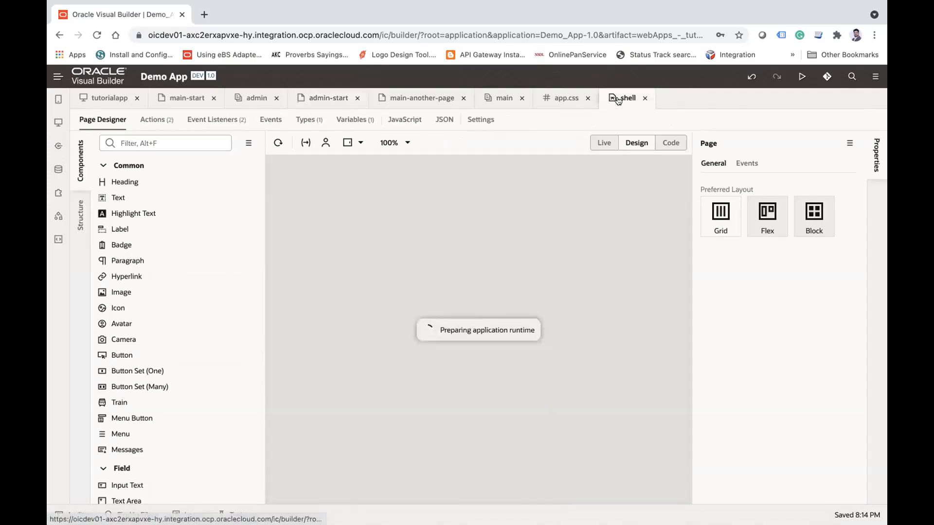
Step: Show the web apps navigator and close all open artifact editors
click(58, 122)
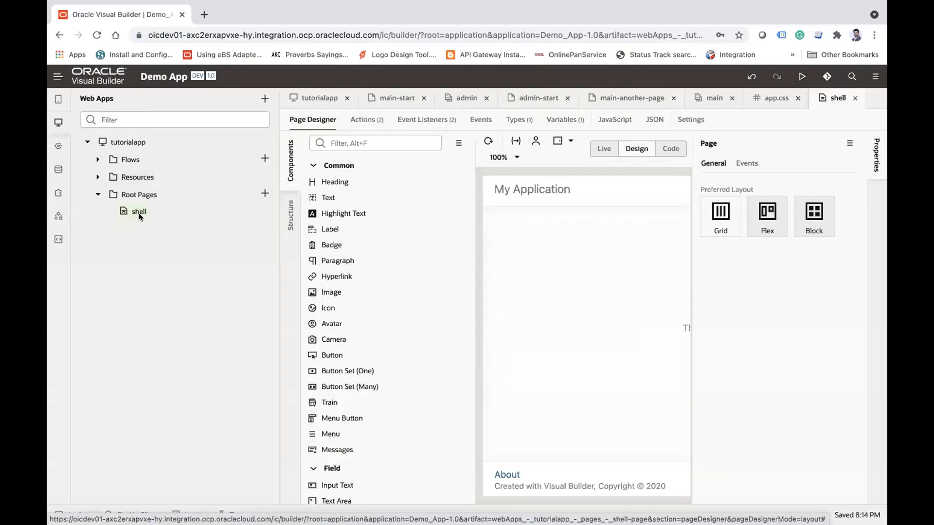
click(57, 122)
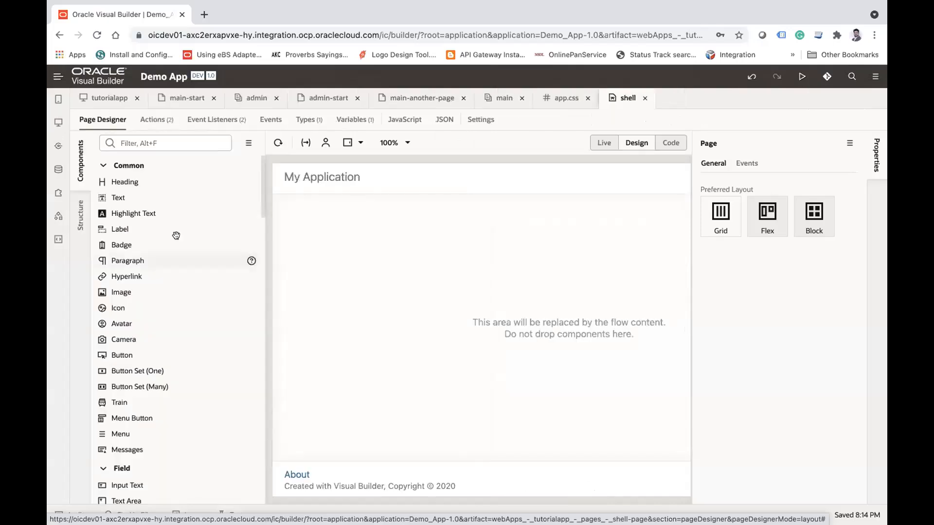
click(58, 122)
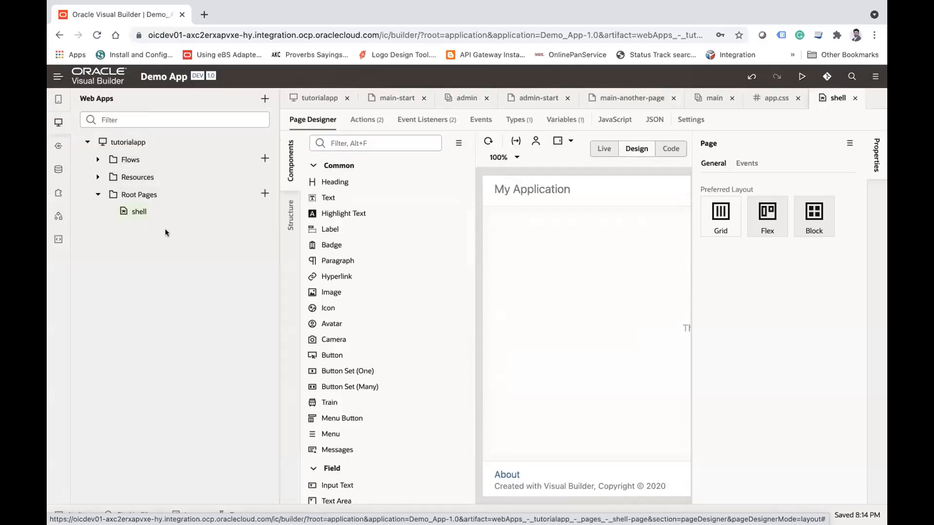
right_click(833, 97)
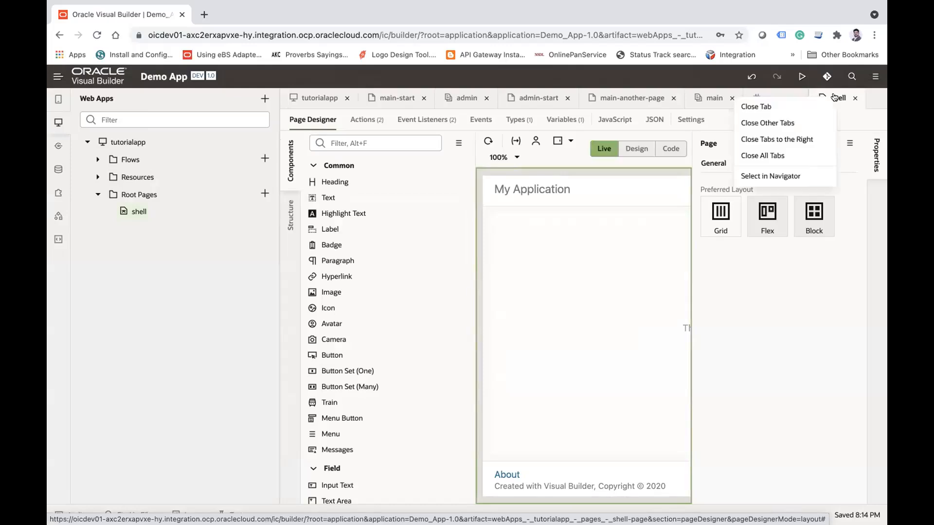
click(759, 152)
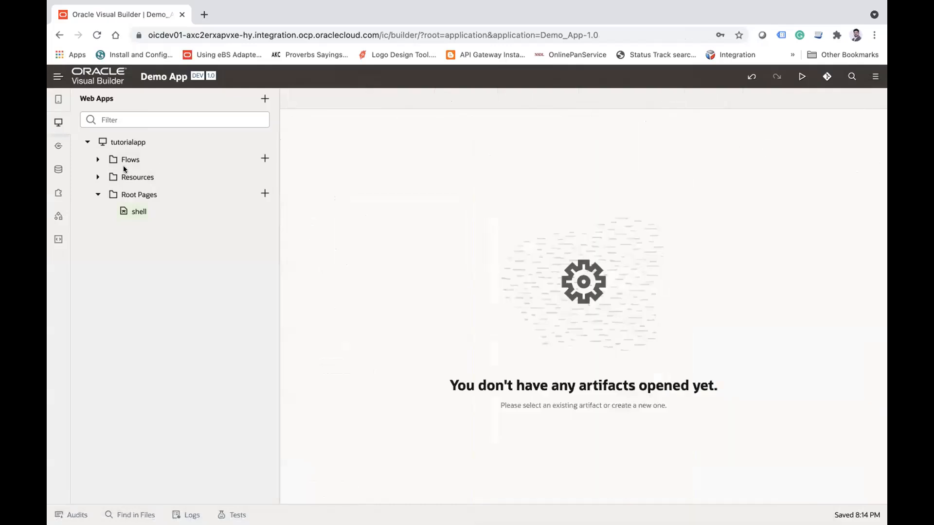
Step: Open the main flow's main-start page in the page designer and hide the navigator
click(98, 160)
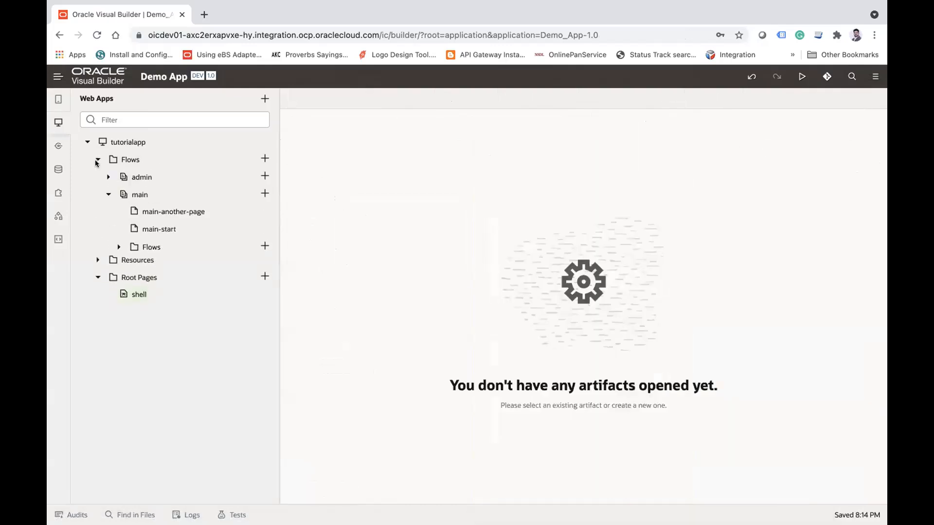
click(162, 229)
click(58, 122)
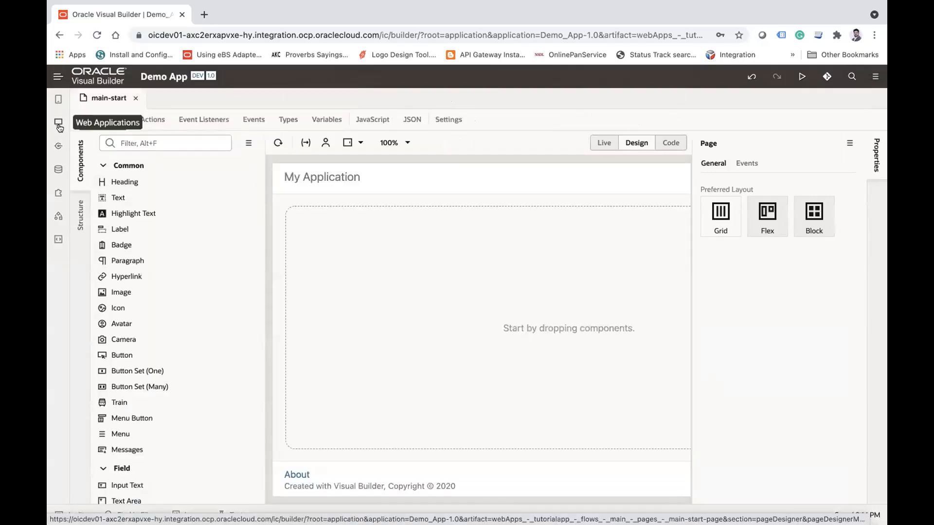
click(59, 124)
click(59, 125)
click(59, 124)
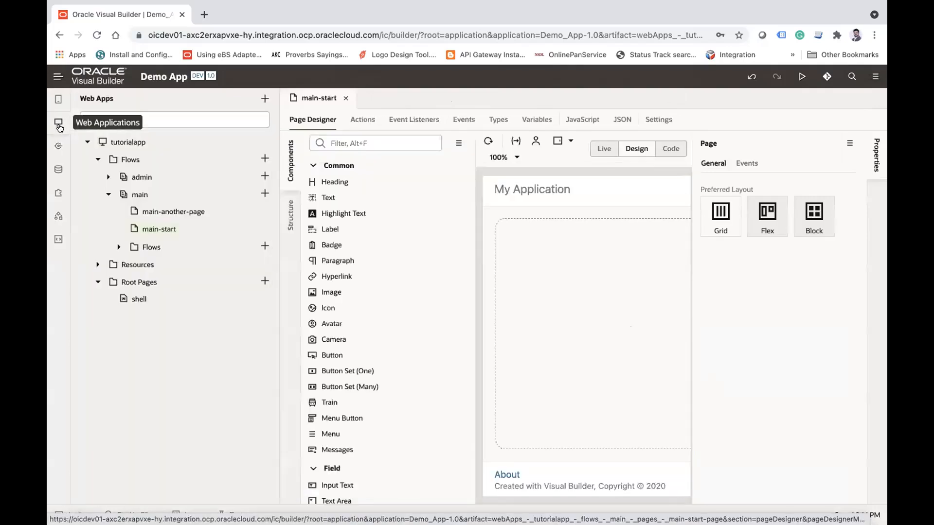
click(59, 125)
click(59, 126)
click(57, 169)
click(57, 170)
click(58, 170)
click(57, 170)
click(57, 170)
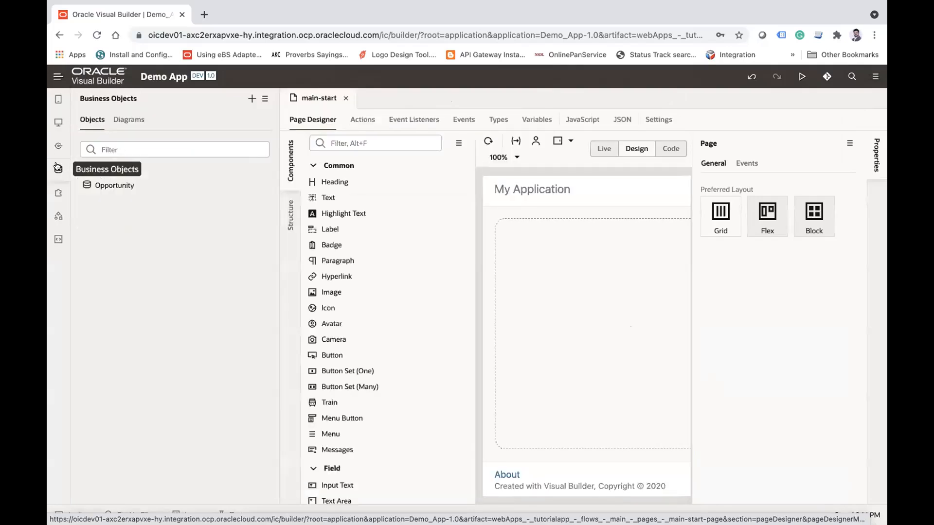
click(57, 121)
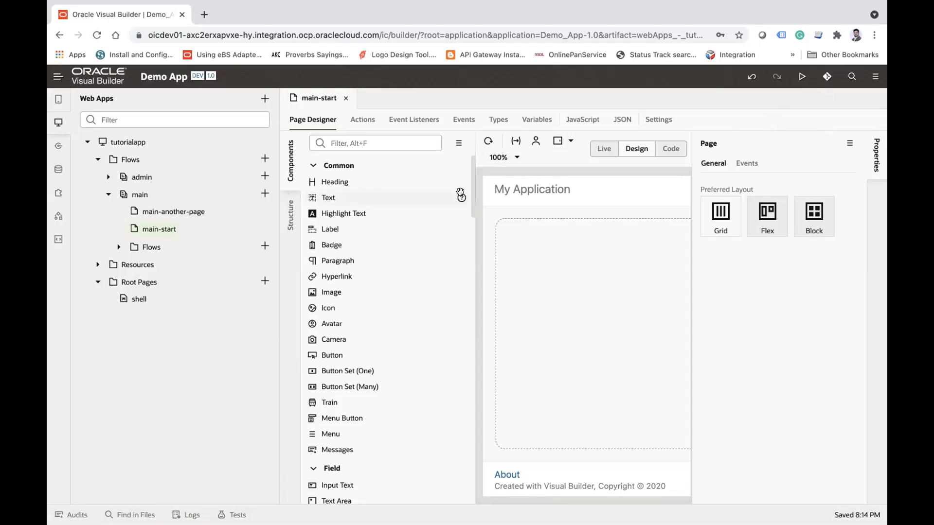
click(59, 122)
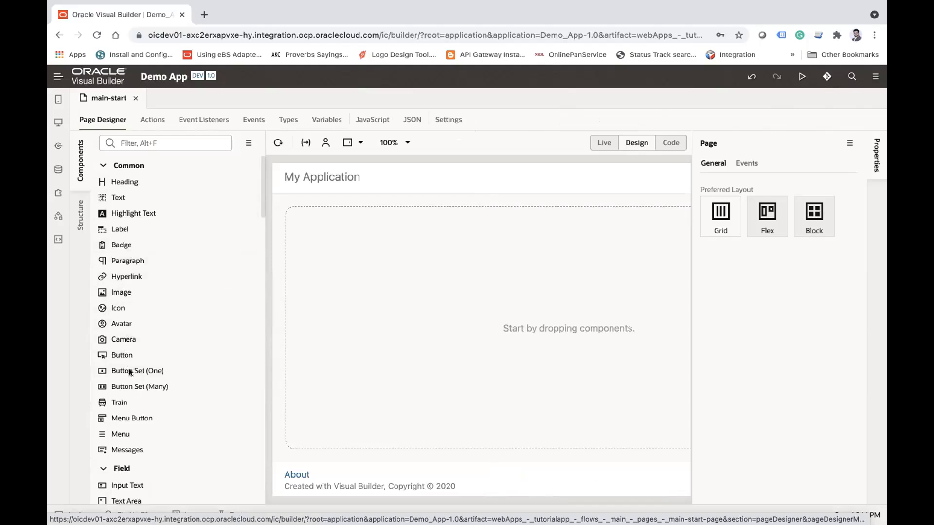
Step: Search the web for oracle jet, view the Oracle JavaScript Extension Toolkit site, and switch back to Visual Builder
click(204, 15)
text(oracle jet)
key(Return)
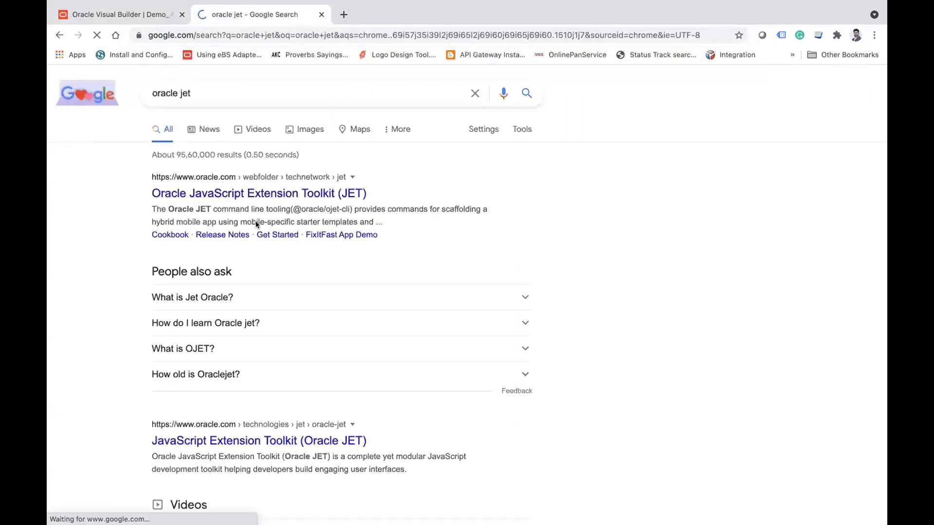
click(274, 196)
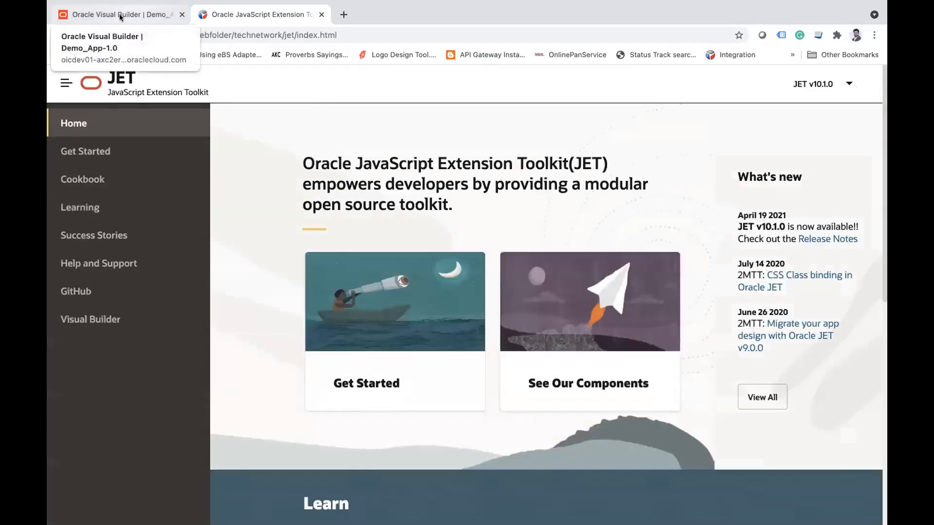
click(124, 9)
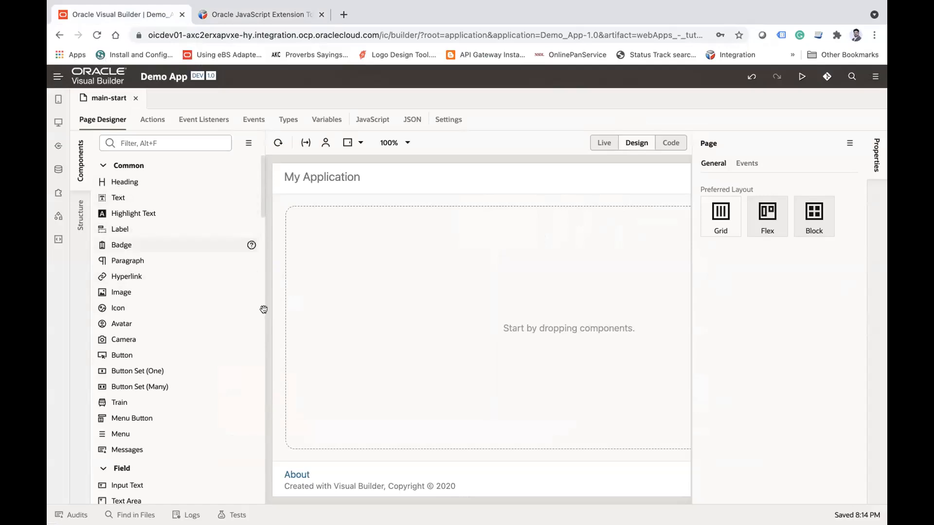
Step: Examine main-start's design canvas, its component structure and the palette of available components
scroll(434, 294, right, 5)
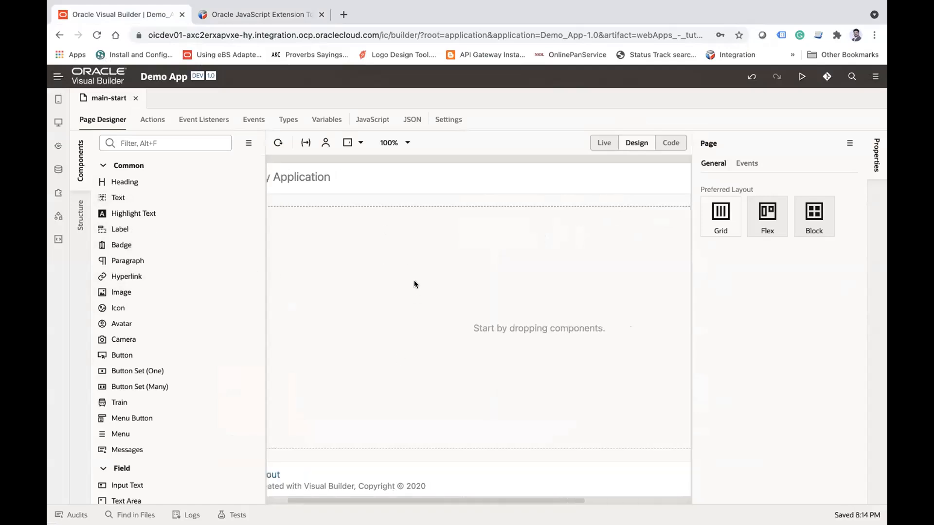
scroll(477, 337, left, 3)
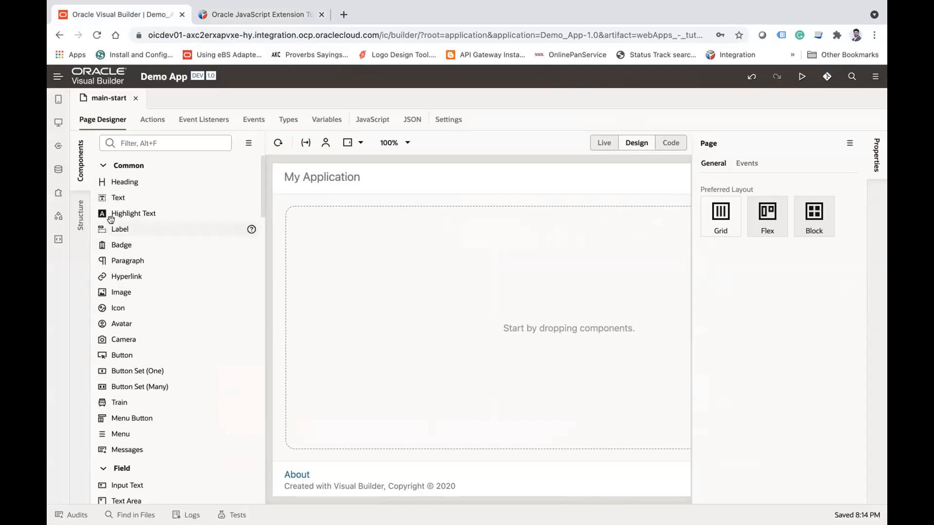
click(80, 214)
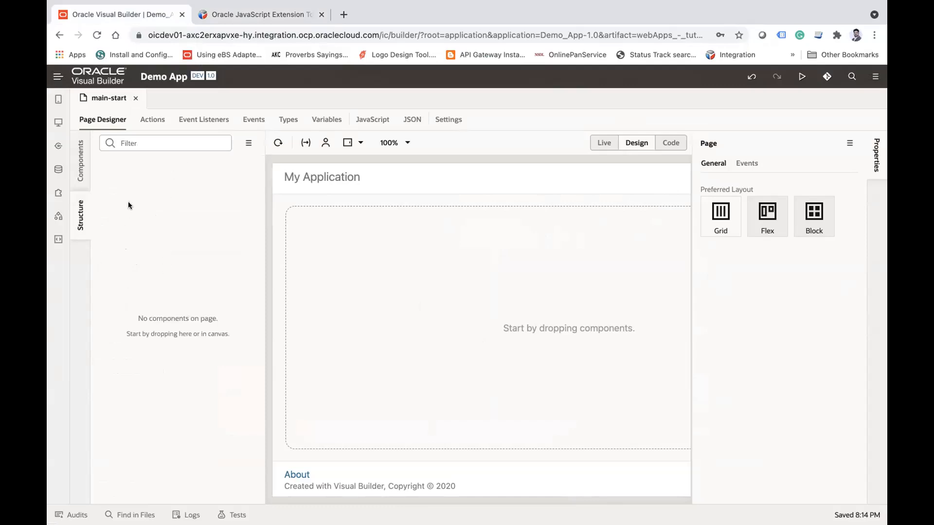
click(78, 151)
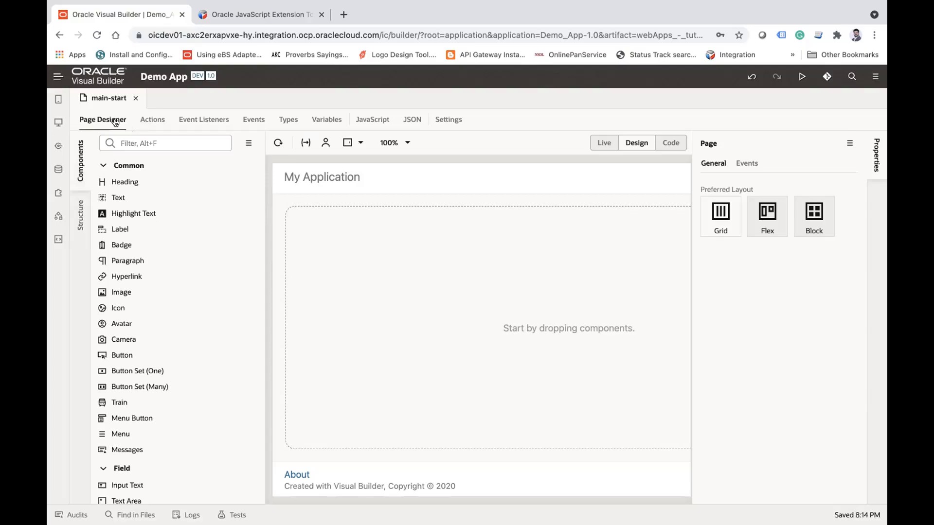
Step: Review main-start's action chains, event listeners, custom events, types and variables
click(154, 120)
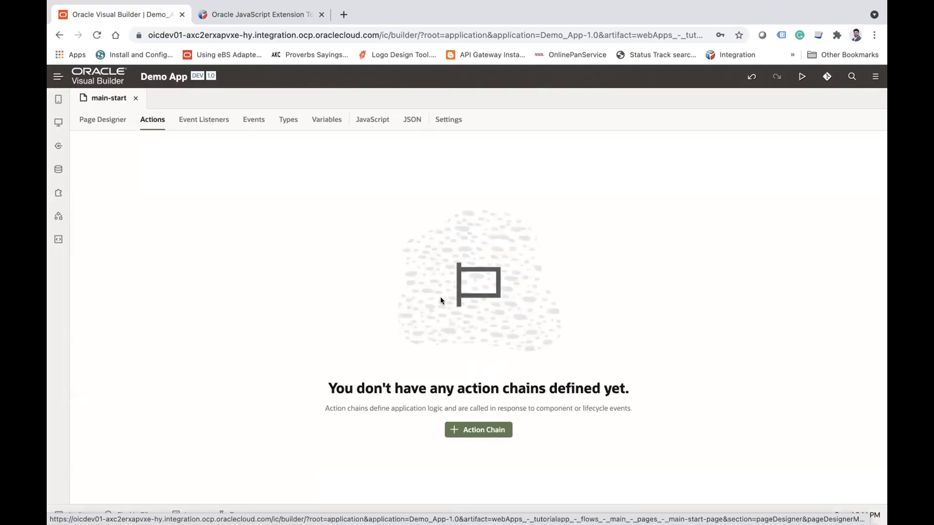
click(83, 121)
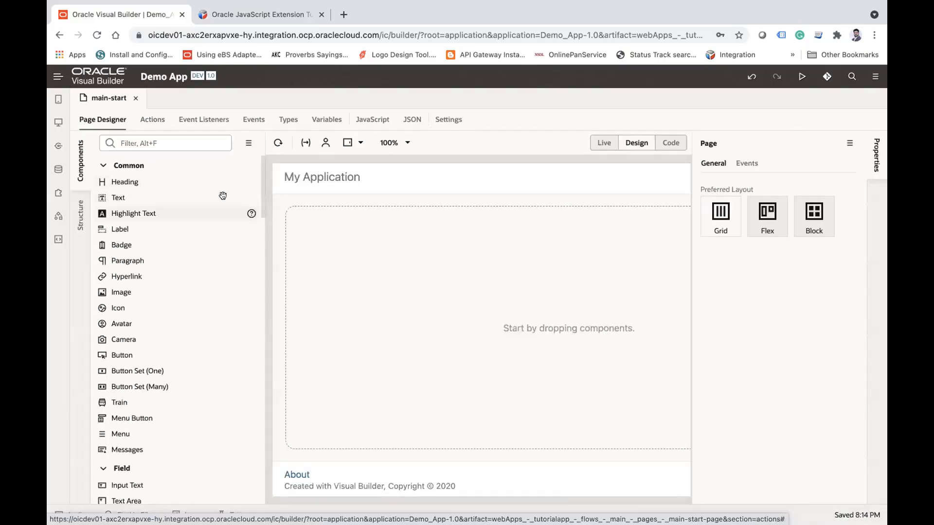
click(146, 123)
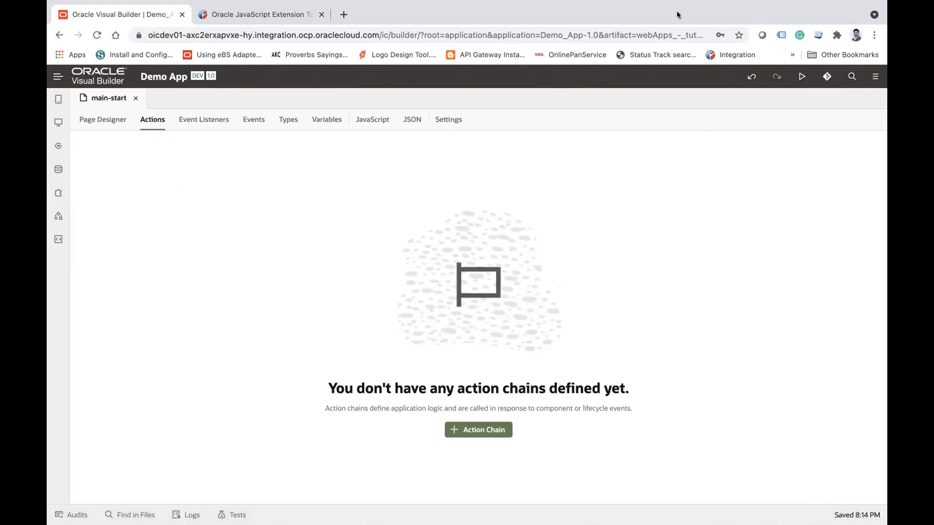
click(195, 121)
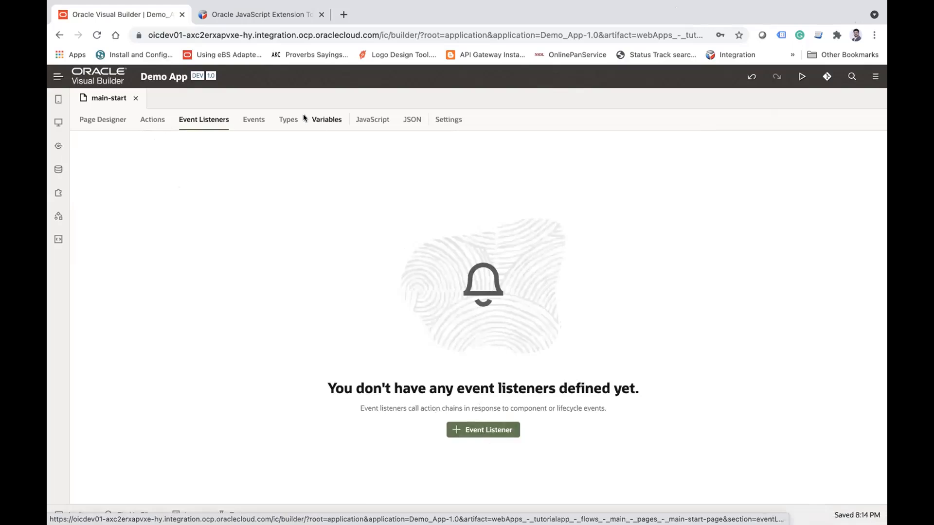
click(253, 120)
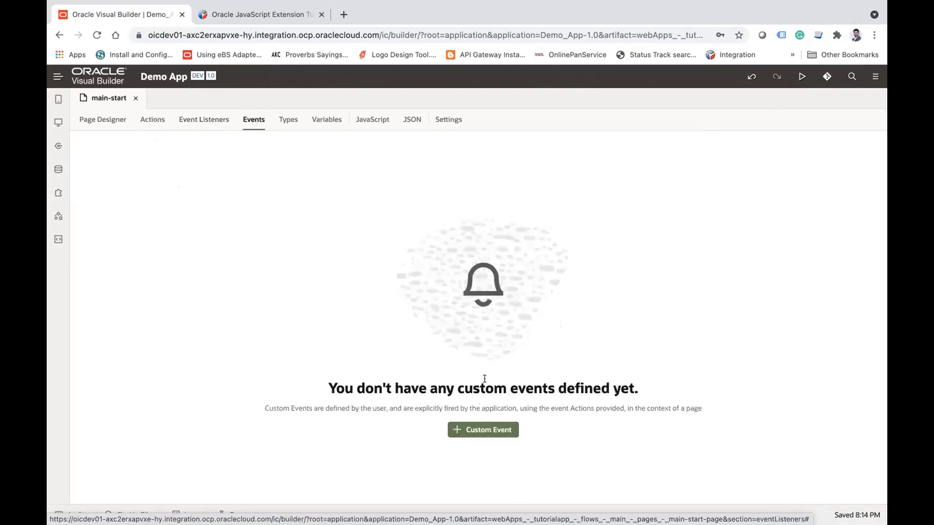
click(287, 120)
click(319, 121)
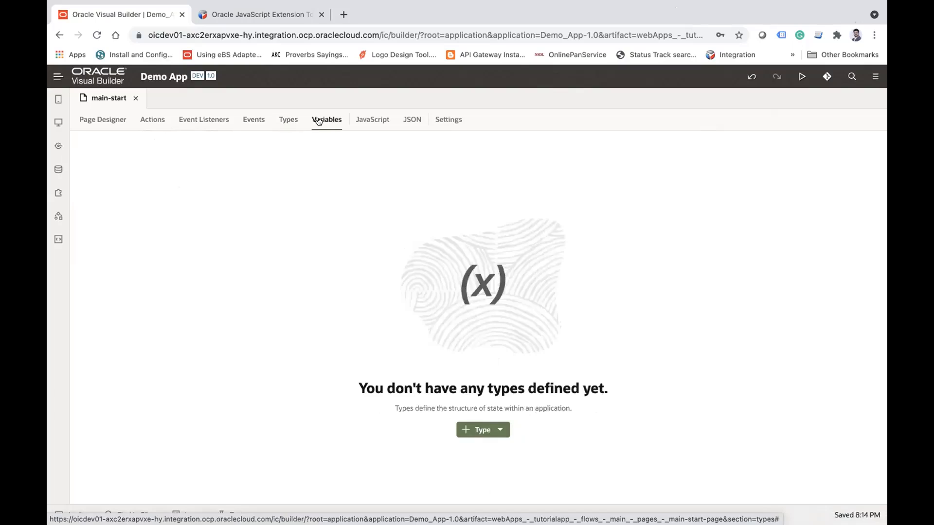
Step: Examine the form for creating a custom type on main-start and leave it without creating one
click(285, 122)
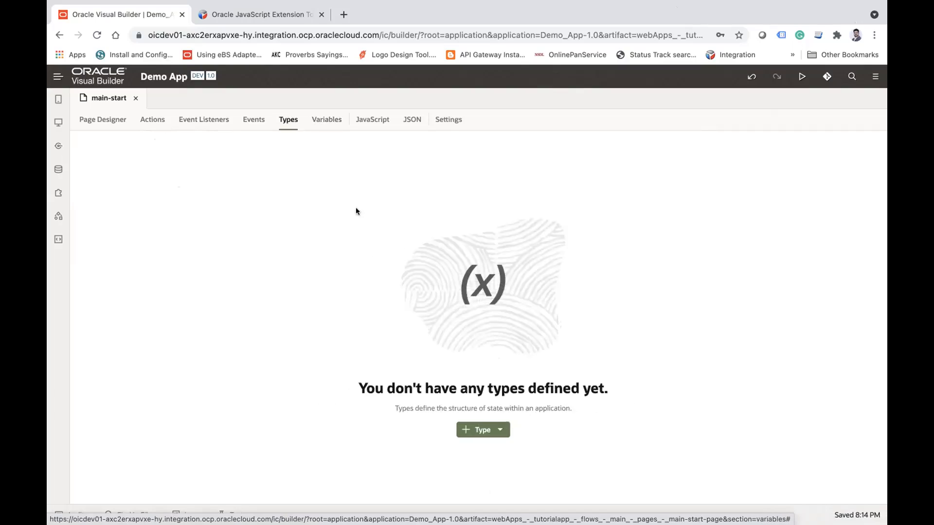
click(502, 430)
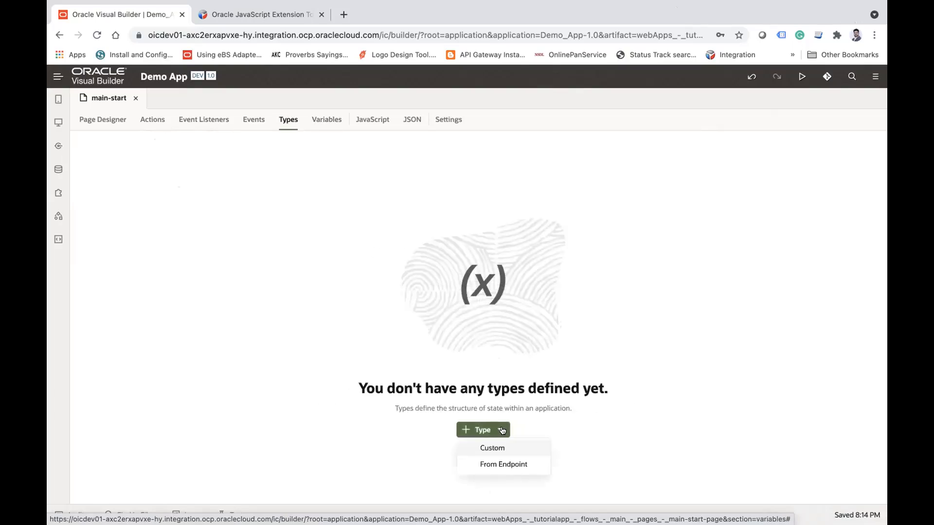
click(494, 444)
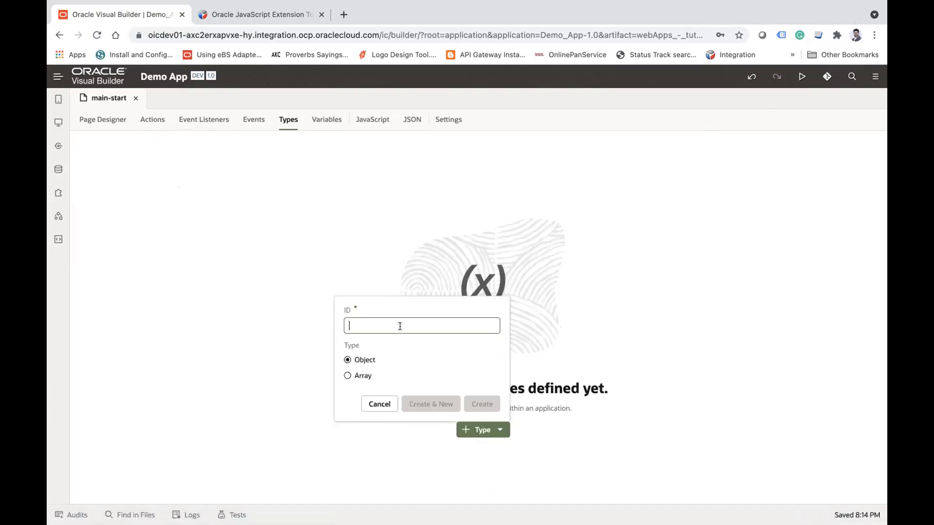
click(360, 332)
click(441, 302)
click(375, 403)
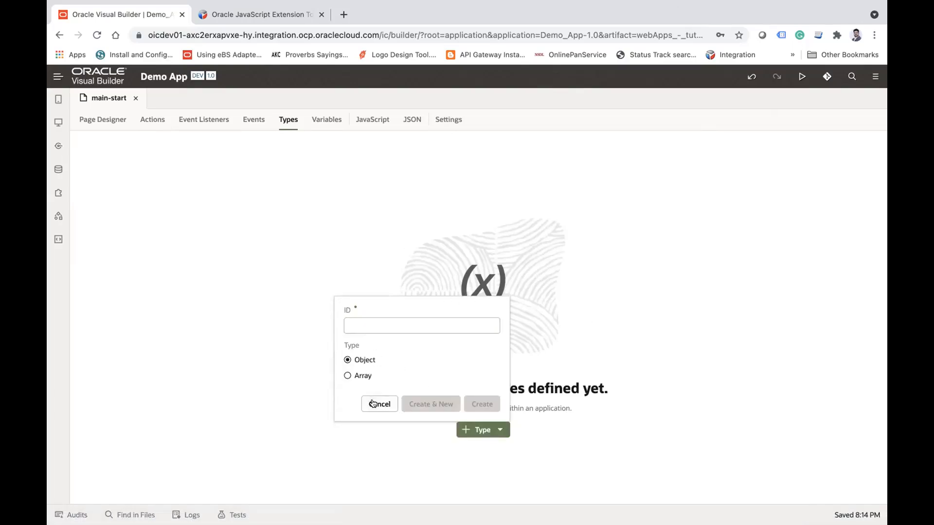
Step: Review main-start's variables, JavaScript module and JSON page definition, including its chains entry
click(327, 121)
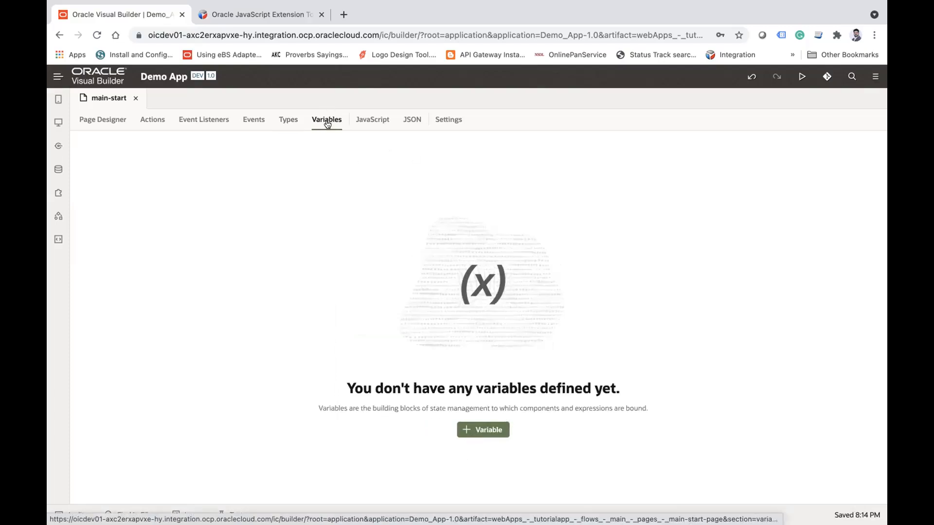
click(373, 123)
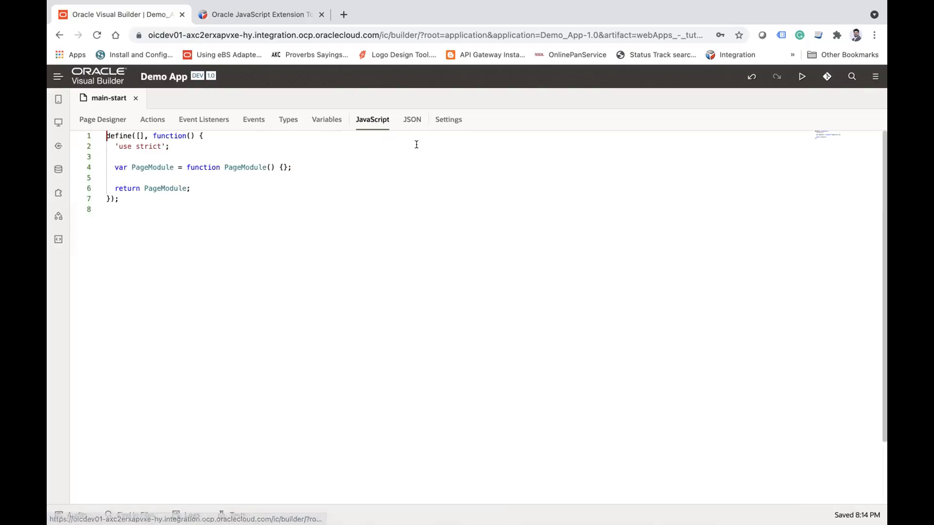
click(412, 122)
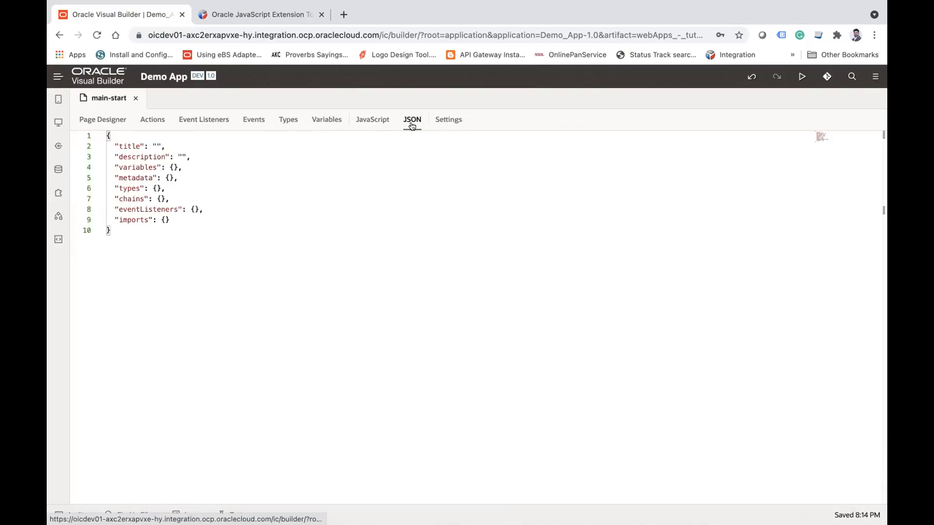
click(103, 120)
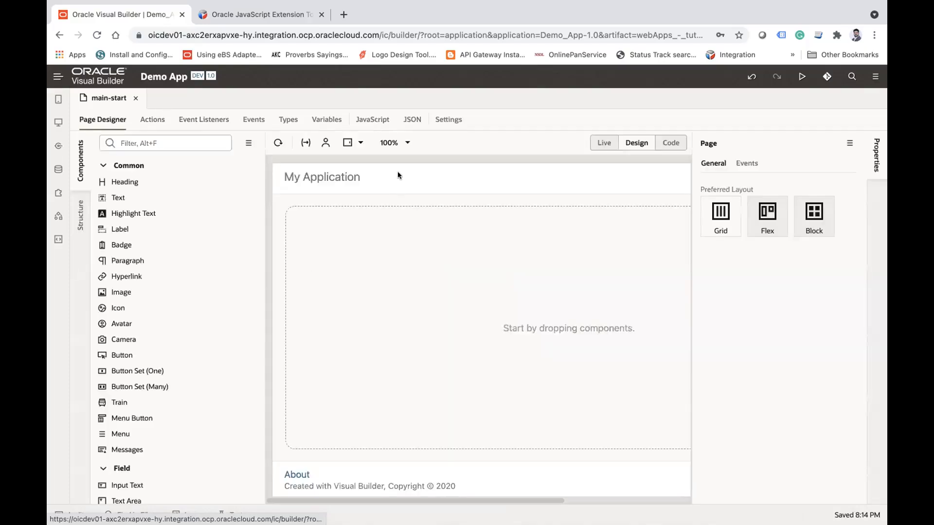
click(410, 126)
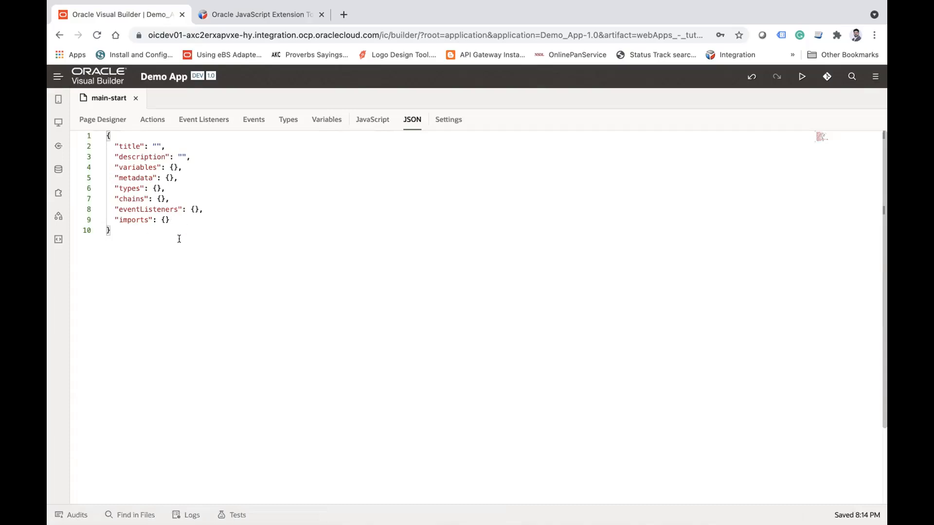
drag(124, 234, 77, 127)
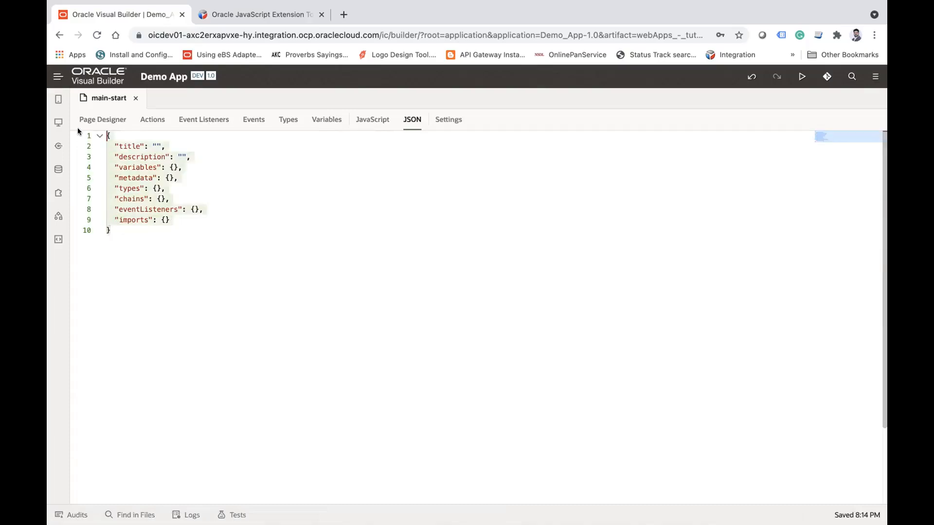
click(240, 230)
click(163, 198)
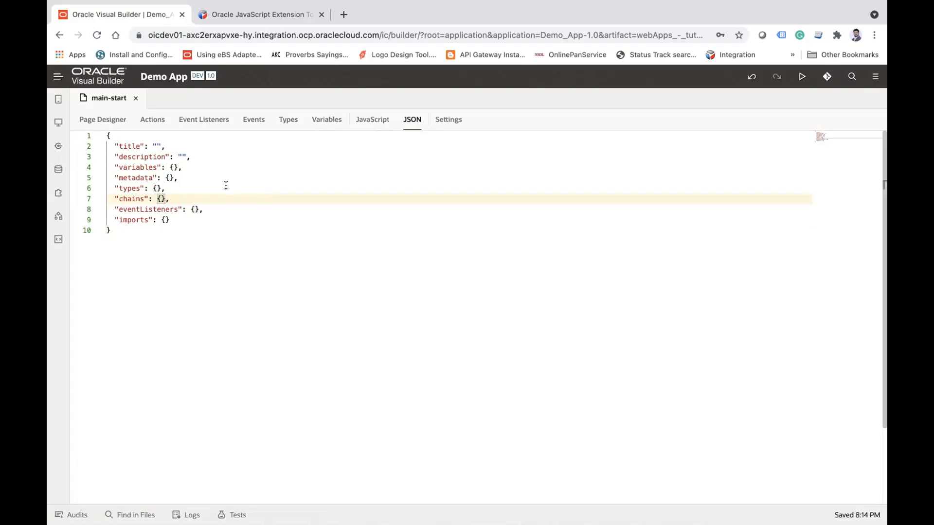
Step: View main-start's general page settings, including its title, description and default flow
click(450, 121)
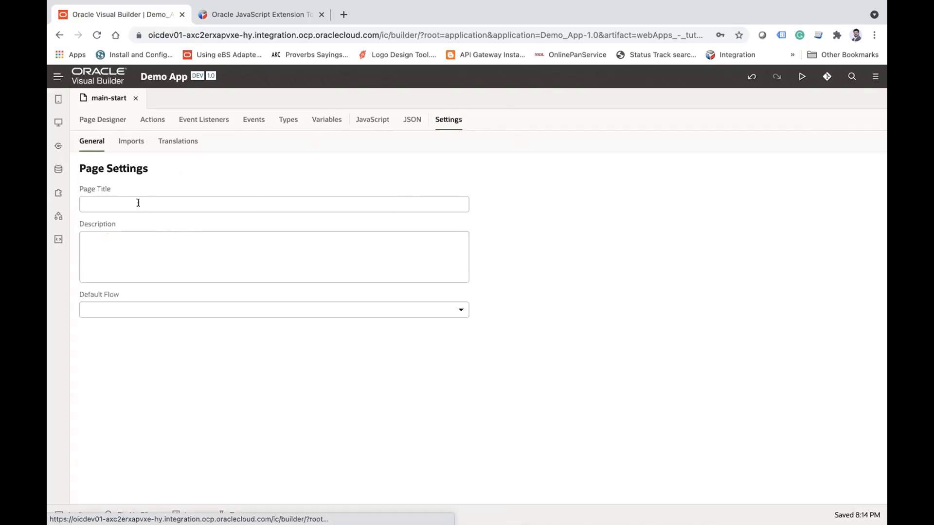
click(168, 247)
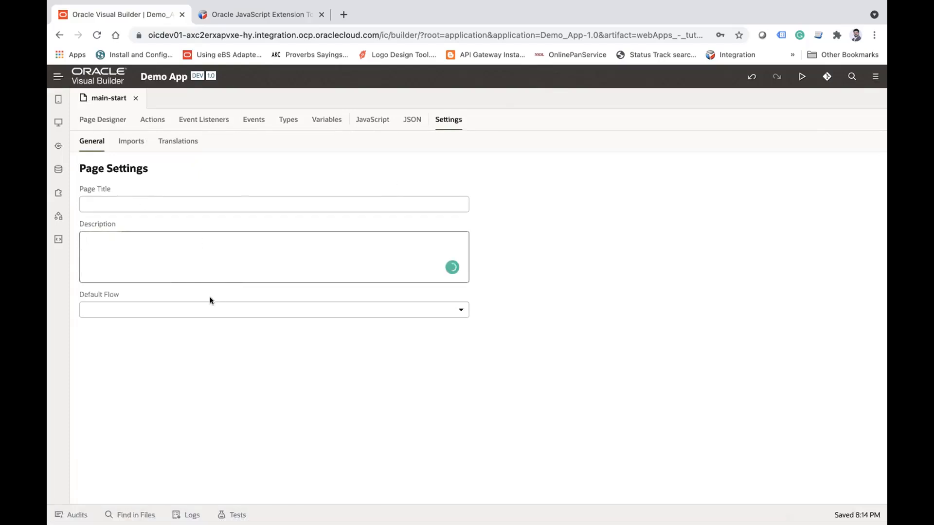
click(202, 309)
click(236, 385)
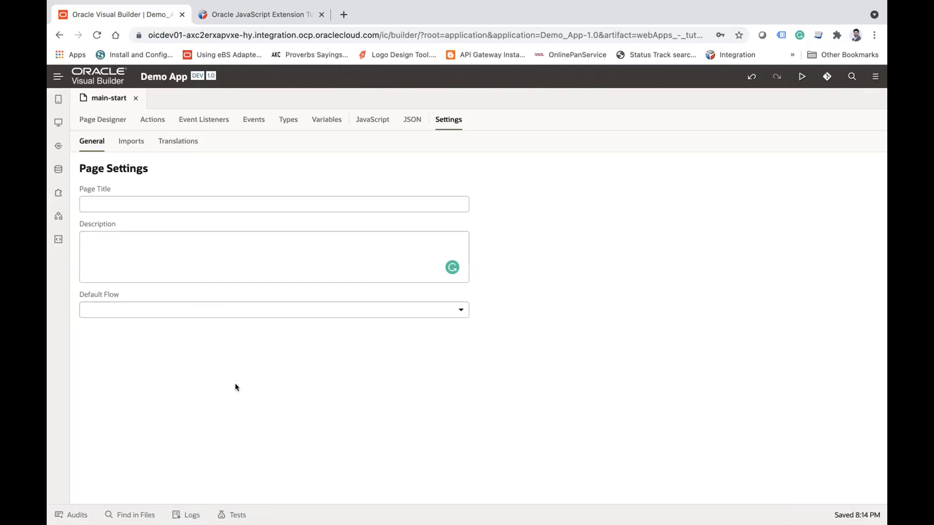
Step: Show the web apps navigator and view the page flows of the main flow and of tutorialapp
click(58, 122)
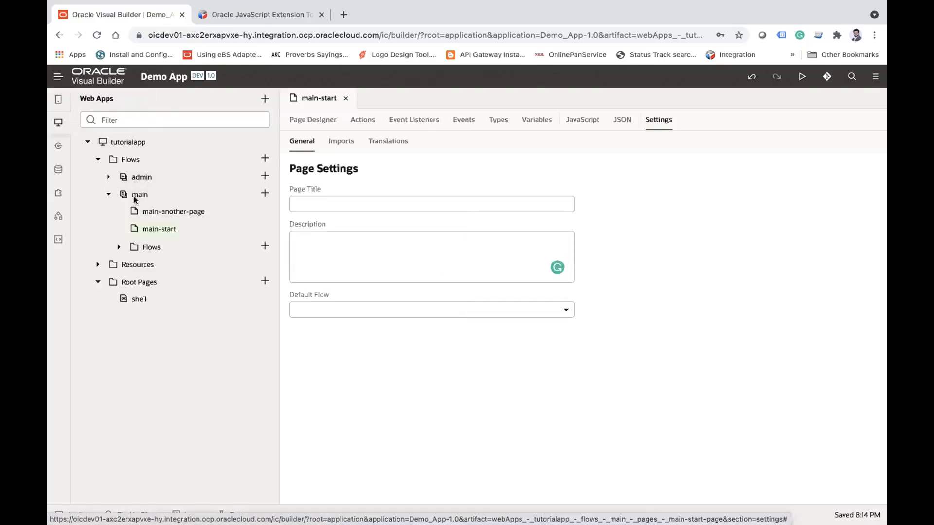
click(135, 196)
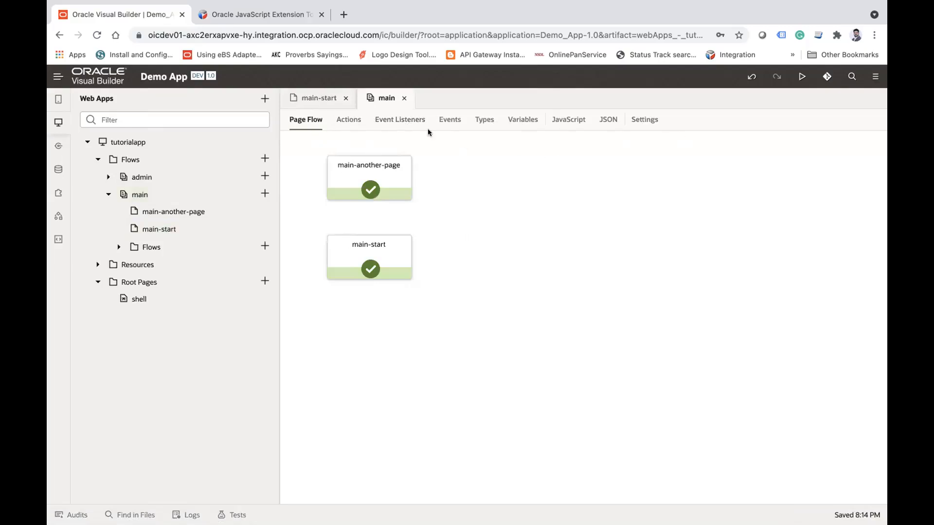
click(319, 99)
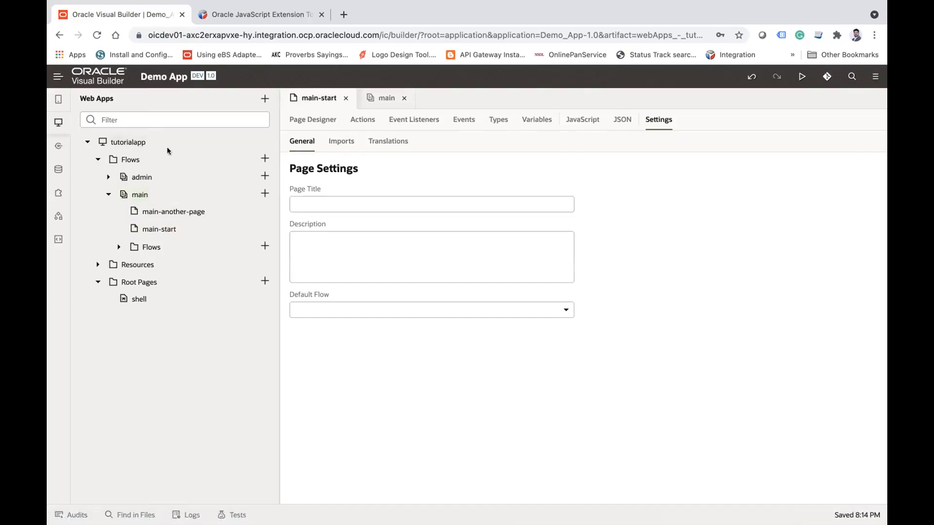
click(134, 194)
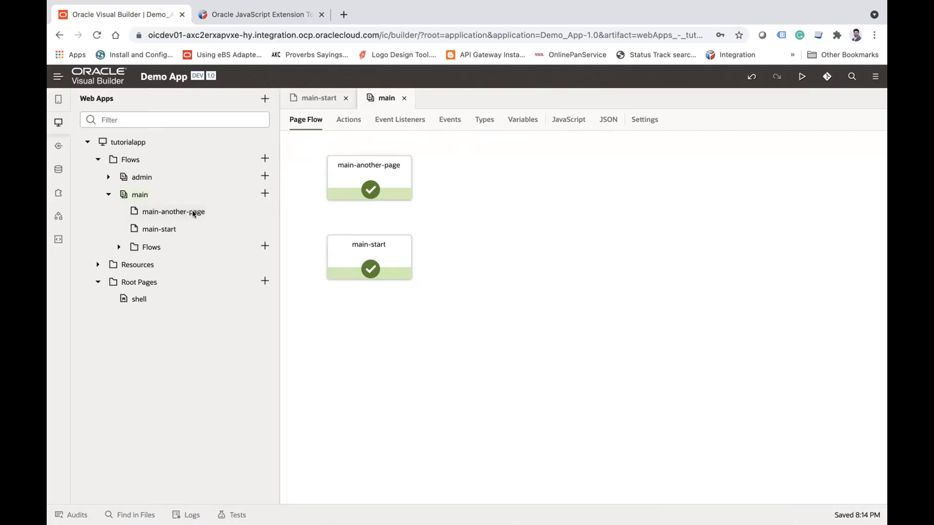
click(128, 142)
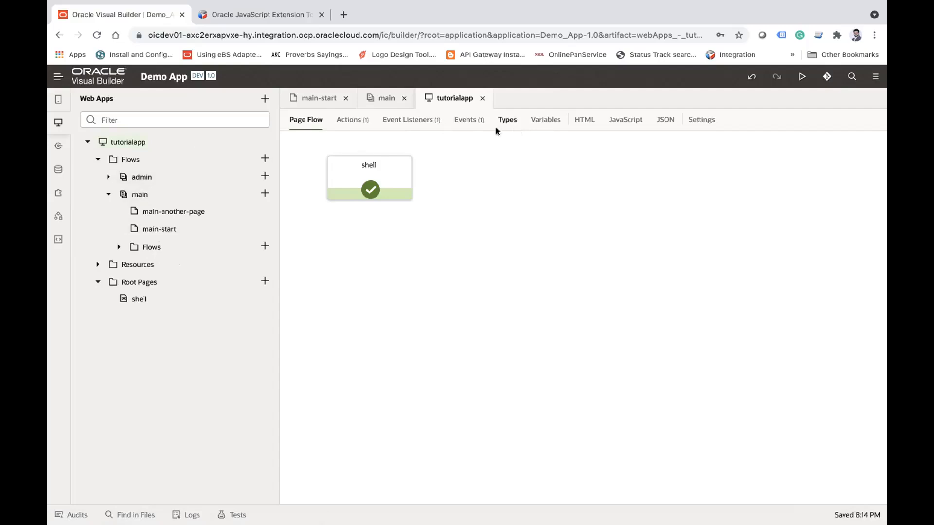
Step: Close the tutorialapp and main flow editors, and return to main-start's page designer with the navigator hidden
click(480, 99)
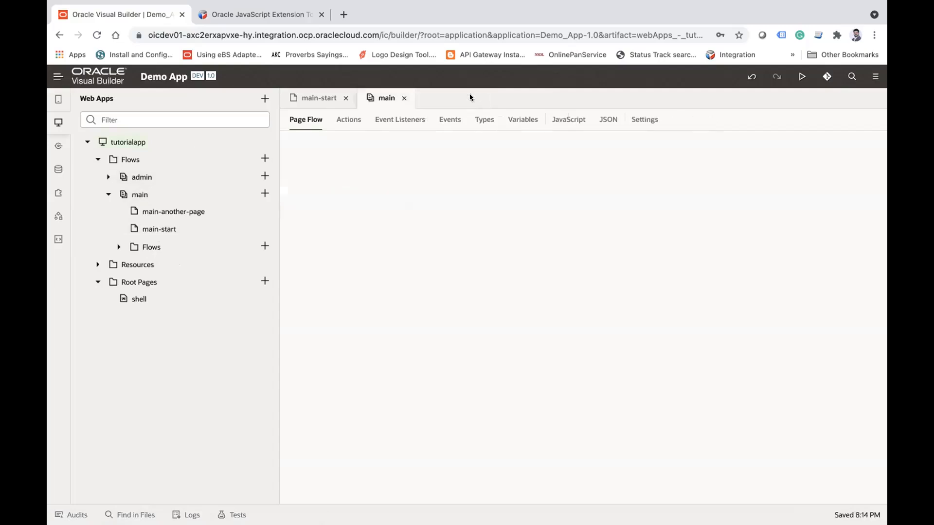
click(403, 98)
click(312, 119)
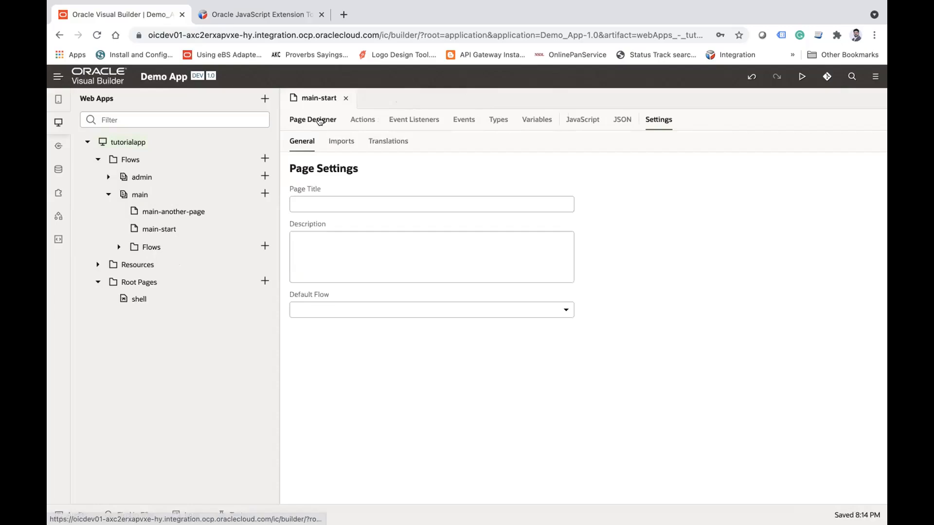
click(59, 122)
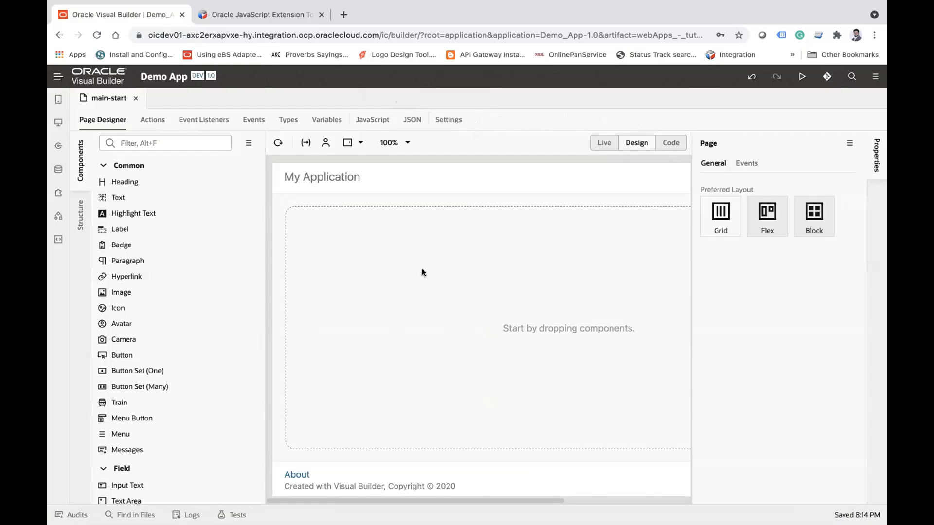
Step: View main-start in Code and Live modes, and return to Design mode
click(671, 143)
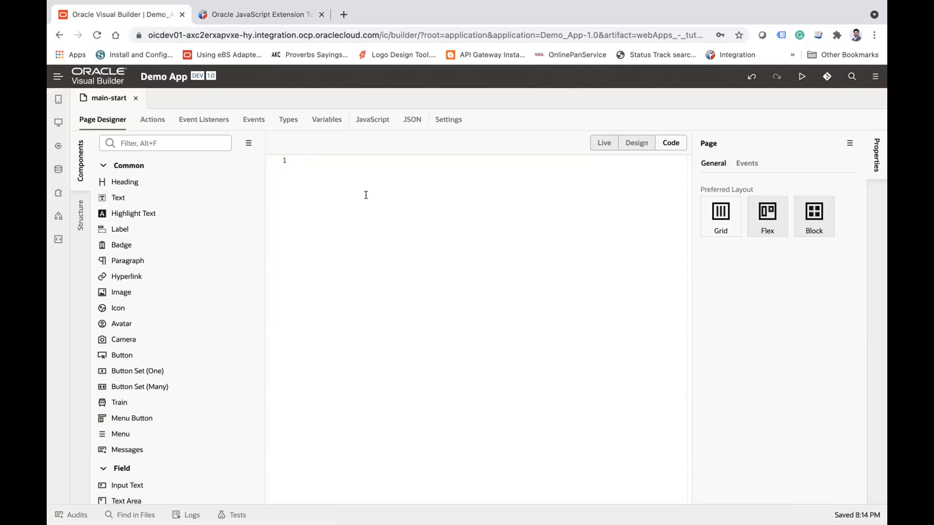
click(608, 141)
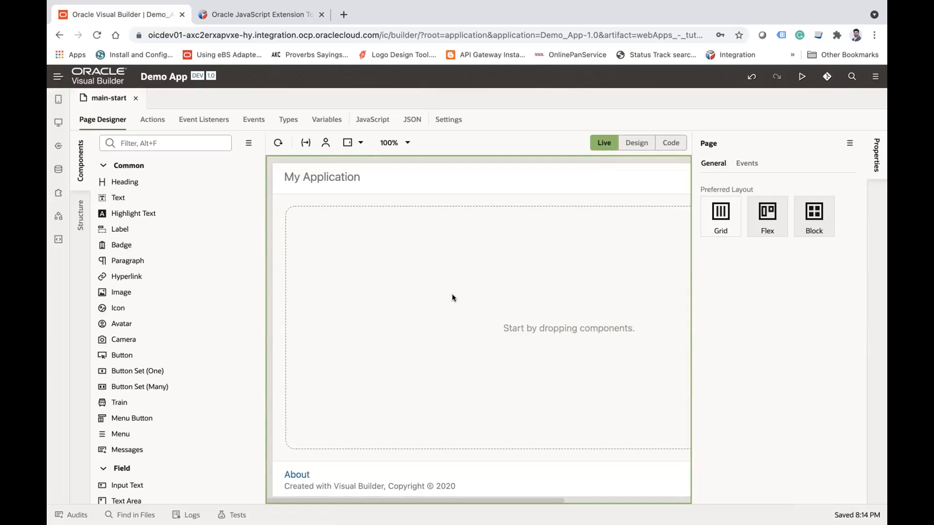
click(626, 143)
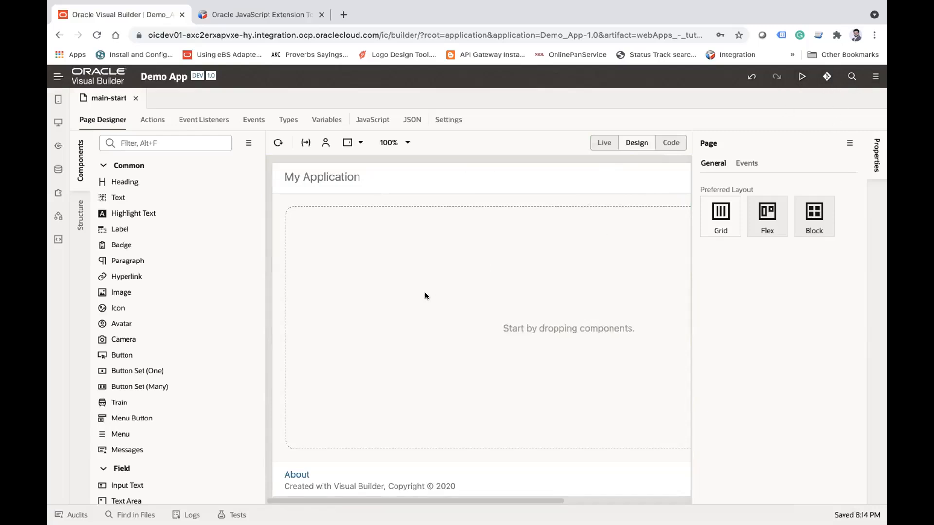
Step: Close the Oracle JavaScript Extension Toolkit site and view the Employee business object's data
click(321, 15)
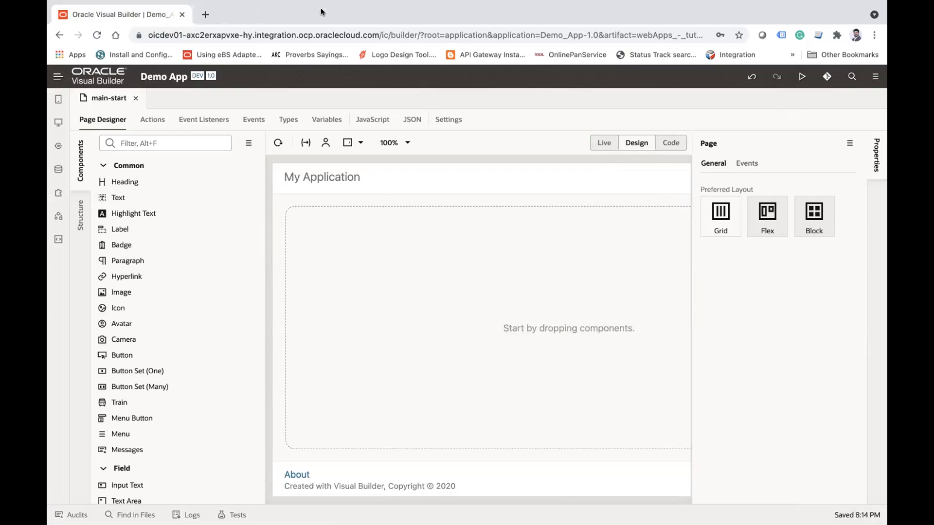
click(58, 169)
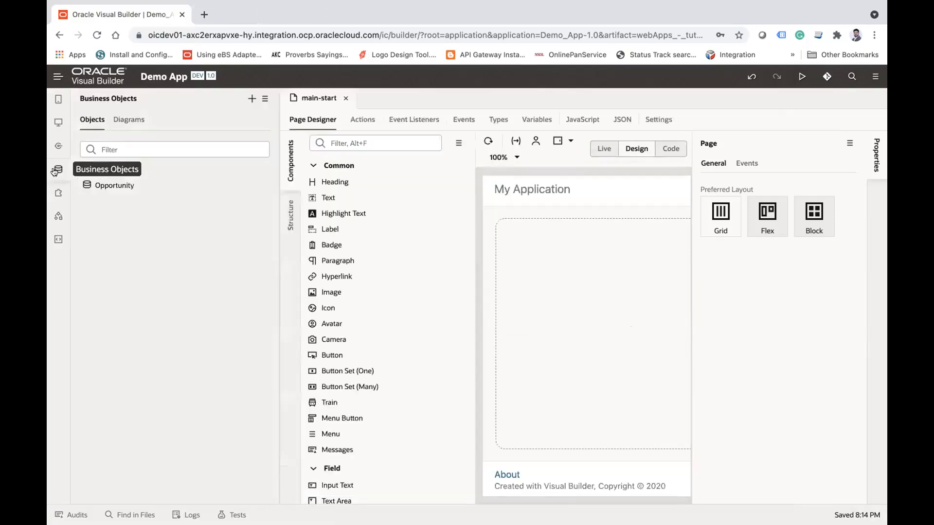
click(118, 170)
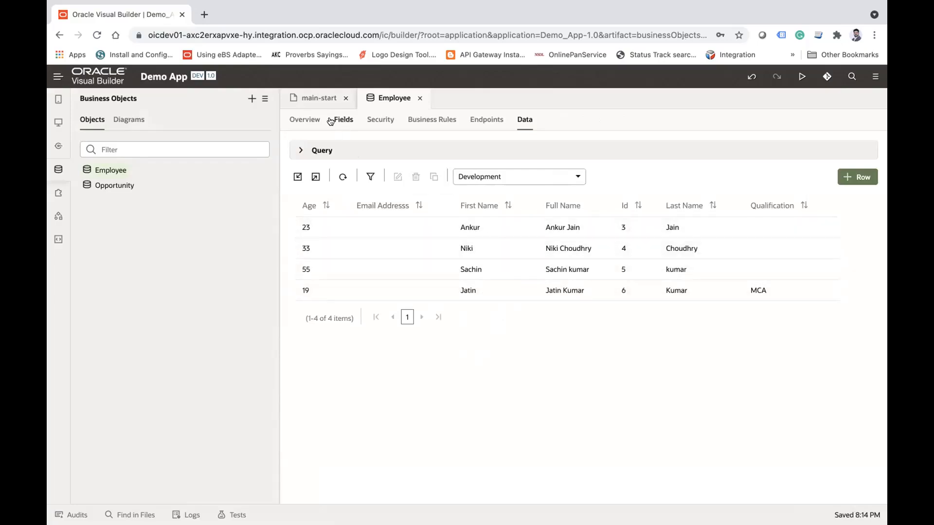
Step: Return to main-start's page designer, find the Table component, and place one in the empty content area
click(318, 100)
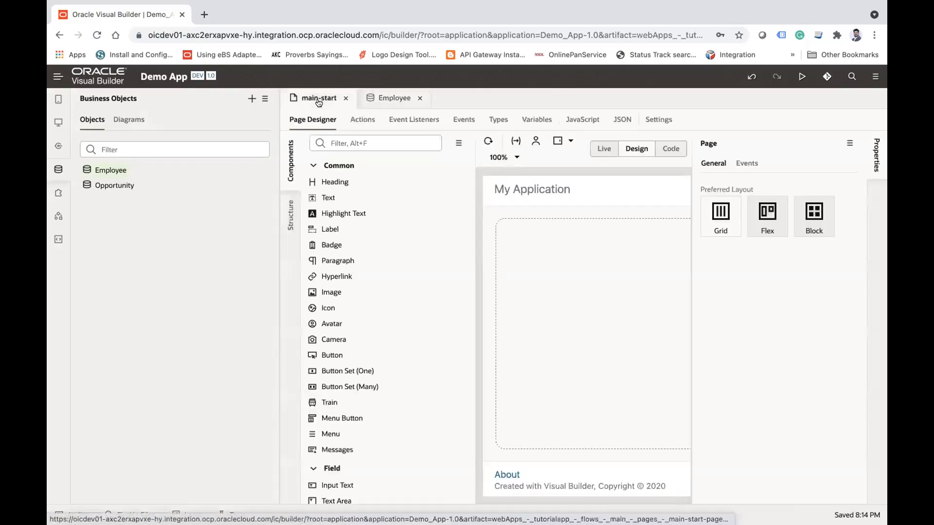
click(58, 126)
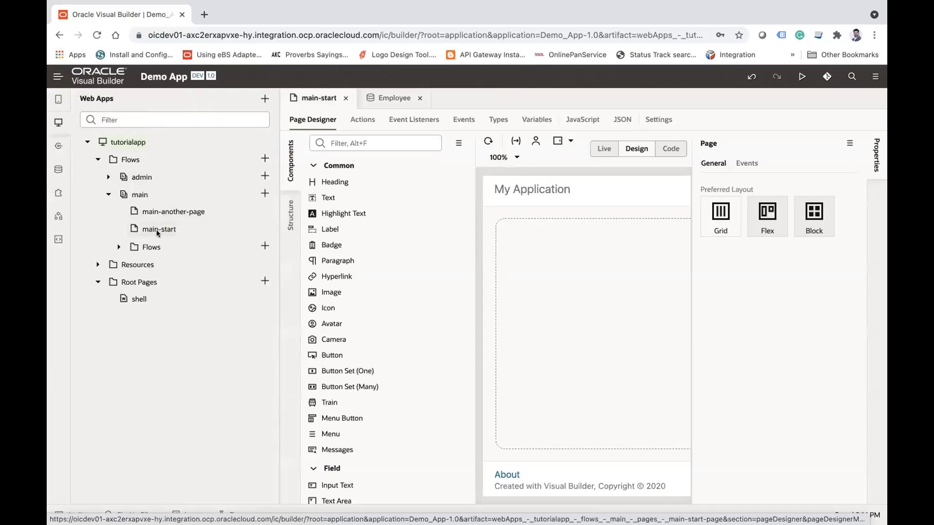
click(59, 122)
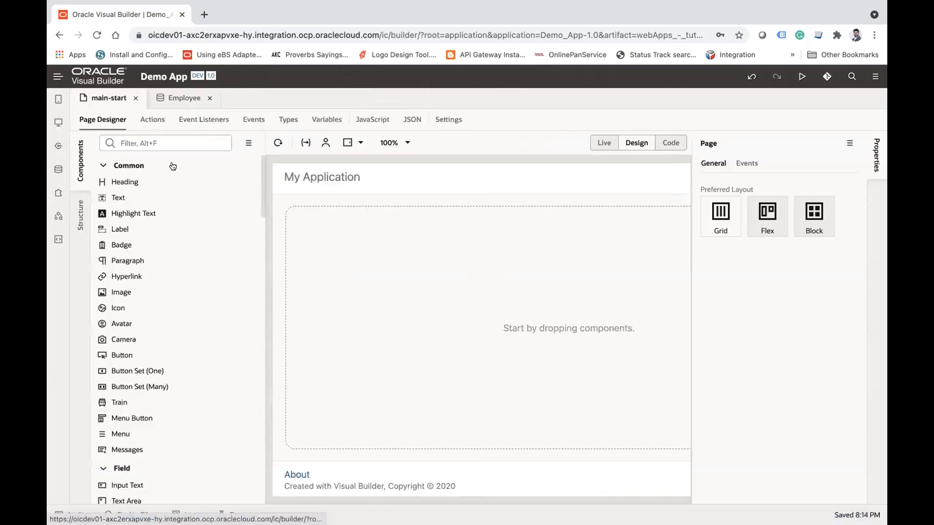
click(169, 142)
text(table)
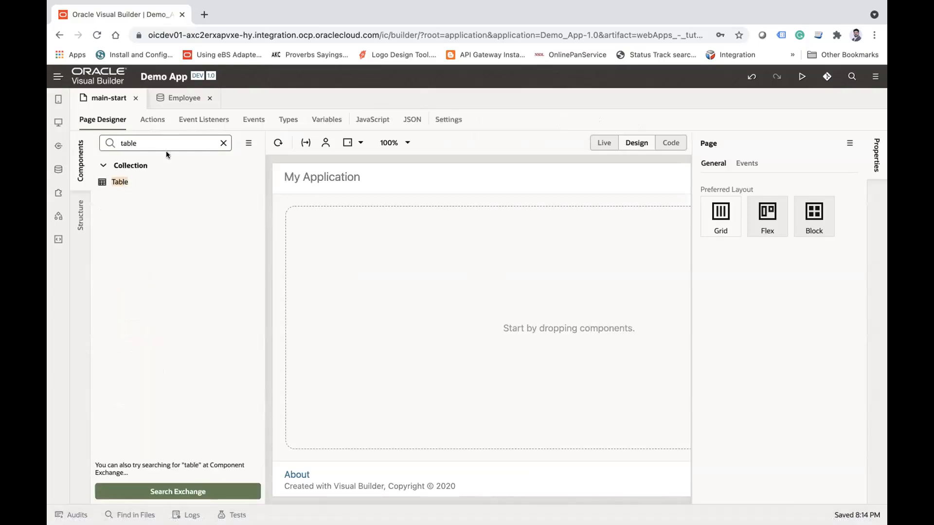
drag(126, 177, 307, 241)
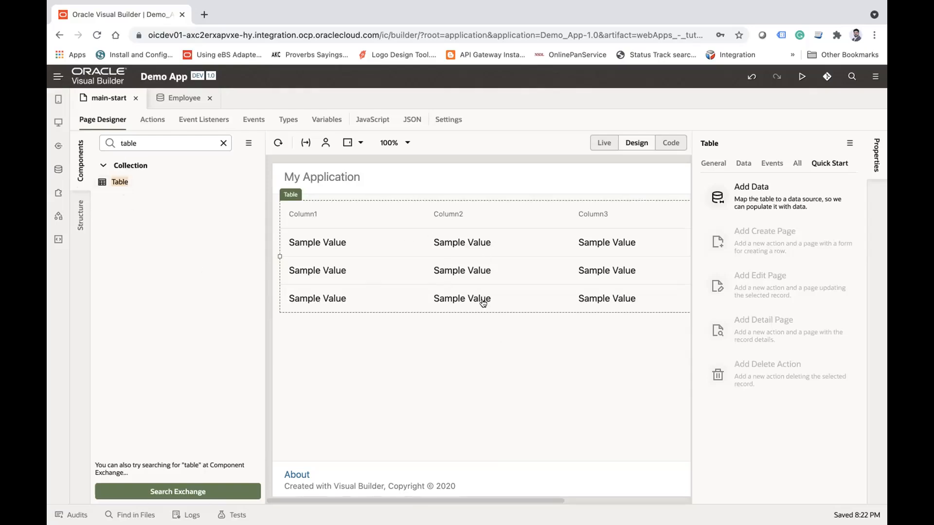
Step: Hide the component palette and review the table's General, Data, Events, All and Quick Start properties
click(82, 158)
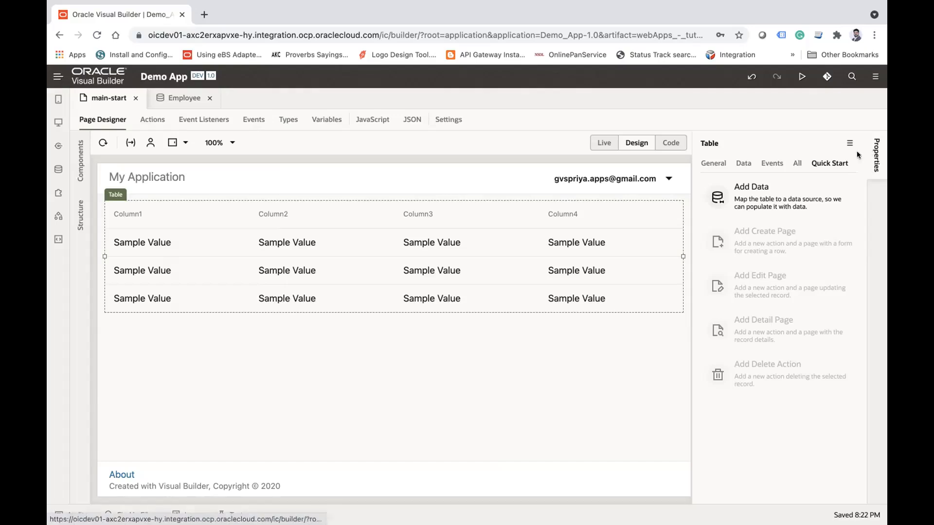
click(713, 163)
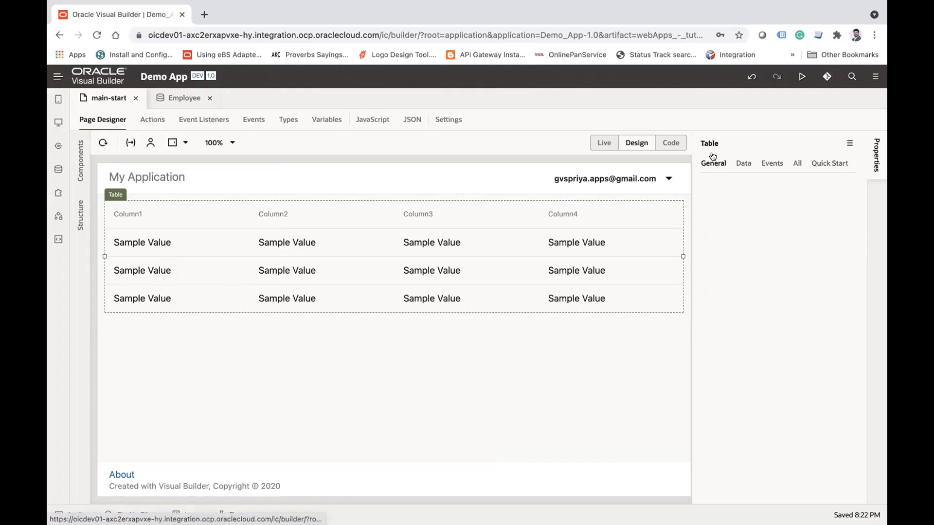
click(740, 163)
click(771, 163)
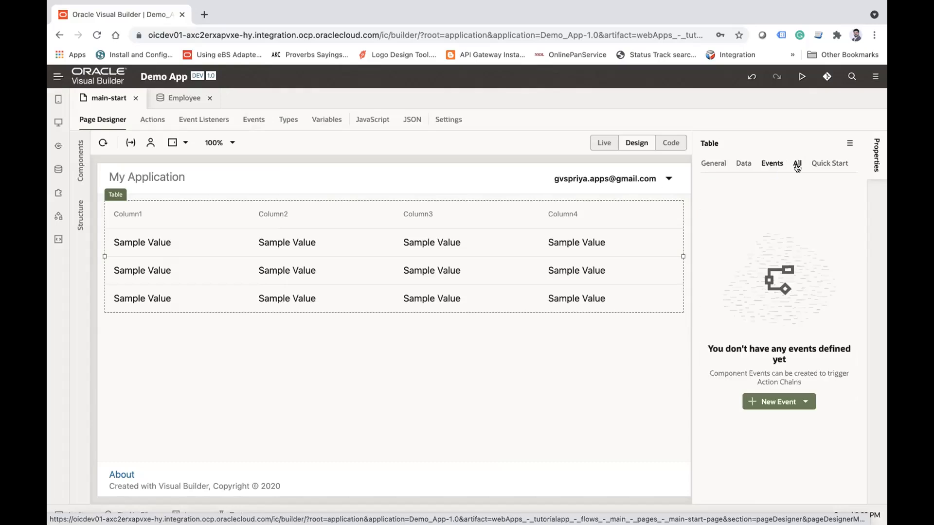
click(796, 165)
click(828, 165)
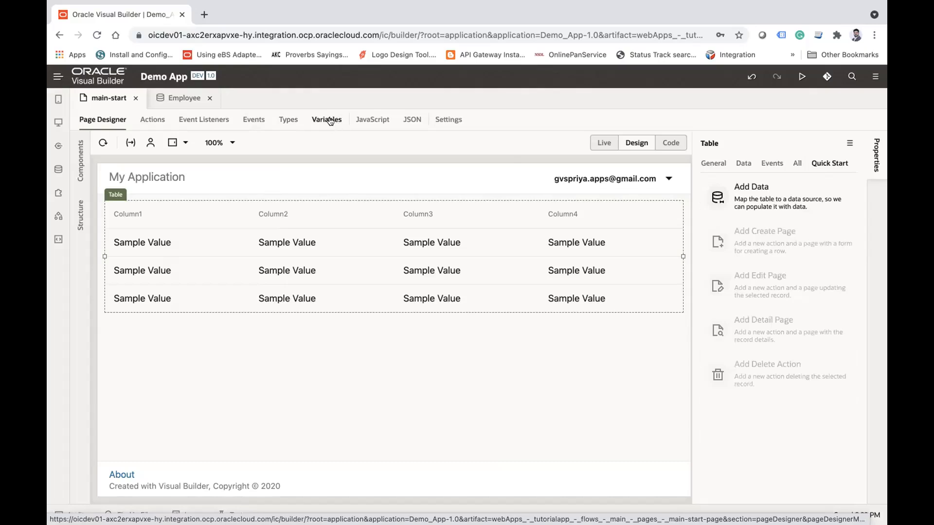
click(724, 165)
click(834, 164)
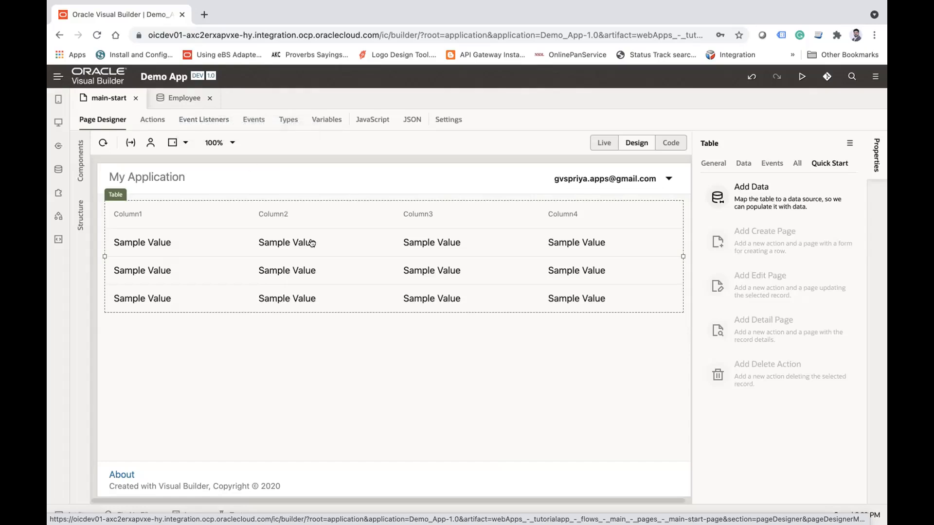
Step: Start adding data to the table, using the Employee business object as the data source
click(770, 193)
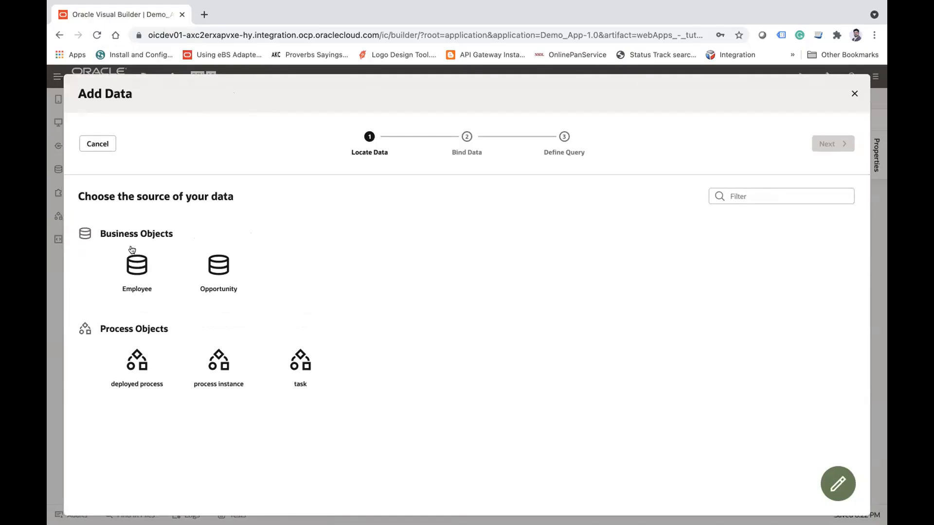
click(131, 261)
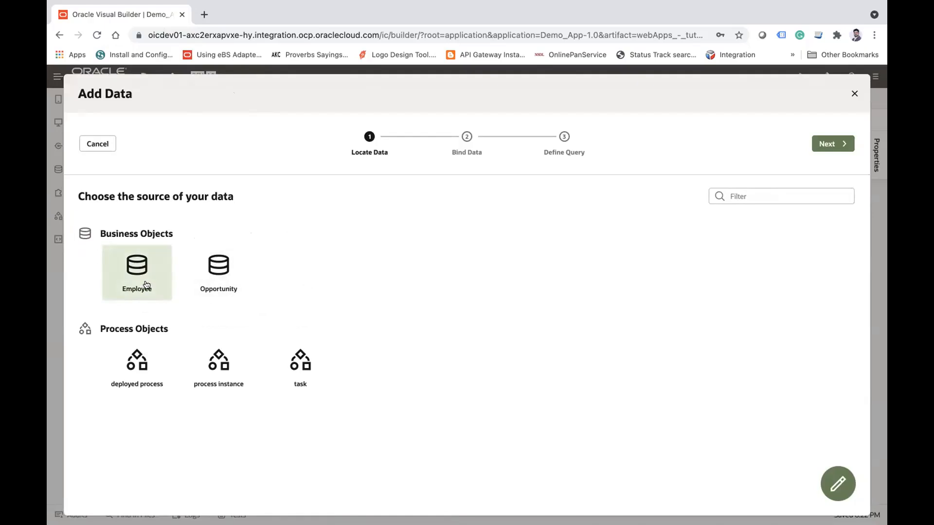
click(834, 143)
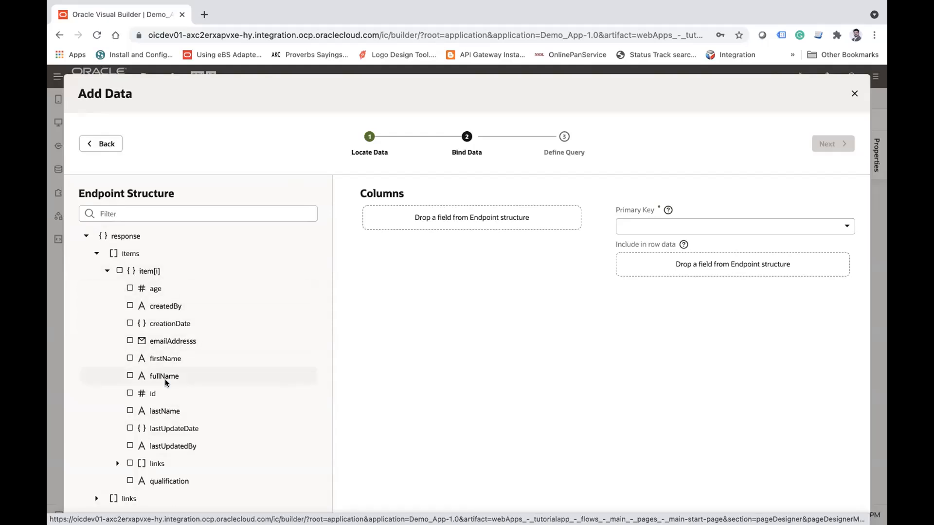
Step: Bind id, firstName, lastName, fullName, emailAddresss, age and qualification as the table's columns, and finish the data setup without a query mapping
click(129, 393)
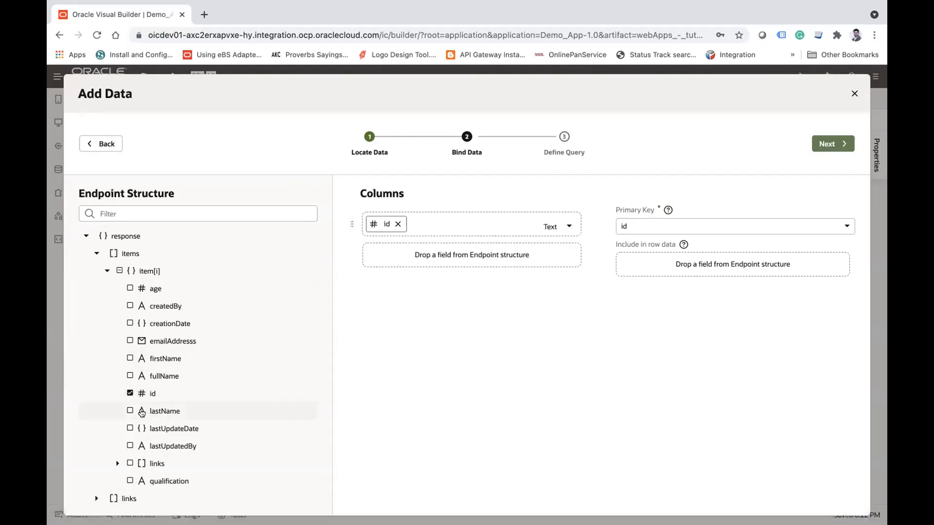
click(129, 359)
click(129, 410)
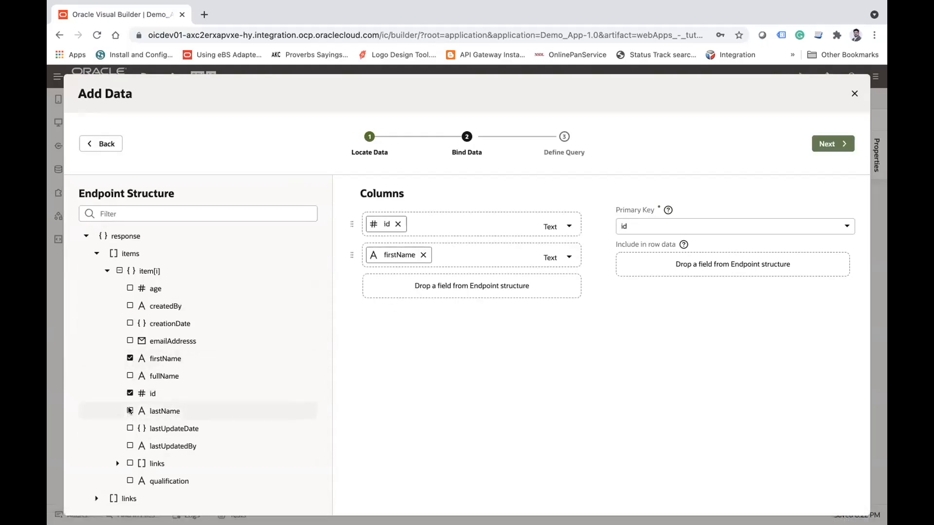
click(127, 376)
click(129, 340)
click(129, 288)
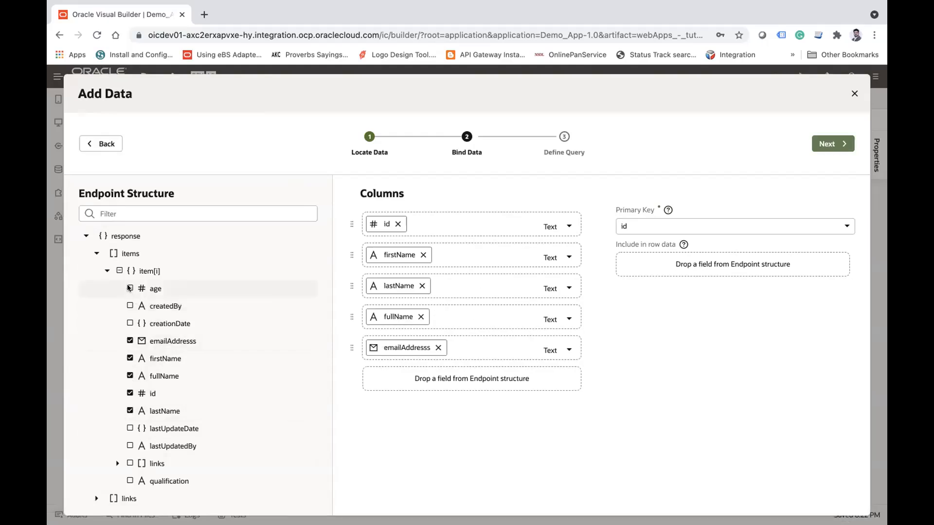
click(130, 481)
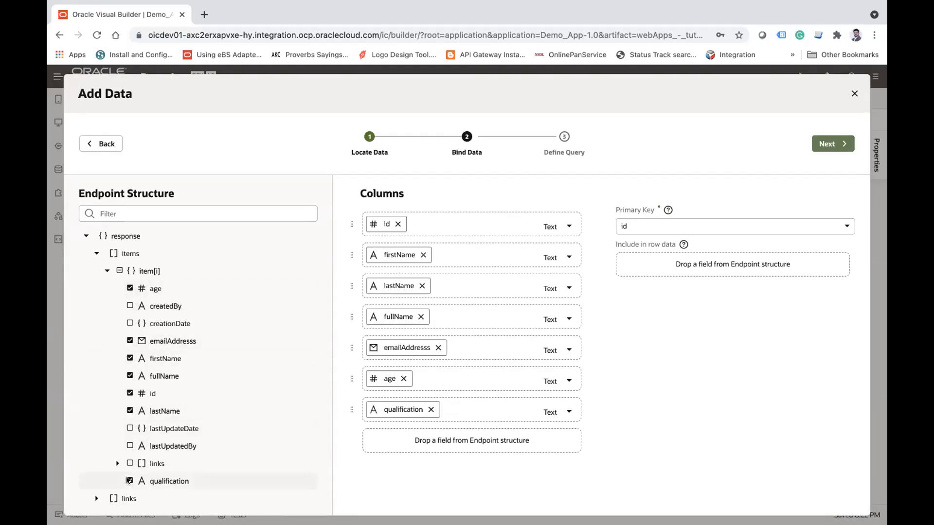
click(833, 146)
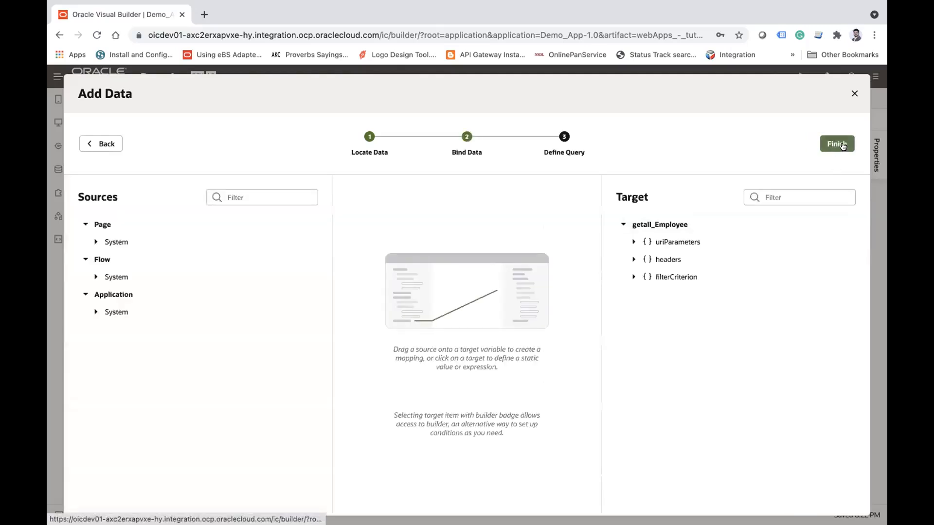
click(843, 145)
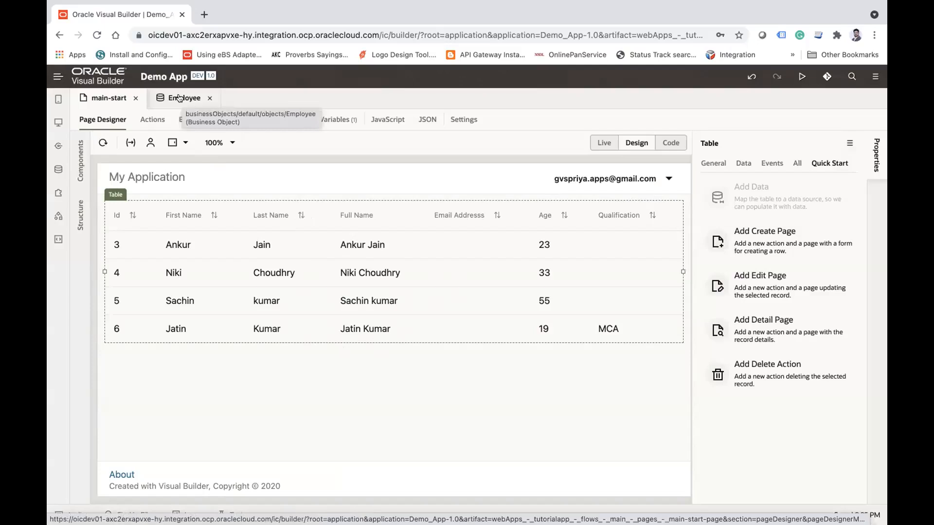
Step: Examine the oj-table tag with its data and columns attributes in main-start's Code mode
click(672, 146)
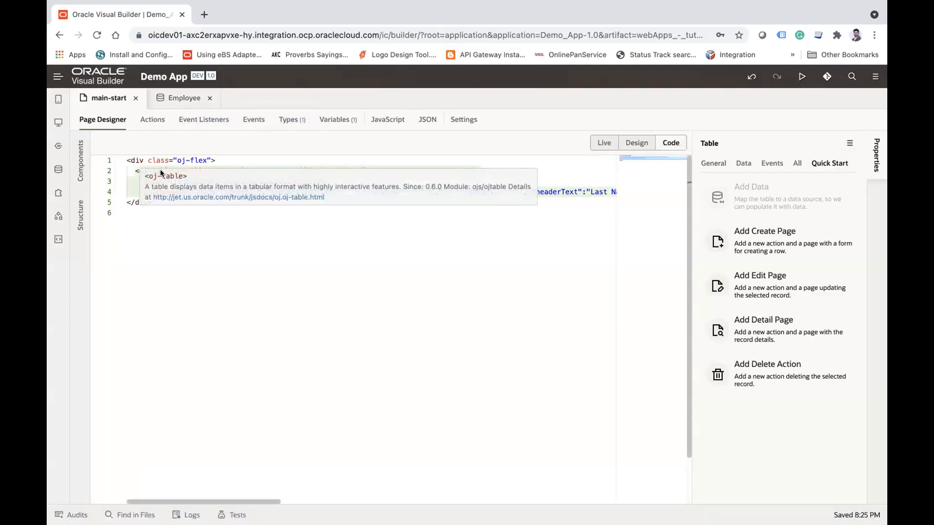
click(138, 162)
double_click(155, 170)
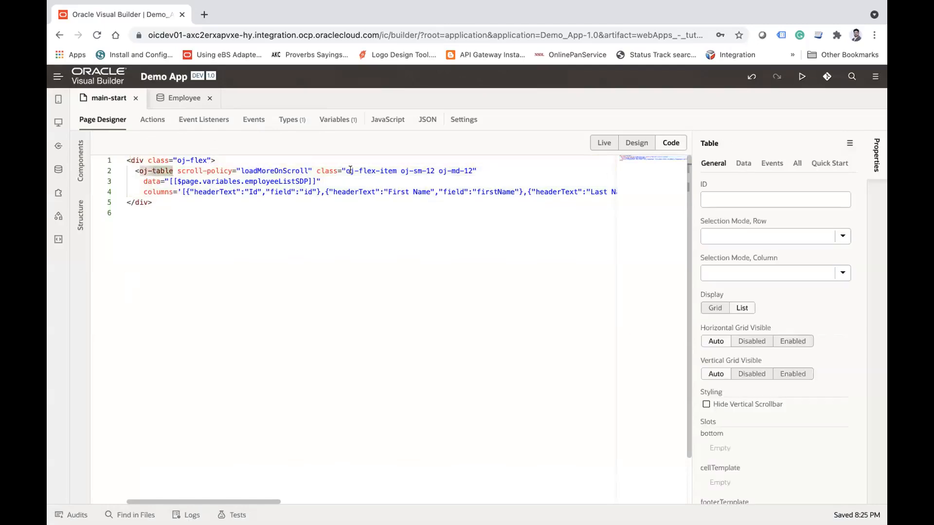
click(160, 181)
double_click(157, 192)
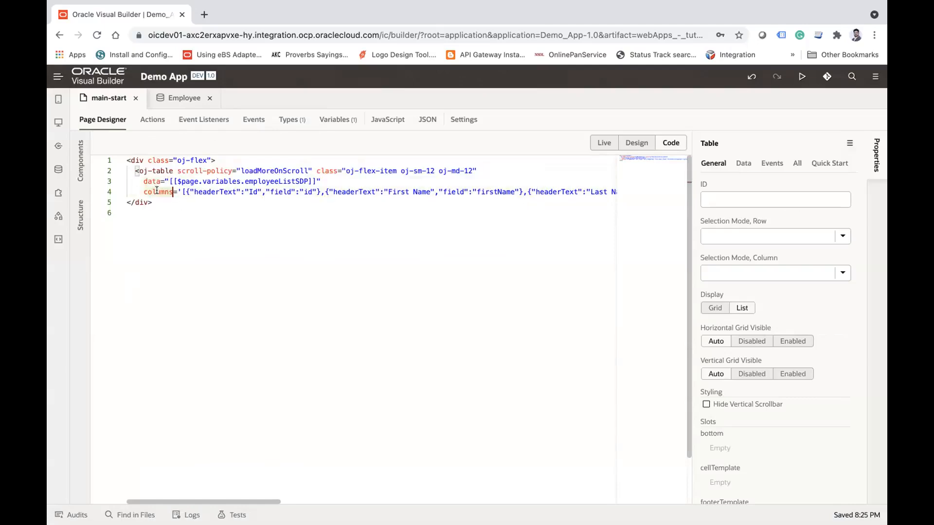
click(214, 181)
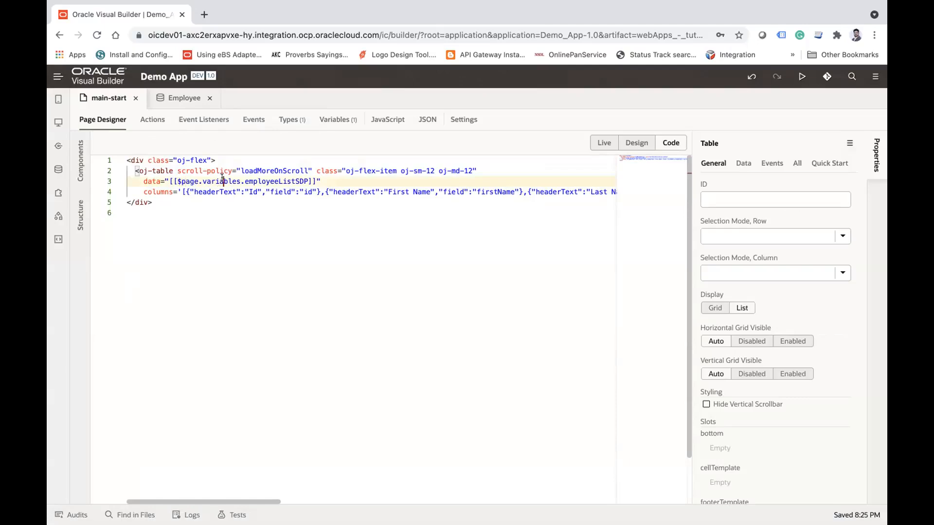
click(264, 179)
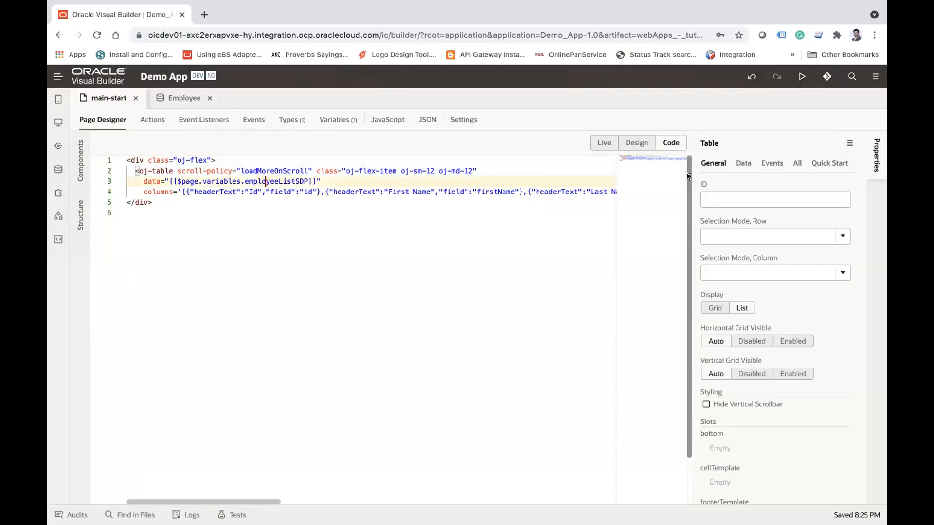
Step: Inspect the page variable reference in the table's Data property
click(739, 163)
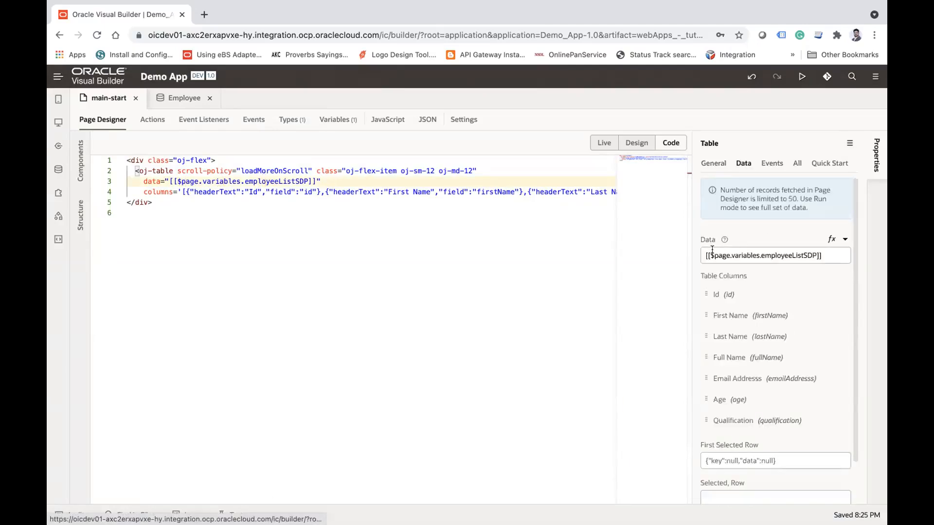
click(741, 258)
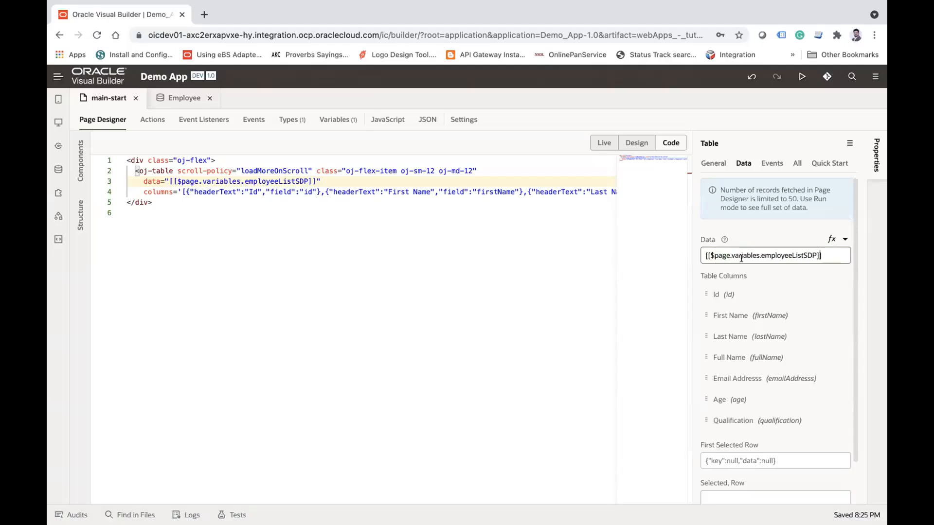
double_click(798, 255)
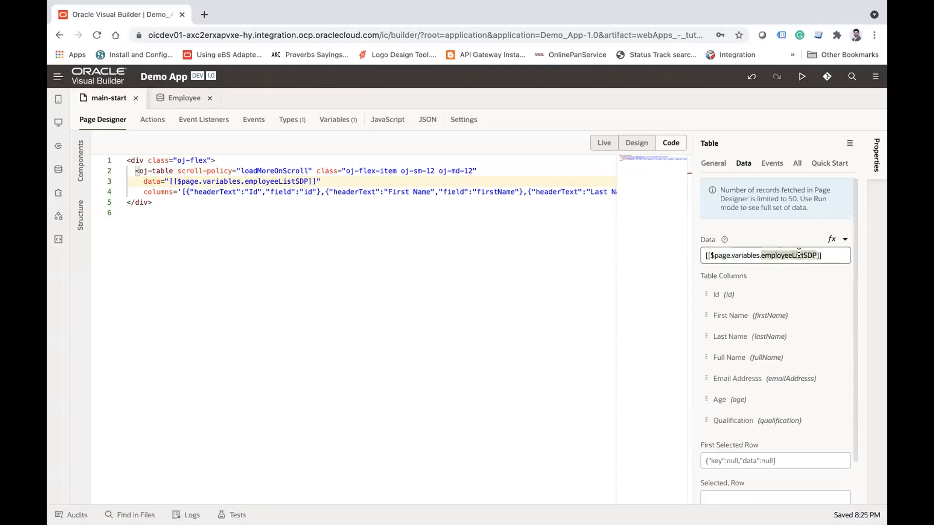
double_click(742, 255)
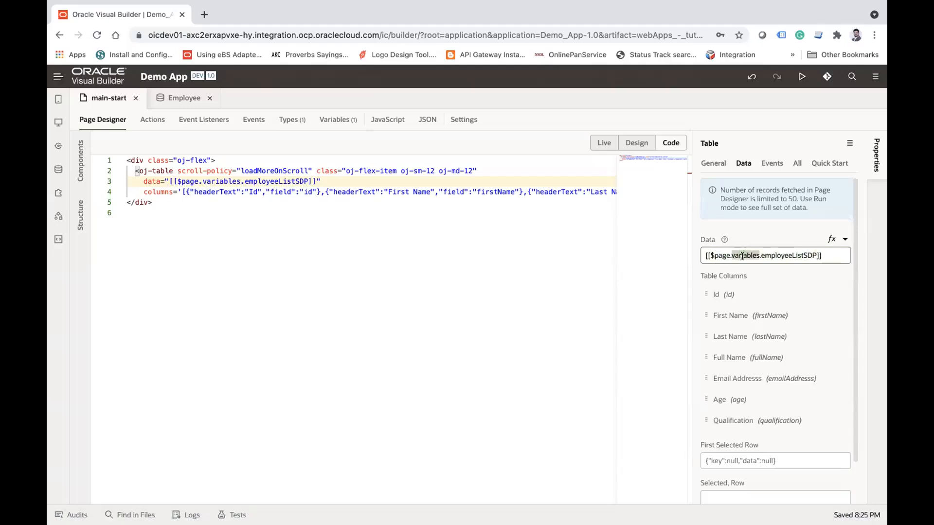
double_click(786, 256)
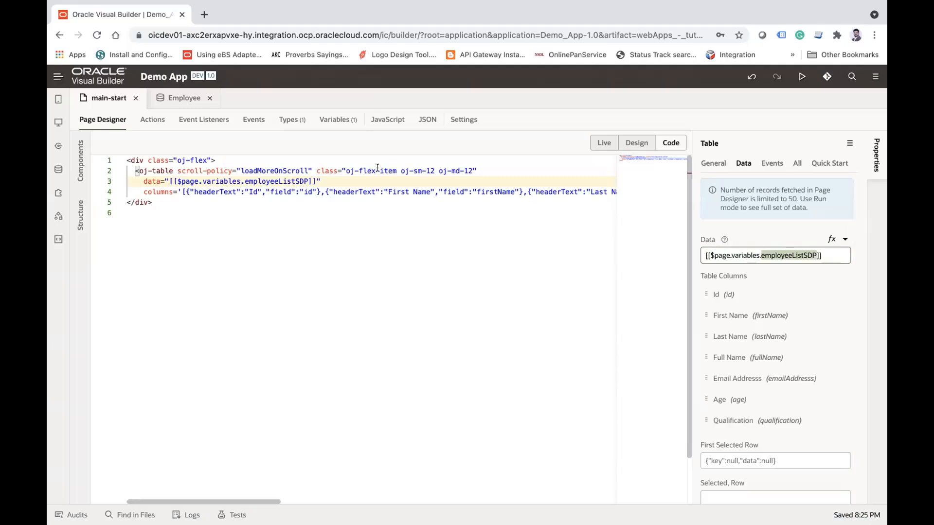
Step: View main-start's employeeListSDP variable and getallEmployeeResponse type, and return to the page designer in Design mode
click(337, 121)
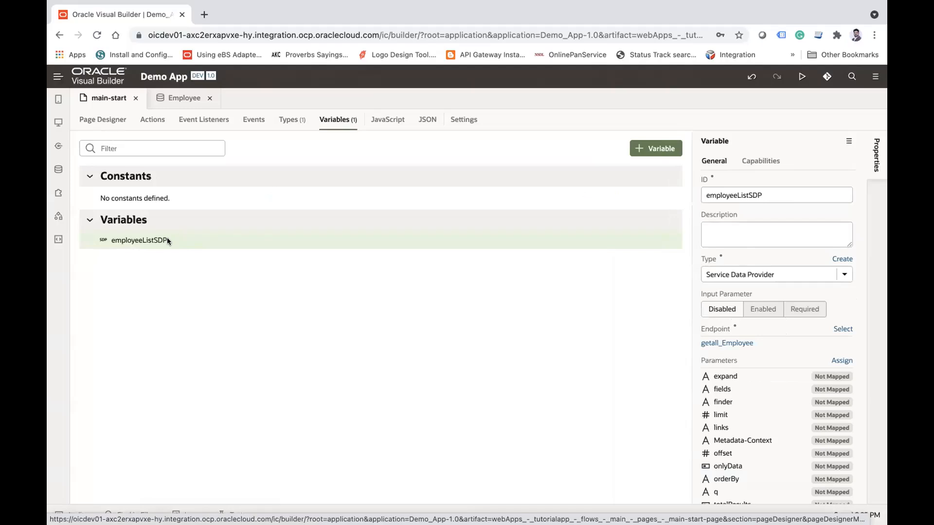
click(290, 121)
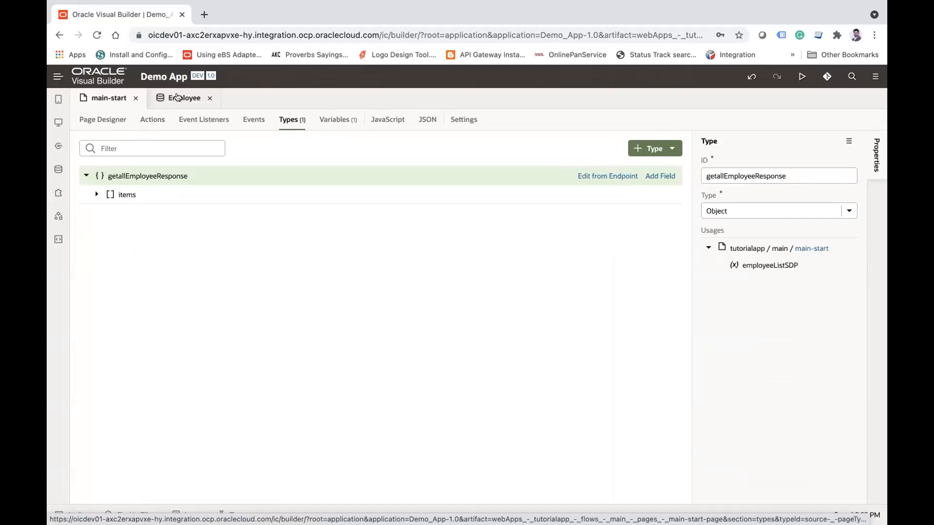
click(338, 120)
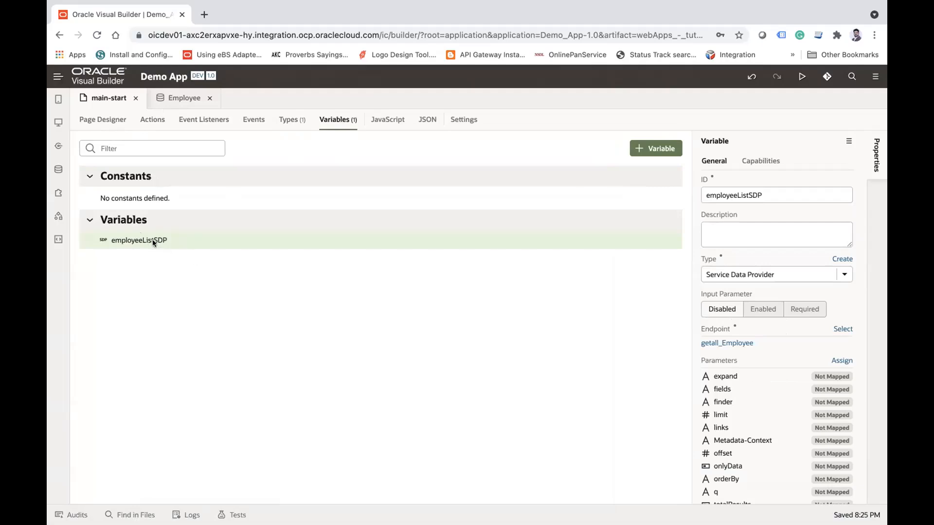
click(103, 120)
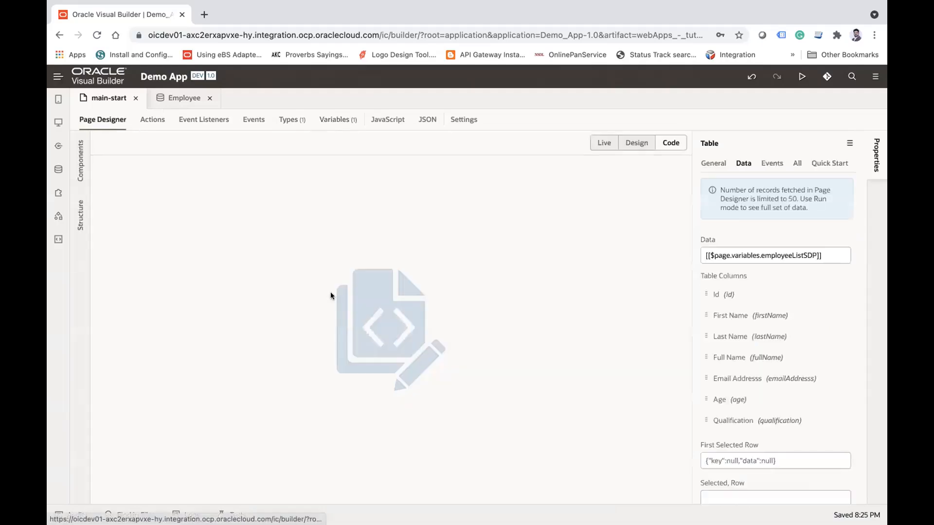
click(637, 144)
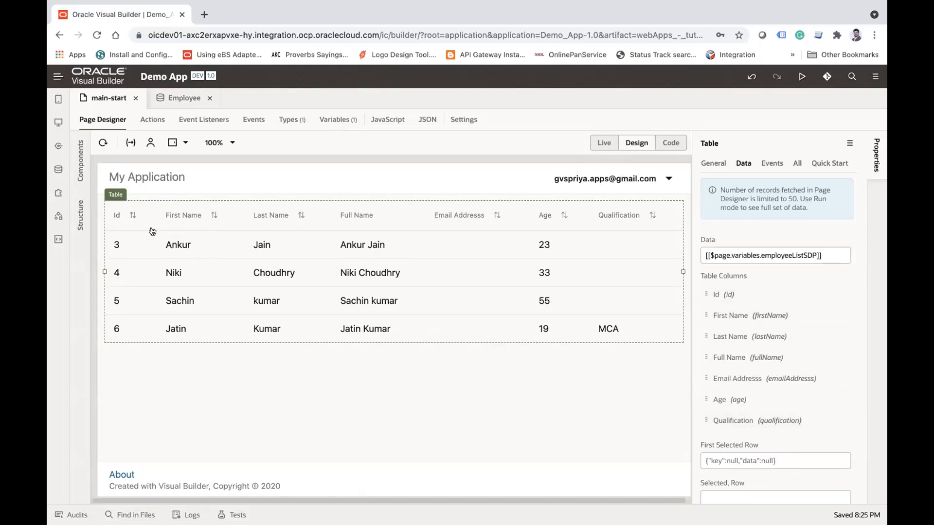
Step: Rename the table's Id column header to Employee Id
click(743, 295)
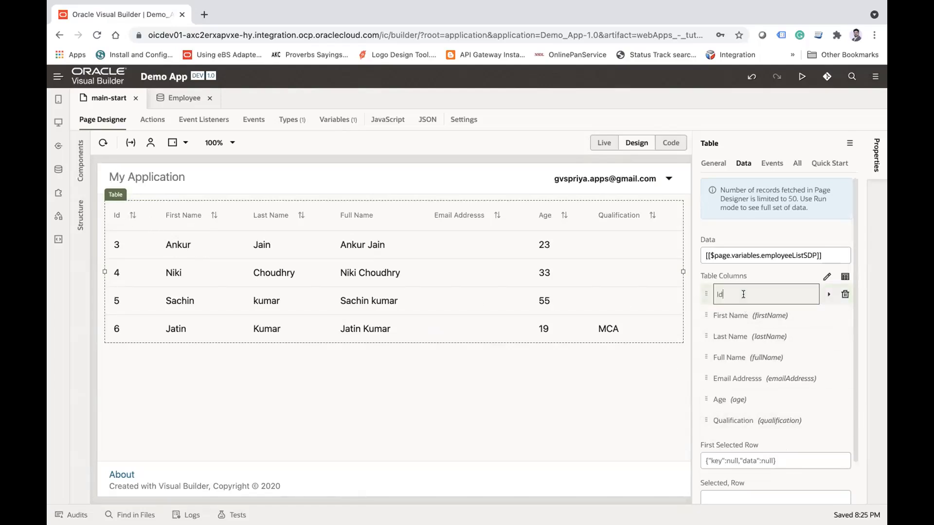
text(Employee)
key(Return)
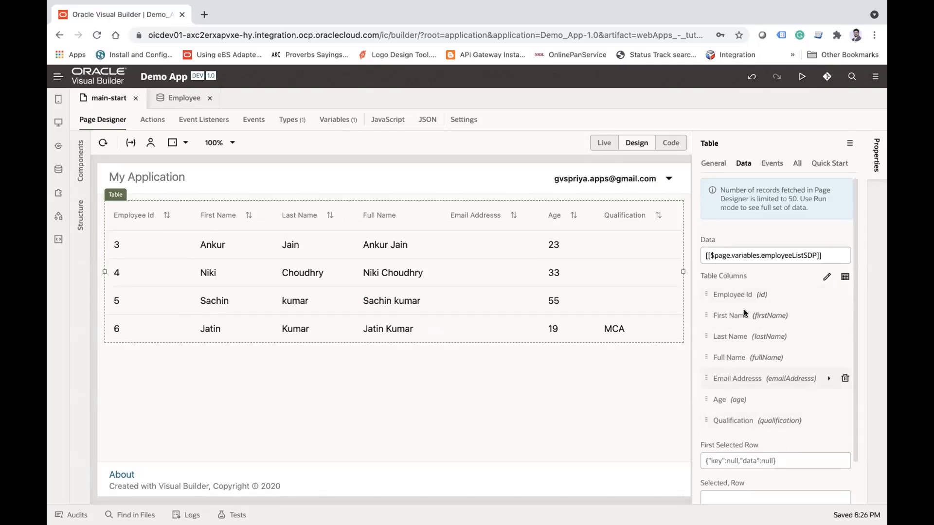
Step: Check the list of fields available as table columns, close it unchanged, and show the table's Quick Start options
mouse_move(825, 310)
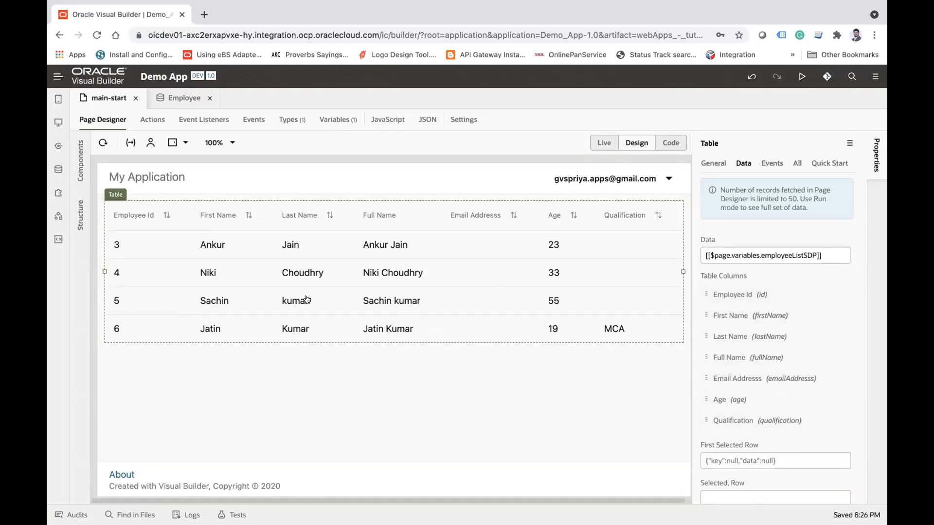
mouse_move(823, 291)
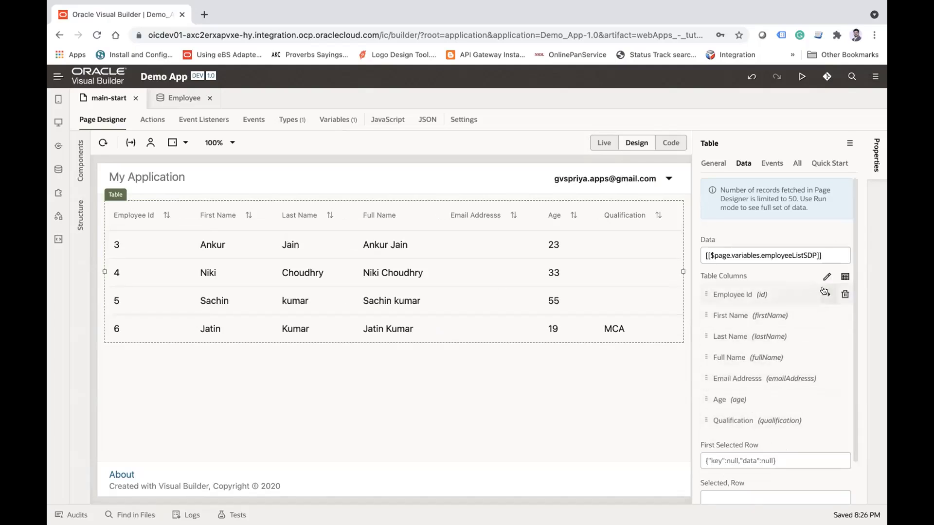
click(846, 278)
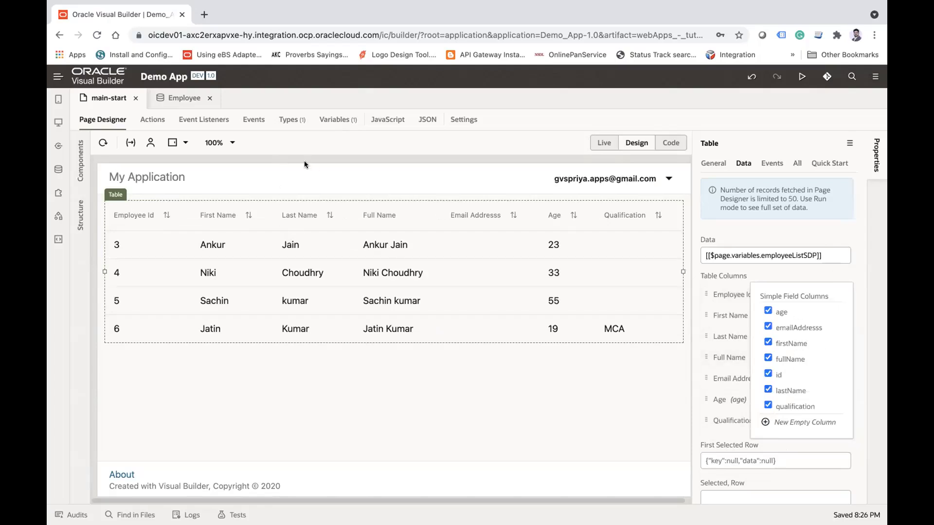
click(311, 225)
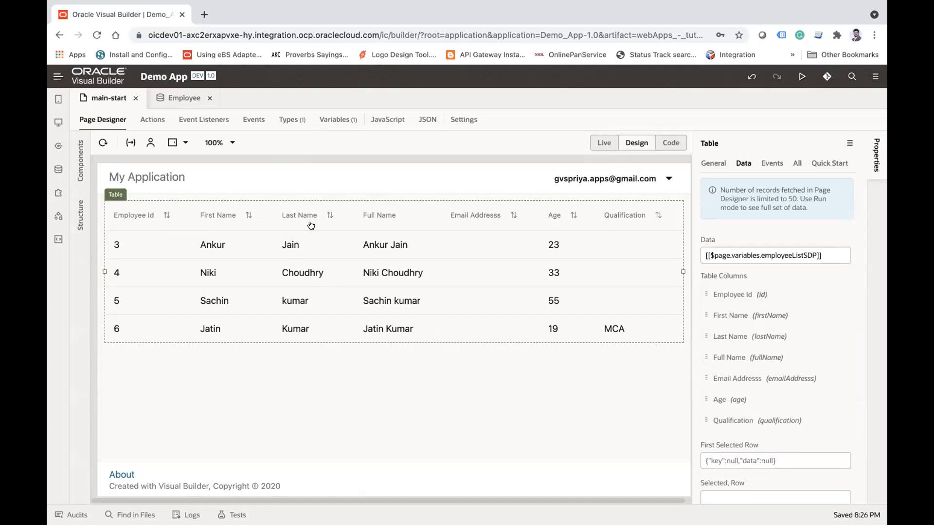
click(824, 164)
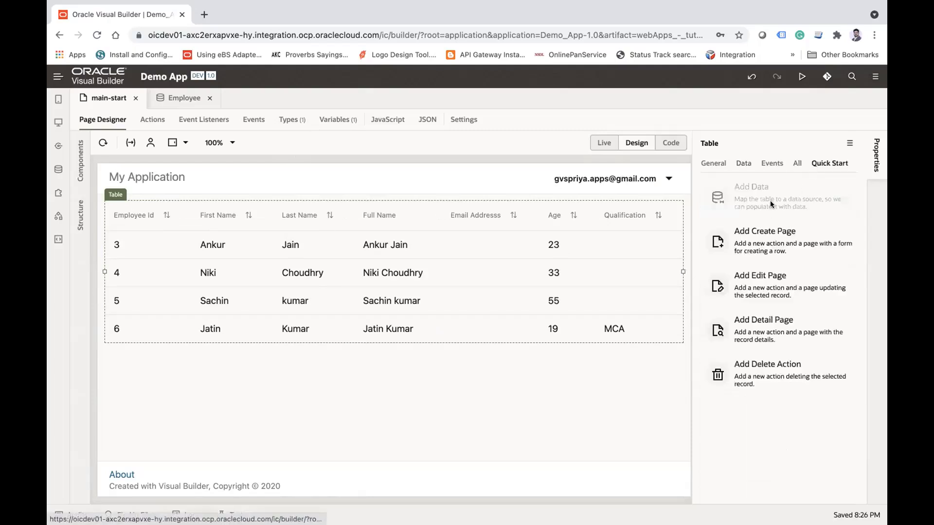
Step: Add the createdBy attribute from the endpoint structure to main-start's getallEmployeeResponse type
click(339, 120)
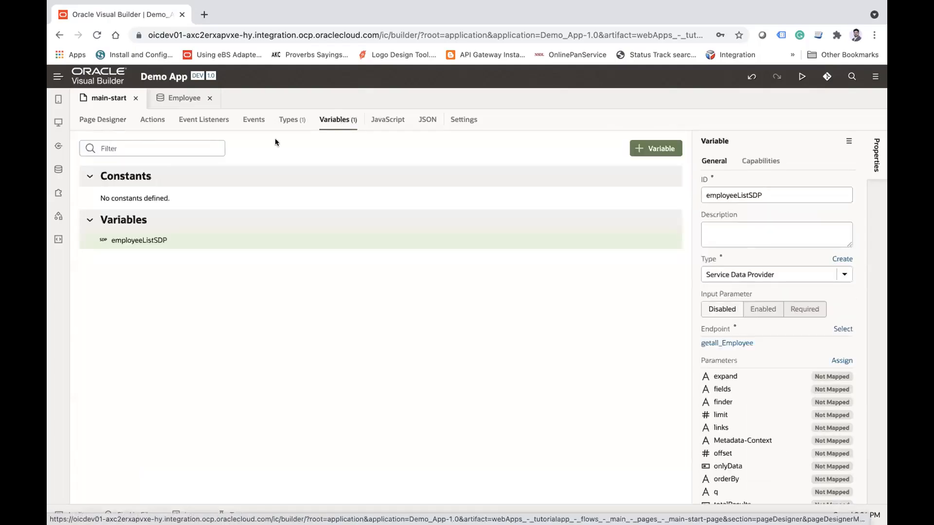
click(289, 121)
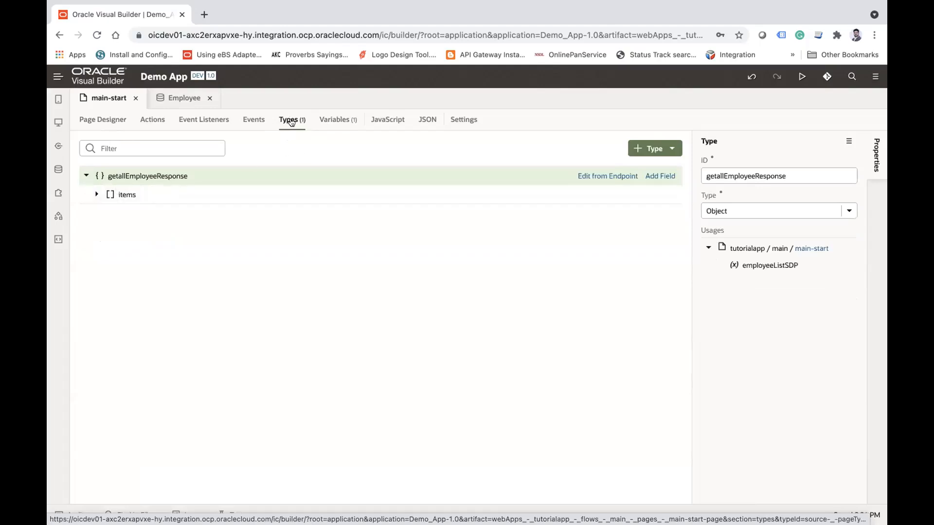
click(97, 194)
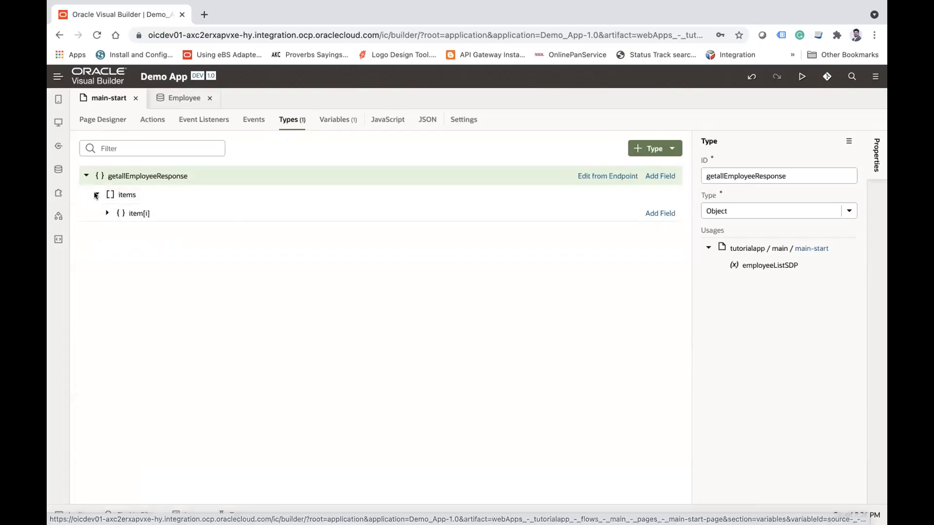
click(105, 212)
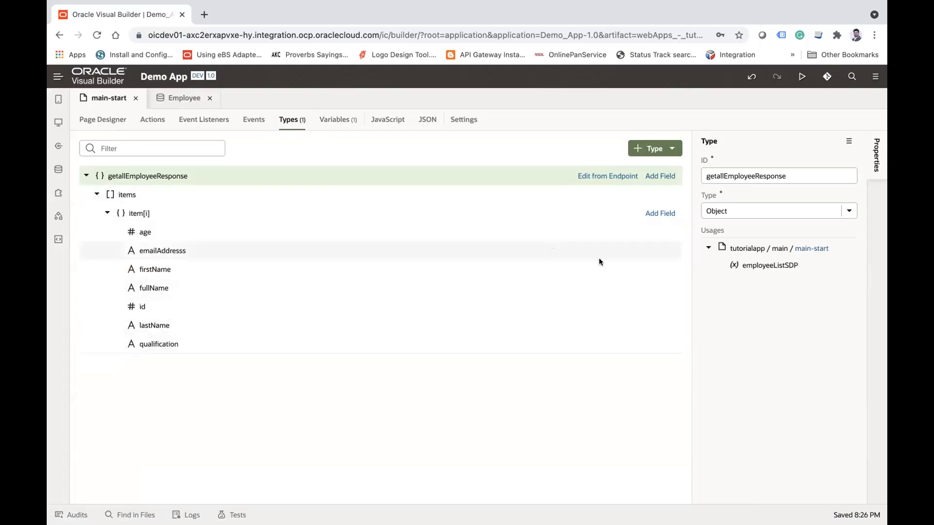
click(608, 176)
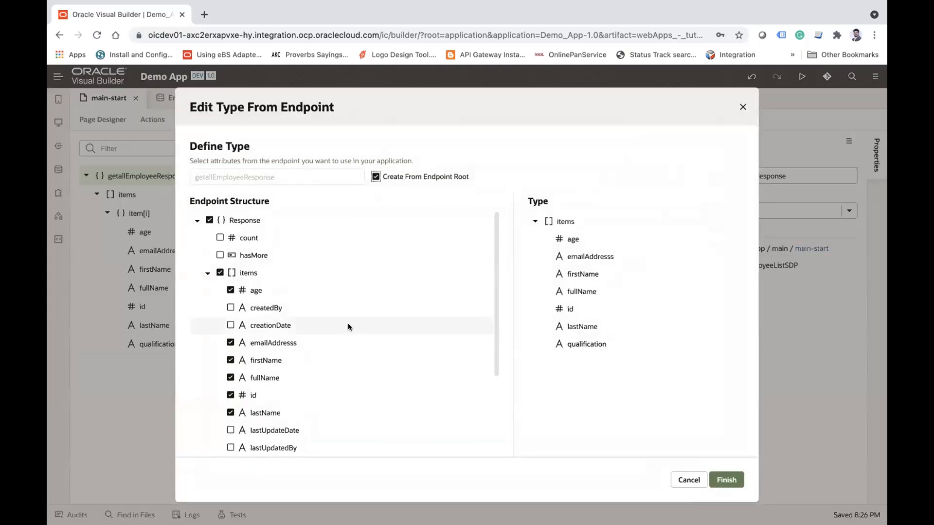
scroll(348, 325, down, 1)
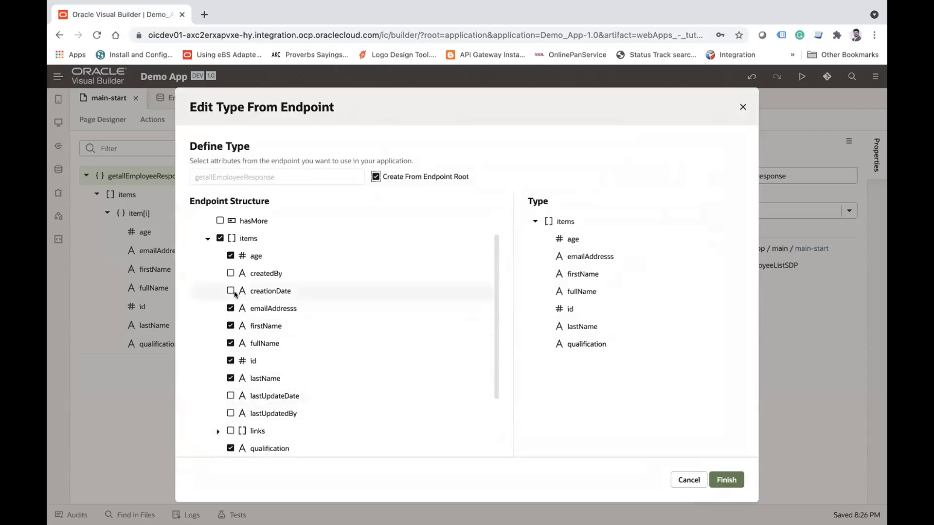
click(230, 273)
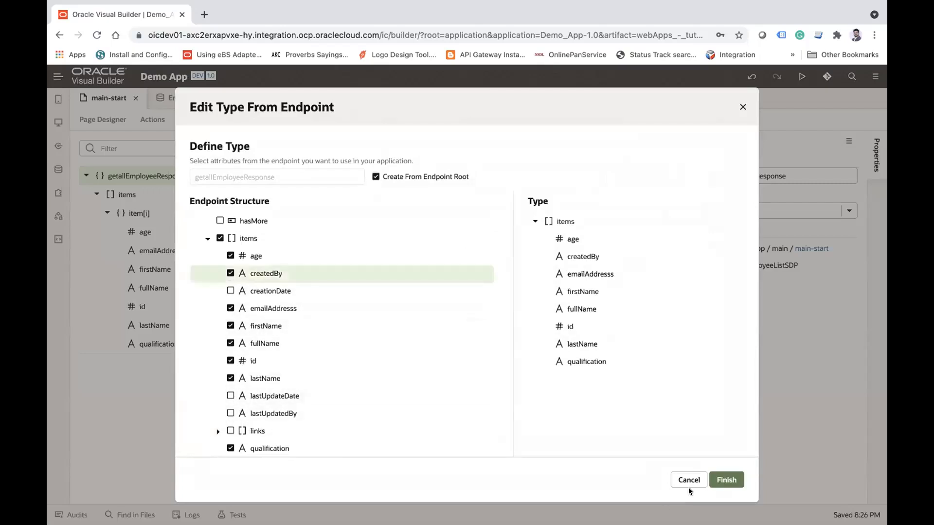
click(713, 478)
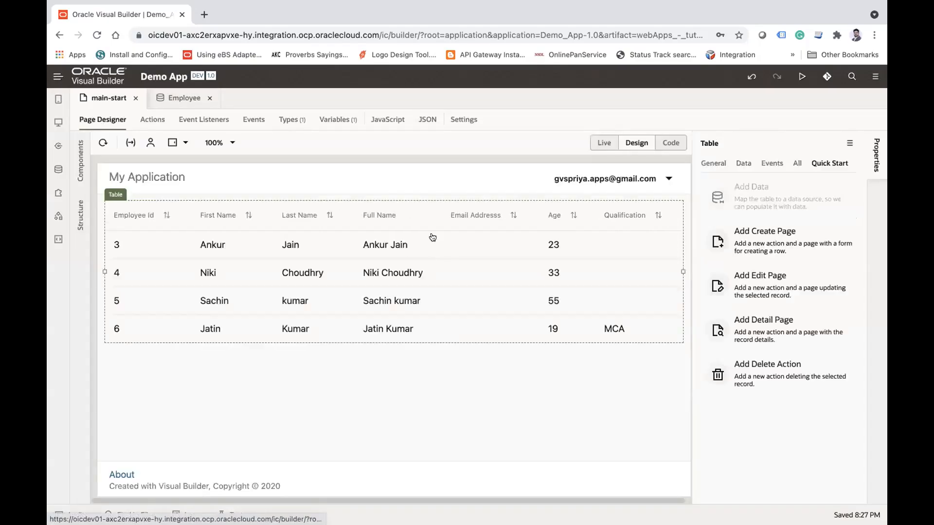
Step: Try the createdBy field as an extra table column, and remove that column again
click(743, 164)
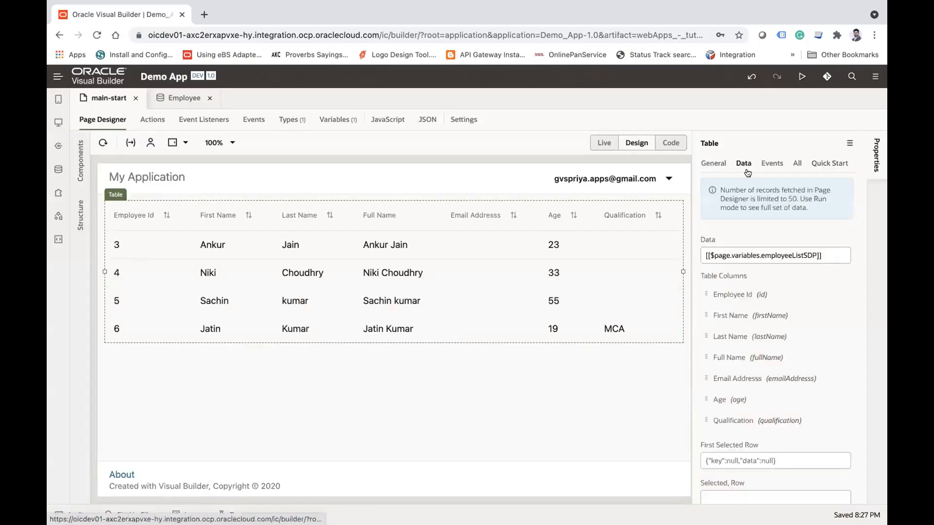
click(844, 277)
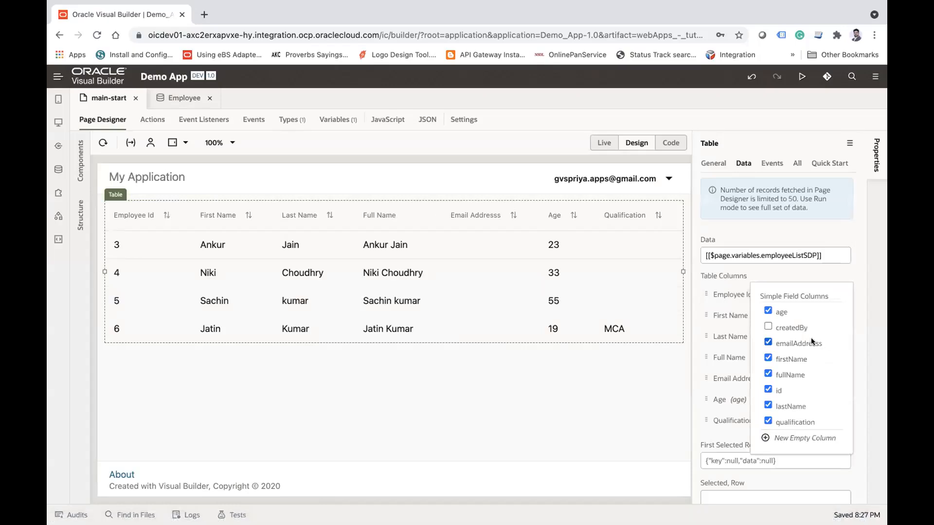
click(779, 329)
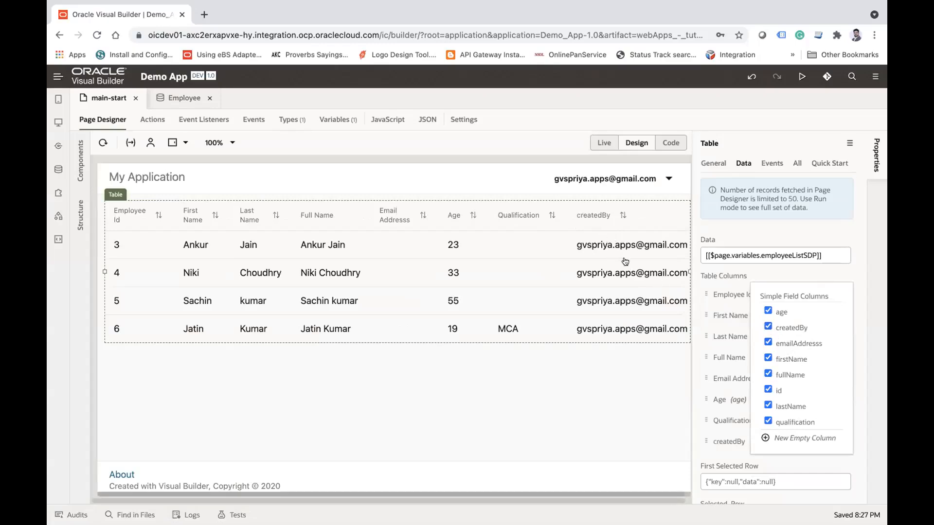
click(768, 326)
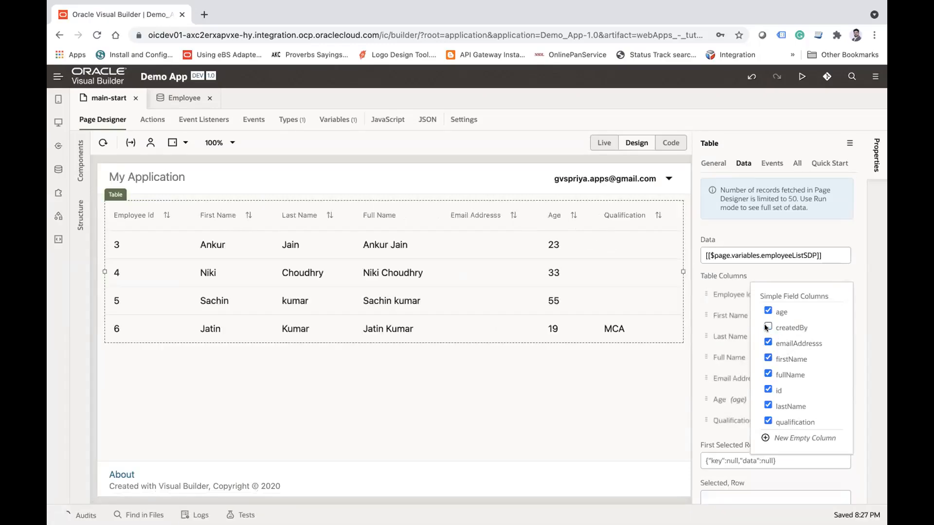
Step: Examine the table's column definitions in the page code and the Employee business object's data, and return to main-start in Design mode
click(671, 143)
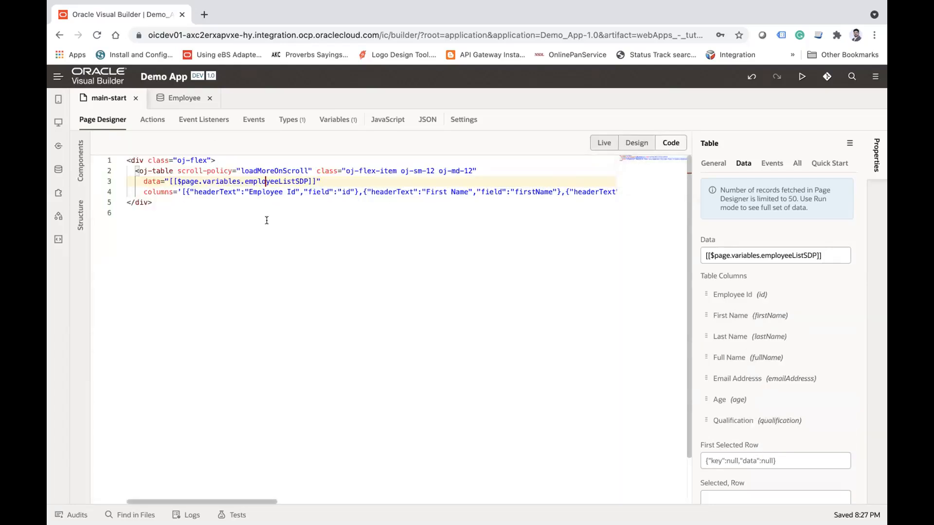
scroll(223, 204, right, 2)
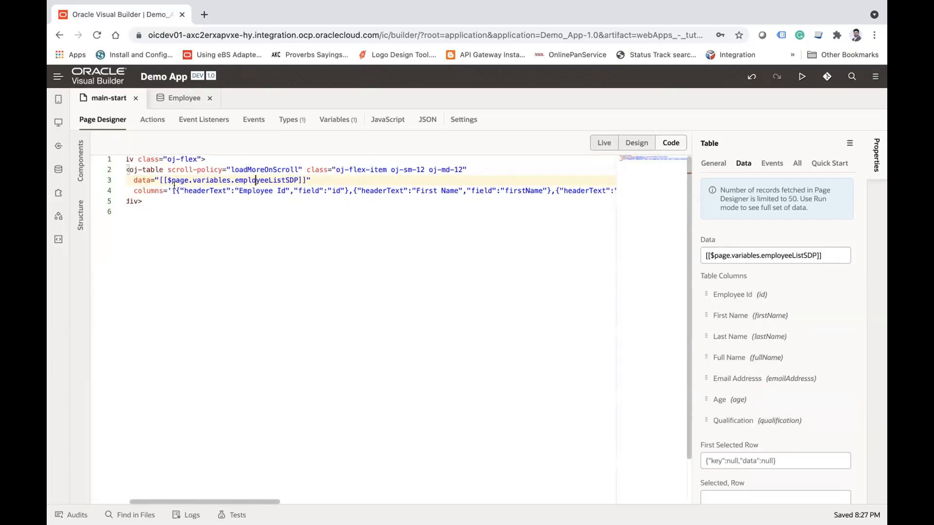
drag(175, 190, 349, 185)
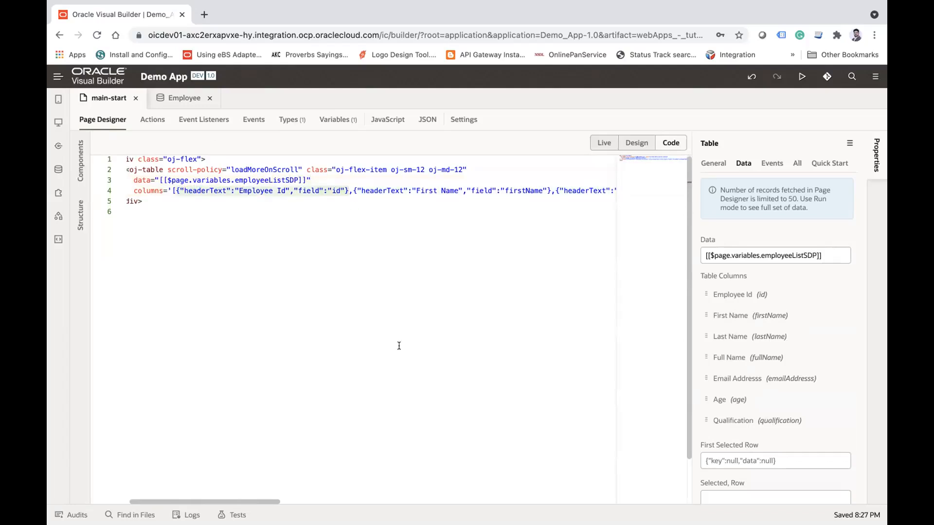
click(635, 143)
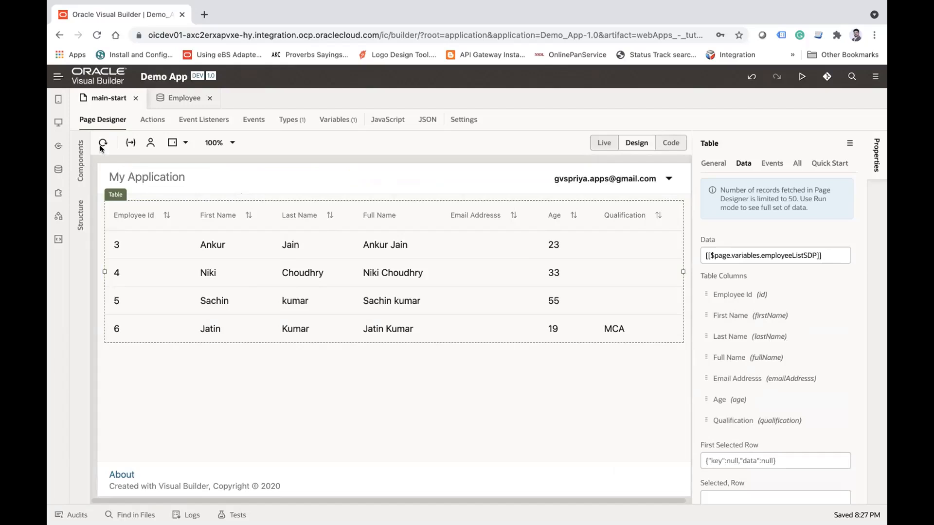
click(178, 100)
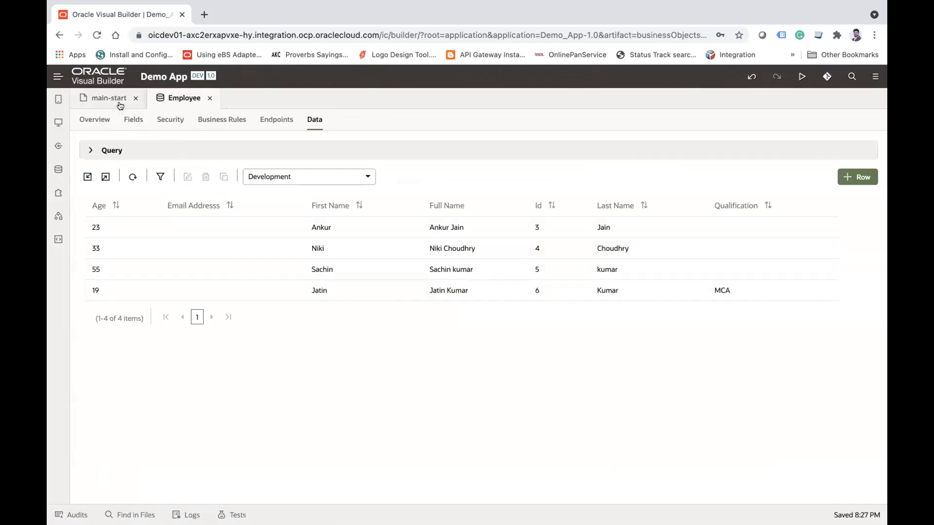
click(103, 98)
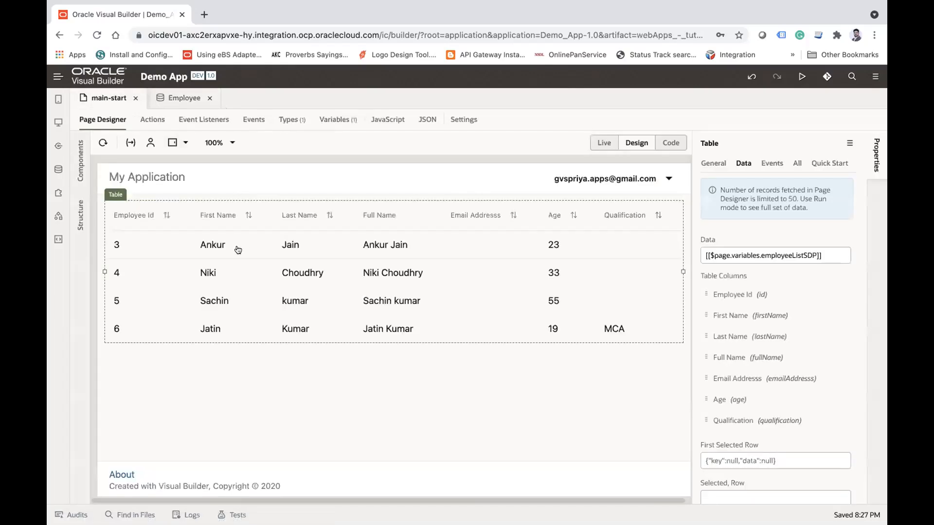
Step: Start the table's Add Create Page quick start with the Employee business object as data source, and proceed to the page details
click(829, 162)
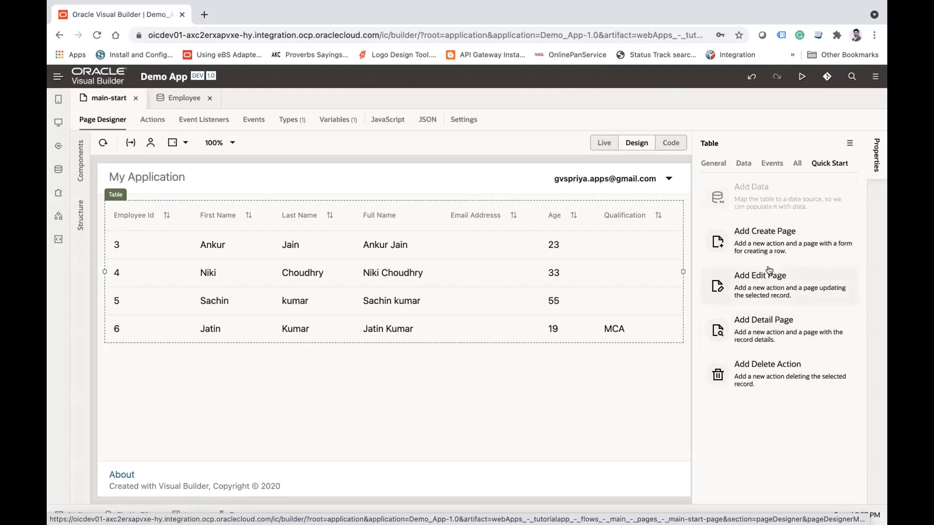
click(773, 240)
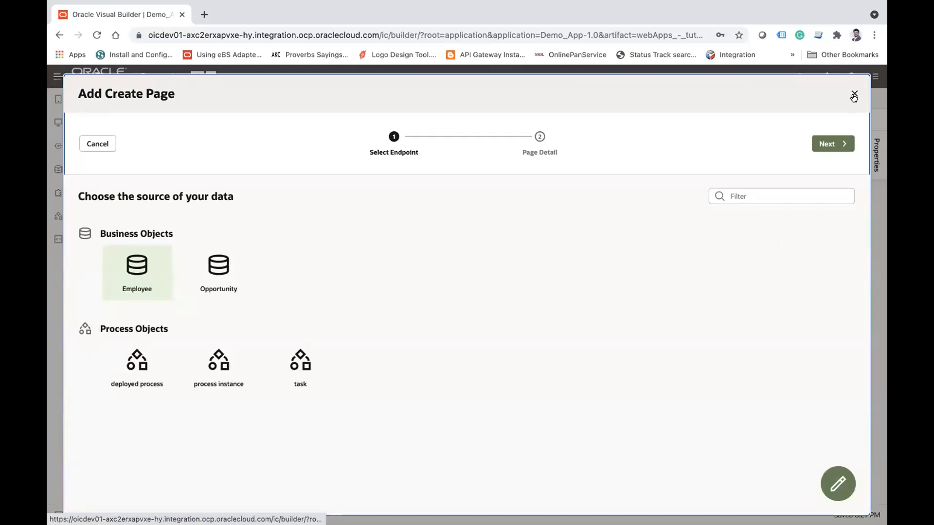
click(855, 95)
click(783, 236)
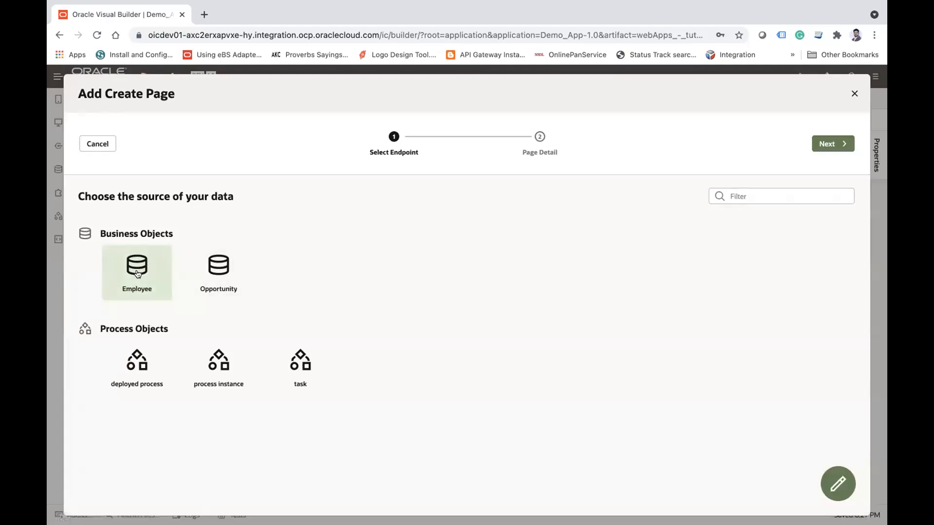
click(836, 144)
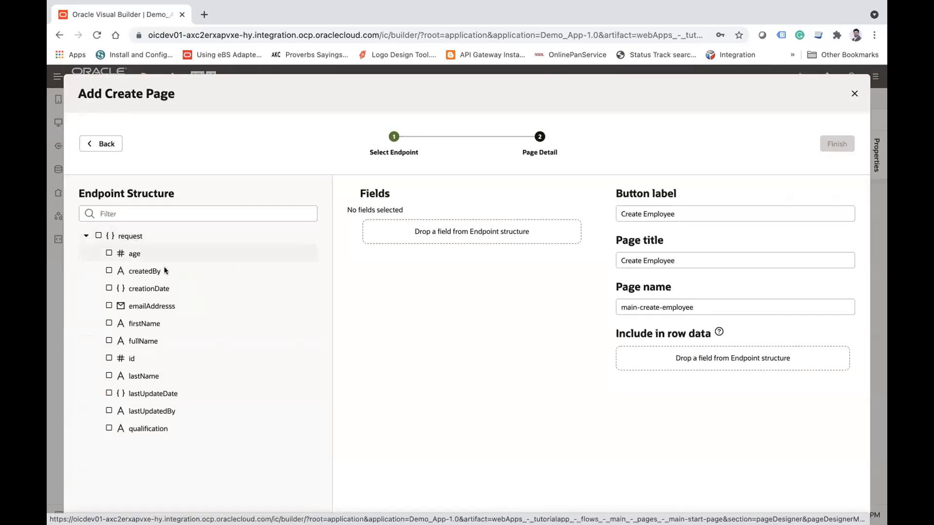
Step: Include the firstName, lastName, emailAddresss, age and qualification fields in the create page
click(108, 323)
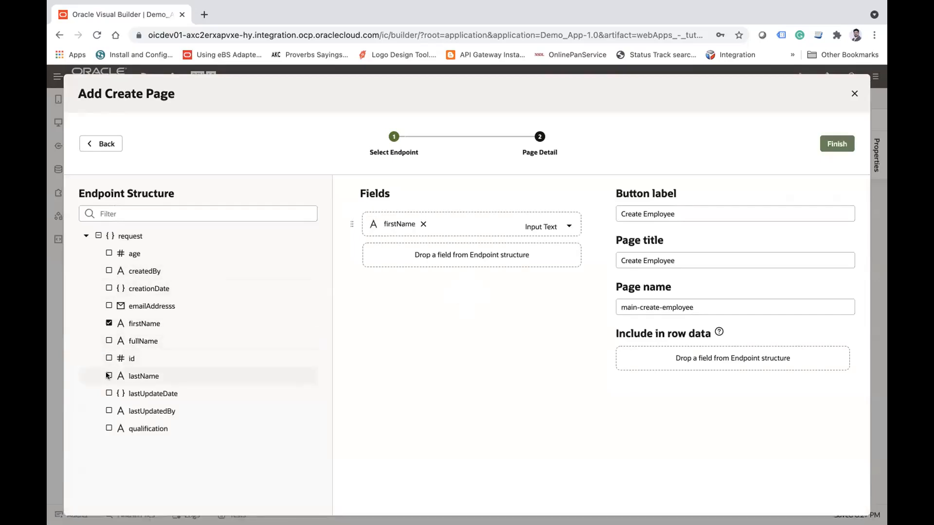
click(108, 375)
click(108, 306)
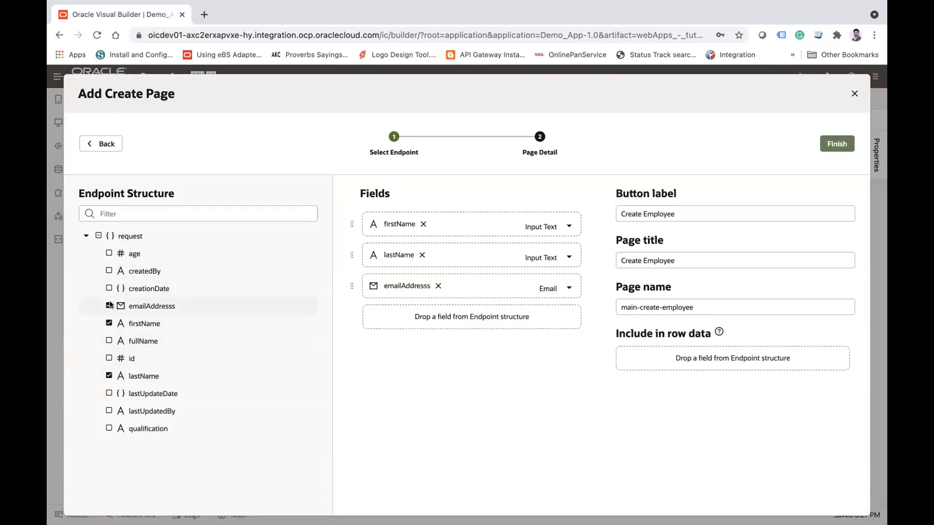
click(109, 252)
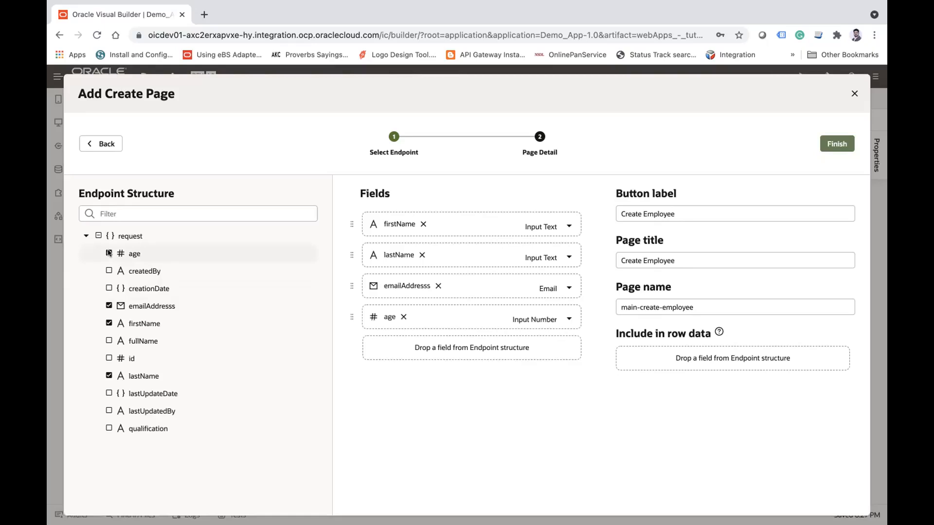
click(108, 428)
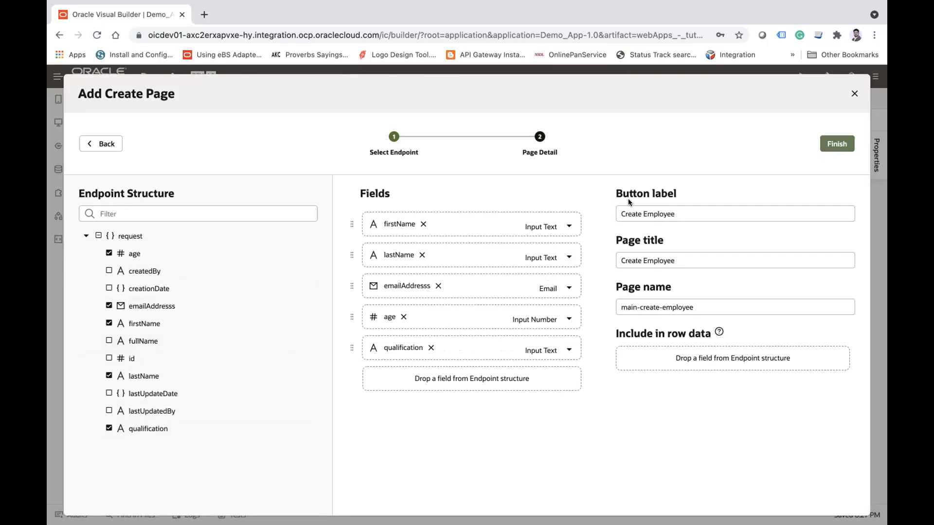
Step: Review the button label and page title Create Employee and the page name main-create-employee, and finish the create page
double_click(627, 216)
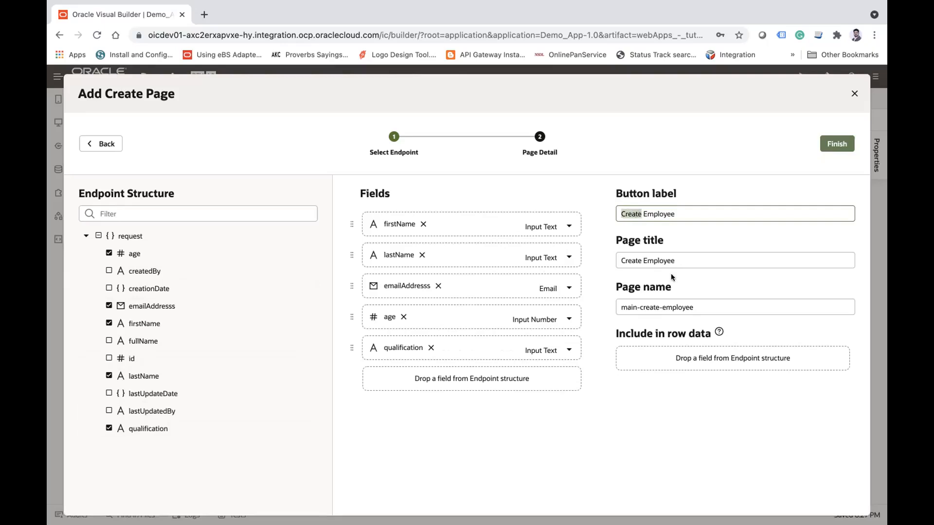
triple_click(678, 258)
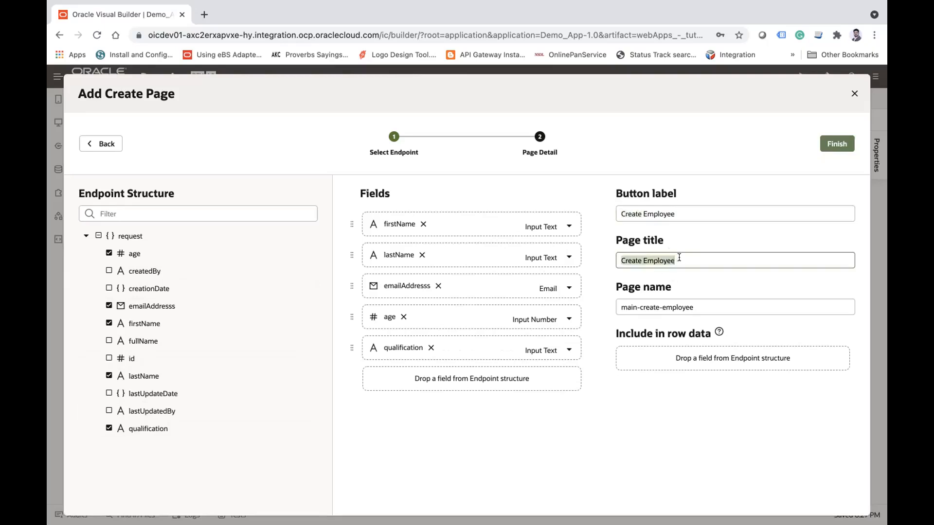
triple_click(712, 306)
click(712, 306)
drag(638, 307, 614, 309)
click(703, 307)
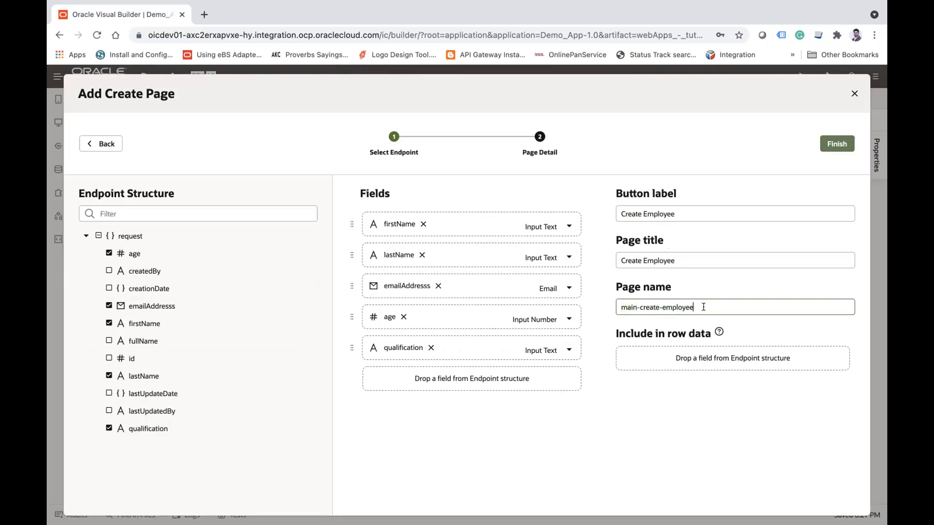
shift+click(620, 307)
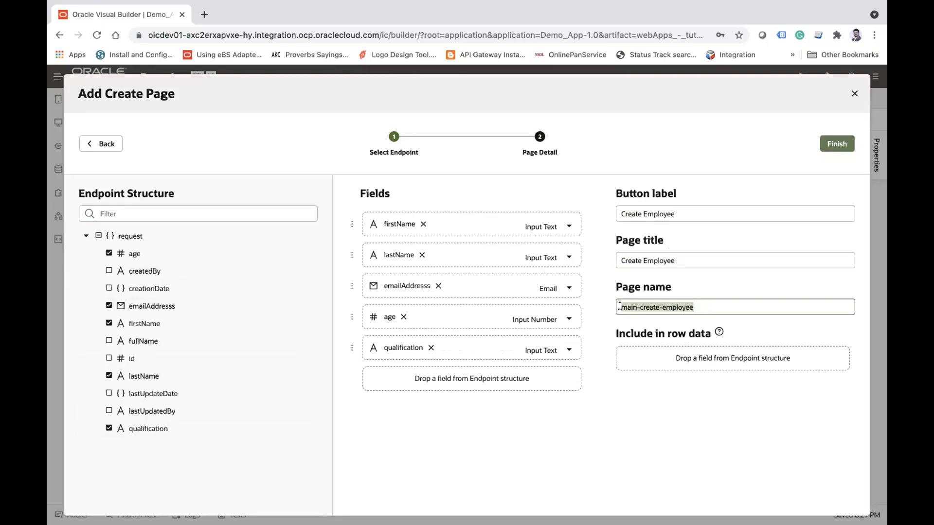
click(835, 144)
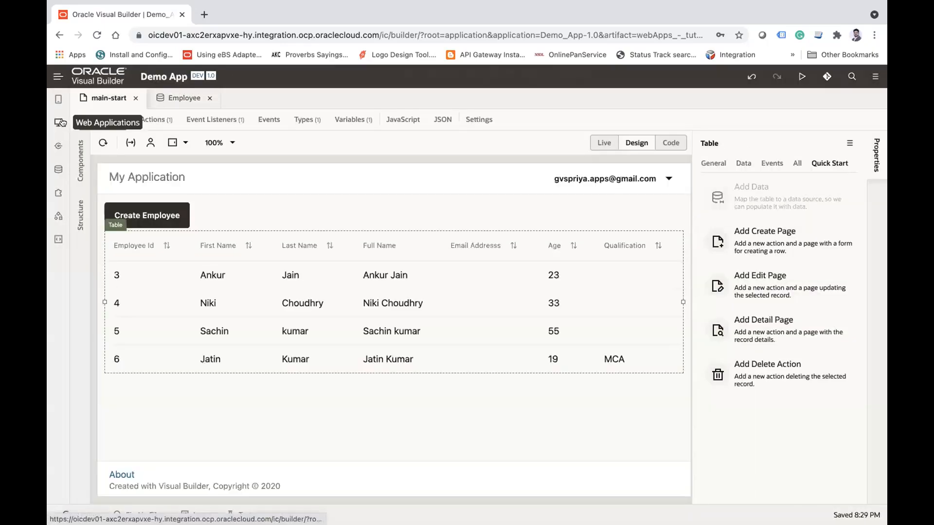
Step: Open the main-create-employee page from tutorialapp's main flow and look over its form fields and buttons
click(60, 123)
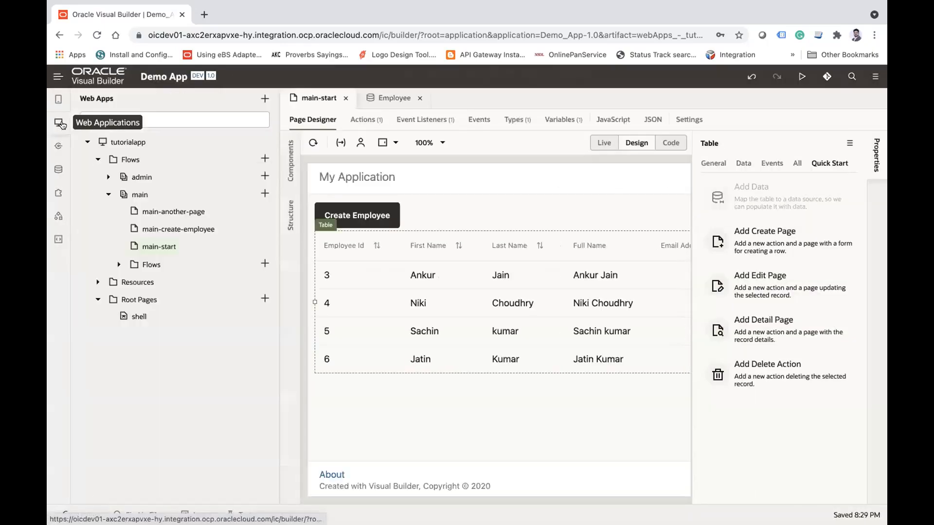
click(182, 227)
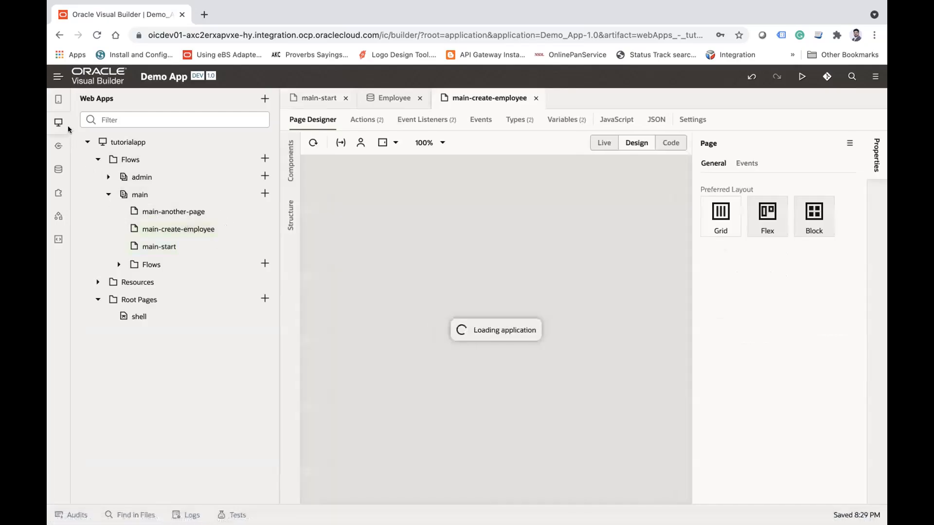
click(60, 123)
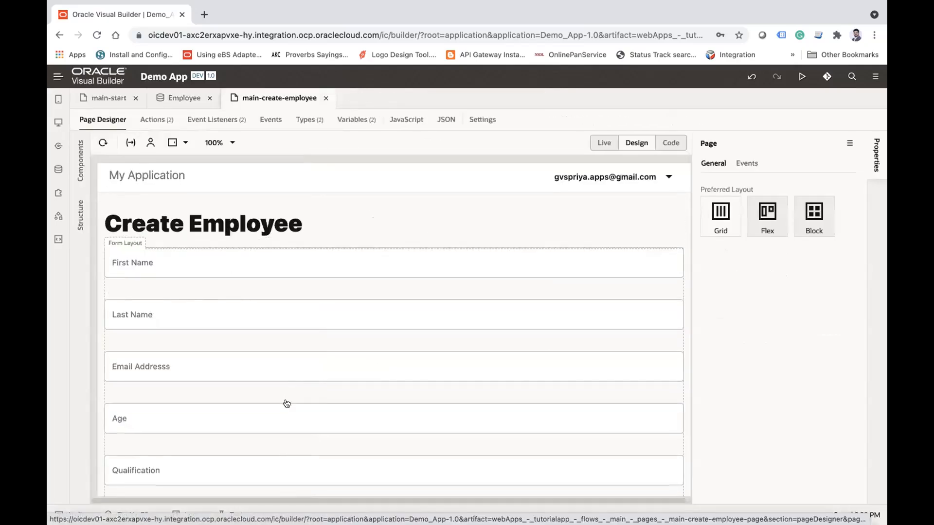
scroll(286, 403, down, 2)
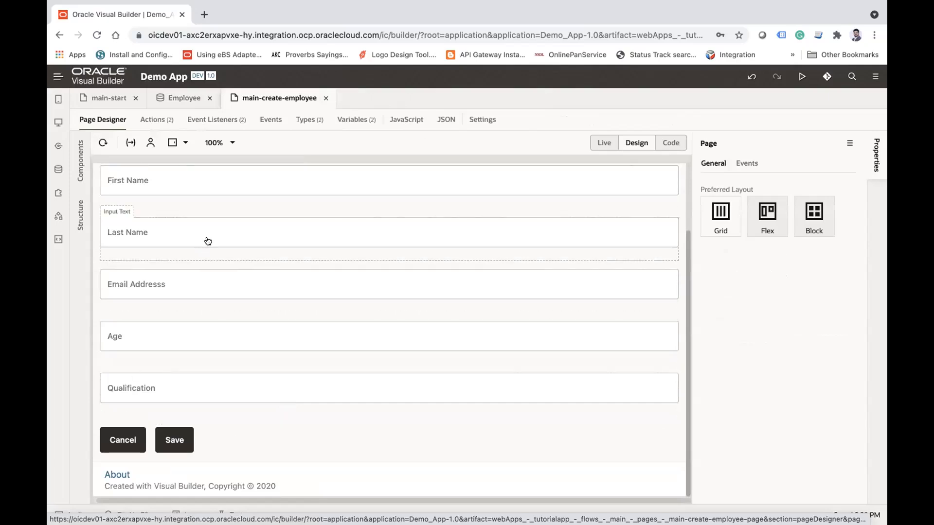
Step: Start the Add Edit Page quick start for the main-start table, with the Employee business object as read and update source, up to the page details
scroll(203, 273, up, 3)
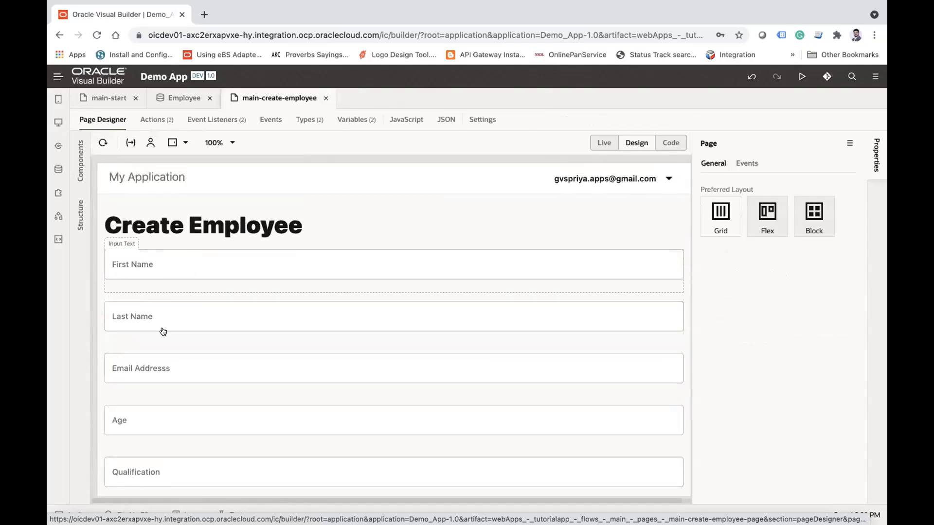
scroll(156, 381, down, 3)
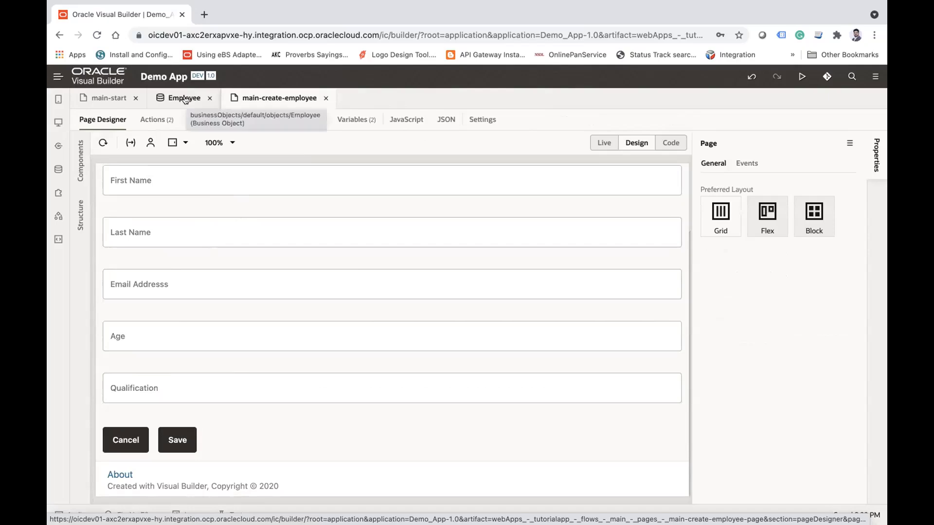
click(93, 101)
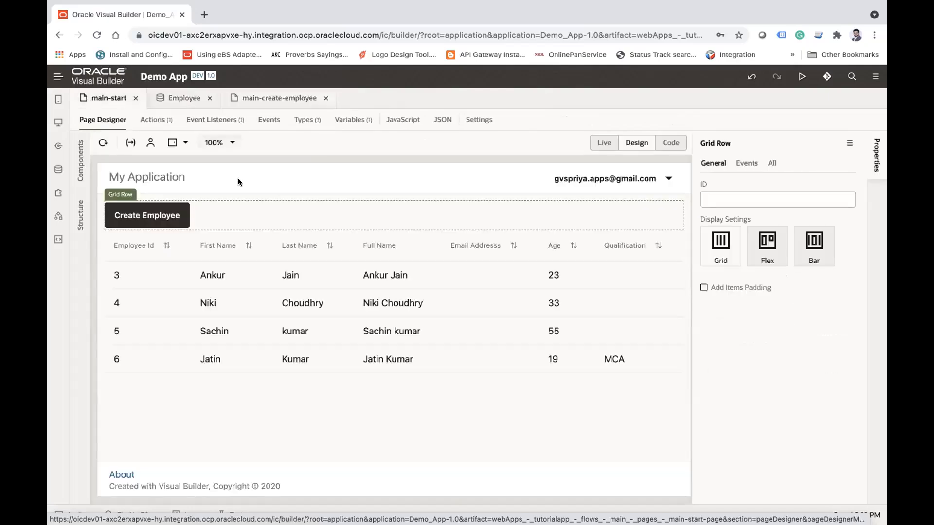
click(195, 284)
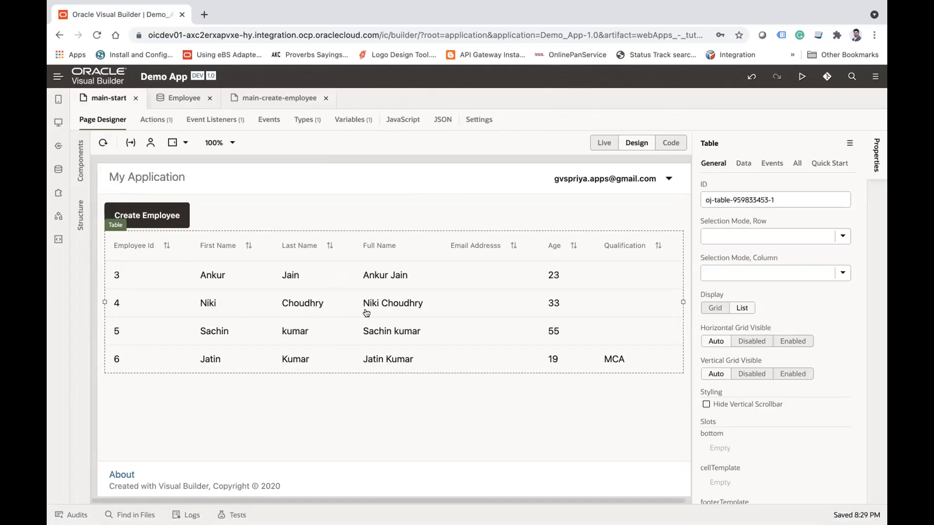
click(836, 167)
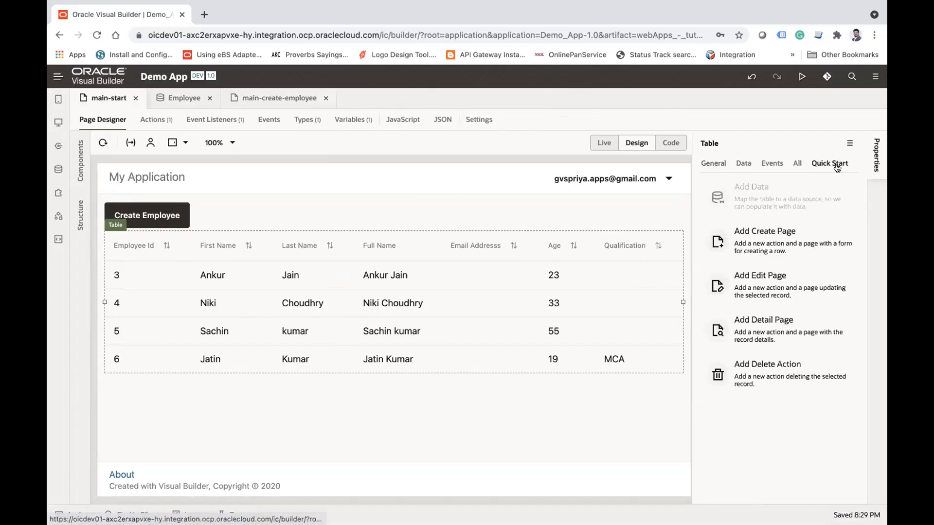
click(758, 287)
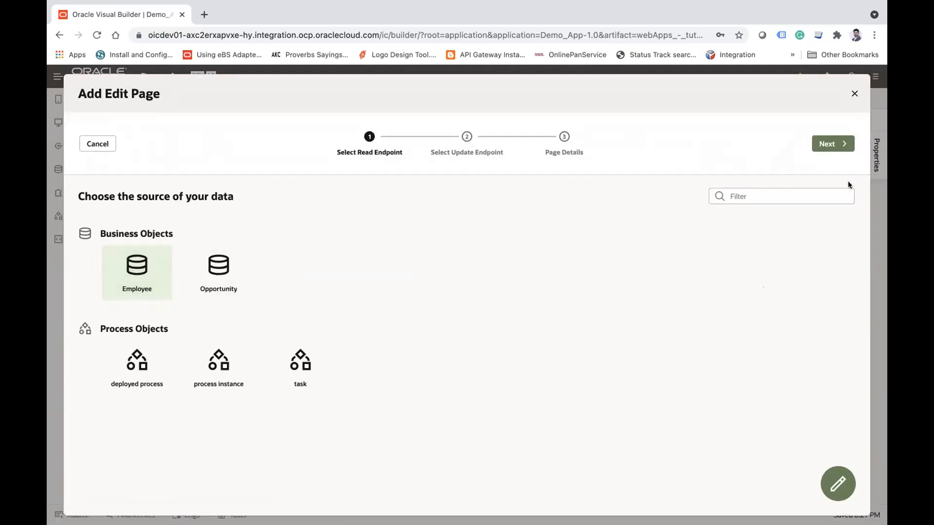
click(835, 144)
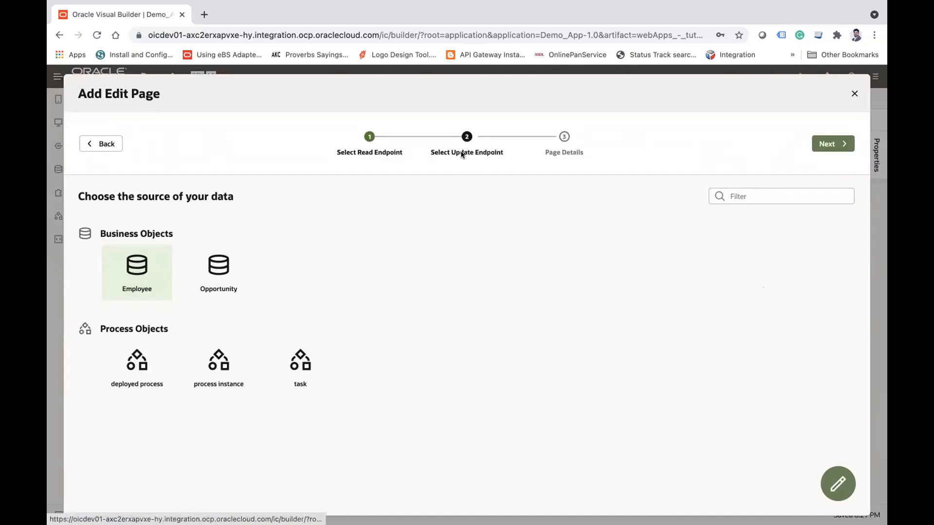
click(840, 144)
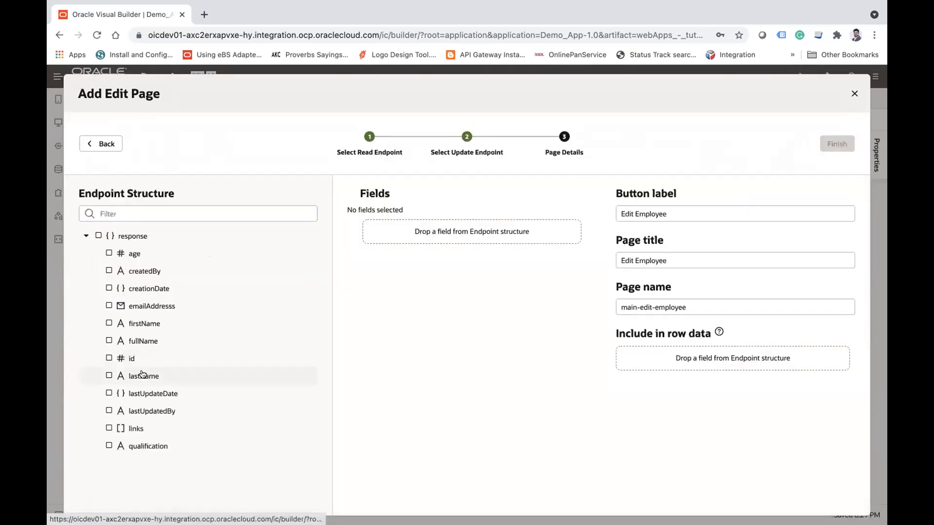
Step: Include the firstName, lastName, emailAddresss, age and qualification fields in the edit page
click(134, 324)
click(129, 373)
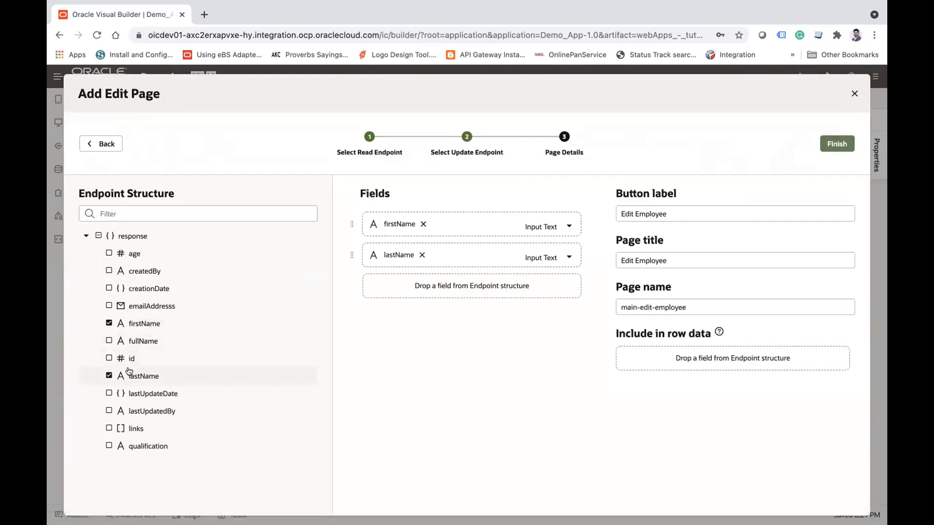
click(144, 307)
click(135, 255)
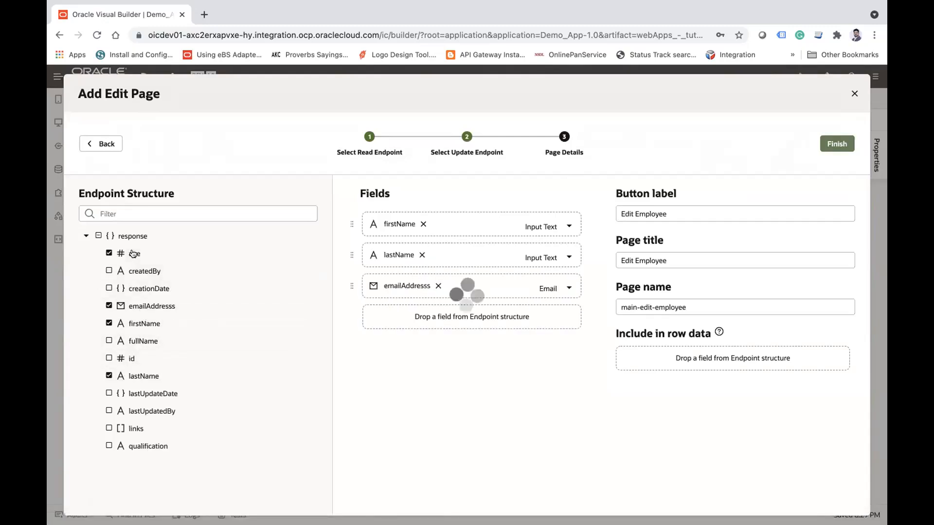
click(148, 446)
Step: Finish the edit page with label and title Edit Employee and name main-edit-employee, and check for it in tutorialapp's main flow
double_click(628, 213)
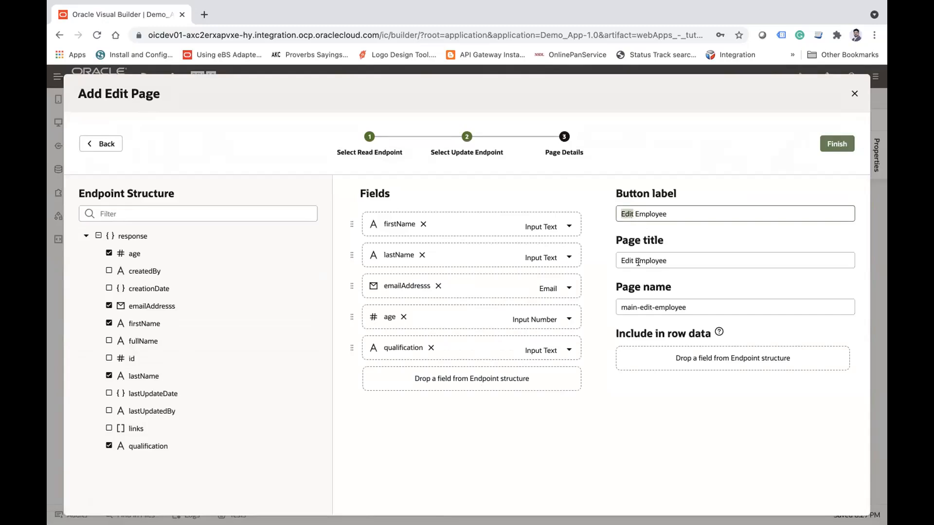
double_click(627, 260)
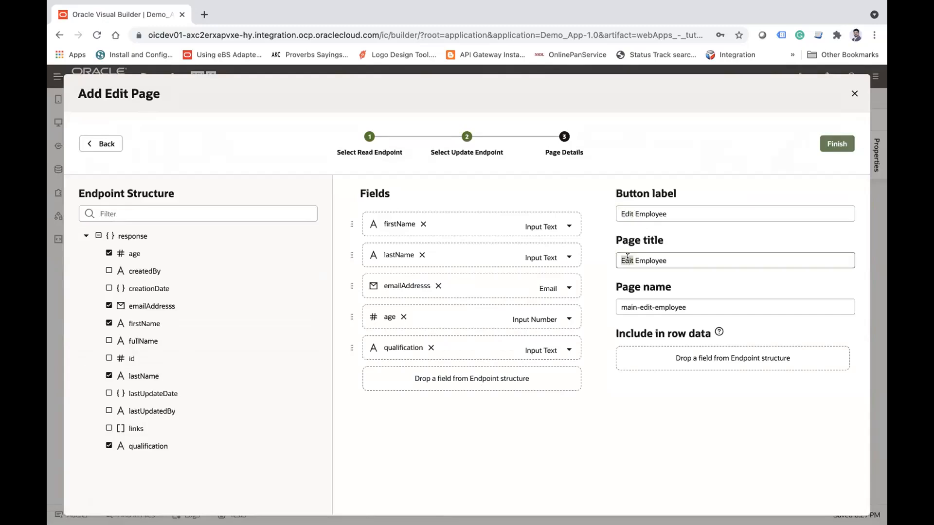
double_click(659, 304)
click(836, 146)
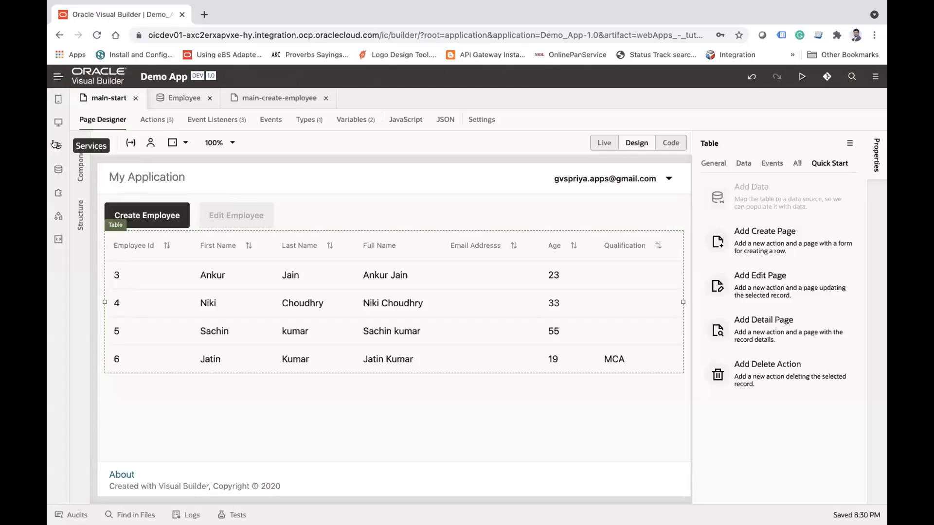
click(58, 122)
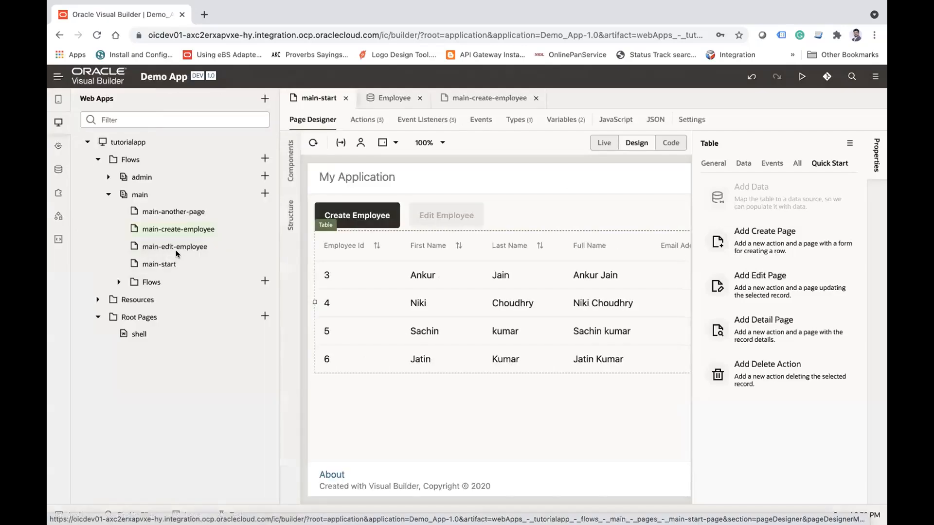
click(58, 123)
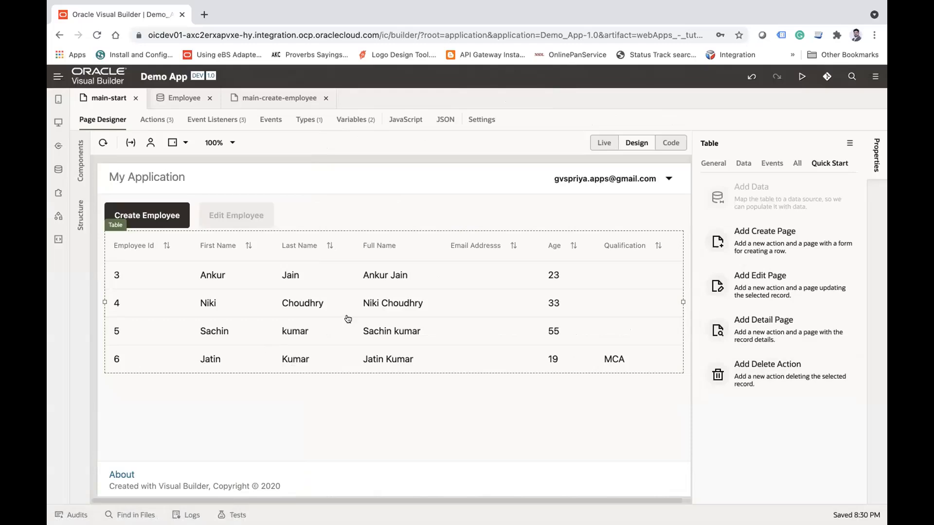
Step: Add a delete action to the employee table through its quick start, with the Employee business object as data source
click(777, 372)
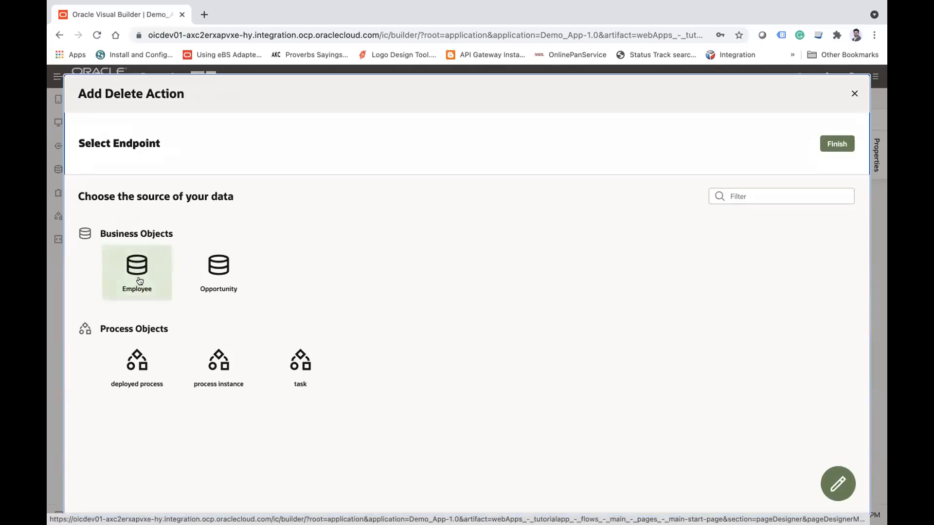
click(836, 143)
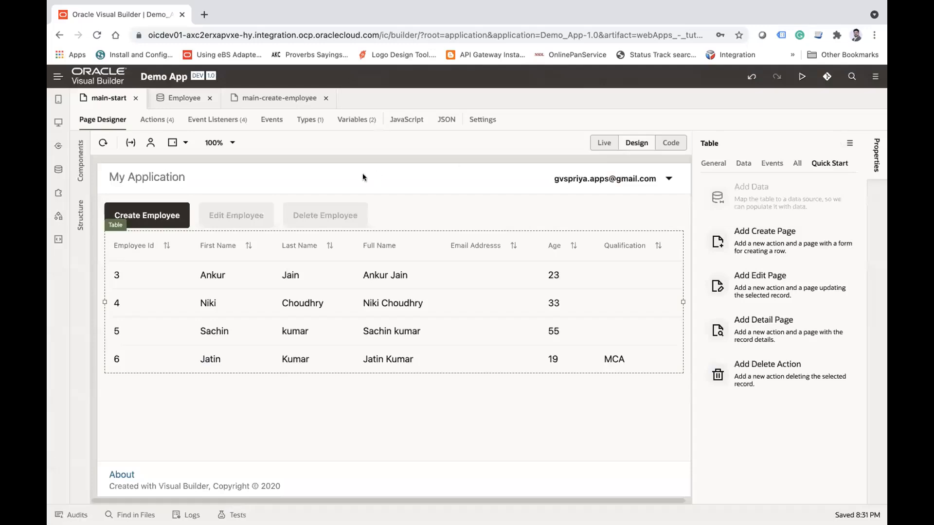
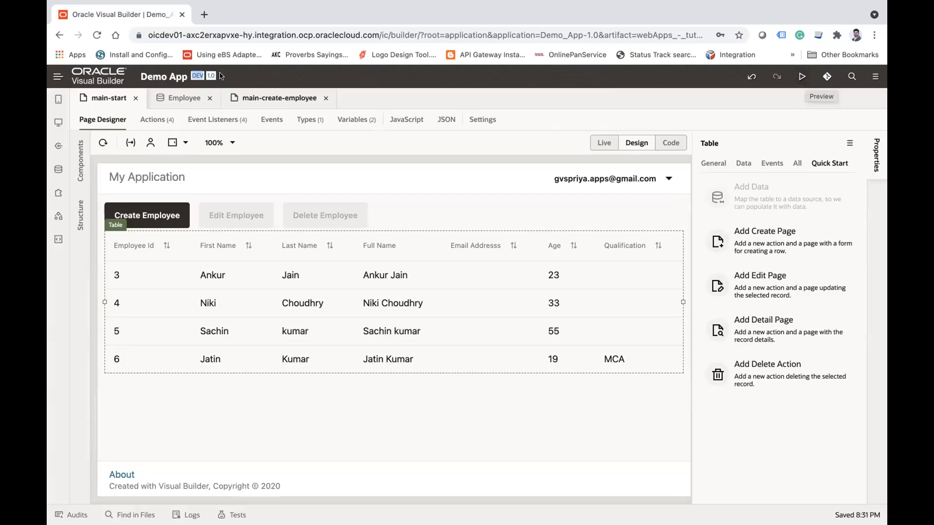
Step: Run a preview of tutorialapp, set the main-start page designer to Live mode, and return to the preview
click(801, 76)
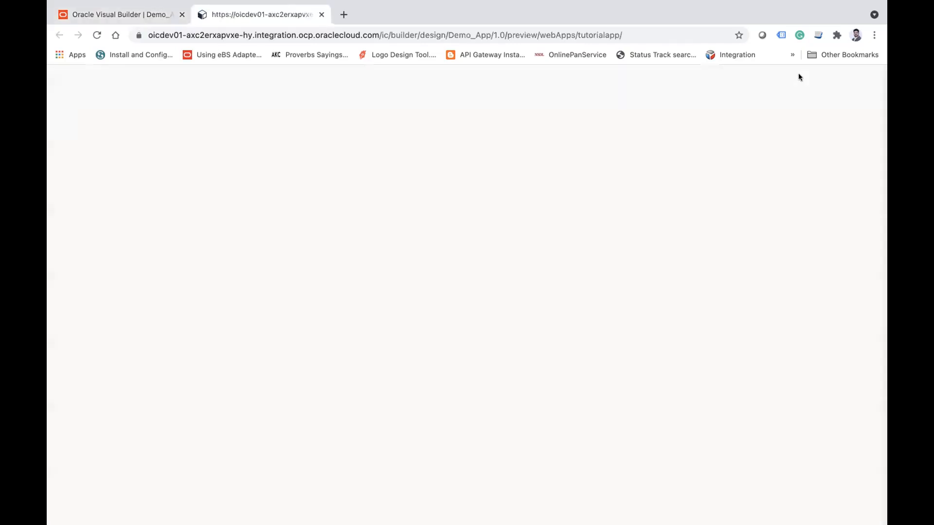
click(127, 15)
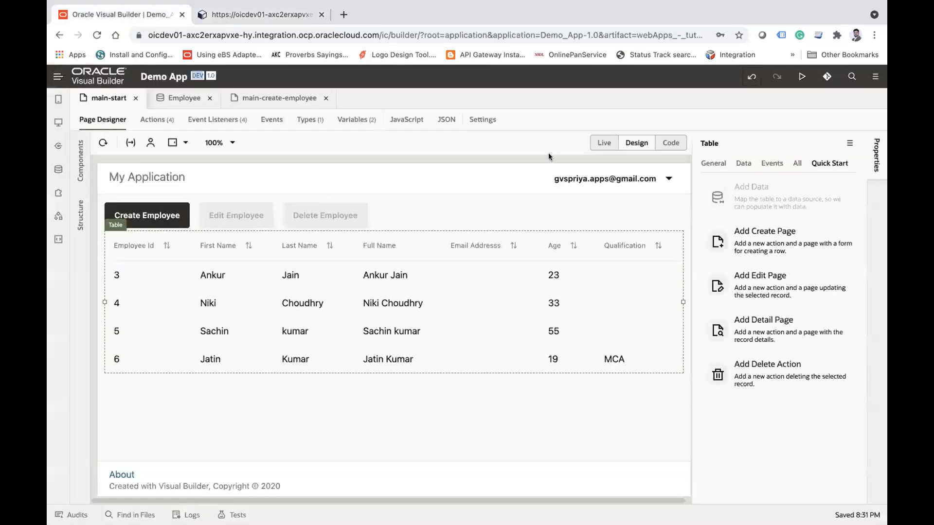
click(604, 142)
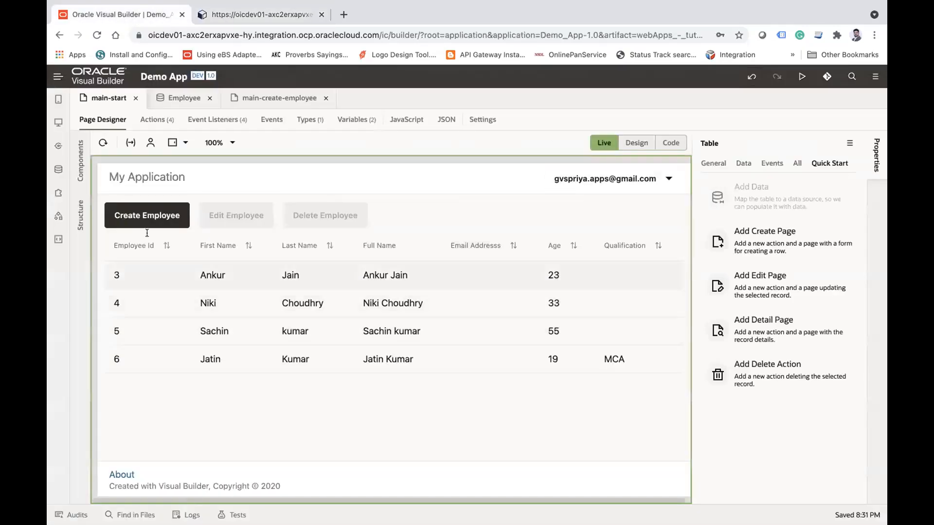
click(231, 15)
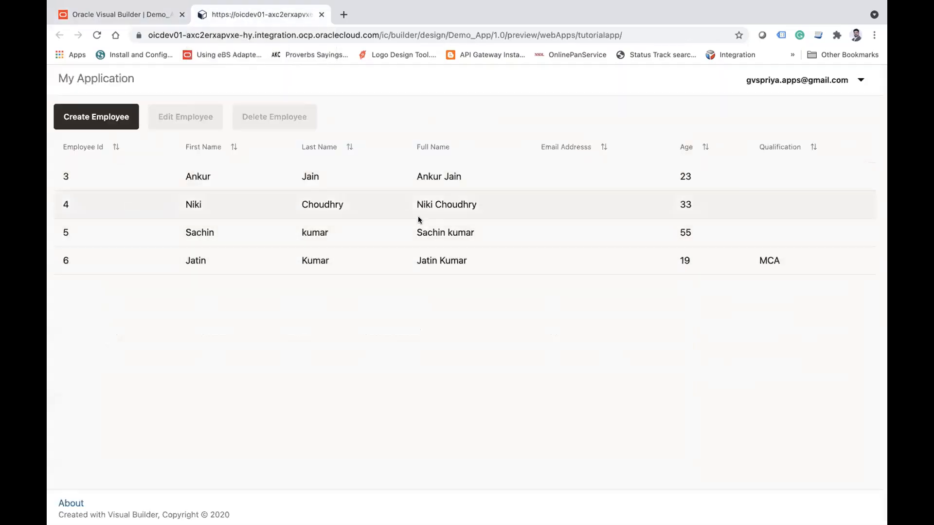
Step: Open the preview's Create Employee form and fill in the employee's first and last name
click(103, 113)
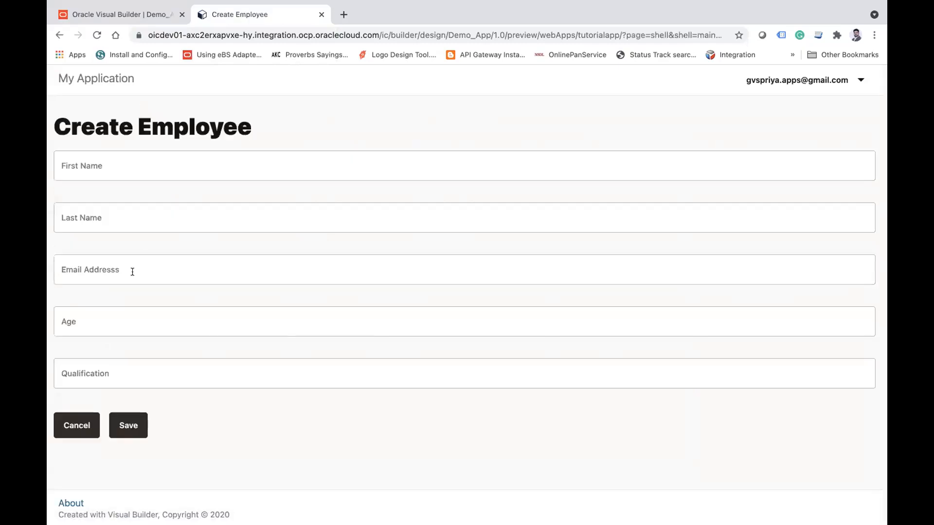
click(76, 427)
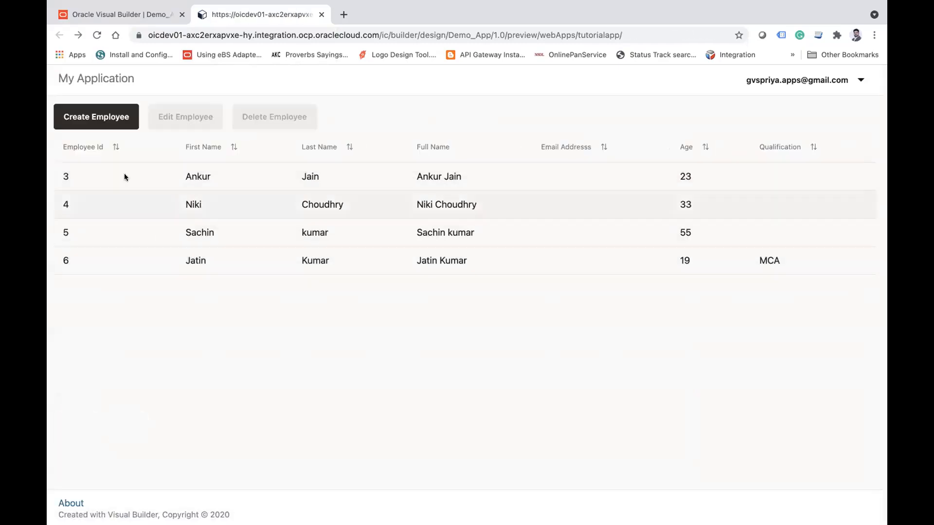
click(112, 123)
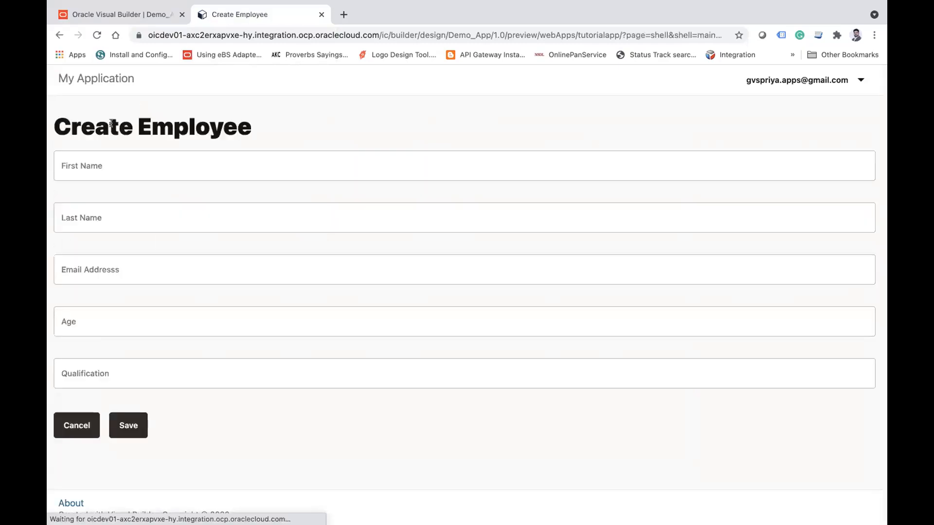
click(129, 168)
text(MN)
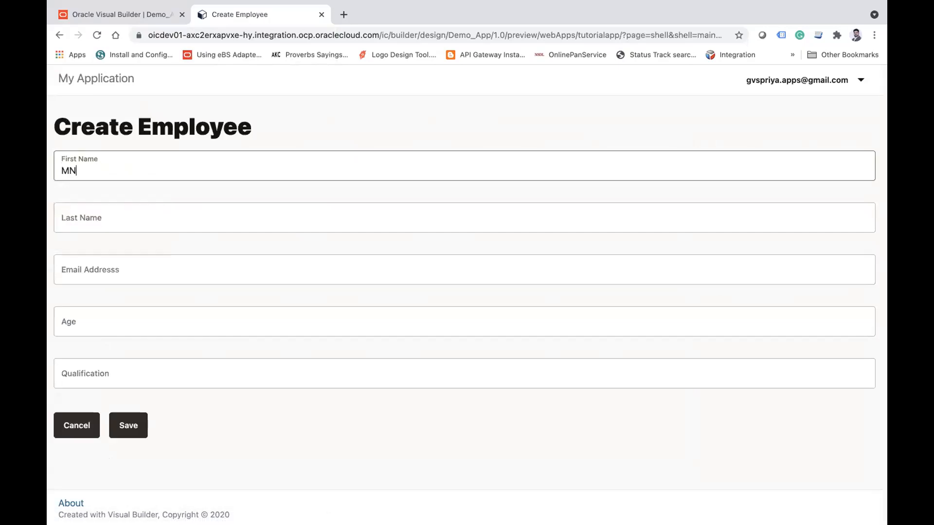
key(BackSpace)
key(BackSpace)
key(Tab)
key(Tab)
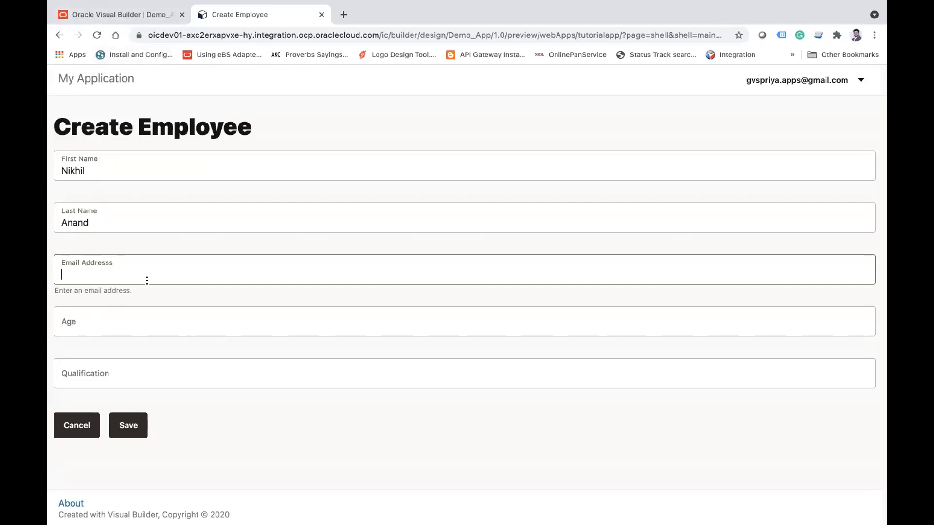
Step: Fill in the employee's email address, age 15 and qualification MBA, and try to save the record
key(Tab)
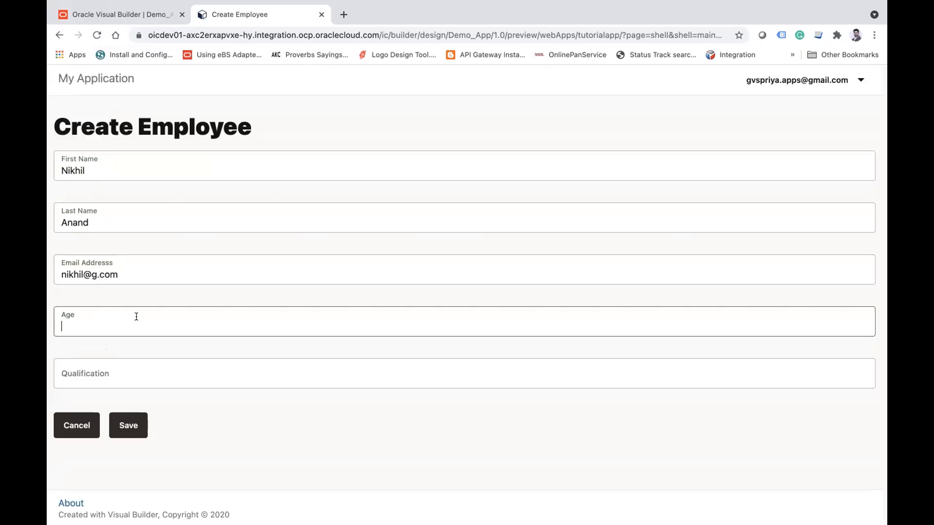
text(15)
key(Tab)
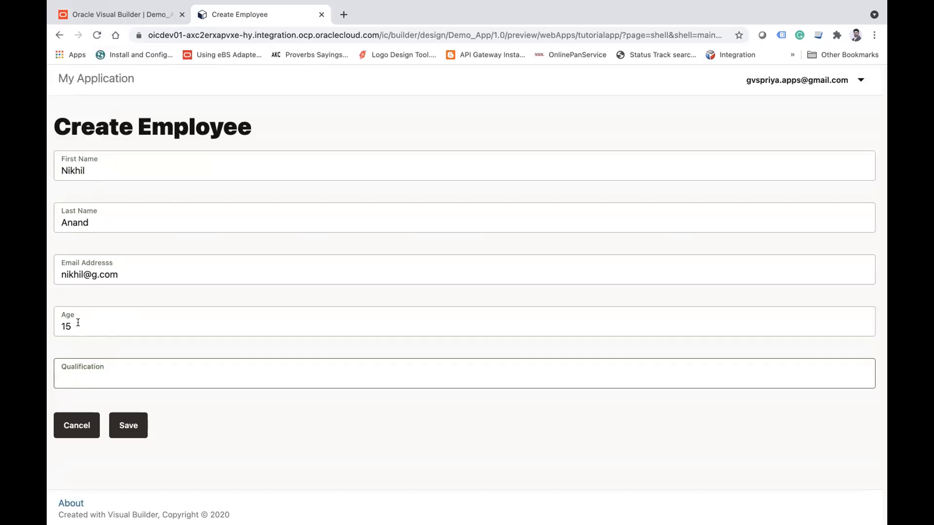
text(MBA)
click(130, 423)
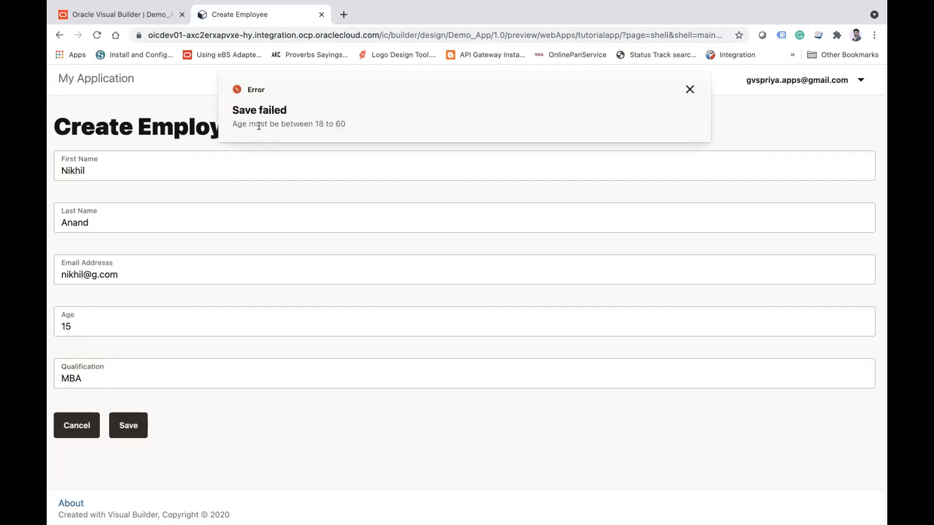
Step: Set the new employee's age to 32 and save the record
double_click(294, 123)
click(690, 89)
double_click(80, 323)
text(32)
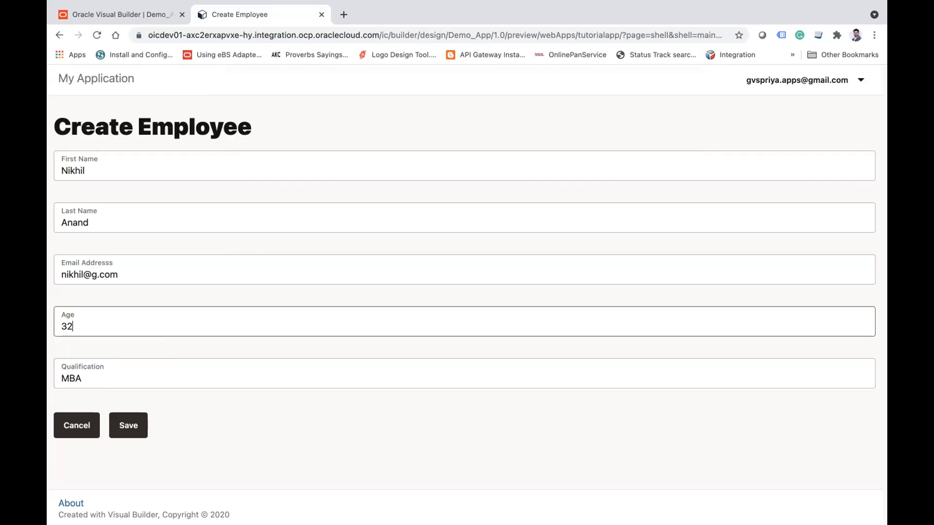
click(132, 426)
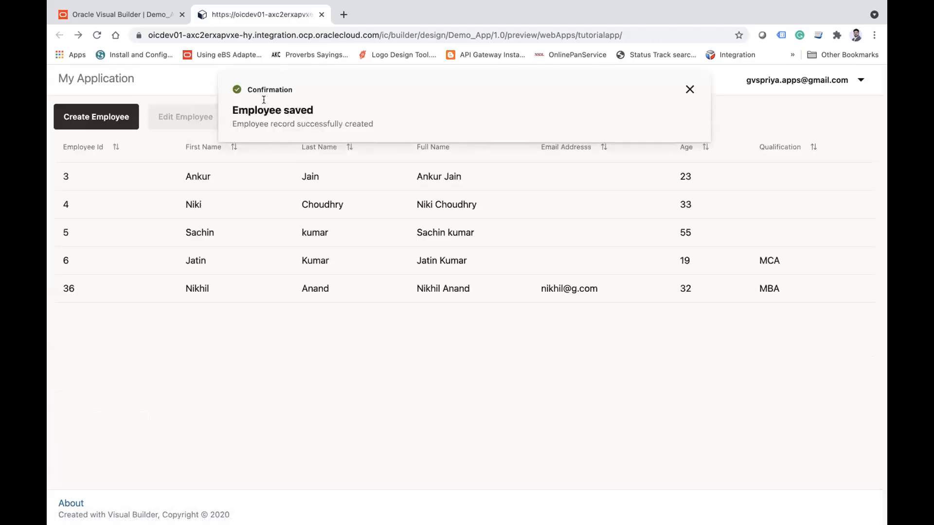
double_click(258, 85)
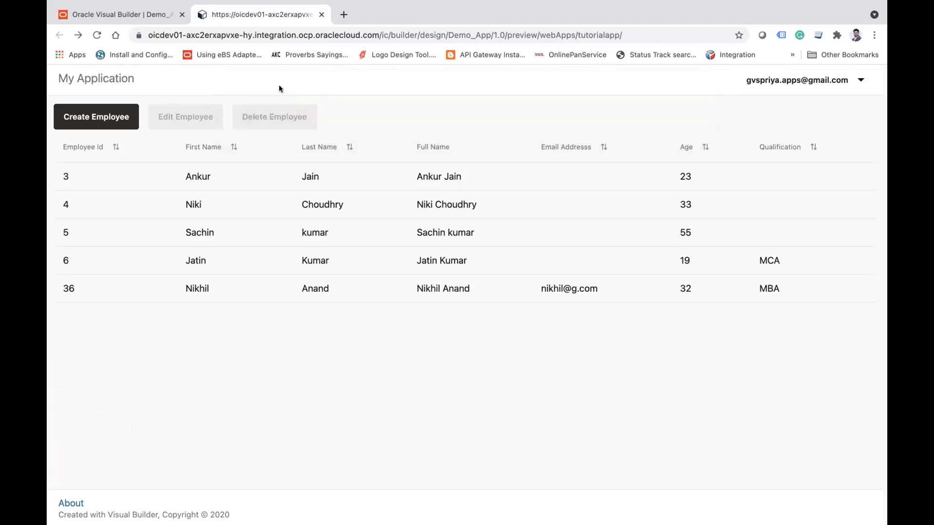
Step: Check the newly created record in the Employee business object's data and the value calculation of its fullName field
click(214, 288)
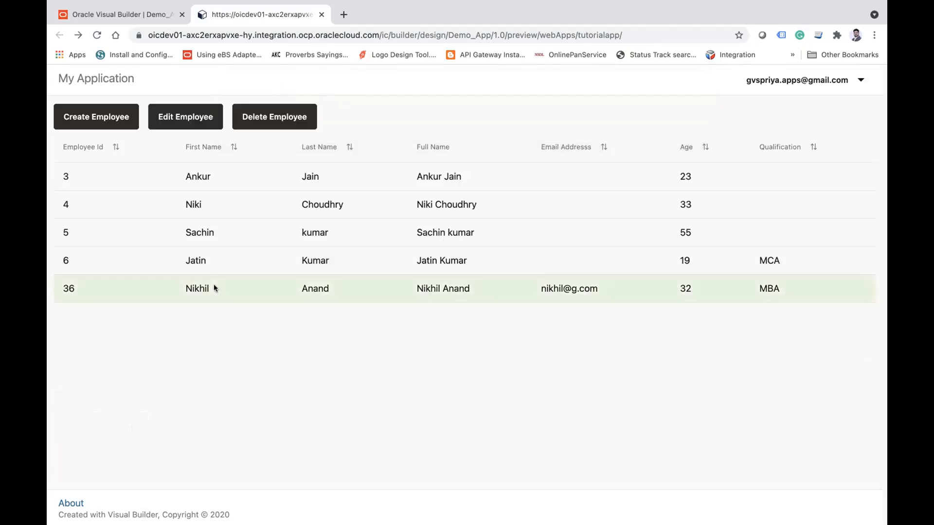
click(122, 15)
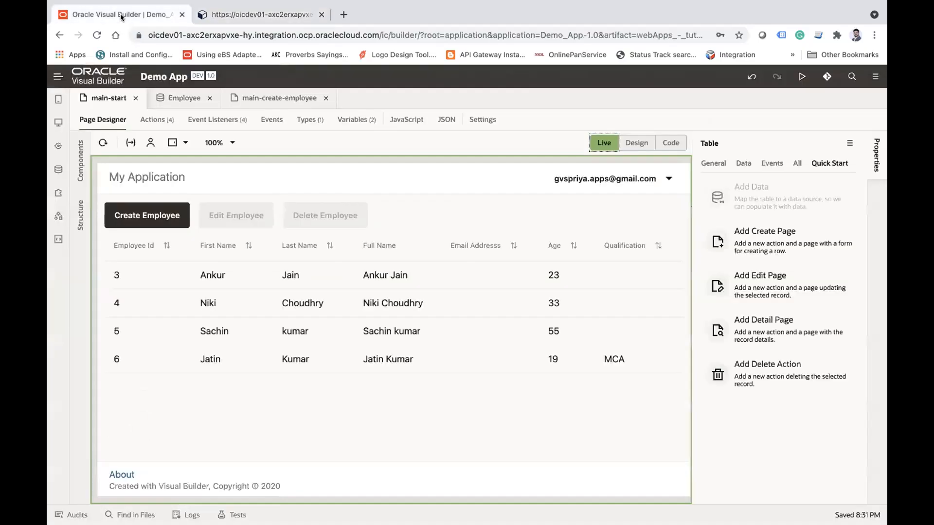
click(176, 100)
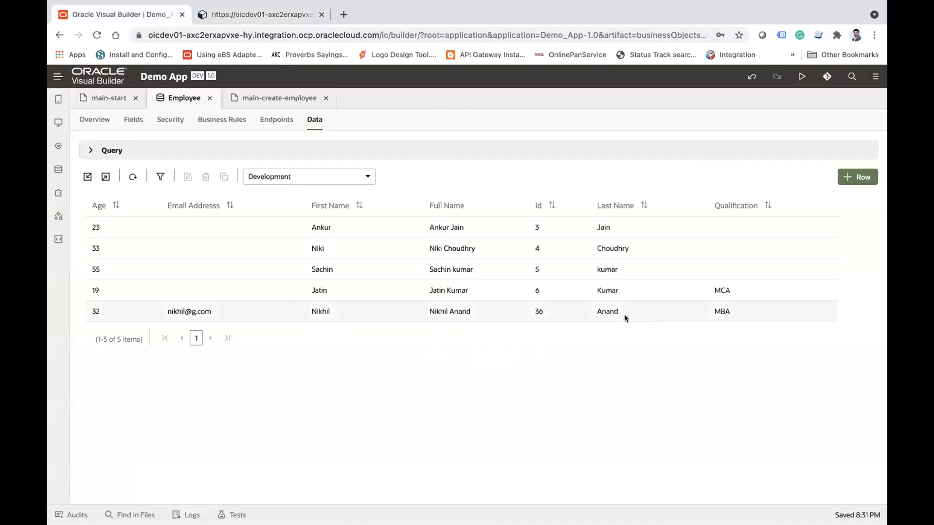
double_click(454, 307)
click(129, 122)
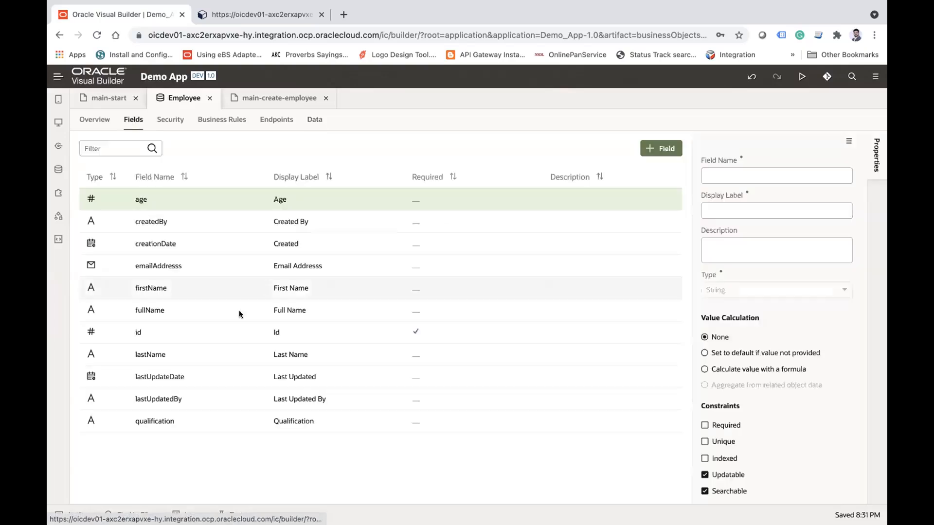
click(153, 310)
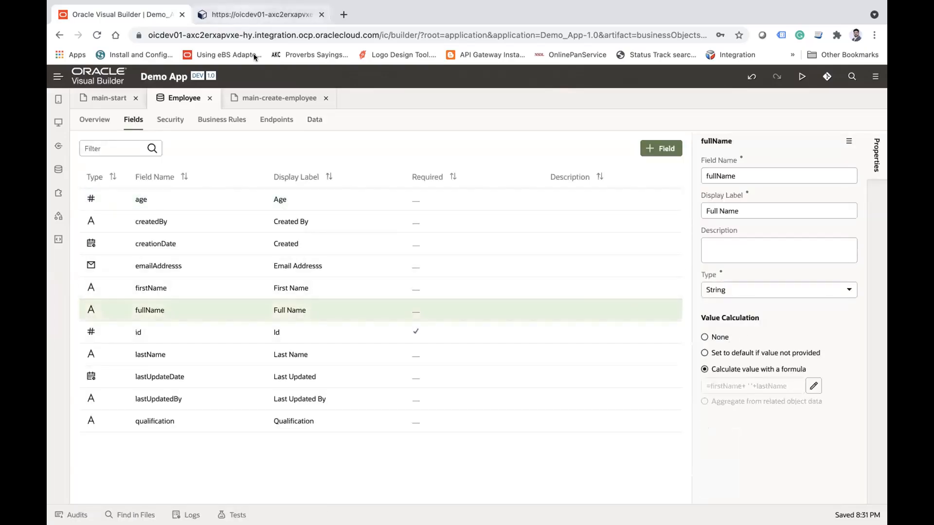
click(312, 120)
Step: Edit the employee with qualification MCA in the app preview, entering an email address, and save the record
click(262, 14)
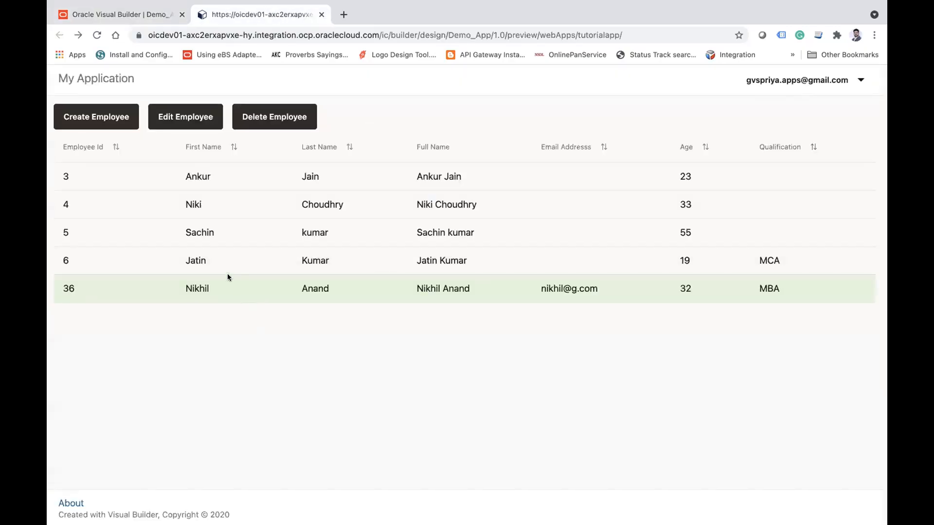
click(217, 263)
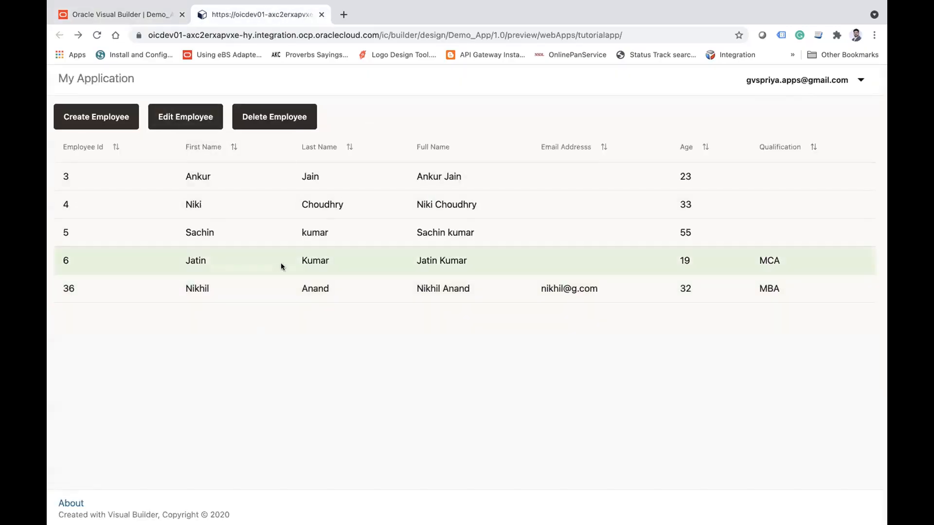
click(196, 122)
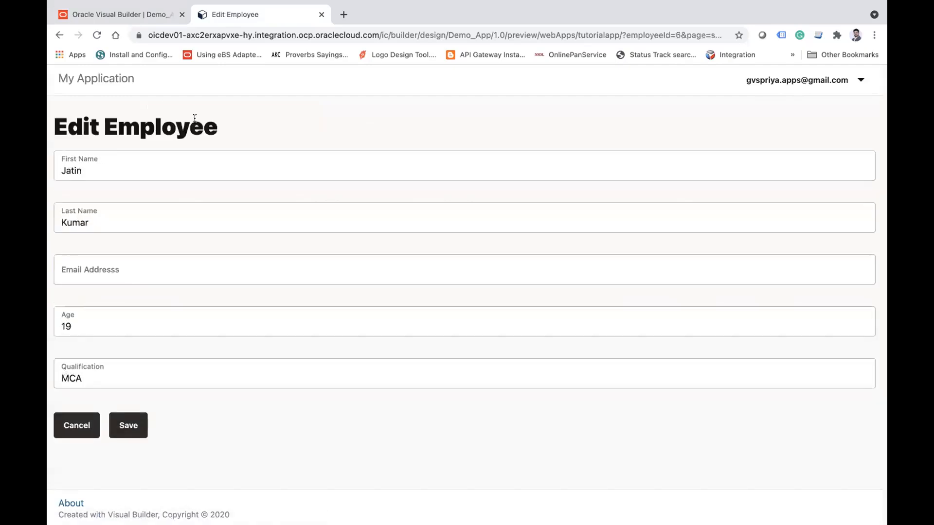
click(137, 272)
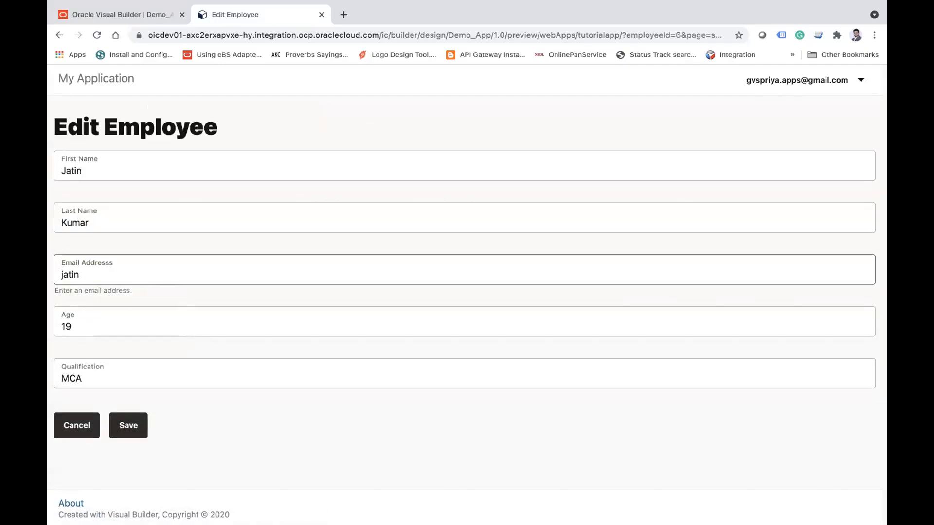
click(128, 427)
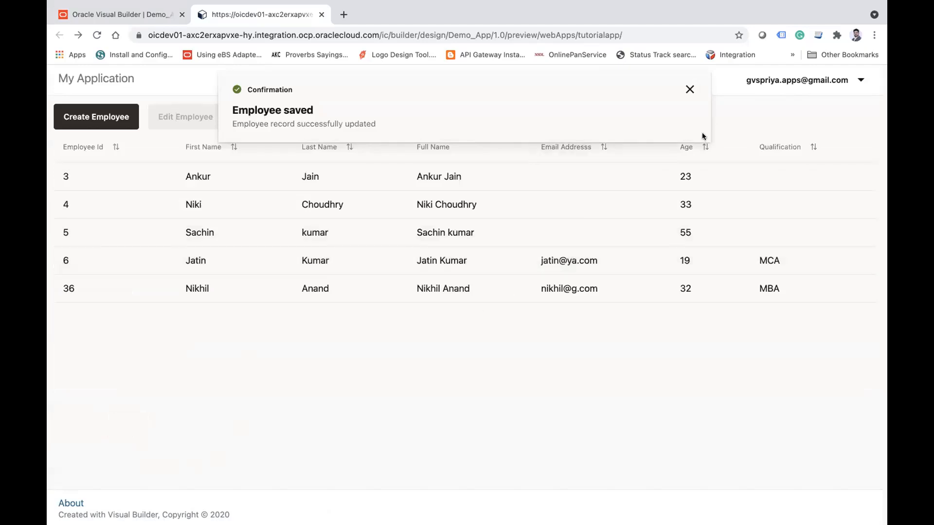
click(691, 91)
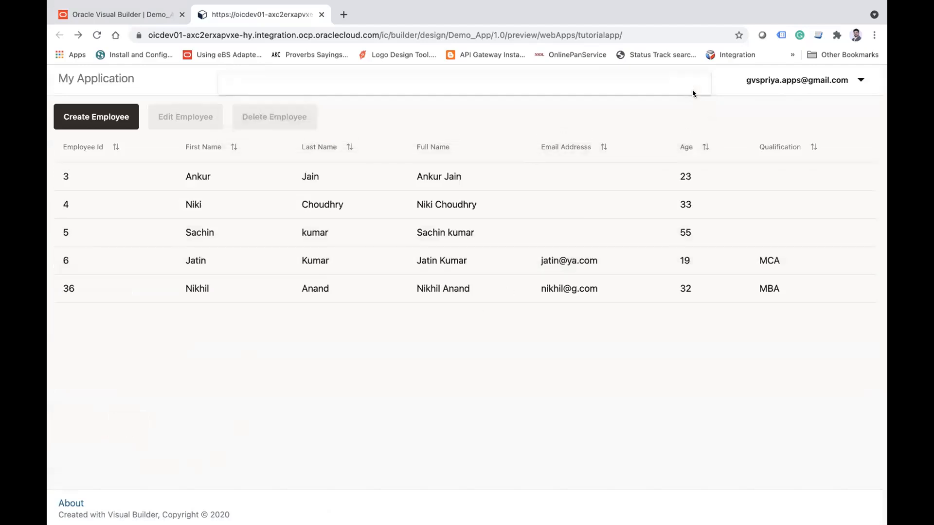
Step: Delete the employee with qualification MCA from the previewed employee table
click(222, 267)
click(281, 119)
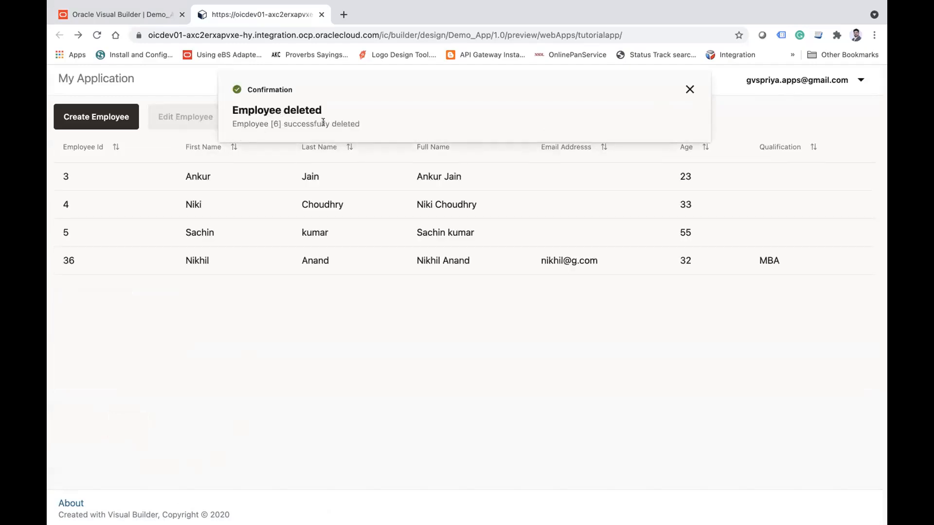
click(689, 89)
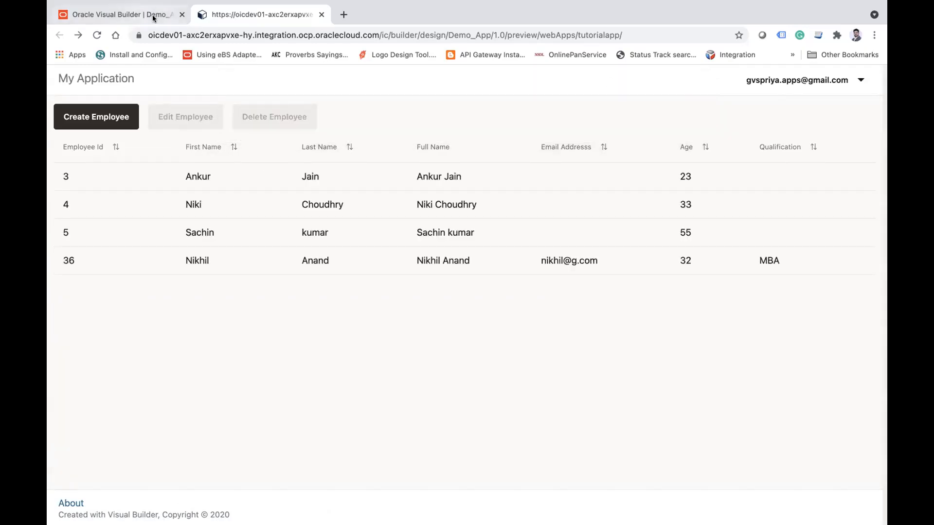
Step: Refresh the Employee business object's data in Visual Builder, and close the main-create-employee and Employee editors
click(117, 16)
click(133, 176)
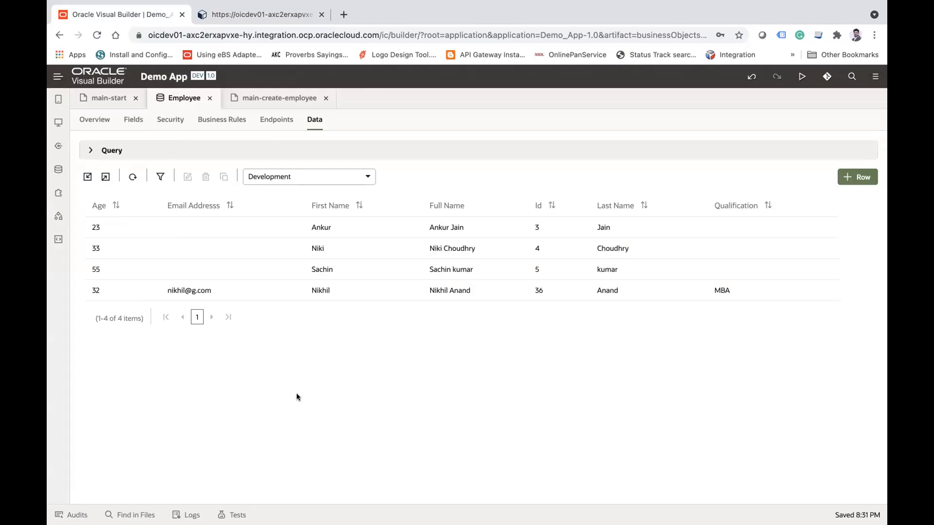
mouse_move(452, 5)
click(326, 99)
click(209, 99)
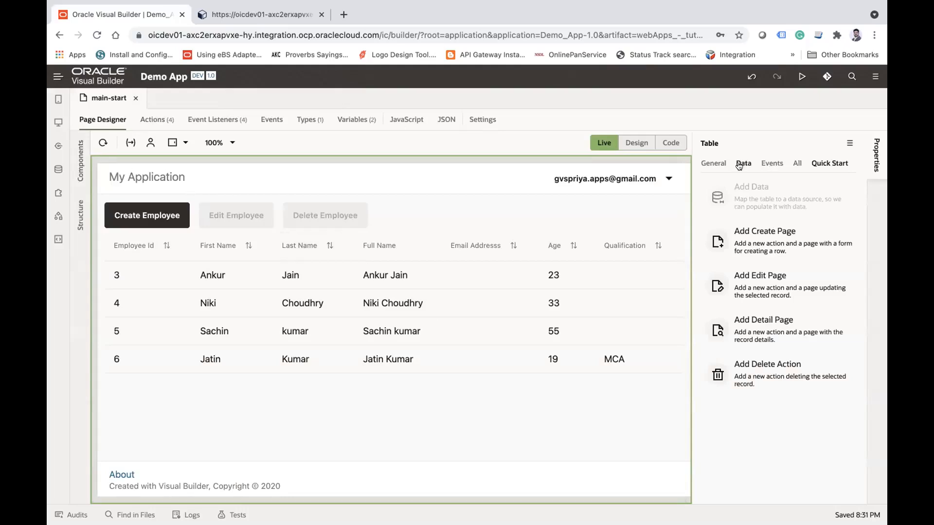
Step: Examine the main flow's pages and main-start's generated action chains, event listeners, types and variables
click(58, 122)
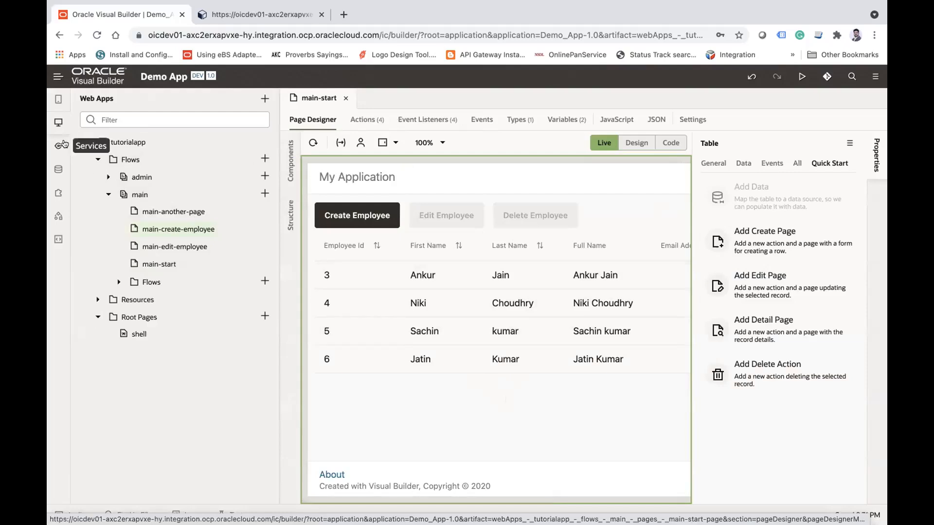
click(59, 122)
click(168, 122)
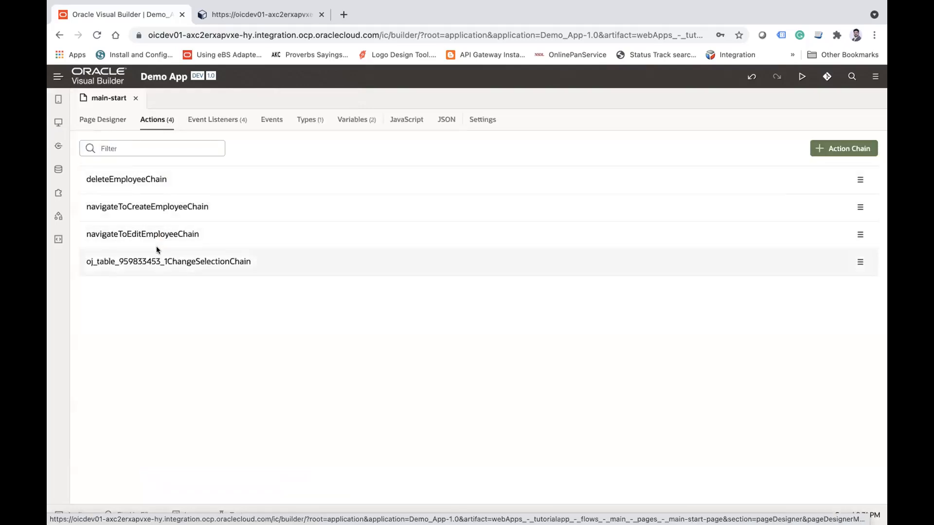
click(209, 121)
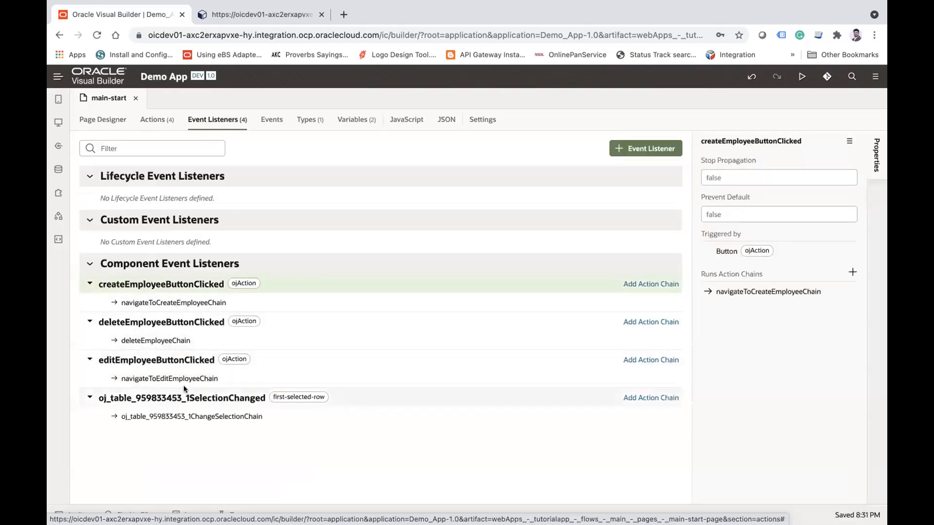
click(310, 121)
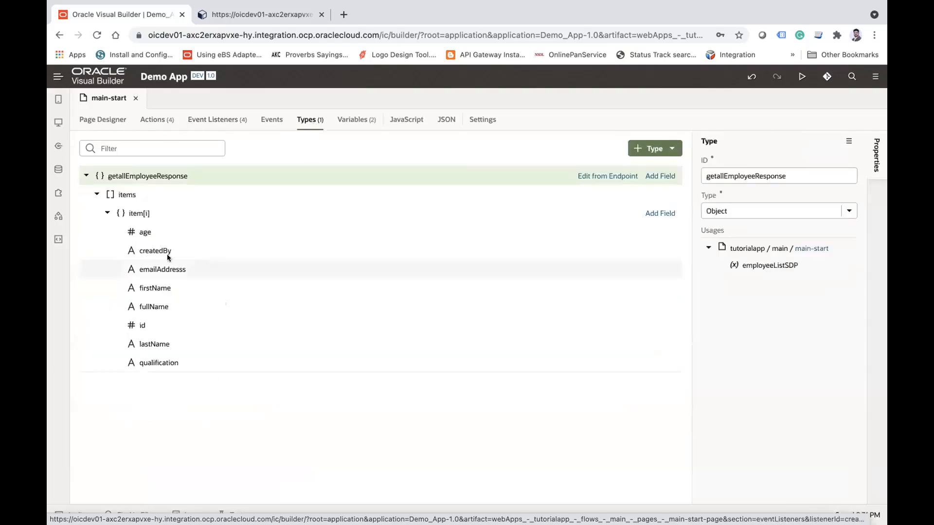
click(355, 120)
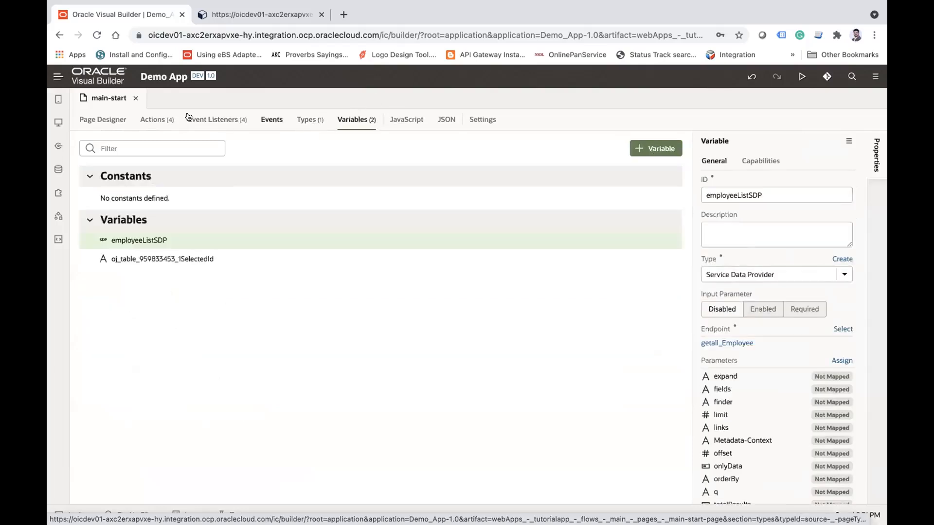
Step: Open the main-edit-employee page briefly, and close it along with the main-start editor and the app preview
click(58, 122)
click(182, 248)
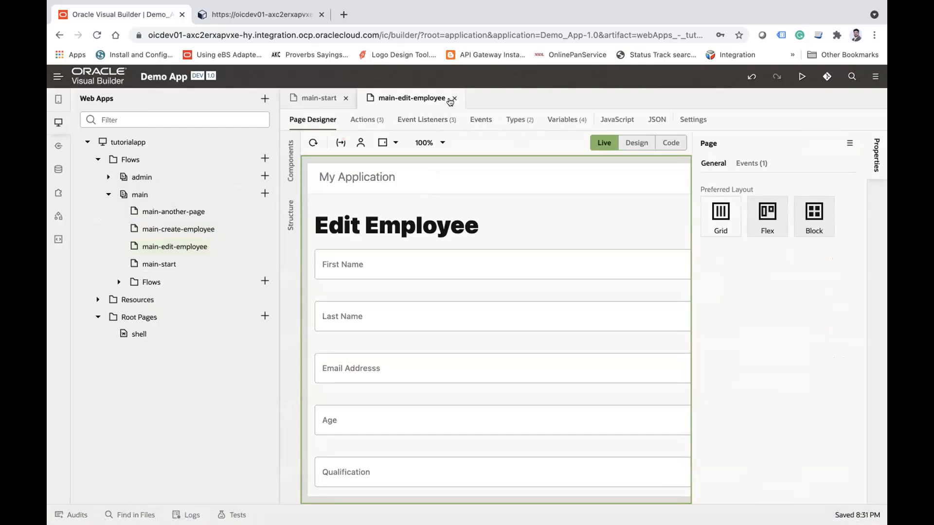
click(453, 99)
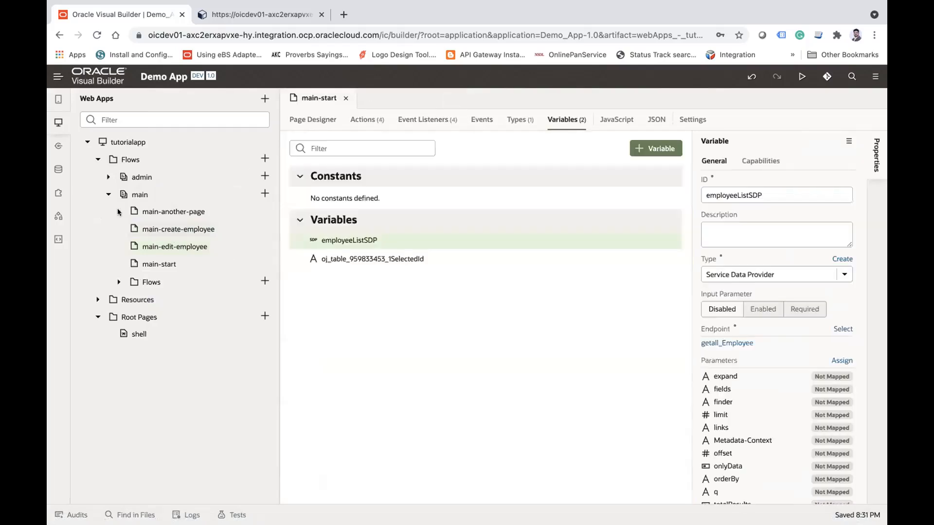
click(343, 98)
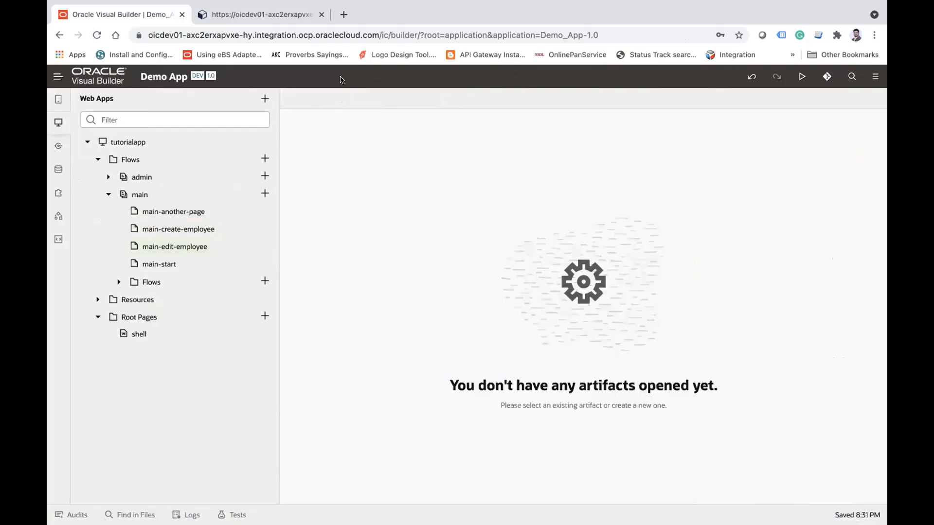
click(279, 14)
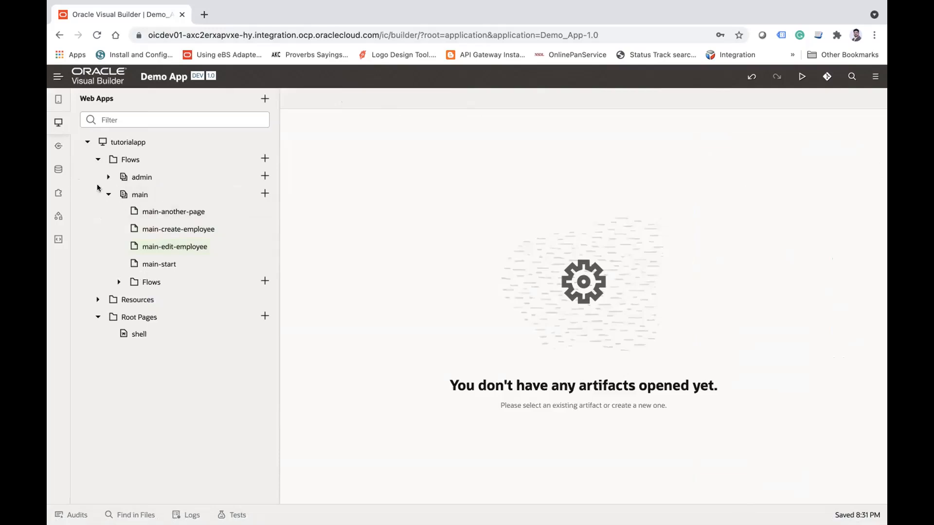
Step: Open the Employee business object, and create a new business object labelled Address
mouse_move(444, 5)
click(59, 170)
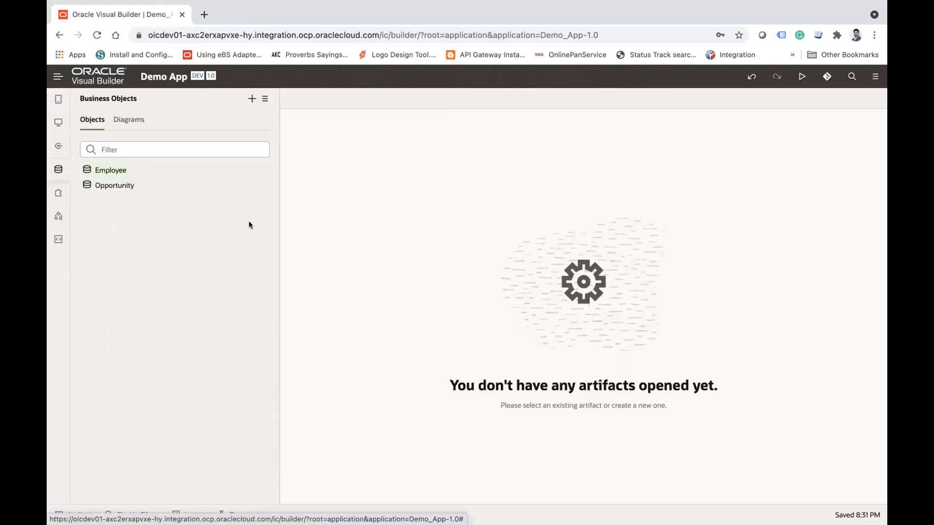
click(108, 171)
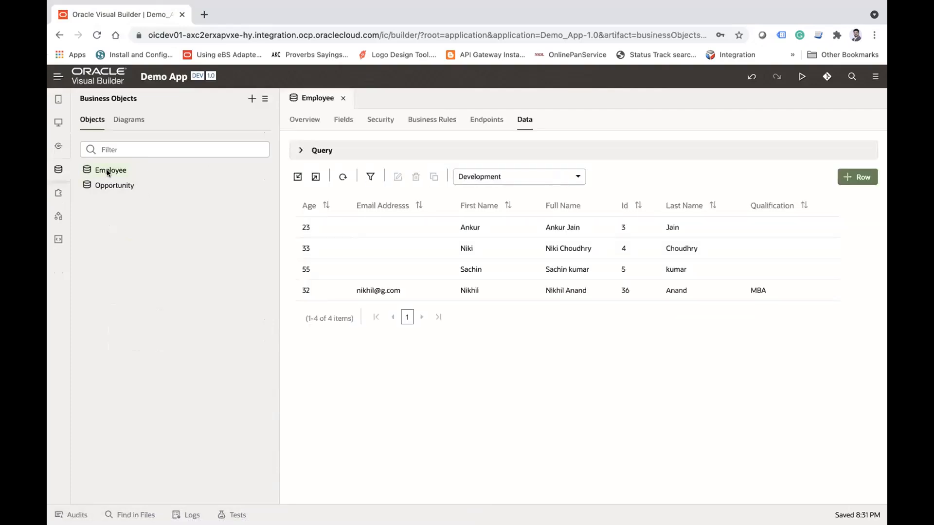
click(251, 99)
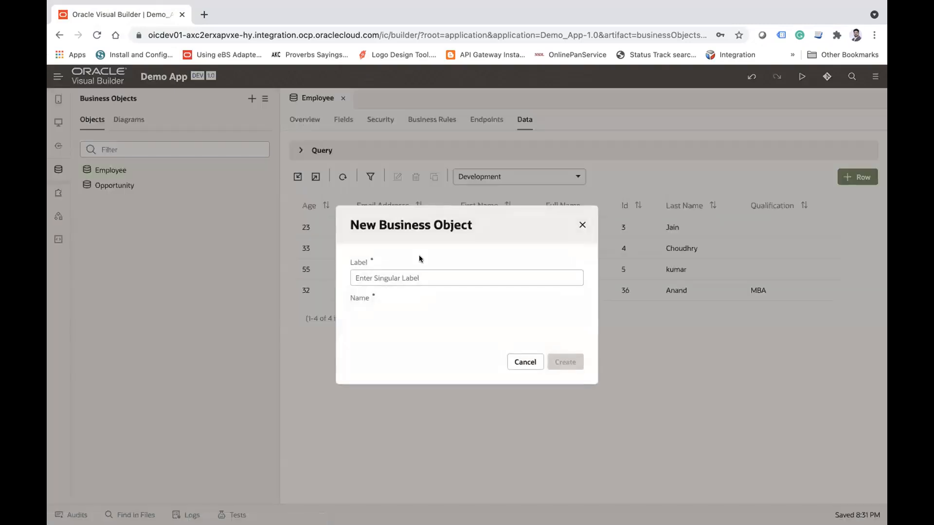
text(Address)
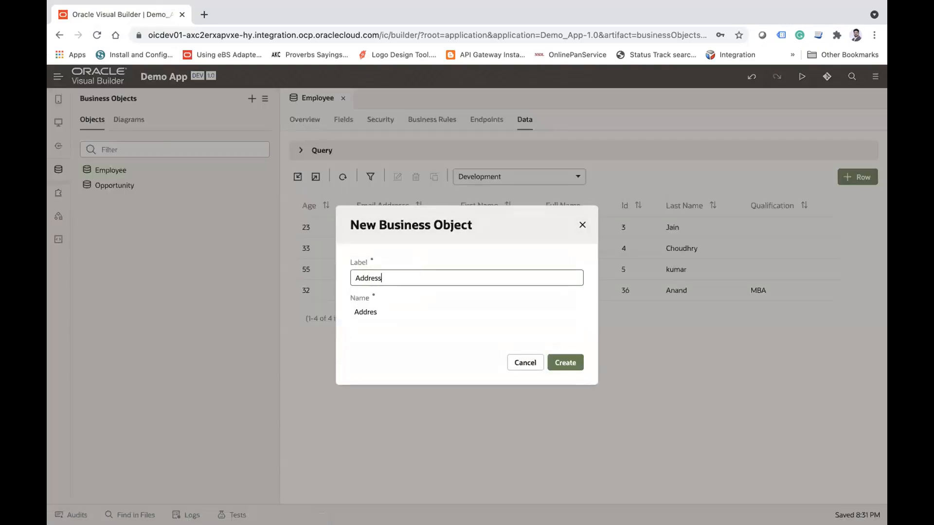
double_click(407, 276)
click(562, 362)
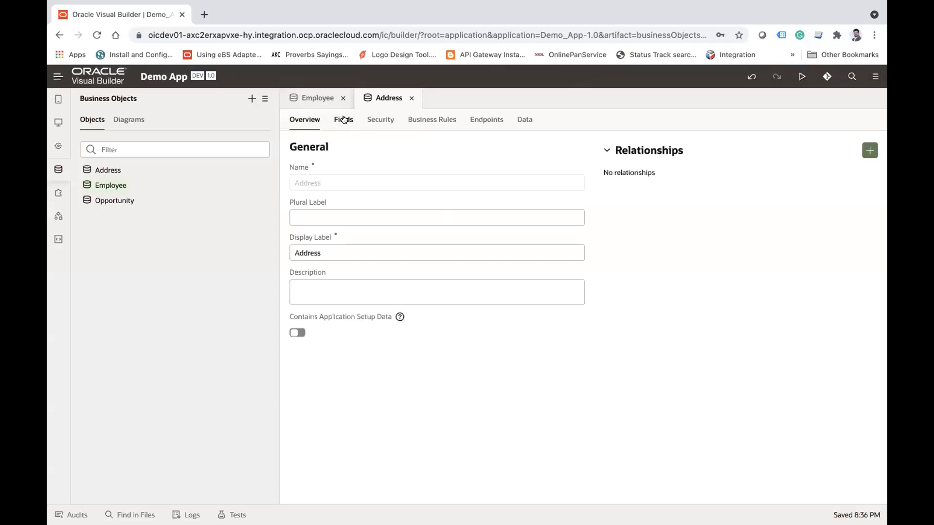
Step: Add two String fields labelled Address1 and Address2 to the Address business object
click(344, 120)
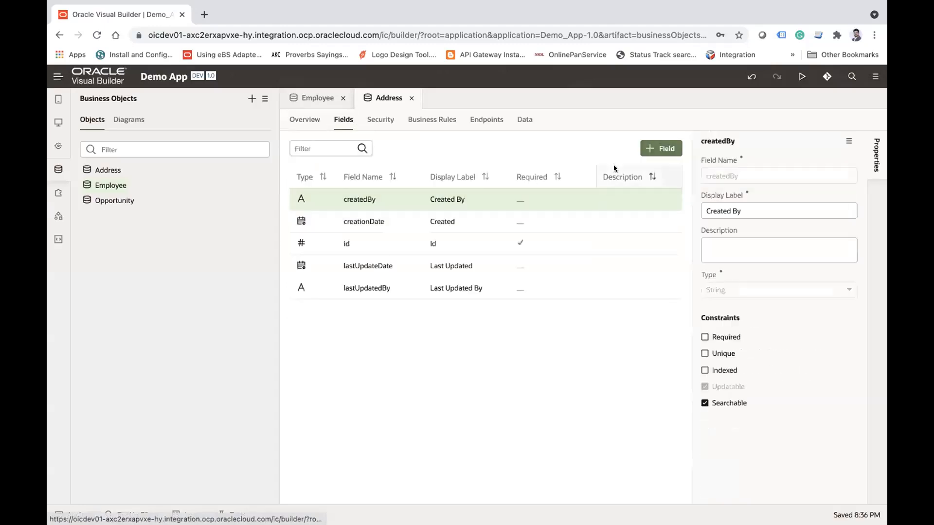
click(652, 149)
text(Address1)
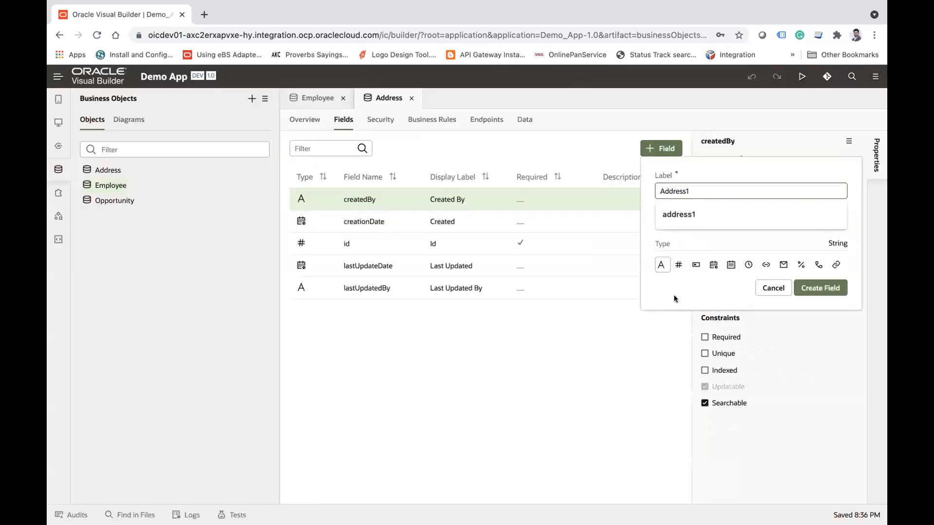
click(820, 288)
click(664, 146)
text(Address2)
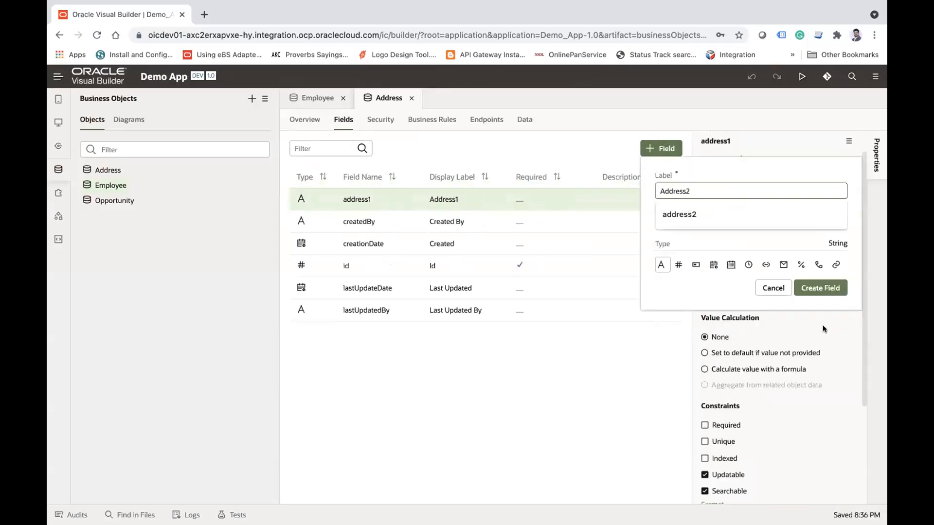
click(820, 288)
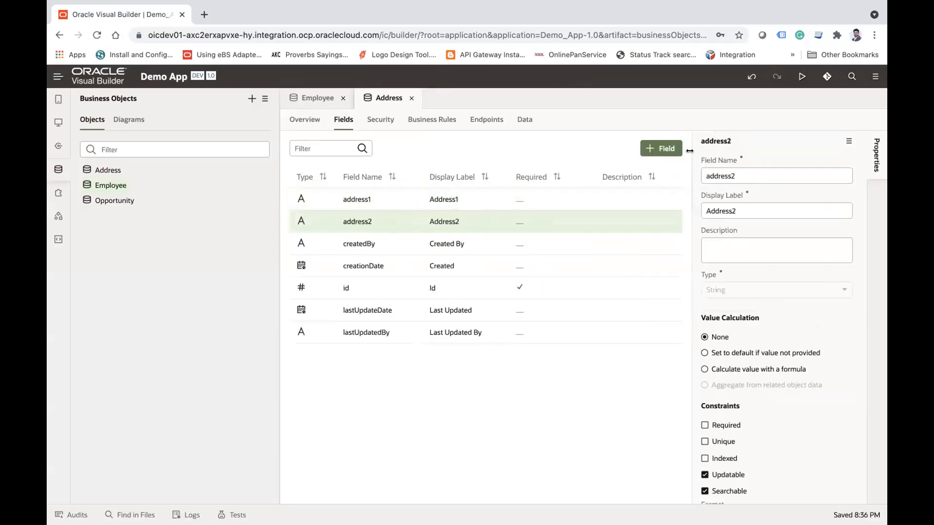
Step: Add two String fields labelled Country and State to the Address business object
click(664, 148)
text(Coit)
key(BackSpace)
key(BackSpace)
text(untry)
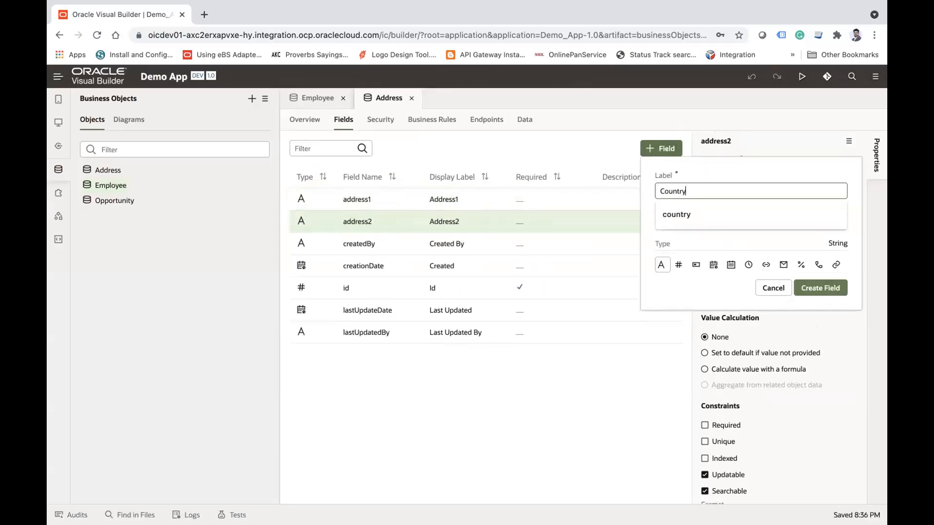
click(821, 289)
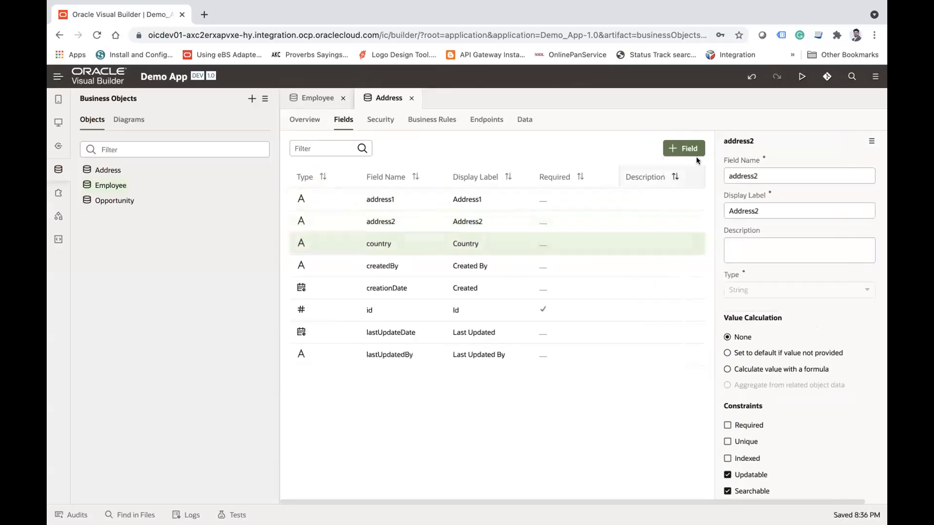
click(672, 149)
text(State)
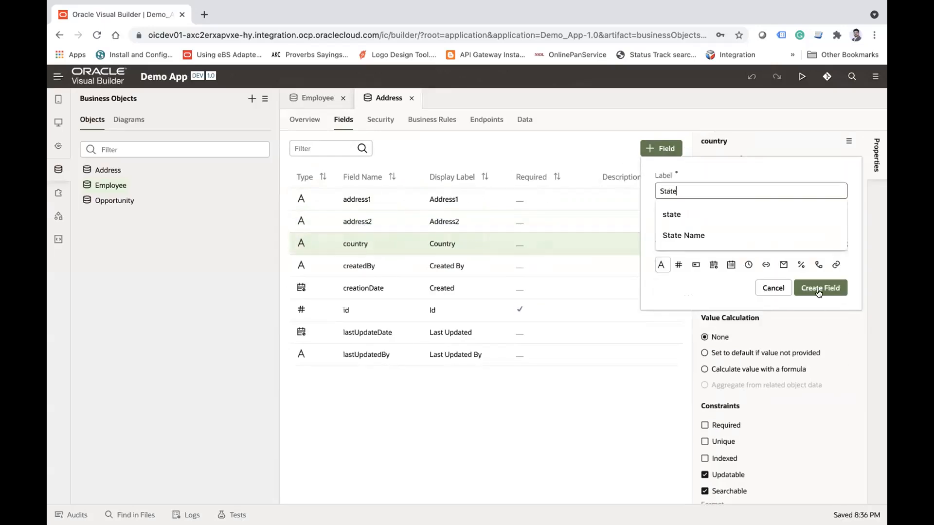
click(819, 289)
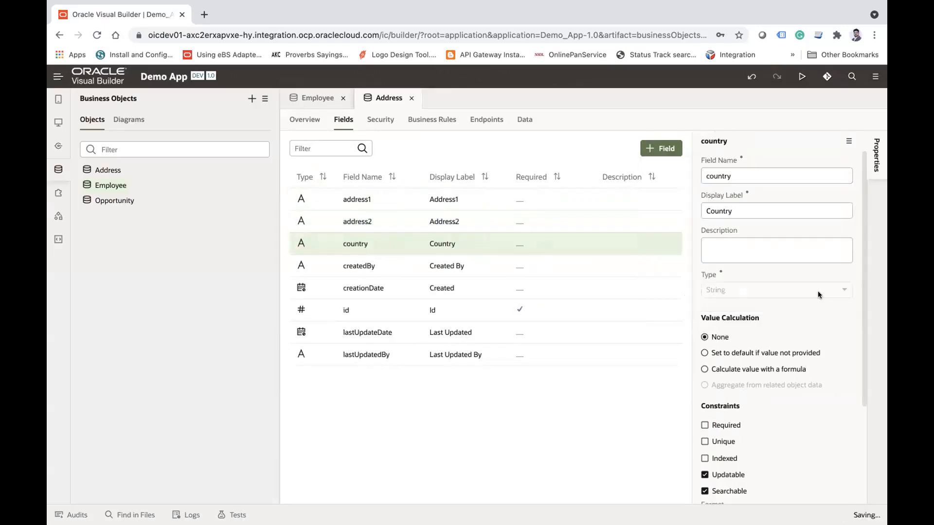
Step: Add a Number field labelled Zip Code to the Address business object
click(657, 147)
text(Zip Cpode)
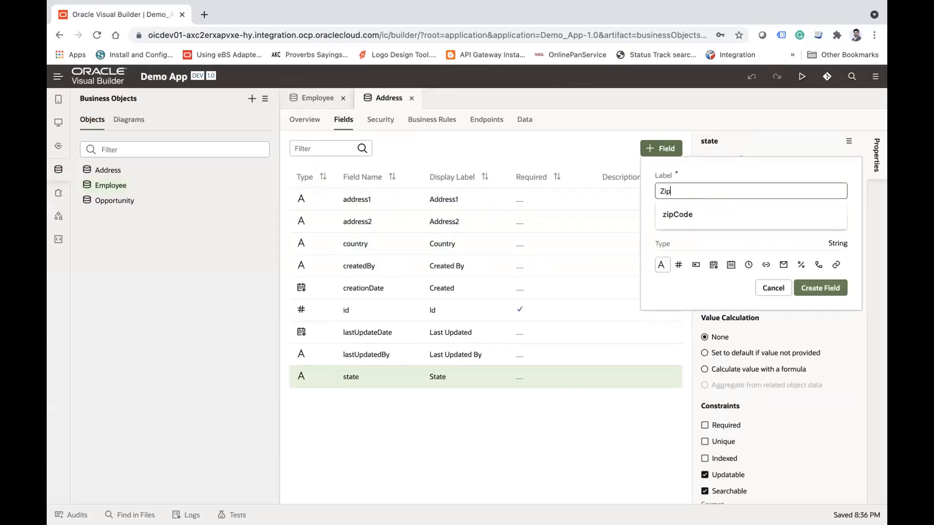
key(BackSpace)
key(BackSpace)
key(BackSpace)
key(BackSpace)
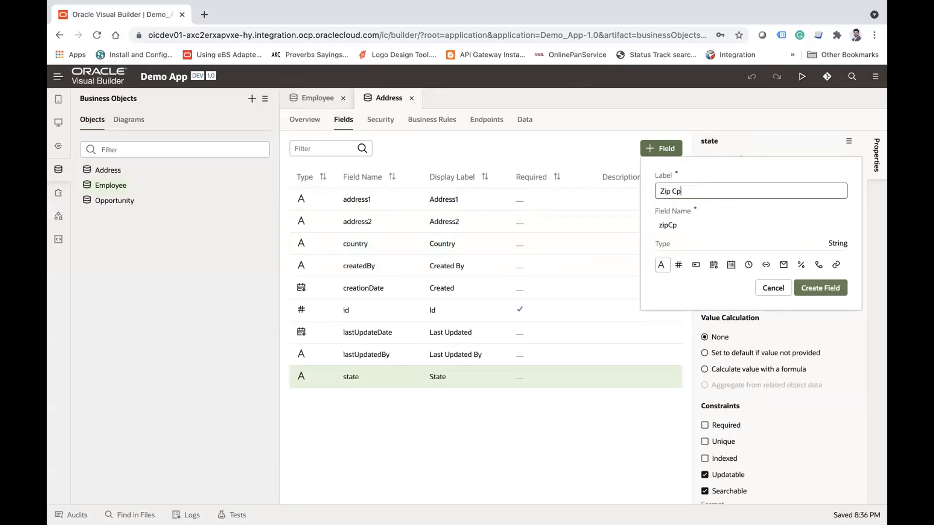
text(ode)
click(679, 266)
click(839, 292)
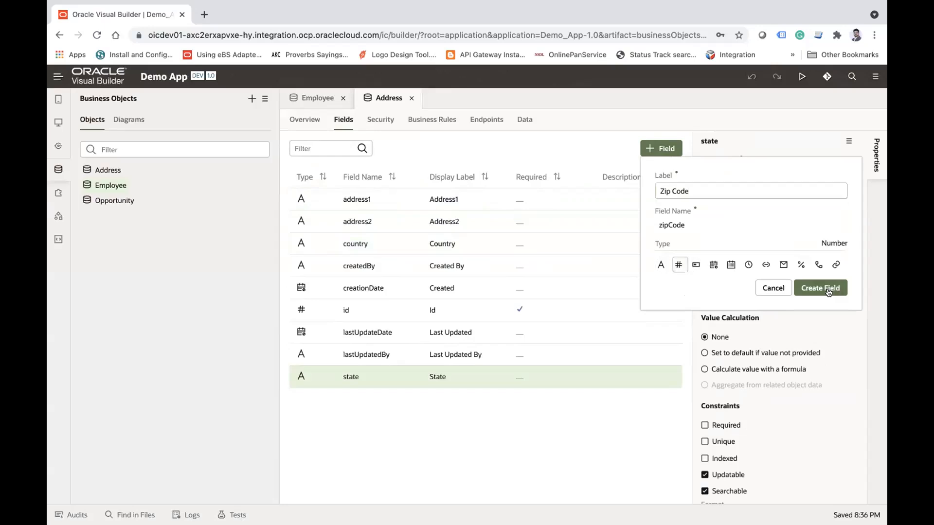
Step: Start a new field in the Address business object and label it Employee Id
click(660, 149)
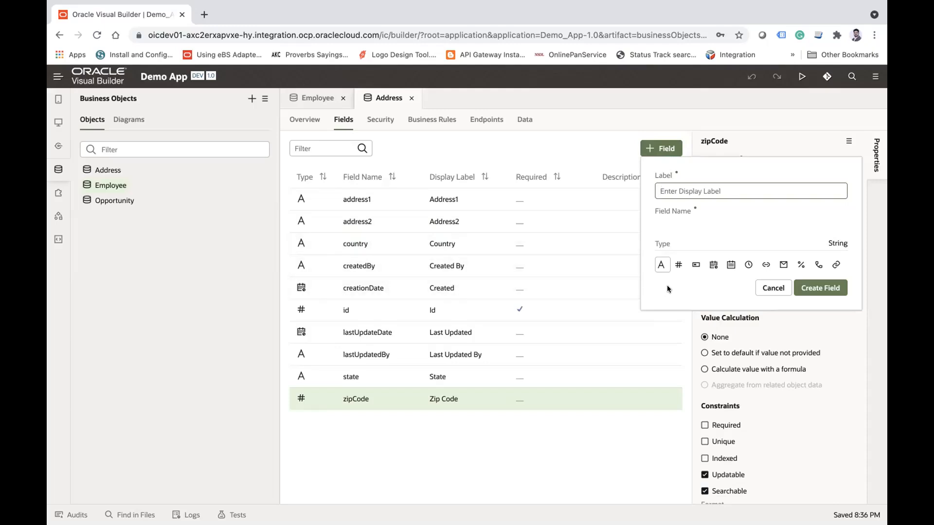
text(Employee Id)
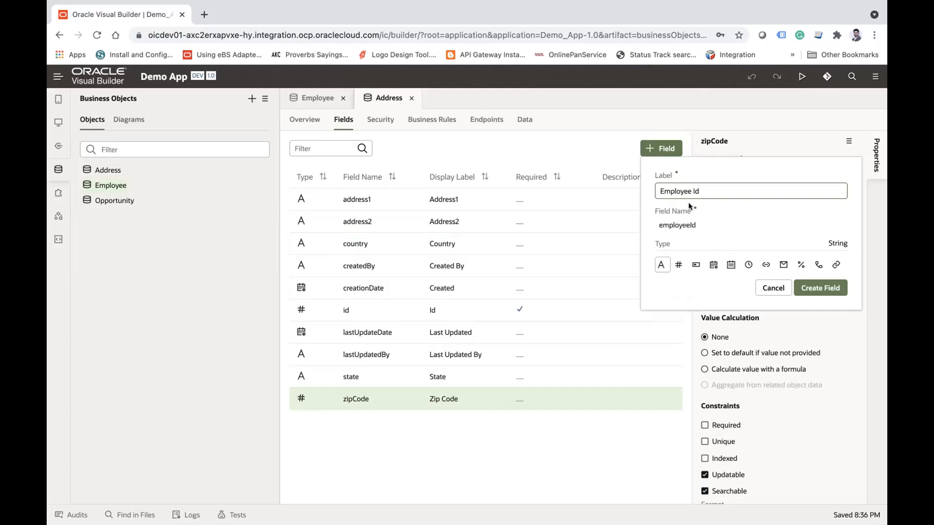
Step: Make the Employee Id field a Reference to the Employee business object with First Name as display field, and create it
triple_click(712, 191)
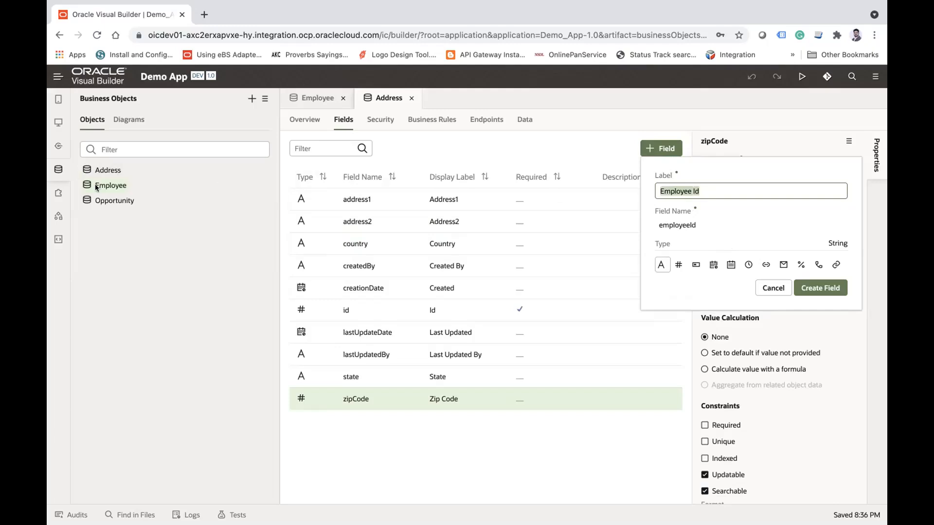
click(766, 265)
click(714, 292)
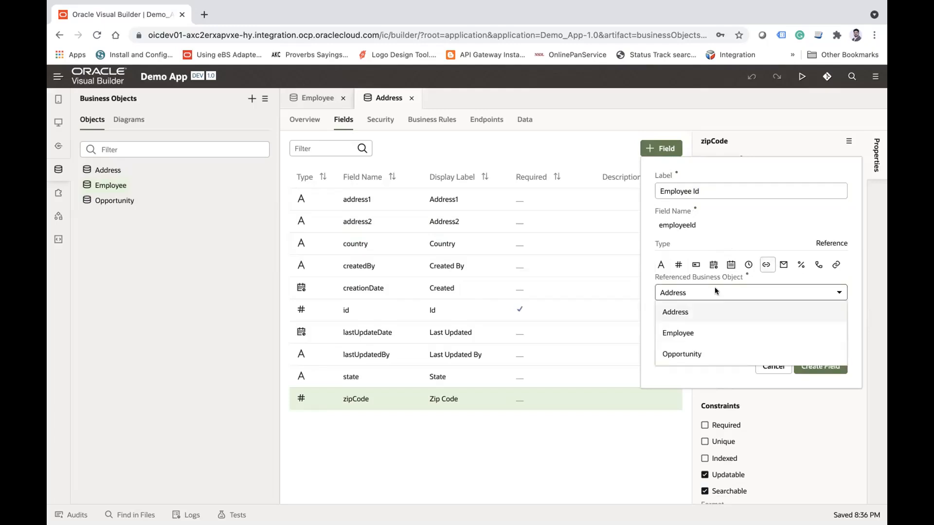
click(676, 335)
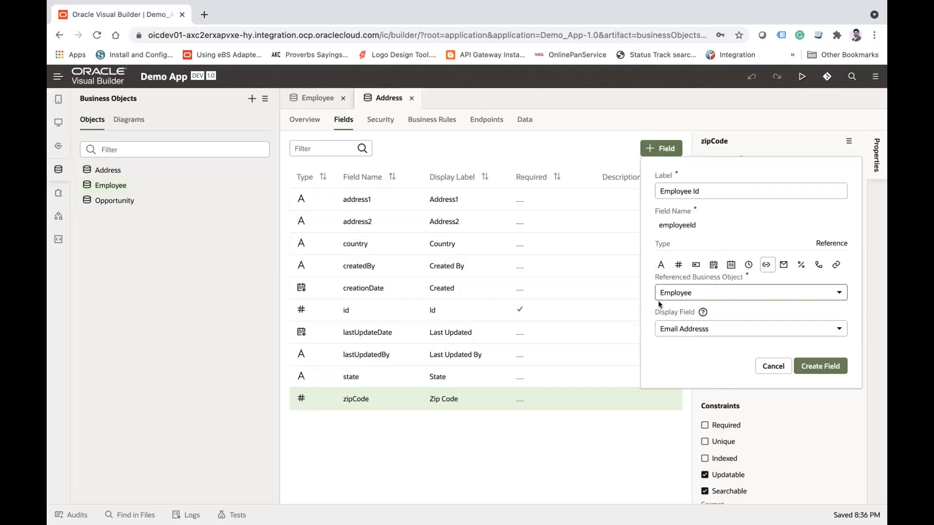
click(713, 328)
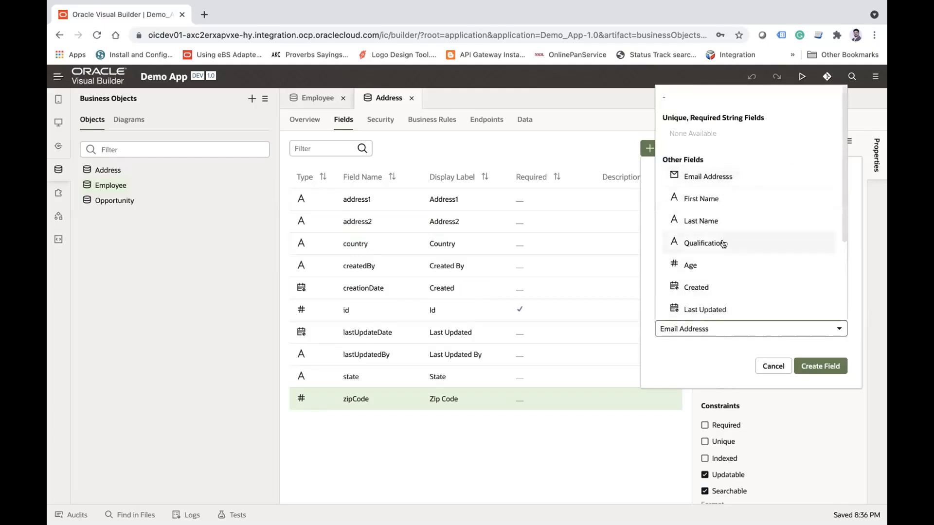
scroll(715, 238, down, 3)
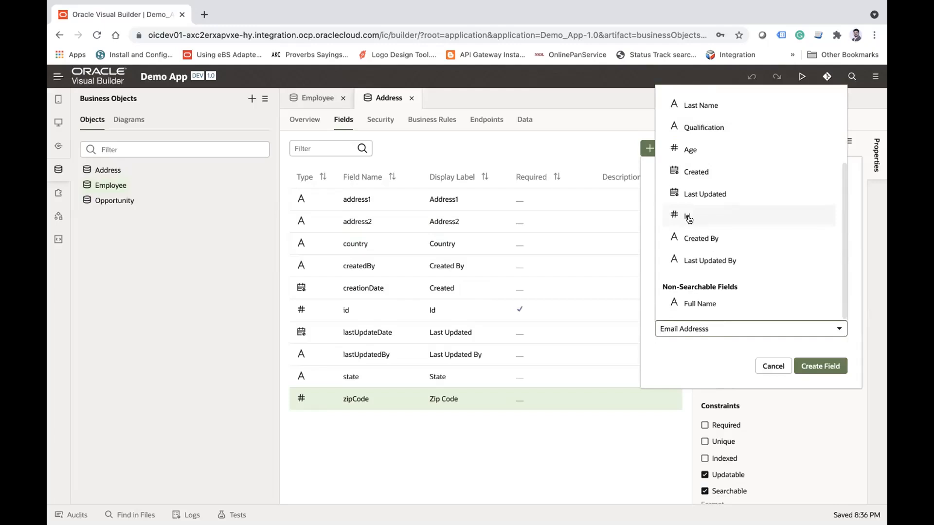
click(681, 348)
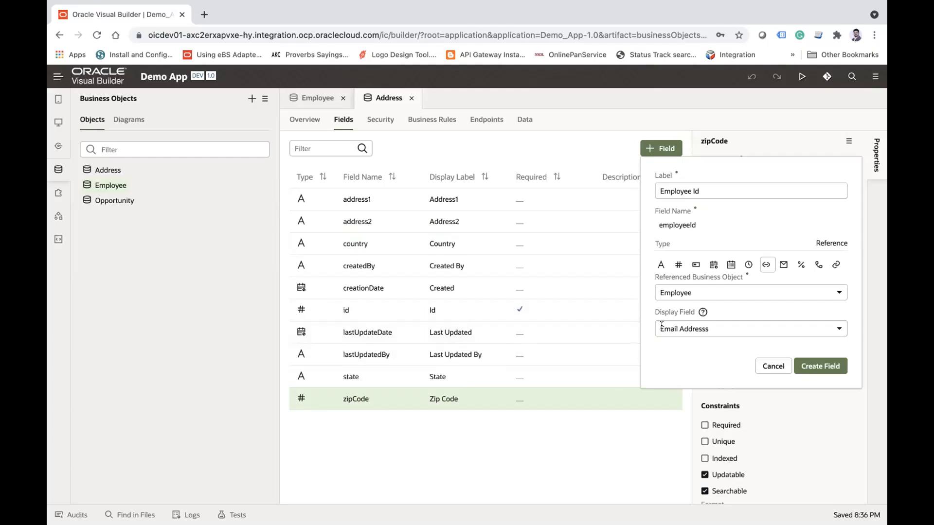
click(688, 328)
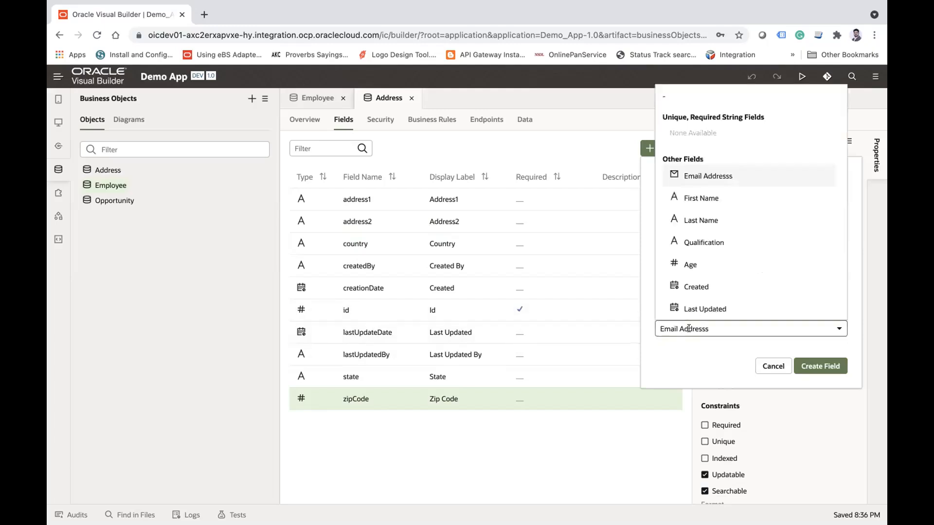
click(698, 198)
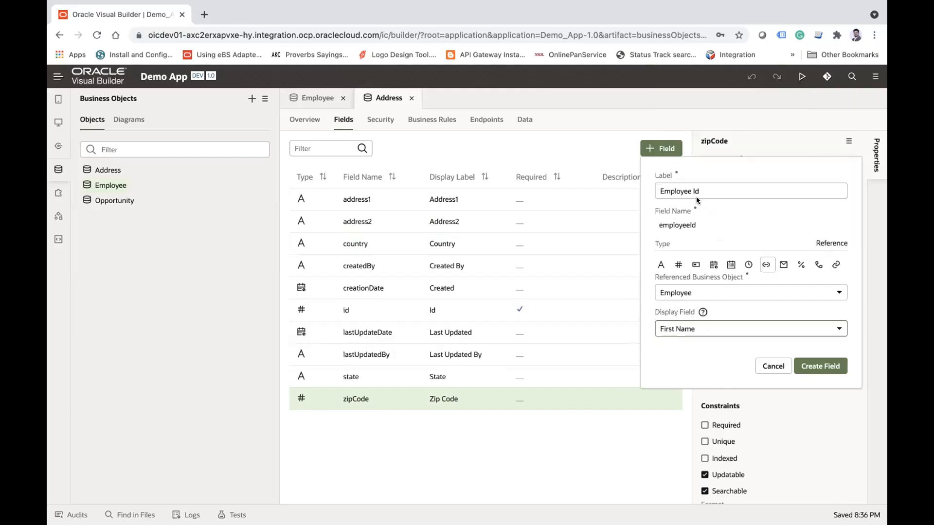
click(818, 366)
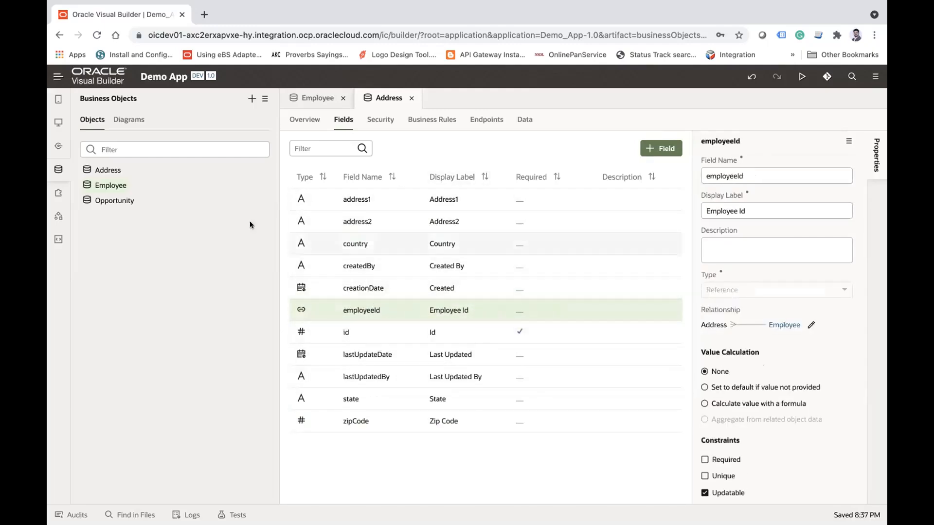
Step: Start a new data row in the Address business object with both address lines filled in and Country set to India
click(525, 122)
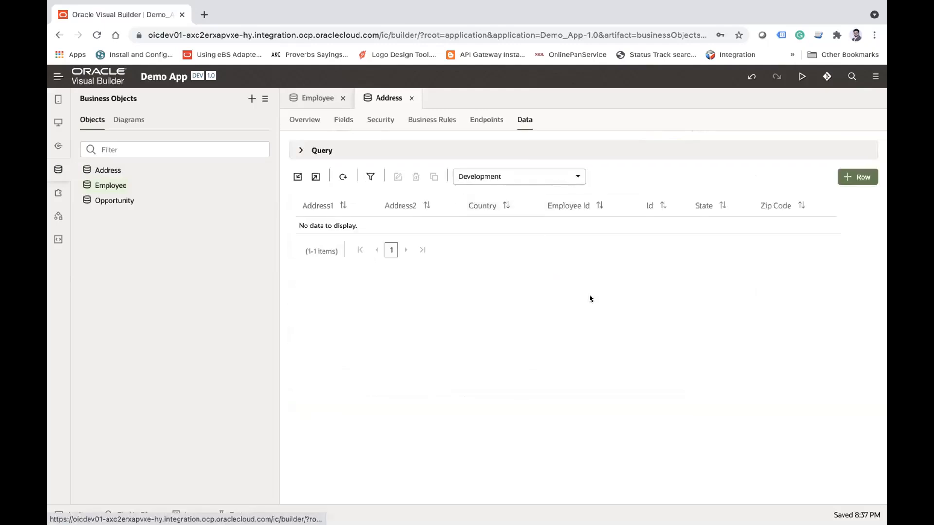
click(848, 176)
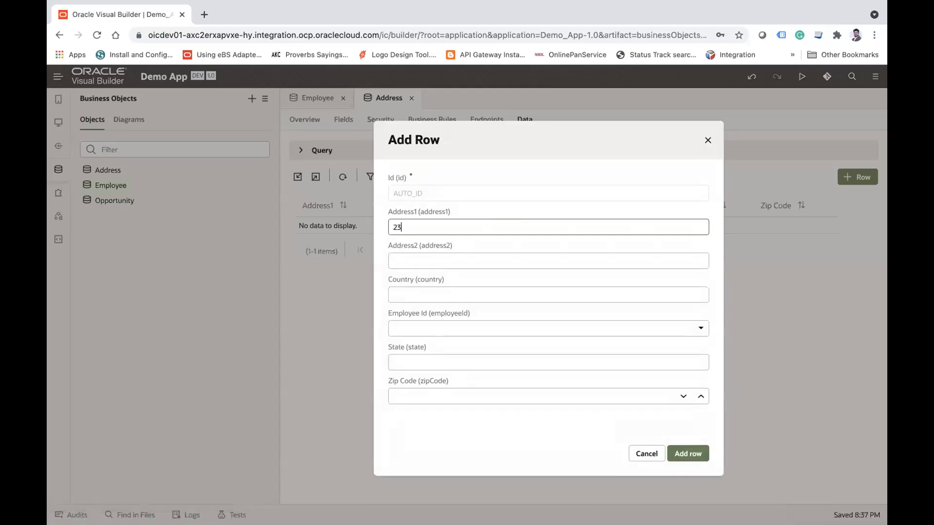
key(Tab)
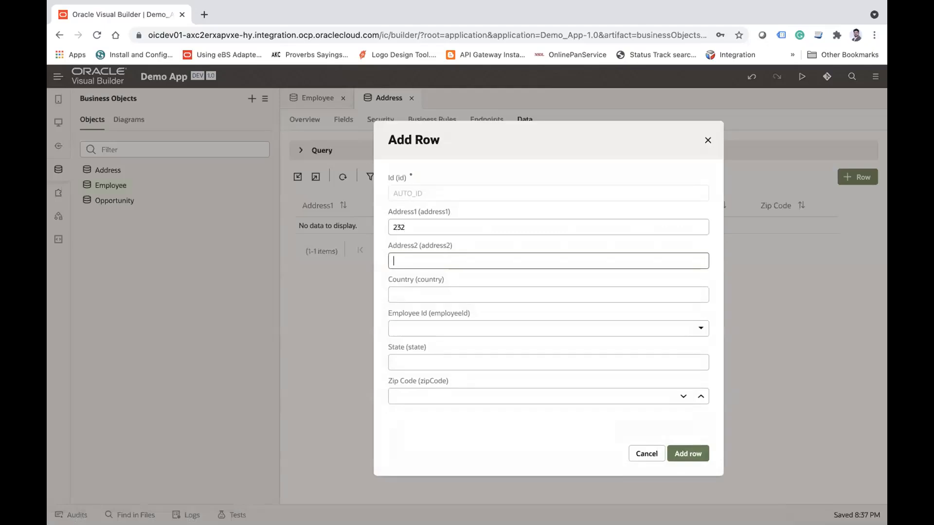
key(Tab)
text(In)
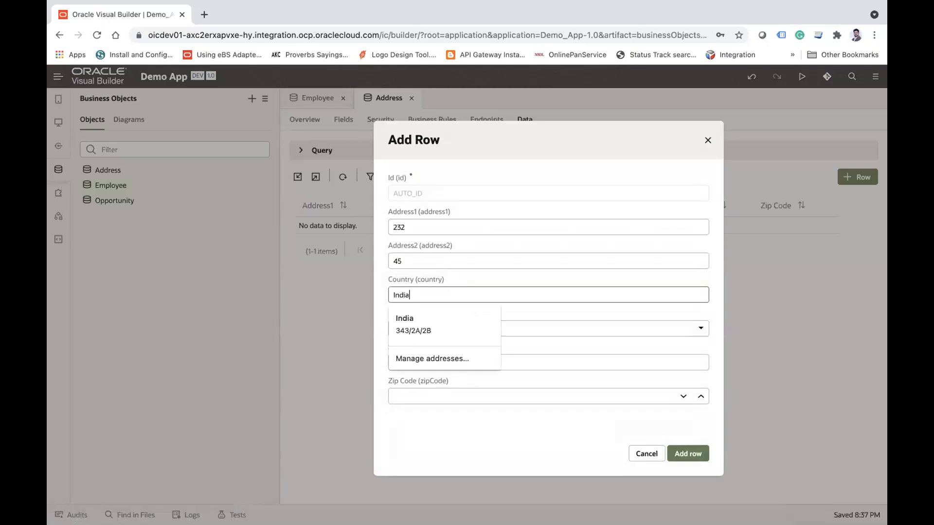
text(dia)
key(Tab)
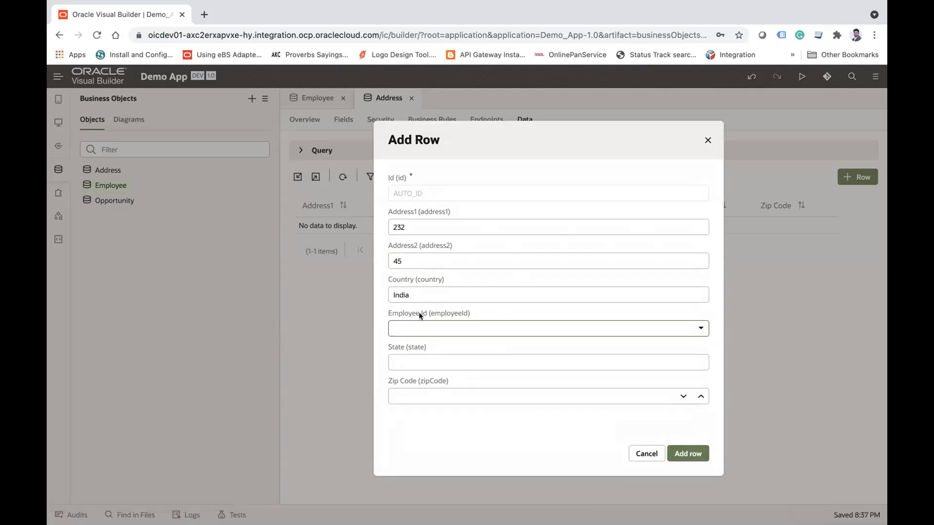
Step: Assign the first listed employee to the row, set State to Delhi, enter the zip code and add the row
click(464, 330)
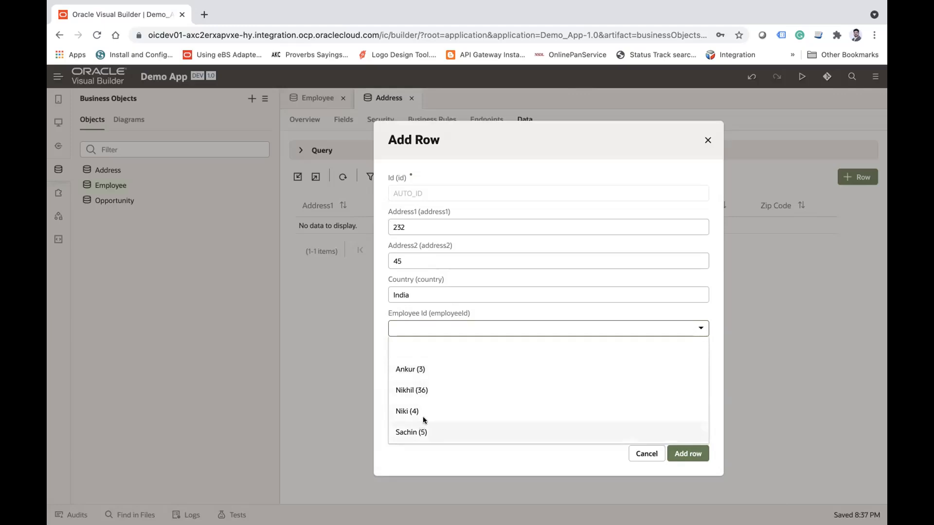
click(408, 368)
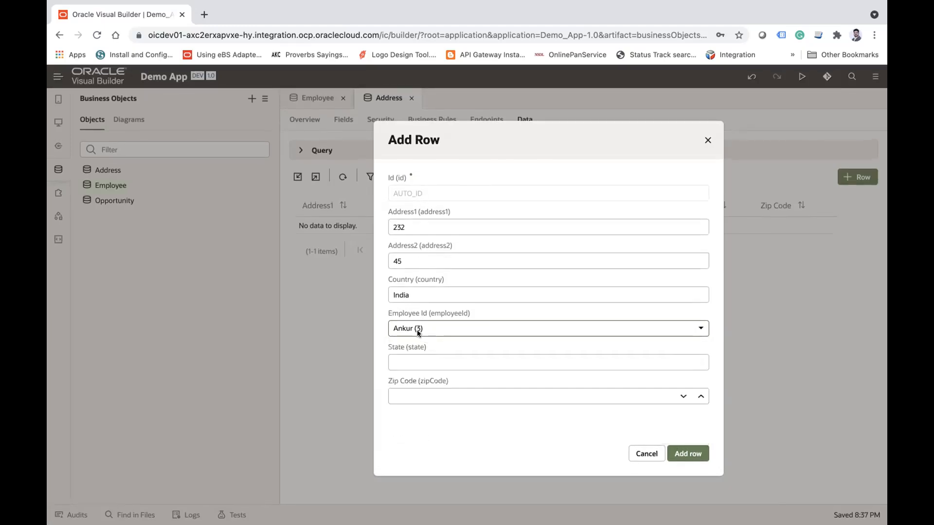
click(433, 355)
text(Delhi)
key(Tab)
text(1)
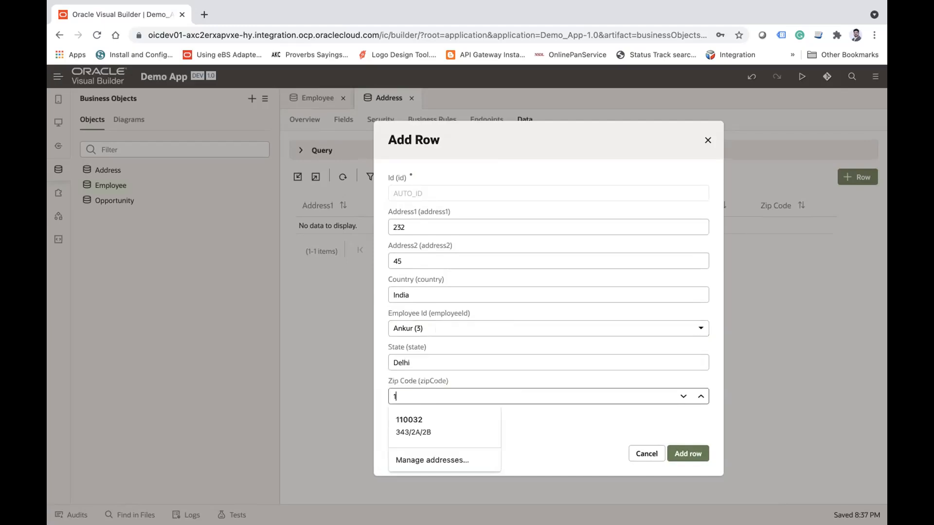
click(683, 451)
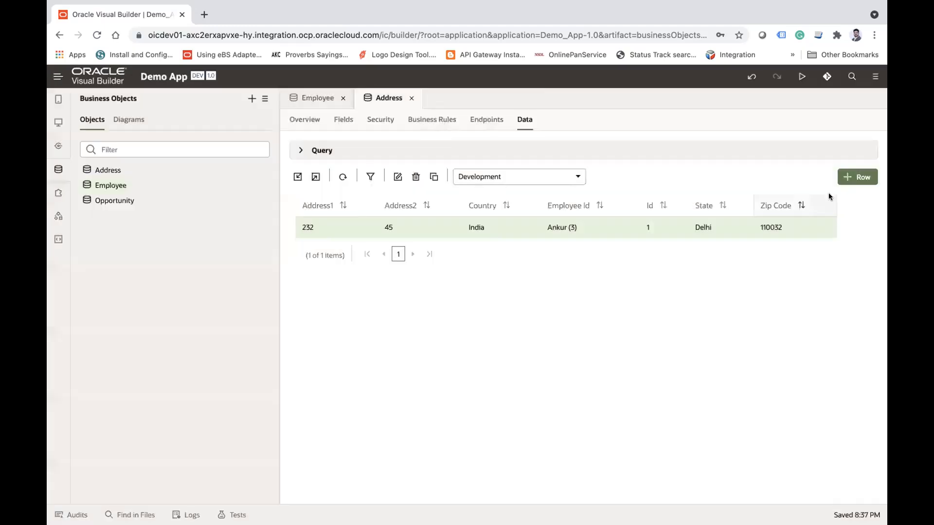
Step: Start a second Address row, filling in both address lines and setting Country to India
click(859, 178)
text(987)
key(Tab)
text(3)
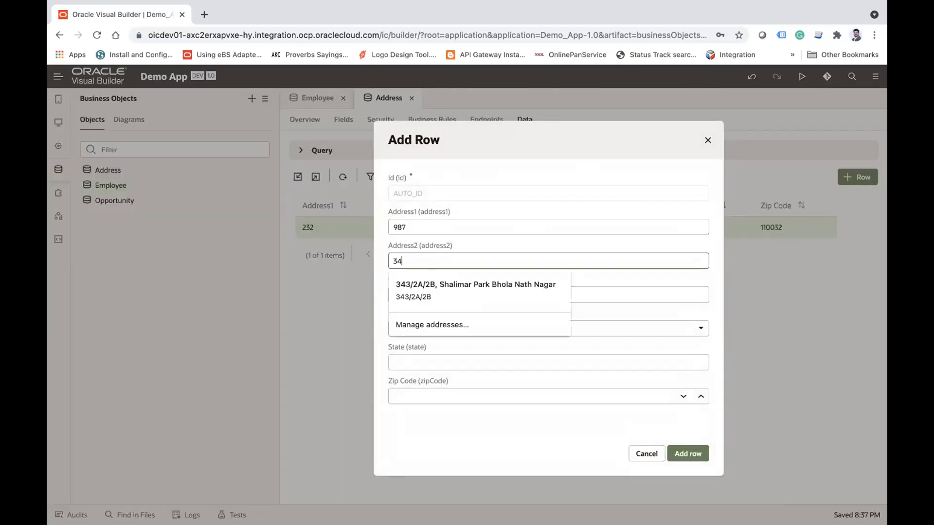
key(Tab)
text(India)
key(Tab)
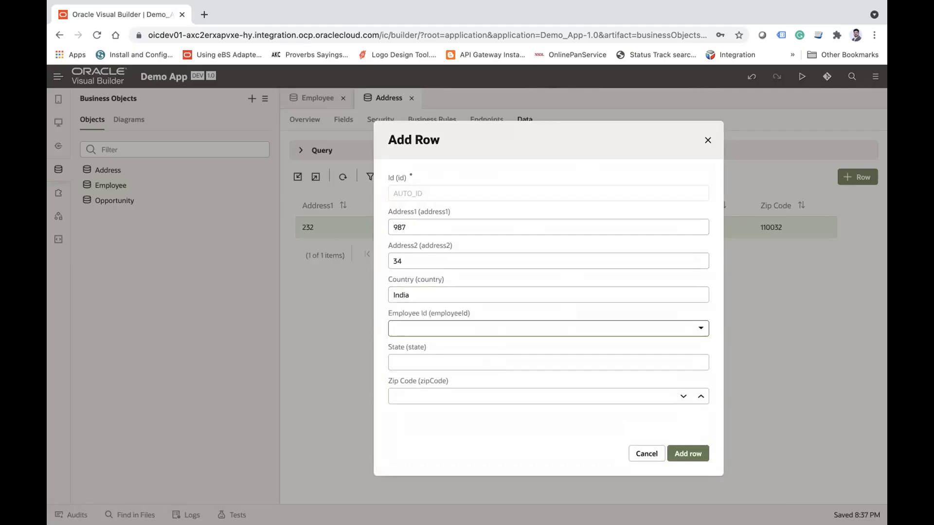
Step: Reference the same first listed employee in the second row, set State to Delhi, enter its zip code and add it
click(472, 321)
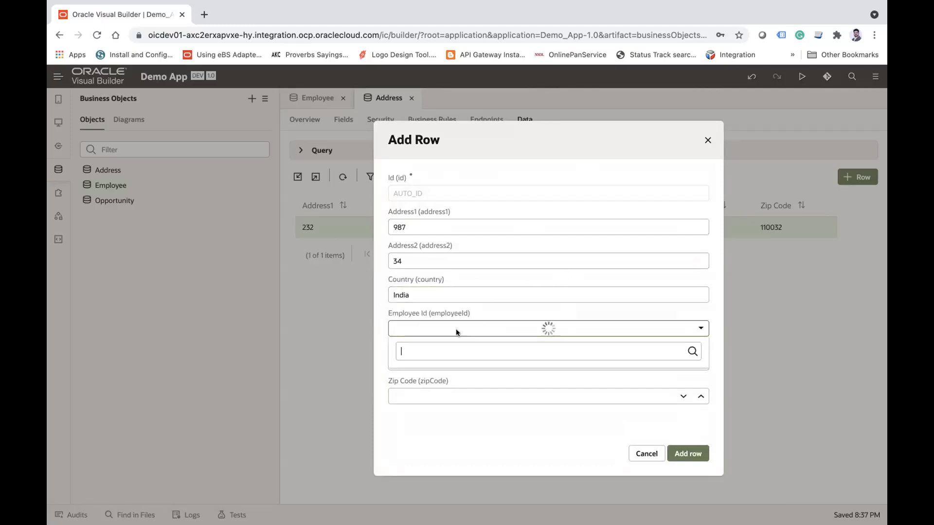
click(407, 367)
click(427, 354)
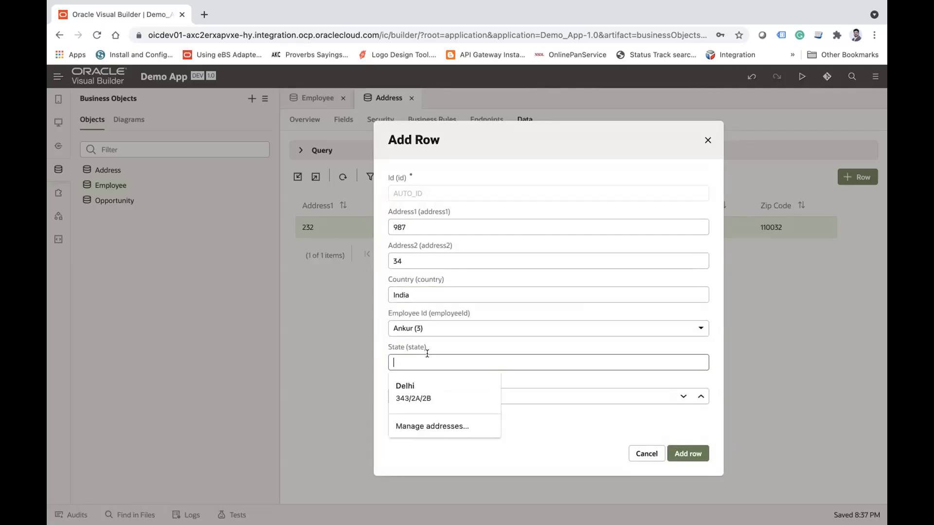
text(Delhi)
key(Tab)
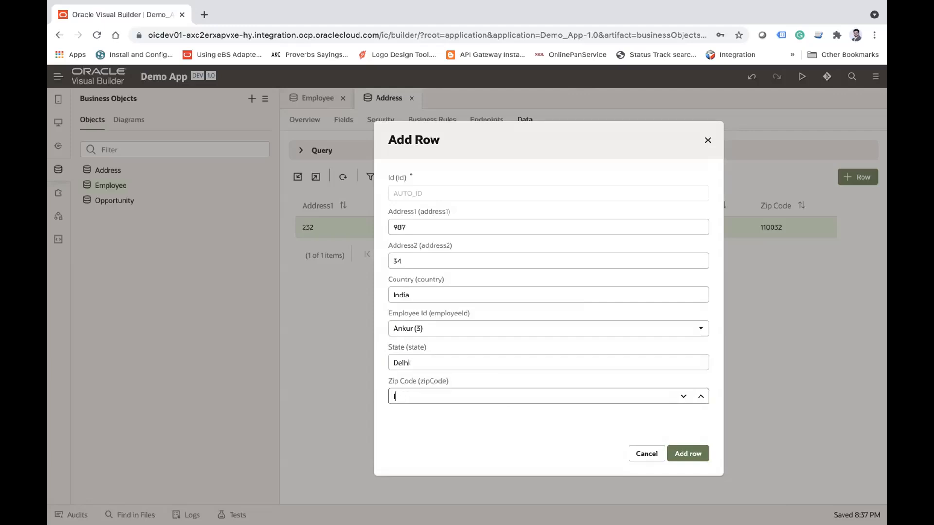
text(1100)
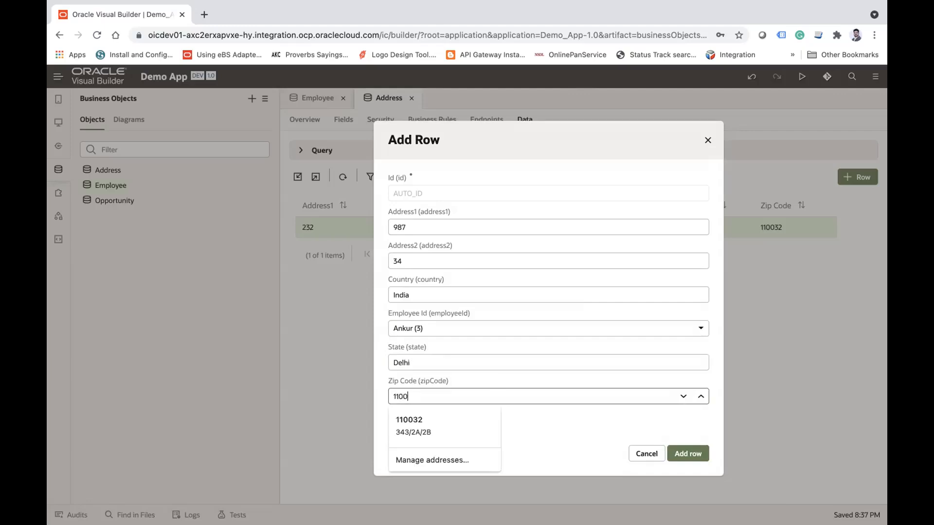
text(35)
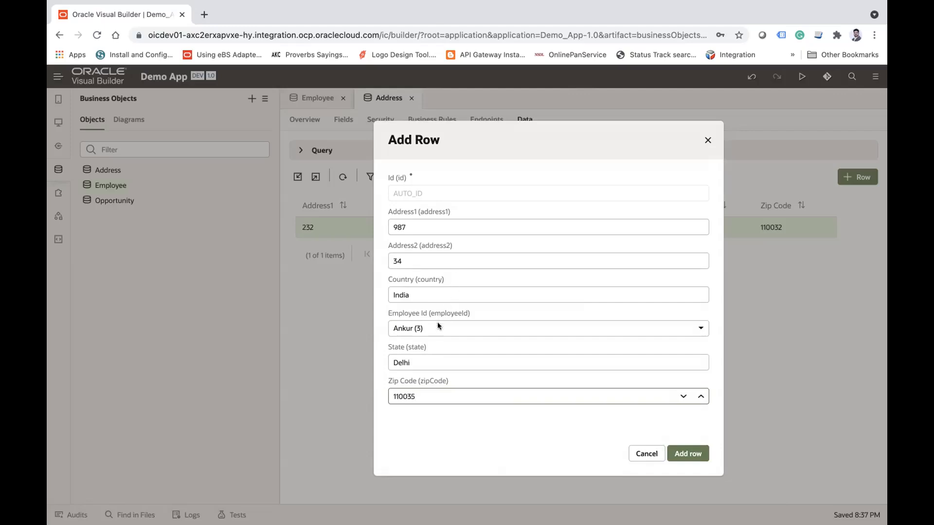
click(687, 453)
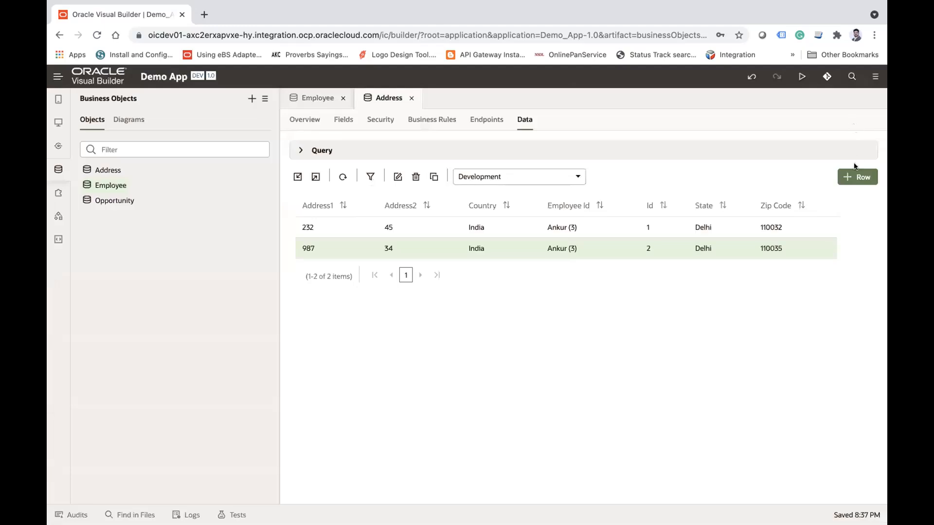
Step: Start a third Address row, filling in both address lines and setting Country to India
click(855, 177)
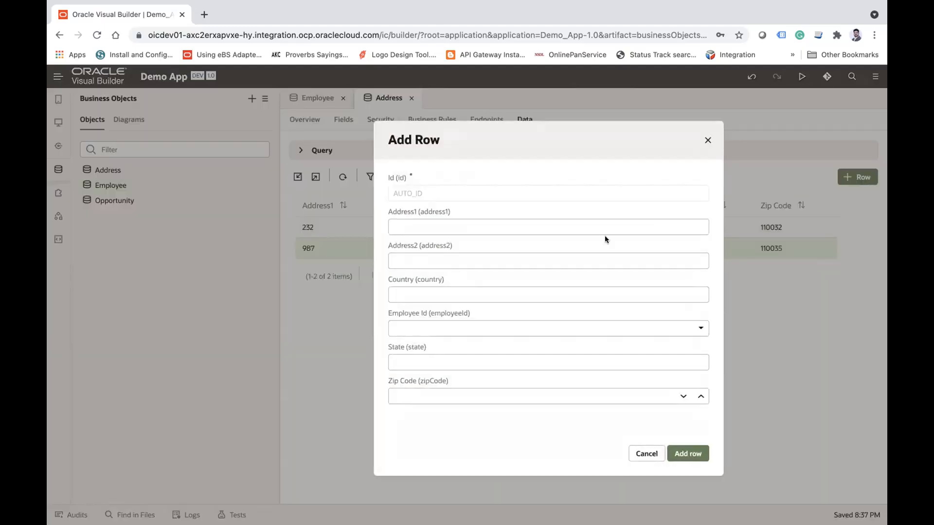
text(765)
key(Tab)
text(123)
key(Tab)
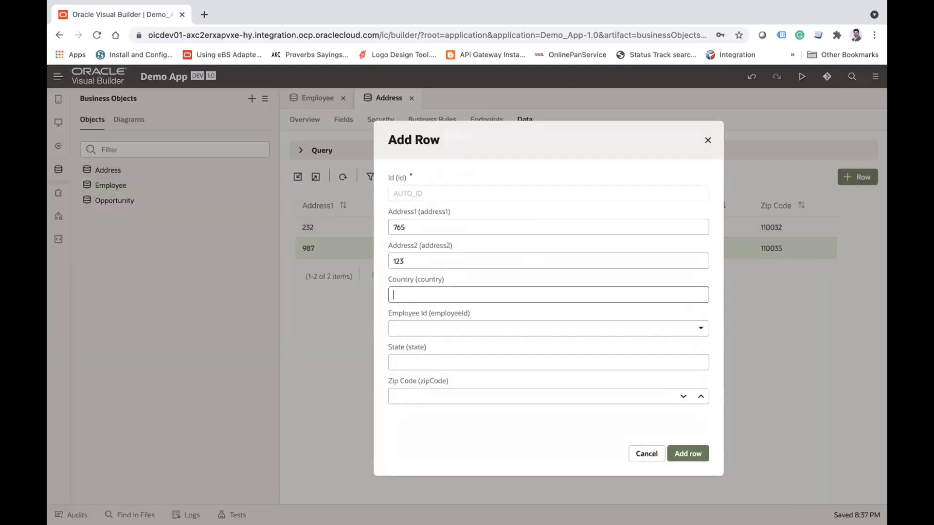
text(India)
key(Tab)
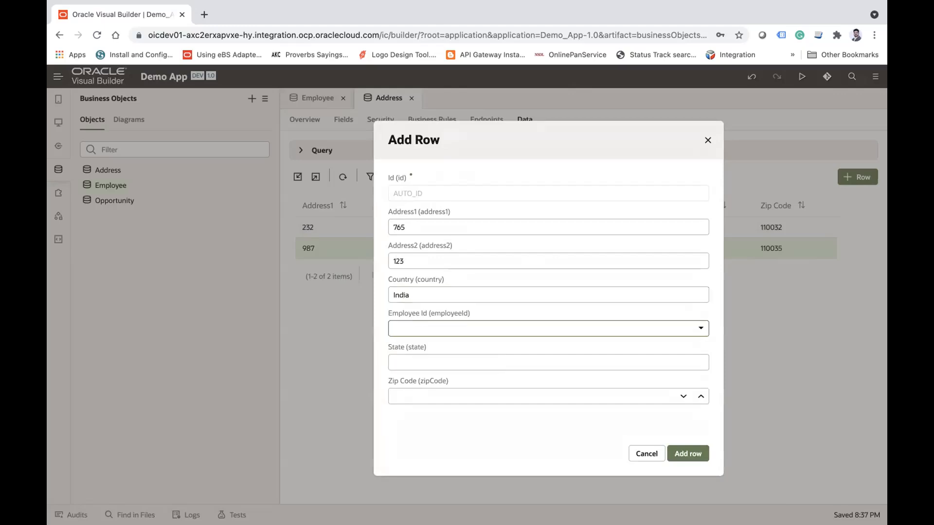
Step: Assign the second listed employee to the third row, set State to UP, enter the zip code and add the row
click(513, 323)
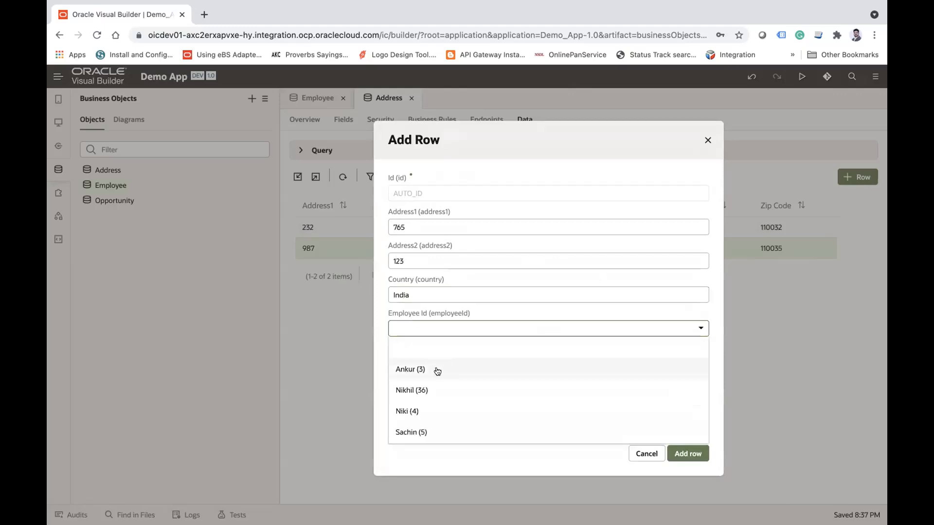
click(413, 391)
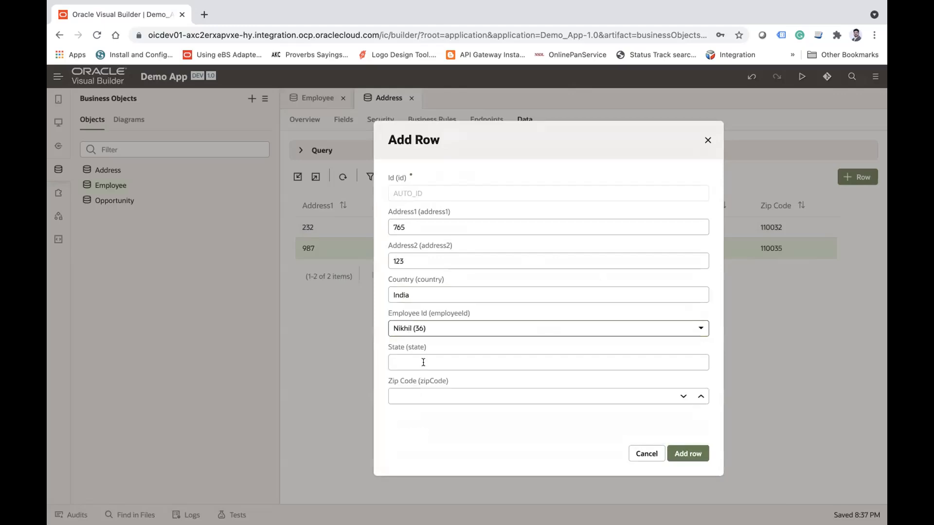
click(423, 362)
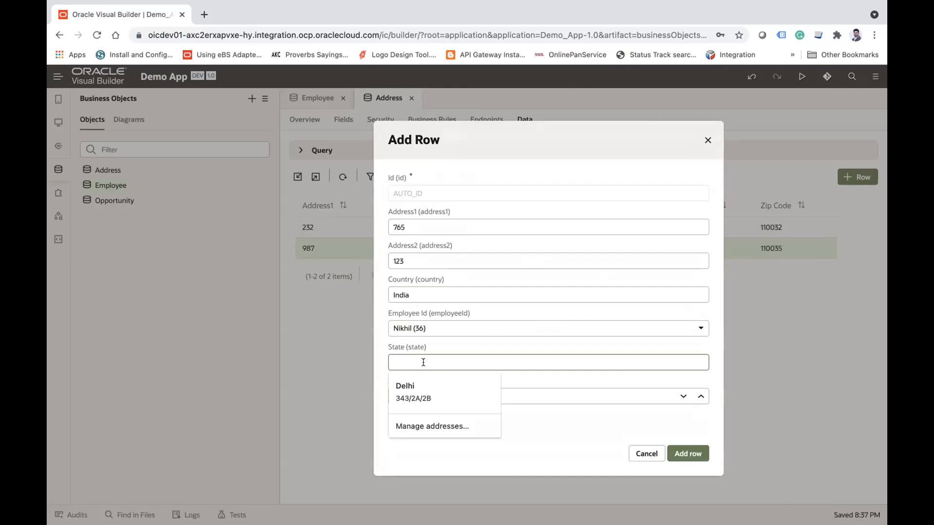
text(UP)
key(Tab)
text(11005)
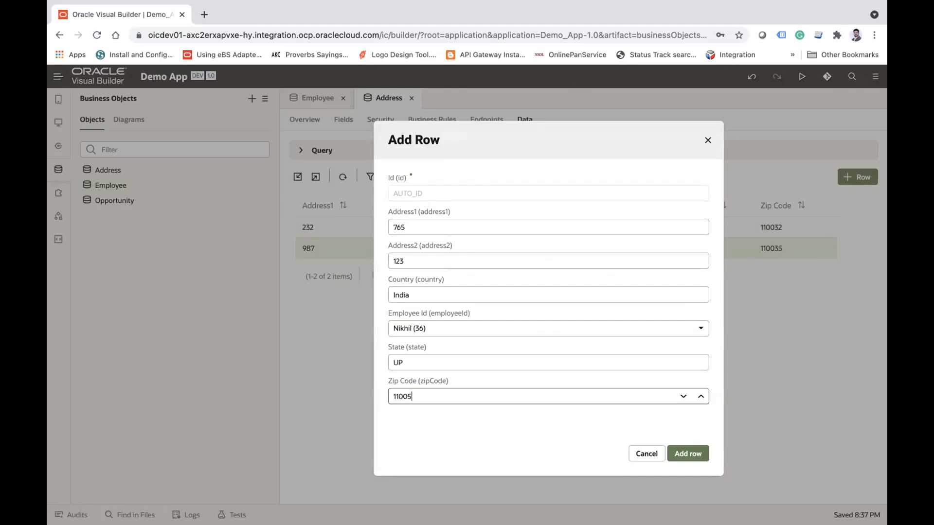
click(689, 454)
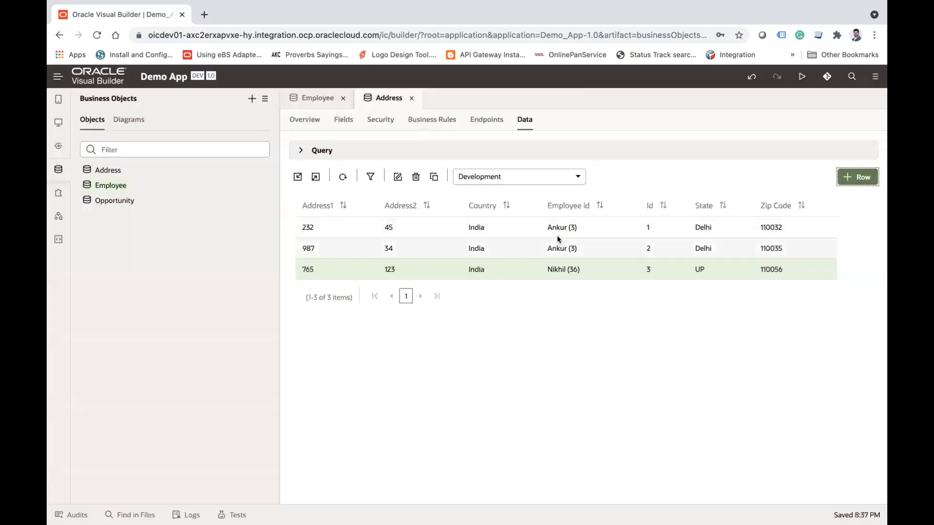
Step: Examine which employee each of the Address rows references
double_click(557, 227)
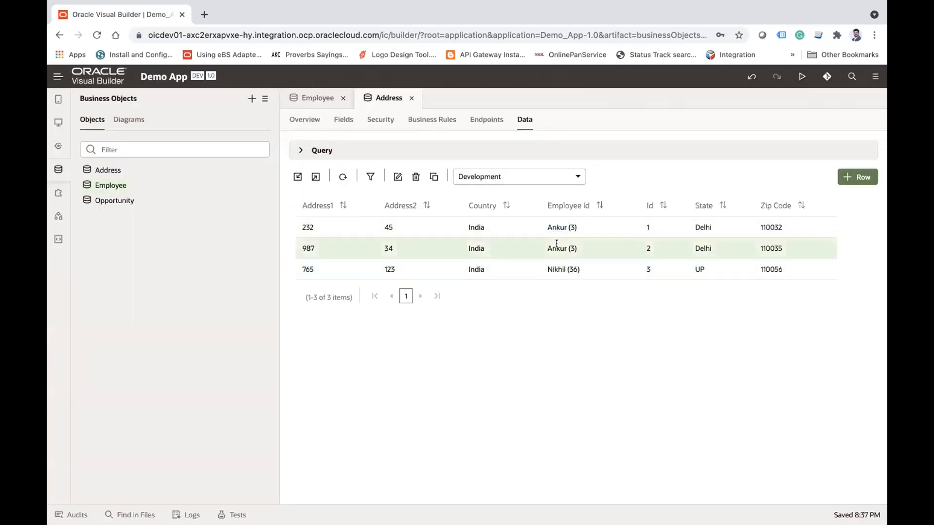
double_click(557, 248)
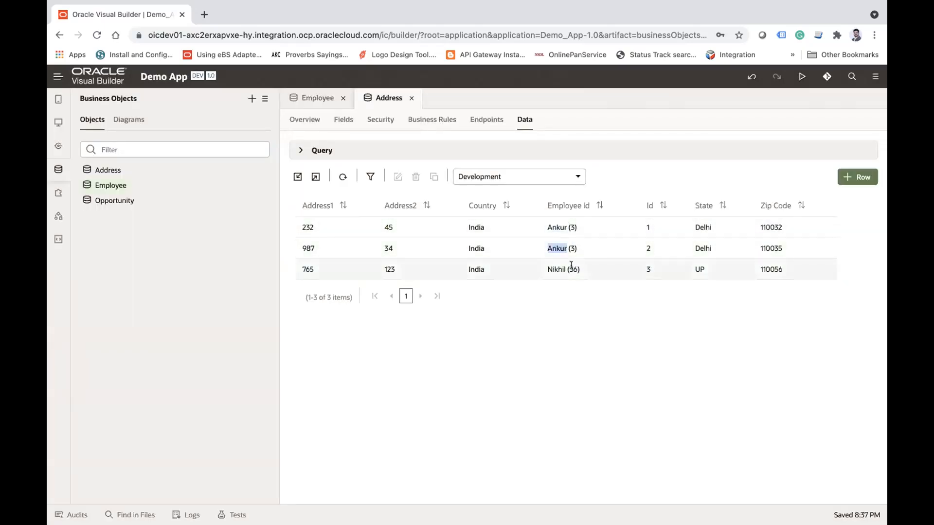
double_click(555, 227)
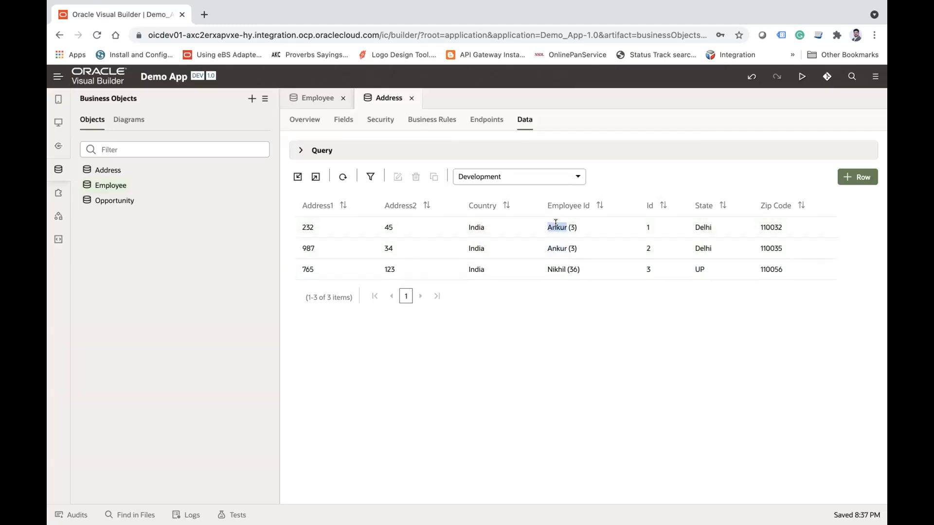
double_click(549, 246)
double_click(557, 268)
click(529, 314)
Step: Open the main-start page in the Page Designer, close the Employee and Address objects and collapse the Web Apps navigator
click(57, 124)
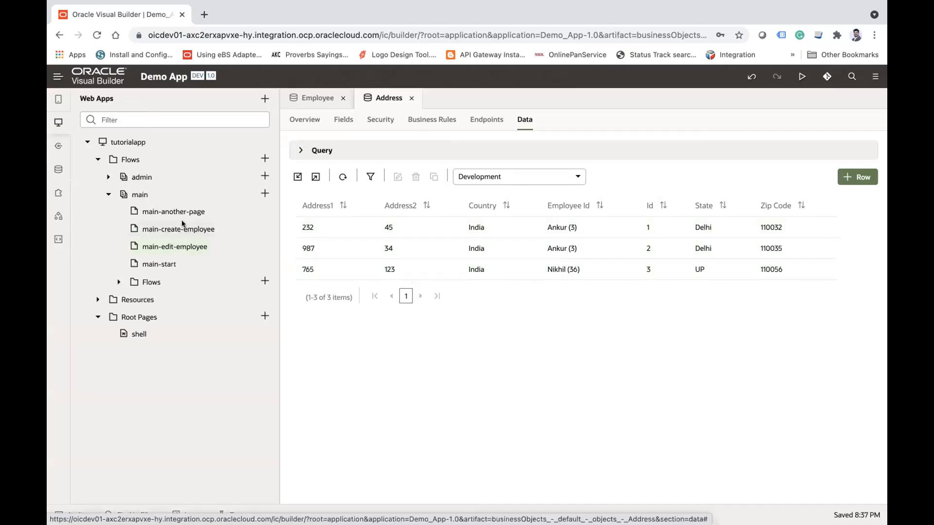
click(165, 265)
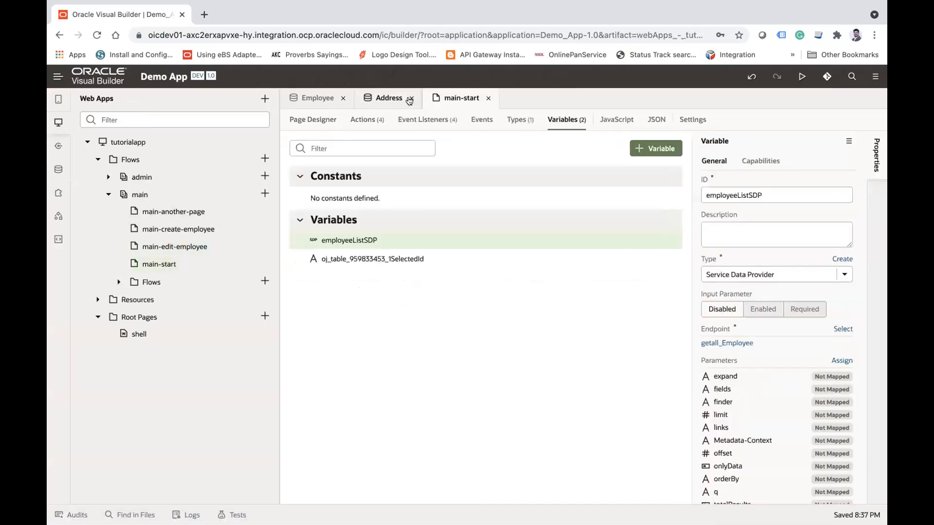
click(300, 122)
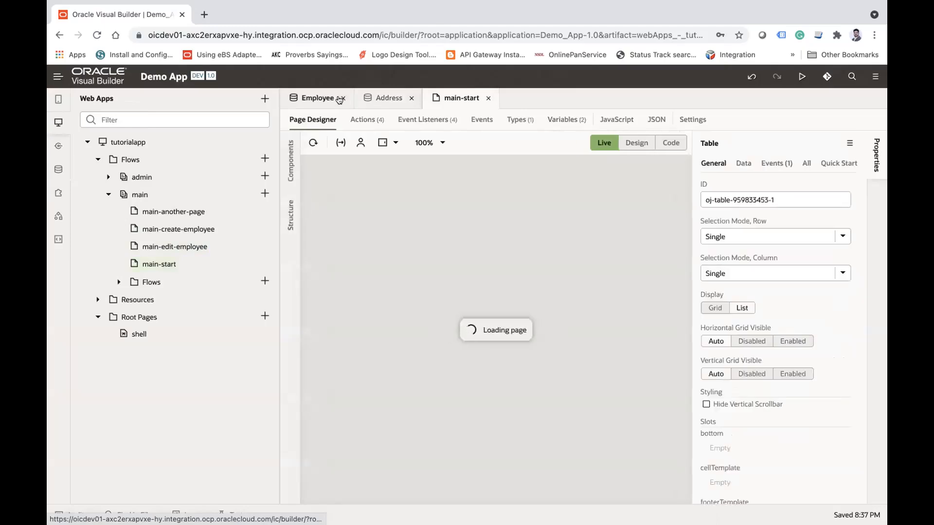
click(340, 99)
click(339, 99)
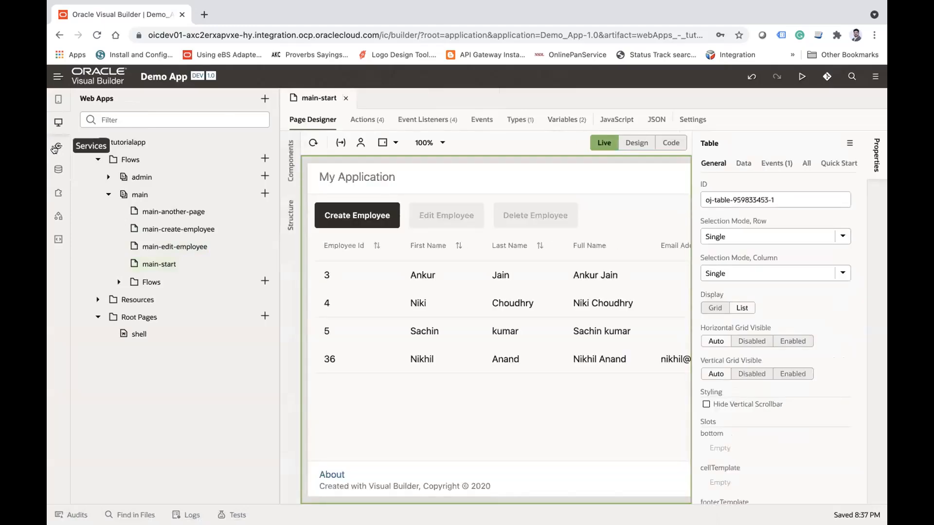
click(59, 124)
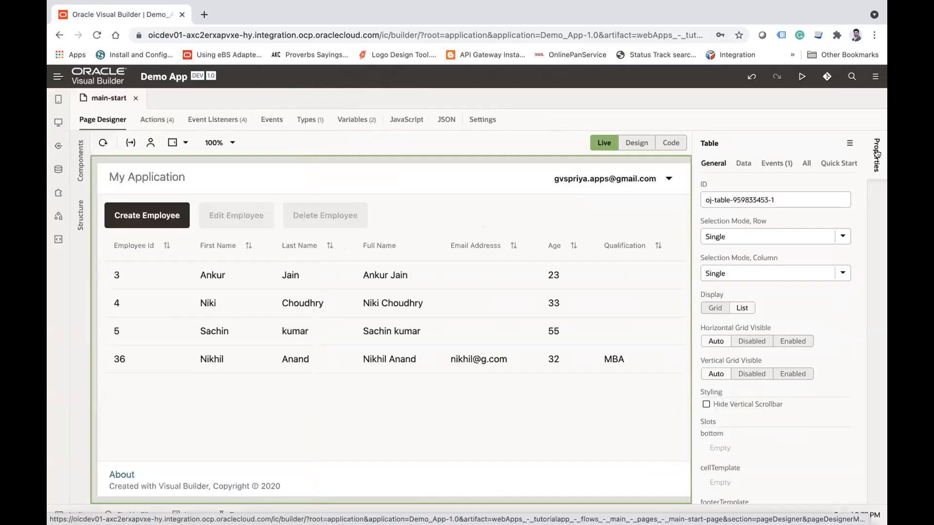
Step: Find the Heading component and add it directly below the employee table on the main-start page
click(220, 276)
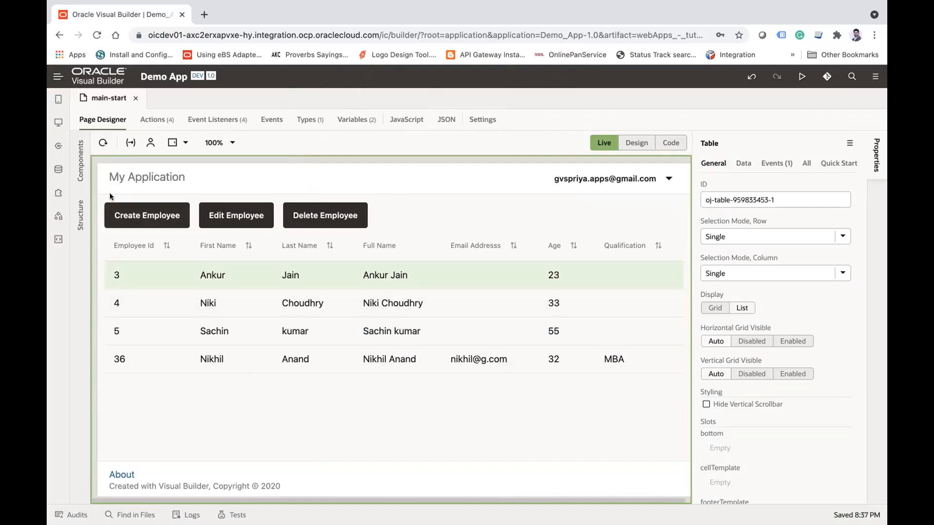
click(81, 160)
click(155, 141)
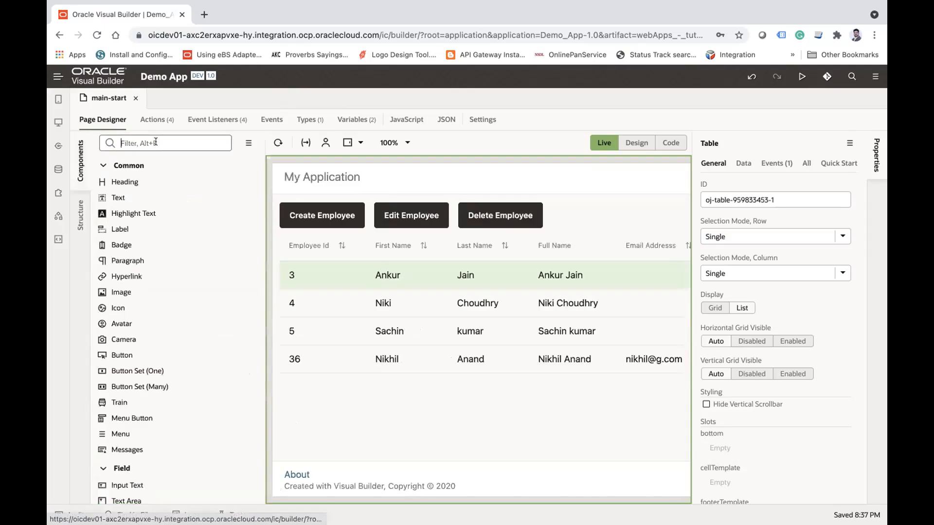
text(head)
drag(133, 181, 307, 397)
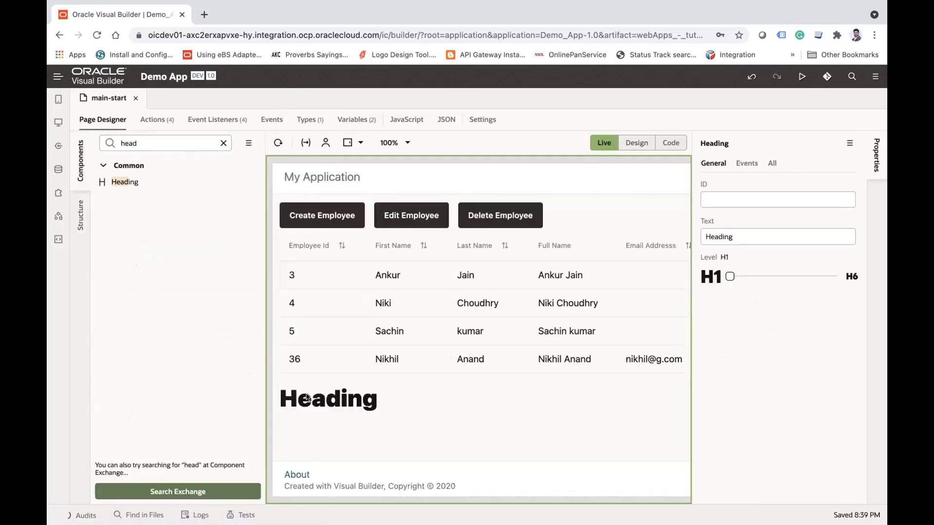
Step: Set the new heading's text to "Address of an employee" and its level to H5
double_click(730, 237)
text(Address)
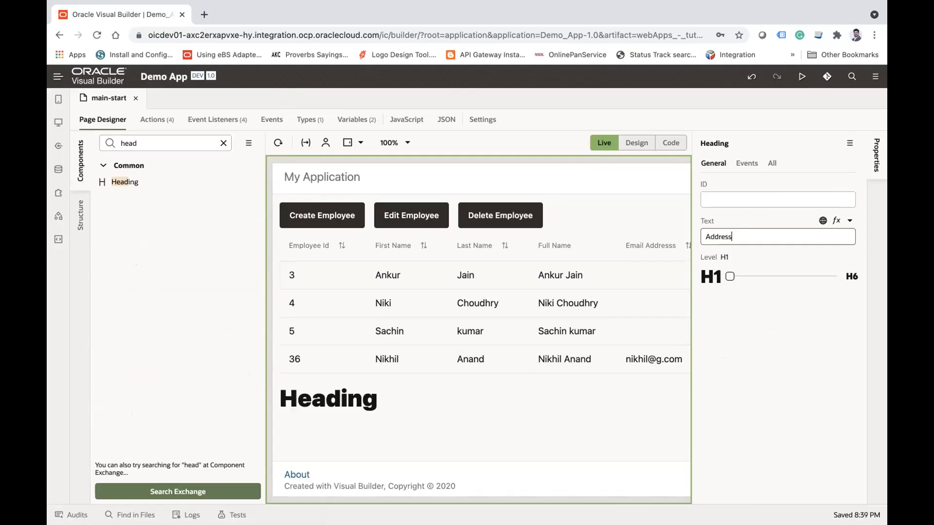
text( of an employee)
key(Return)
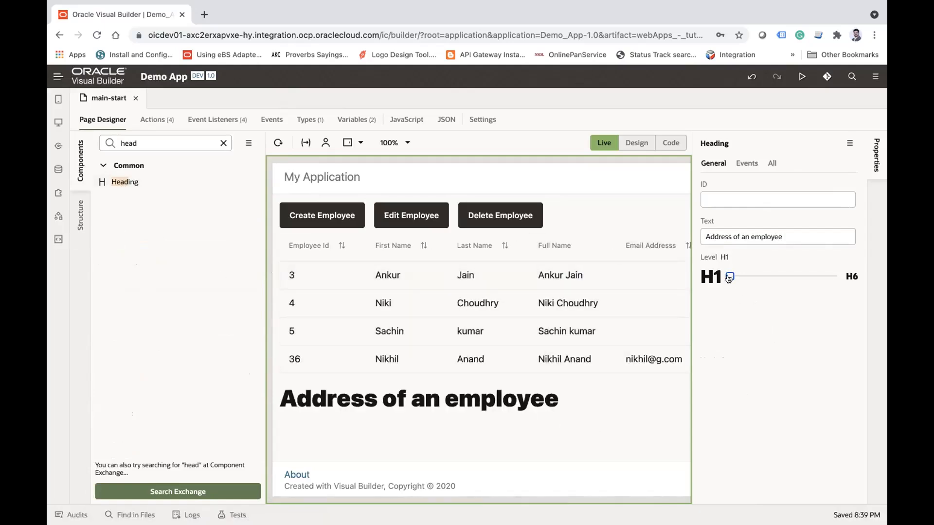
drag(734, 278, 815, 276)
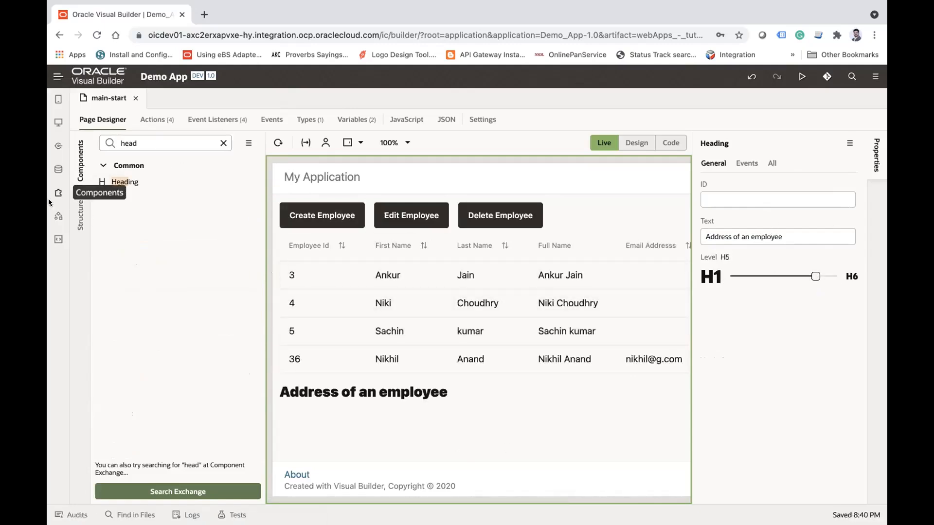
Step: Find the Table component, place it beneath the address heading and collapse the component palette
double_click(169, 132)
text(tab)
drag(141, 180, 287, 422)
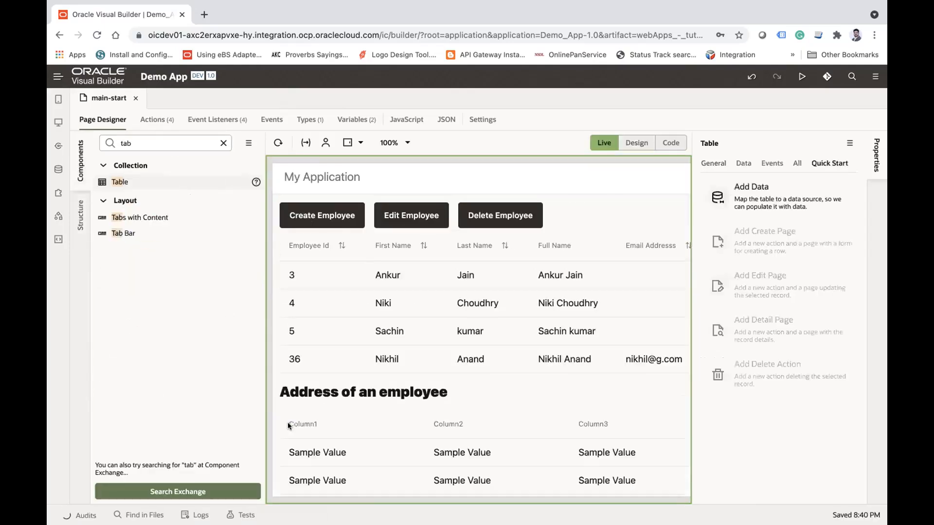
click(75, 161)
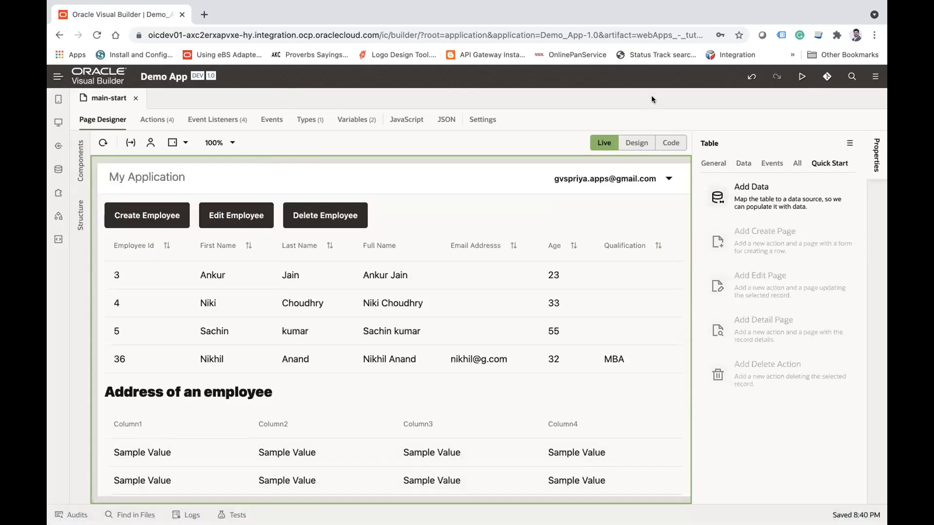
Step: Switch the page to Design mode and start adding data to the new table with the Address business object as source
click(635, 143)
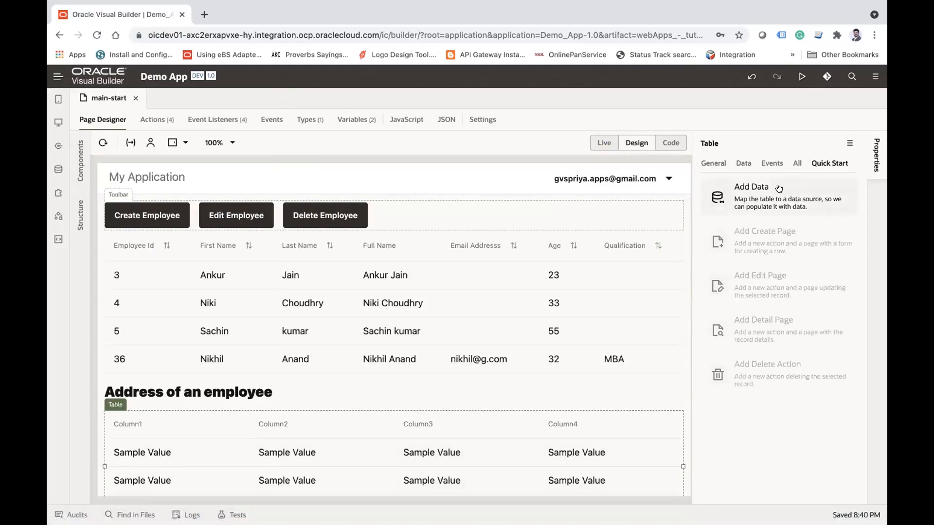
click(778, 189)
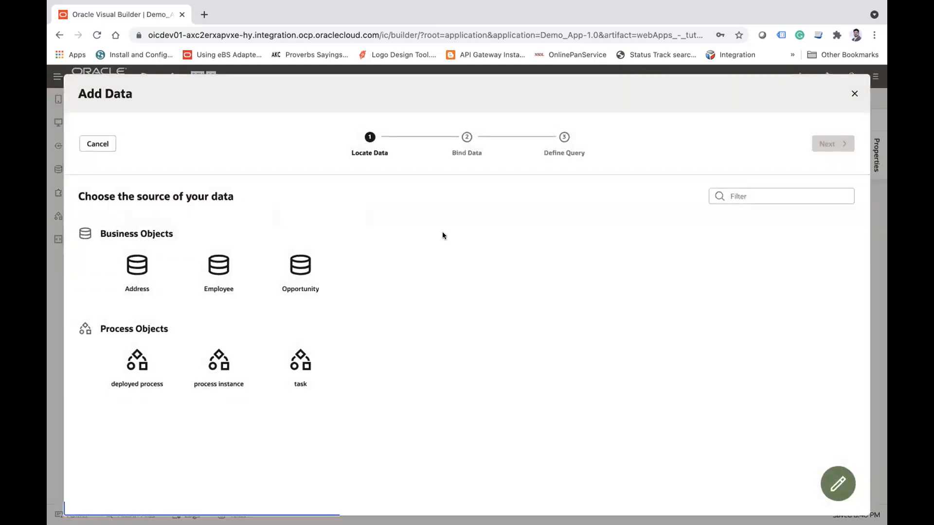
click(144, 274)
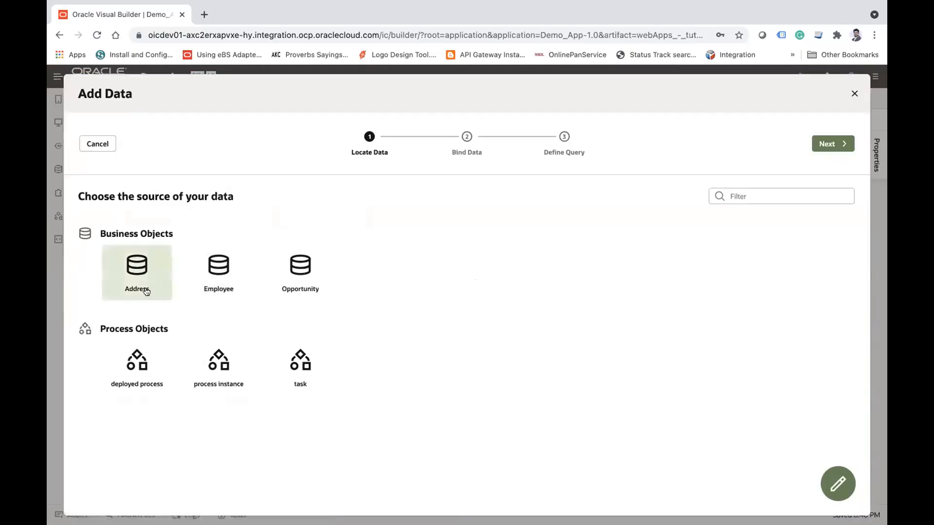
click(827, 144)
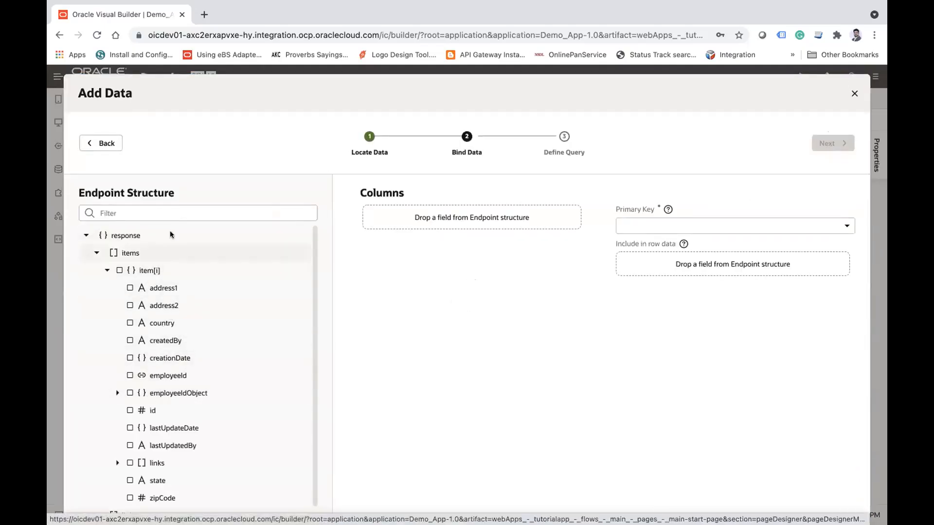
Step: Bind address1, address2, country, state and zipCode as the table's columns and proceed to the query definition
click(130, 287)
click(129, 306)
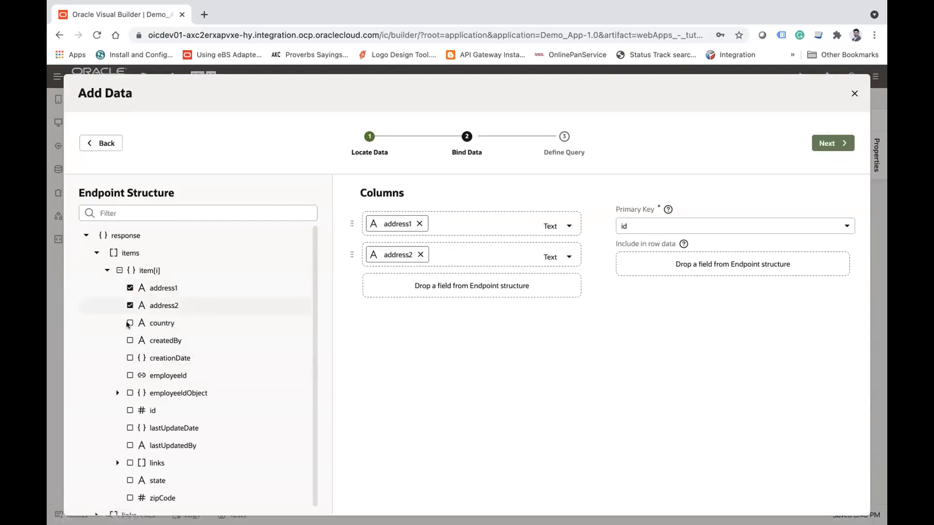
click(129, 323)
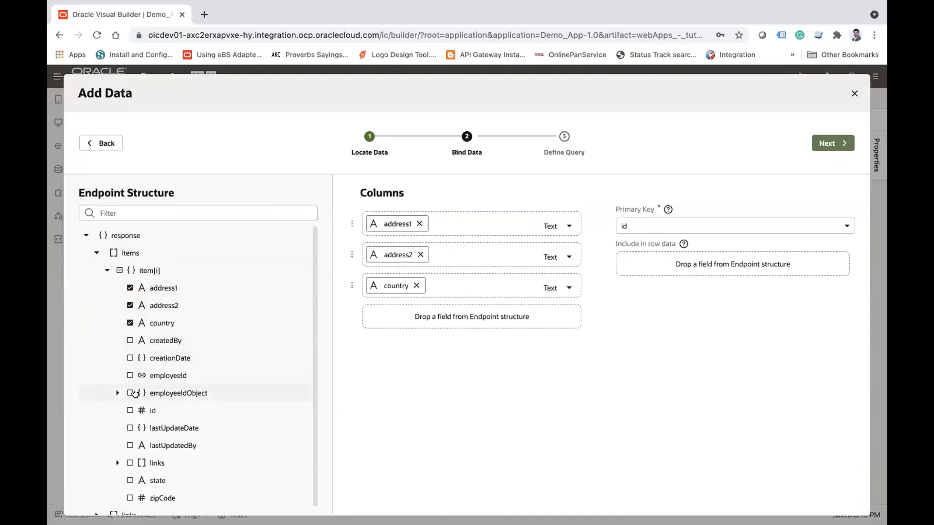
click(129, 481)
click(129, 498)
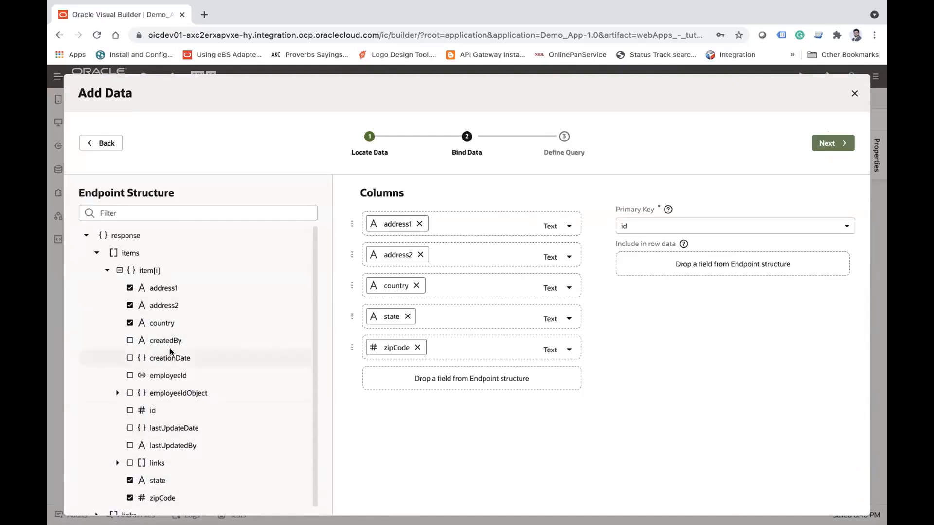
click(831, 144)
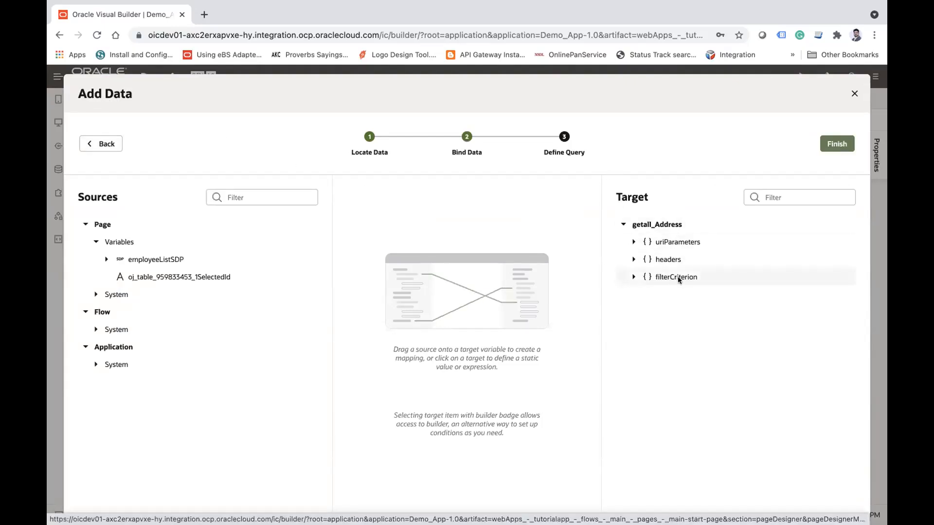
click(106, 142)
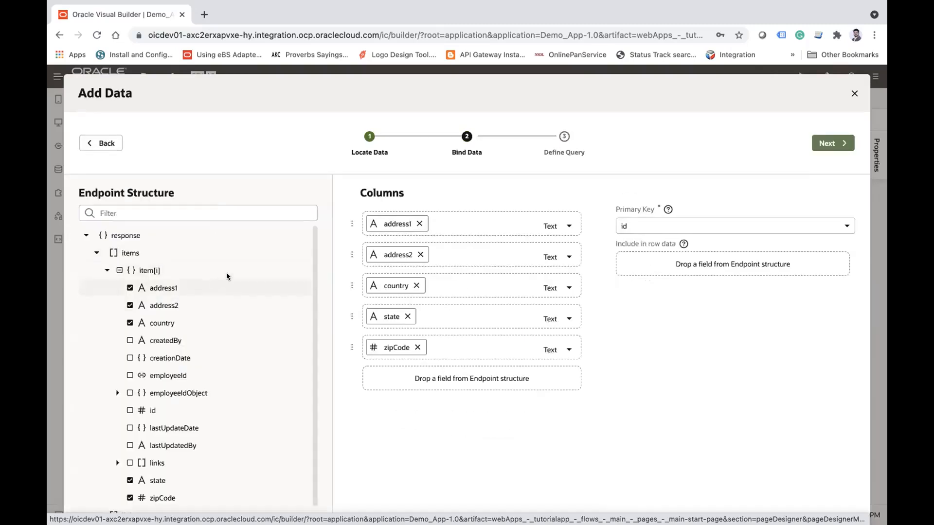
click(829, 143)
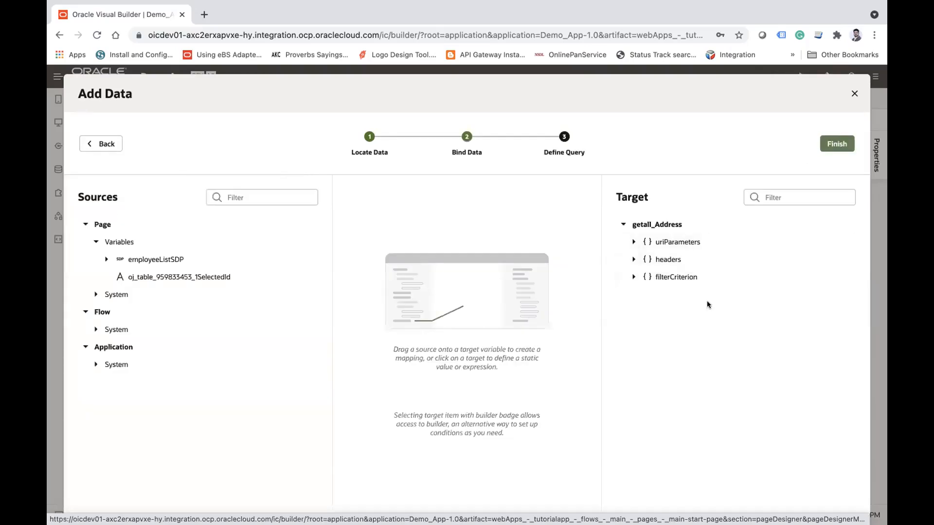
Step: Add a filterCriterion condition to the Address query requiring employeeId equals ($eq) 000
click(682, 282)
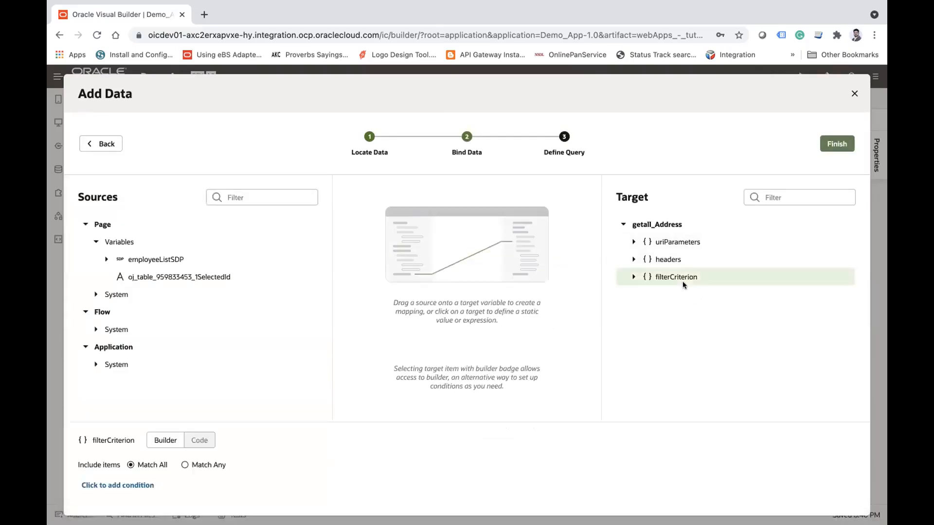
click(632, 275)
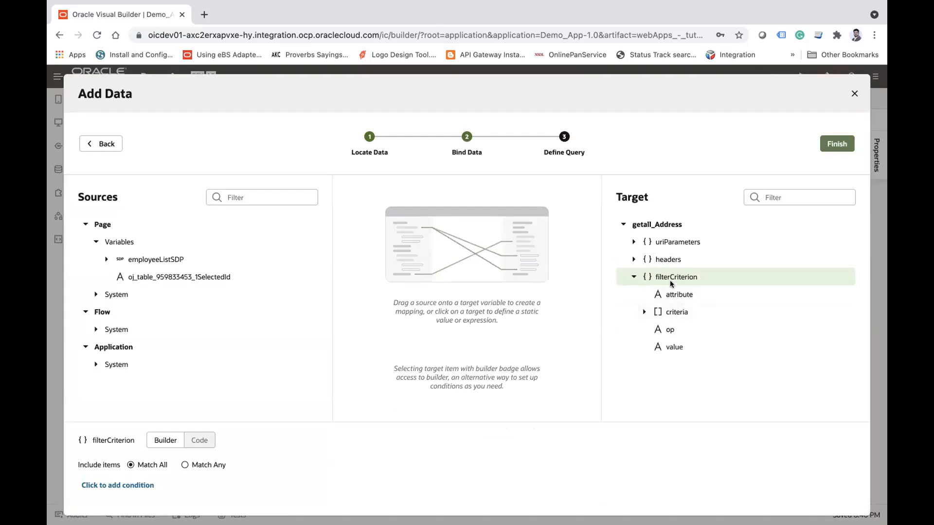
click(115, 485)
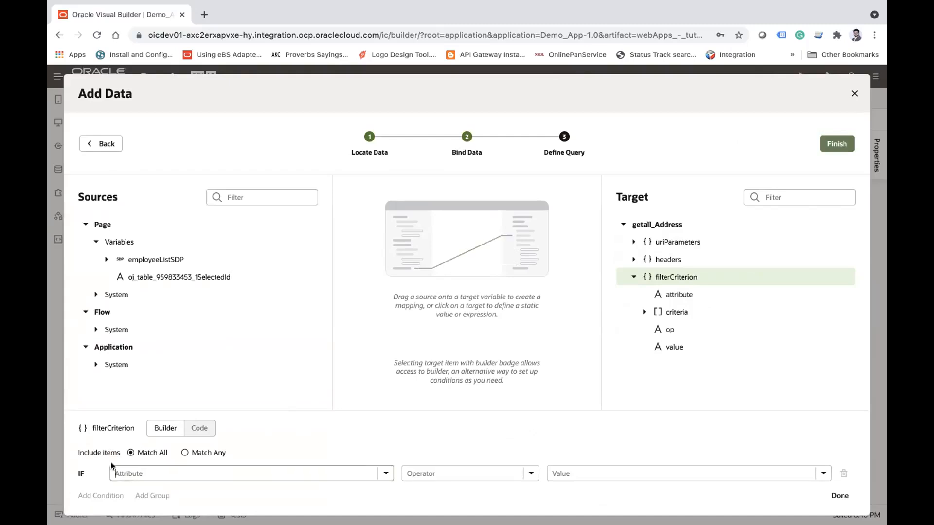
click(386, 473)
scroll(208, 350, down, 1)
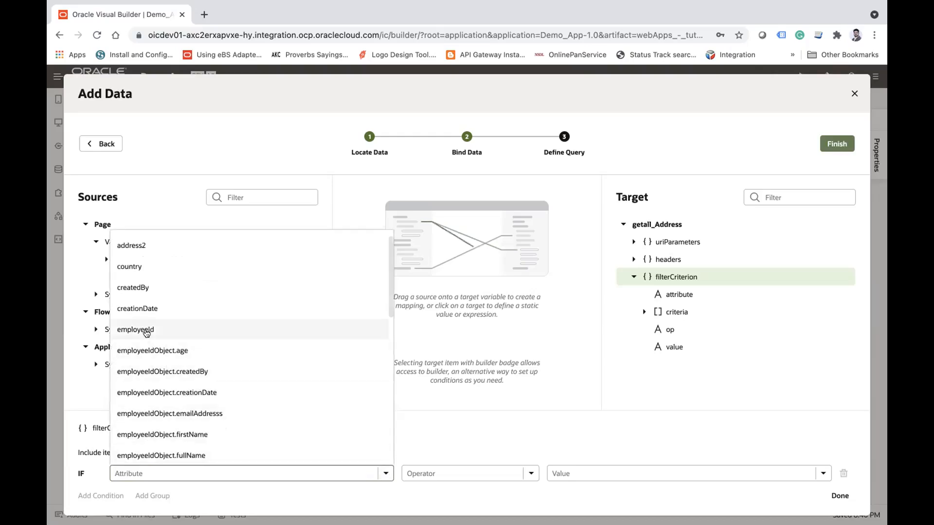
click(144, 329)
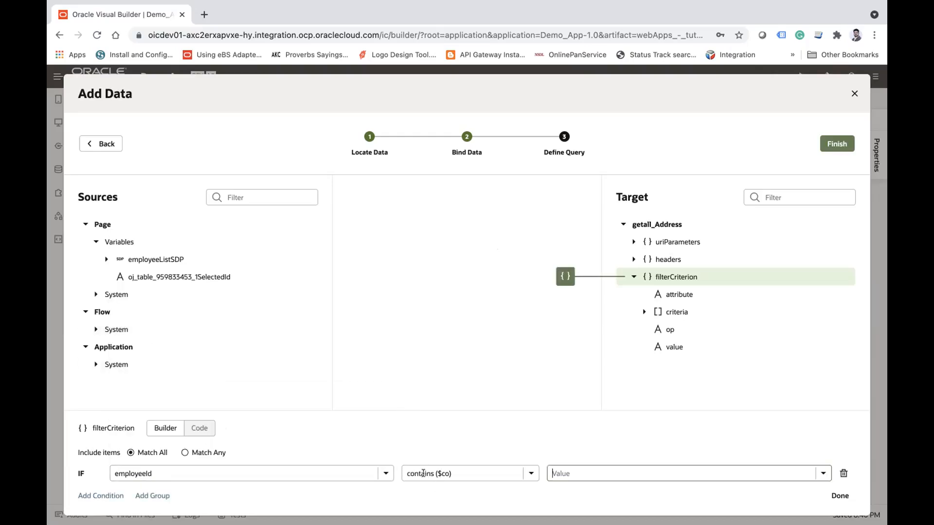
click(531, 474)
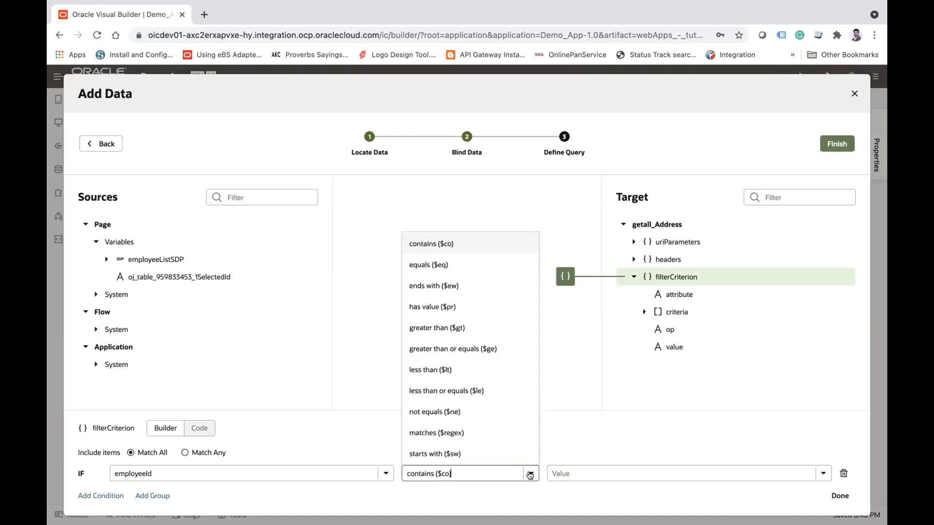
click(440, 263)
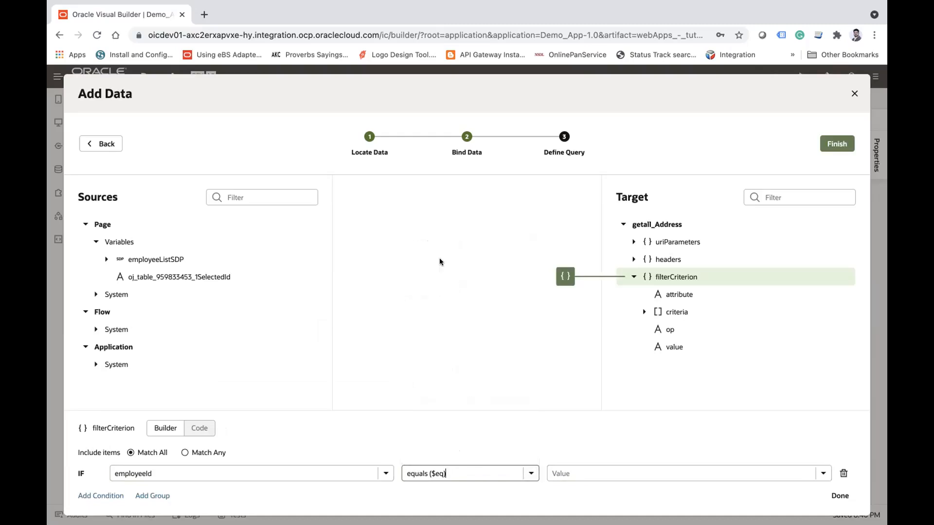
click(574, 473)
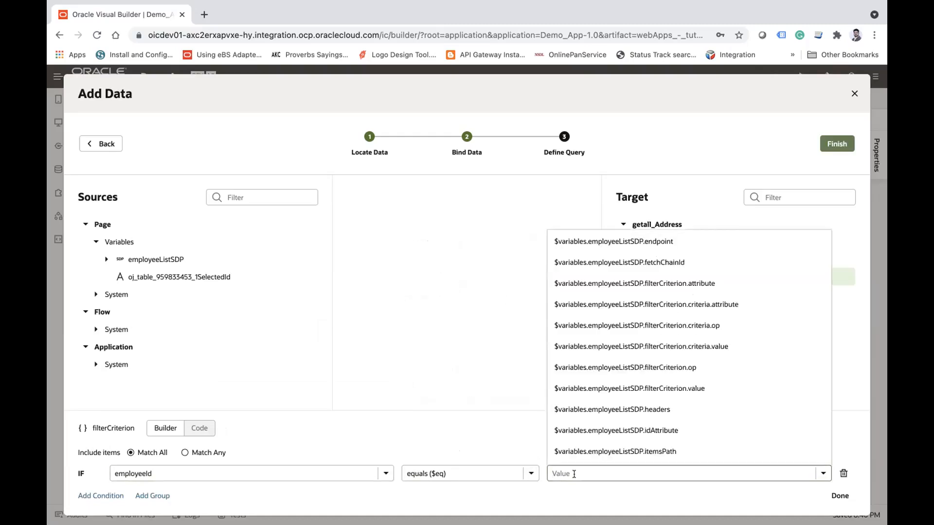
text(000)
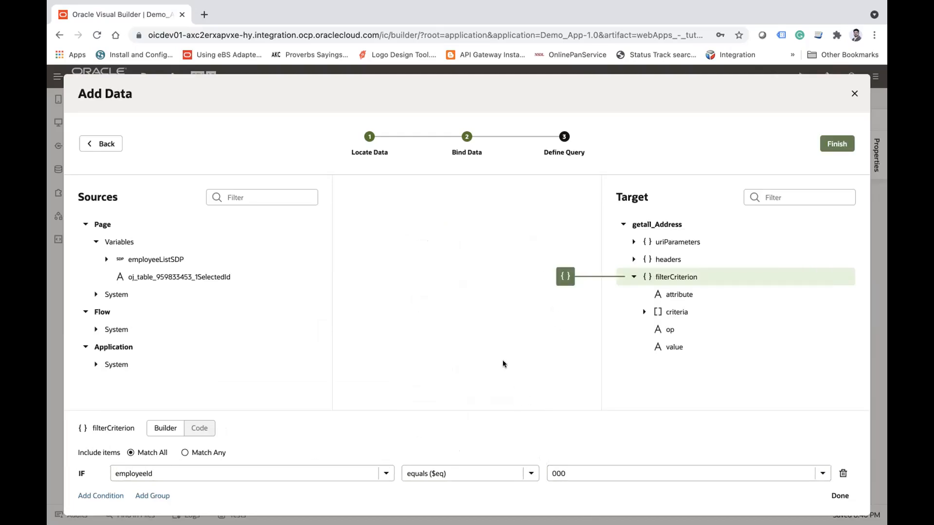
Step: Review the filter condition's attribute and value, and finish adding the data to the address table
double_click(166, 473)
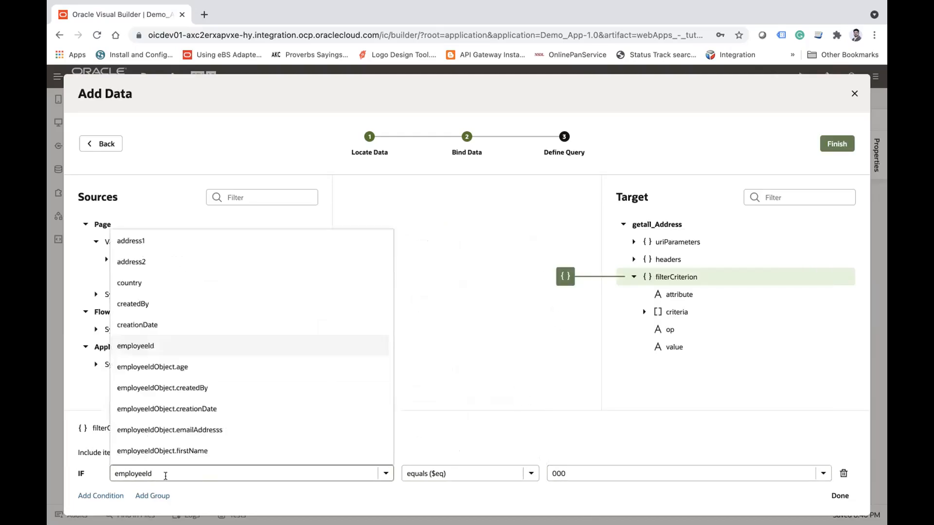
double_click(576, 468)
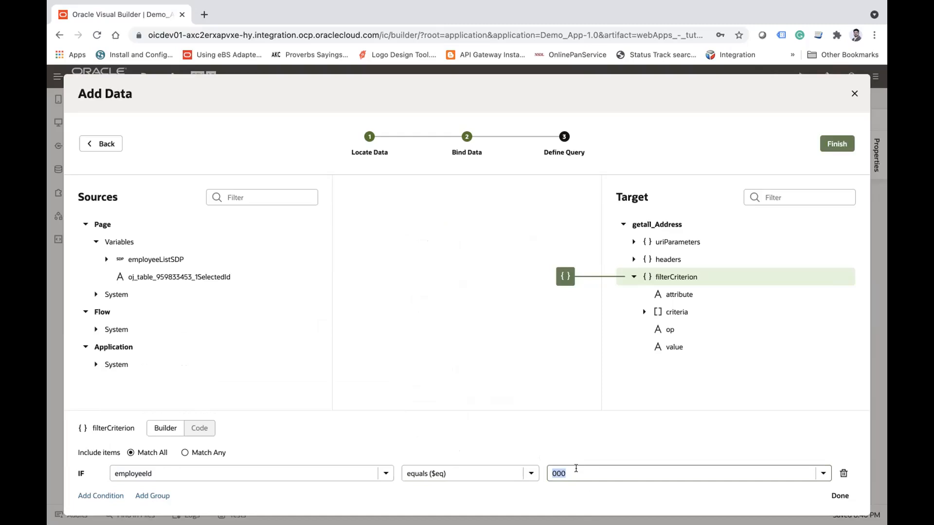
double_click(174, 474)
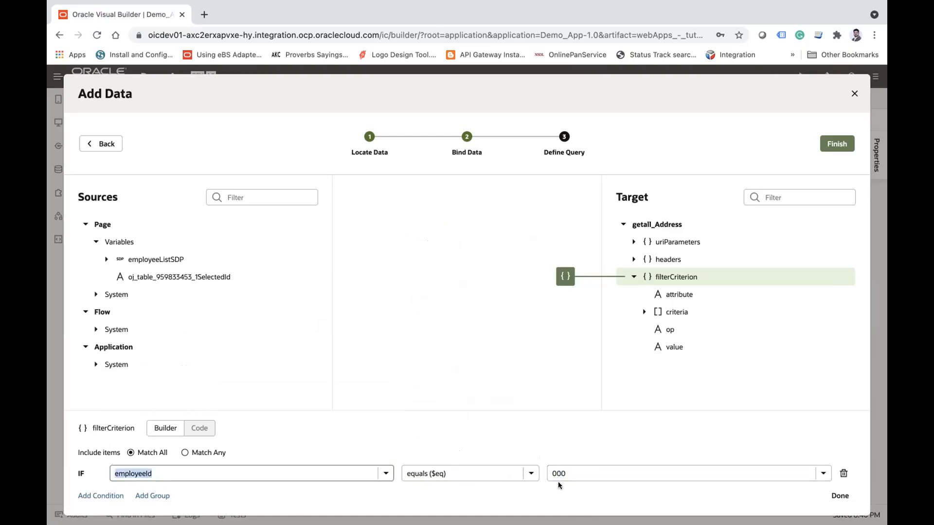
double_click(582, 472)
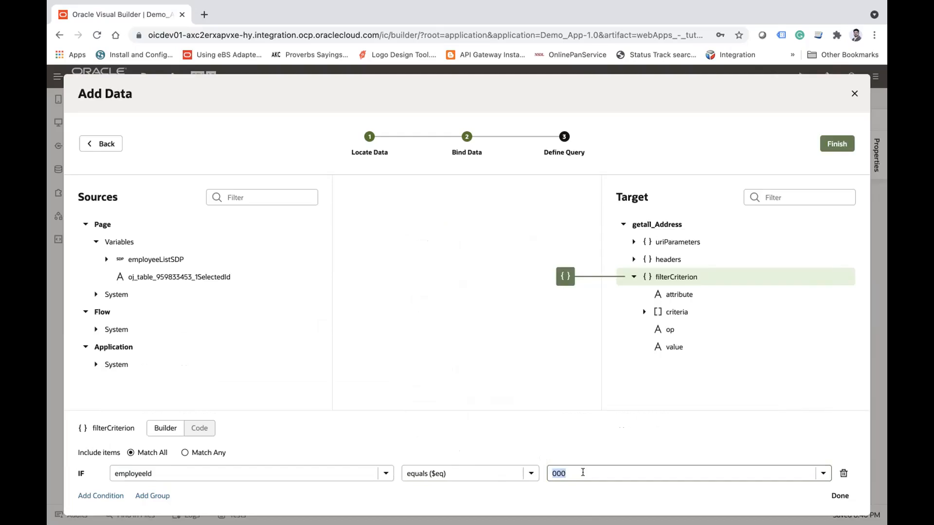
click(580, 459)
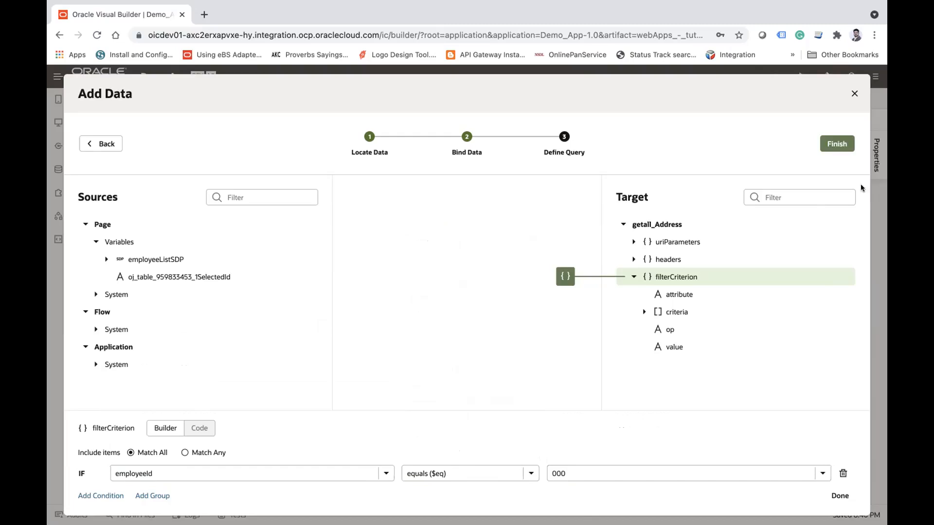
click(838, 144)
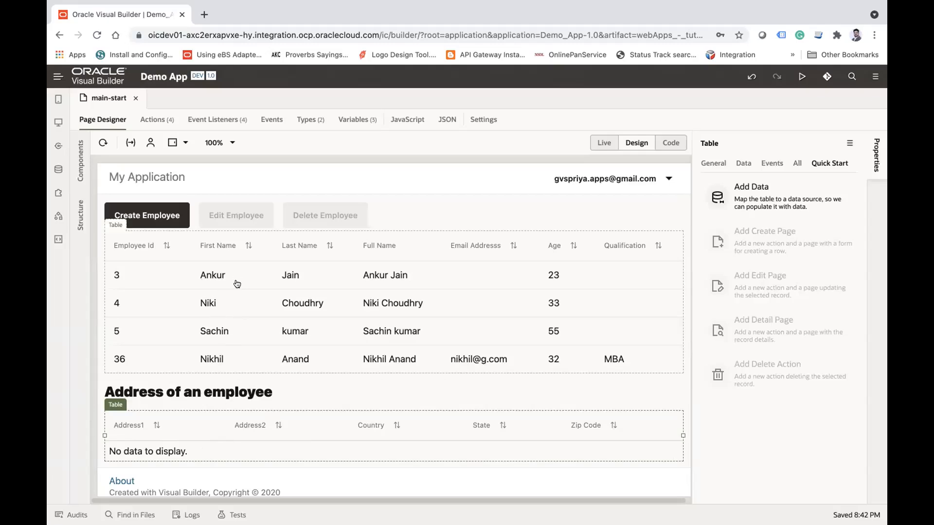
Step: Select the employee table and show its configured events
click(208, 299)
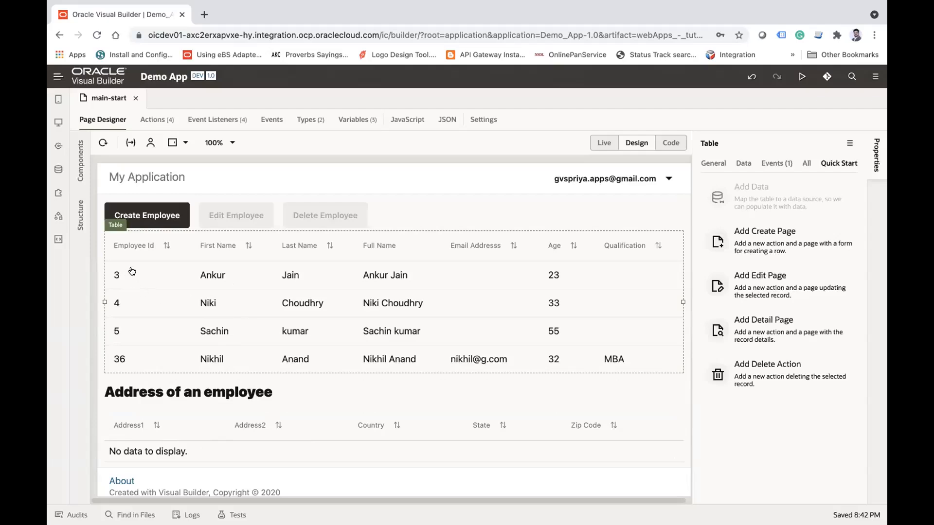
click(777, 166)
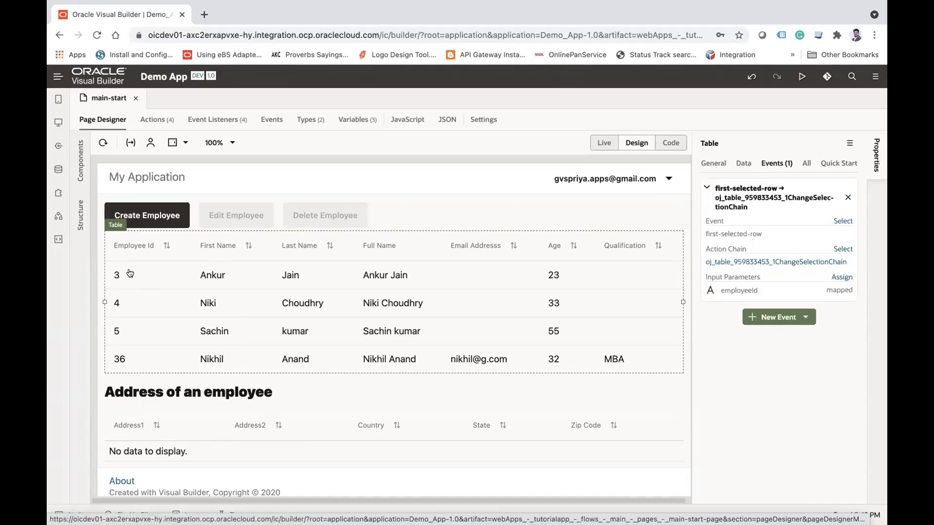
Step: Test selecting the first employee row in the live page, and return the page to design mode
click(603, 143)
click(286, 268)
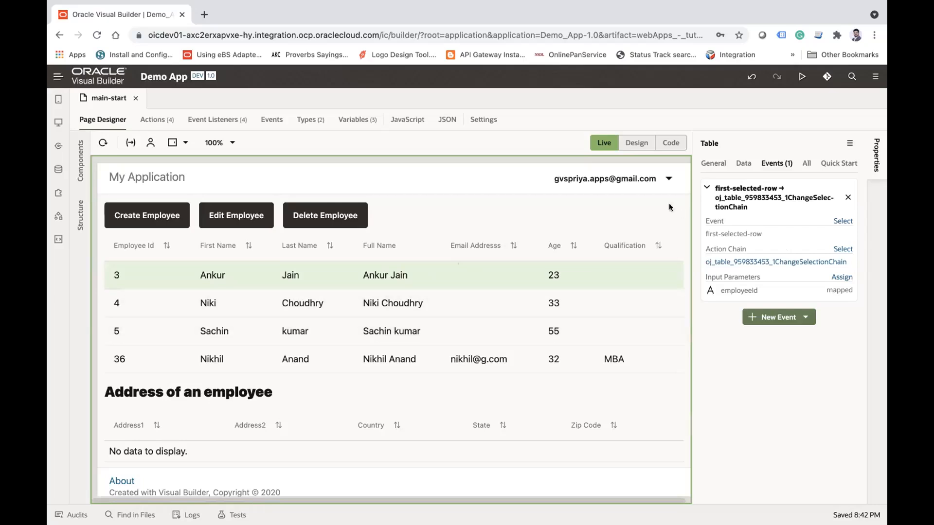
click(634, 144)
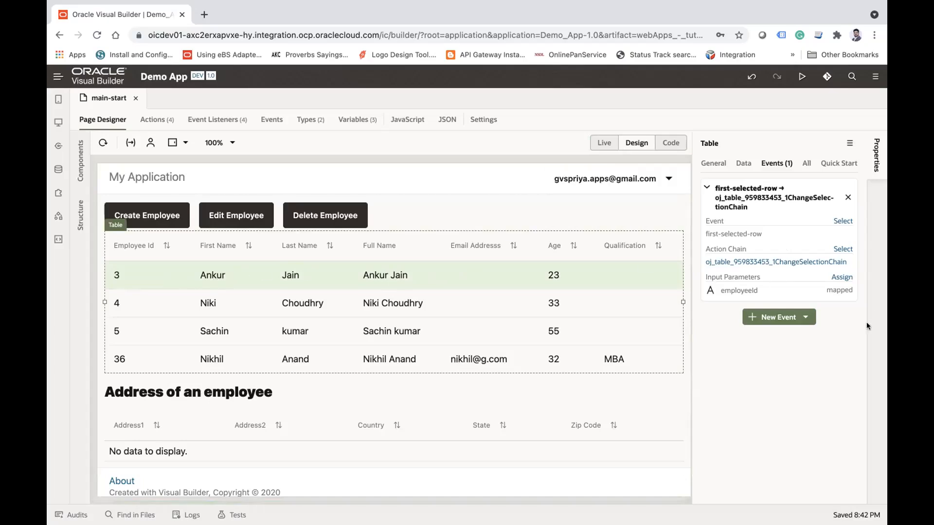
Step: Add a quick-start 'first-selected-row' event to the employee table and open its TableFirstSelectedRowChangeChain from the page's action chains
click(809, 320)
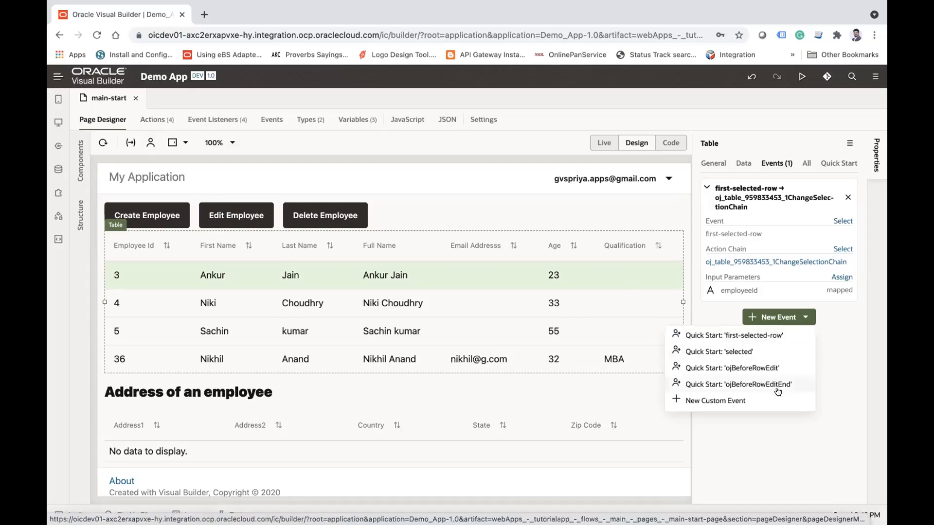
click(743, 336)
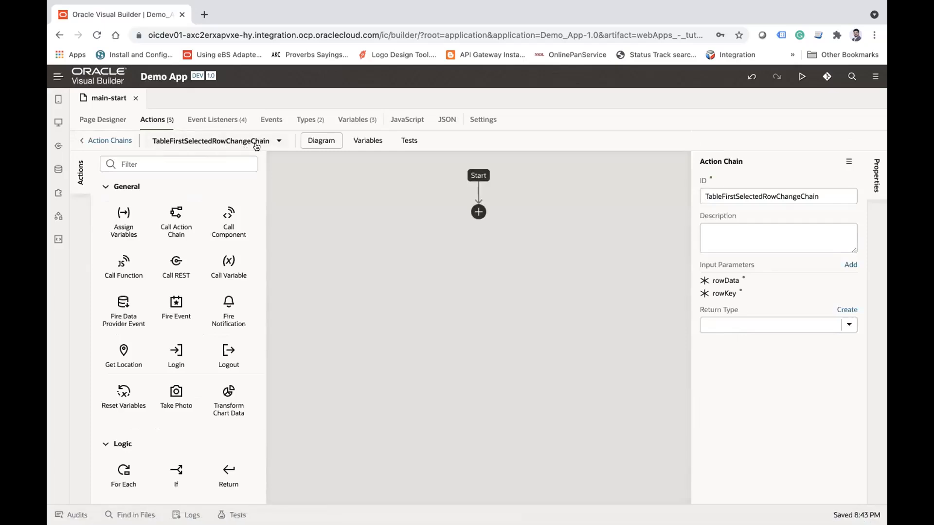
click(90, 140)
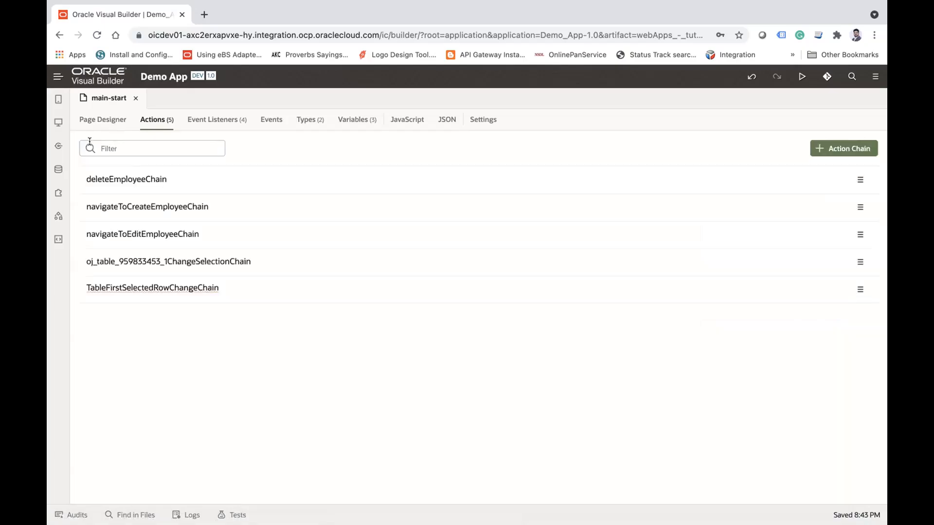
mouse_move(102, 289)
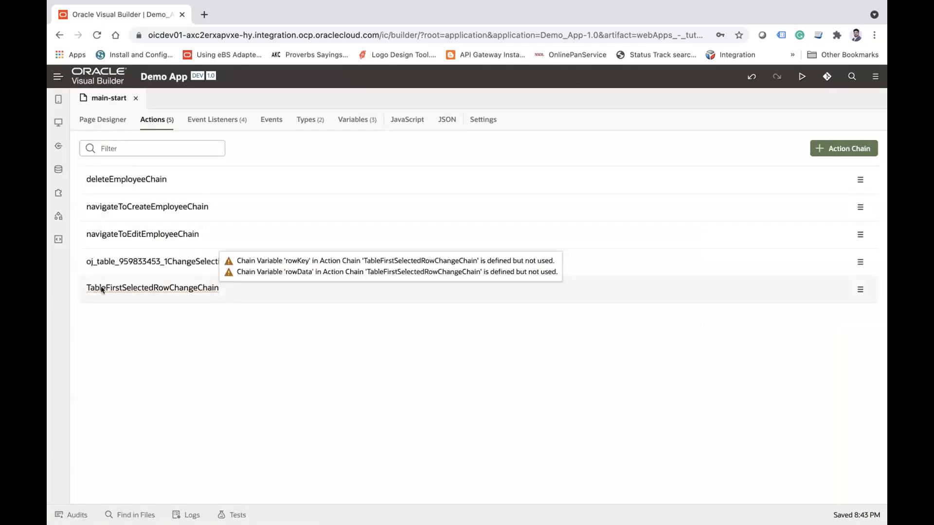
click(156, 287)
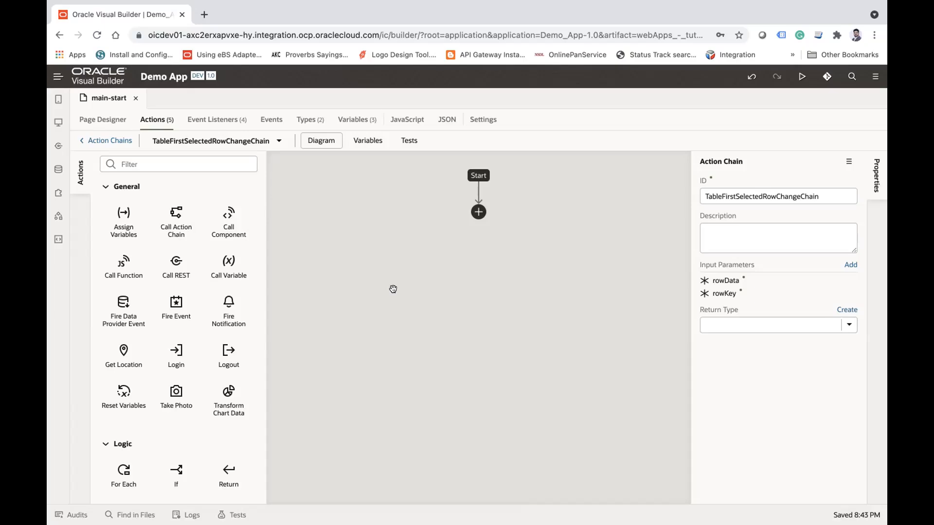
Step: Examine the actions available for the chain, the employee table's configured events, and the event types offered for the table
scroll(137, 375, down, 6)
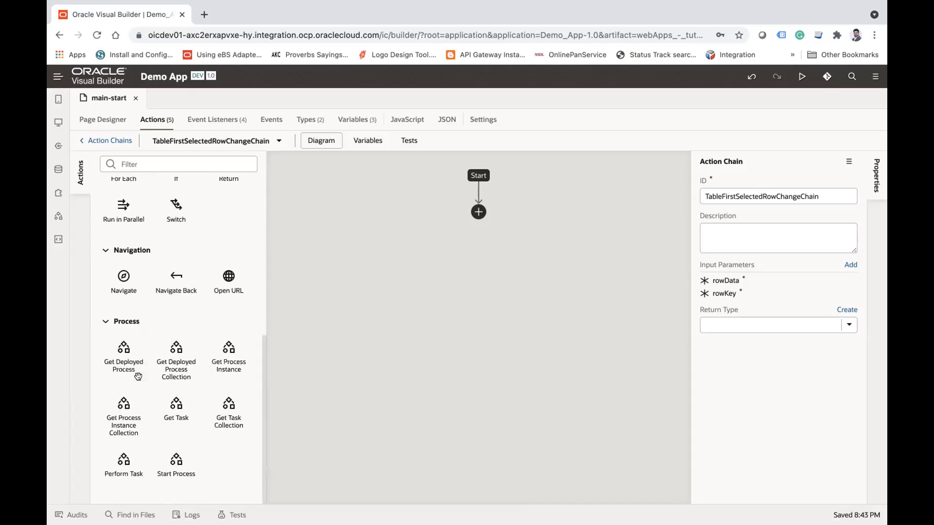
scroll(137, 376, up, 6)
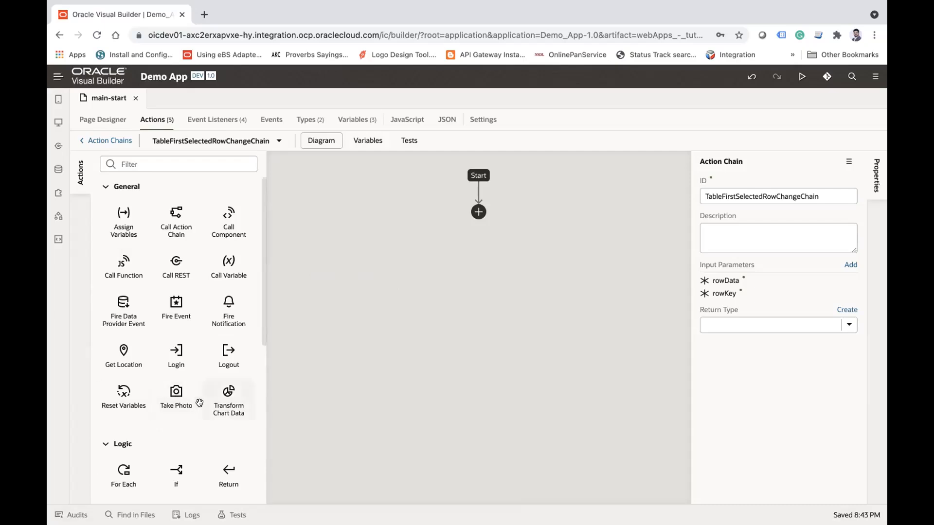
scroll(199, 403, down, 6)
scroll(199, 402, up, 6)
click(107, 140)
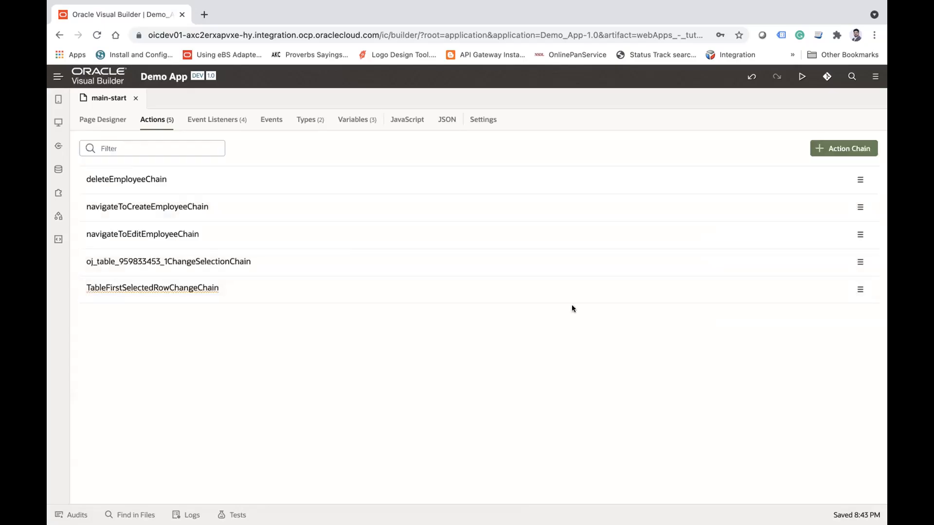
click(101, 119)
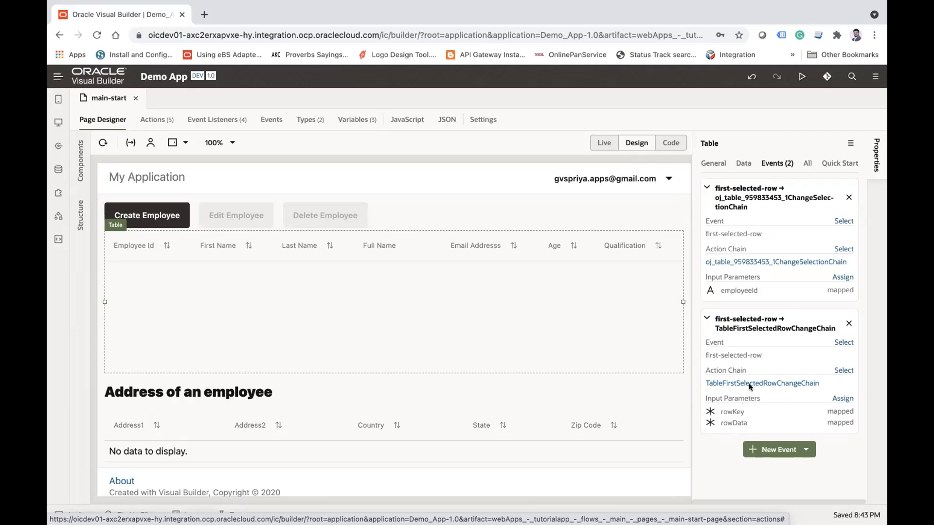
click(786, 449)
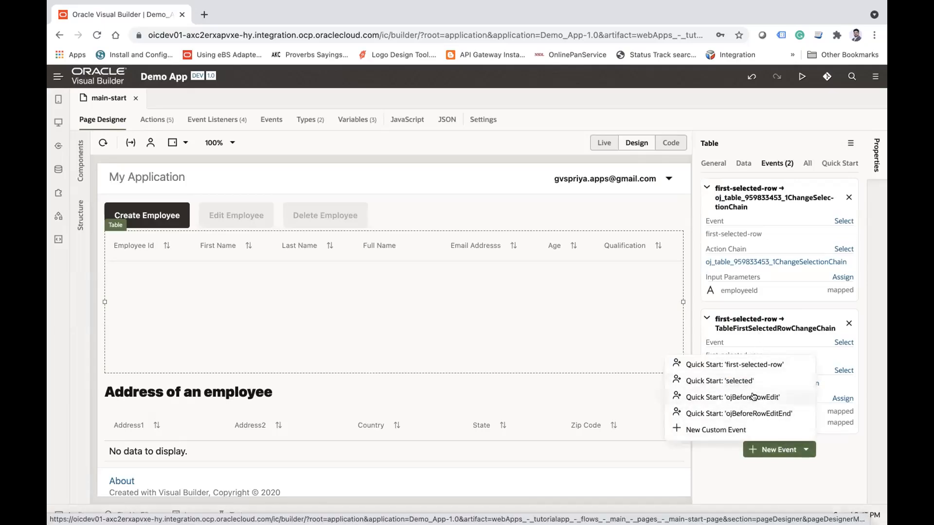
click(729, 465)
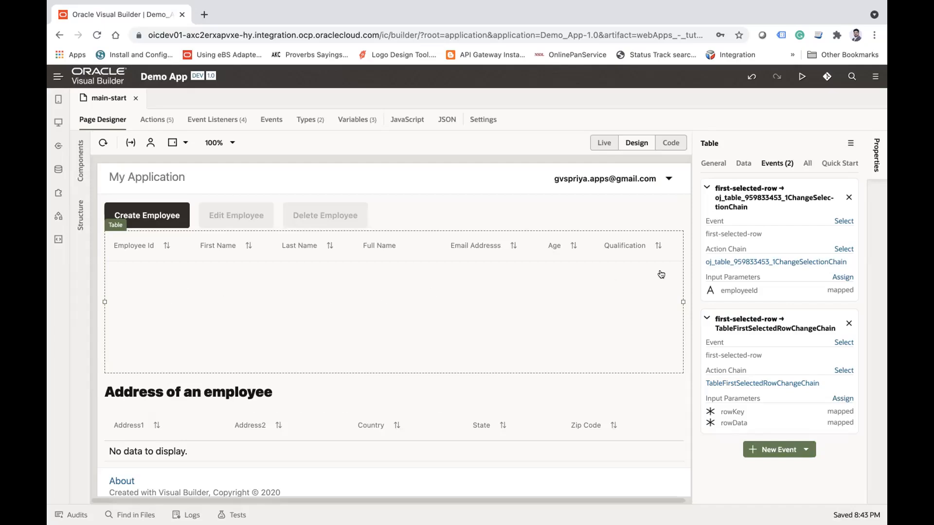
click(103, 142)
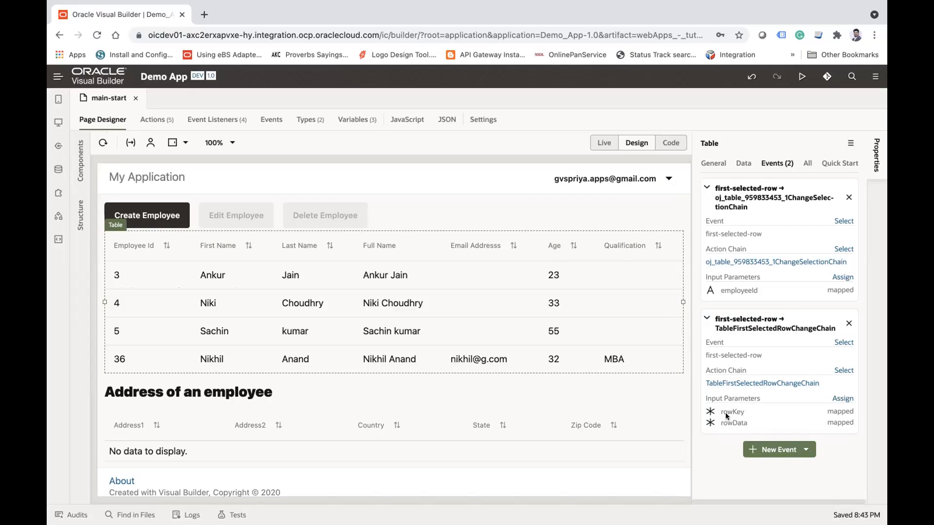
Step: Add an Assign Variables action after Start in TableFirstSelectedRowChangeChain and select it
click(768, 382)
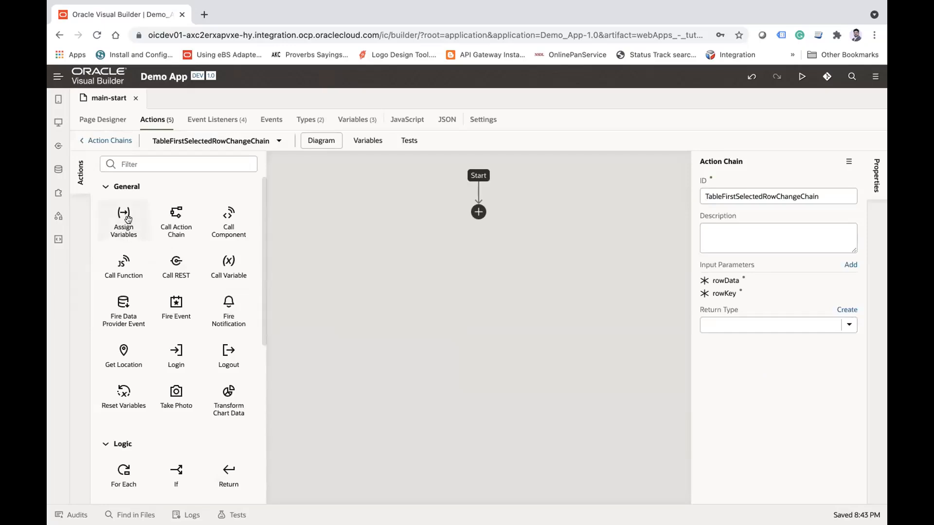
drag(128, 220, 485, 214)
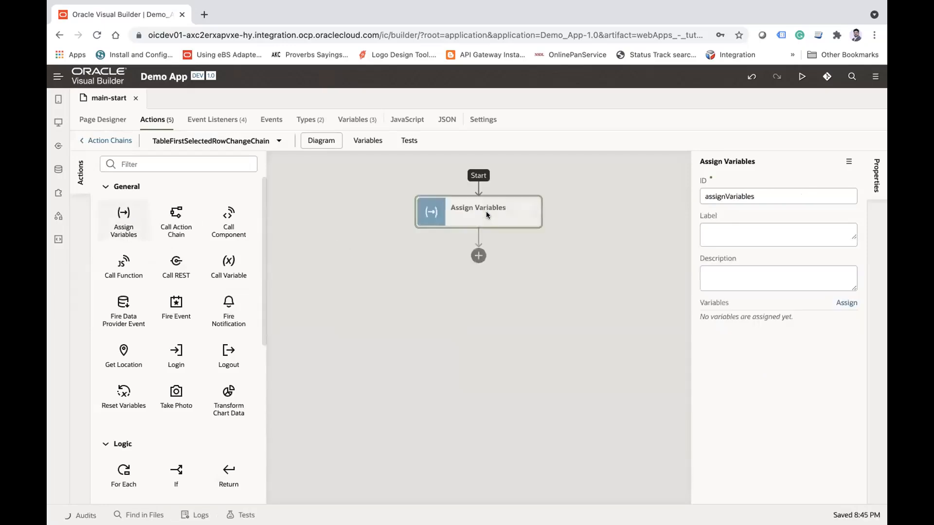
click(427, 290)
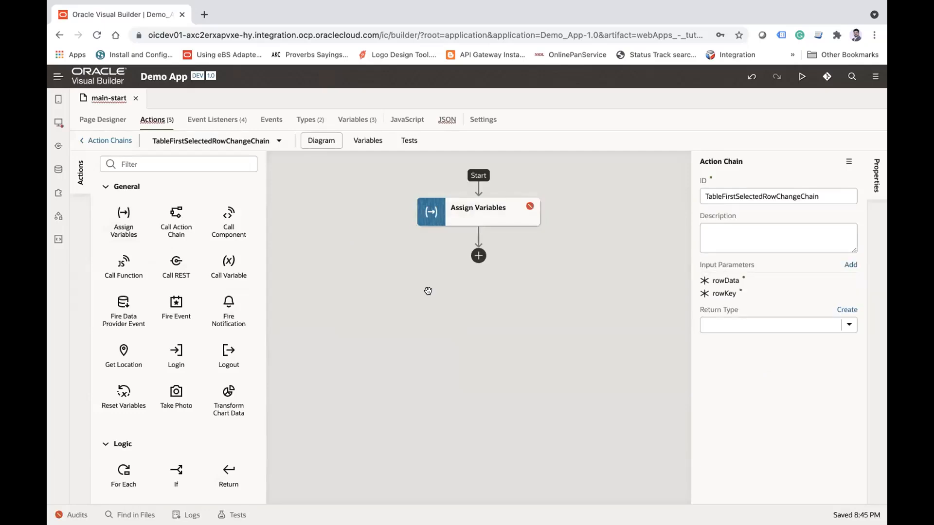
click(473, 221)
click(762, 193)
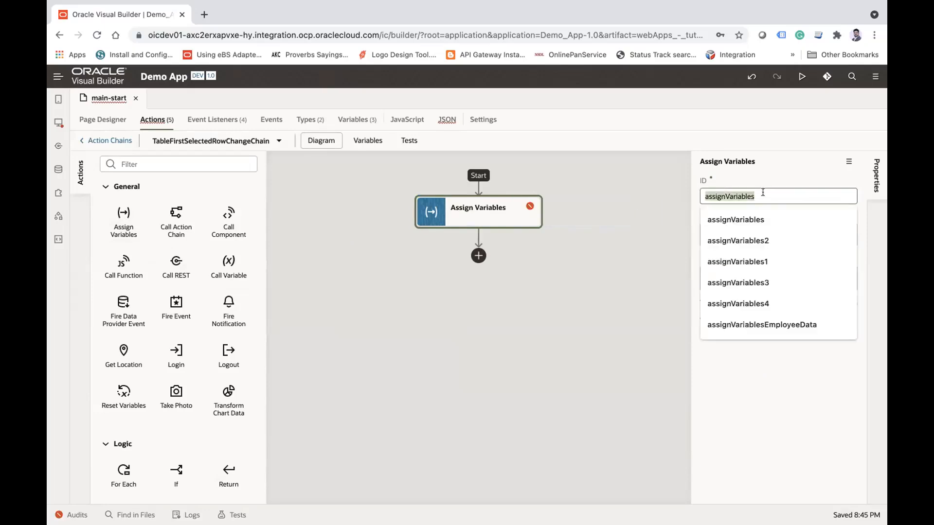
click(587, 346)
click(478, 209)
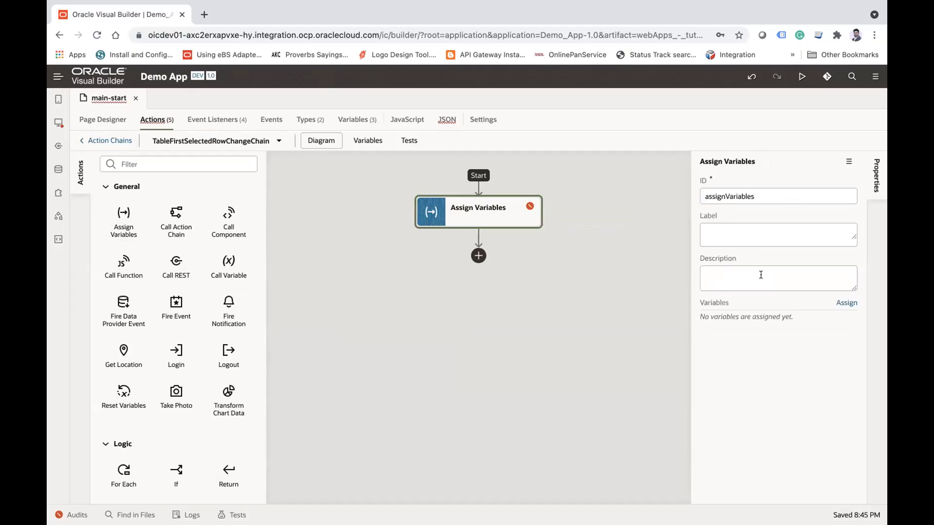
Step: Open the action's variable assignment and start a new condition on the filterCriterion of the addressListSDP page variable
click(845, 303)
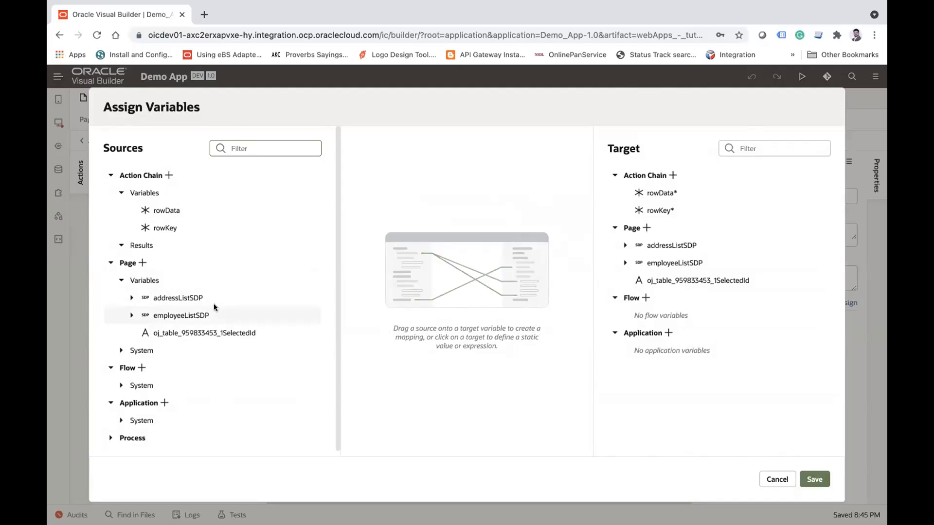
click(666, 244)
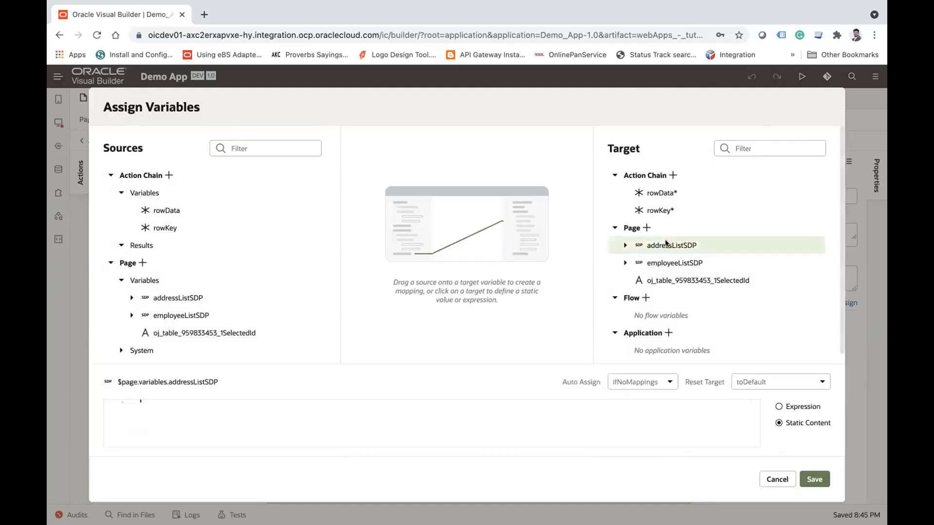
click(625, 245)
click(659, 299)
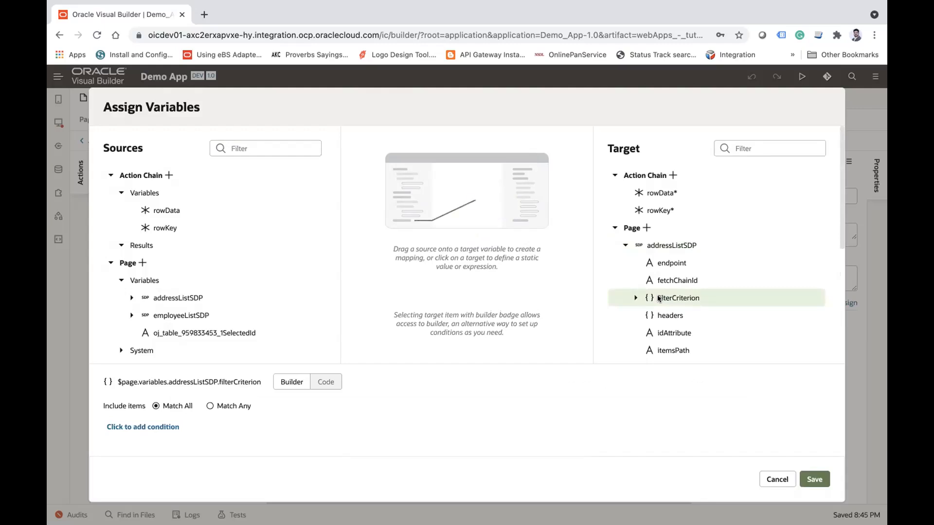
click(142, 427)
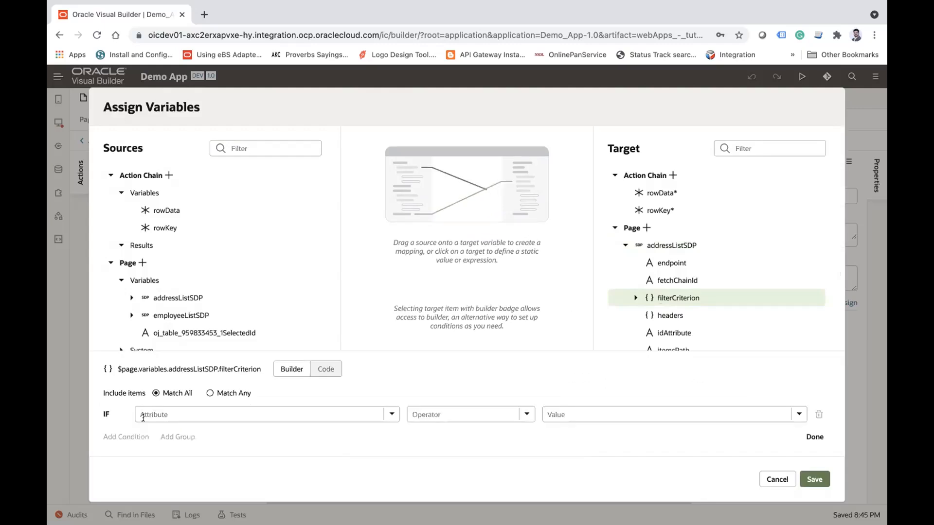
Step: Define the filterCriterion condition as employeeId equals ($eq) $variables.rowKey and save the variable assignment
click(389, 414)
click(176, 271)
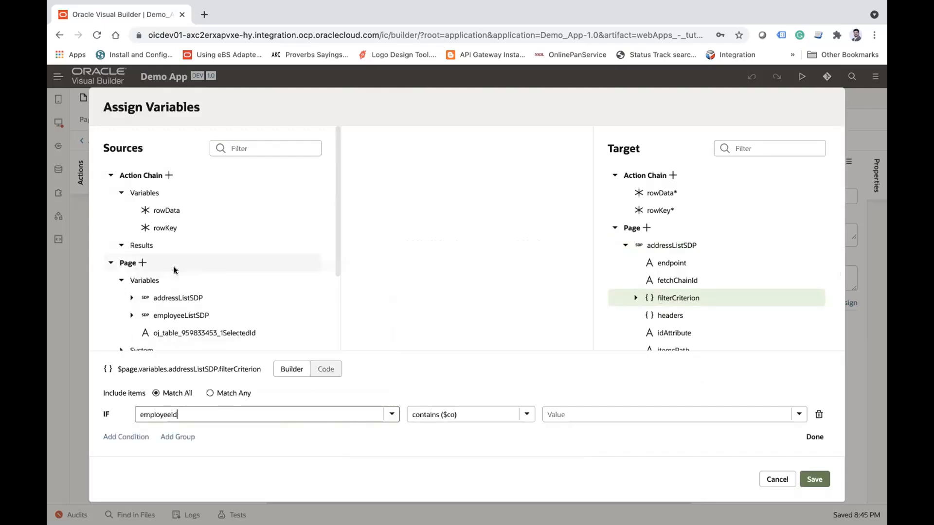
click(525, 414)
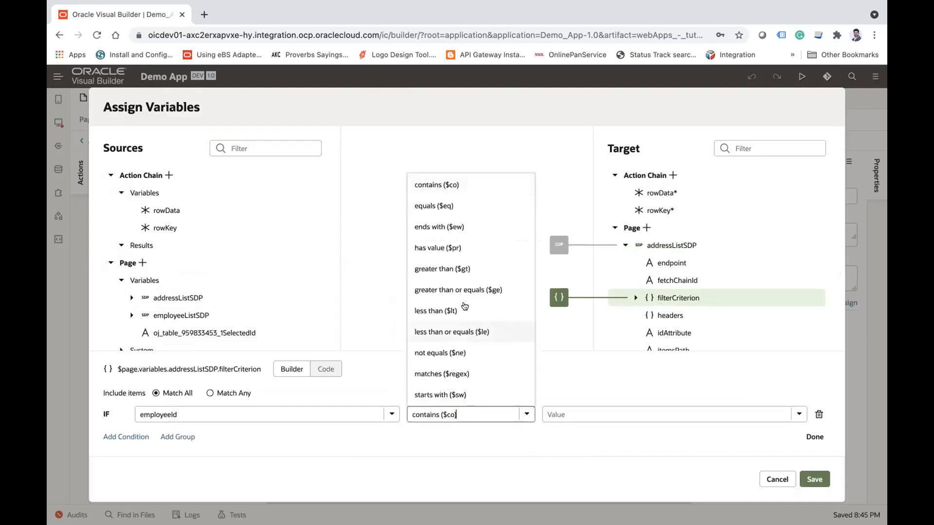
click(449, 205)
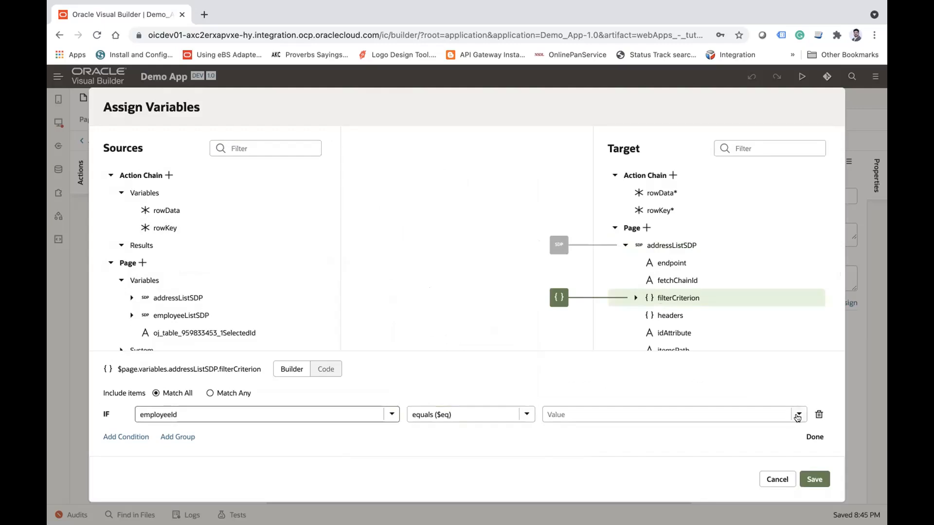
click(797, 414)
click(583, 186)
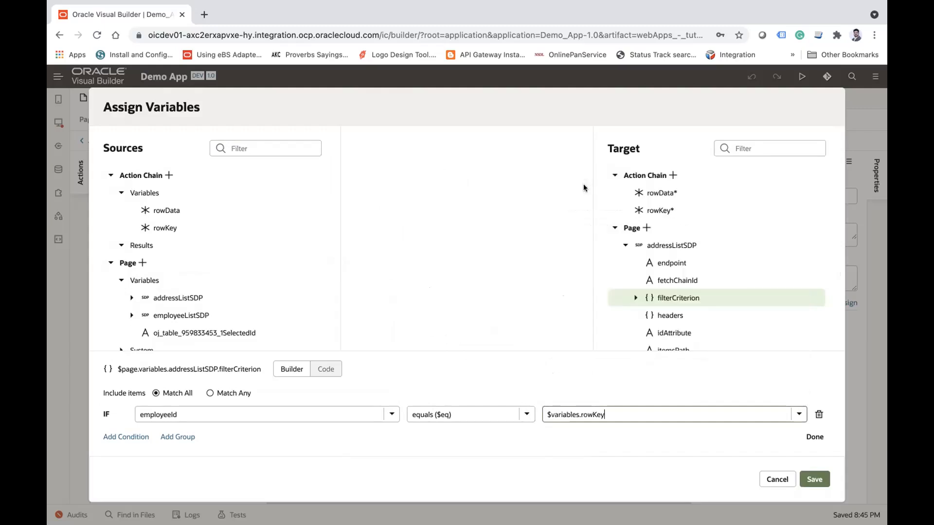
click(233, 419)
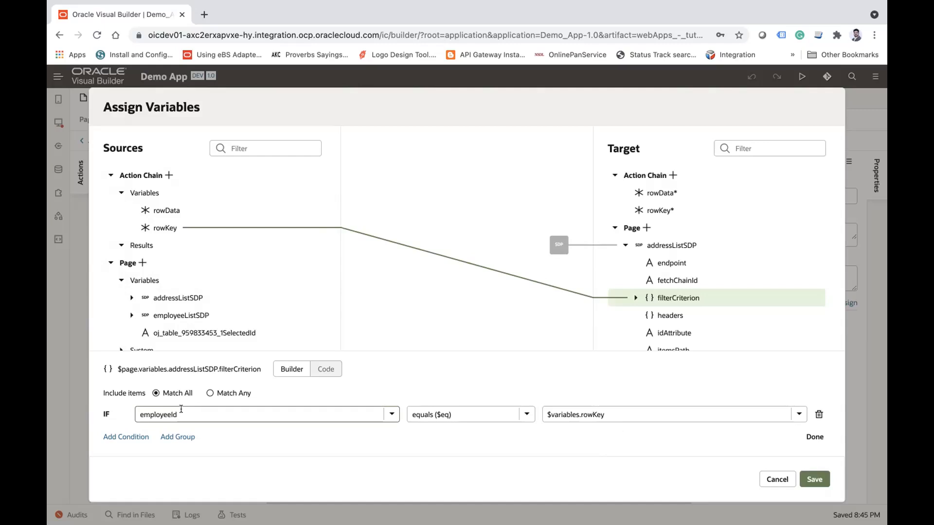
click(811, 480)
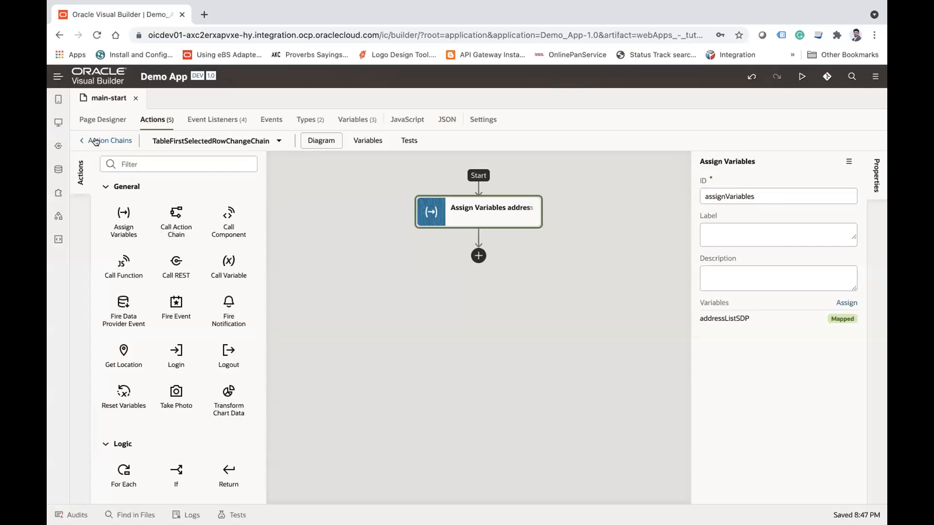
Step: Run the application from the page designer and select the first, second, fourth and third employees to check their addresses
click(100, 120)
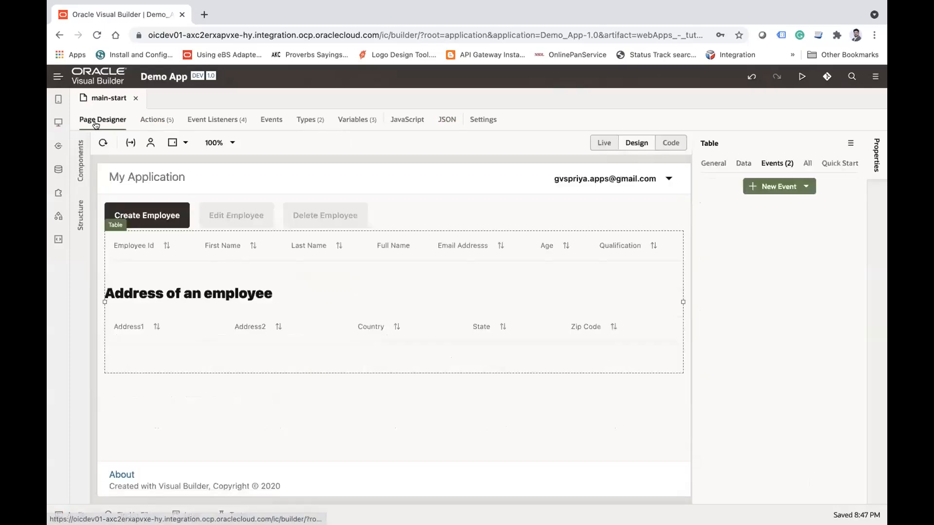
click(800, 78)
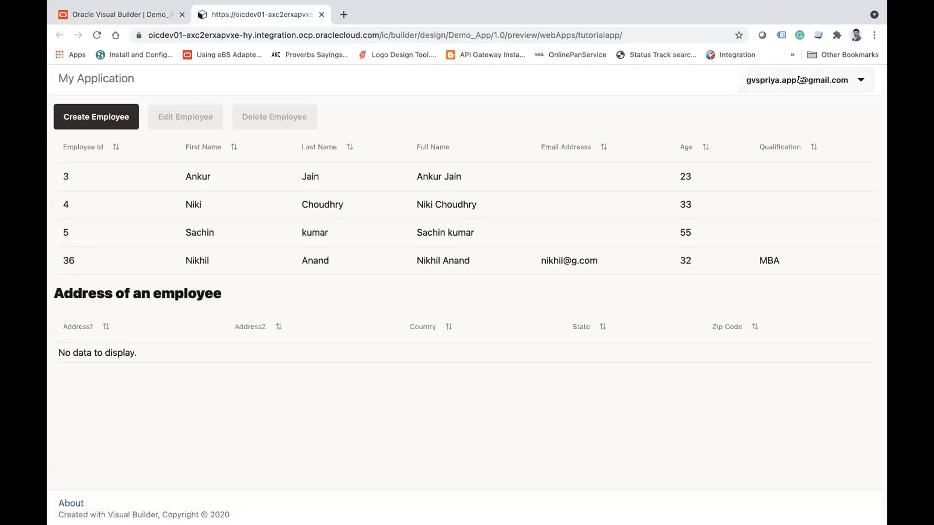
click(192, 175)
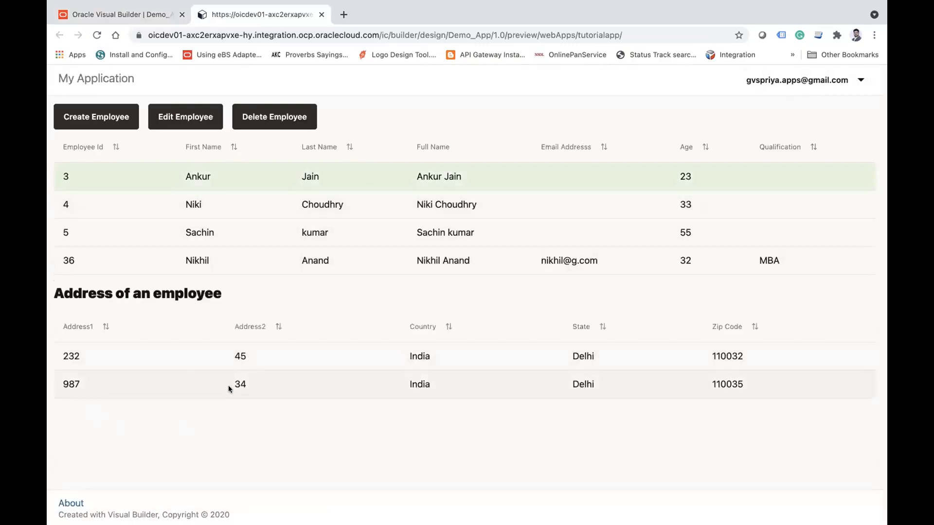
click(221, 206)
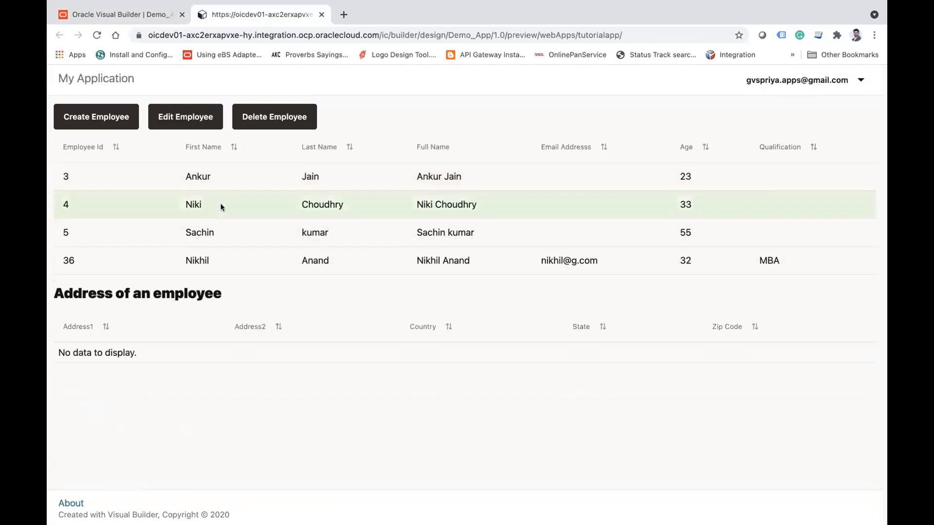
click(246, 261)
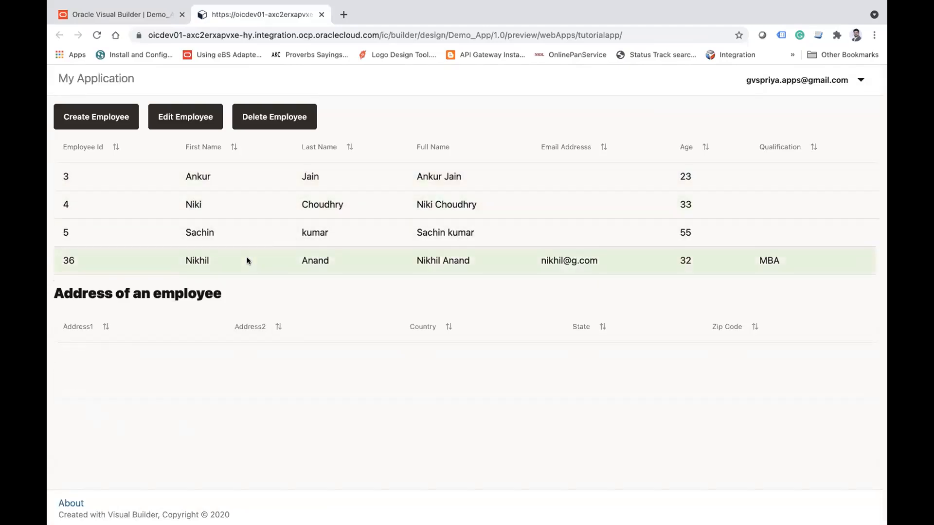
click(217, 233)
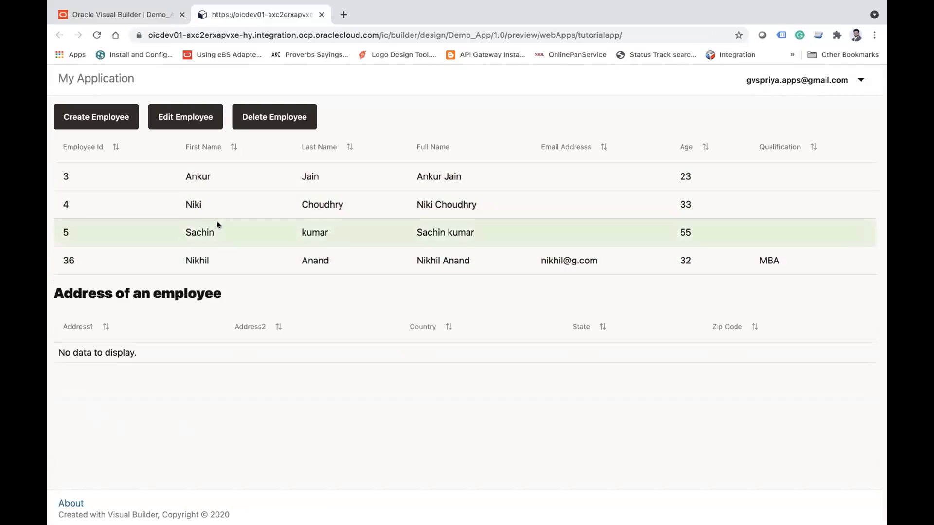
Step: Select the first and fourth employees to check their addresses, and close the application preview
click(209, 175)
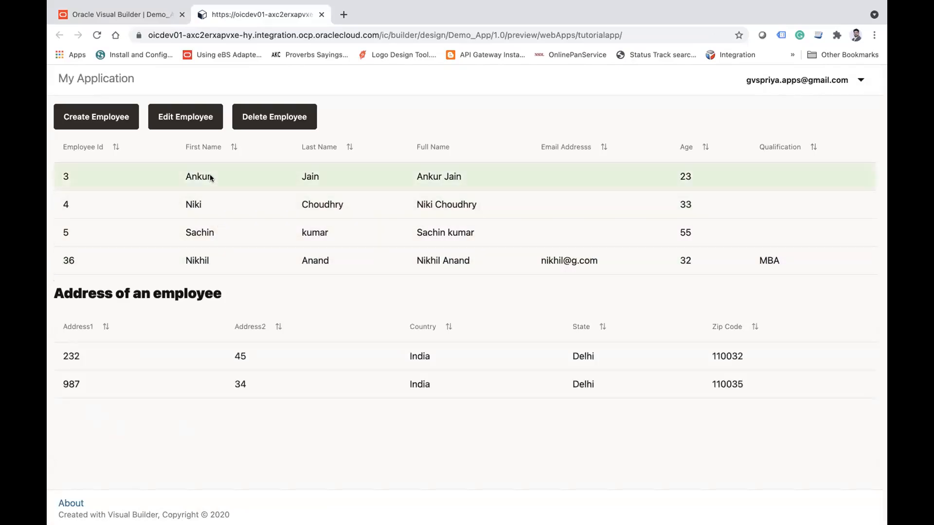
click(205, 260)
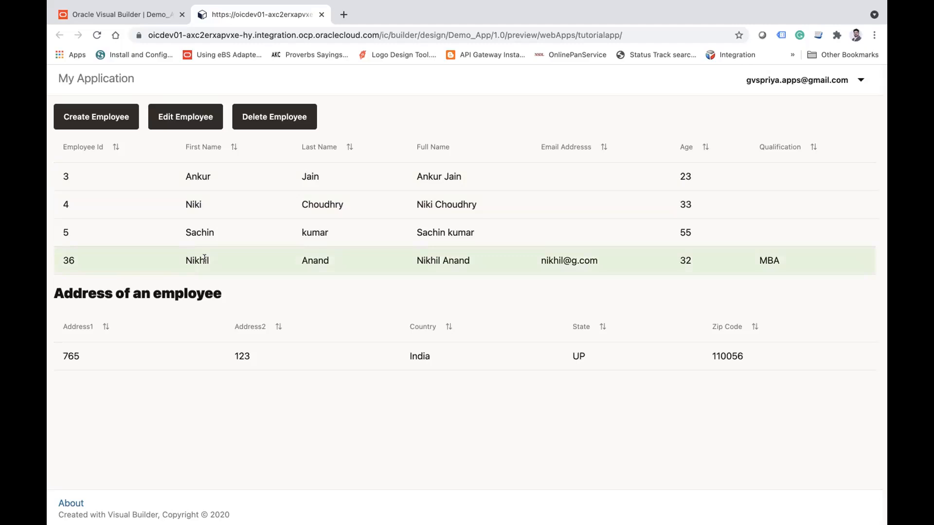
click(321, 15)
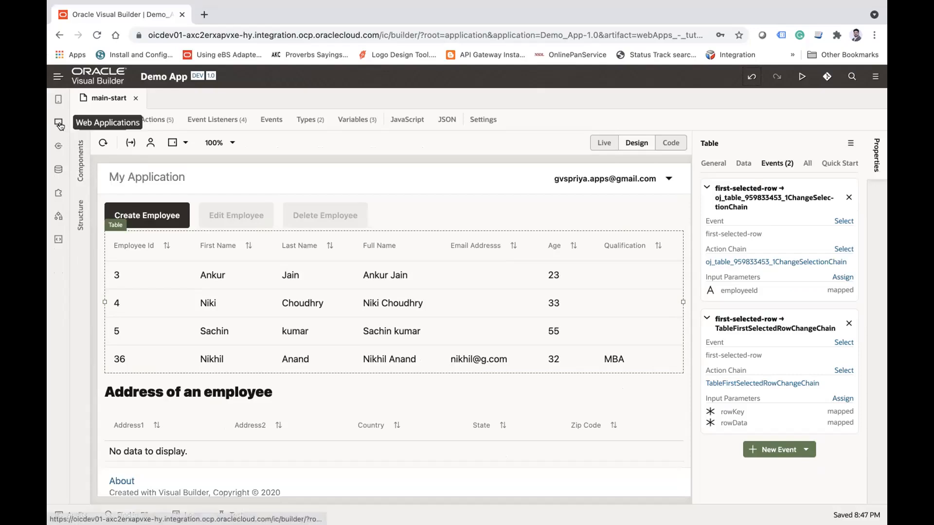
Step: Close the main-start page and create a page named main-drop-down in the main flow of tutorialapp
click(58, 123)
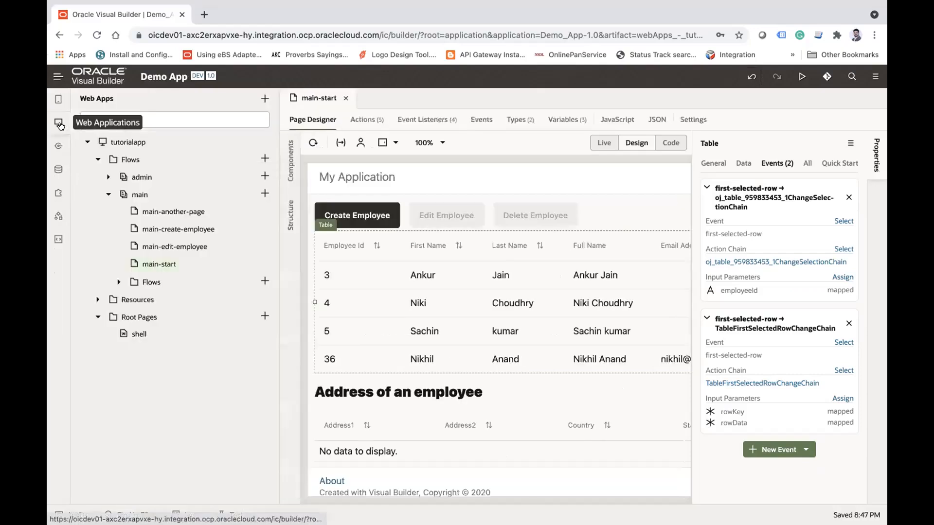
click(345, 97)
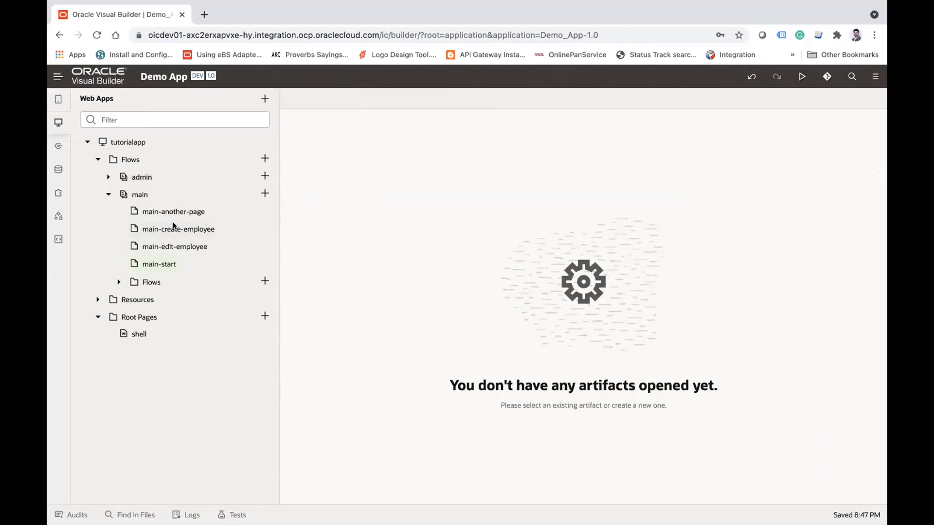
click(263, 194)
text(drop-dow)
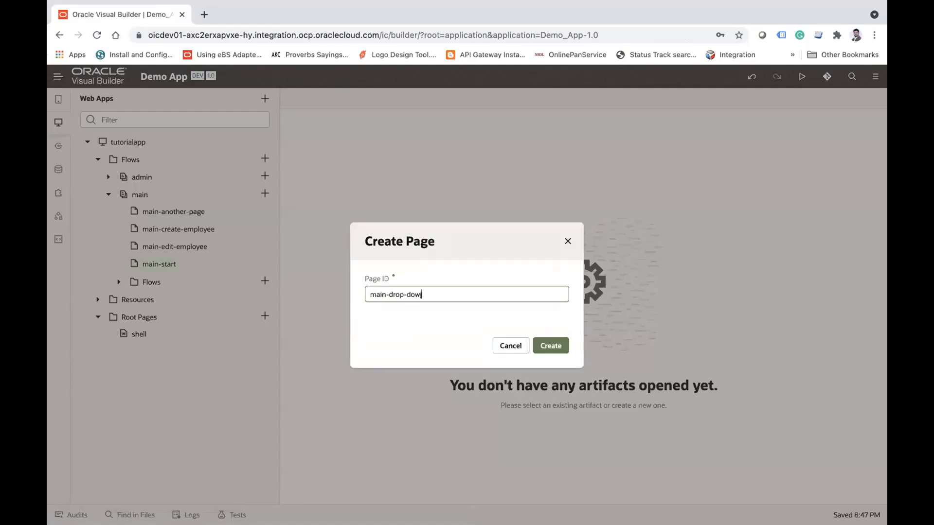
text(n)
click(558, 346)
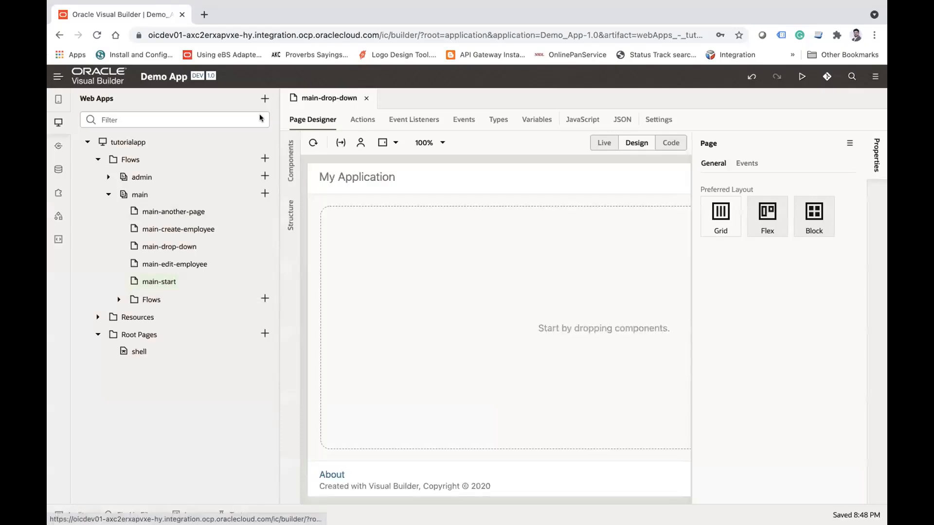
Step: Find the Select (Single) component and place it at the top of the empty main-drop-down page
click(59, 126)
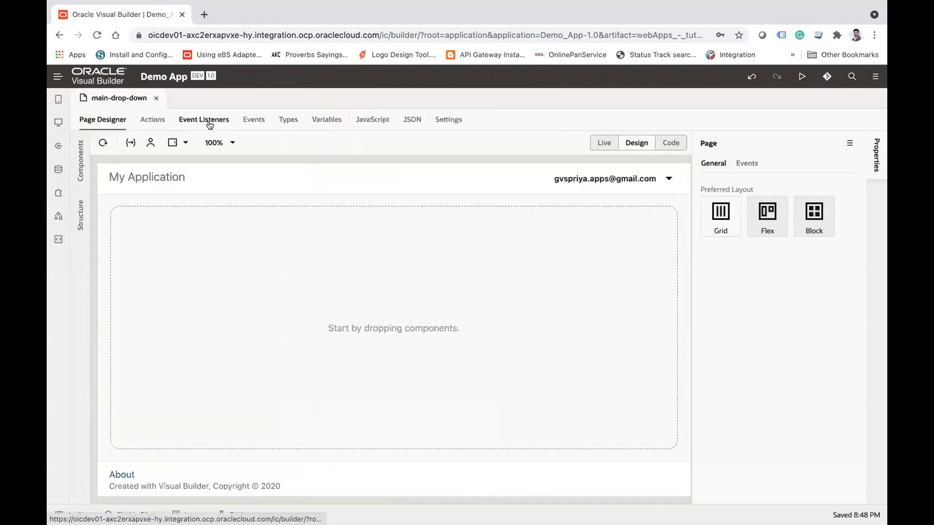
click(78, 162)
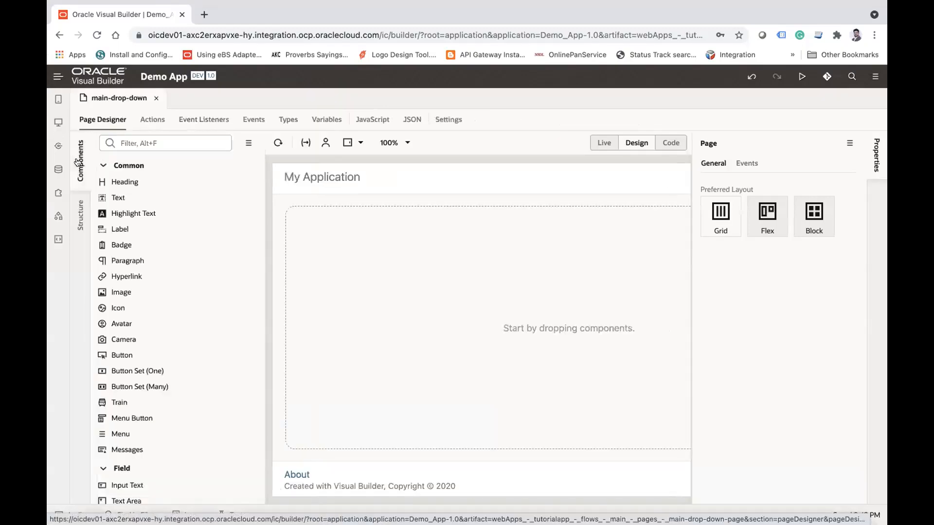
click(152, 144)
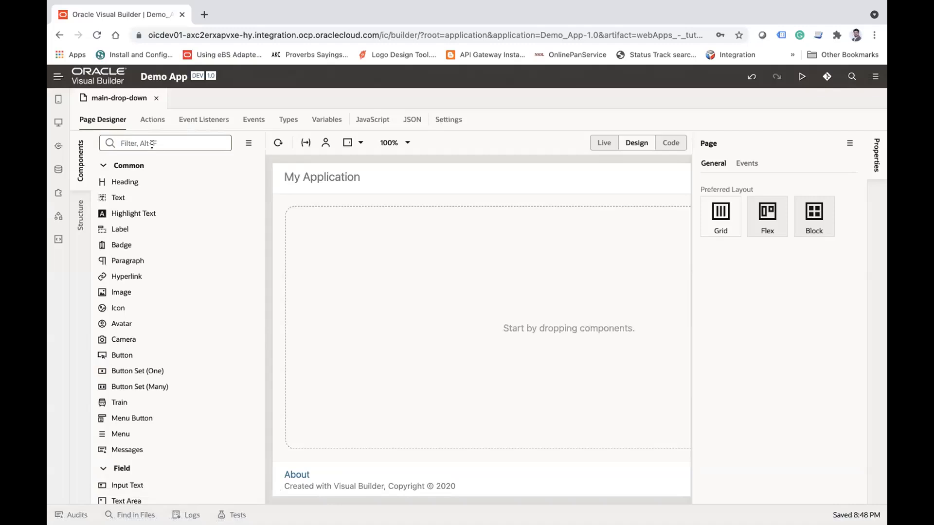
text(sele)
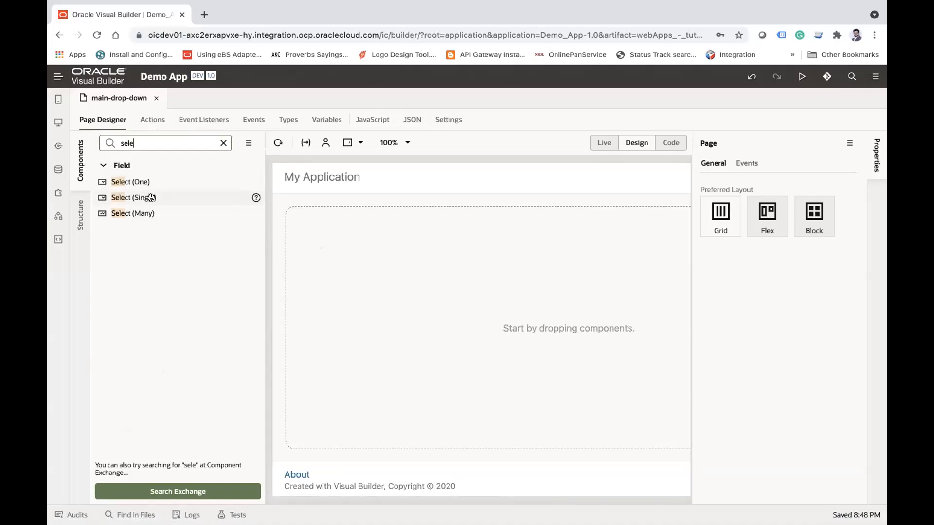
drag(151, 197, 313, 227)
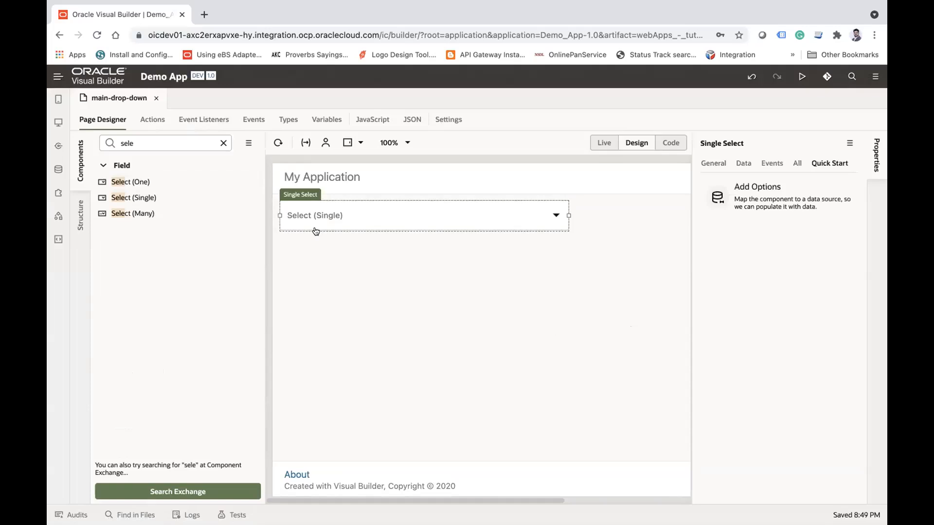
click(396, 330)
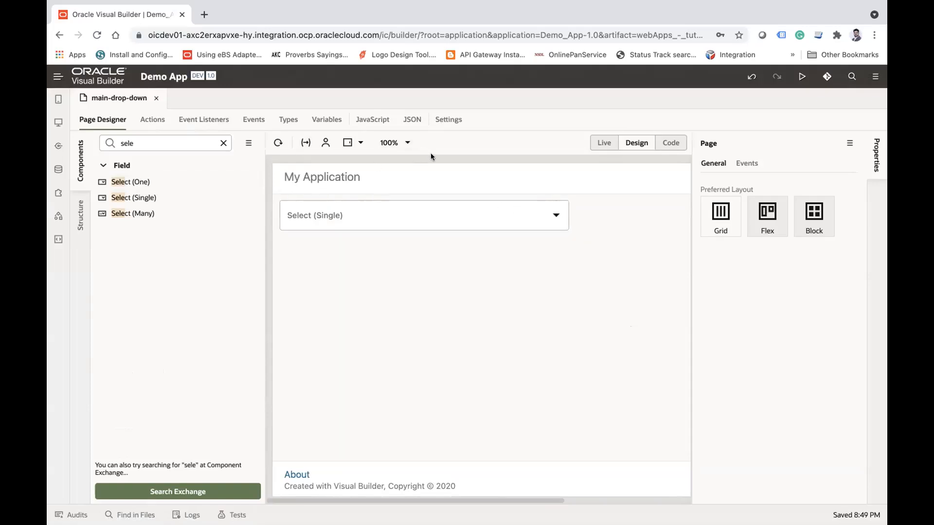
Step: Check the Oracle Visual Builder version information and close it
click(871, 79)
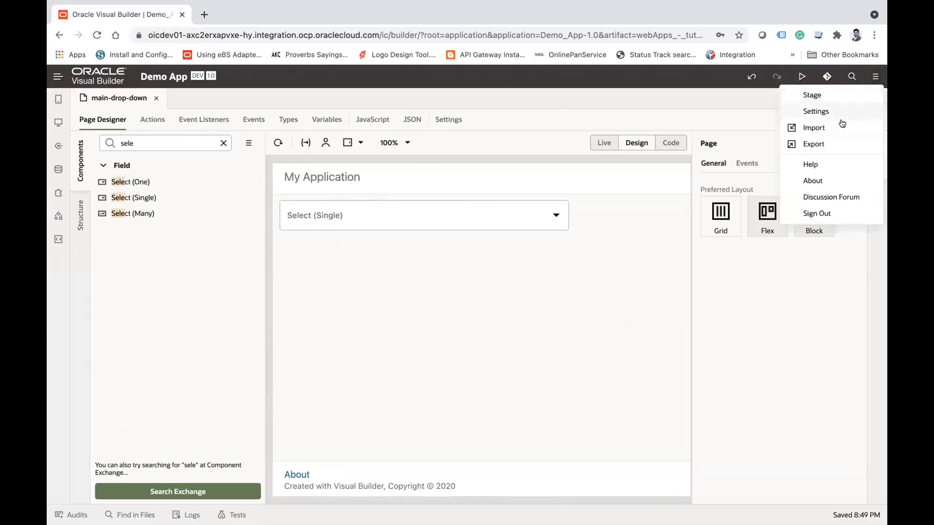
click(824, 180)
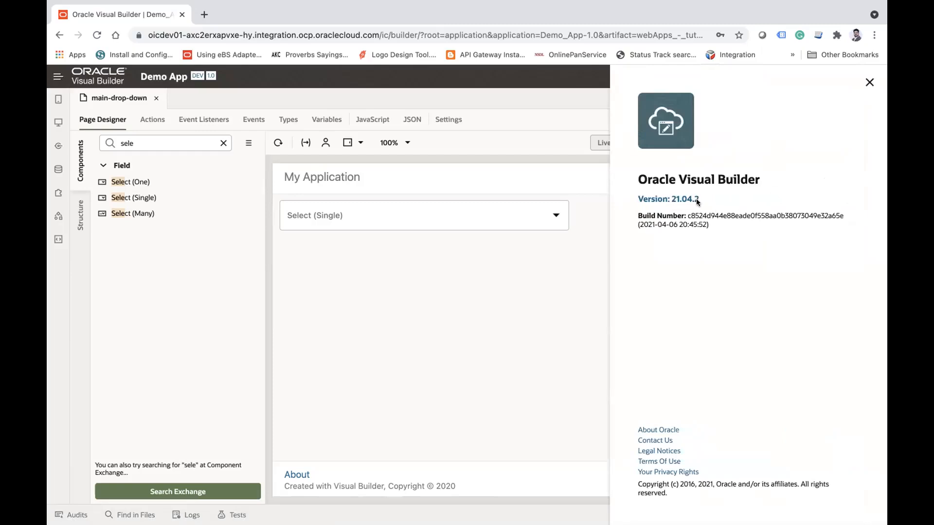
click(868, 82)
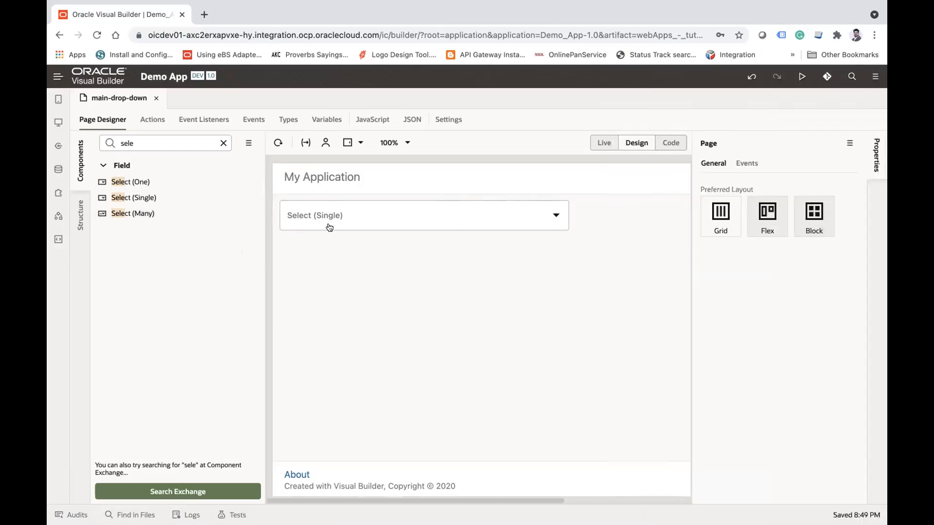
Step: Add options to the Single Select from the Employee business object, with emailAddresss as the label and id as the value
click(354, 225)
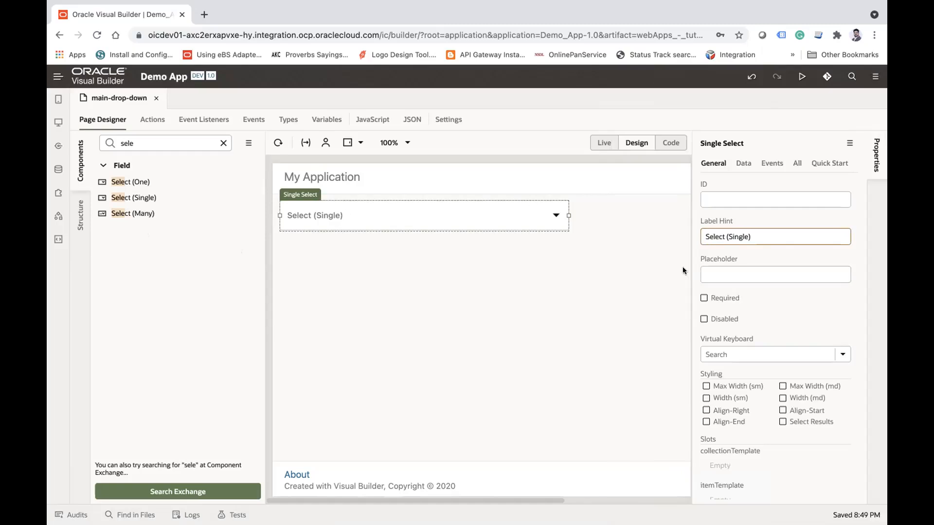
click(767, 237)
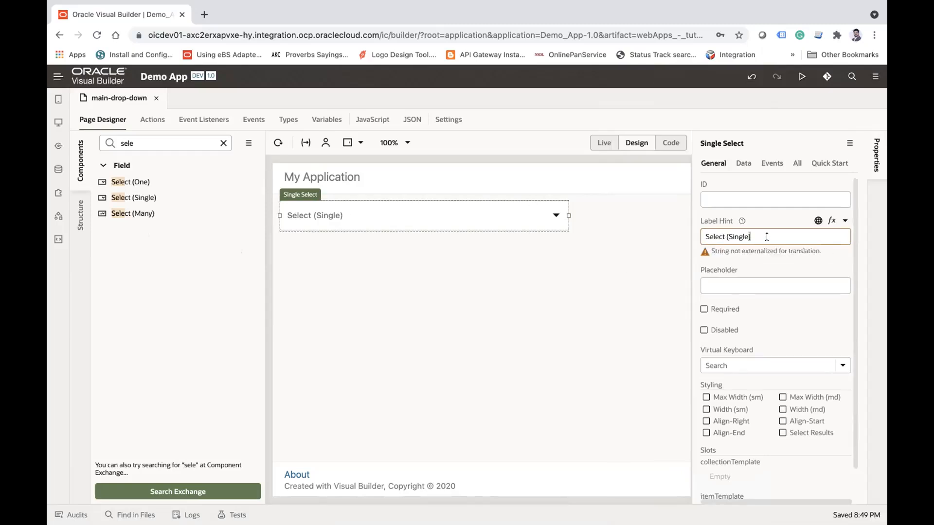
click(825, 161)
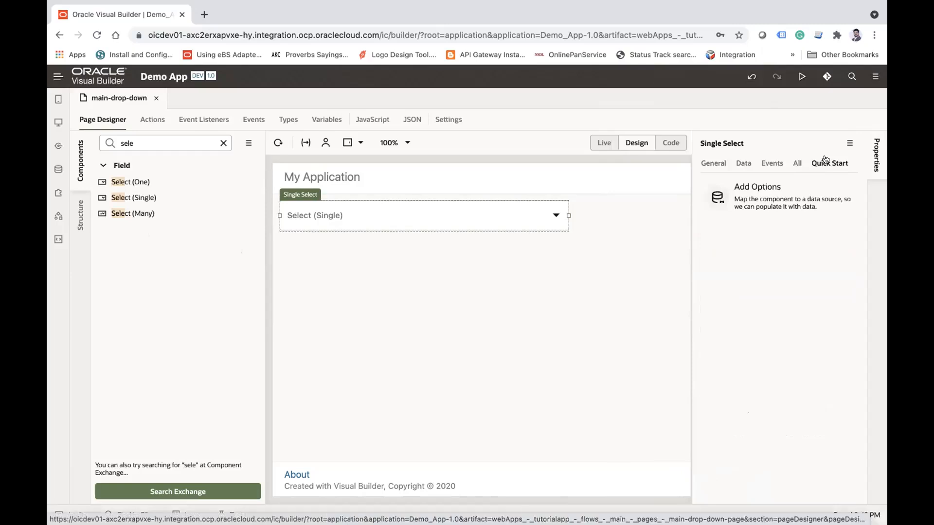
click(765, 194)
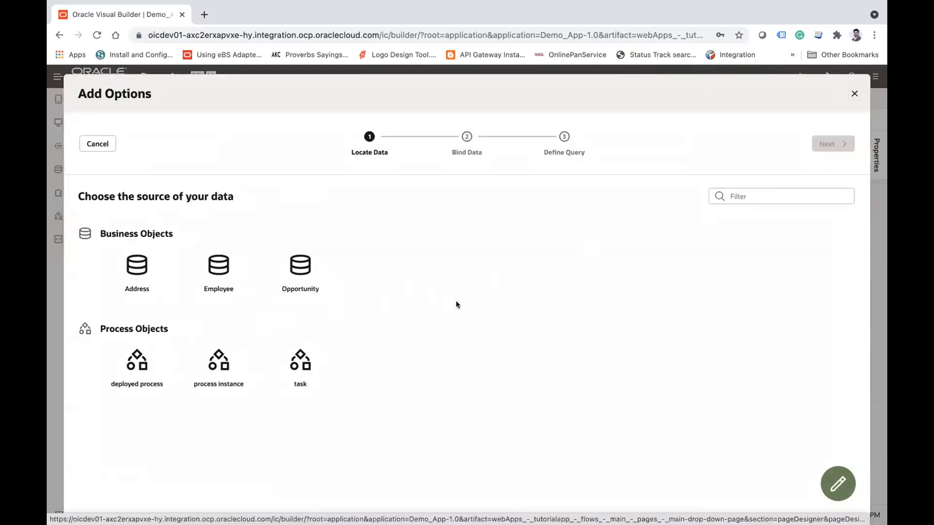
click(220, 265)
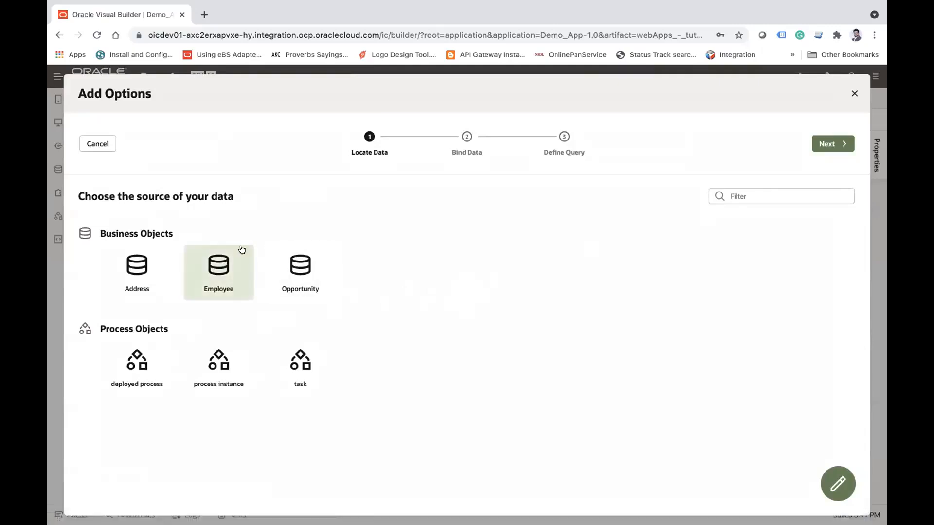
click(835, 145)
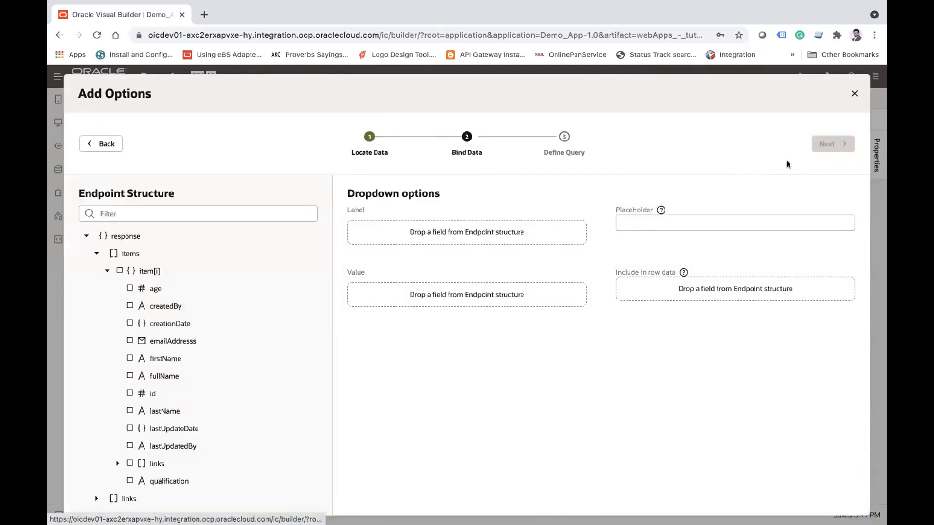
drag(168, 341, 388, 232)
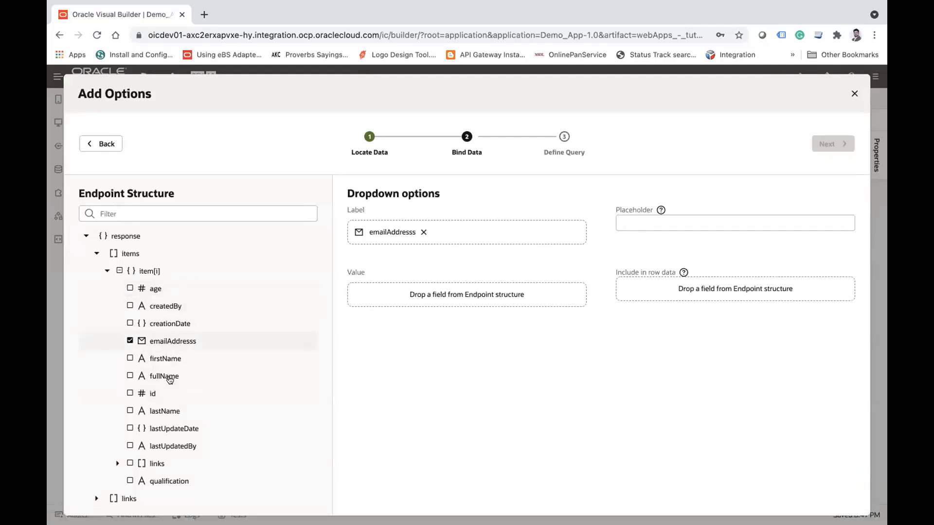
click(150, 394)
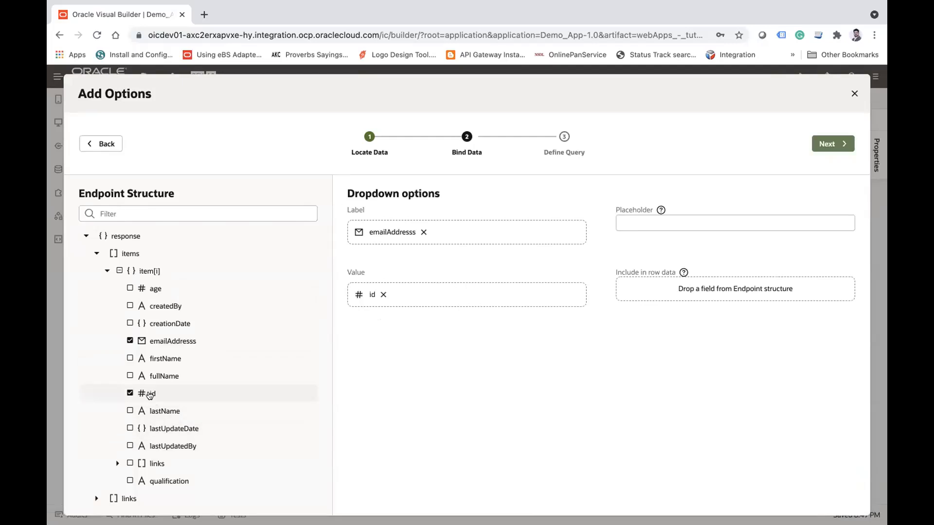
Step: Set the dropdown placeholder to "Employee Email Addresses" and finish adding the options without defining a query
click(639, 218)
text(Employee)
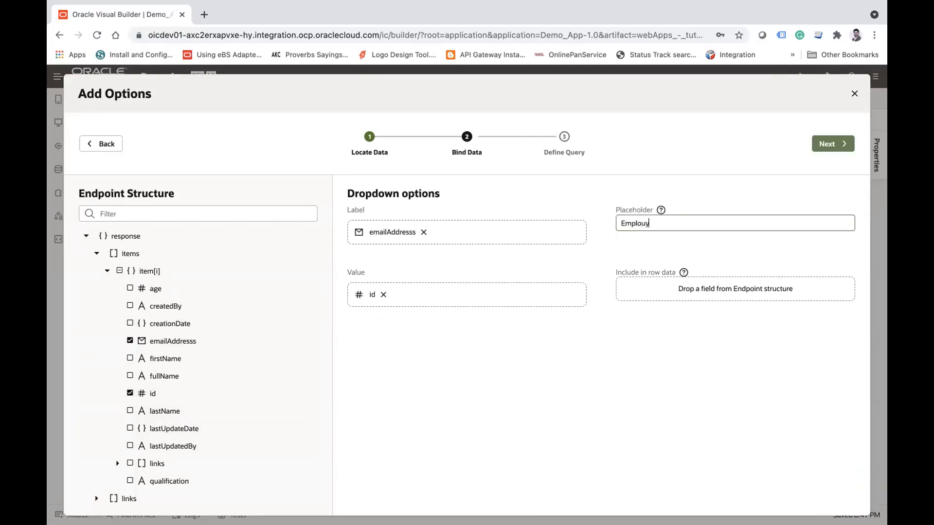
key(BackSpace)
key(BackSpace)
key(BackSpace)
text(yee Emil)
key(BackSpace)
key(BackSpace)
text(ail Addresses)
click(840, 146)
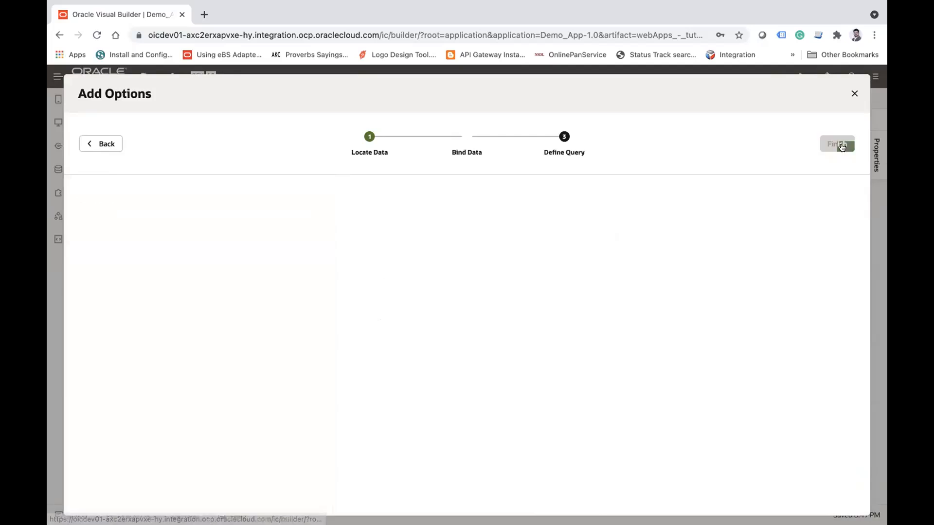
click(840, 146)
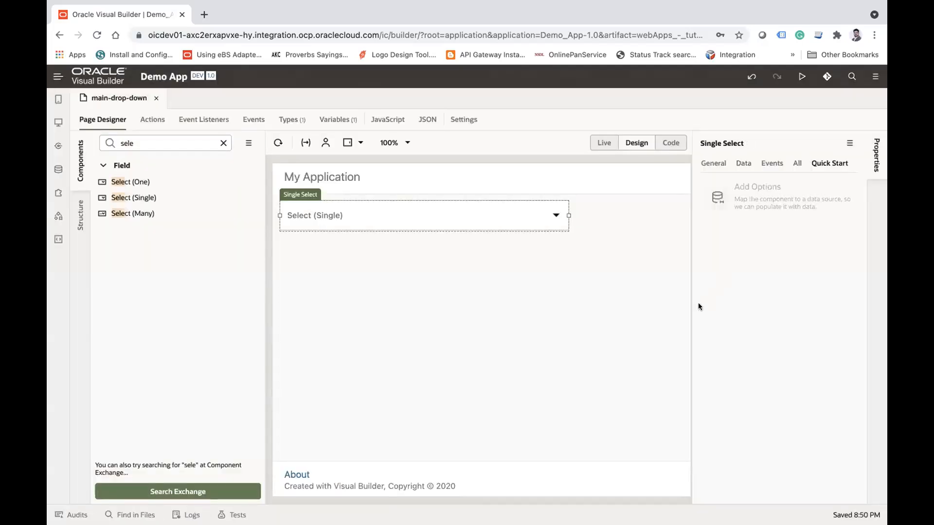
Step: Switch the page to Live mode and examine the options of the employee dropdown
click(604, 142)
click(453, 222)
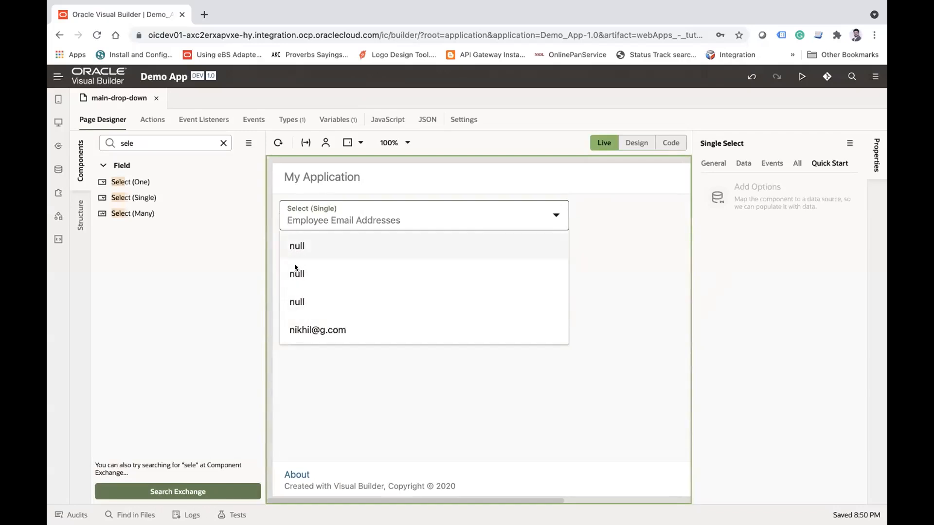
click(331, 374)
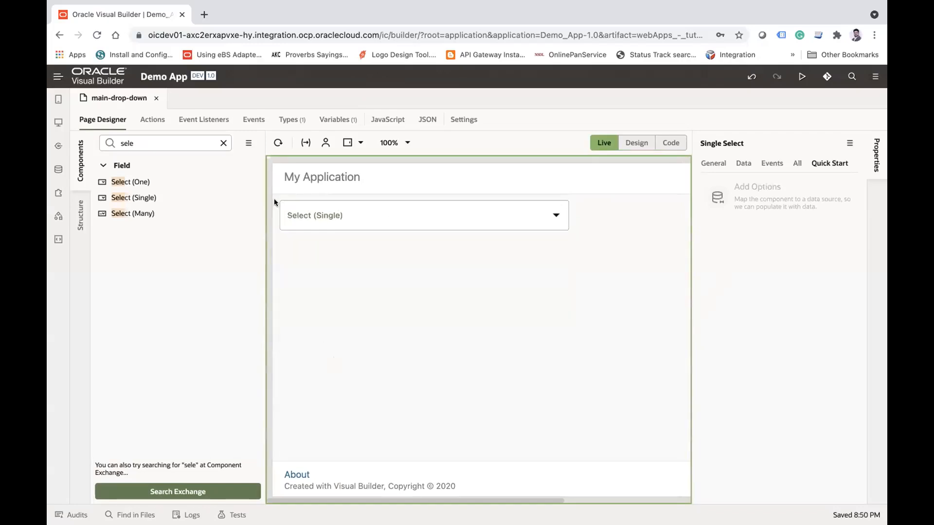
Step: Open the Employee business object and display its data rows
click(63, 168)
click(119, 186)
click(429, 122)
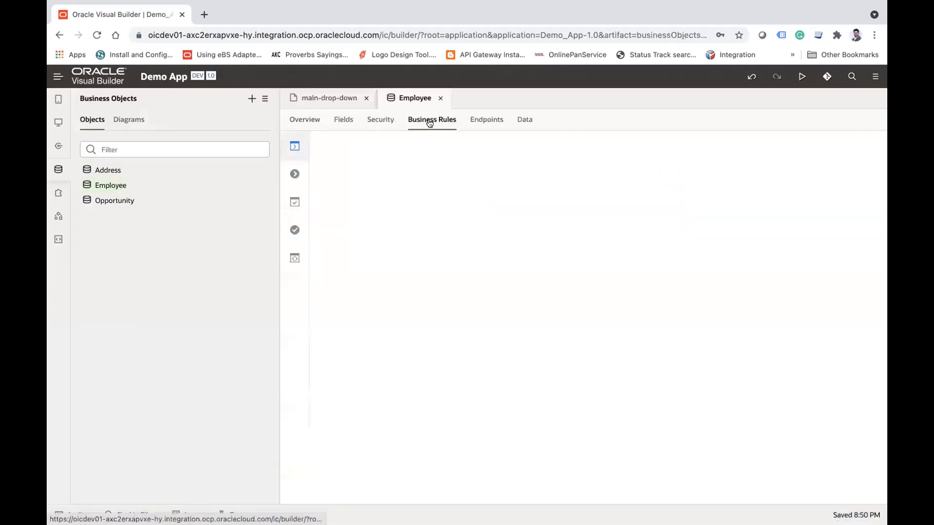
click(517, 123)
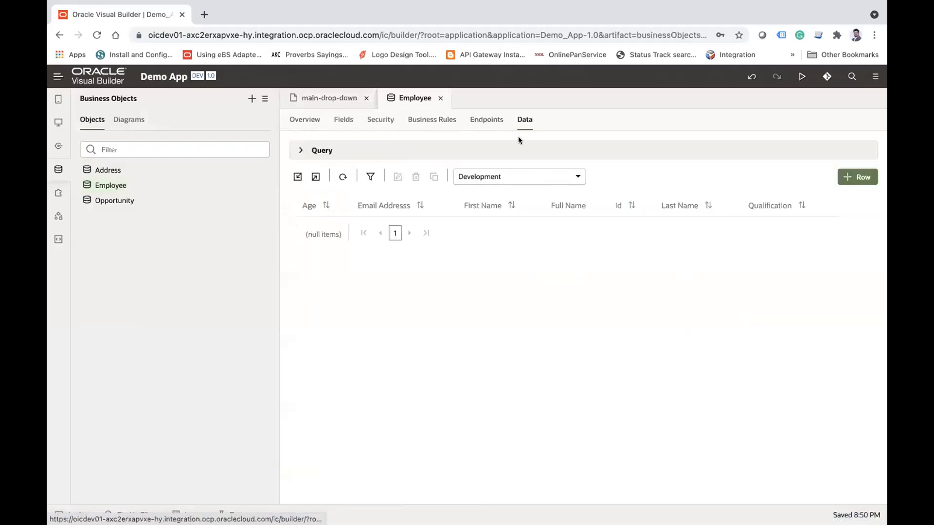
Step: Edit the third Employee data row and enter an email address in its empty email field
click(395, 268)
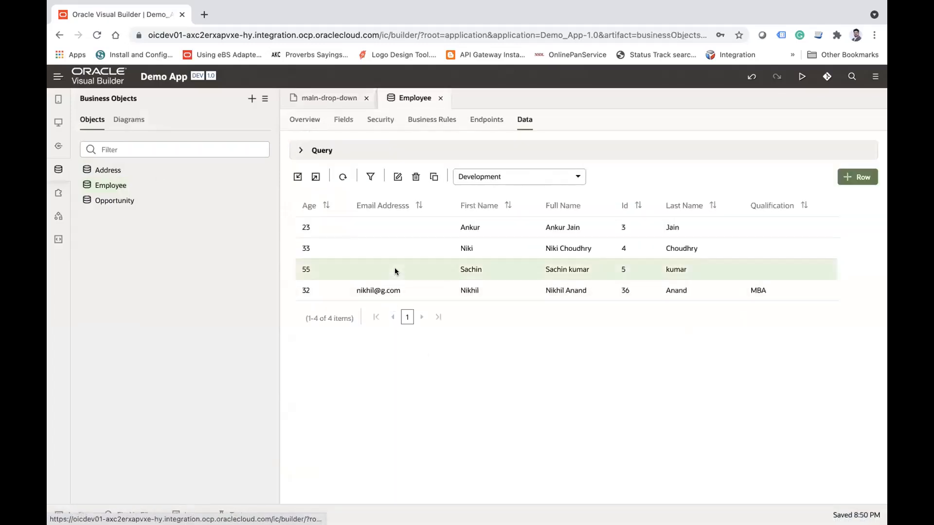
click(394, 177)
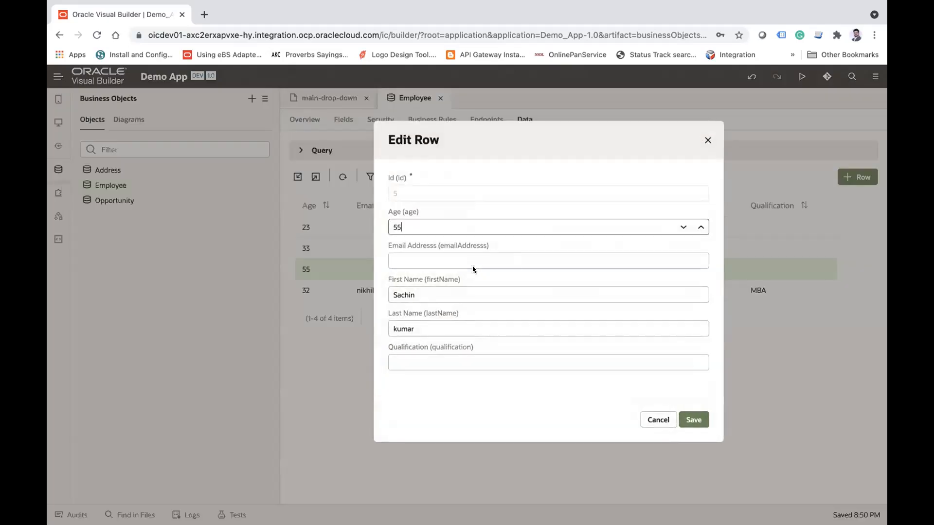
click(461, 249)
text(a!gma)
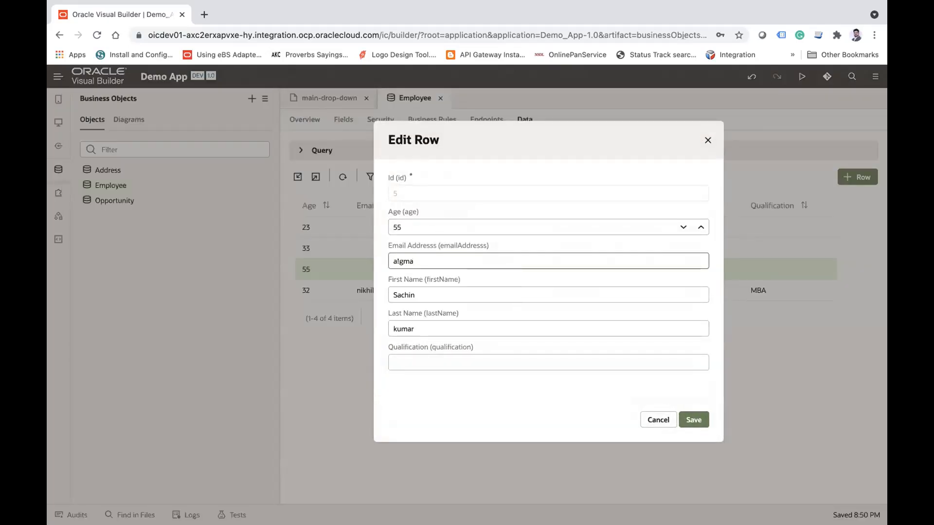
key(BackSpace)
key(BackSpace)
key(BackSpace)
key(BackSpace)
text(@)
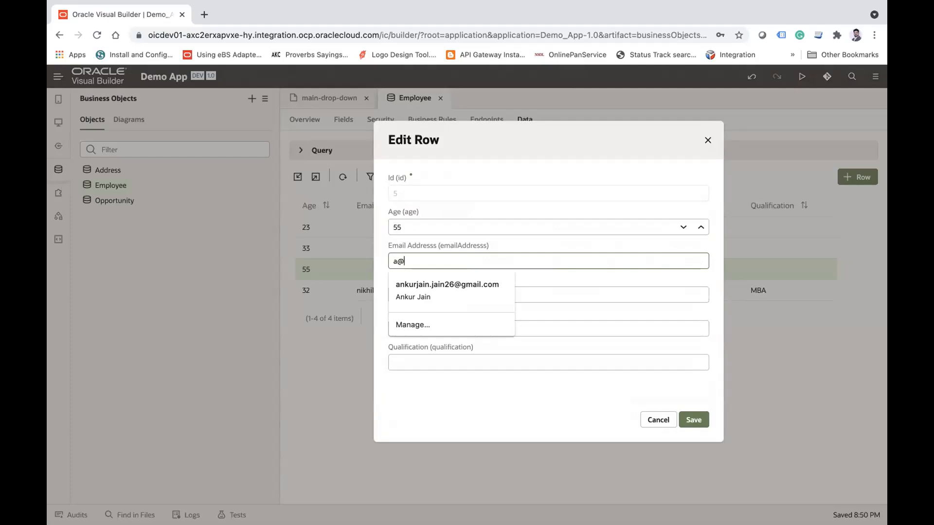
text(gmaoil)
key(BackSpace)
key(BackSpace)
key(BackSpace)
text(il.com)
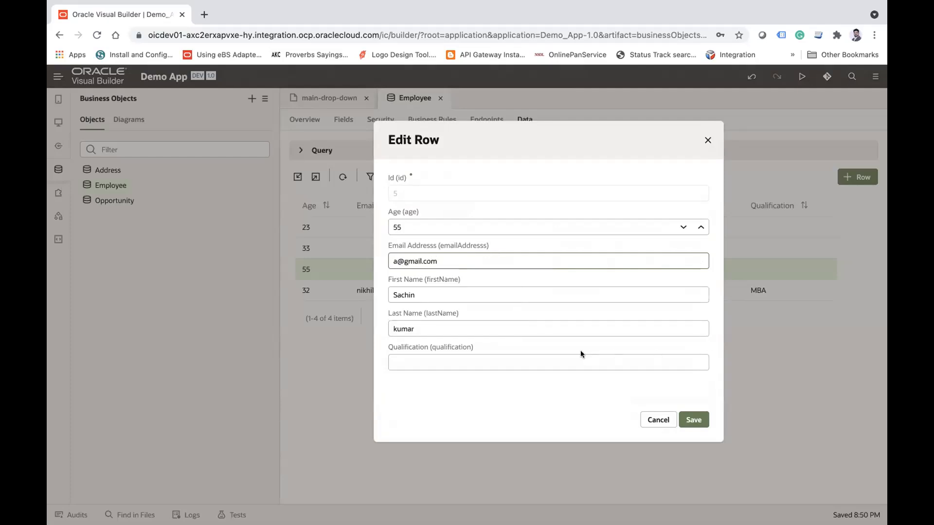
Step: Set the third employee's Qualification to MBA and save the row
click(574, 358)
text(MBA)
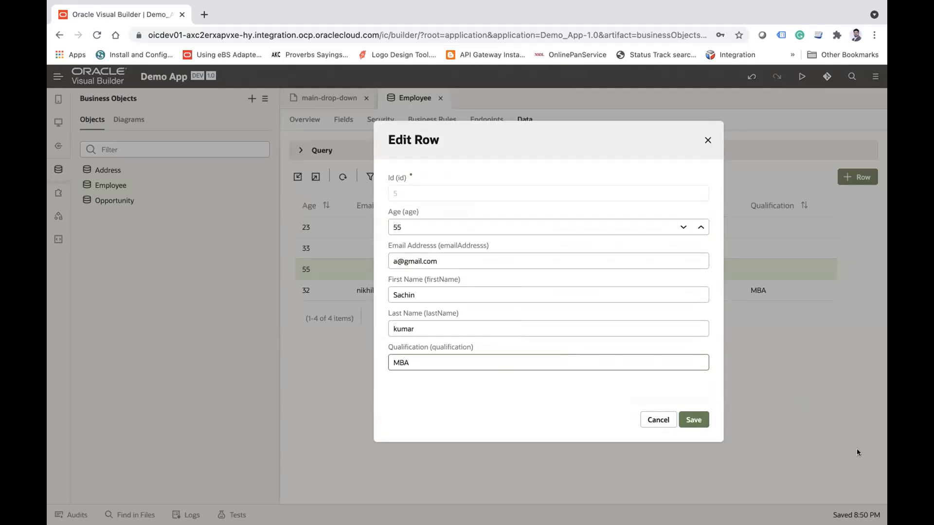
click(694, 420)
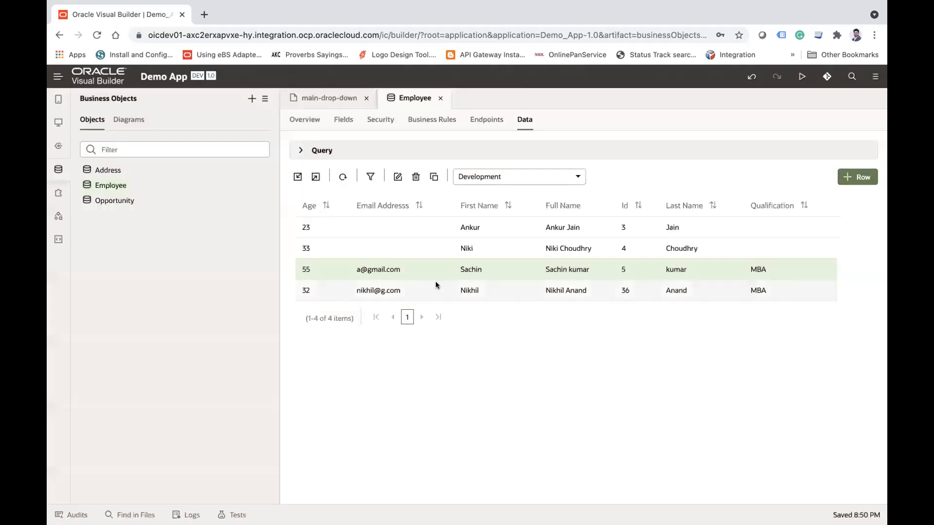
Step: Edit the second Employee row, enter an email address, set the Qualification to MBA and save it
click(392, 249)
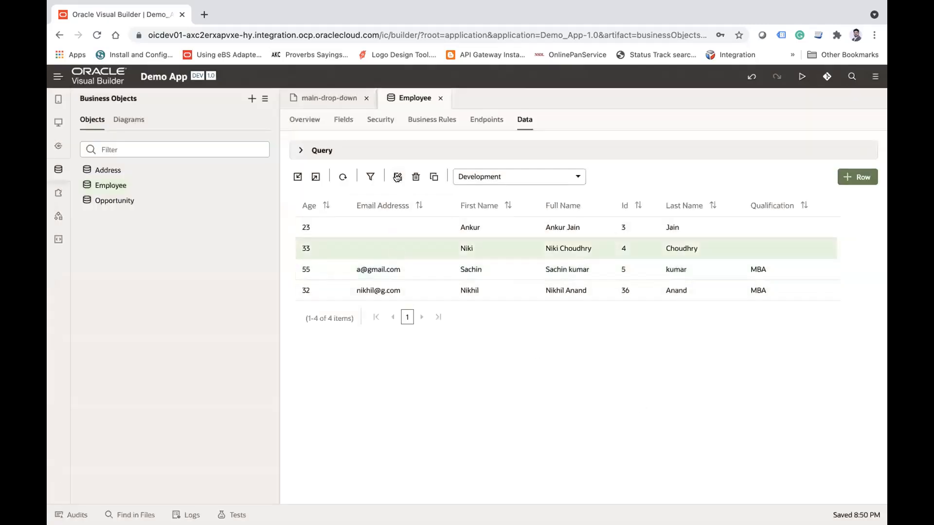
click(397, 176)
click(467, 259)
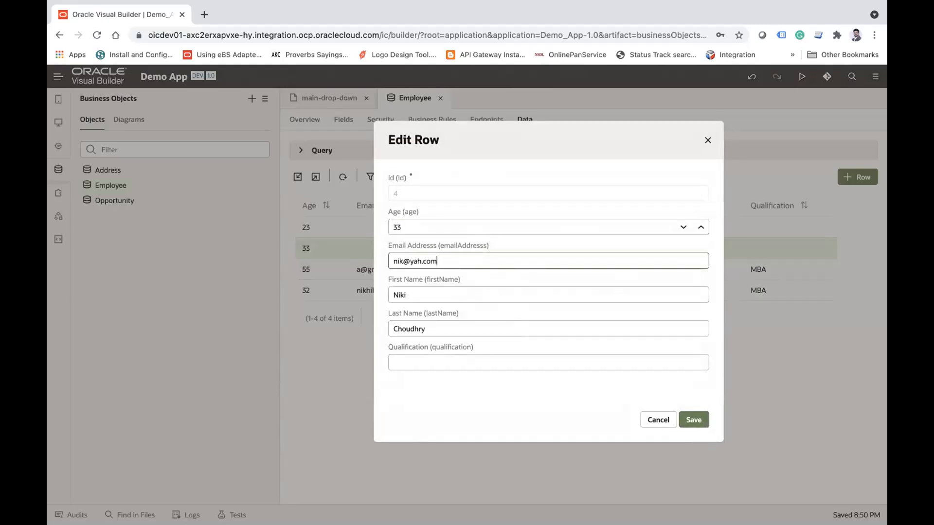
click(481, 358)
text(MBA)
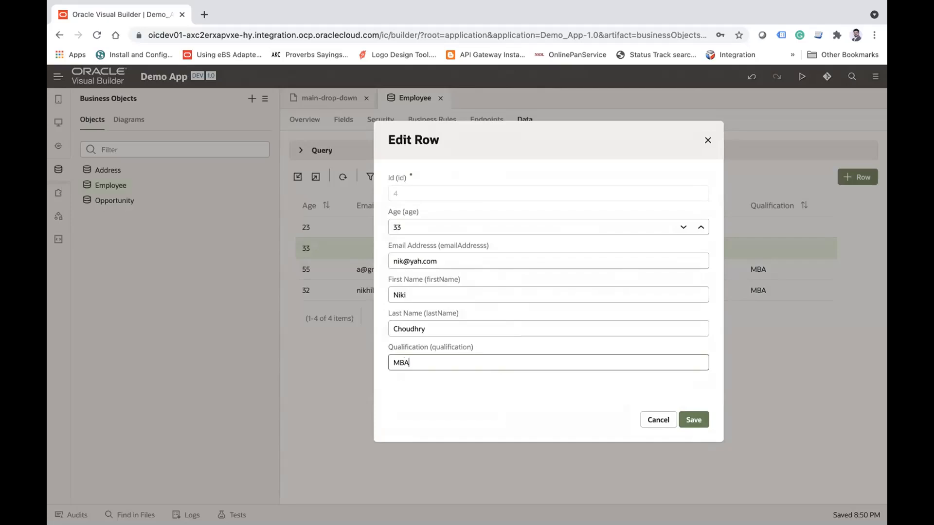
click(691, 419)
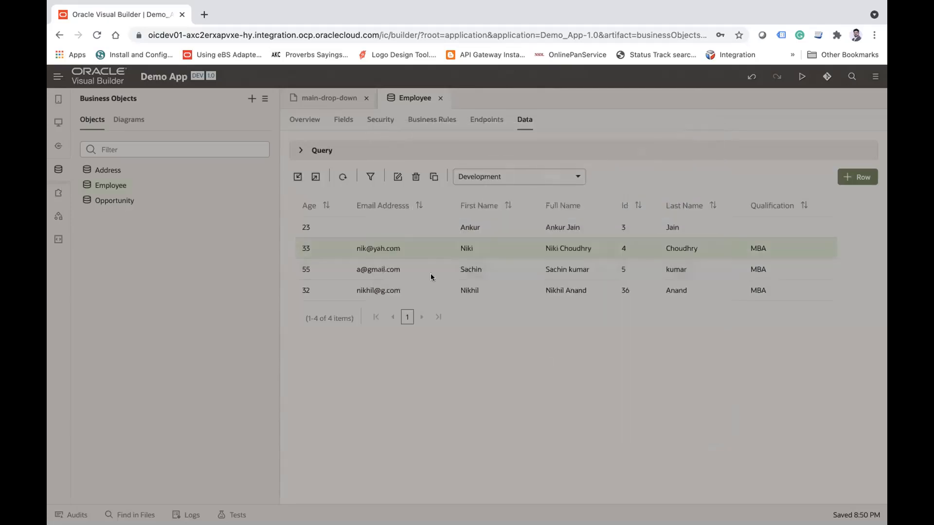
Step: Edit the first Employee data row and enter an email address in its empty email field
click(390, 227)
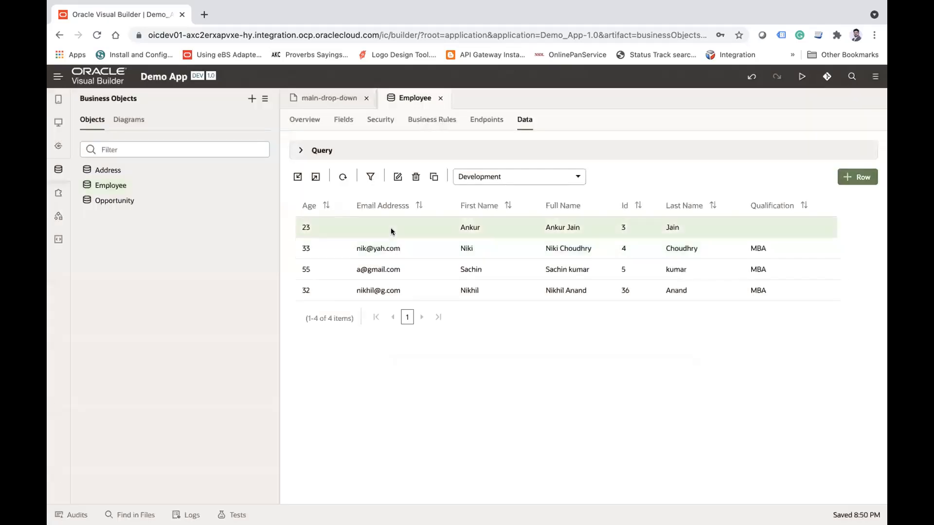
click(397, 177)
click(435, 261)
Step: Set the first employee's Qualification to MBBS and save the row
key(Tab)
key(Tab)
key(Tab)
text(MMB)
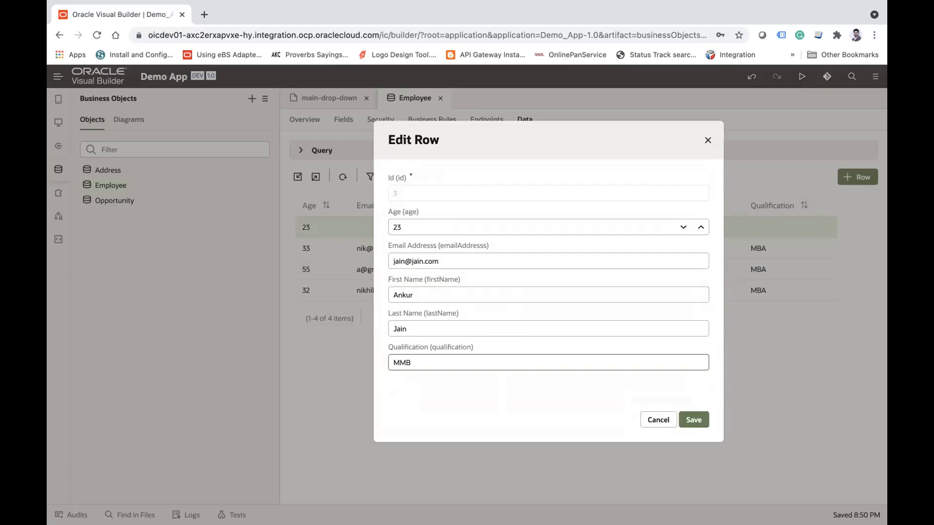
key(BackSpace)
key(BackSpace)
key(BackSpace)
text(BB)
click(695, 420)
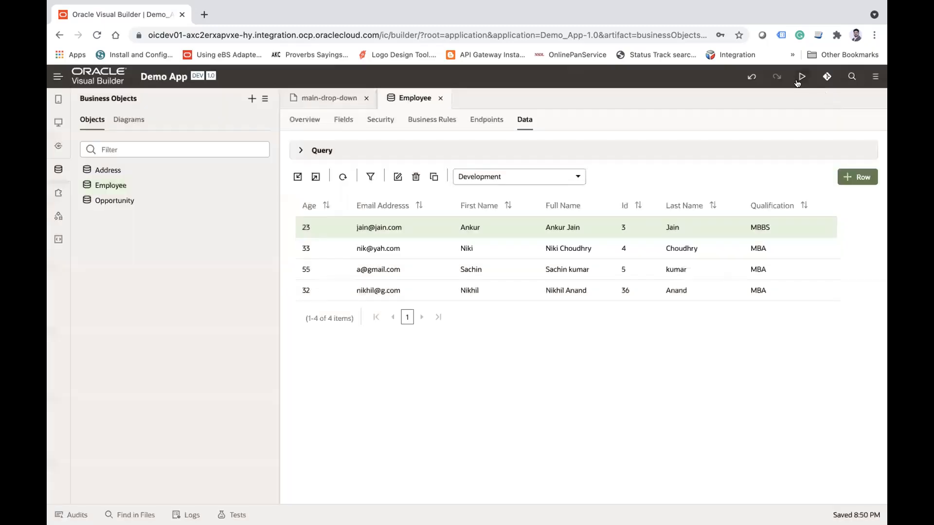
Step: Run the application and examine the employee table on the page that the preview opens with
click(799, 79)
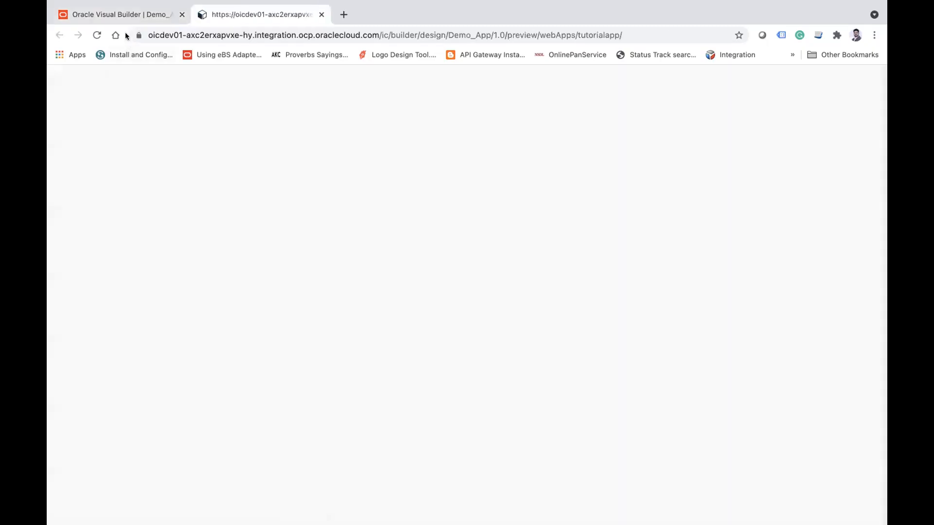
click(138, 17)
click(57, 123)
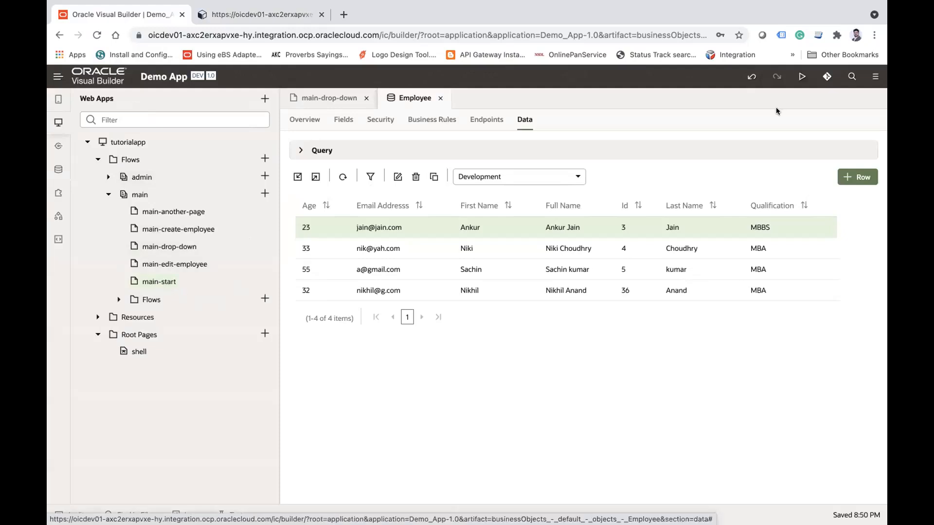
click(254, 15)
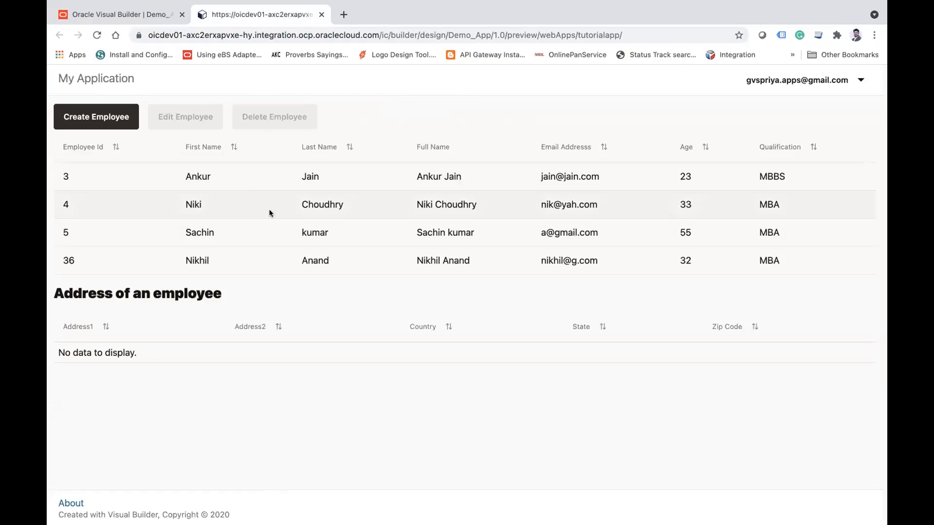
Step: Set the default page of the main flow in tutorialapp to main-drop-down
click(124, 16)
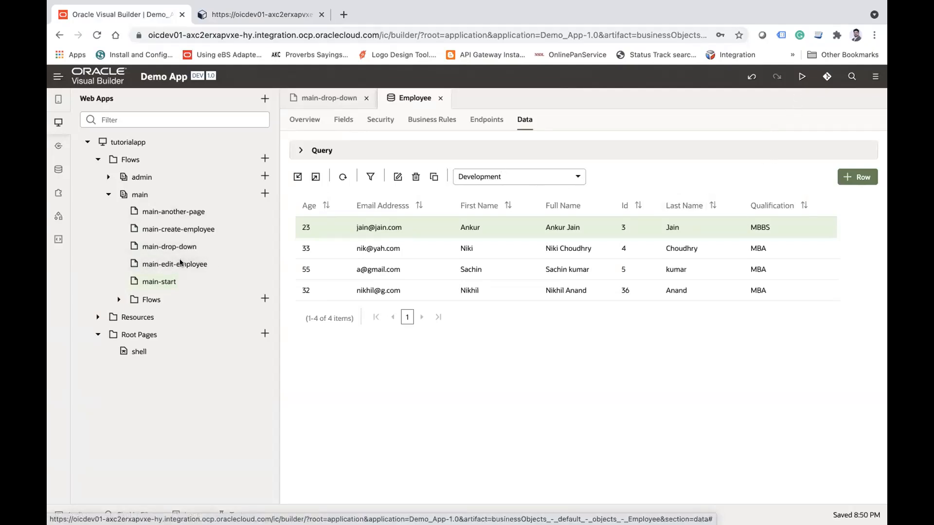
click(138, 195)
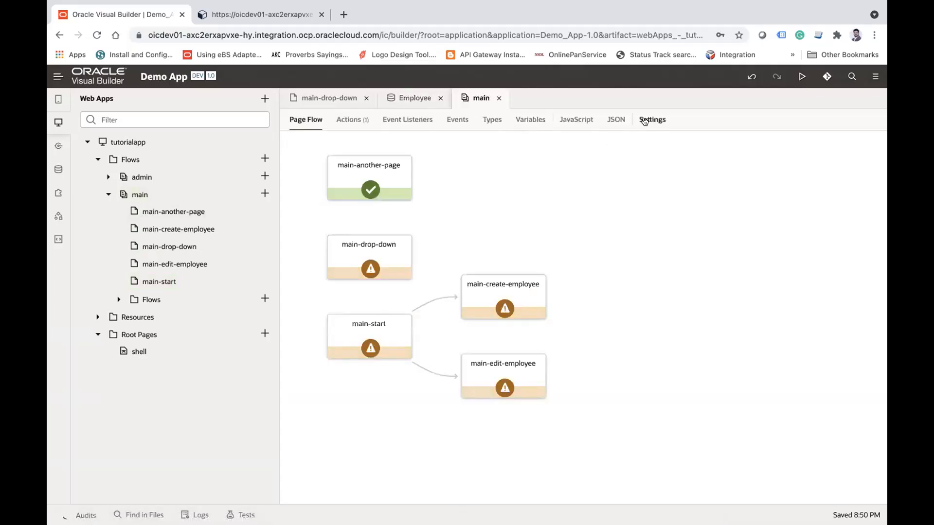
click(644, 121)
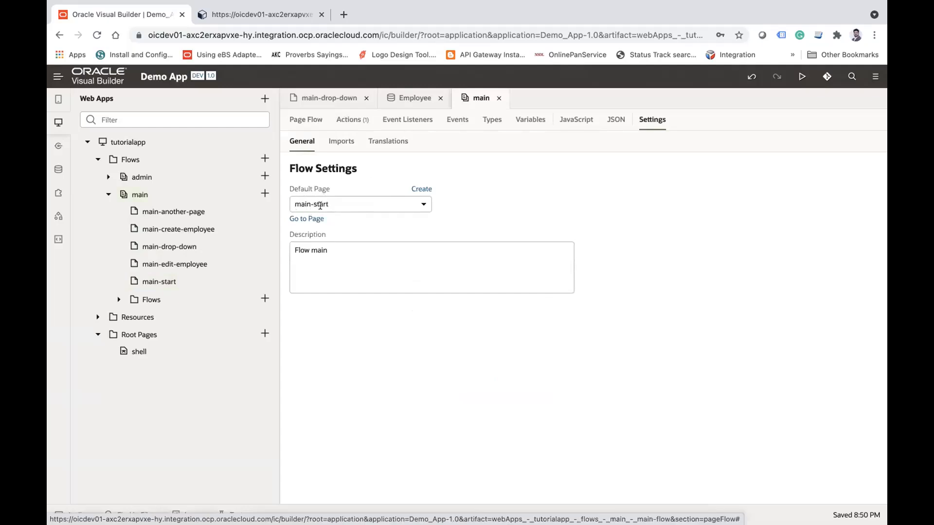
click(363, 204)
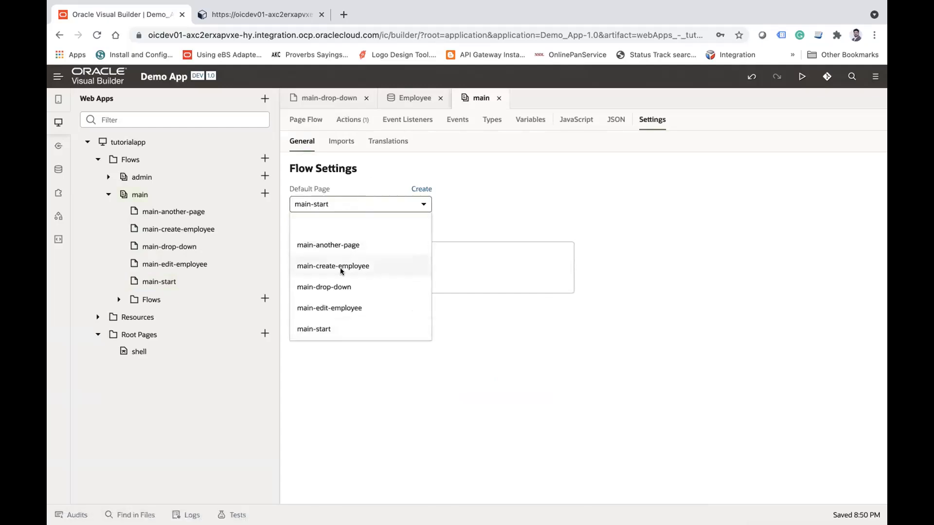
click(338, 287)
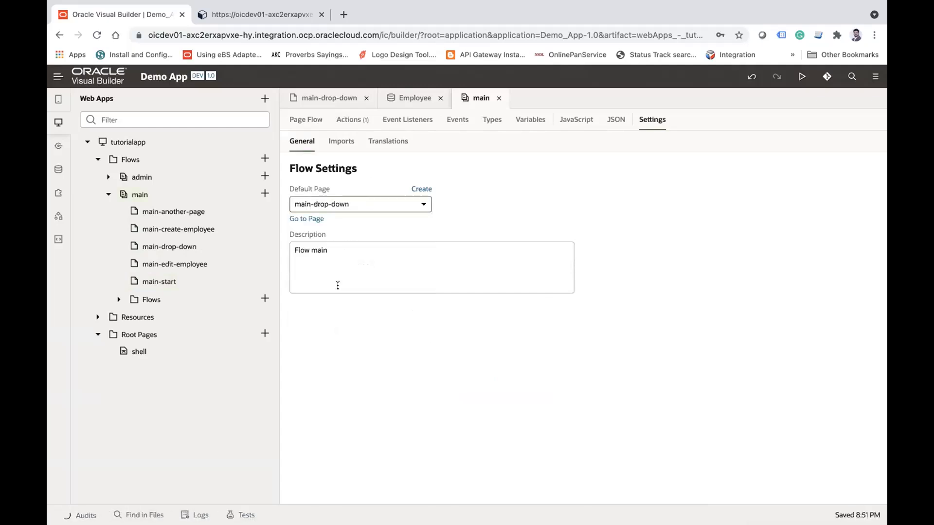
Step: Run the application again and examine the options in the Single Select of the preview
click(800, 77)
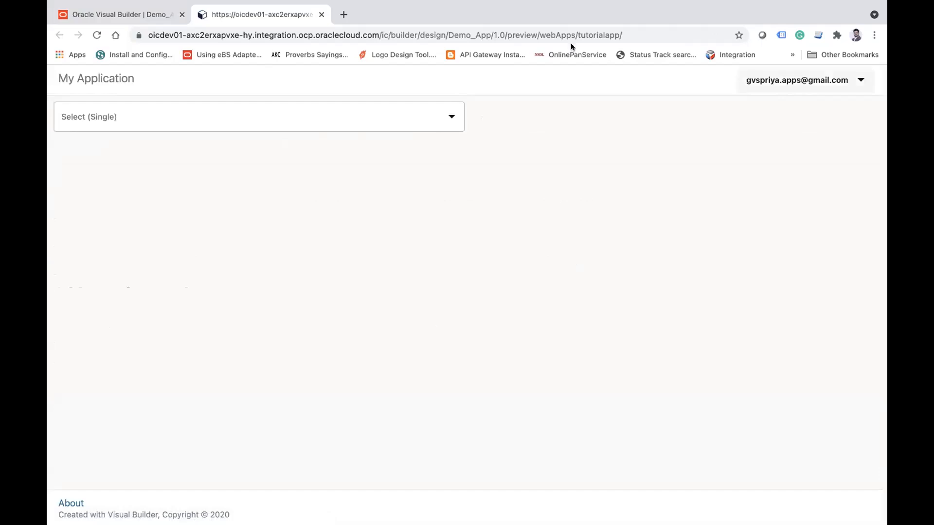
click(128, 119)
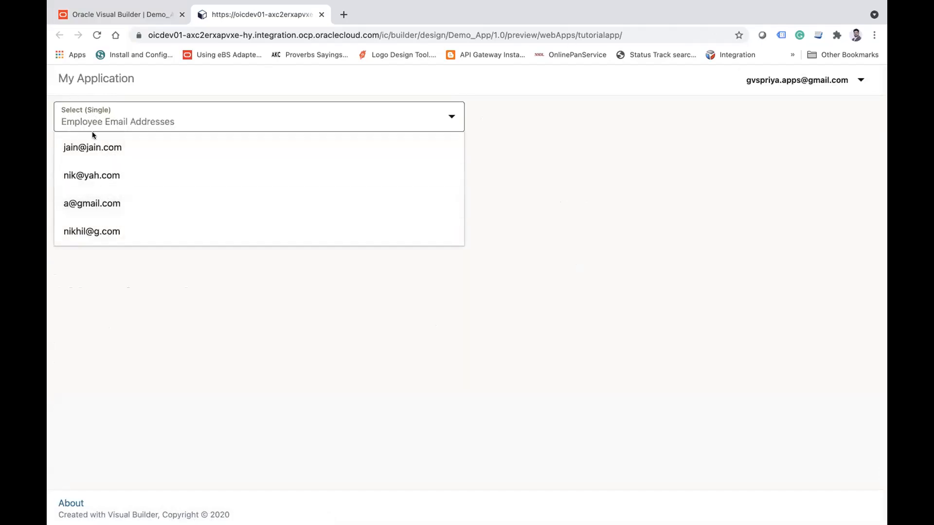
click(156, 317)
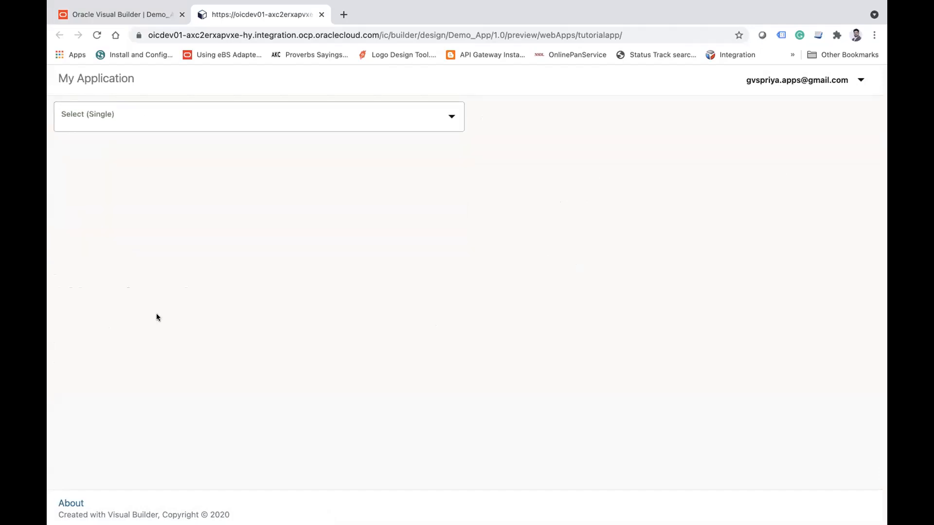
Step: Return the main-drop-down page to Design mode and clear the Single Select's label hint
click(120, 16)
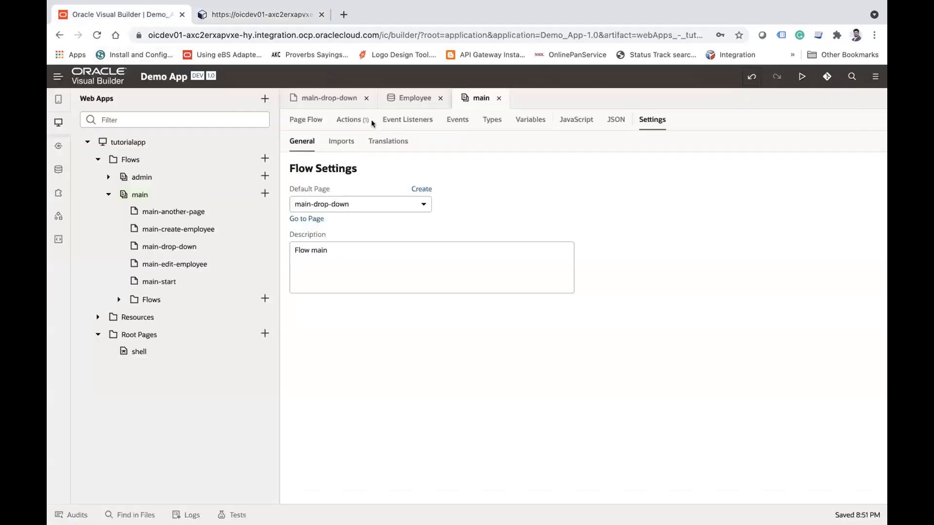
click(315, 97)
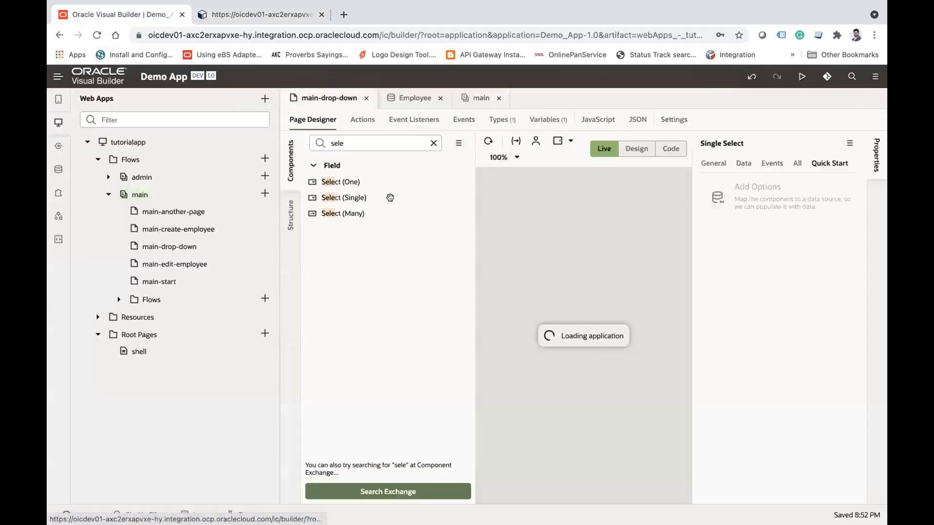
click(635, 150)
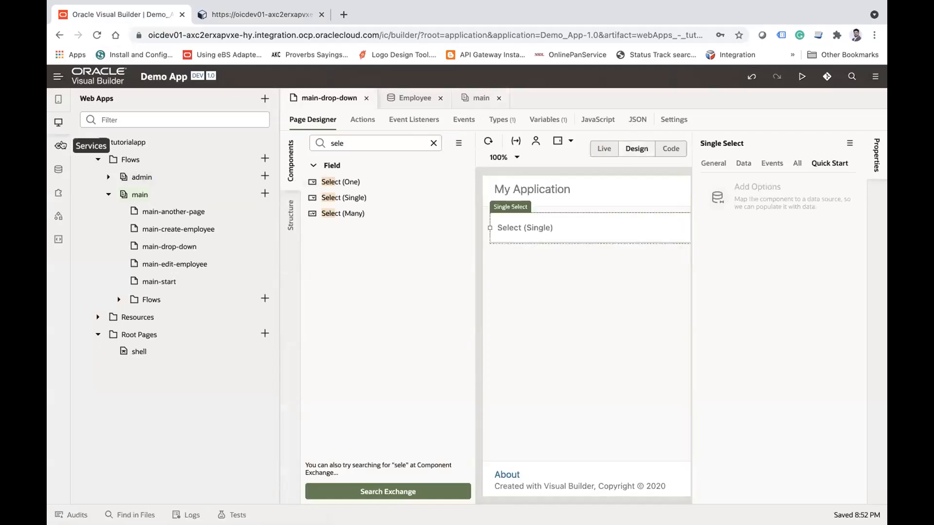
click(58, 122)
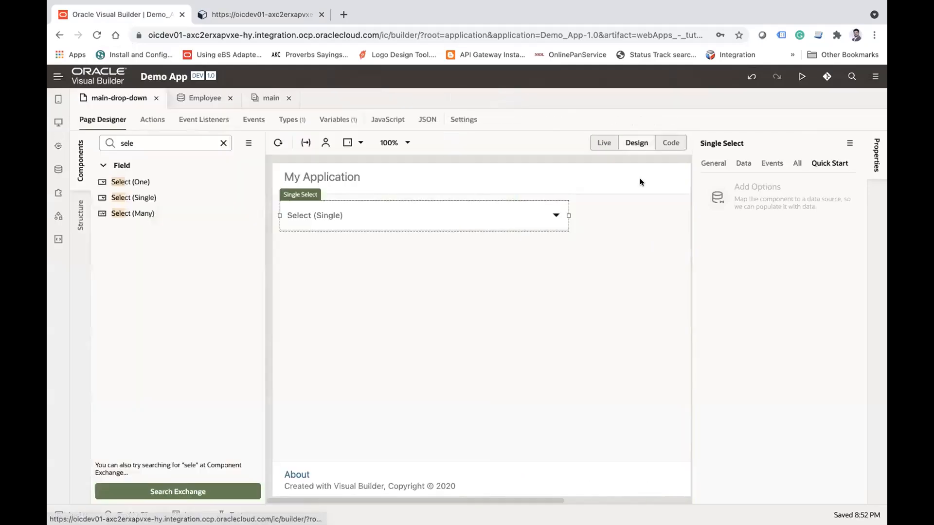
click(741, 166)
click(713, 166)
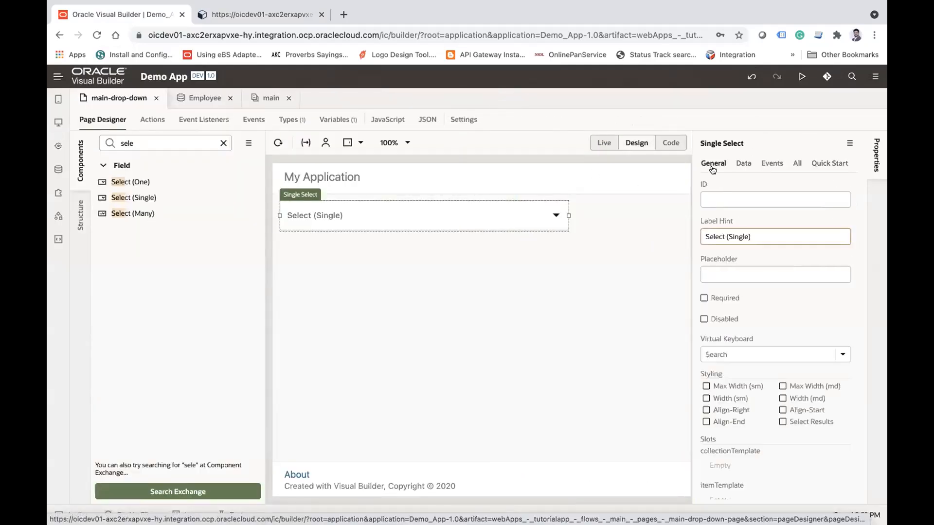
click(781, 231)
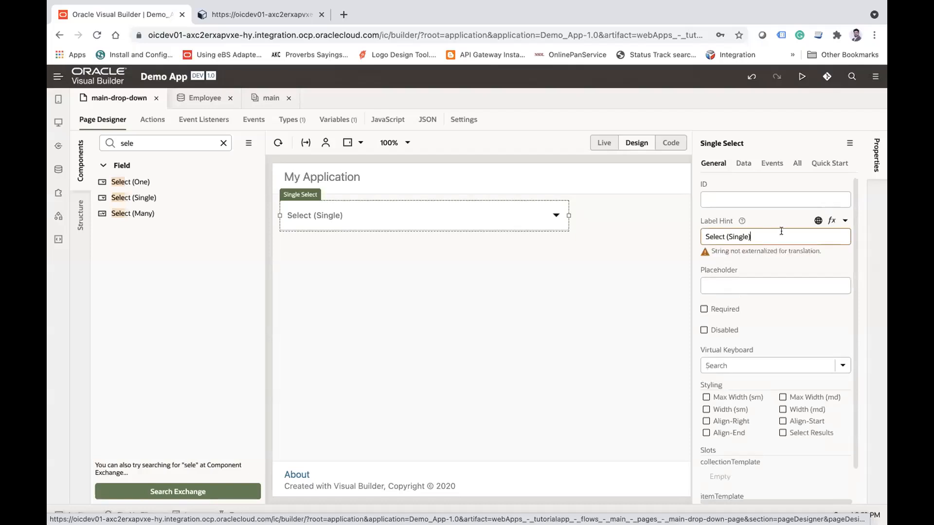
triple_click(780, 231)
key(BackSpace)
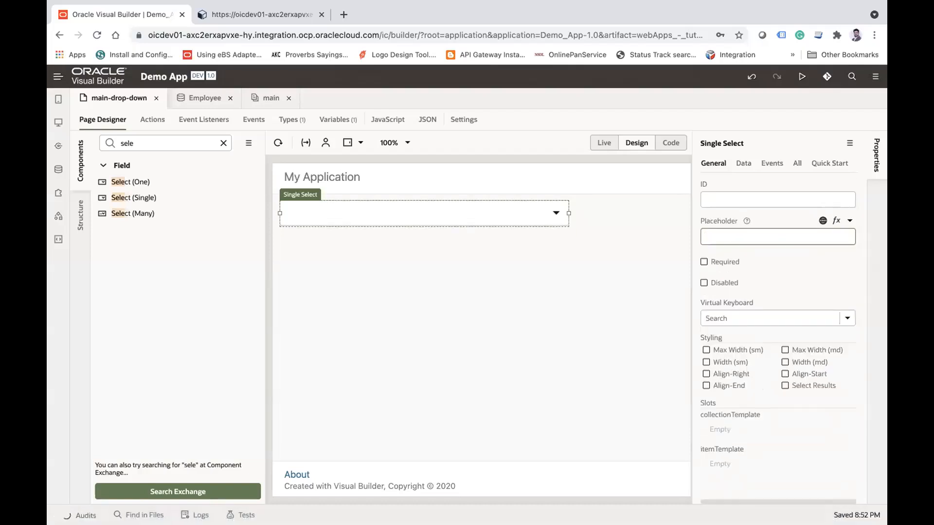
Step: Set the Single Select's placeholder to "Employee Email addresses"
text(Emplou)
key(BackSpace)
key(BackSpace)
text(e)
key(BackSpace)
key(BackSpace)
key(BackSpace)
text(yee Email addreses)
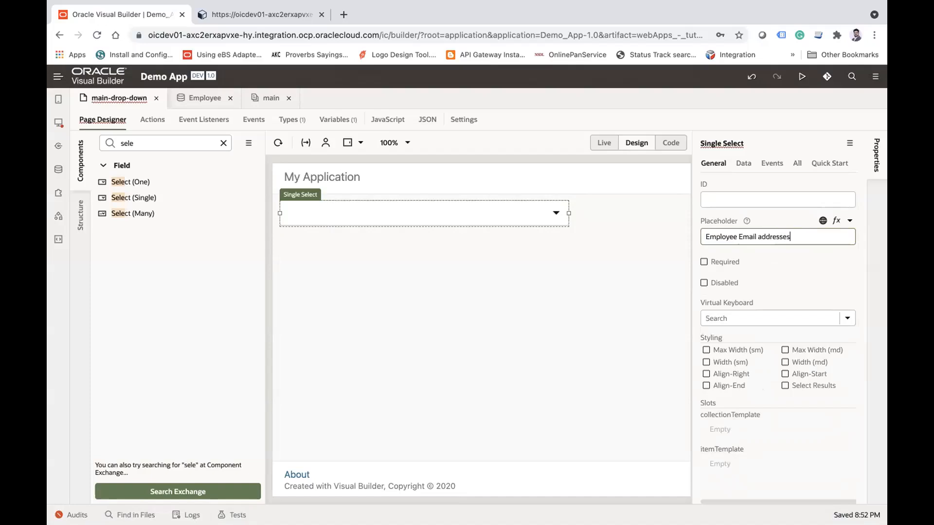
key(Tab)
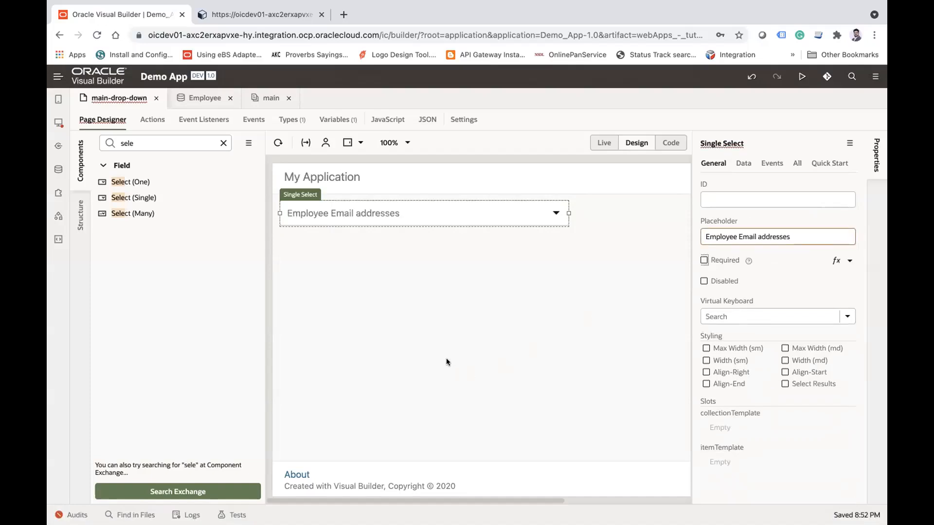
click(446, 361)
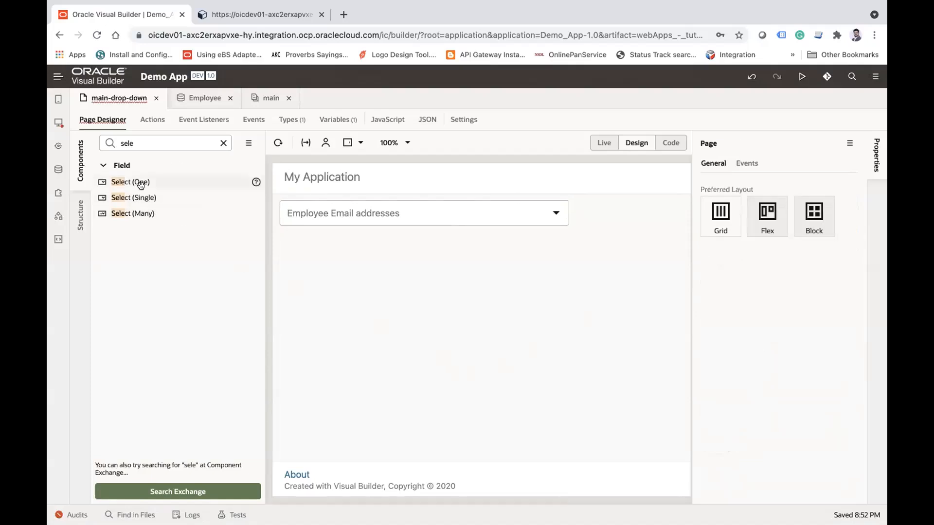
Step: Add a second Select (Single) below the Employee Email addresses field and choose the Address business object as its options source
drag(133, 197, 303, 266)
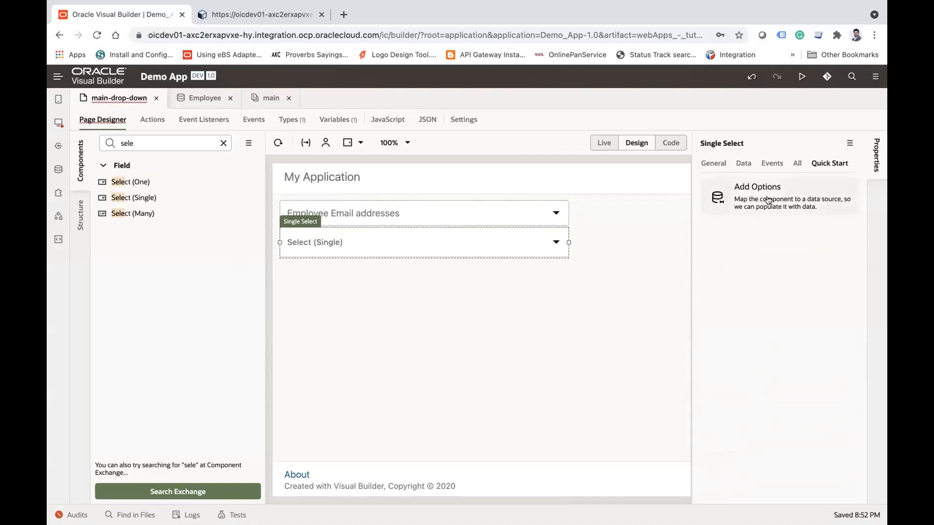
click(768, 200)
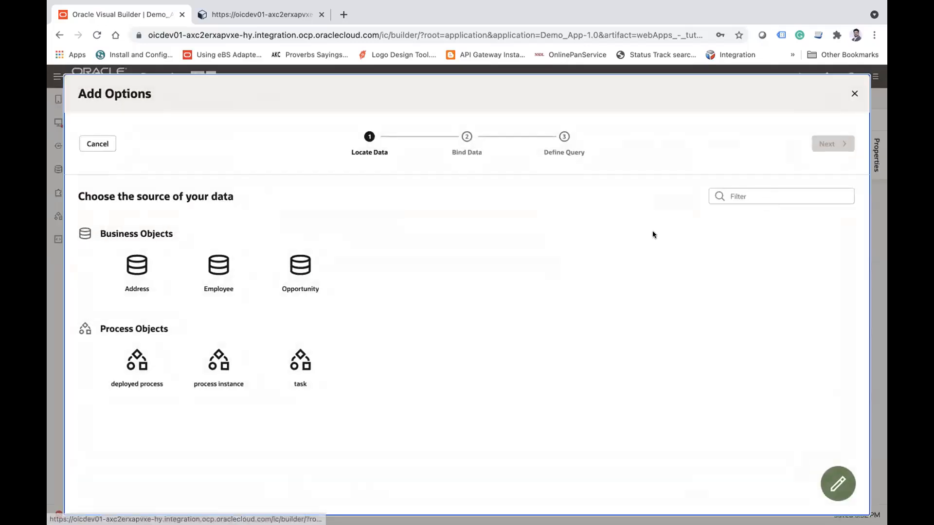
click(138, 272)
click(830, 145)
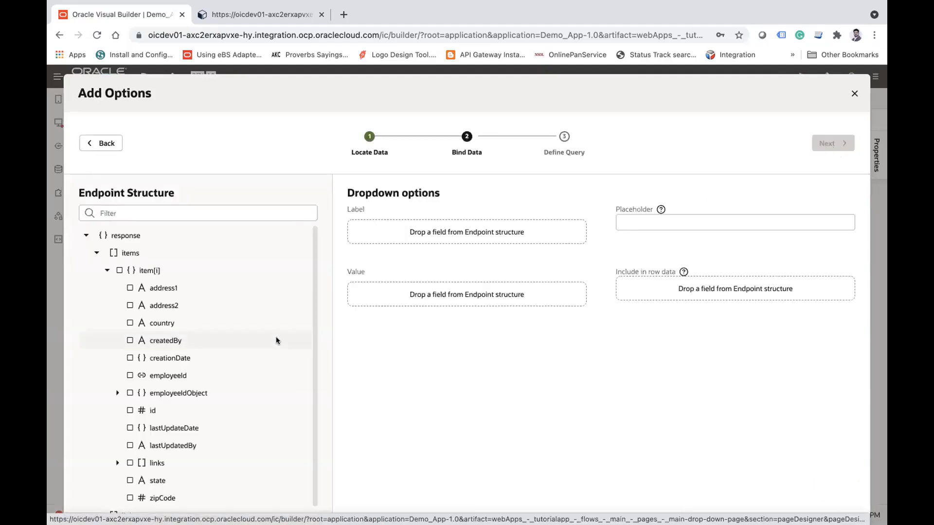
Step: Bind zipCode as the option label and id as the value, and finish adding the options without a filter condition
scroll(275, 337, down, 1)
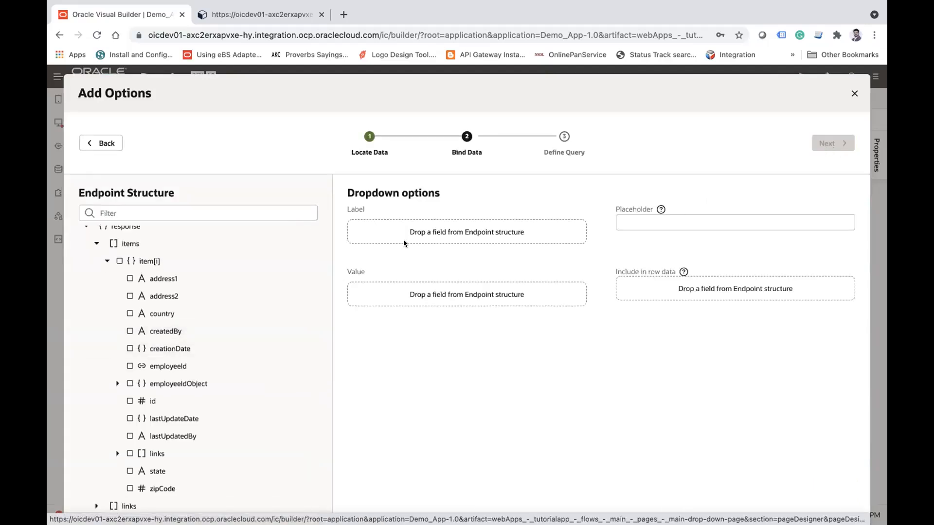
click(150, 488)
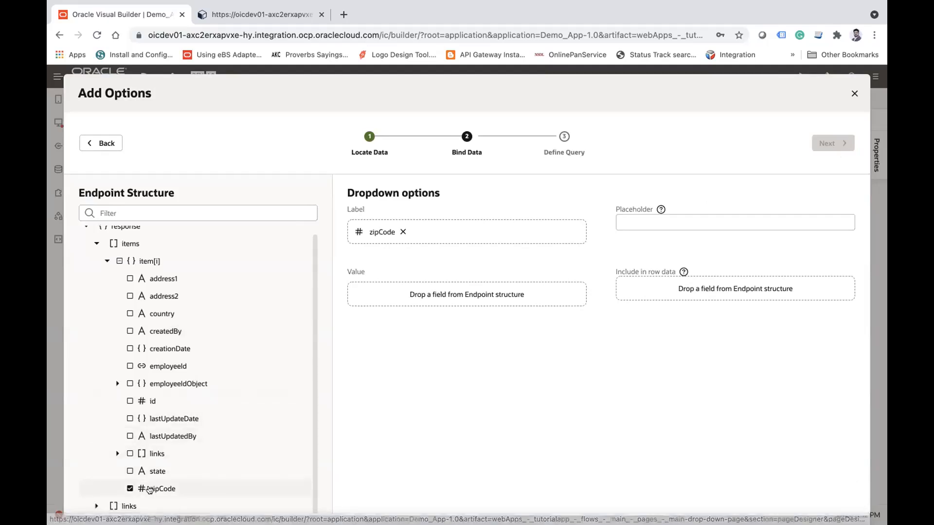
click(151, 401)
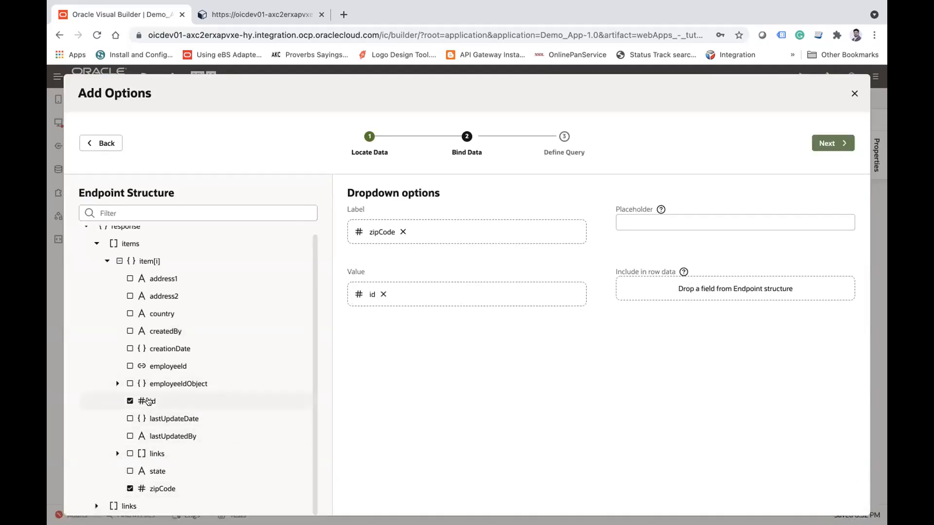
click(829, 143)
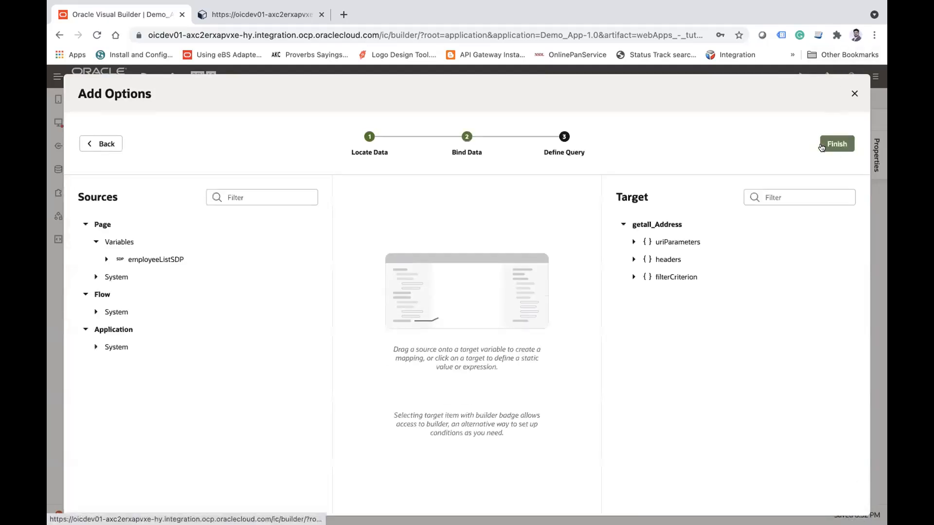
click(656, 275)
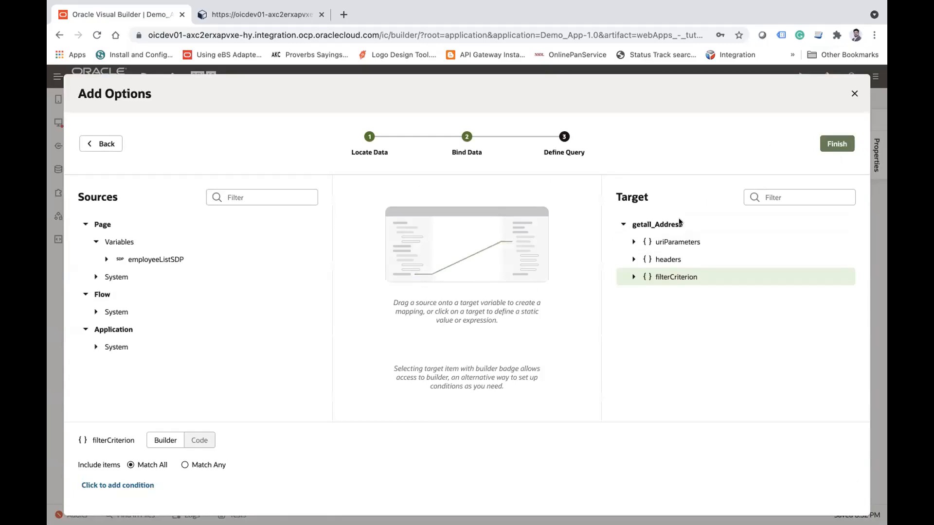
click(838, 142)
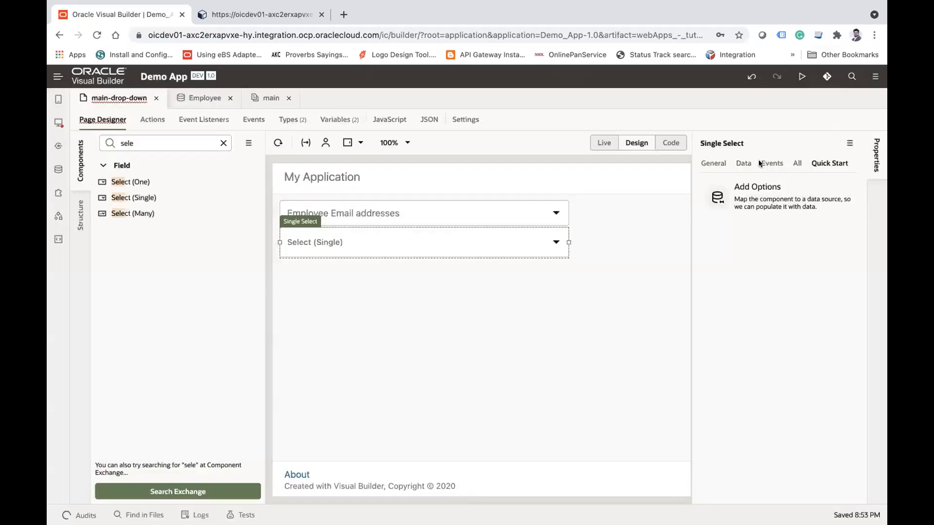
Step: Examine the options of the new Address Single Select in Live mode, and return the page to Design mode
click(599, 143)
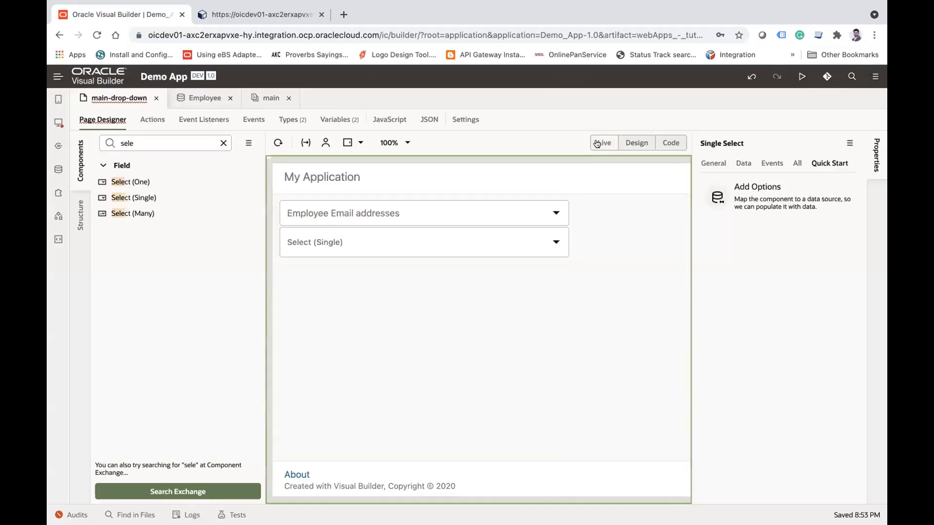
click(439, 248)
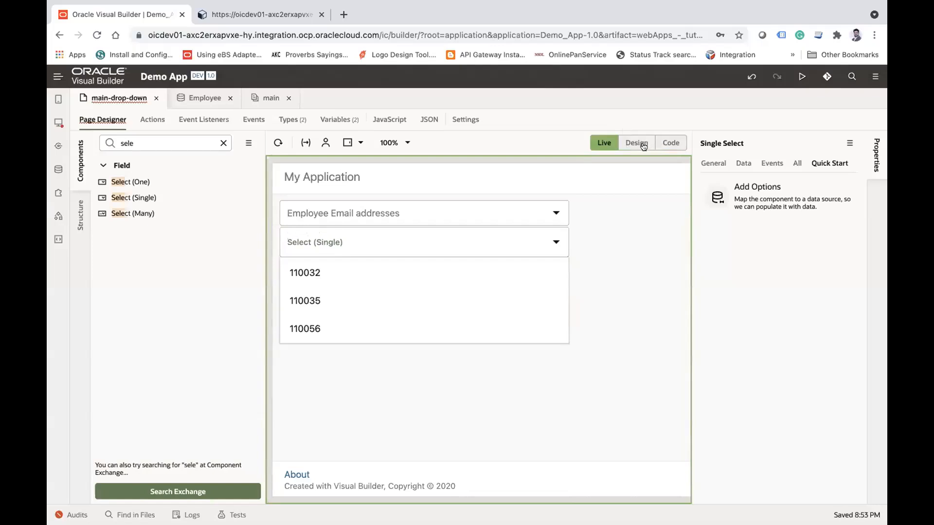
click(609, 229)
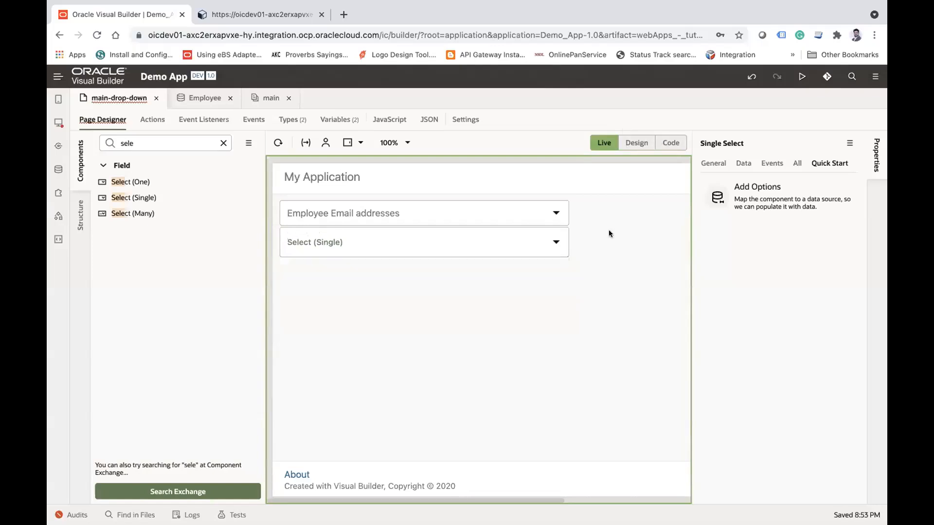
click(635, 143)
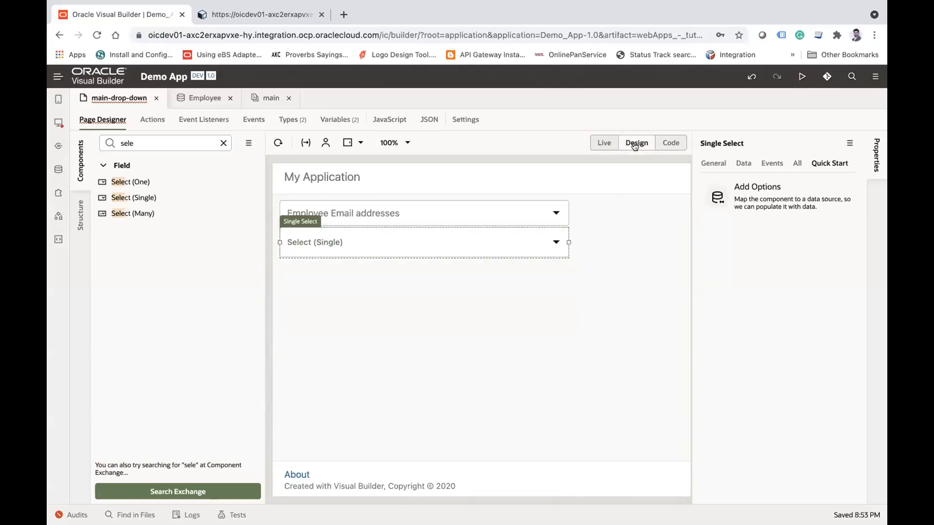
Step: Create a quick-start 'value-item' event with its action chain for the Employee Email addresses Single Select
click(364, 220)
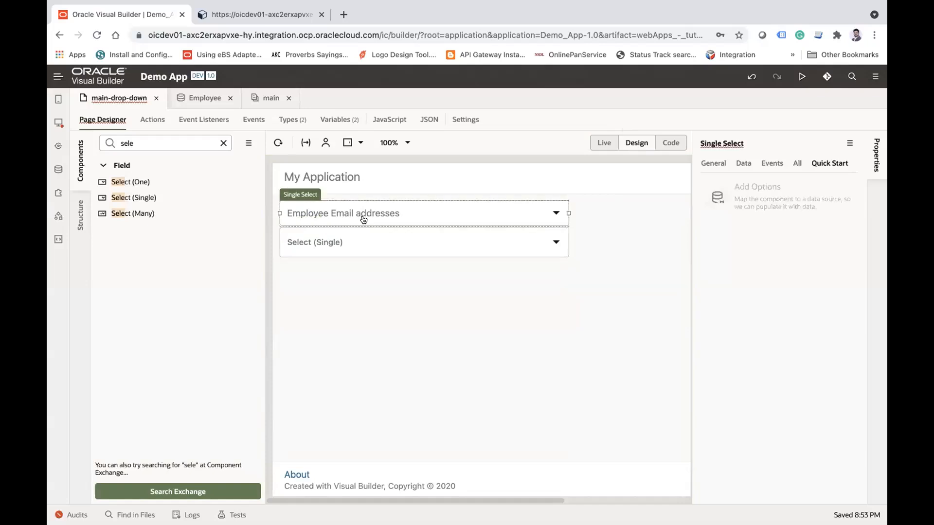
click(766, 163)
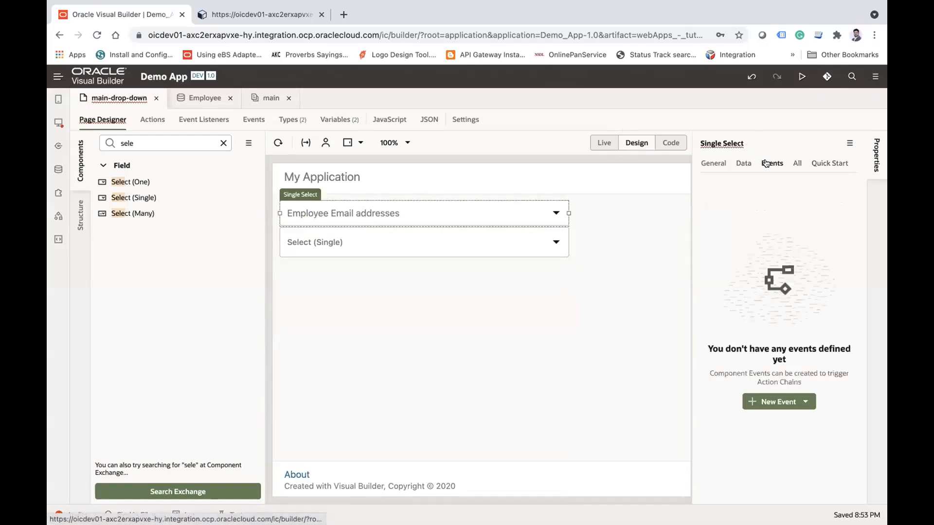
click(802, 403)
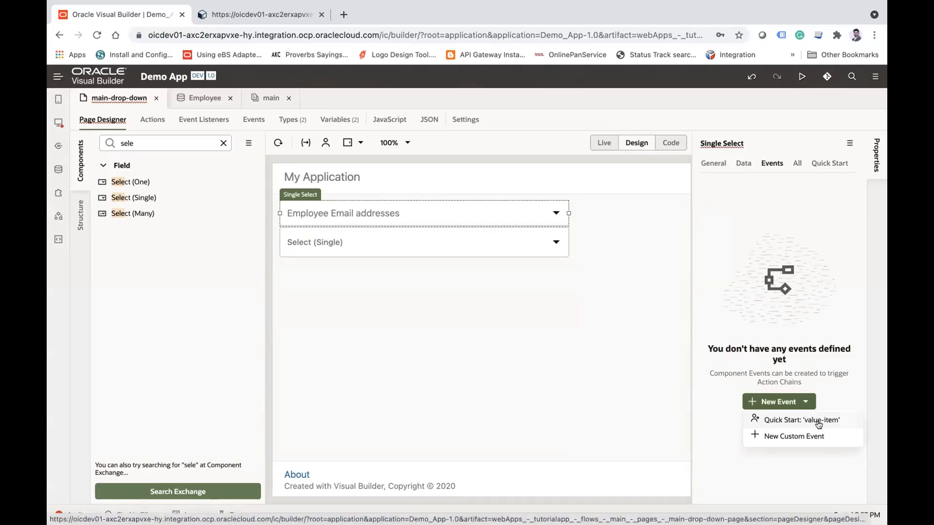
click(818, 423)
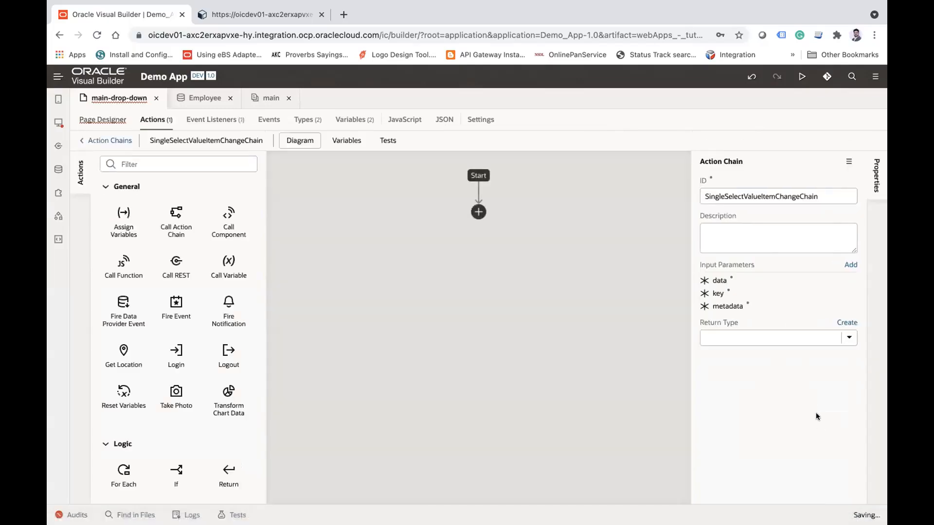
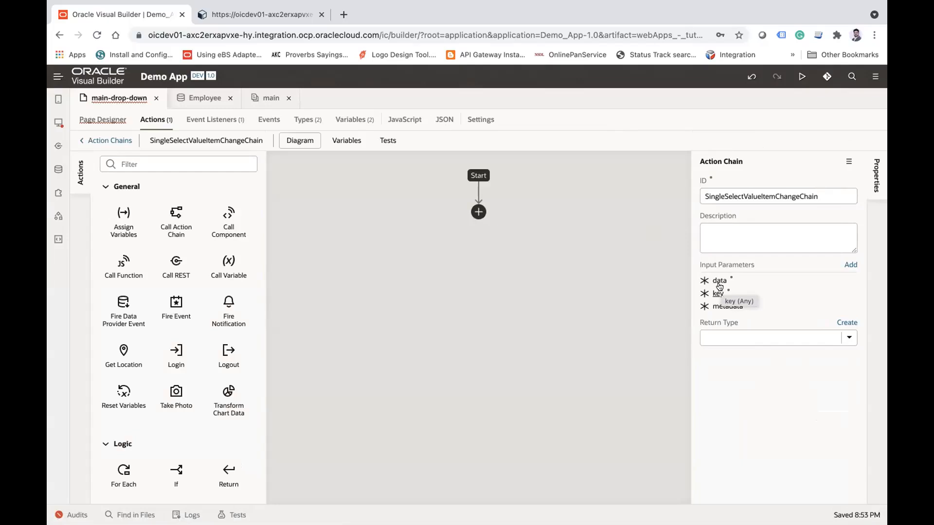
Step: Add an Assign Variables action to the action chain and choose the filterCriterion of the page variable addressListSDP as its target
drag(113, 218, 475, 223)
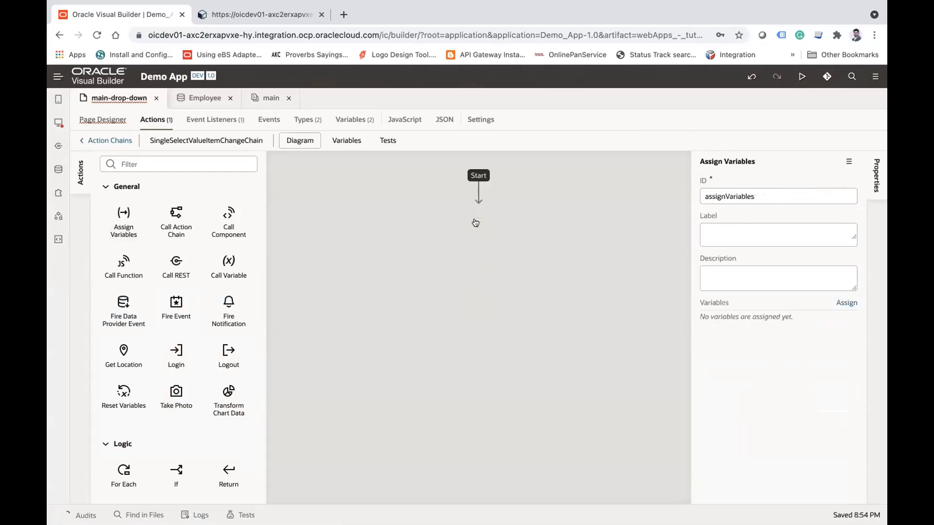
click(844, 305)
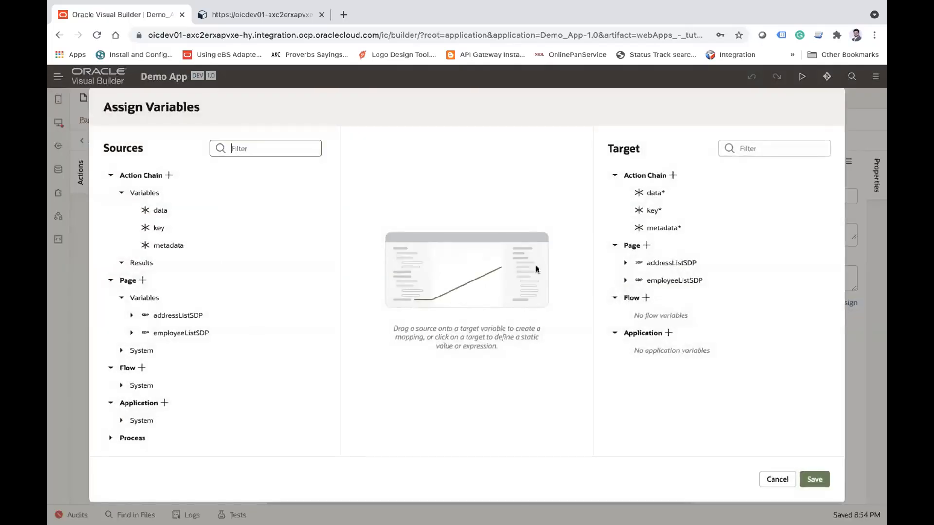
click(624, 263)
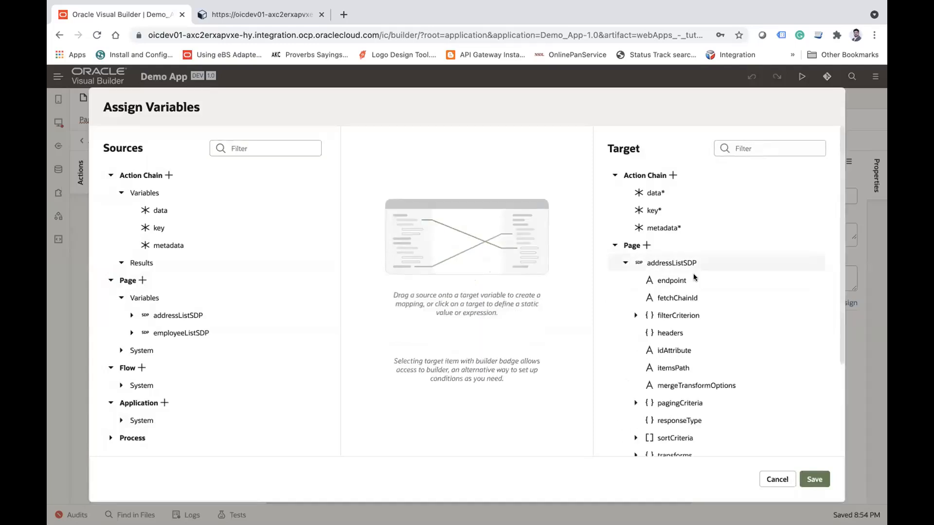
click(686, 315)
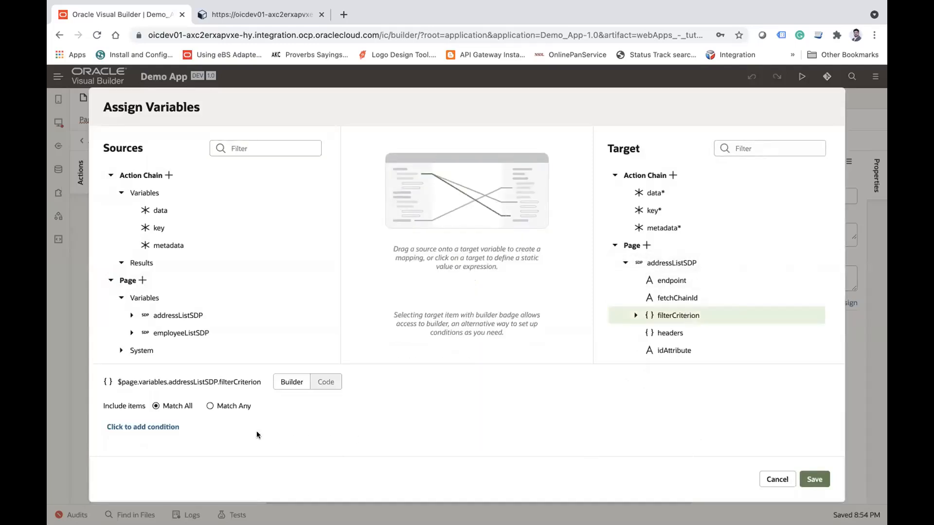
Step: Define the filter condition employeeId equals ($eq) $variables.key and save the variable assignment
click(167, 426)
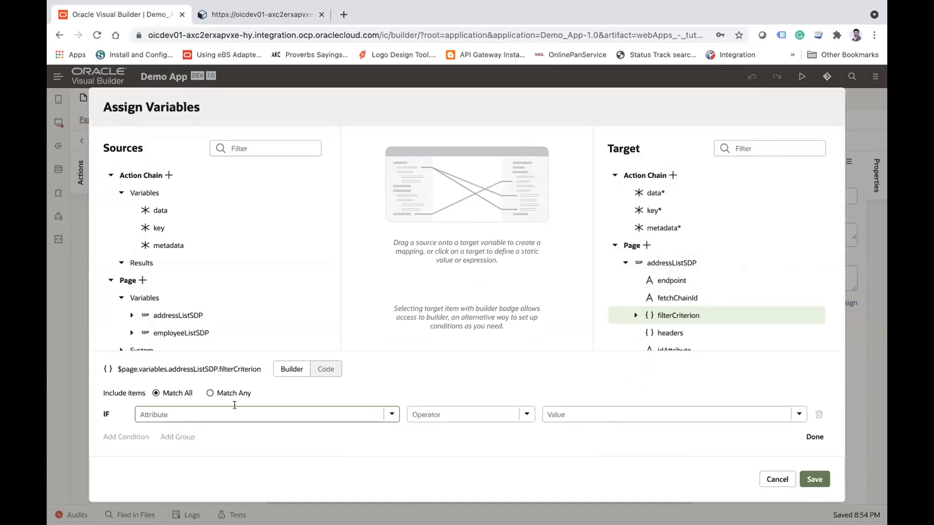
click(394, 412)
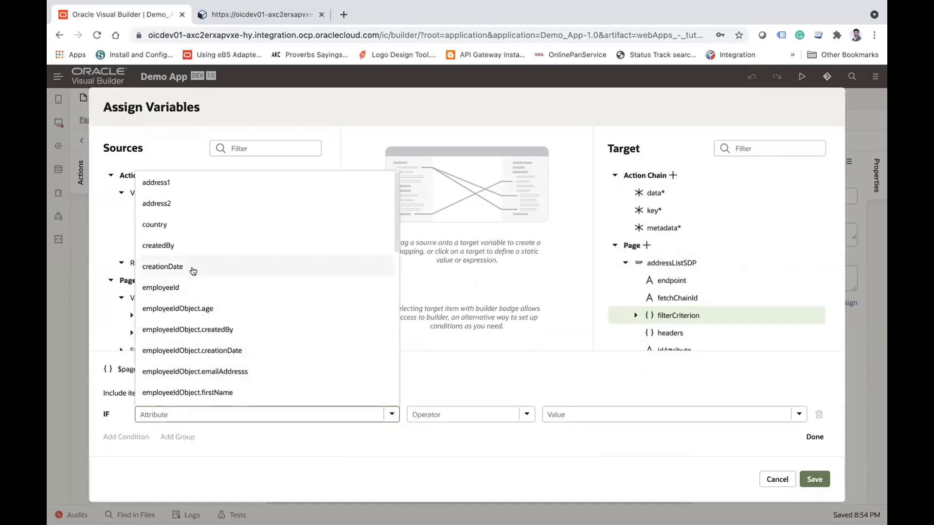
click(184, 281)
click(525, 414)
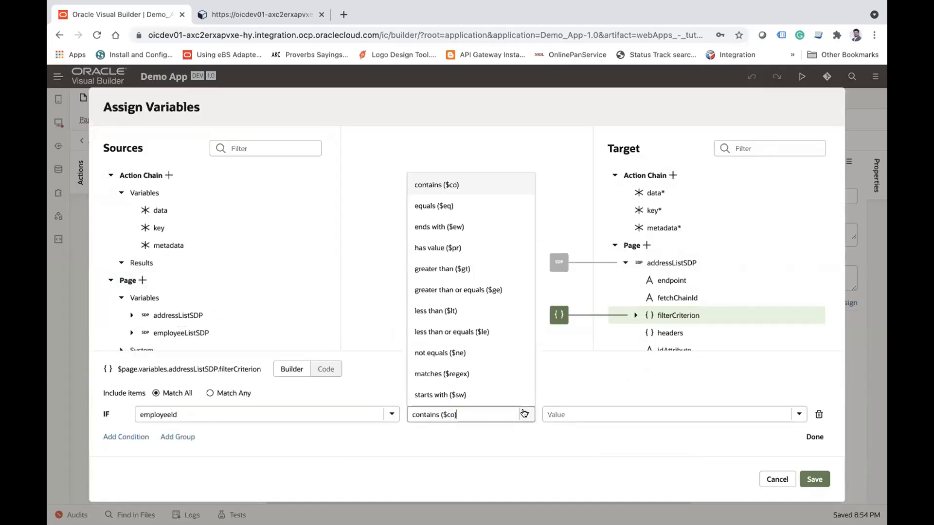
click(451, 208)
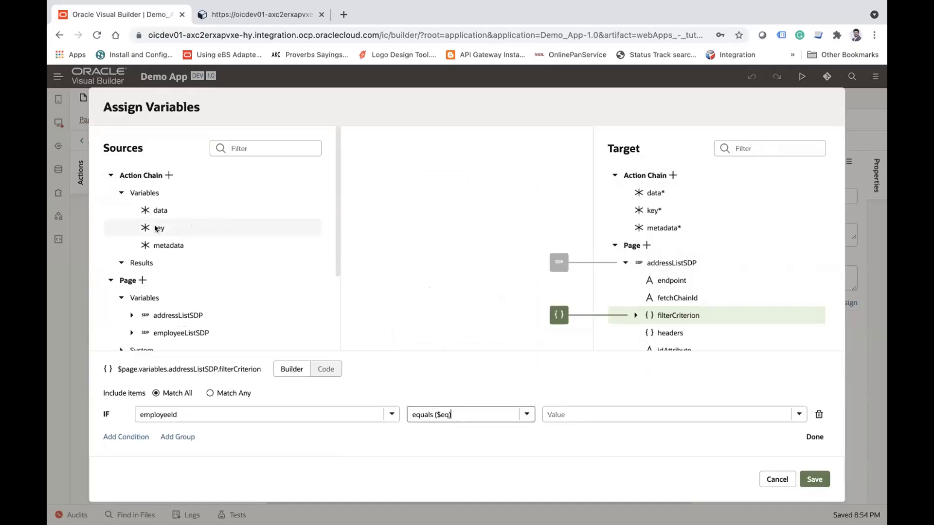
click(740, 406)
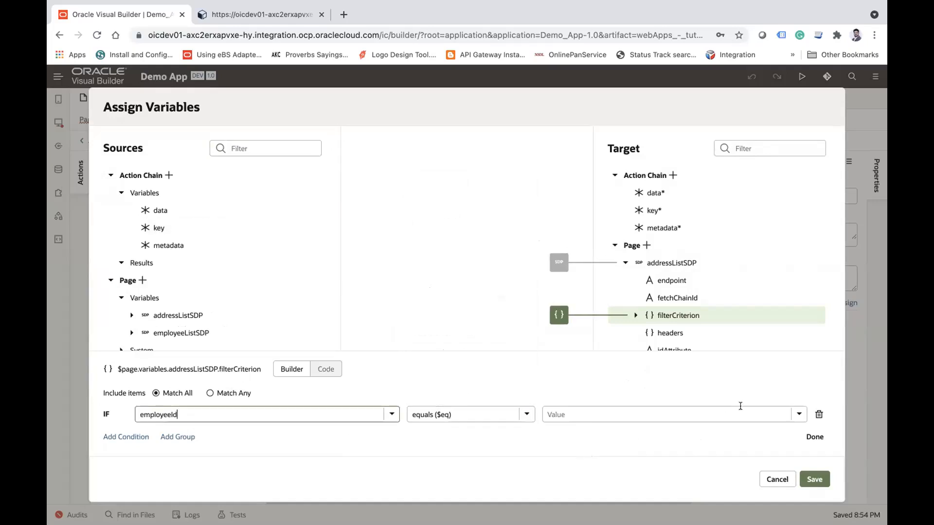
click(798, 415)
click(583, 204)
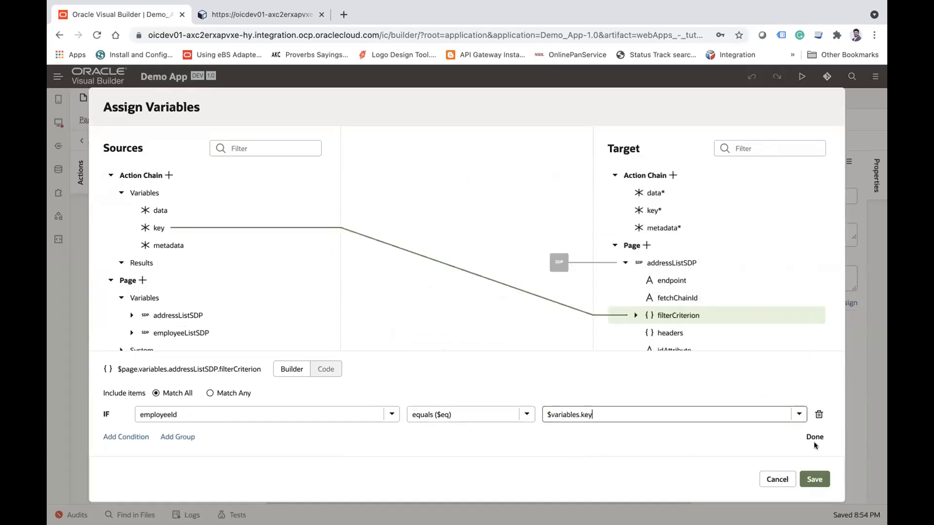
click(811, 480)
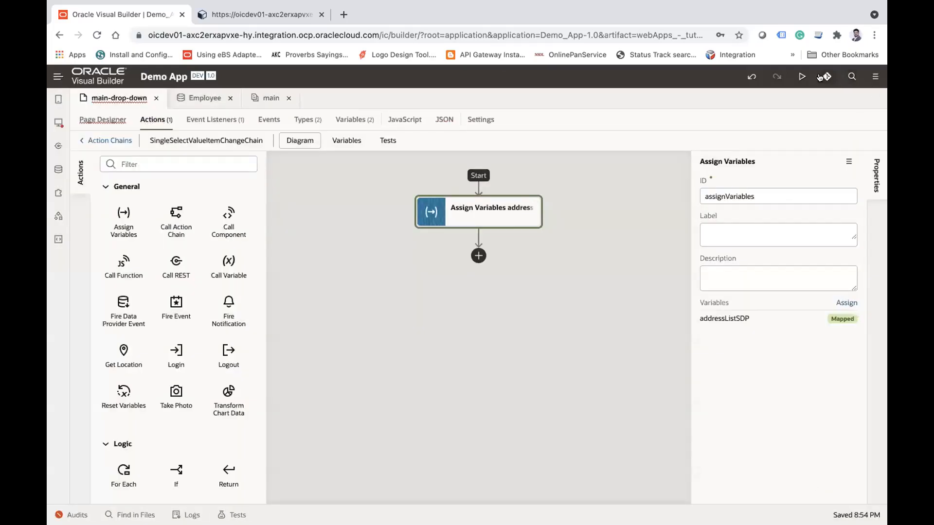
Step: Run the app and check the zip code options without an employee email and with the first email selected
click(802, 77)
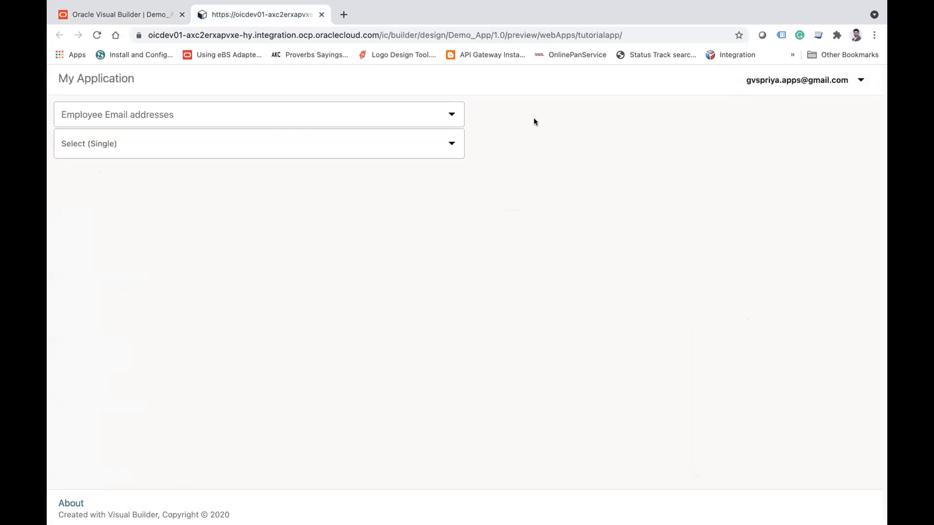
click(247, 144)
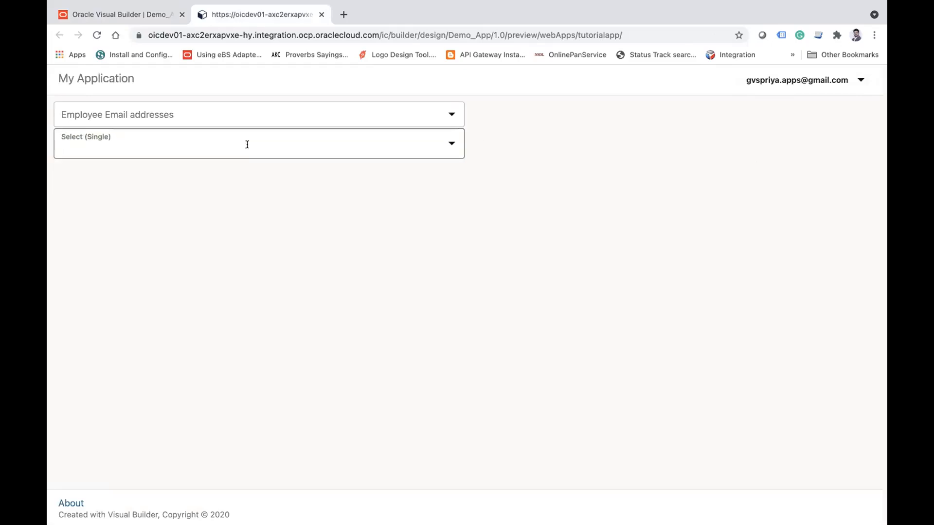
click(610, 198)
click(453, 143)
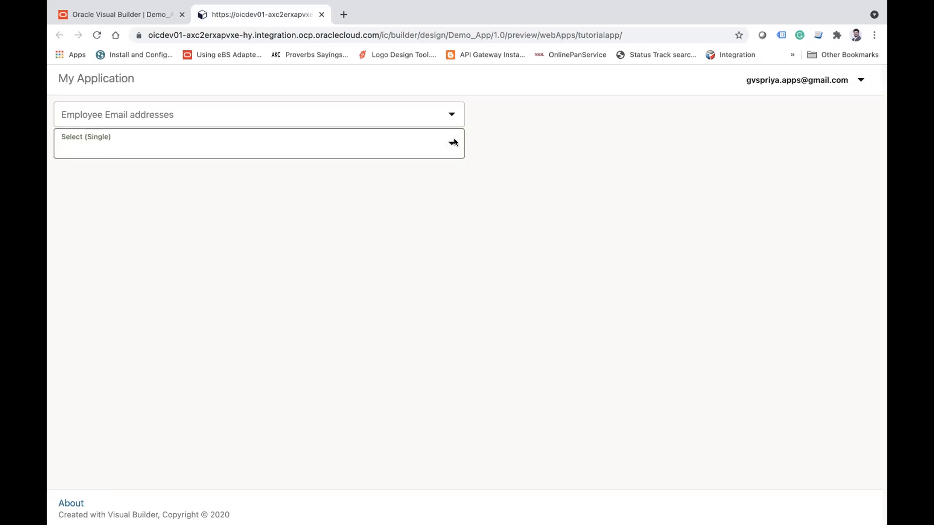
click(315, 108)
click(155, 137)
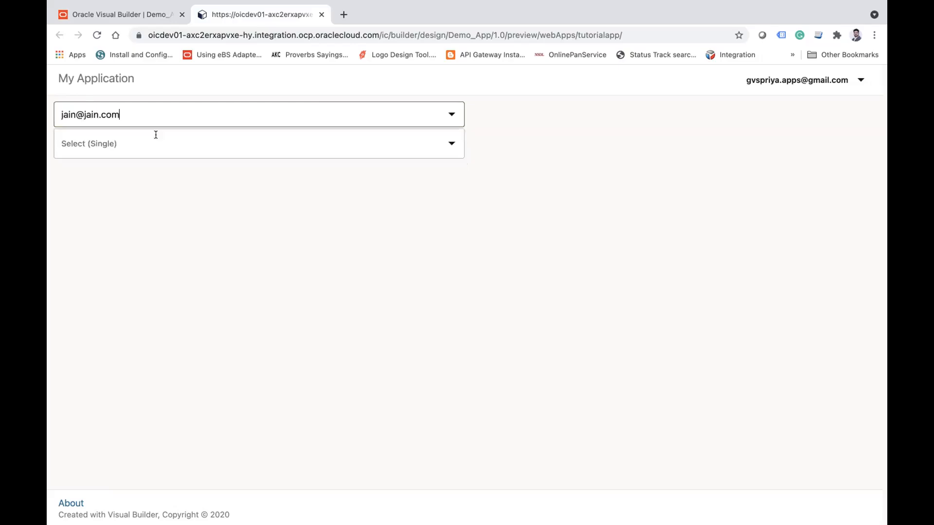
click(204, 145)
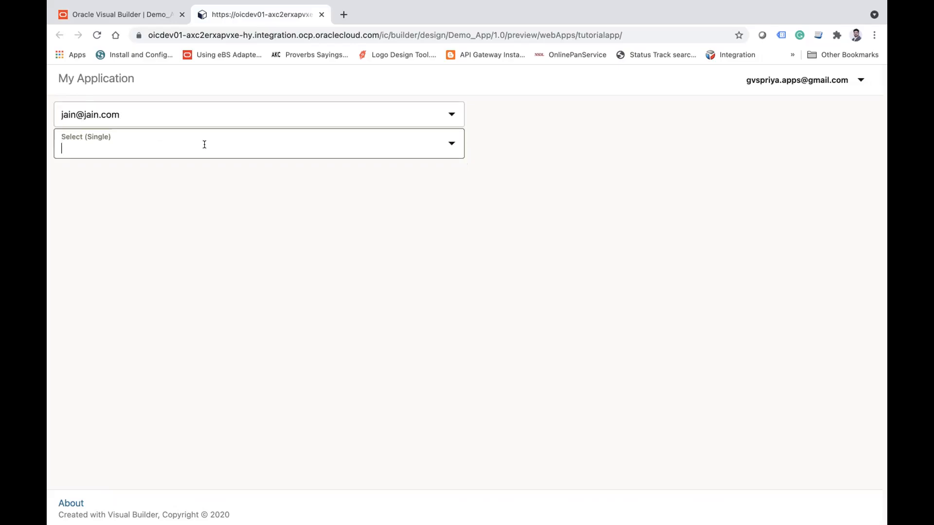
Step: Check the zip code options for the second, third and fourth employee emails, and reselect the first email
click(173, 121)
click(100, 163)
click(164, 146)
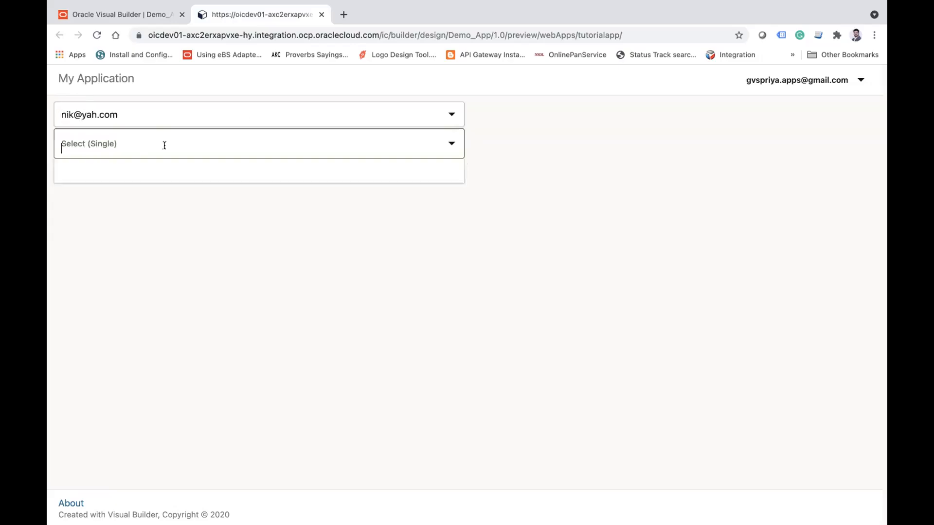
click(154, 119)
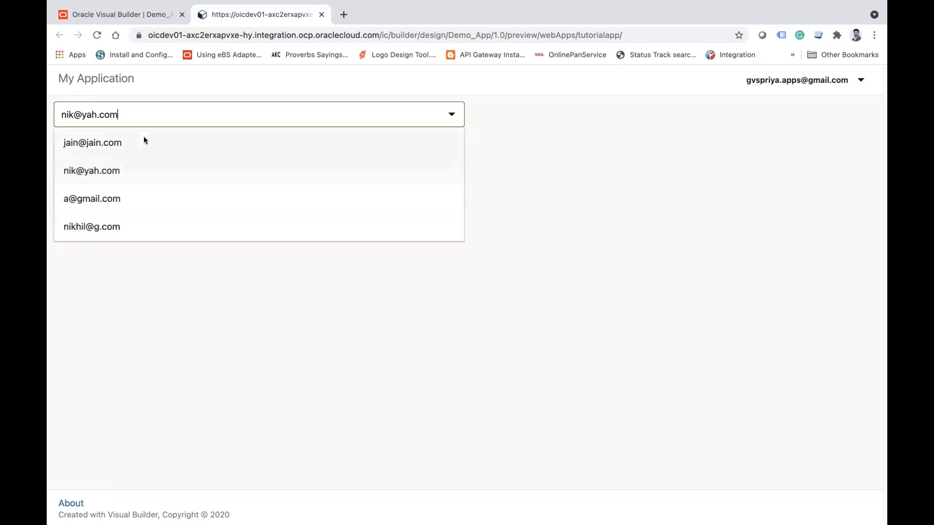
click(96, 189)
click(197, 141)
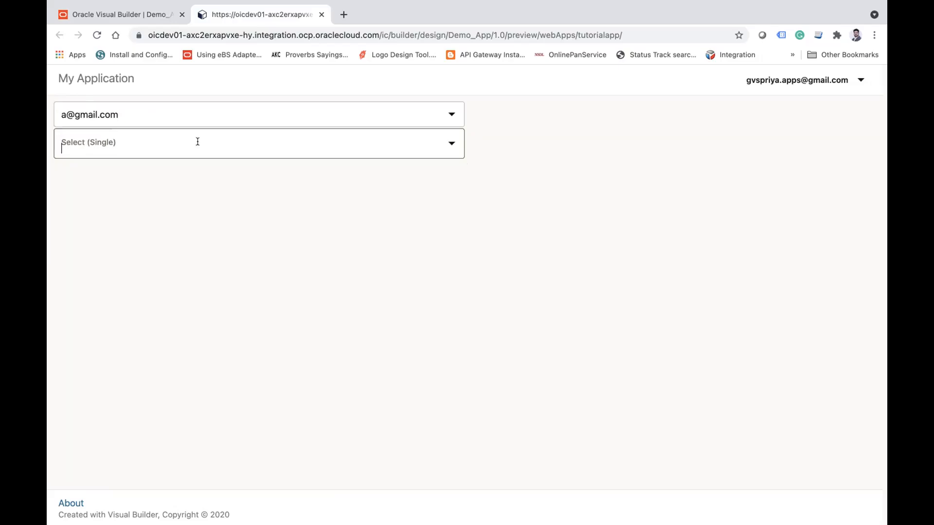
click(174, 114)
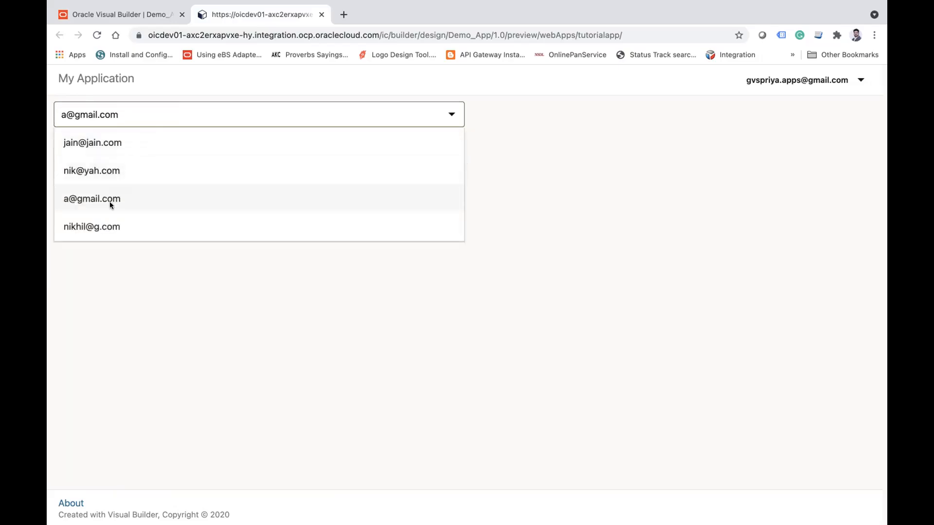
click(102, 225)
click(156, 144)
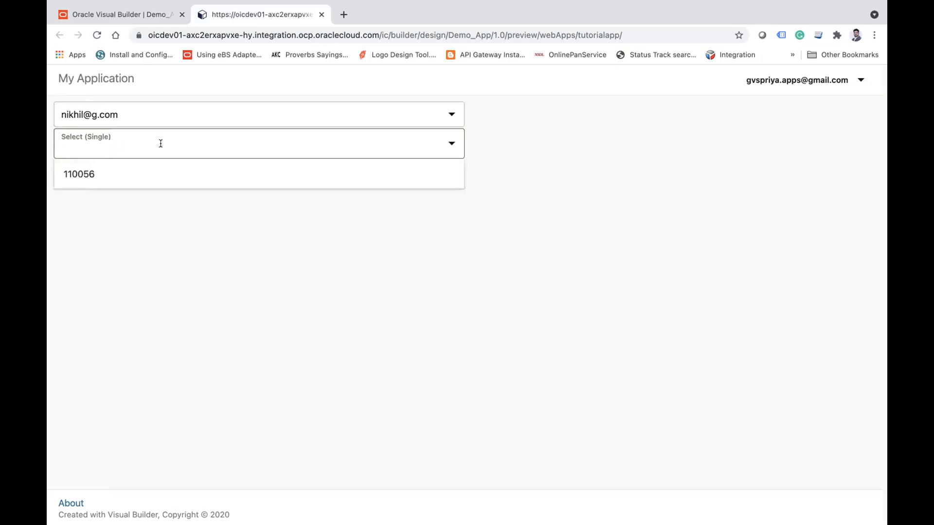
click(125, 110)
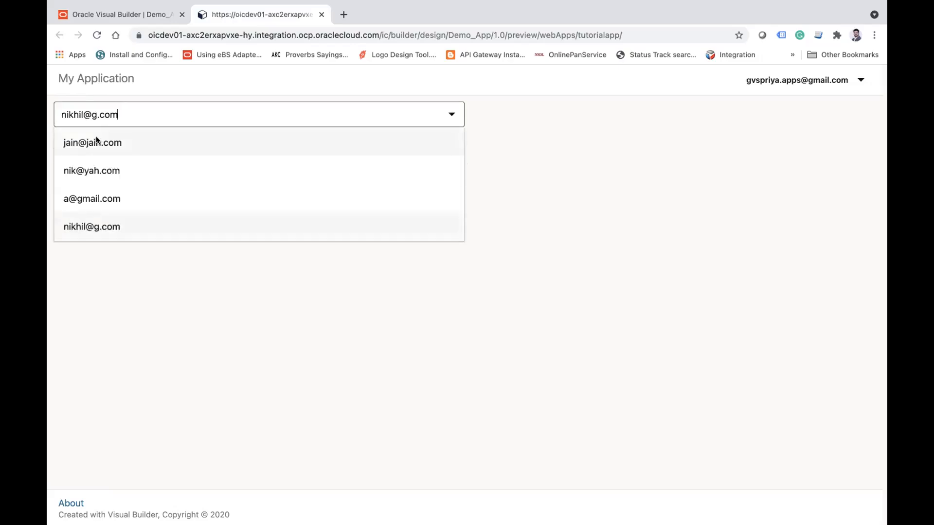
click(98, 141)
Step: Rerun the app from Visual Builder and check the zip code Single Select with no employee email selected
click(121, 15)
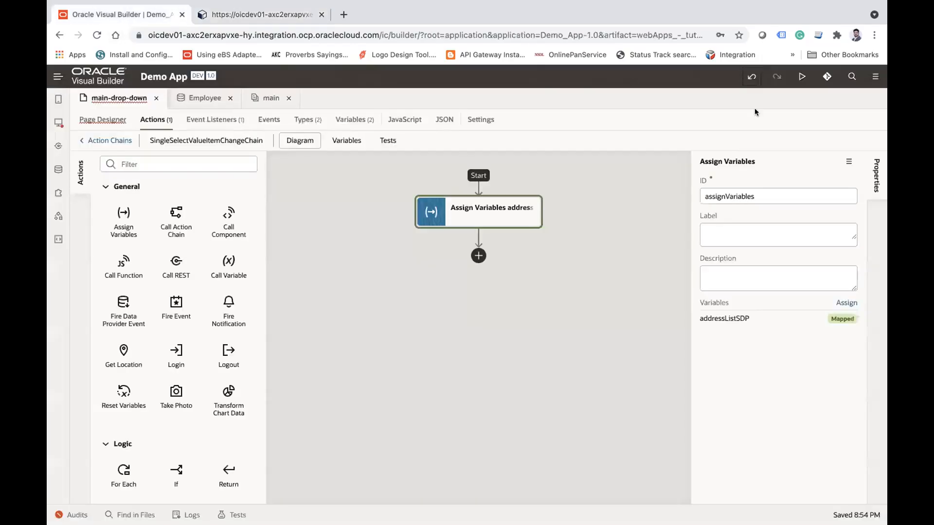
click(798, 78)
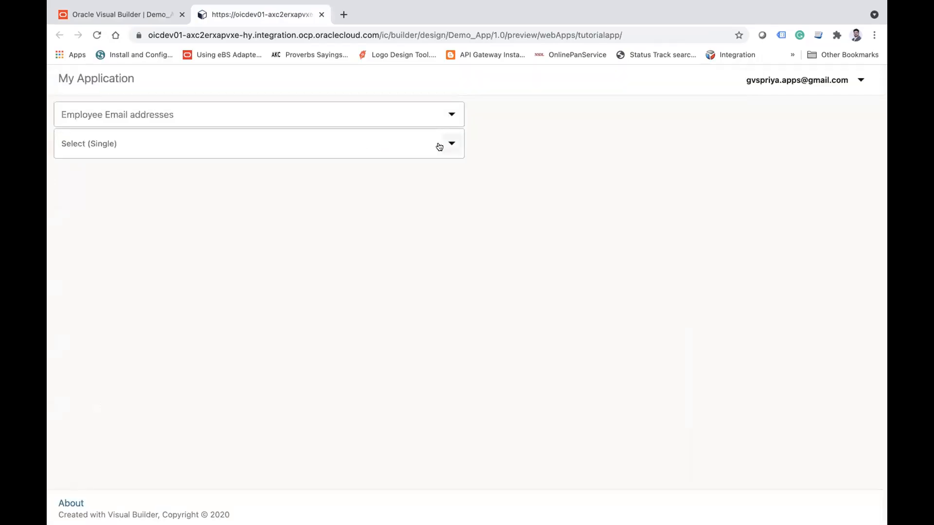
click(439, 147)
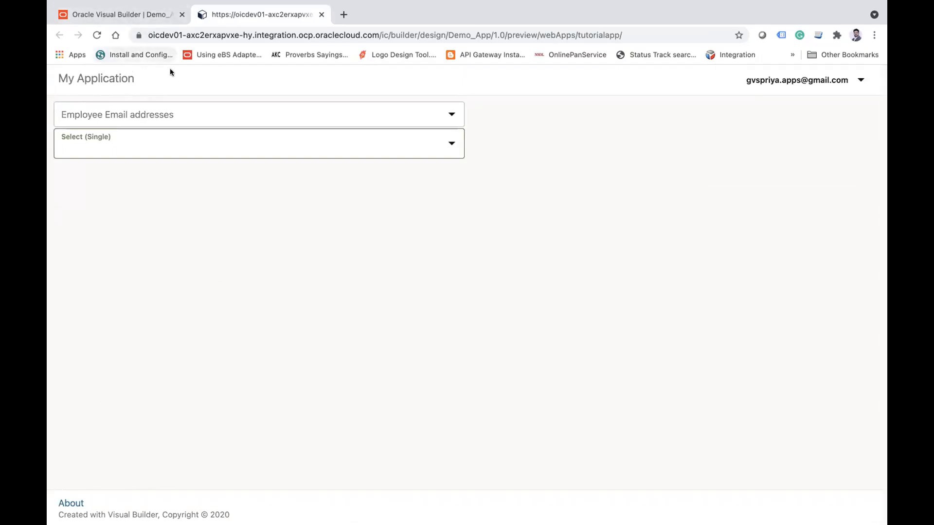
Step: Relaunch the app preview from Visual Builder and return to the main-drop-down page in the Page Designer
click(130, 16)
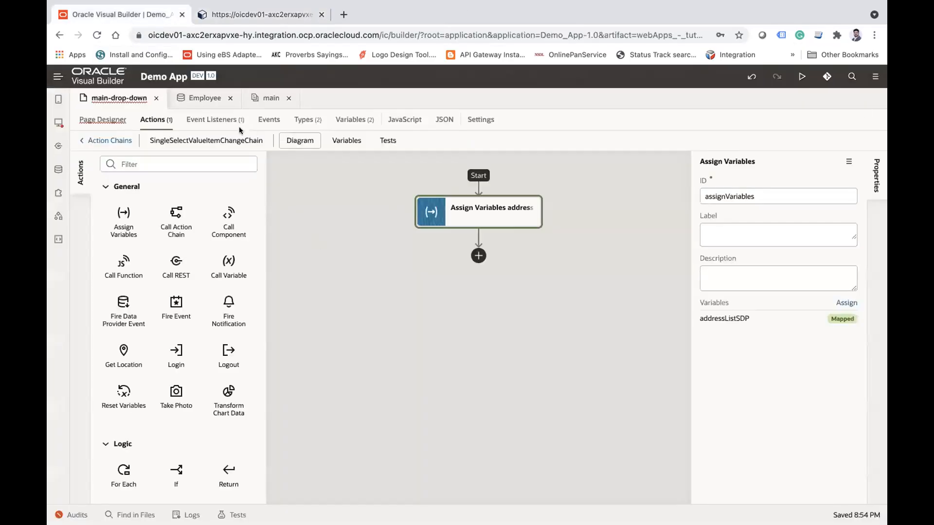
click(801, 77)
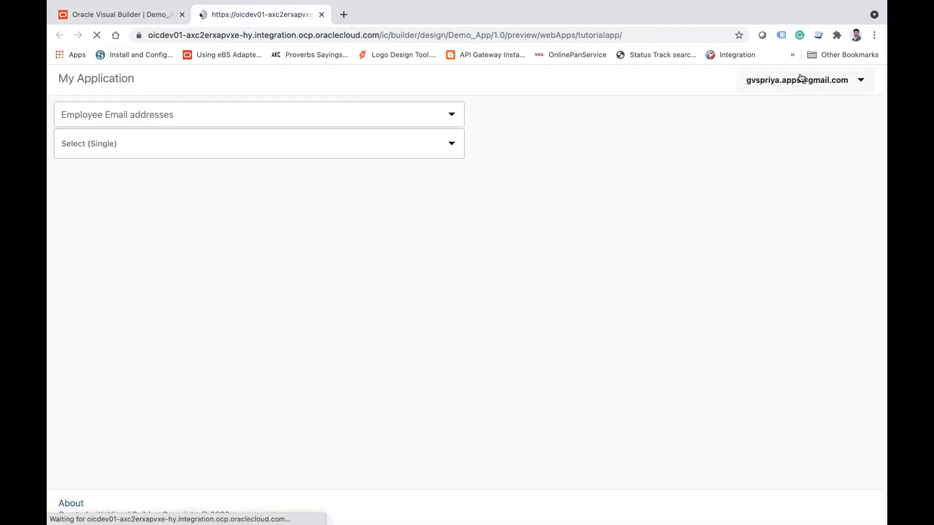
click(139, 13)
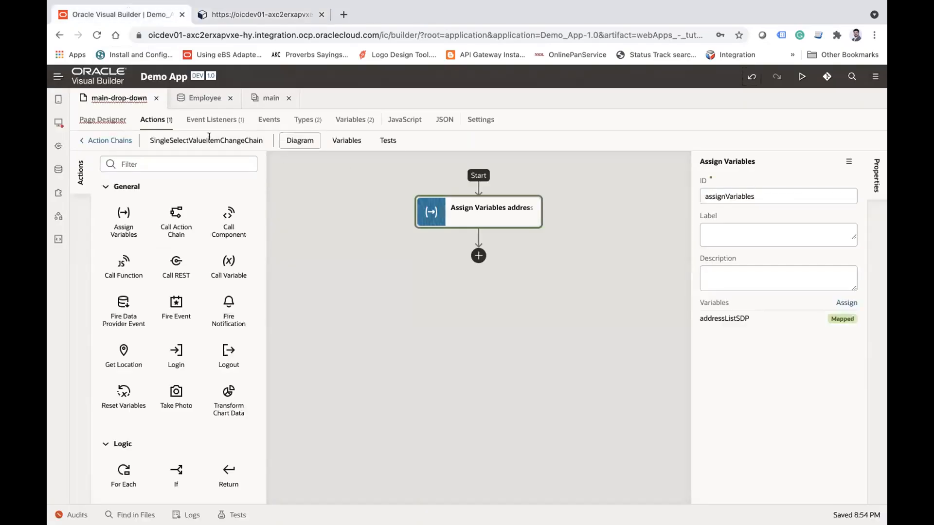
click(103, 120)
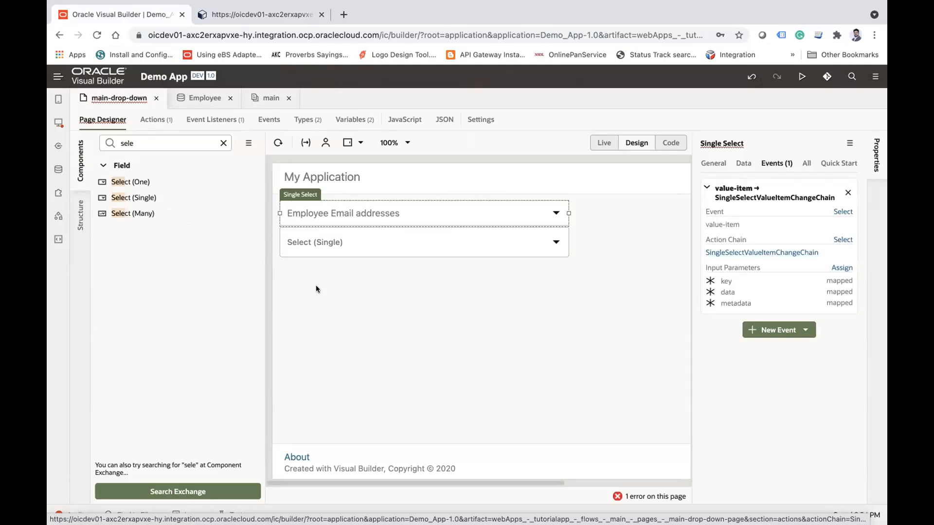
Step: In the running app, compare the zip code options for the first and last employee emails, and close the preview
click(258, 15)
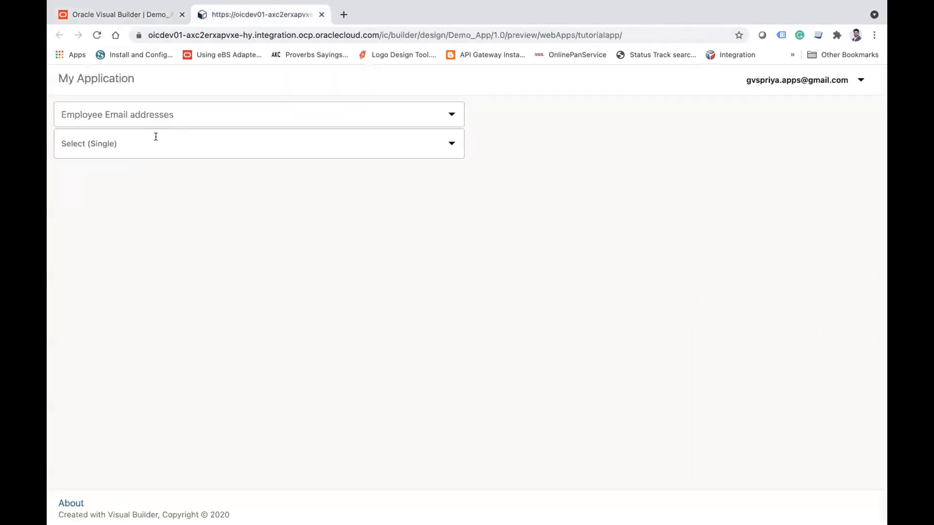
click(156, 113)
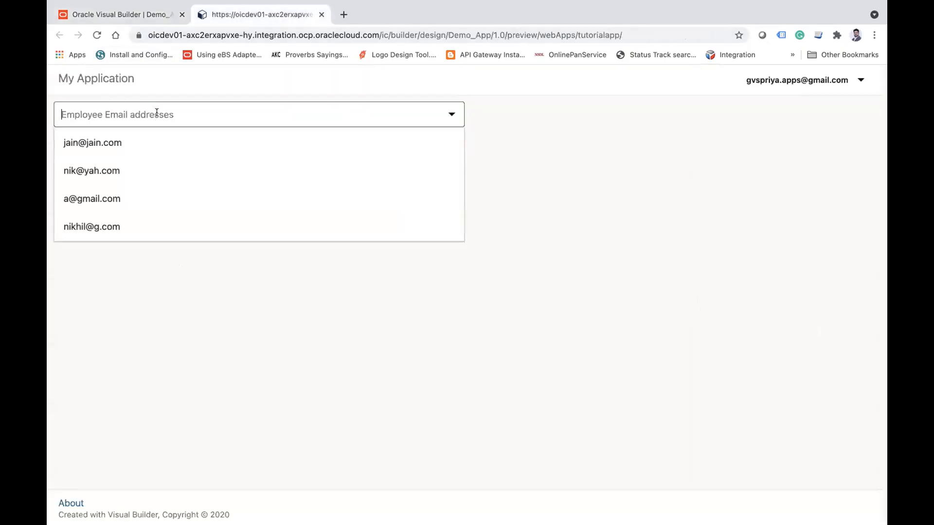
click(92, 142)
click(191, 147)
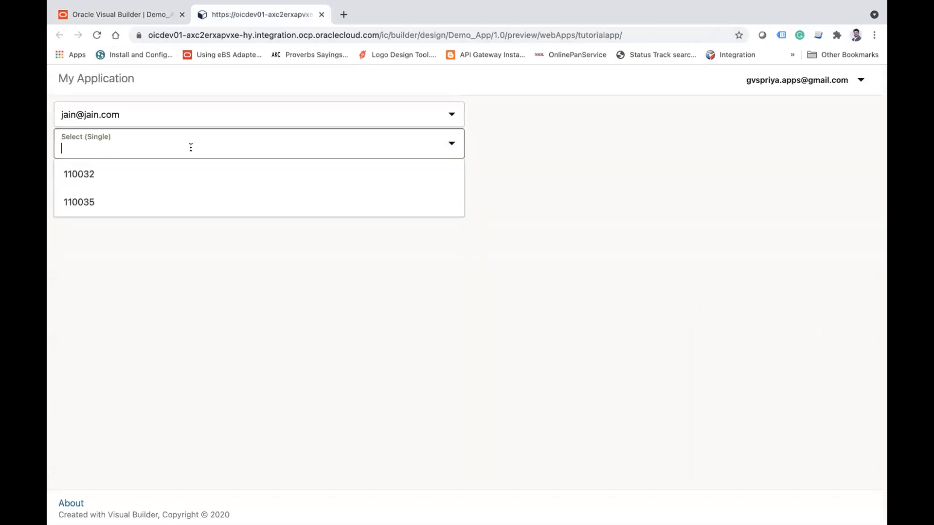
click(157, 101)
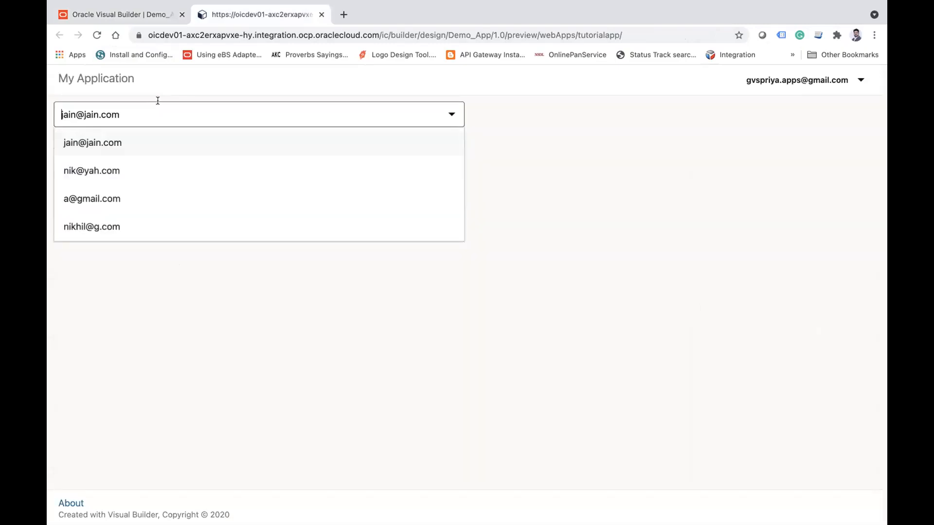
click(79, 225)
click(226, 150)
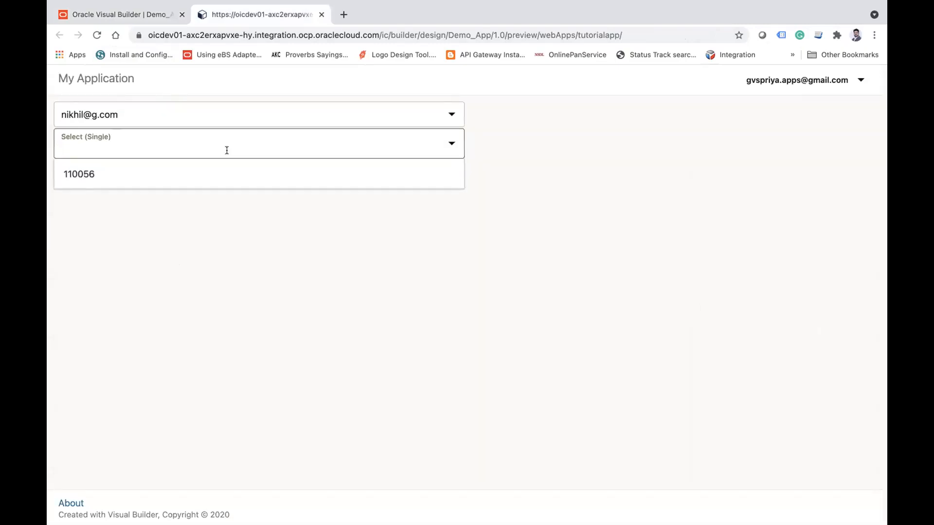
click(431, 302)
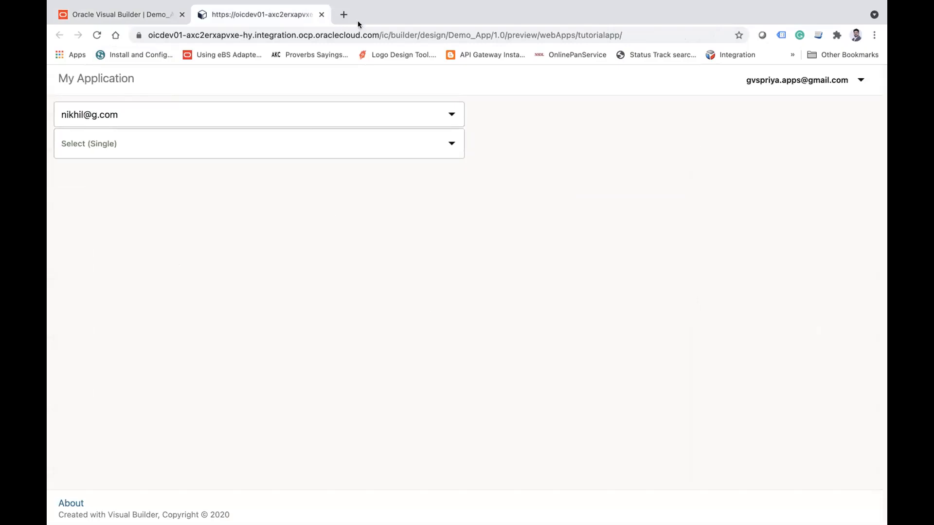
click(321, 14)
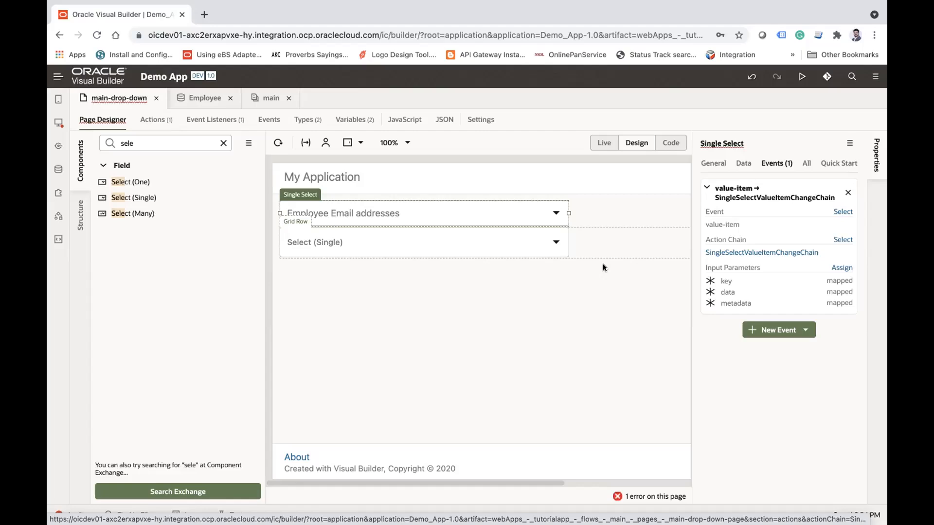
Step: Examine the Employee business object's data and the Address business object's fields, especially its country field
click(371, 251)
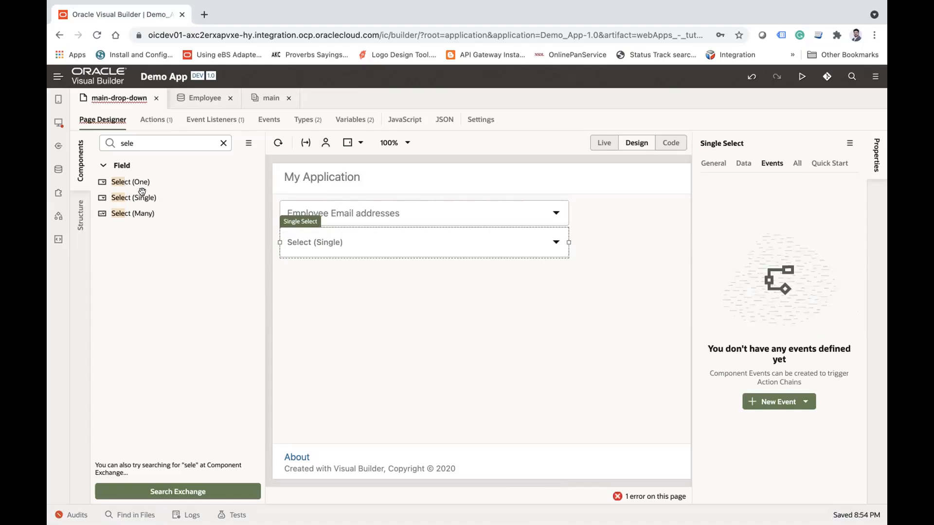
click(56, 123)
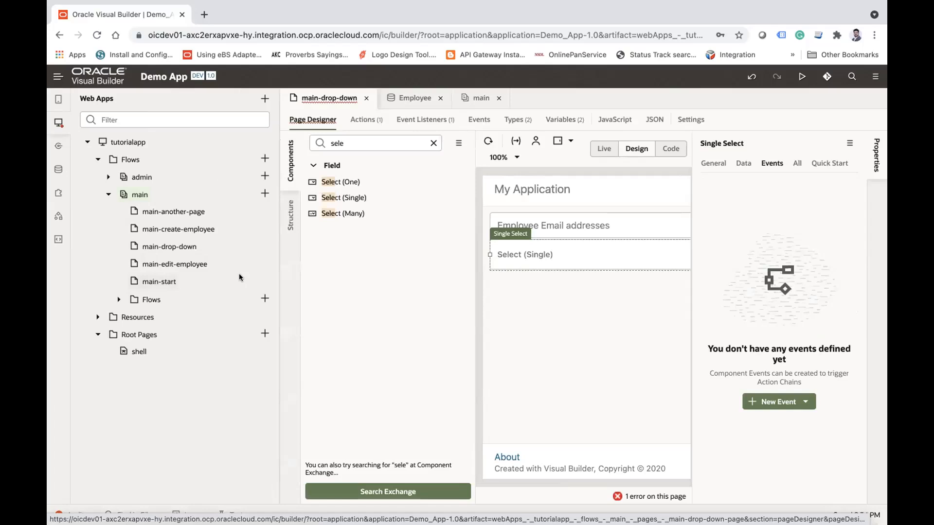
click(58, 169)
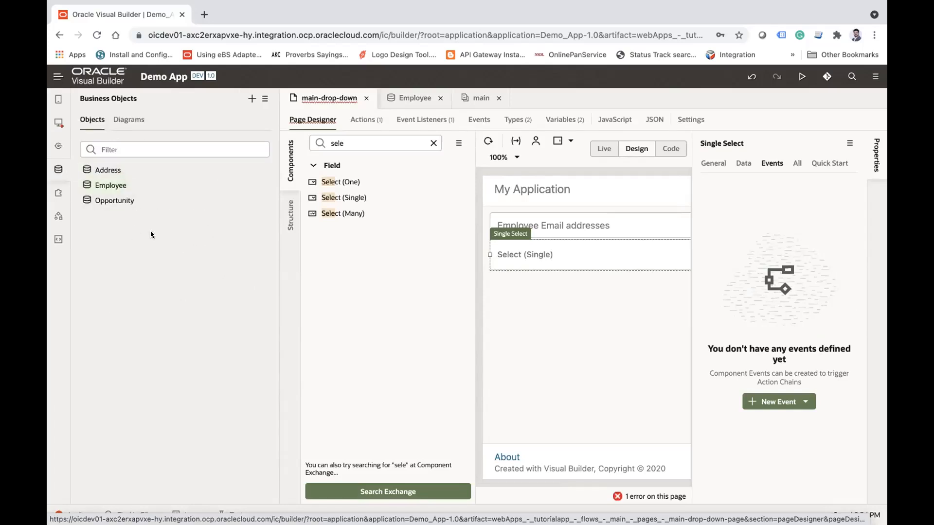
click(109, 169)
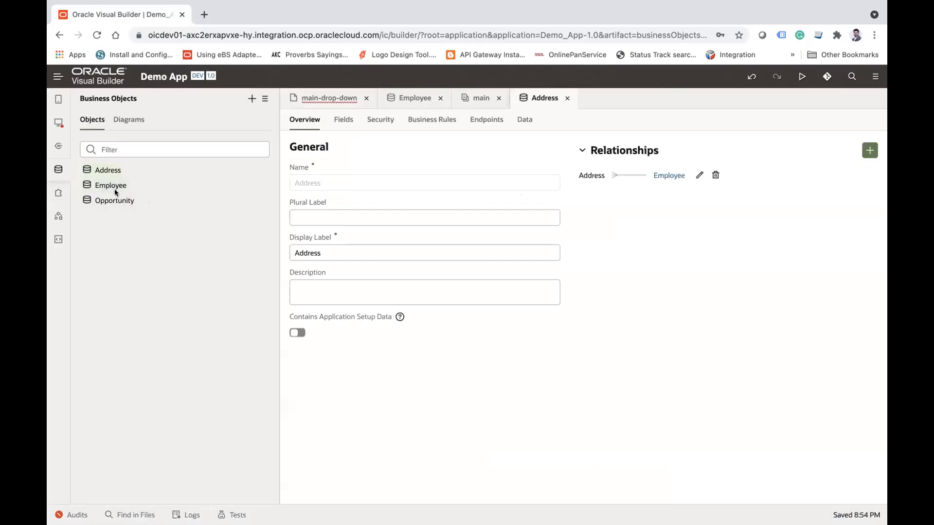
click(113, 187)
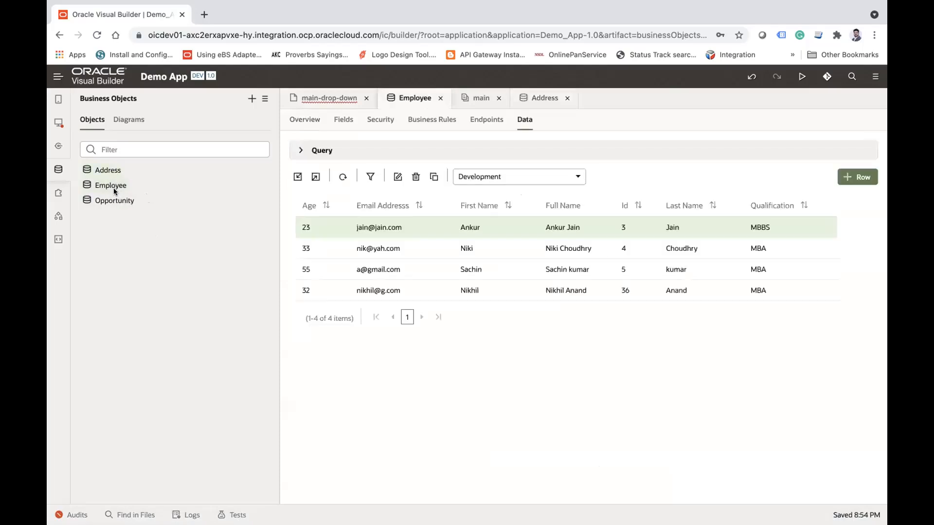
click(109, 169)
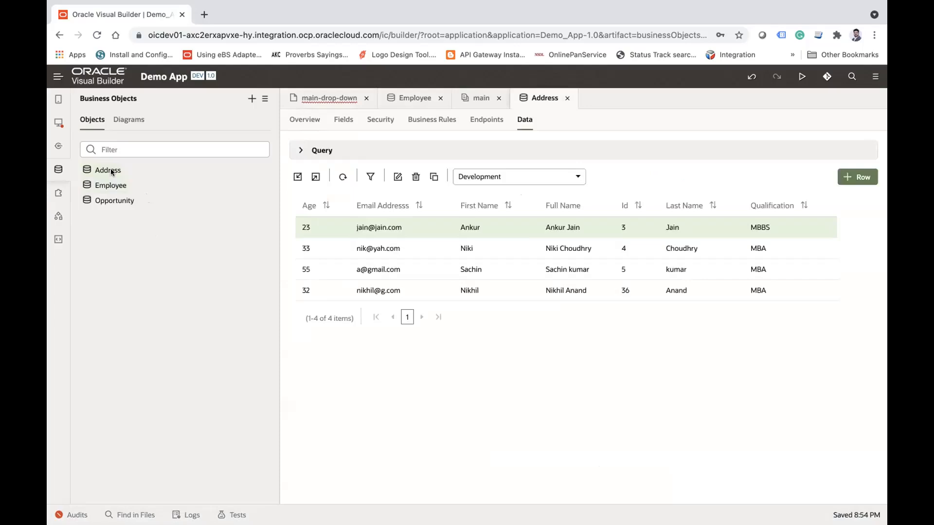
click(340, 121)
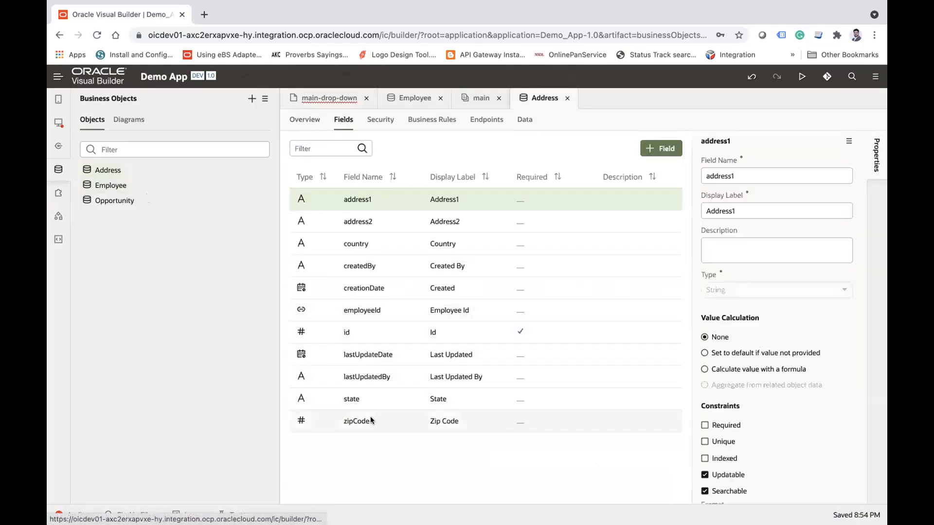
click(357, 245)
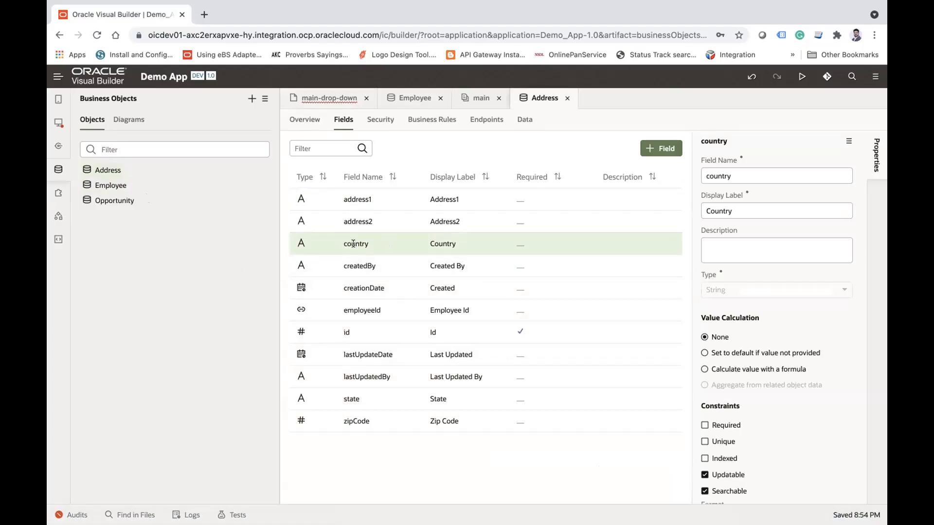
Step: Create a new business object labelled Country
click(252, 99)
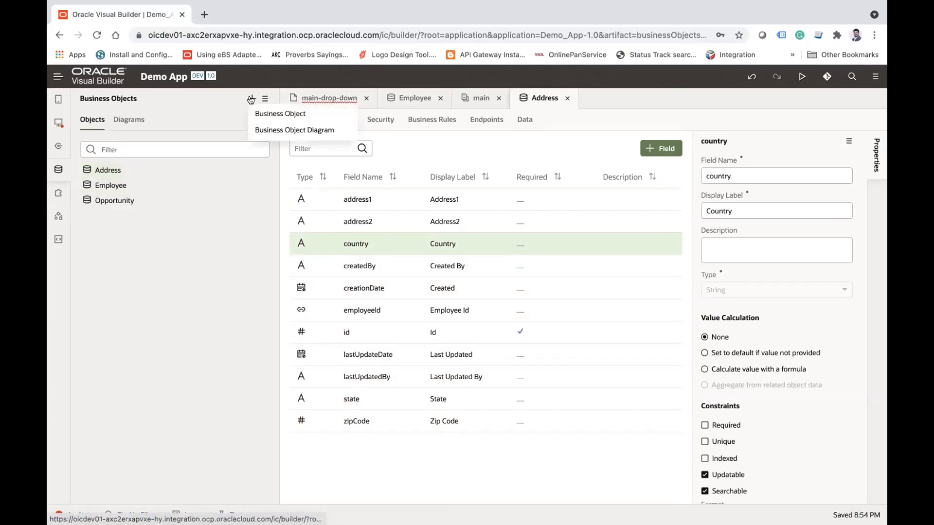
click(290, 115)
text(Countrys)
key(BackSpace)
key(BackSpace)
text(y)
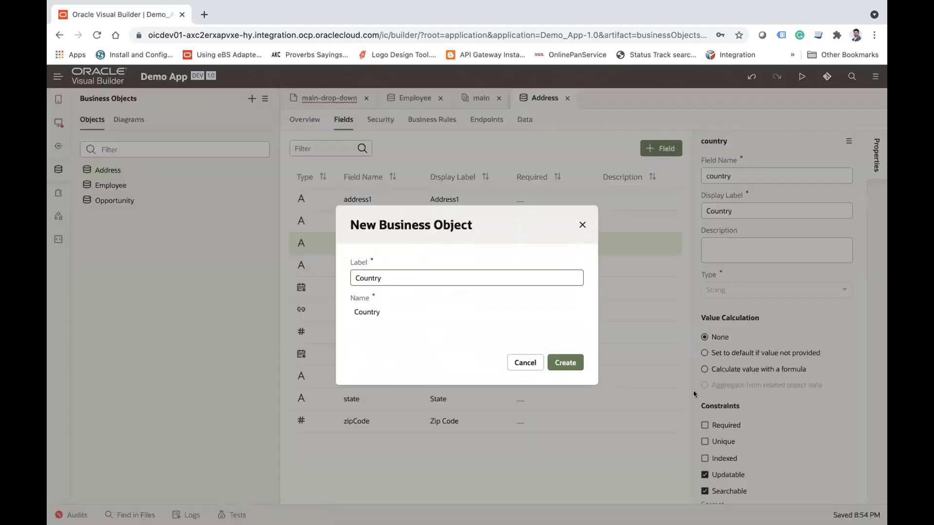
click(566, 363)
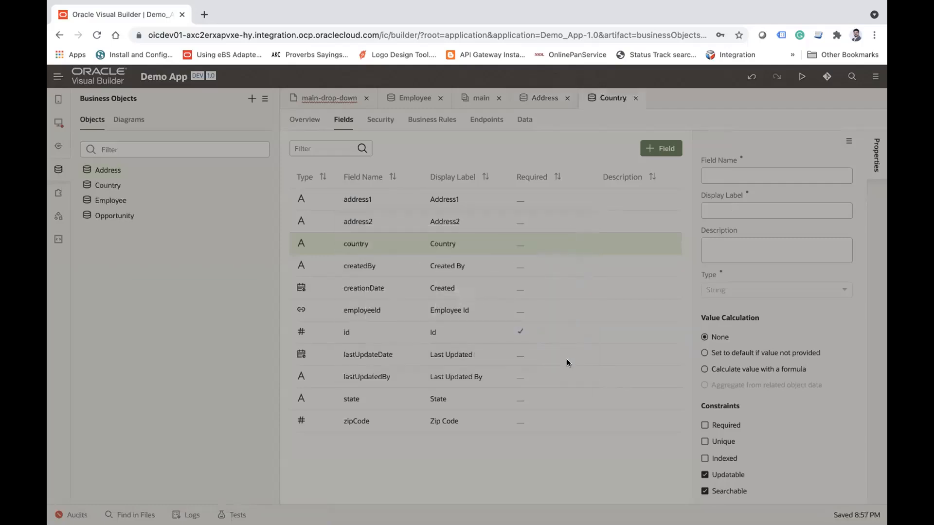
Step: Add a String field labelled "country Name" to the Country business object
click(344, 120)
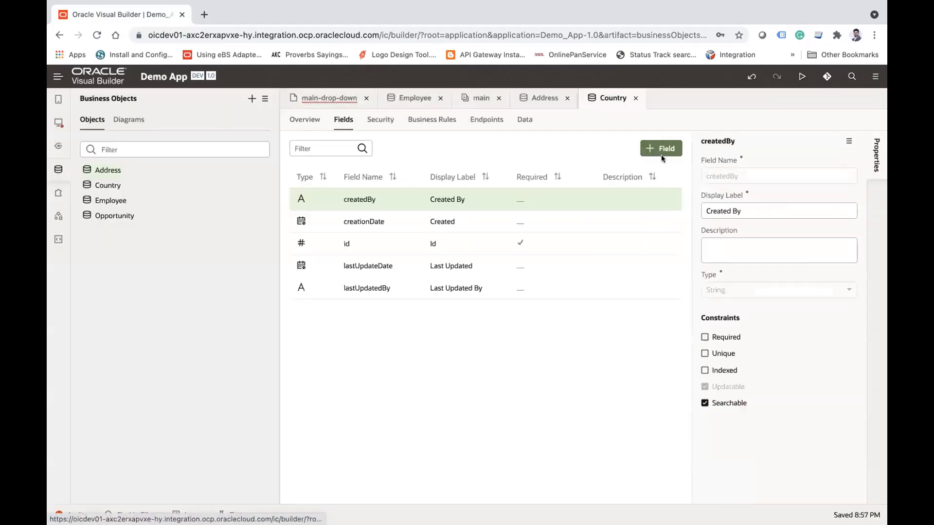
click(660, 152)
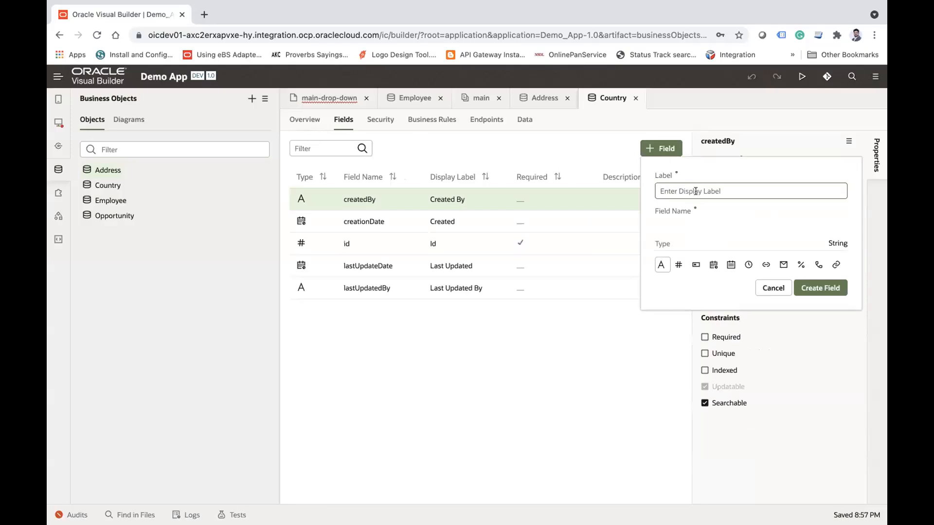
text(cou)
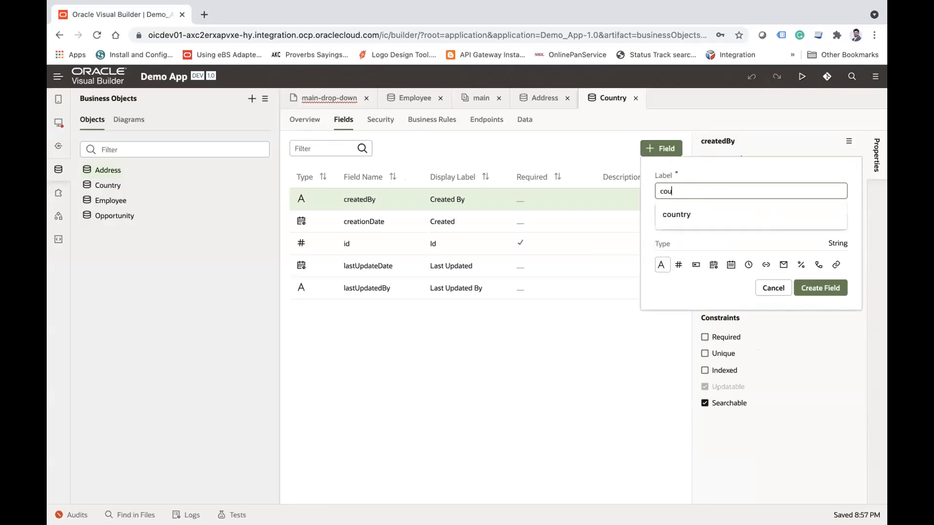
text(ntry)
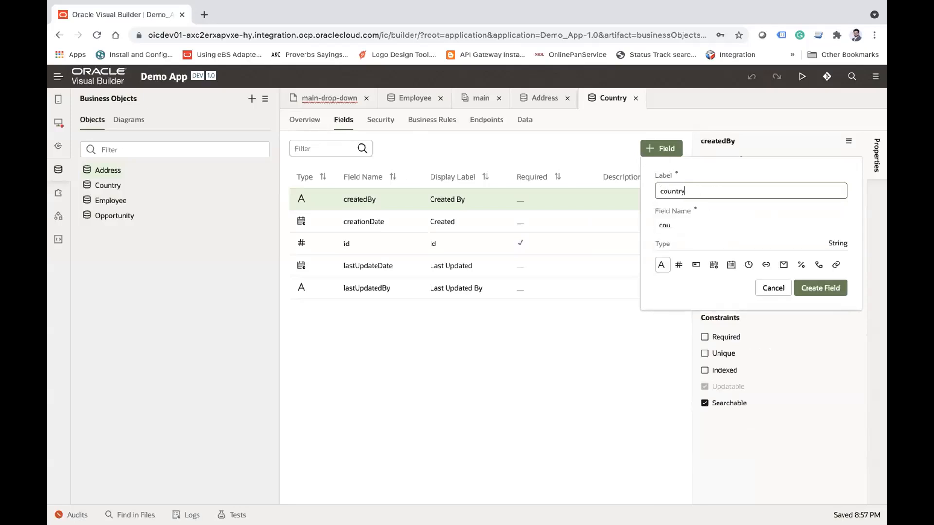
text( Name)
click(832, 287)
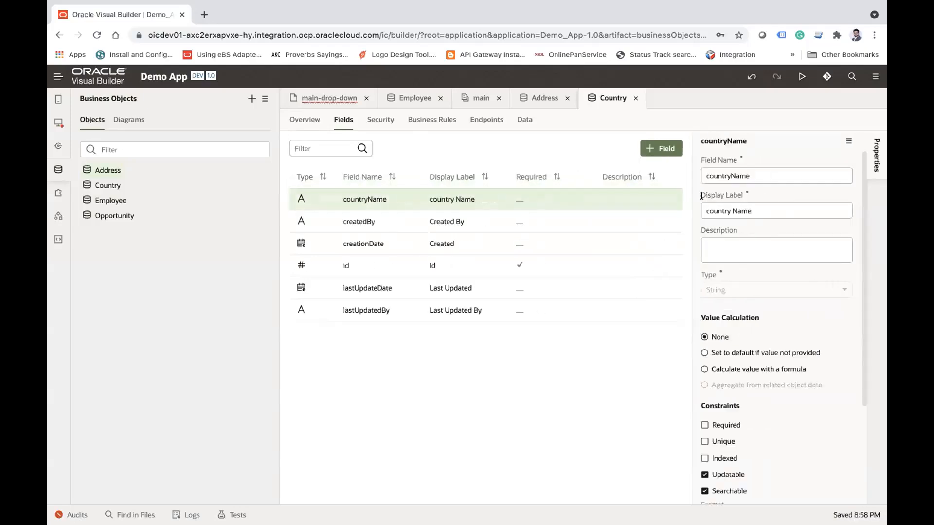
Step: Add two data rows to the Country business object with the country names India and US
click(525, 120)
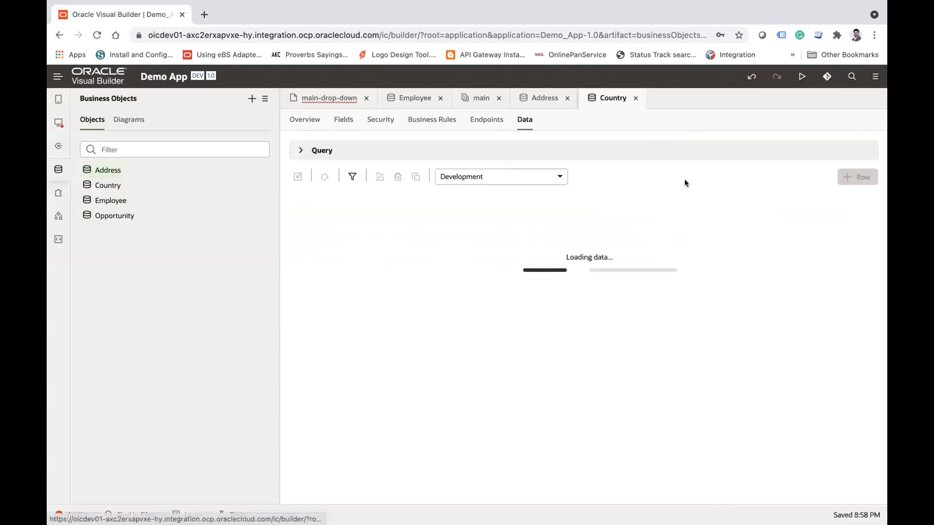
click(859, 177)
text(India)
click(598, 388)
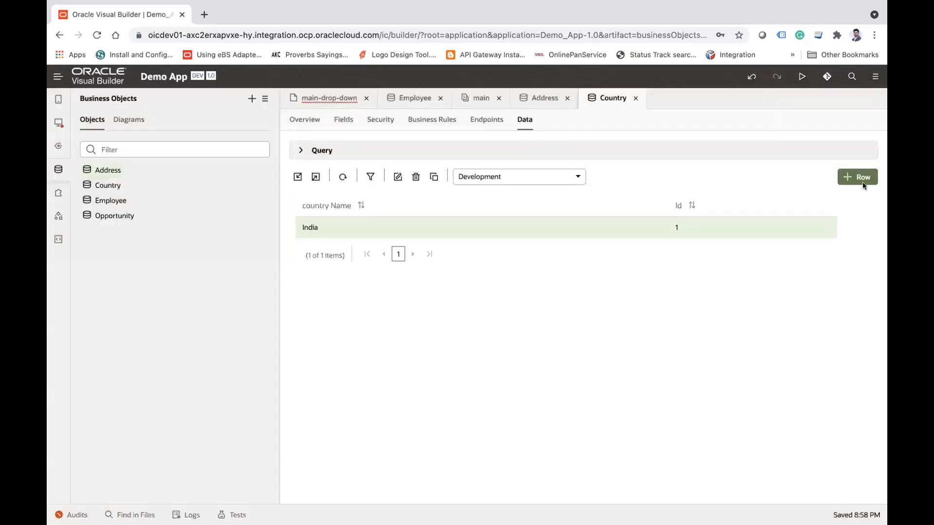
click(863, 183)
text(US)
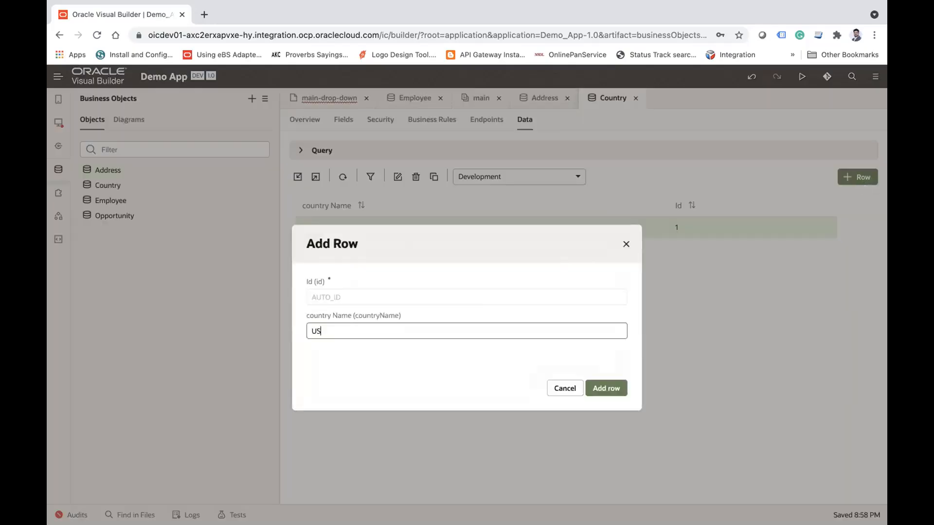
click(603, 388)
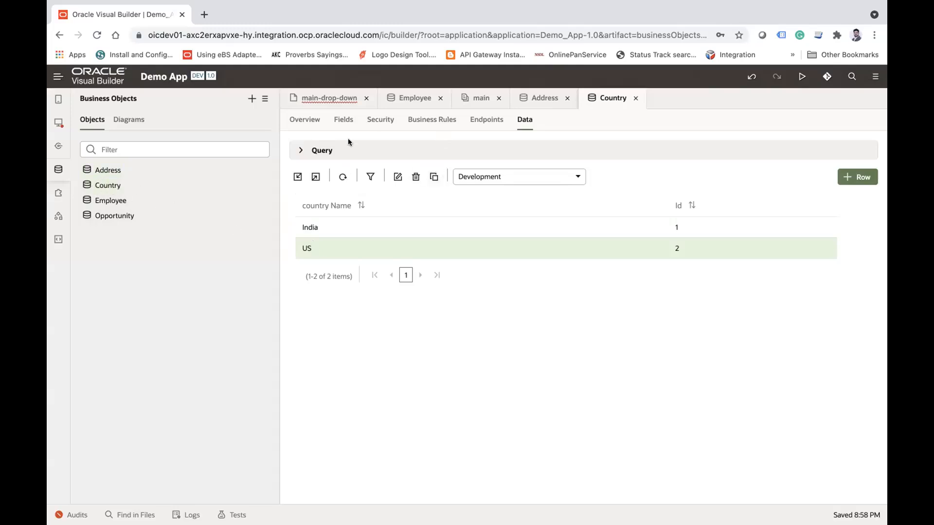
Step: Check the Country business object's fields and return to the field list of the Address business object
click(344, 119)
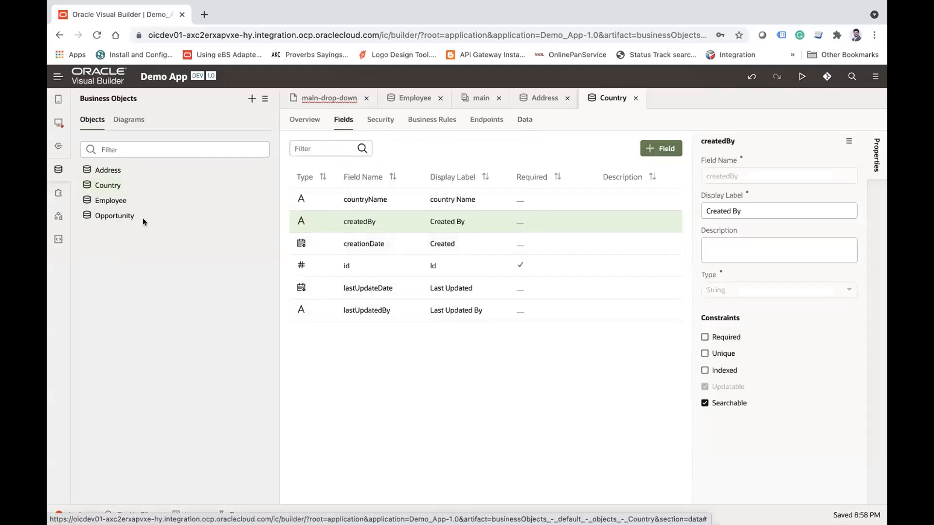
click(108, 170)
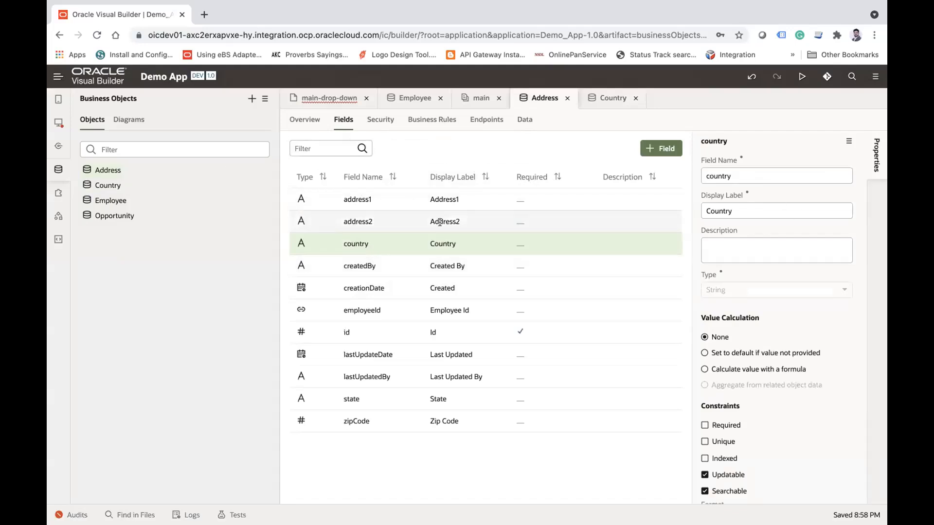
click(849, 144)
click(824, 161)
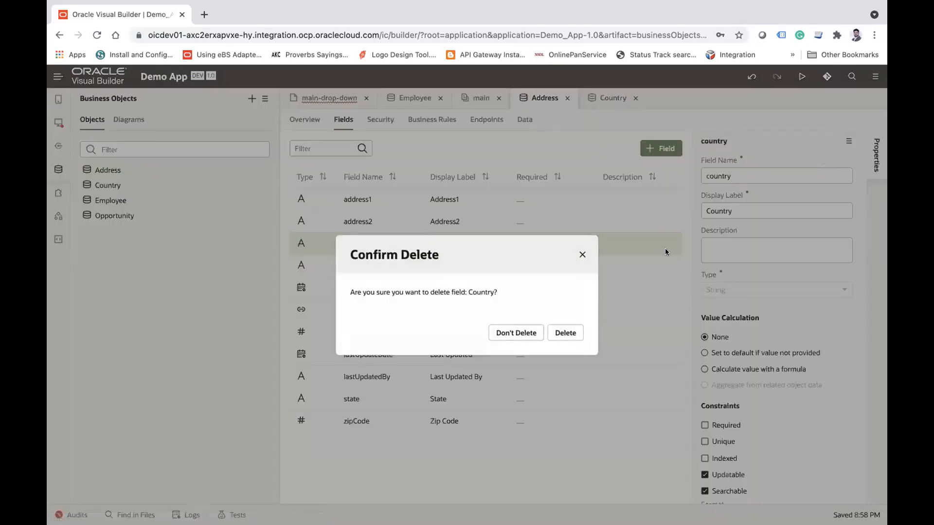
click(519, 332)
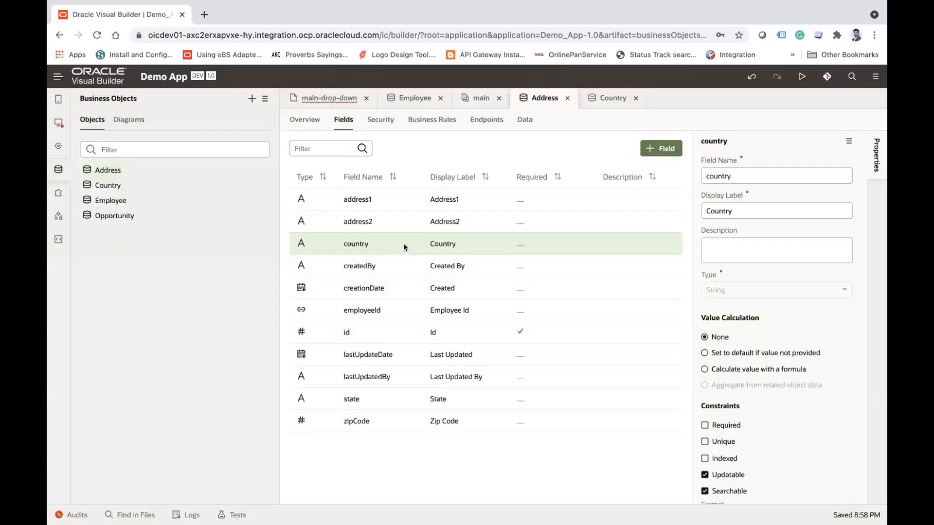
click(848, 141)
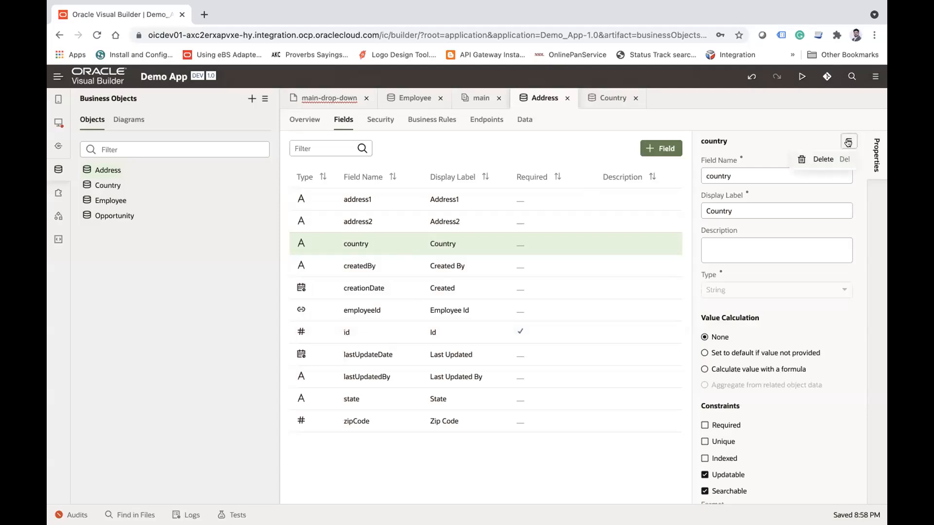
click(822, 159)
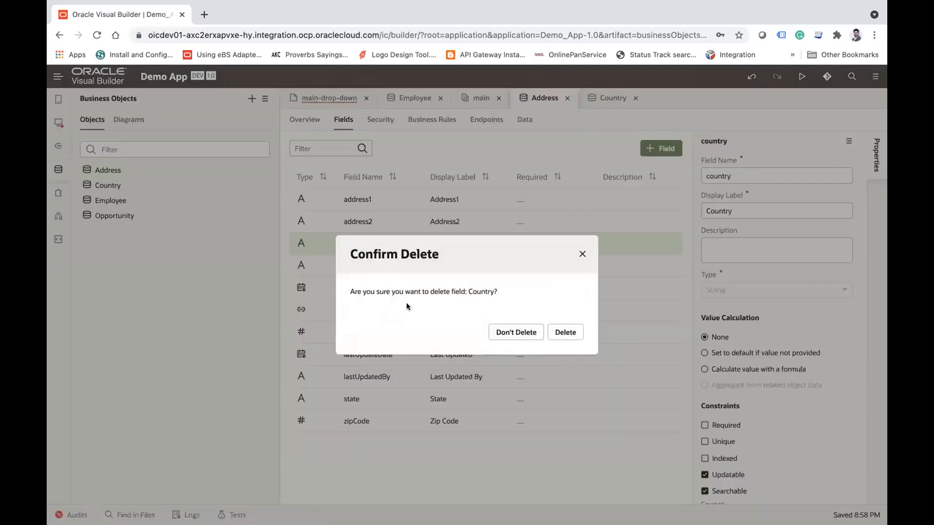
click(515, 332)
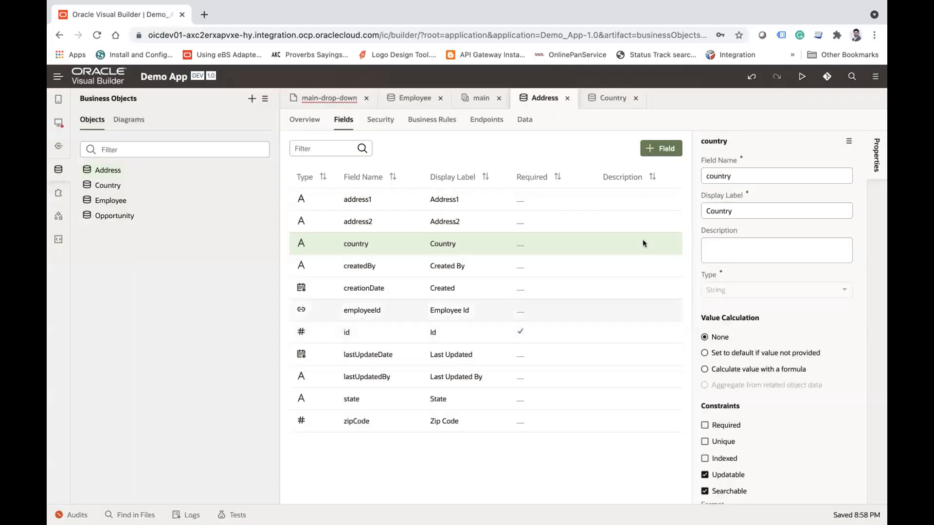
Step: Delete the country field from the Address business object and confirm the deletion
click(849, 141)
click(824, 159)
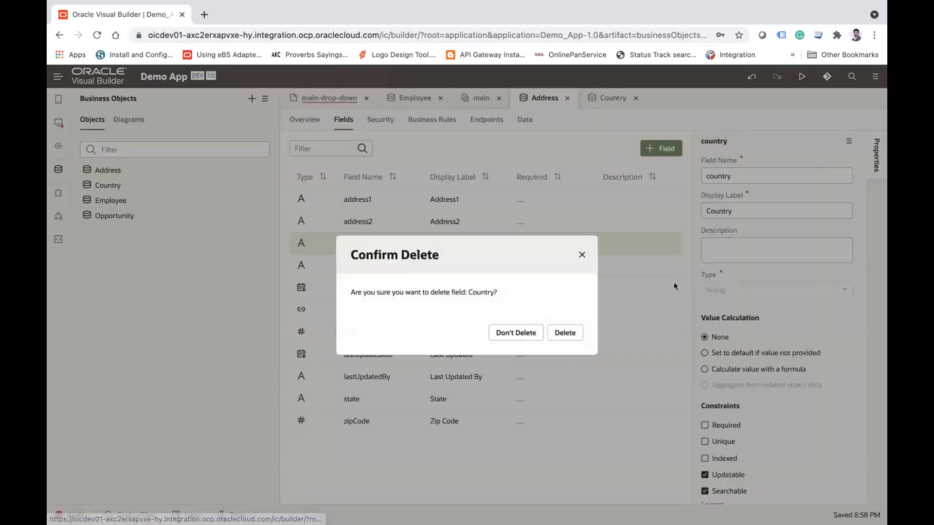
click(566, 333)
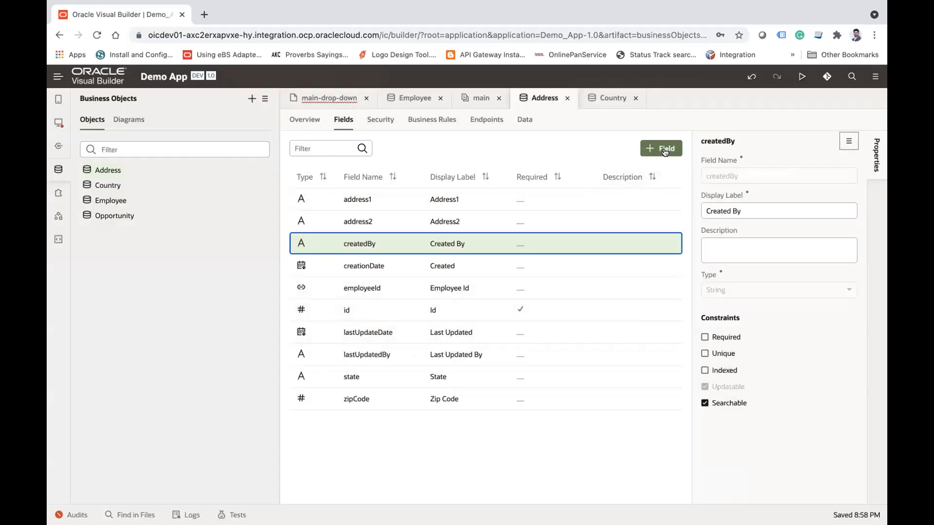
Step: Create a Reference field labelled Country in the Address business object, referencing the Country object with country Name as display field
click(661, 148)
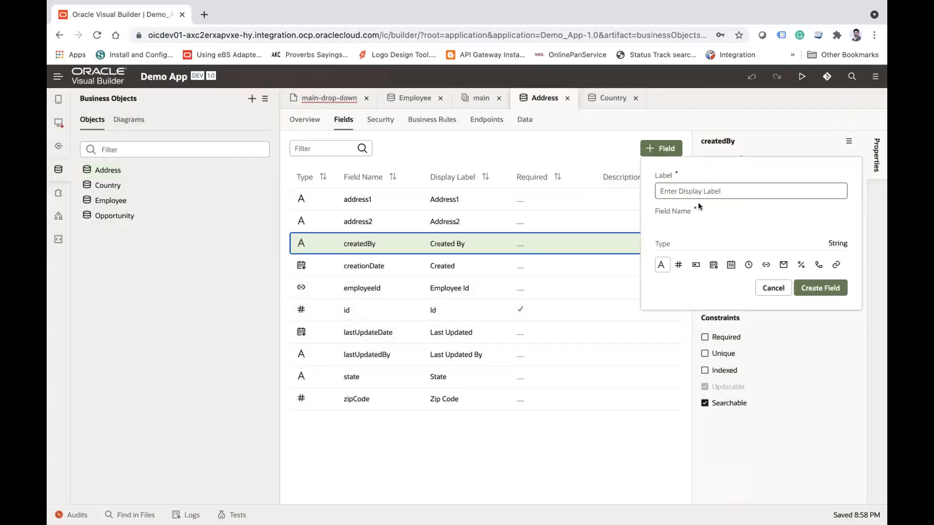
text(Country)
key(Tab)
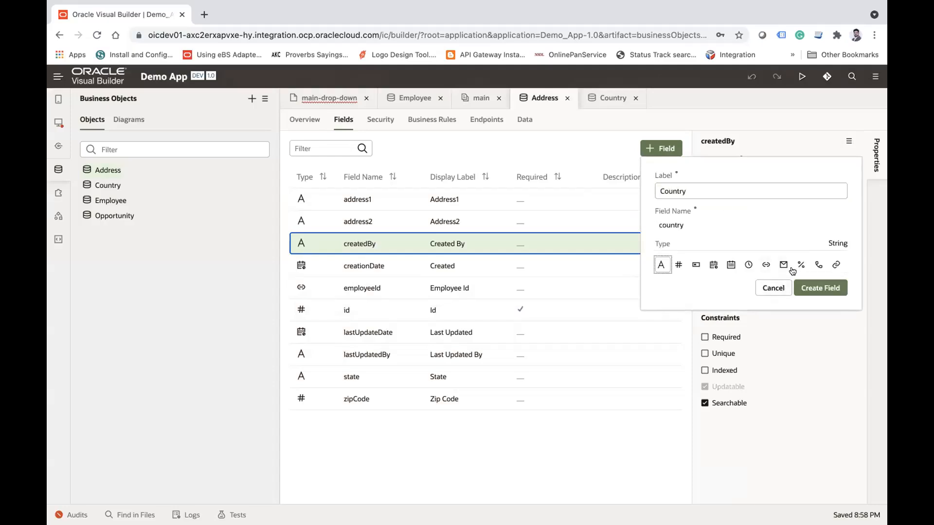
click(766, 266)
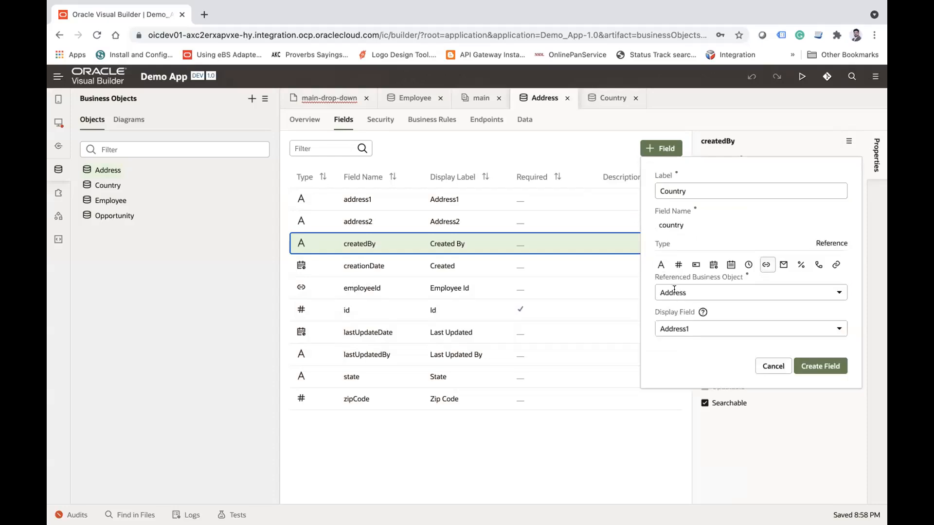
click(674, 291)
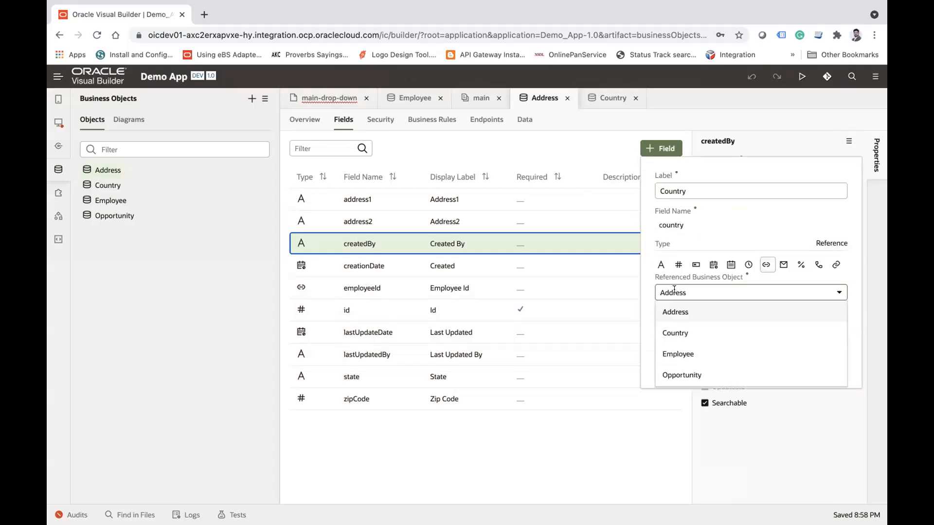
click(684, 333)
click(710, 327)
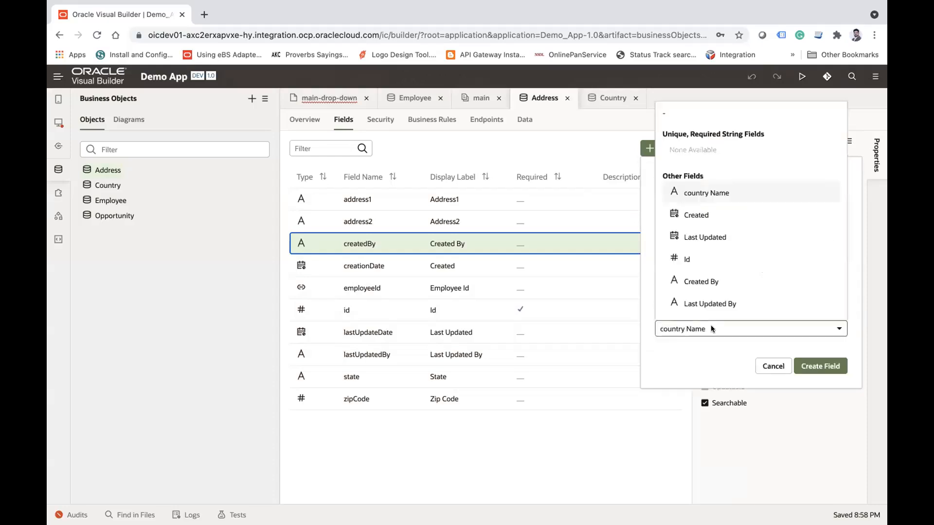
click(710, 327)
click(816, 370)
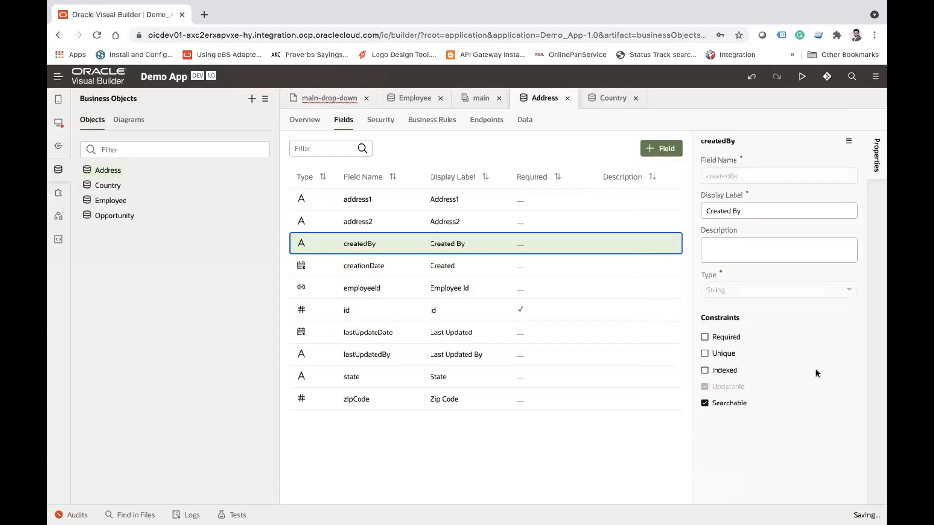
Step: In the Address business object's data, set the country of the row with Address1 232 to India and save it
click(524, 119)
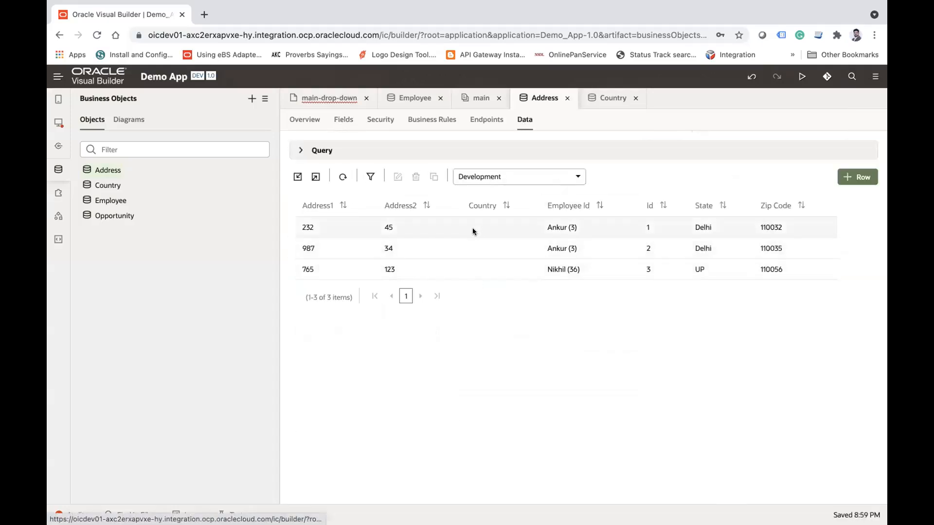
click(474, 225)
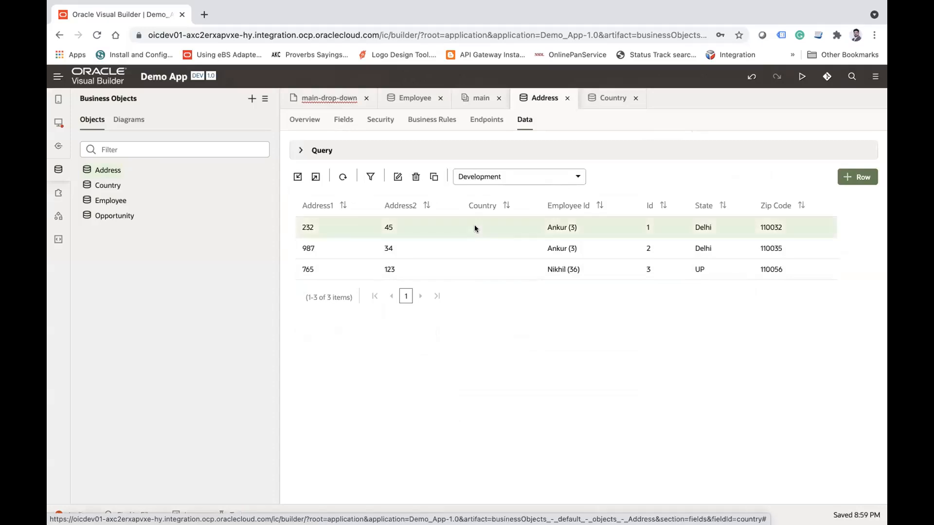
click(398, 178)
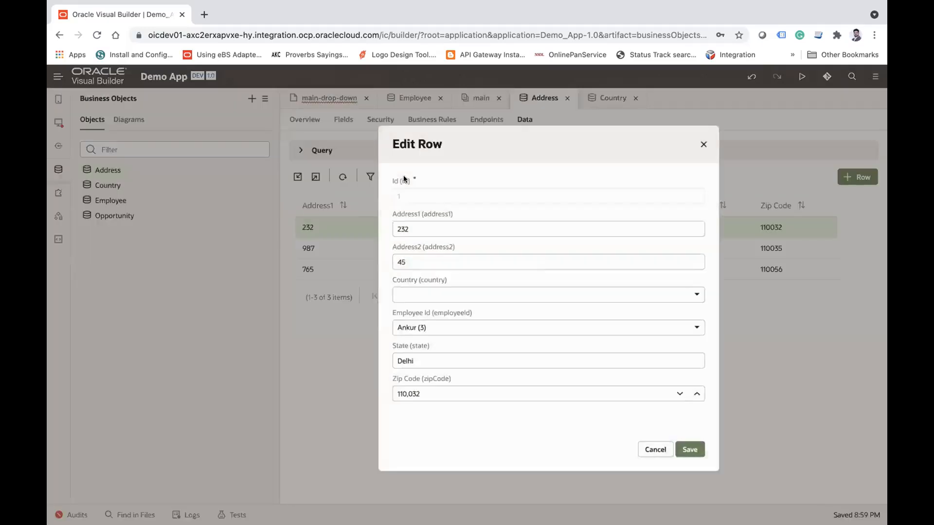
click(459, 297)
click(418, 335)
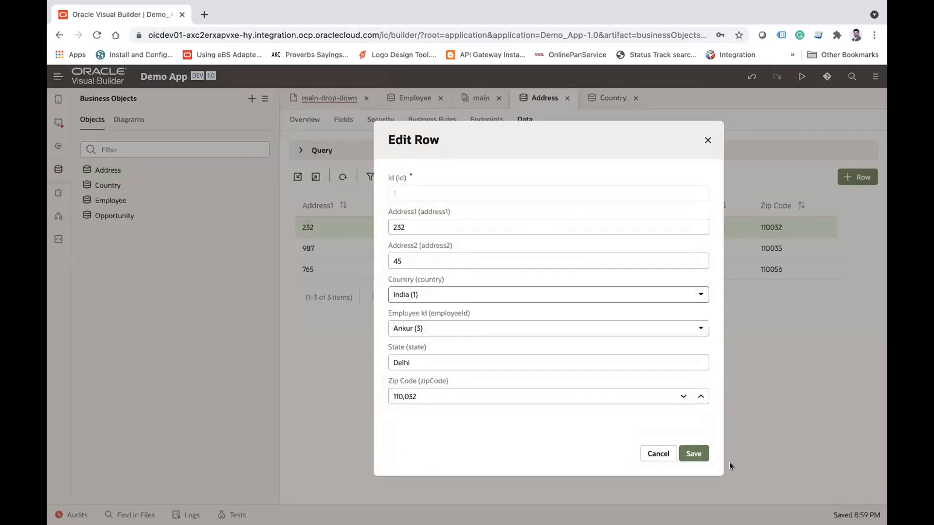
click(694, 453)
Step: Set the country of the address row with Address1 987 to India and save the row
click(465, 248)
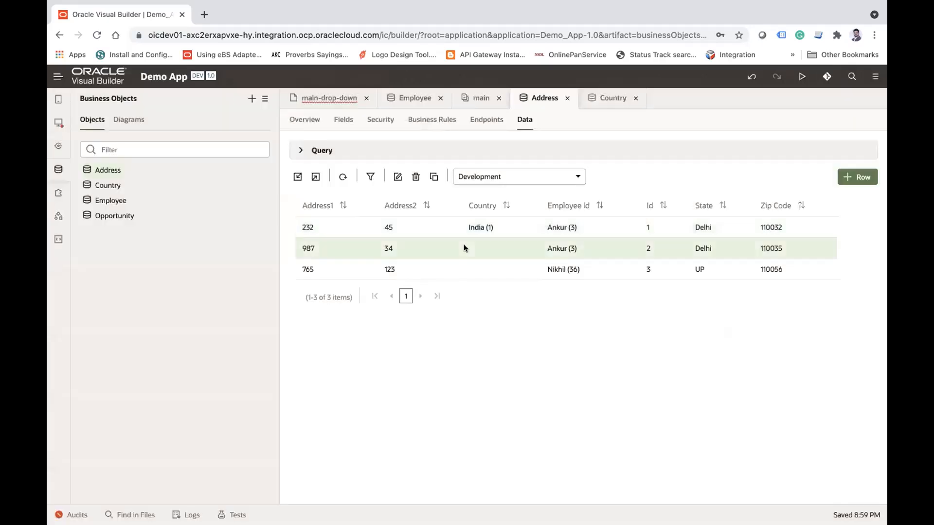
click(398, 177)
click(468, 290)
click(421, 332)
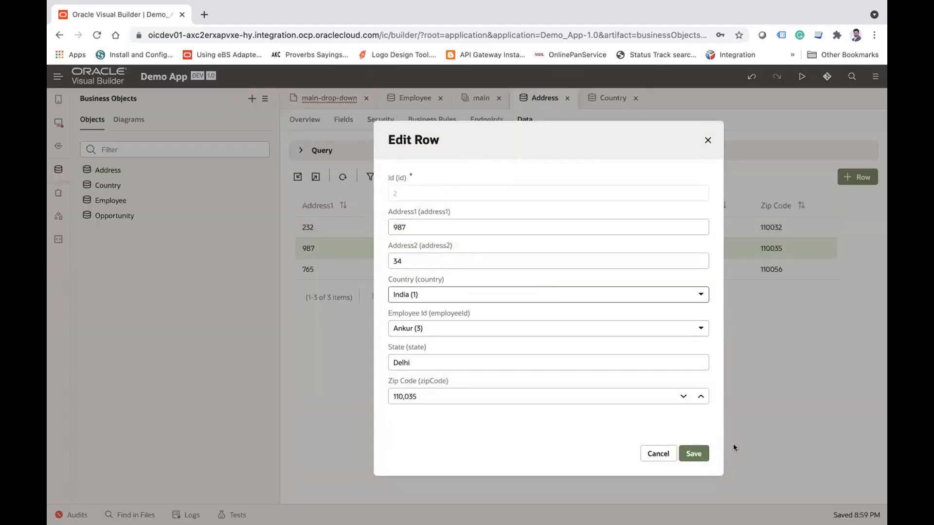
click(694, 453)
Step: Set the country of the address row with Address1 765 to US and save the row
click(483, 267)
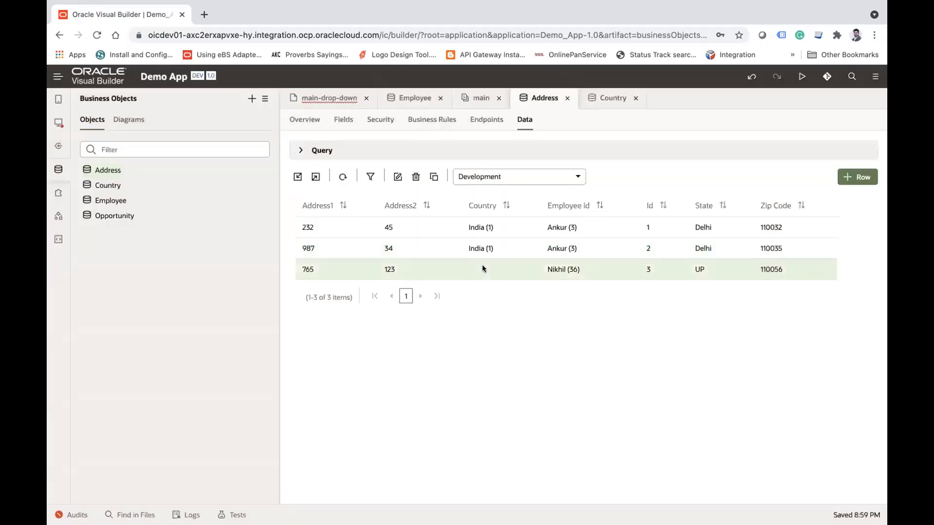
click(396, 177)
click(468, 293)
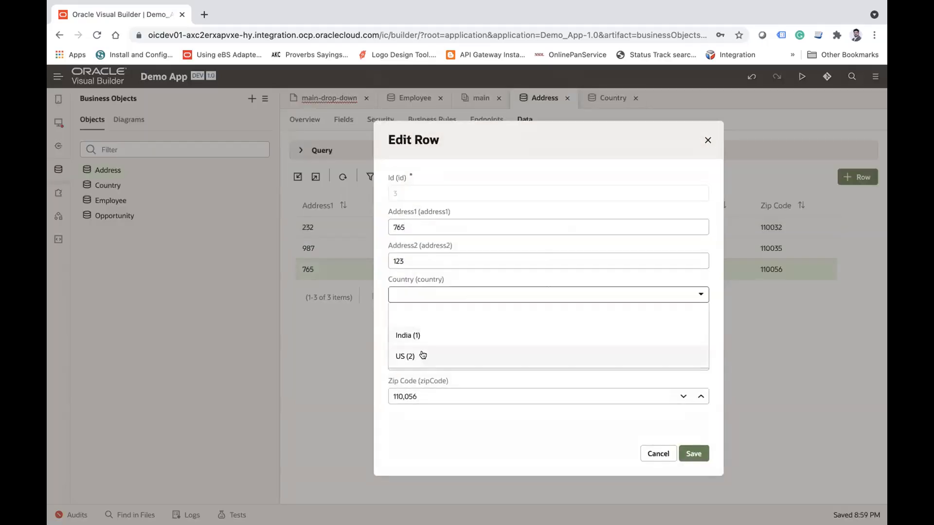
click(406, 356)
click(693, 453)
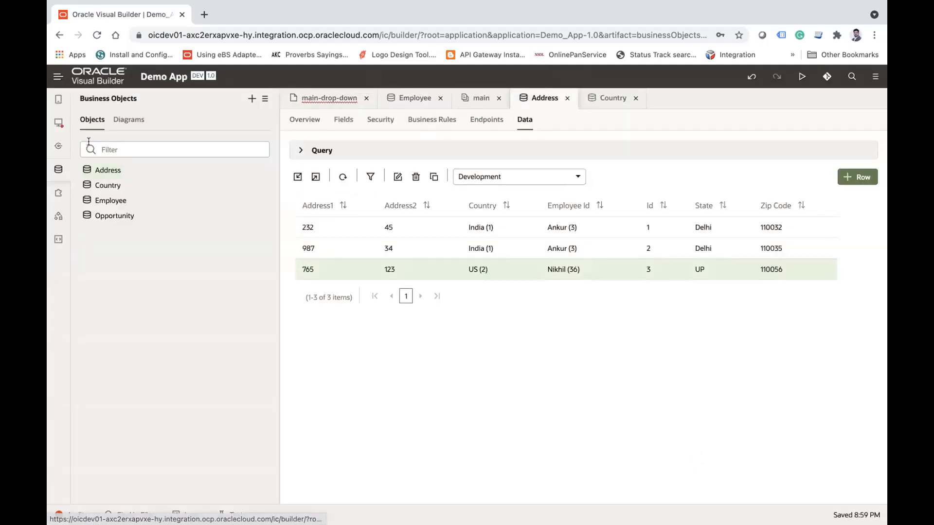
Step: Open the main-start page of the tutorialapp web app and delete the table below the "Address of an employee" heading
click(59, 123)
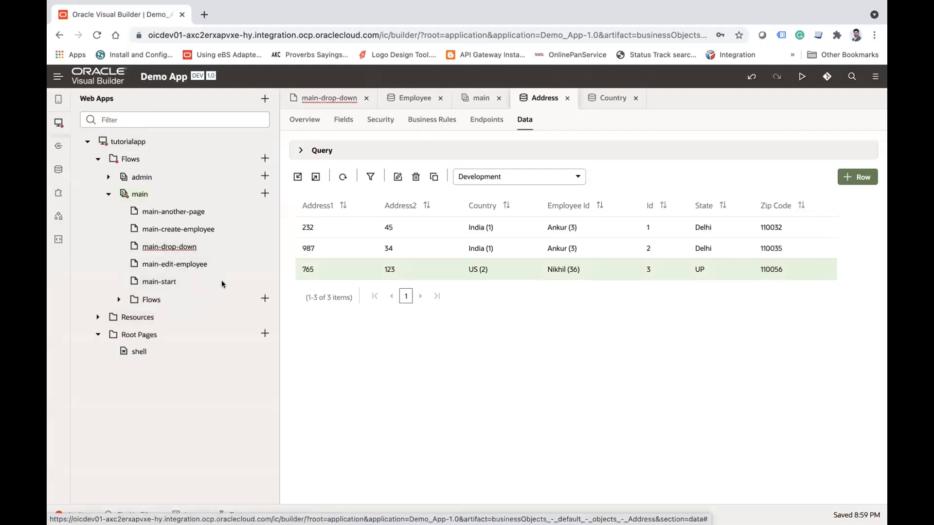
click(154, 280)
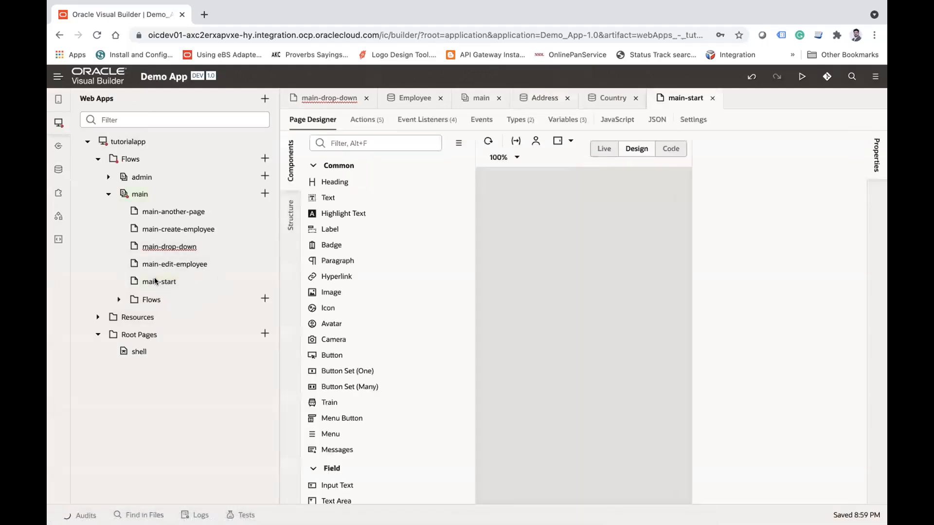
click(59, 122)
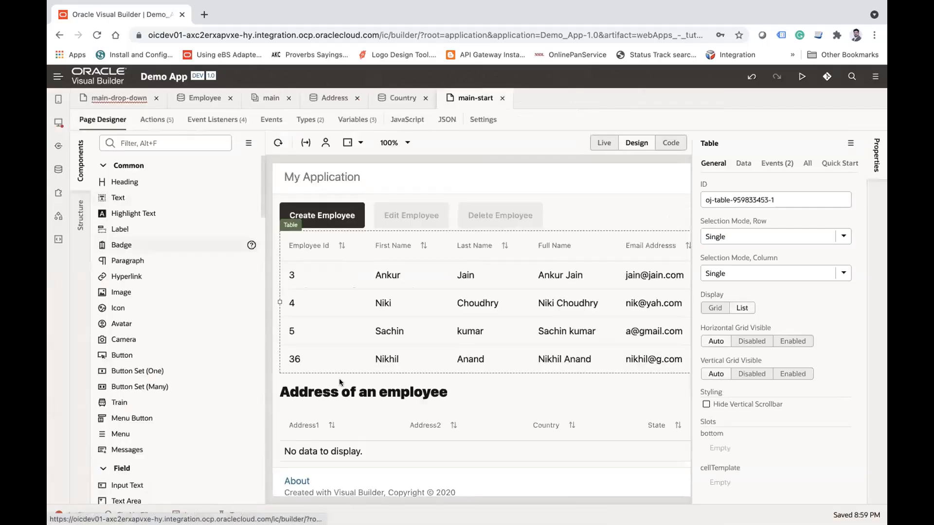
click(394, 424)
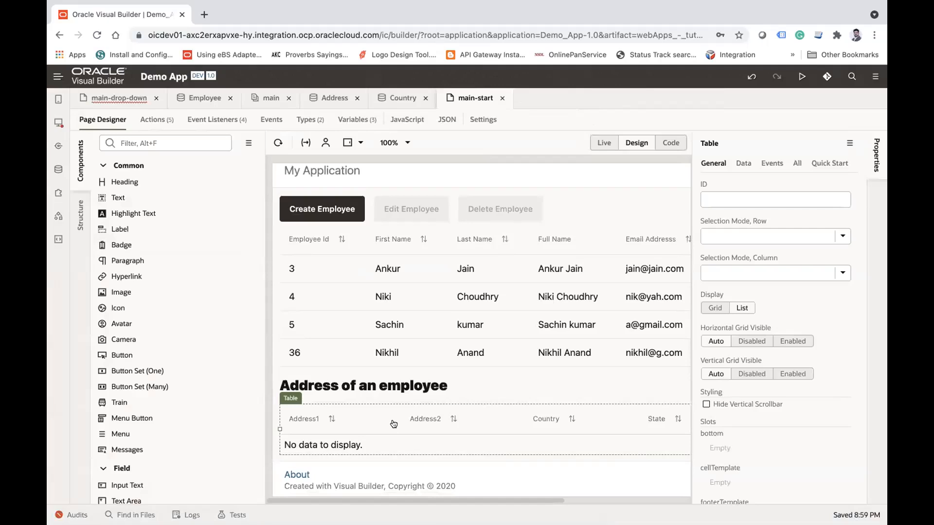
right_click(393, 424)
key(Delete)
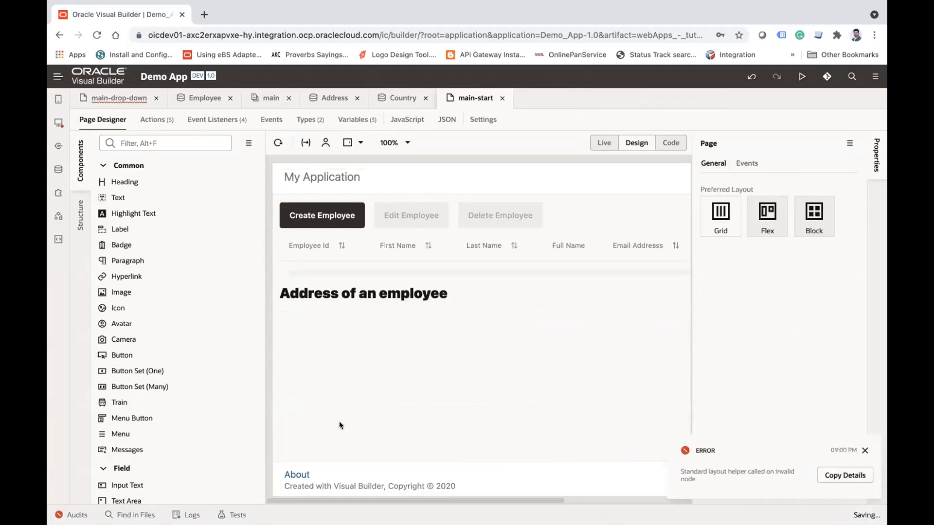
click(867, 453)
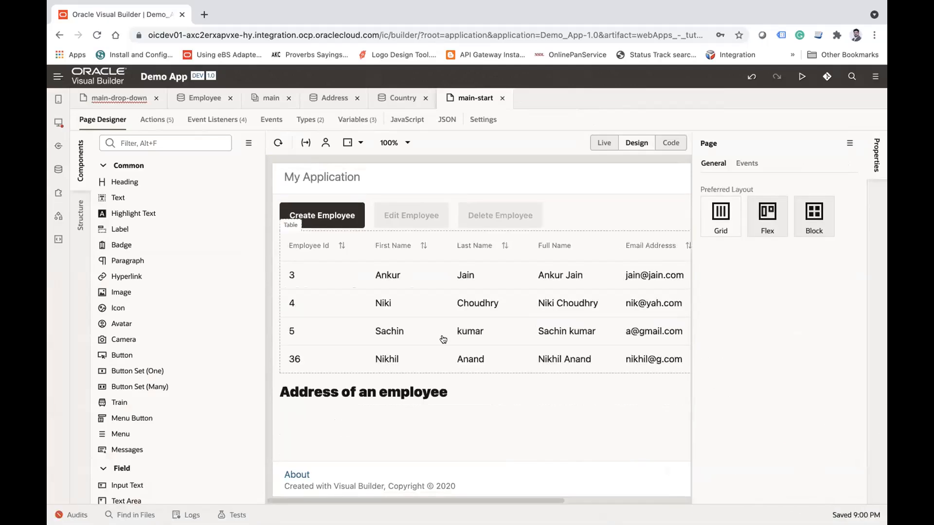
Step: Add a Table component below the "Address of an employee" heading and choose the Address business object as its data source
click(153, 144)
text(tab)
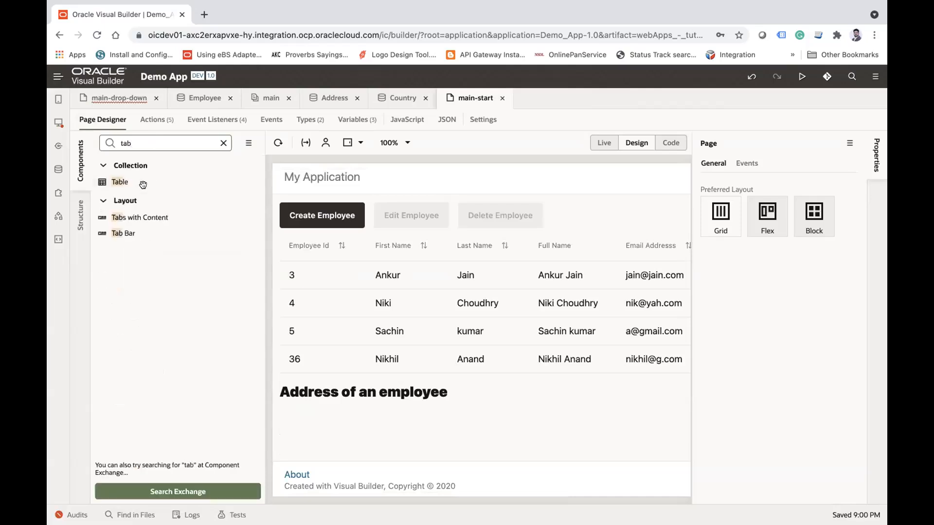
drag(141, 183, 308, 435)
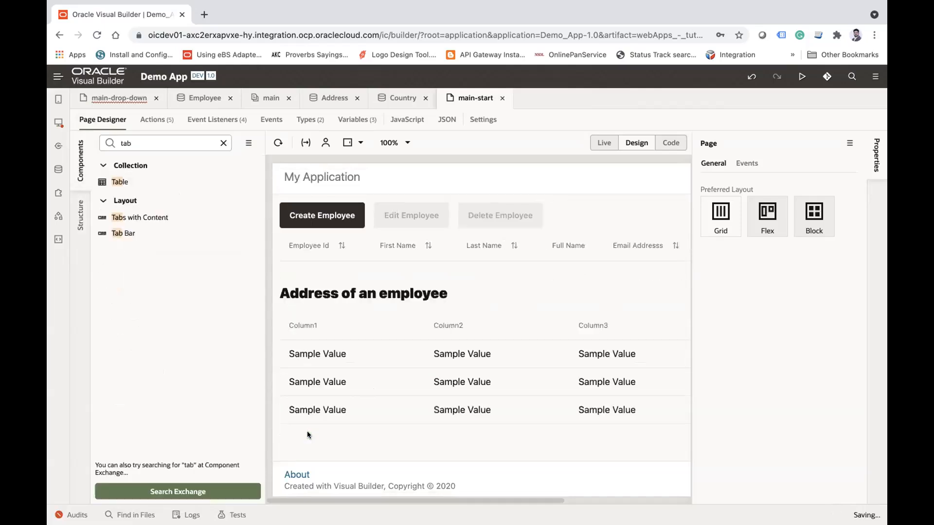
click(772, 209)
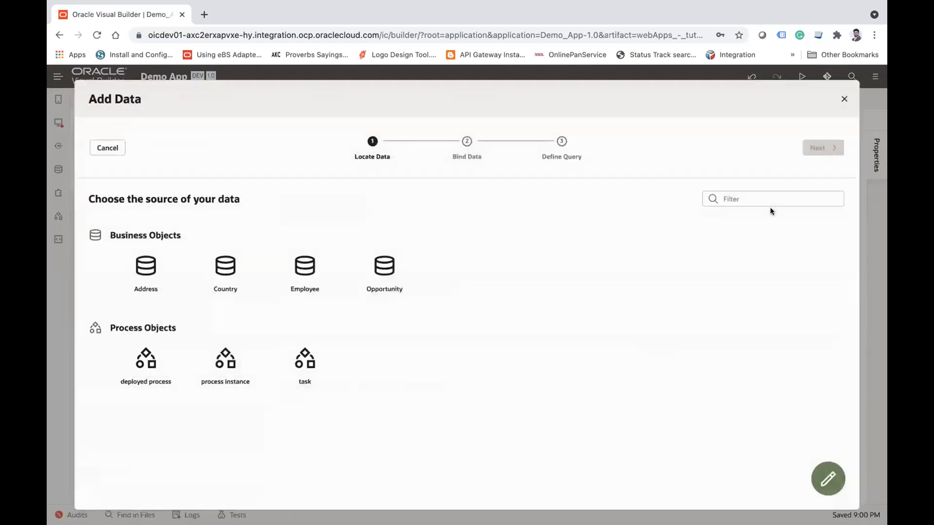
click(144, 279)
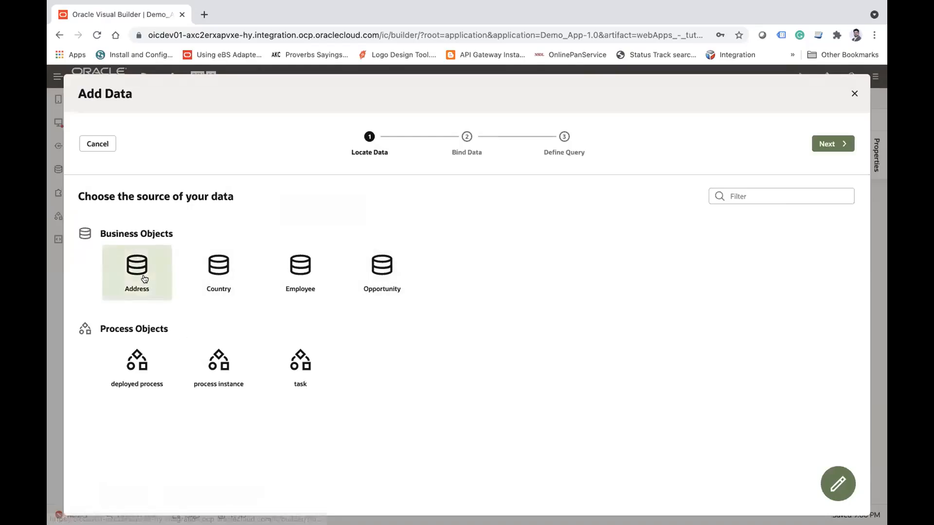
click(826, 143)
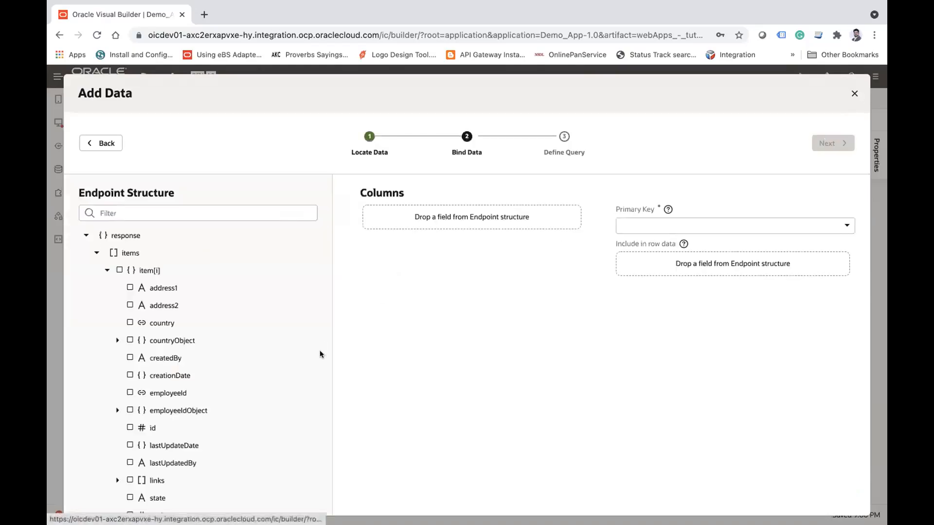
Step: Bind address1, address2 and the countryName field nested in countryObject's items as columns of the new table
scroll(249, 356, down, 1)
click(130, 270)
click(130, 287)
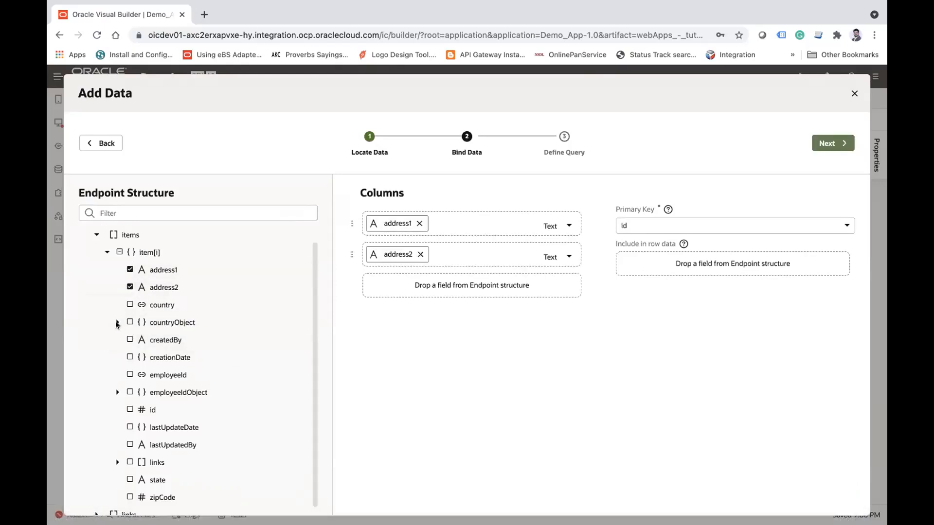
scroll(213, 319, down, 1)
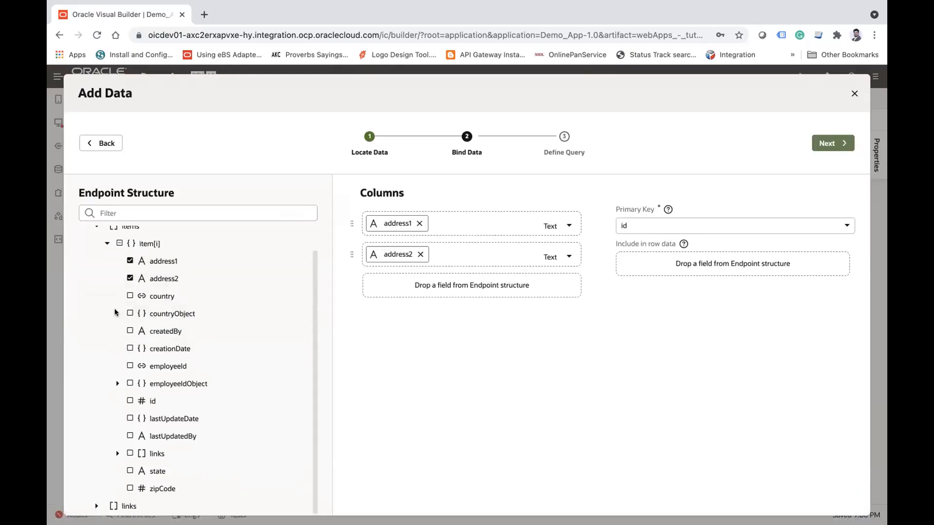
click(117, 313)
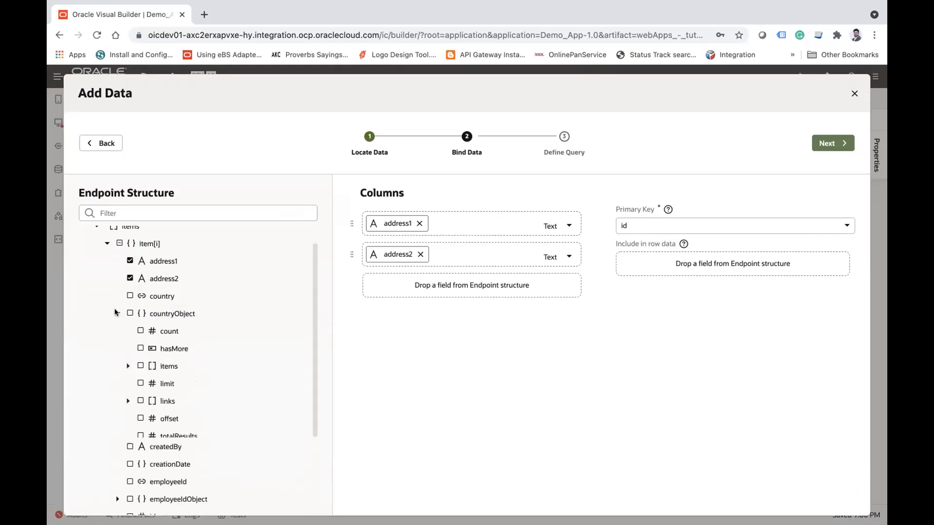
click(128, 365)
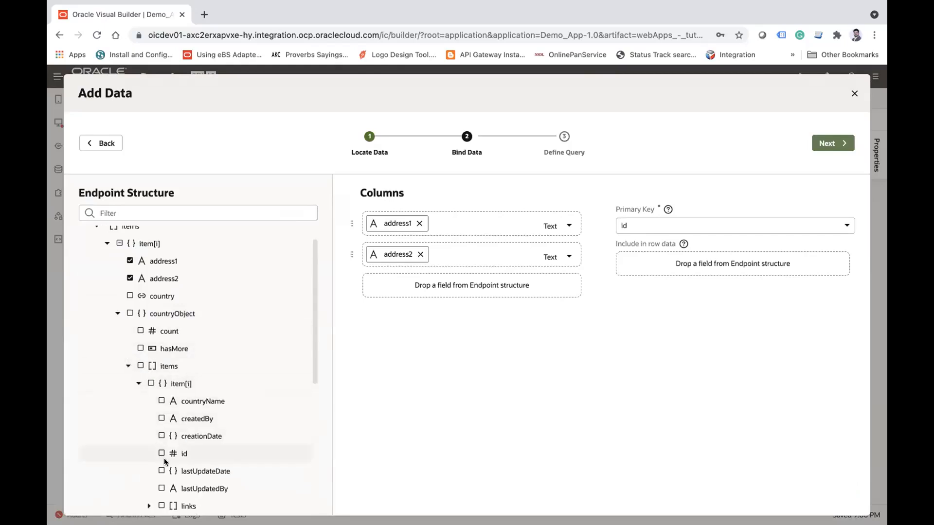
scroll(177, 452, down, 1)
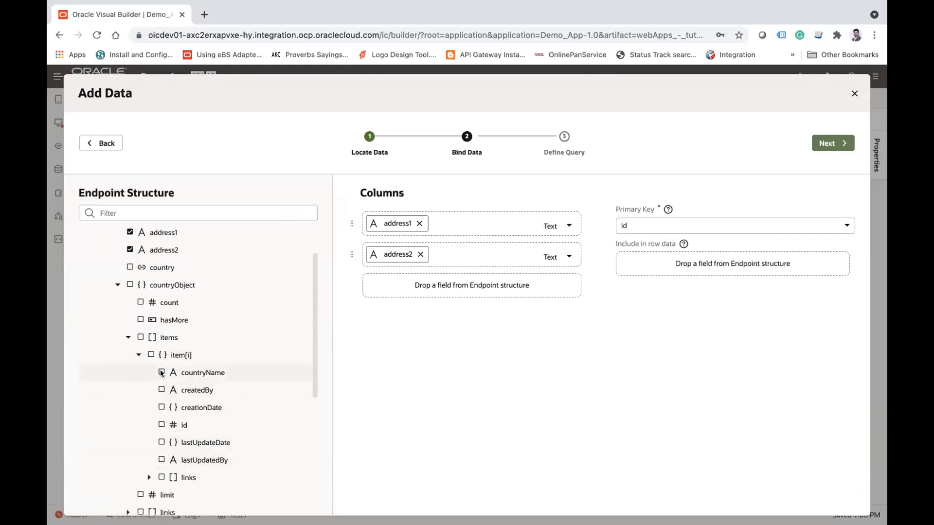
click(161, 372)
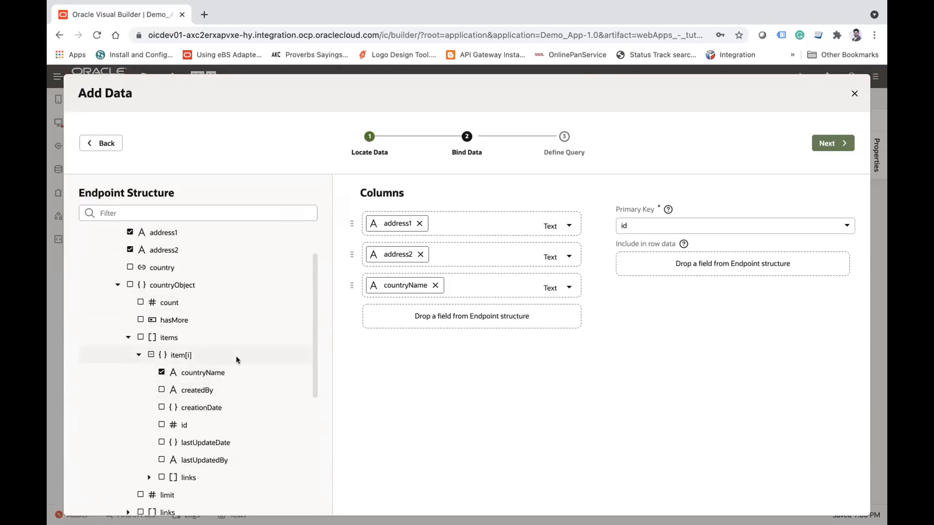
Step: Add zipCode and state as further table columns and complete the Add Data wizard
scroll(237, 357, down, 3)
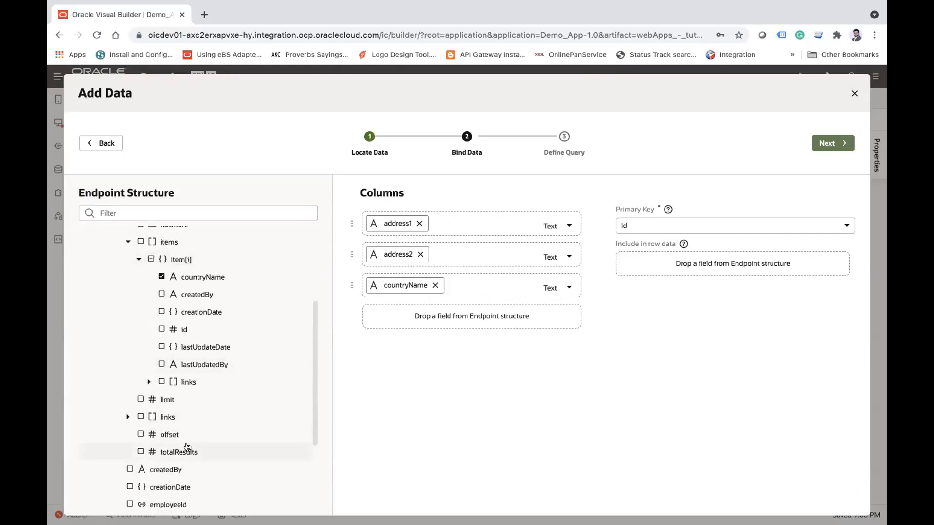
scroll(185, 446, down, 5)
click(158, 485)
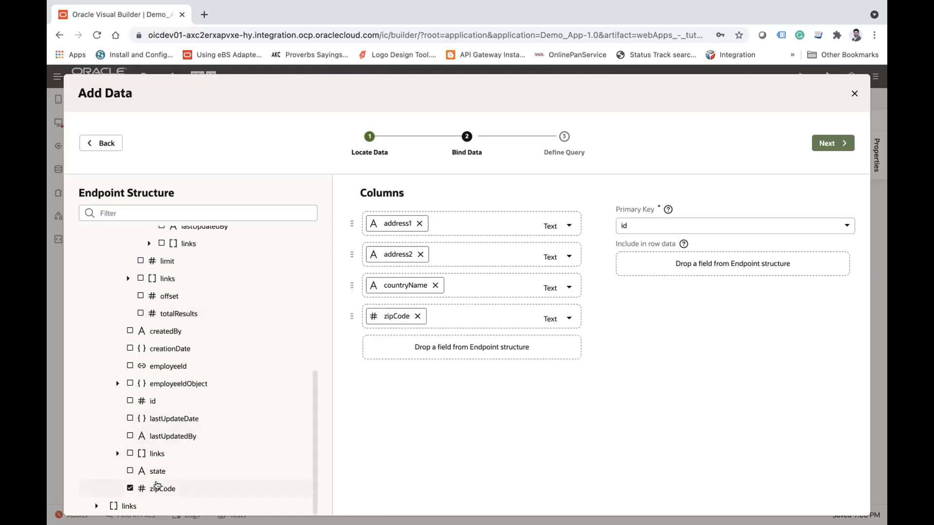
click(155, 471)
click(827, 144)
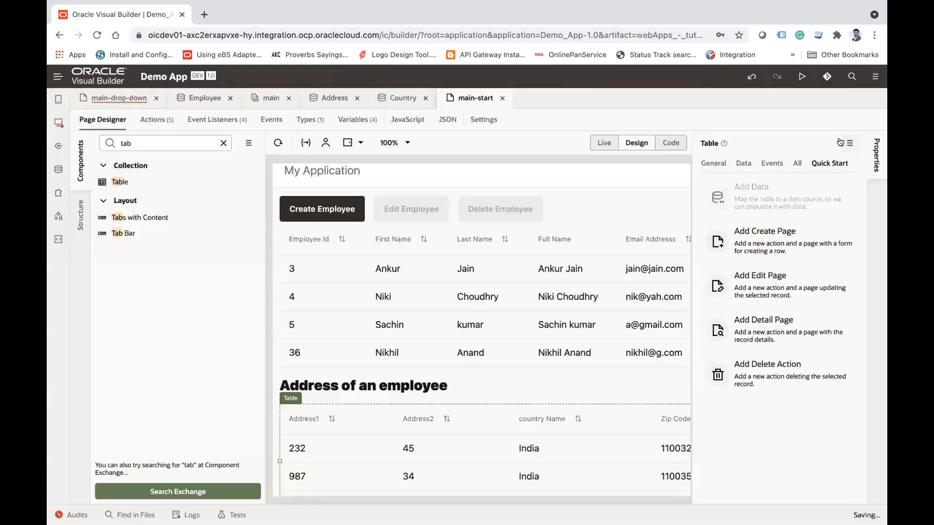
Step: Examine the new address table on the widened page canvas and its country name template in the page code
click(79, 167)
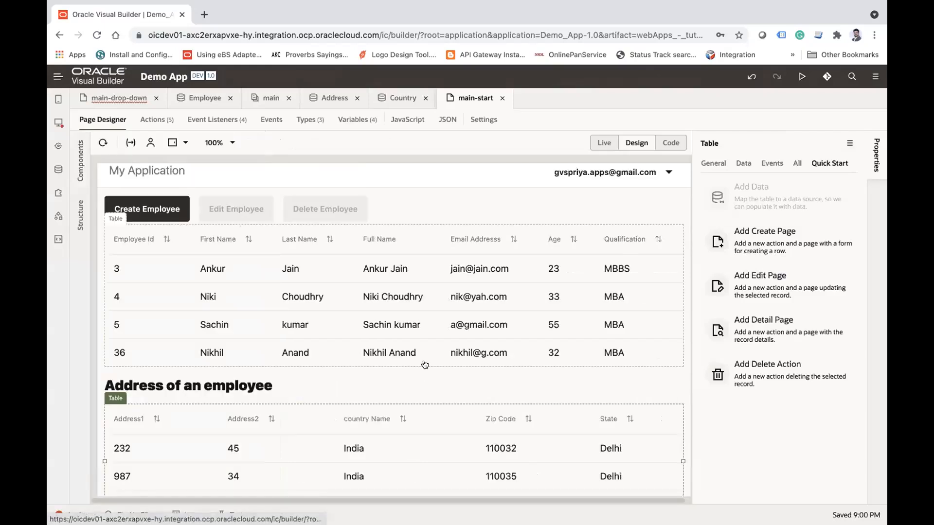
scroll(423, 363, down, 2)
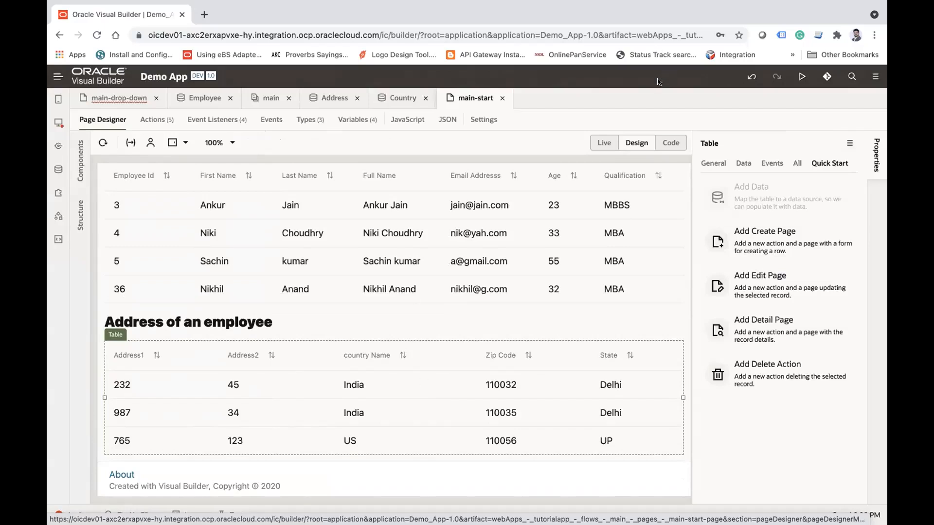
click(672, 143)
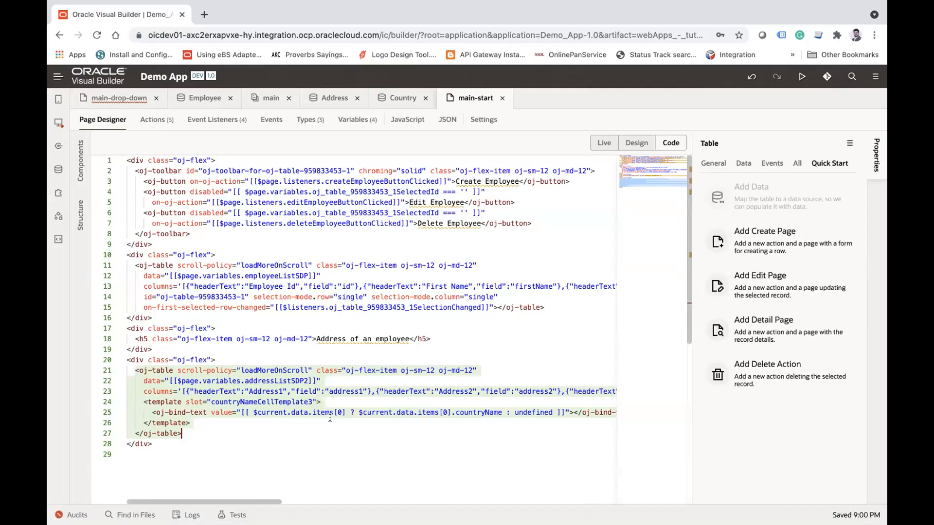
click(637, 142)
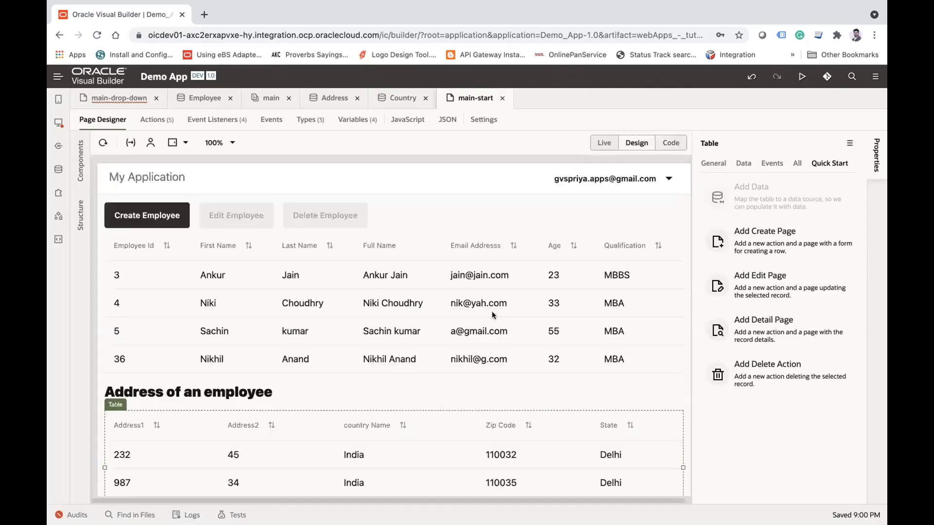
scroll(360, 406, down, 2)
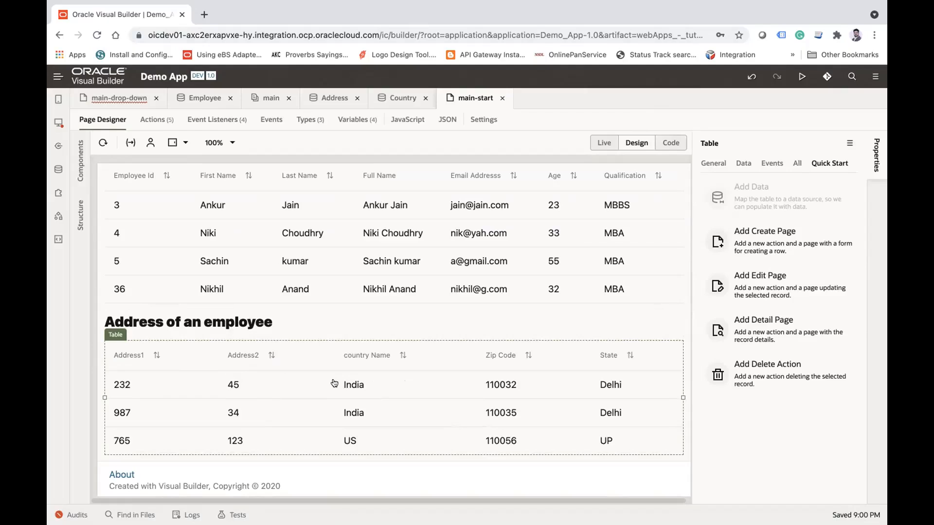
Step: Close the open main-drop-down page and the Employee business object
click(154, 99)
click(136, 99)
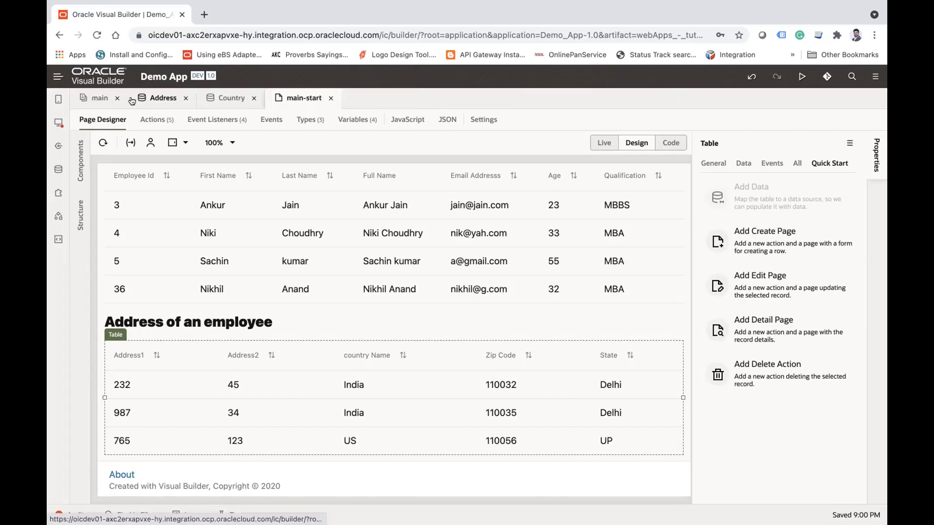
Step: Close all remaining open artifacts: the main flow, the Address and Country business objects, and the main-start page
click(132, 100)
click(119, 100)
click(120, 100)
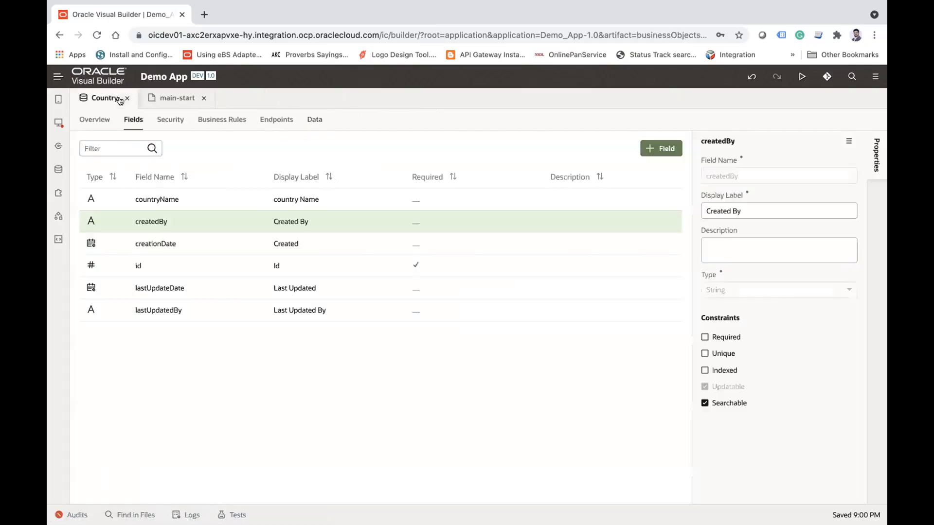
click(127, 98)
click(132, 95)
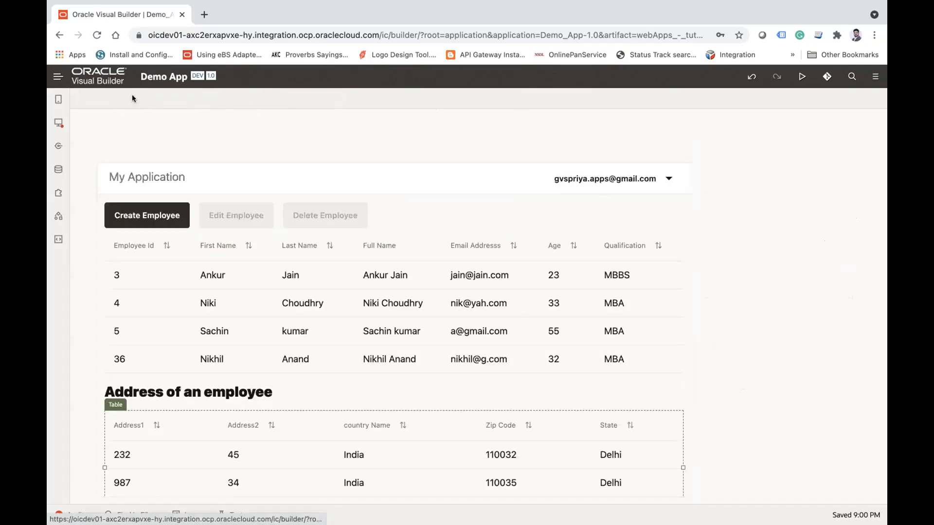
Step: Open the tutorialapp web app, its main flow and the main-drop-down page to view the application, flow and page levels
click(58, 122)
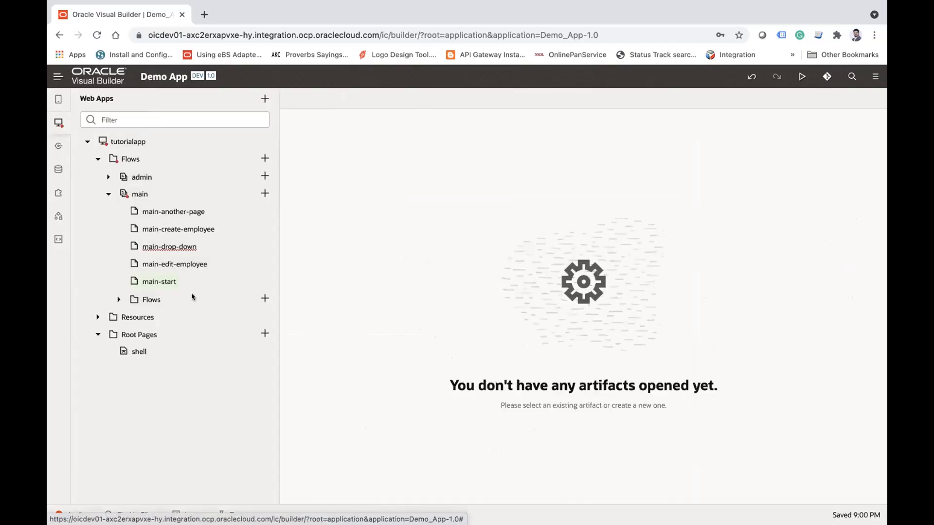
click(128, 142)
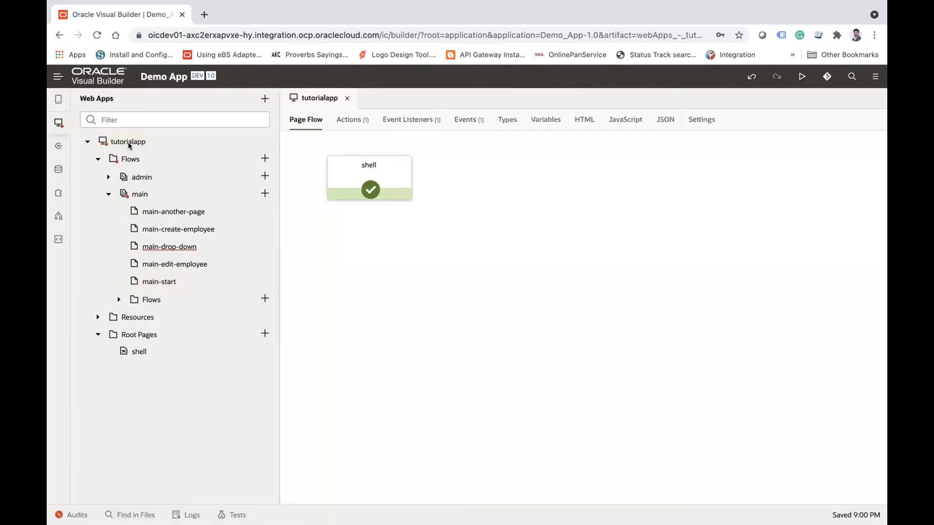
click(143, 194)
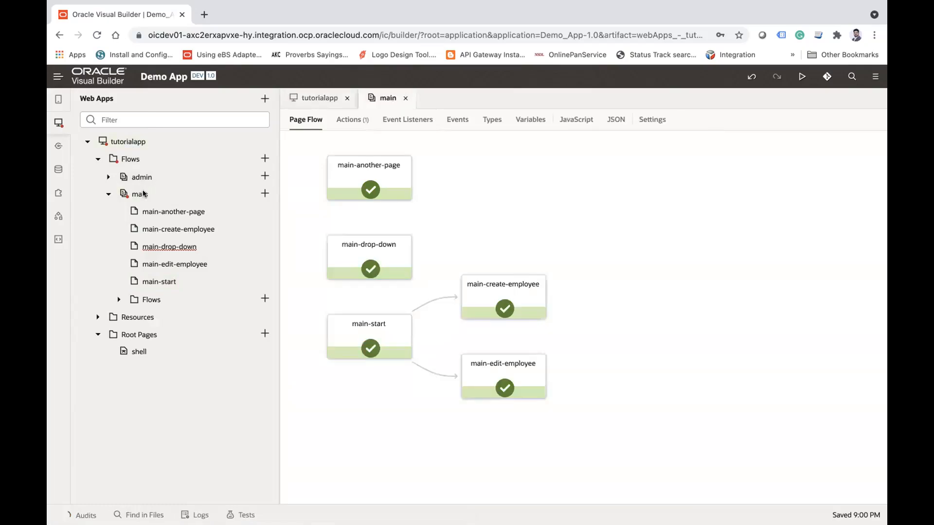
click(171, 246)
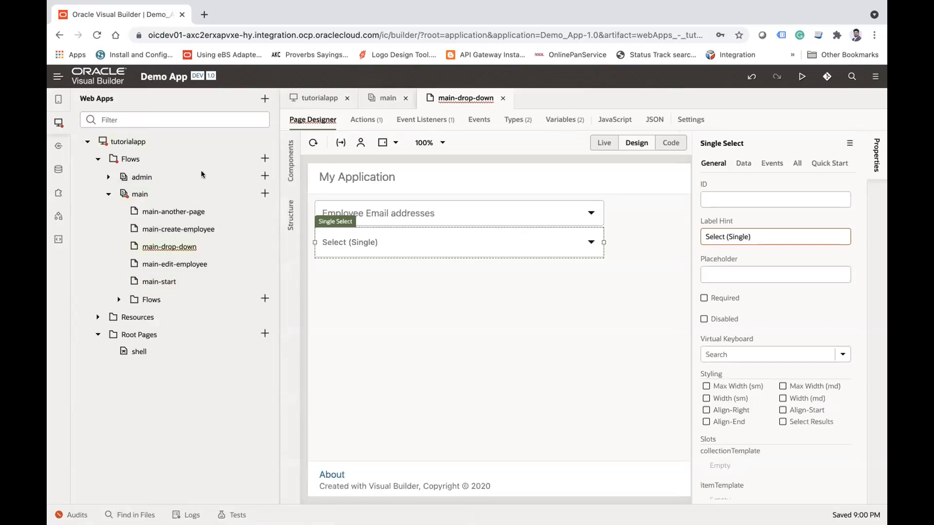
Step: Create a String variable with the ID AppScopedVar at the application level of tutorialapp
click(128, 141)
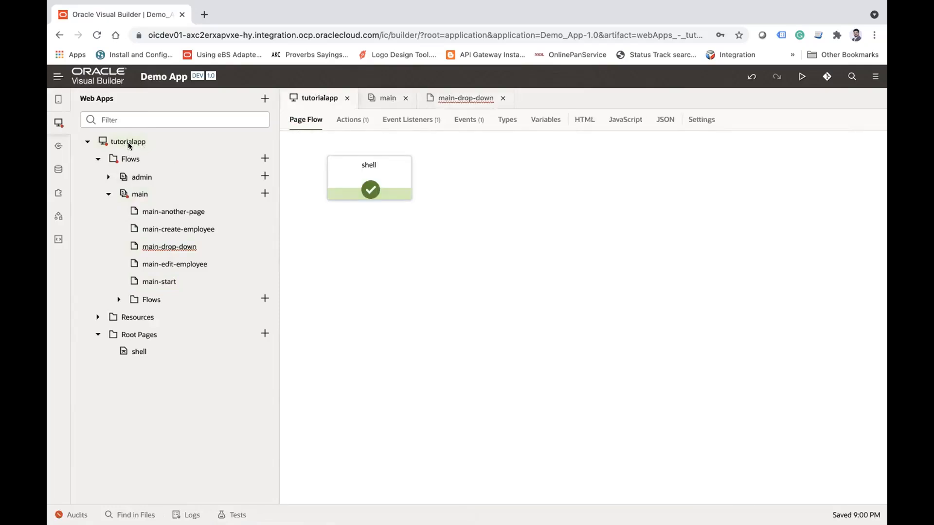
click(545, 121)
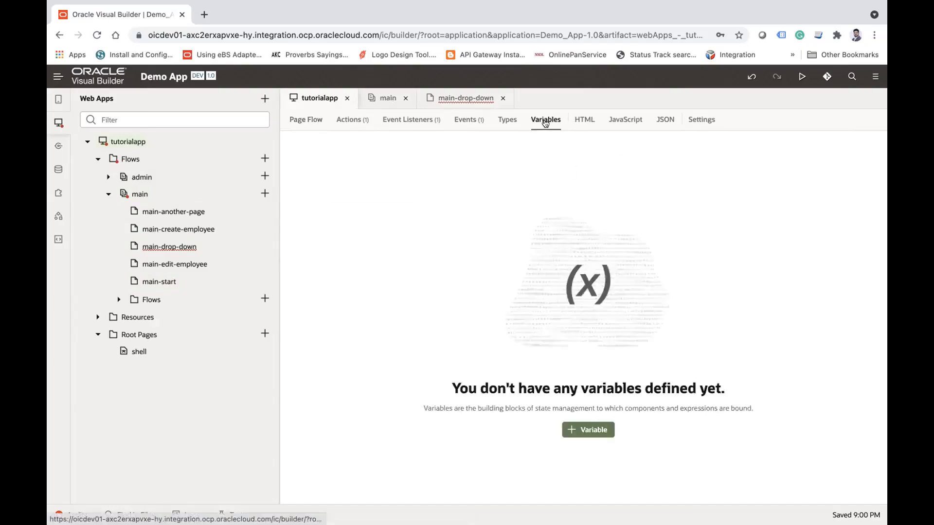
click(594, 427)
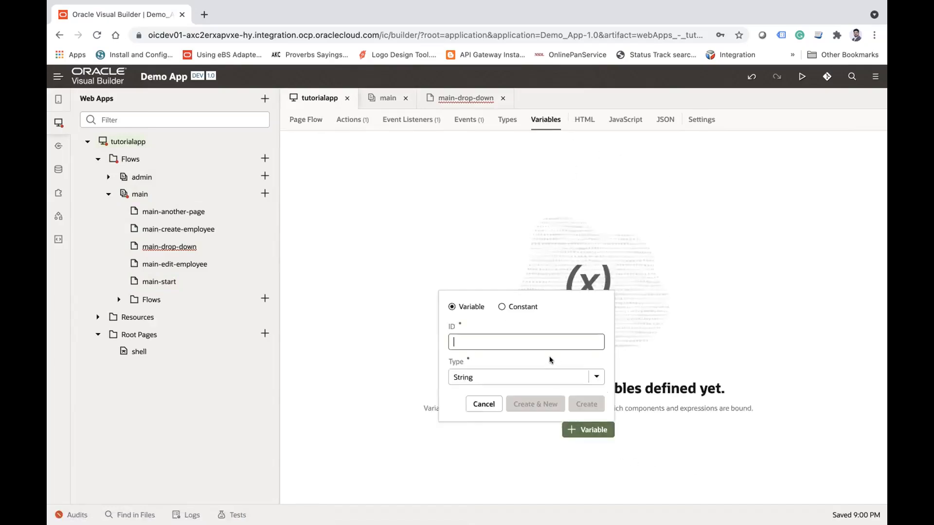
text(AppScop)
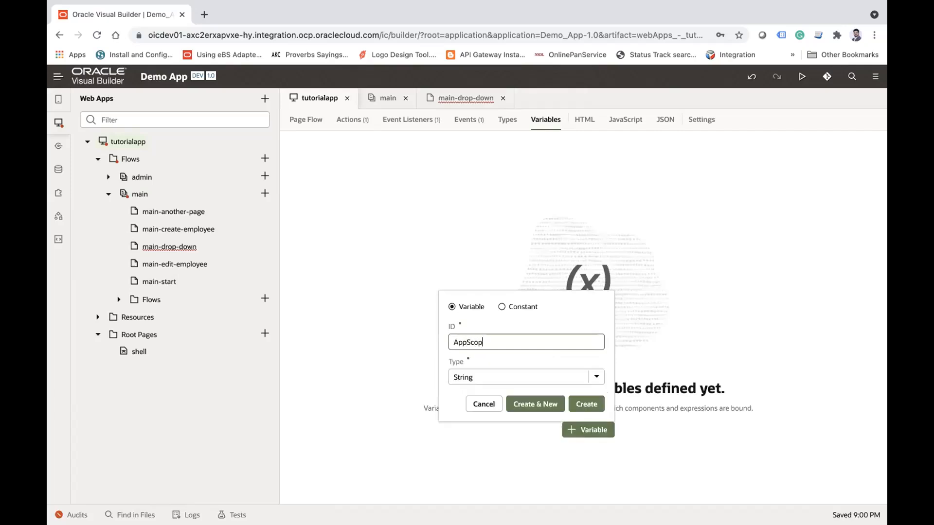
text(edVar)
click(577, 405)
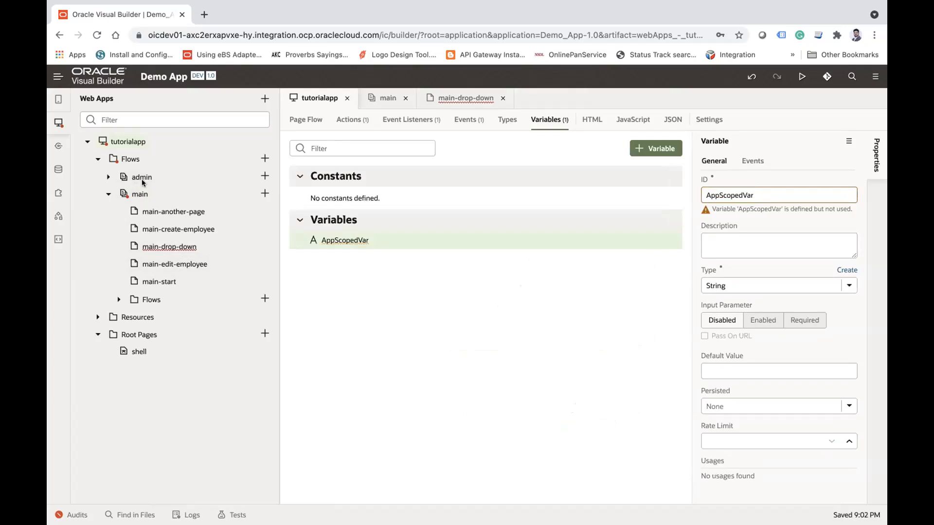
Step: Expand the admin flow in the web app tree and set AppScopedVar's default value to "App Variable"
click(108, 177)
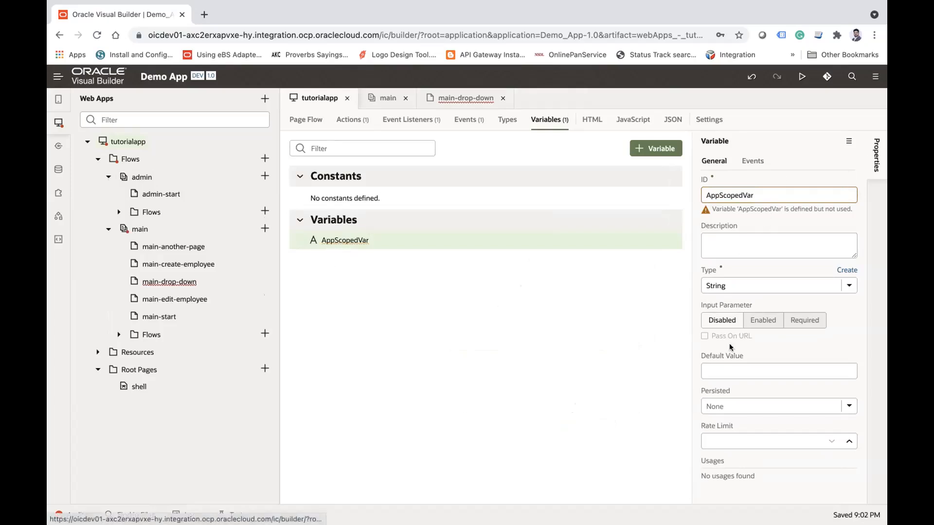
click(730, 365)
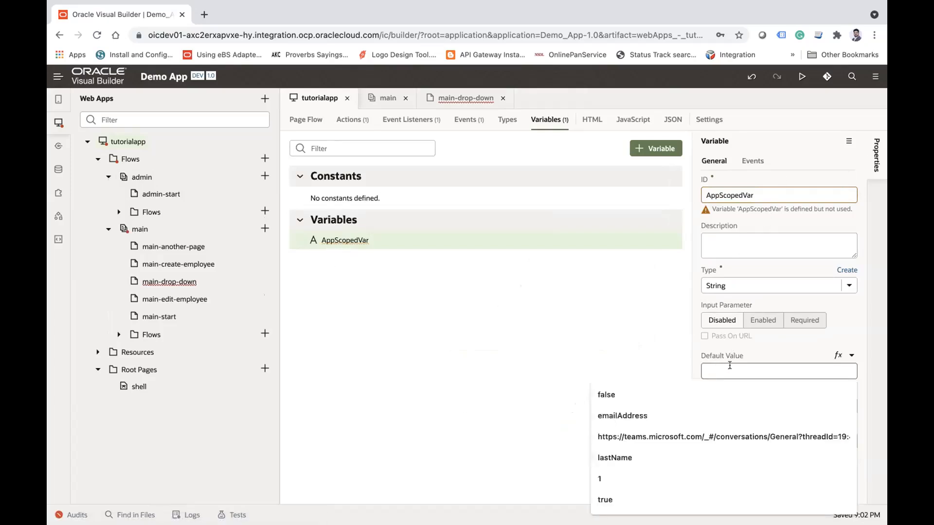
click(570, 334)
click(732, 368)
text(App Va)
text(riable)
key(BackSpace)
key(BackSpace)
key(BackSpace)
key(BackSpace)
key(BackSpace)
text(oi)
key(BackSpace)
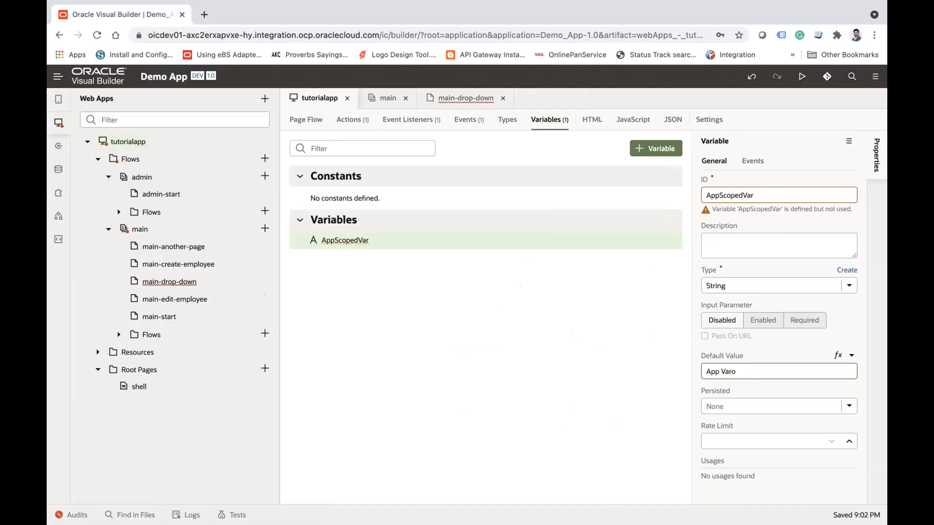
text(able)
key(Tab)
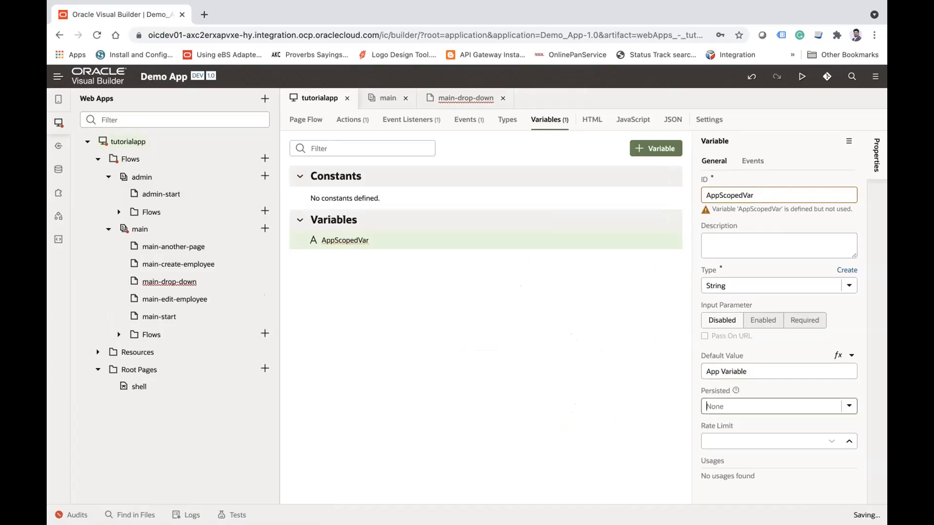
click(744, 371)
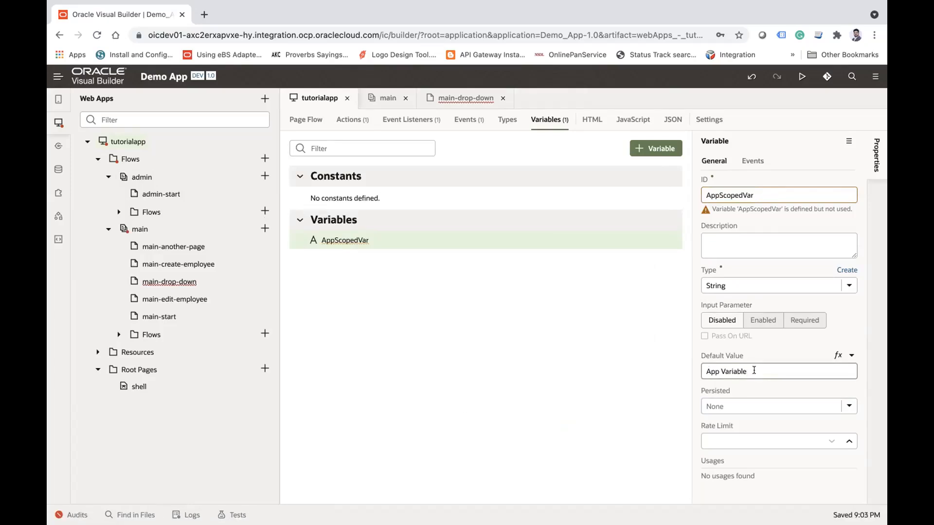
click(593, 351)
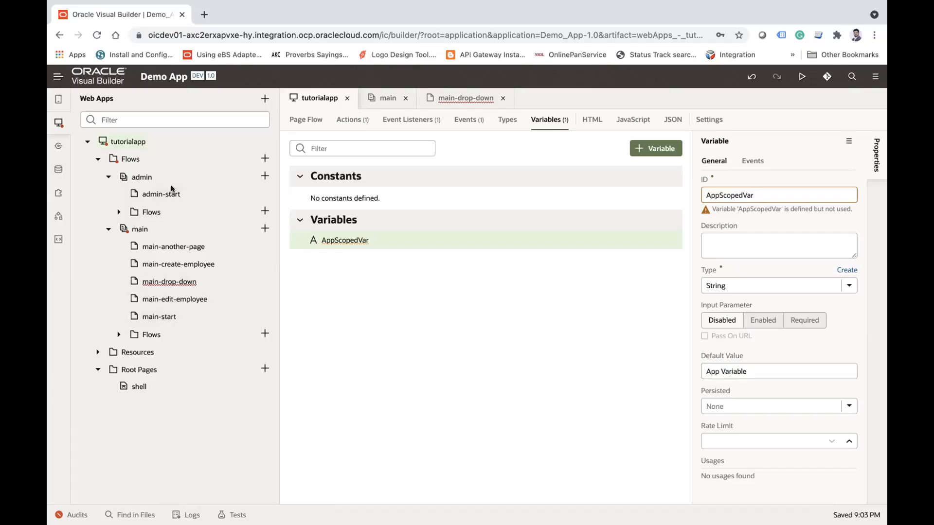
Step: Create a String variable with the ID FlowScopeVar in the main flow
click(138, 229)
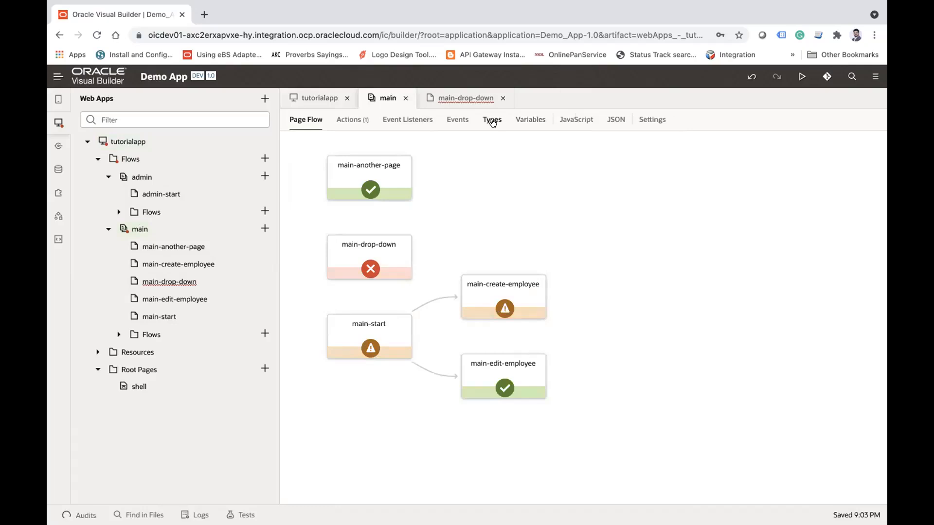
click(525, 119)
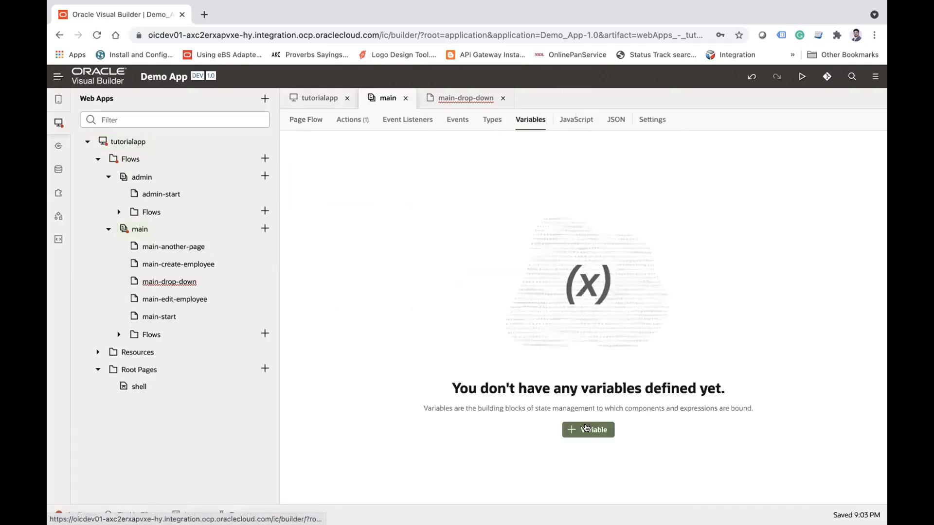
click(586, 428)
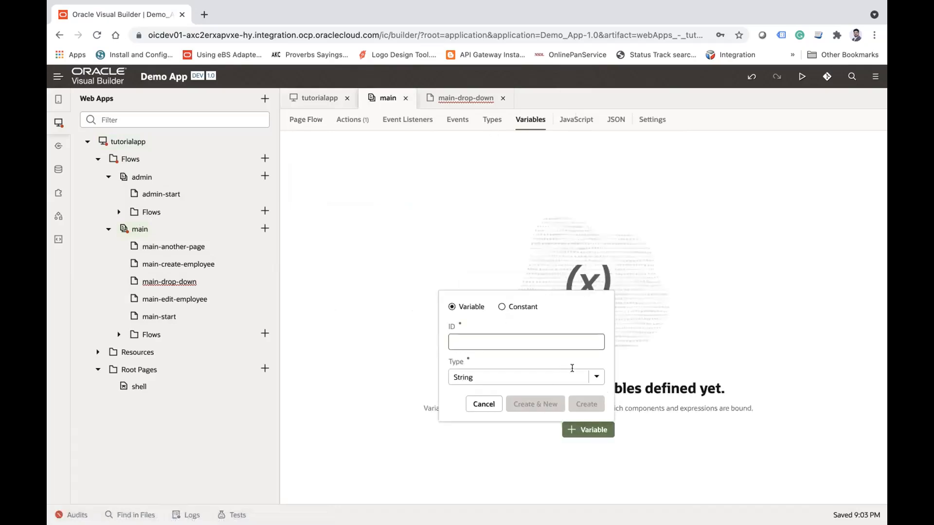
text(F)
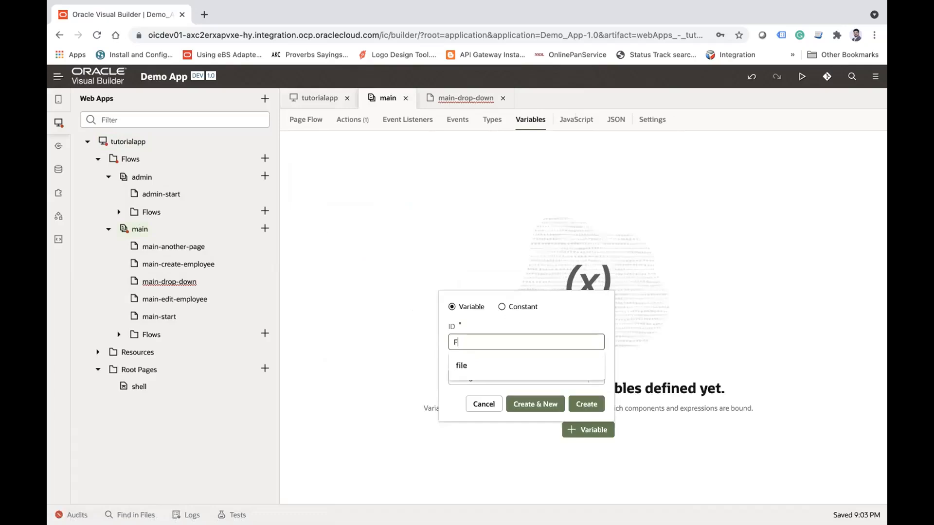
text(lowScop)
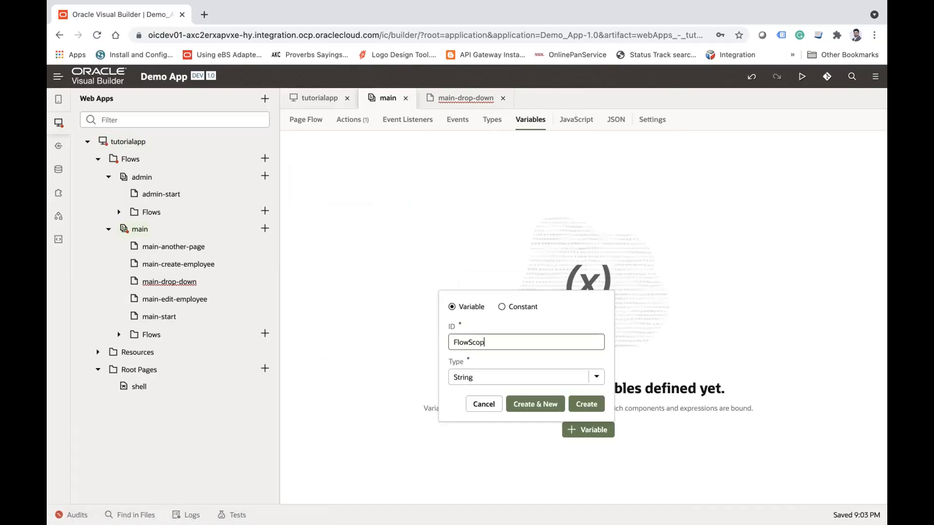
text(eVar)
click(586, 404)
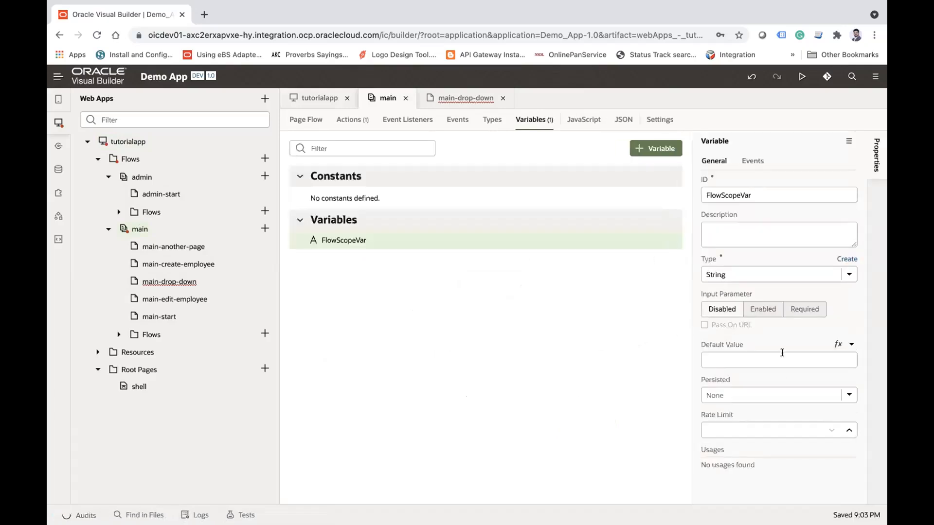
Step: Set the default value of FlowScopeVar to "Flow variable value"
click(754, 360)
text(S)
key(BackSpace)
text(Flow variable value)
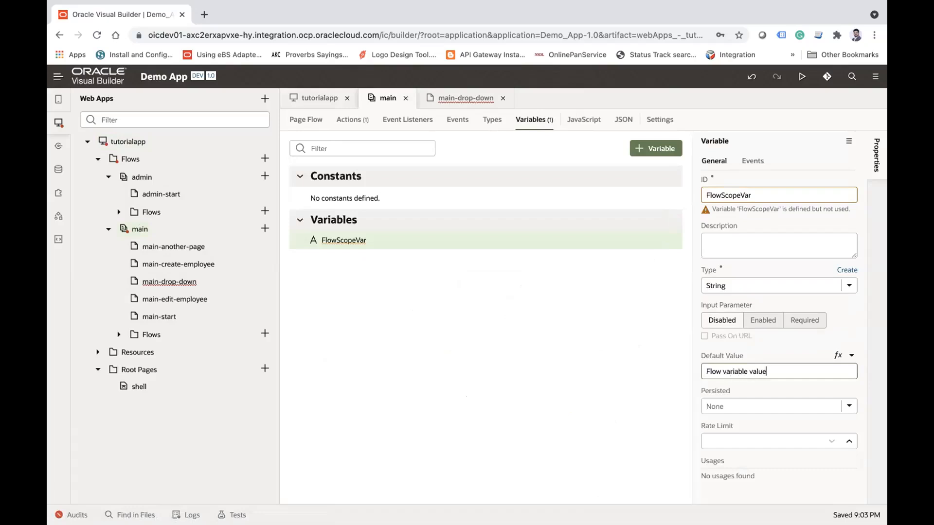
key(Tab)
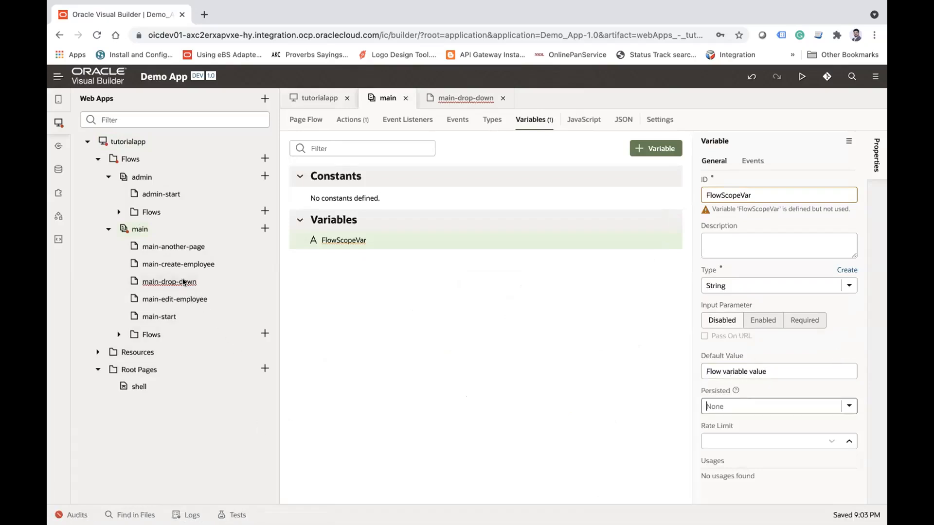
Step: Create a String variable with the ID PageScopeVar on the main-start page
click(168, 317)
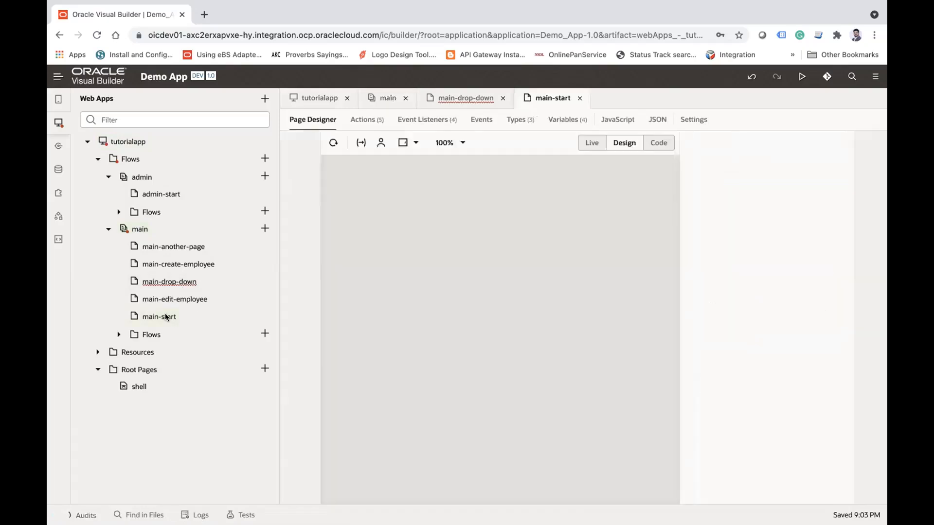
click(564, 119)
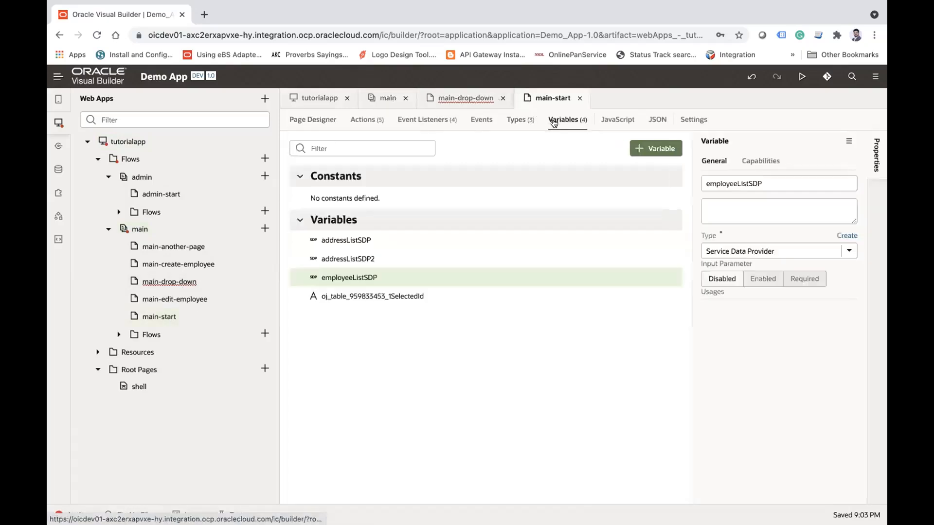
click(655, 148)
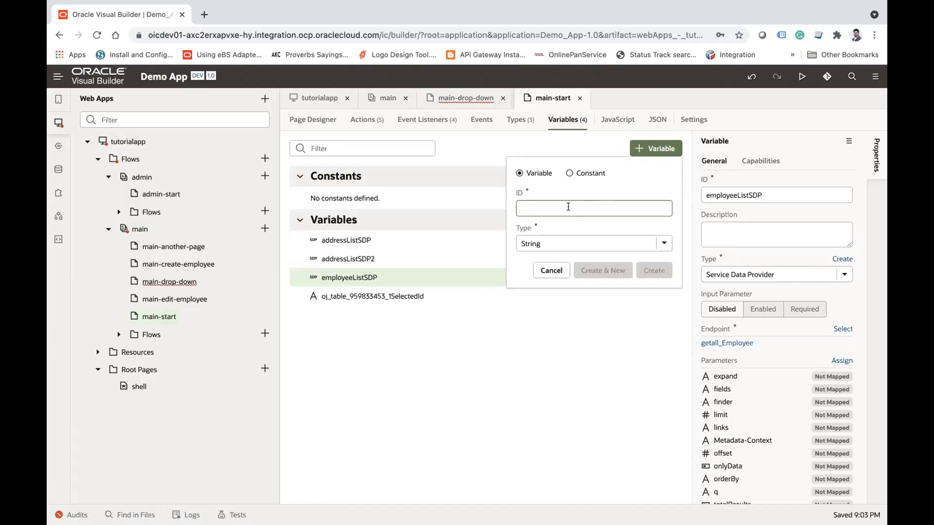
text(PageScopeVar)
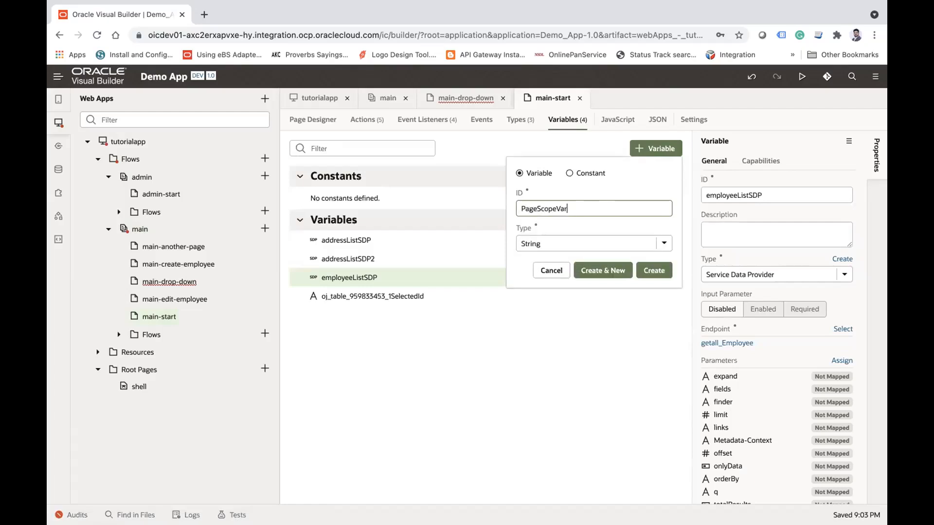
click(653, 271)
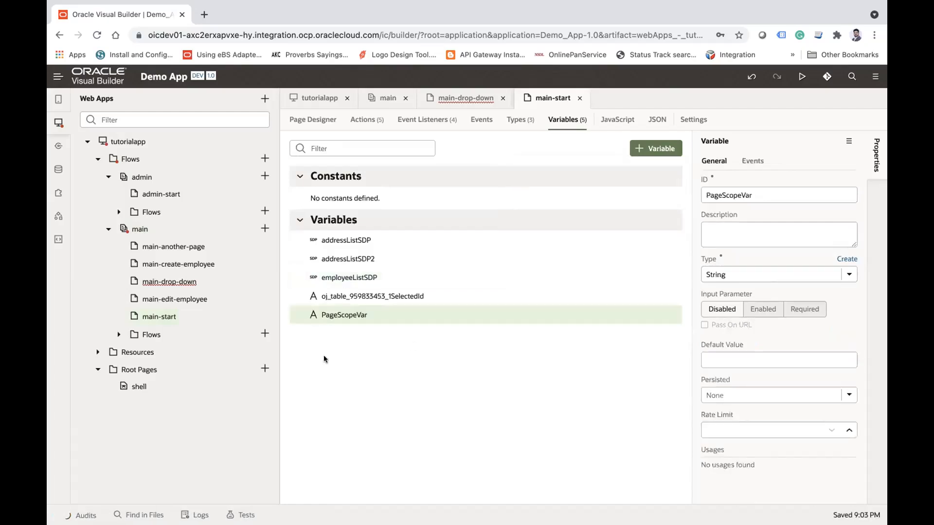
Step: Set the default value of PageScopeVar to "Page Value var"
click(736, 371)
text(Page)
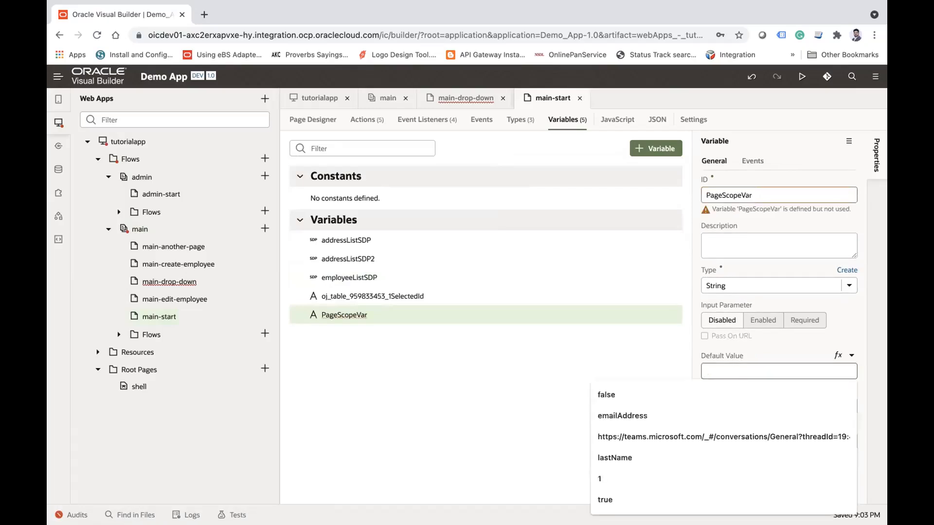
text( Value var)
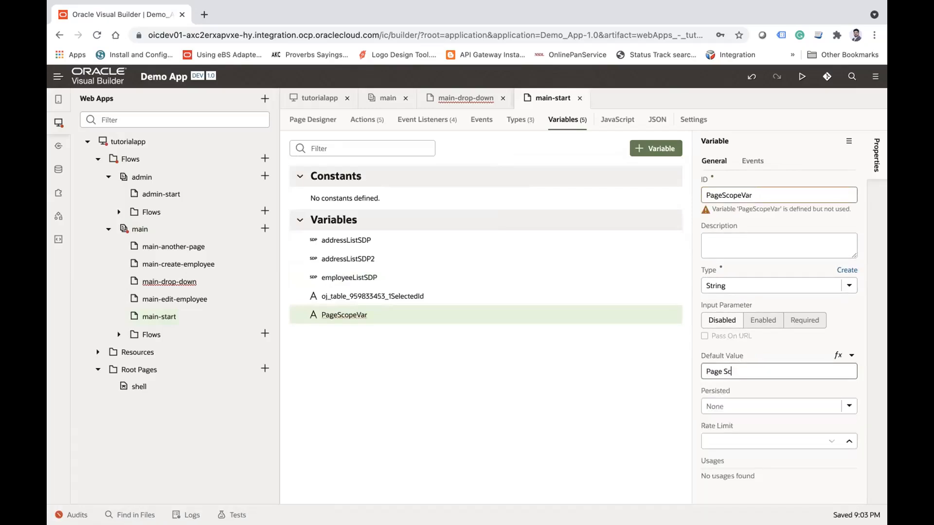
key(Tab)
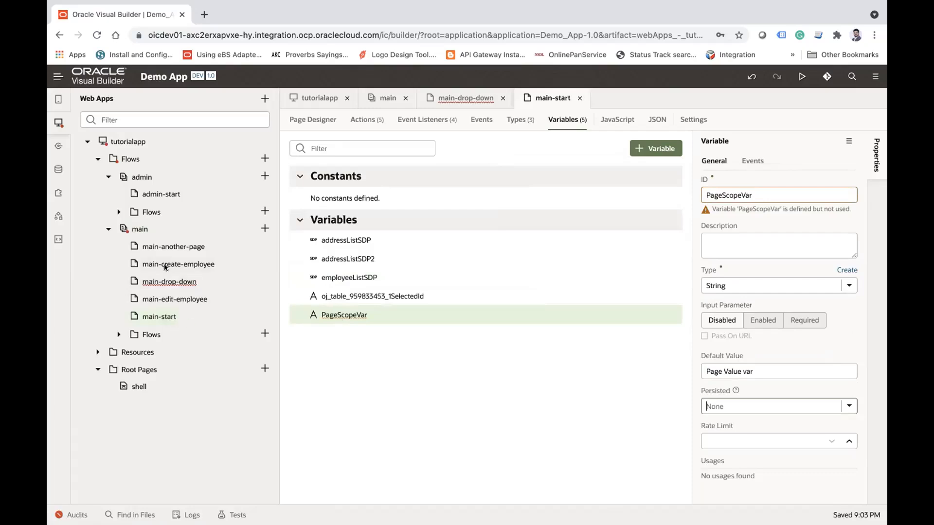
Step: Add a heading to the main-another-page page and bind its text to the application variable AppScopedVar
click(166, 248)
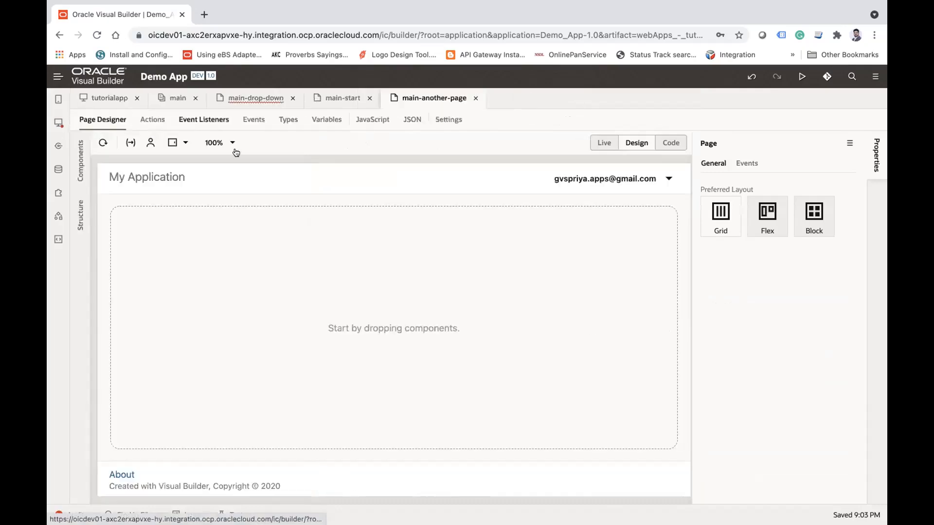
click(81, 161)
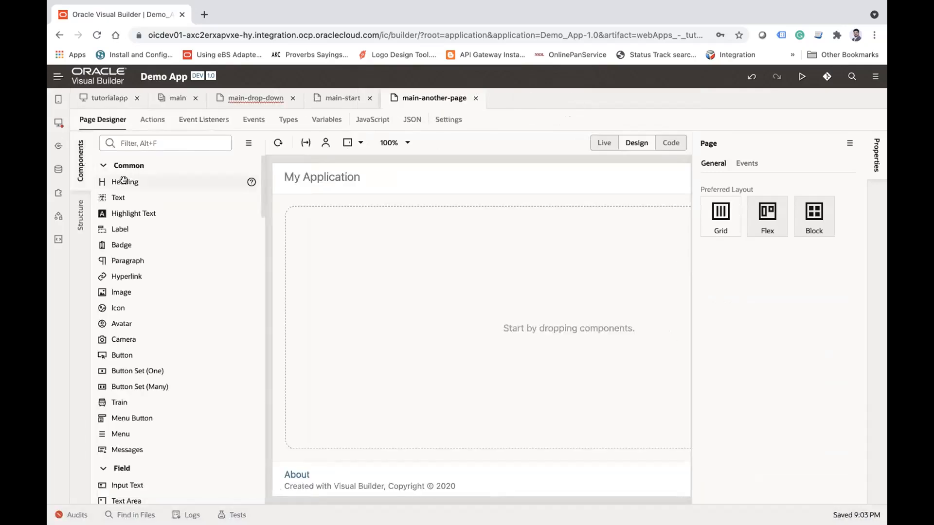
drag(123, 180, 316, 237)
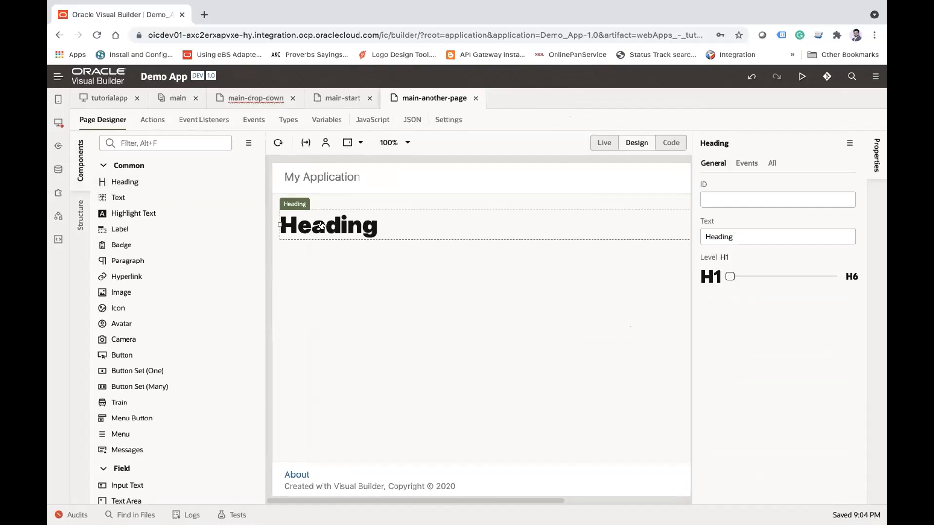
click(58, 122)
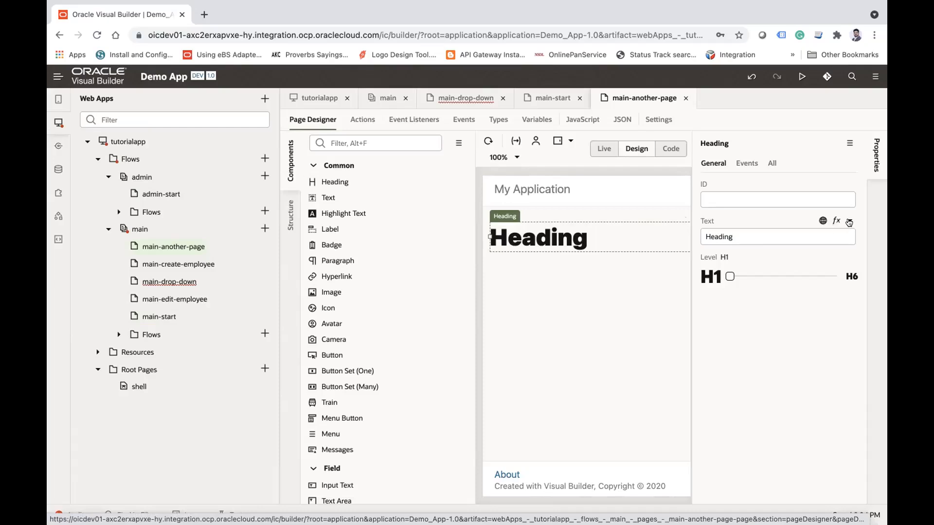
click(849, 223)
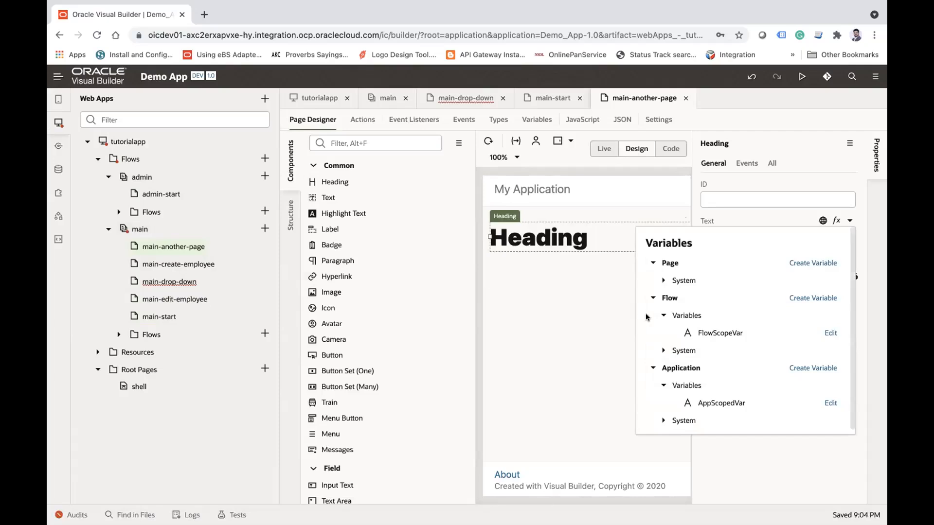
click(714, 401)
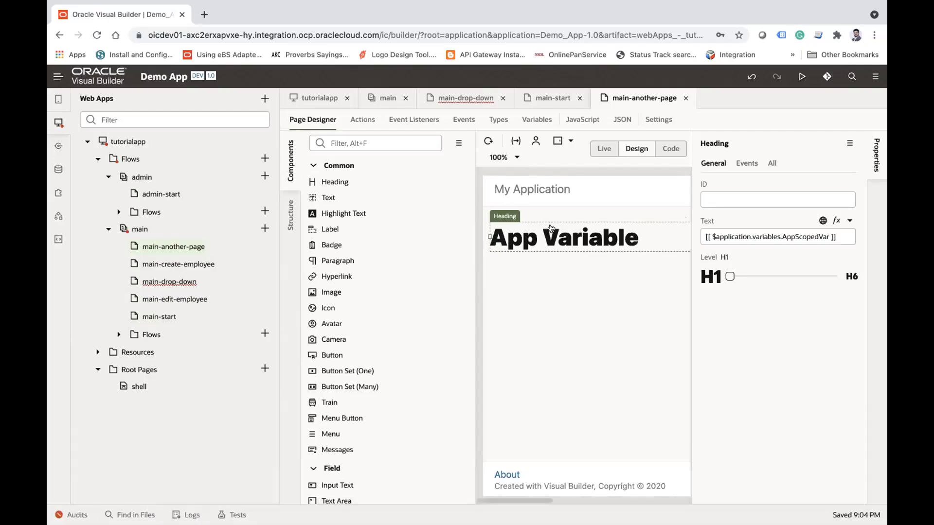
Step: Add a second heading below the first and bind its text to the flow variable FlowScopeVar
drag(338, 182, 515, 298)
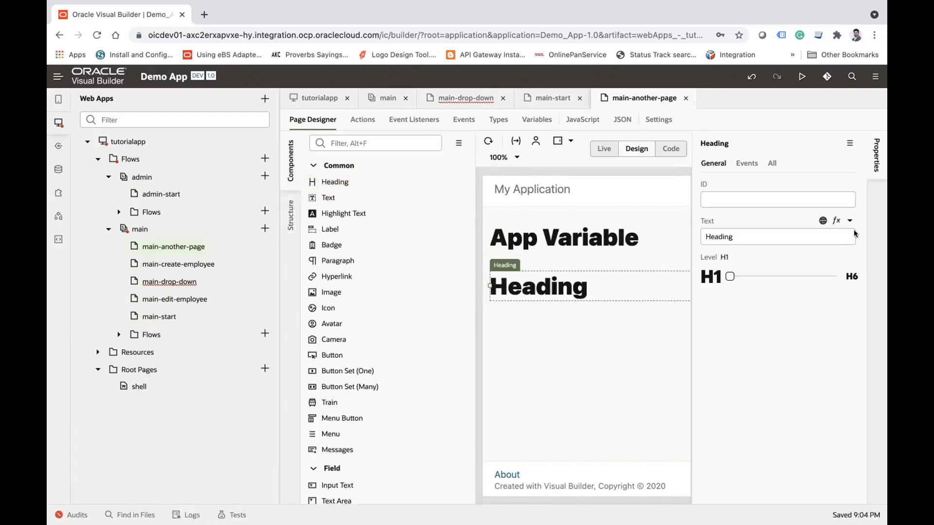
click(851, 220)
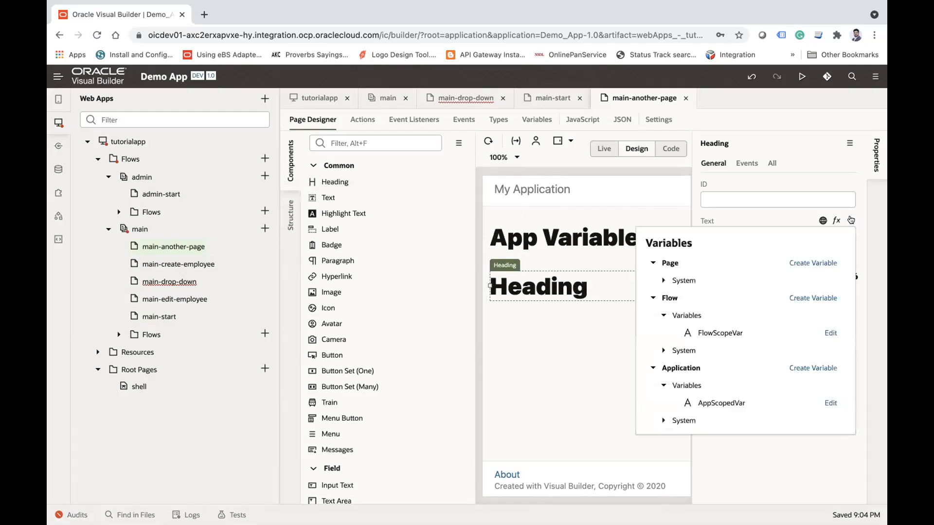
click(722, 329)
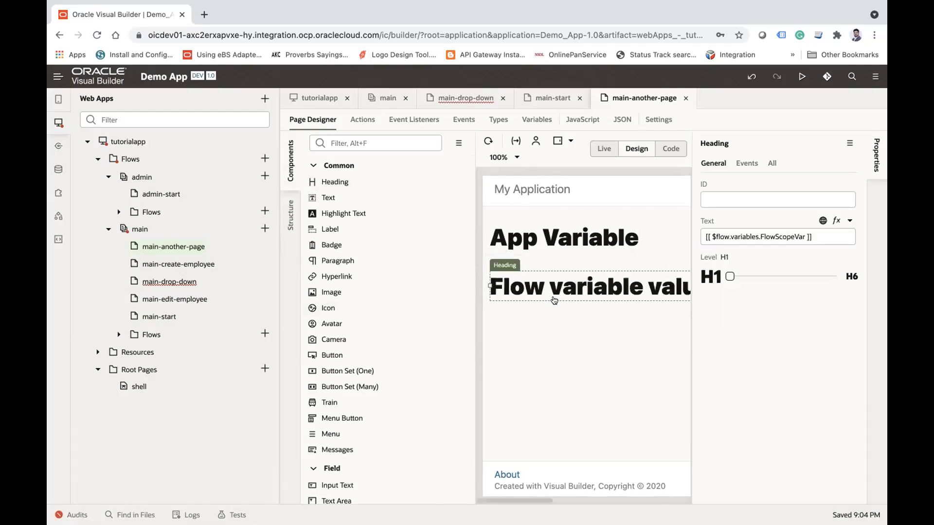
Step: Add a third heading below the other two and check which variables are available for its text
drag(340, 179, 530, 338)
click(850, 221)
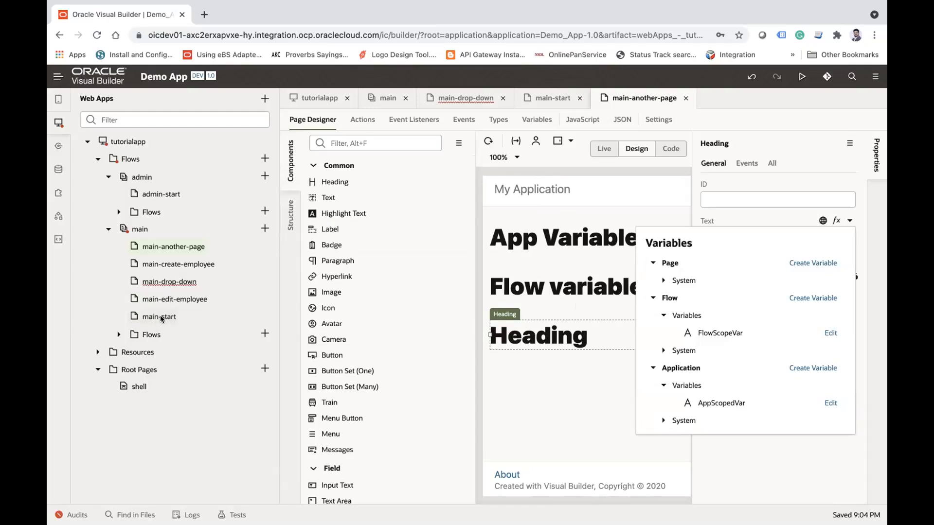
click(560, 340)
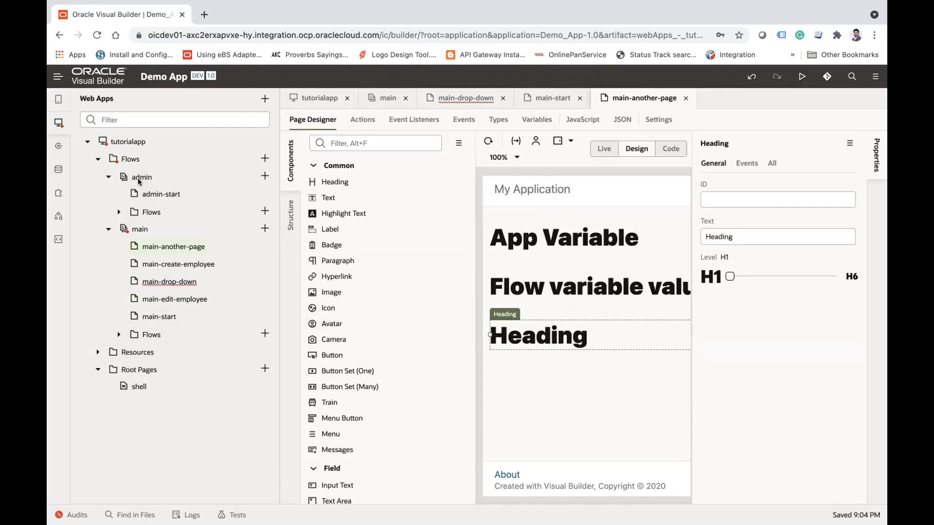
Step: Add a heading to the admin-start page and bind its text to the application variable AppScopedVar
click(161, 193)
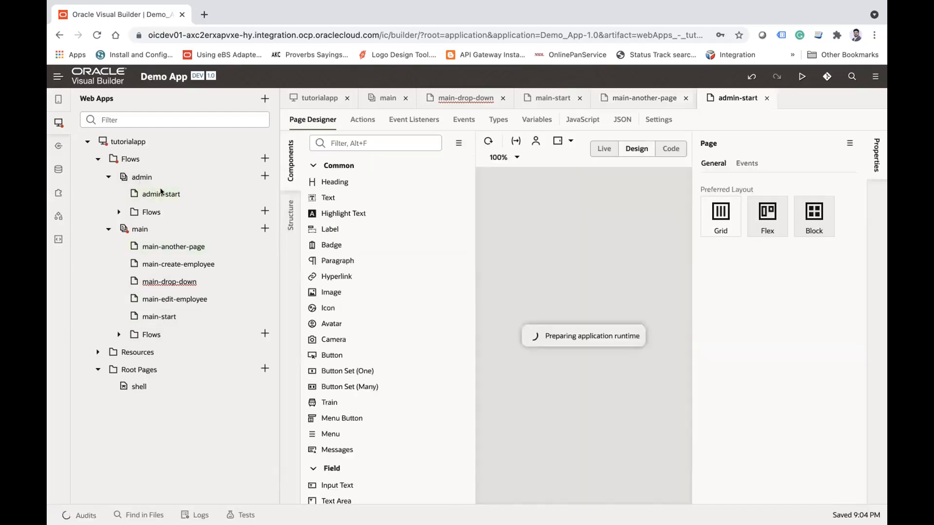
drag(327, 181, 523, 267)
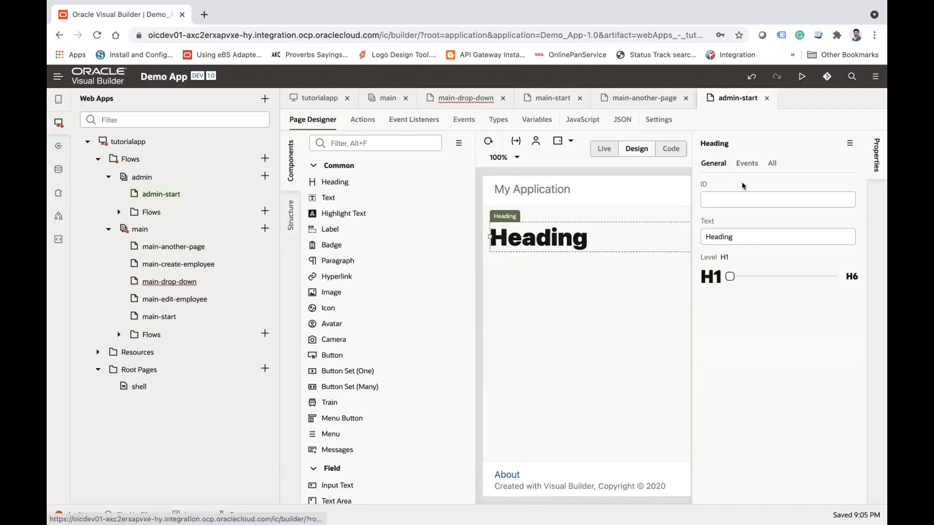
click(850, 221)
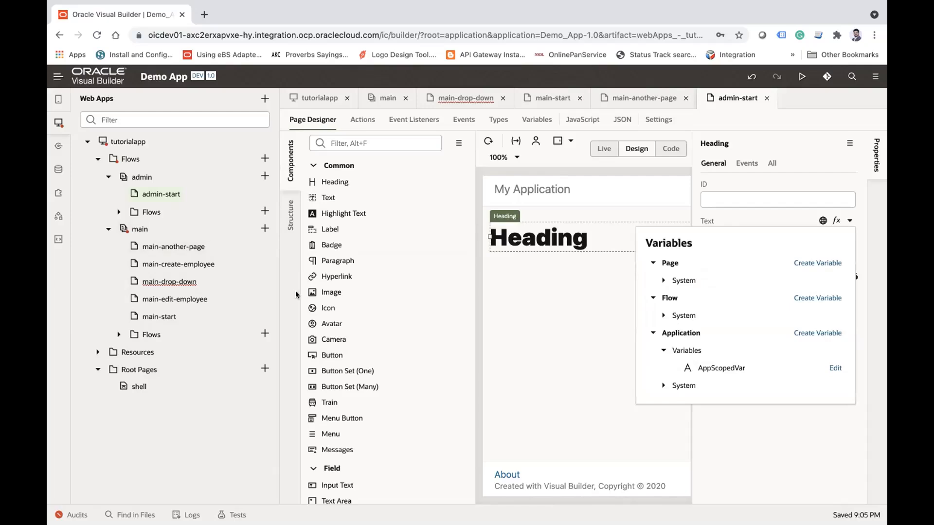
click(717, 369)
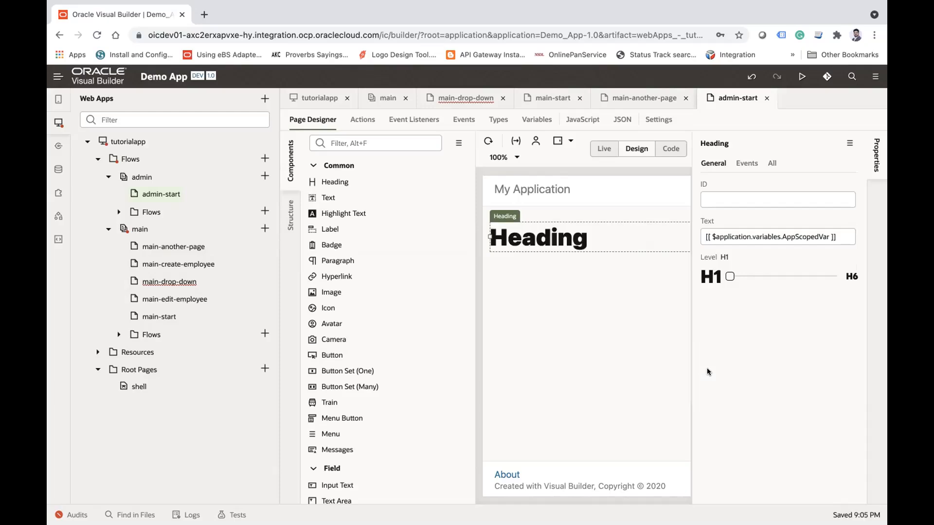
Step: Review the AppScopedVar definition at the tutorialapp level and return to the admin-start page
click(116, 142)
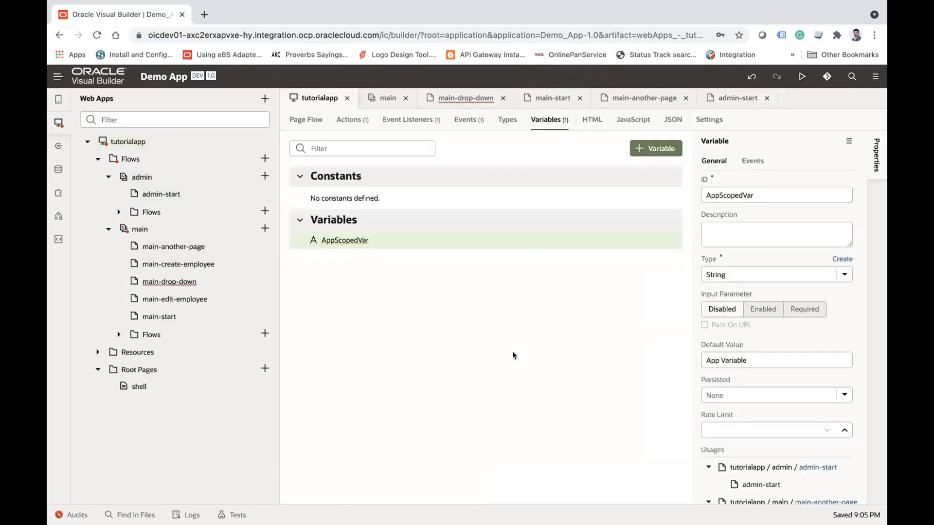
click(154, 194)
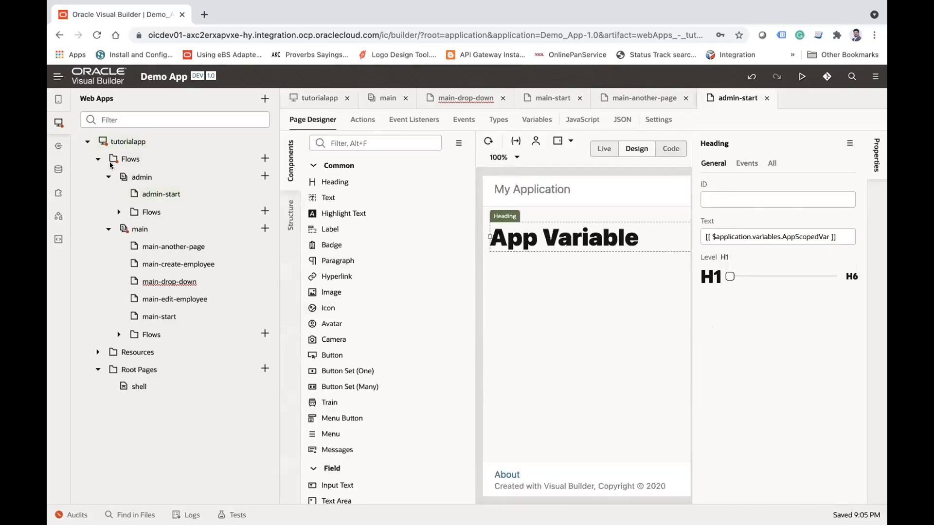
Step: Close all open editor tabs while keeping the web apps tree displayed
click(58, 122)
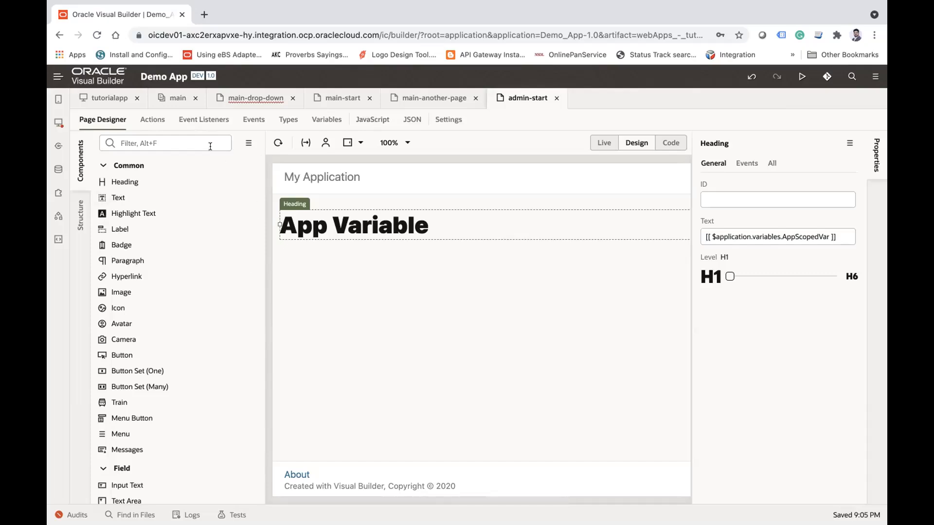
click(58, 125)
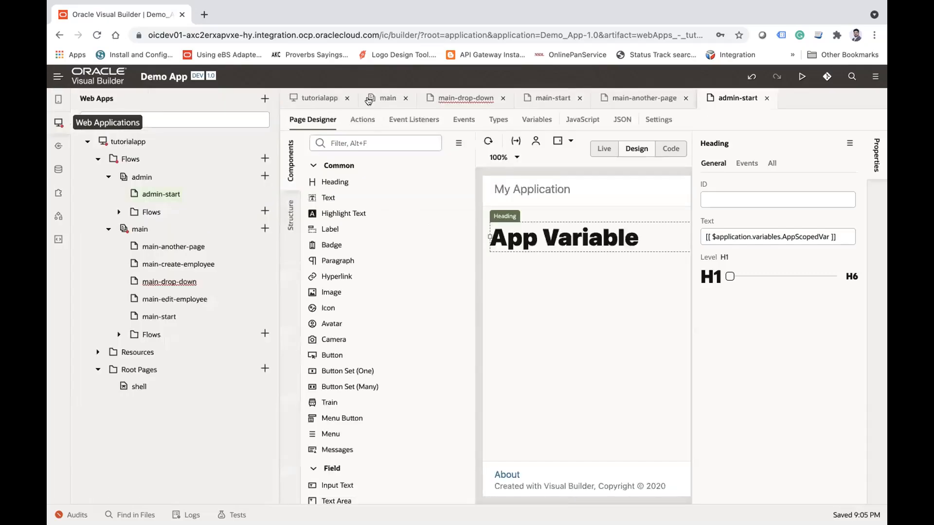
right_click(721, 94)
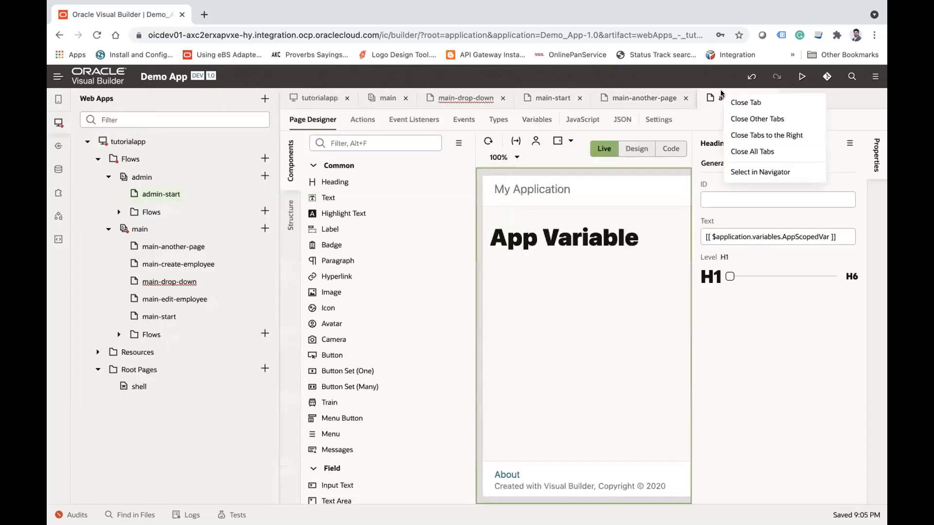
click(743, 150)
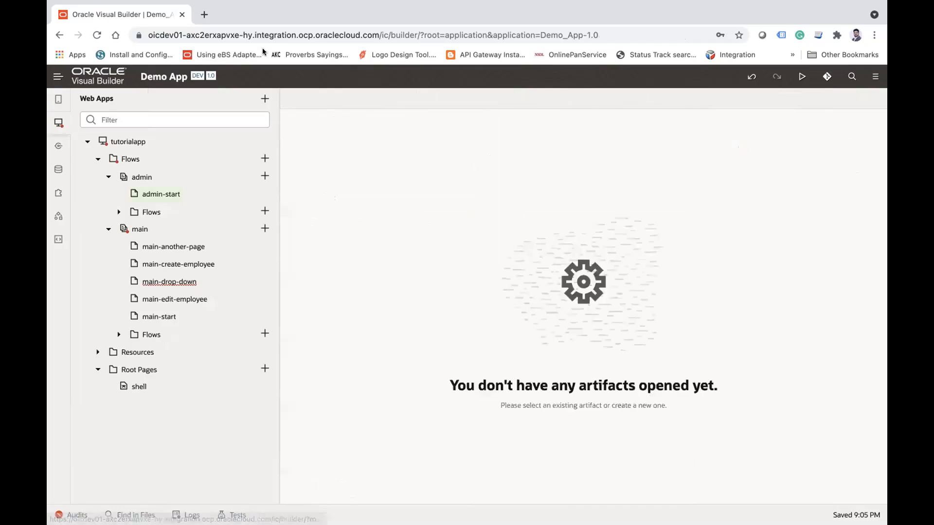
Step: Open jsonplaceholder.typicode.com/users in a new browser tab
click(204, 15)
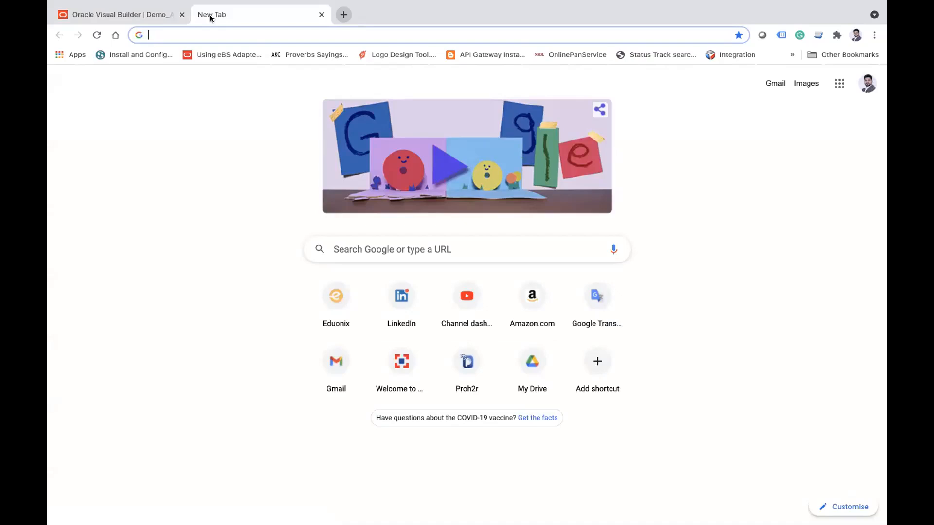
text(js)
key(Down)
key(Down)
key(Down)
key(Down)
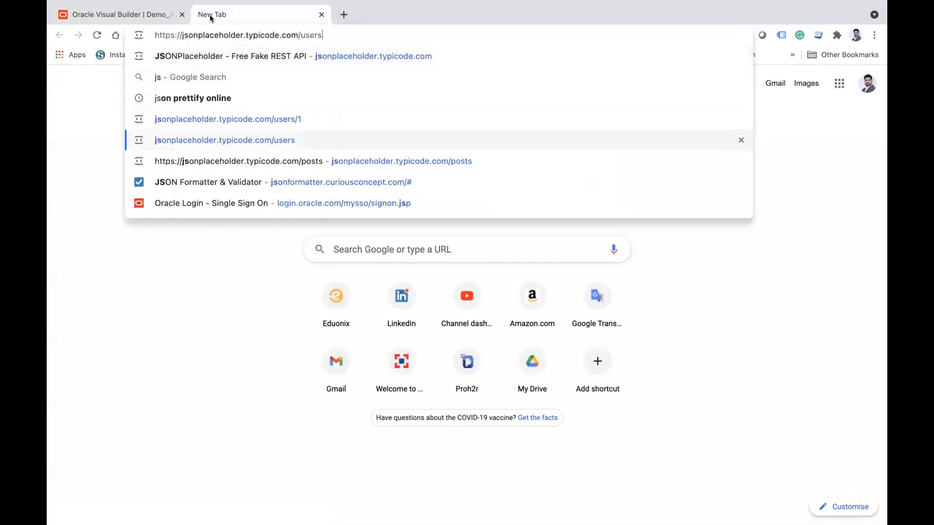
key(Return)
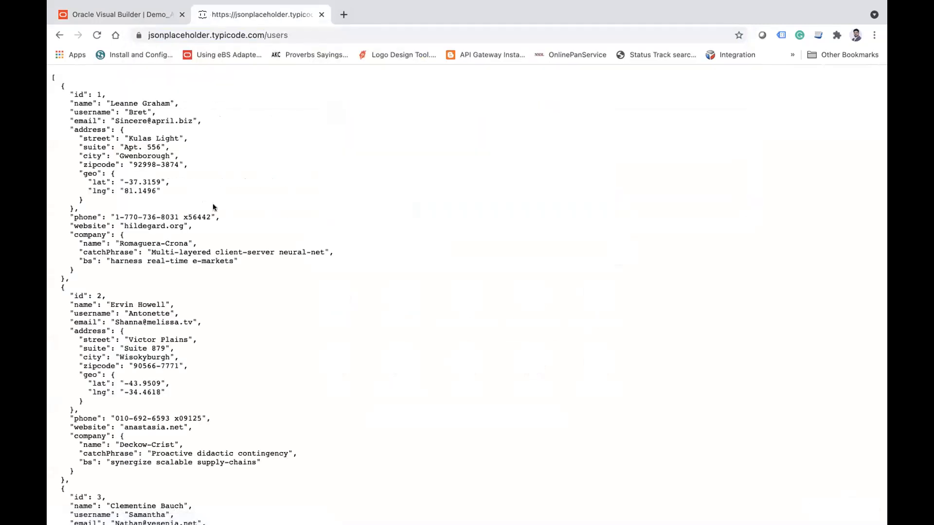
Step: Examine the host and the users resource in the endpoint address, along with the returned user data
click(294, 34)
double_click(294, 34)
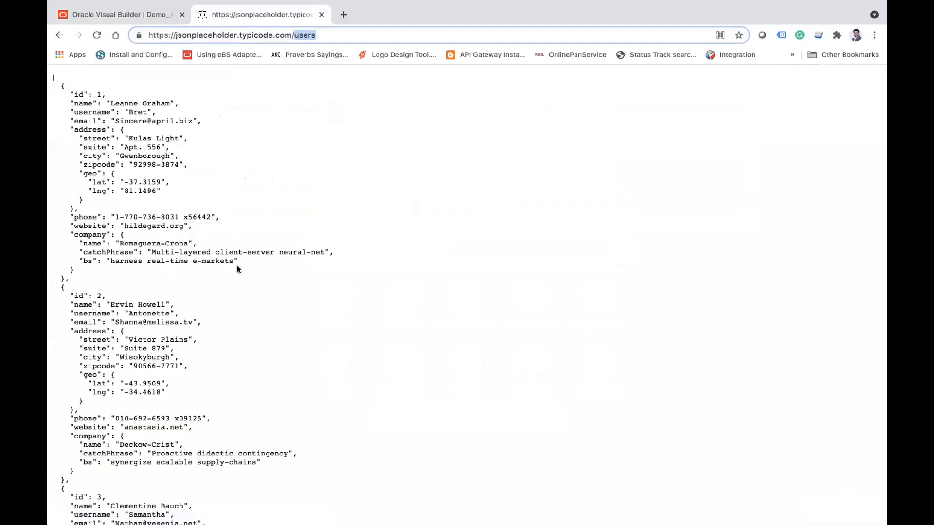
double_click(222, 35)
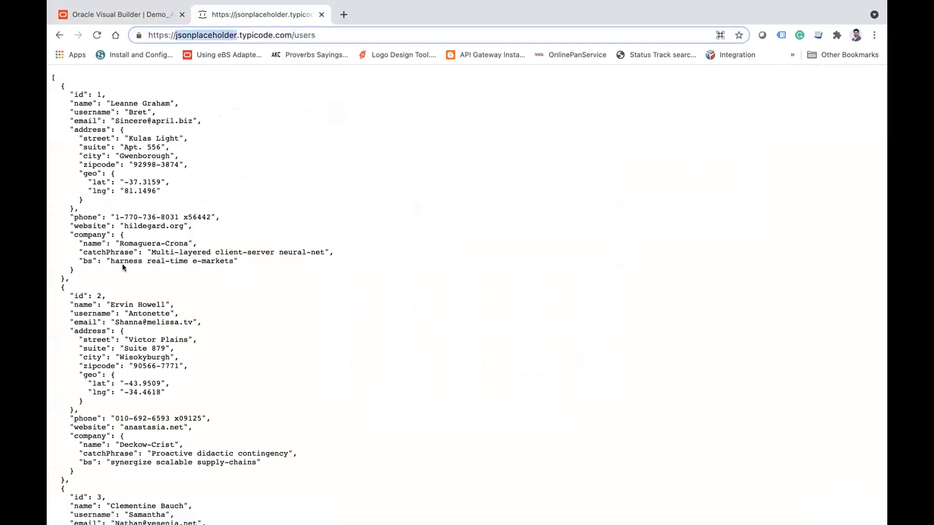
double_click(162, 238)
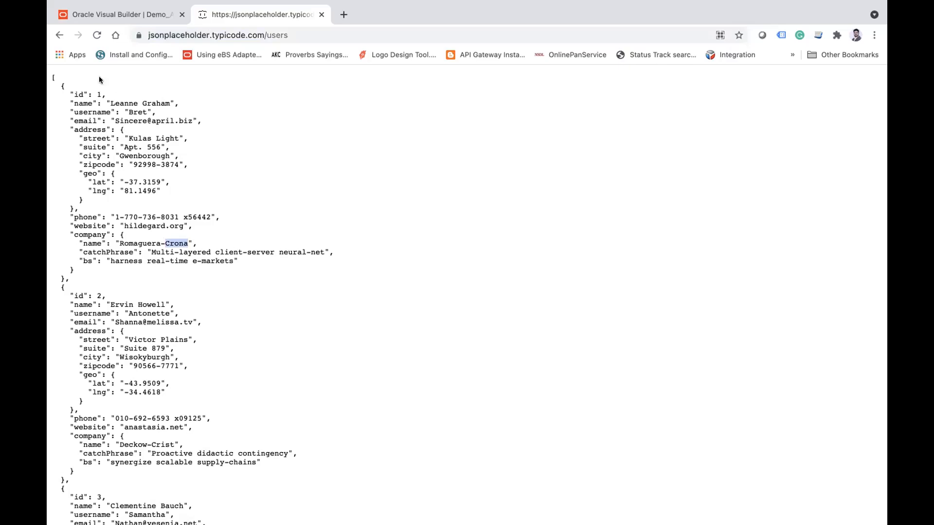
Step: Switch back to Visual Builder and show the service connections of the Demo App
click(95, 15)
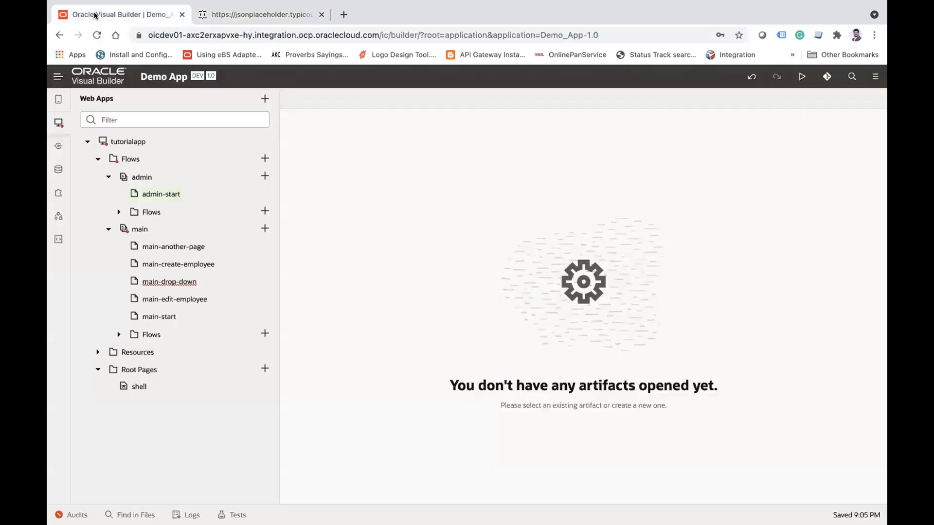
click(58, 146)
click(113, 124)
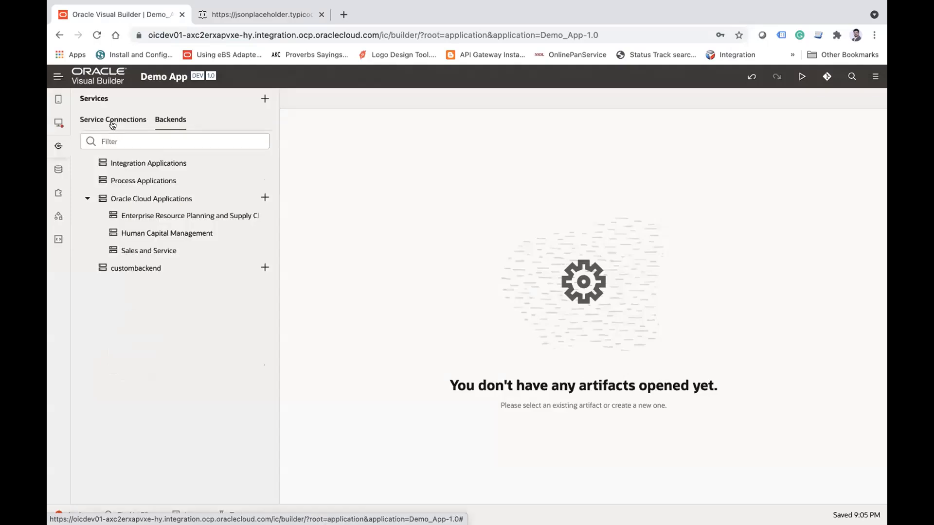
Step: Switch to the JSONPlaceholder page and highlight the users resource in its address
click(248, 17)
double_click(314, 32)
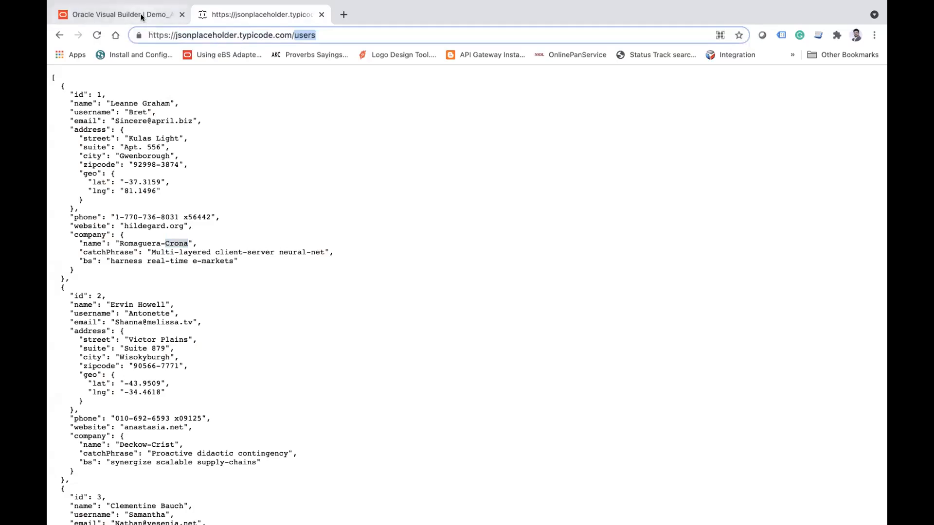
Step: Return to Visual Builder, view the source options for a new service connection and close the dialog
click(121, 15)
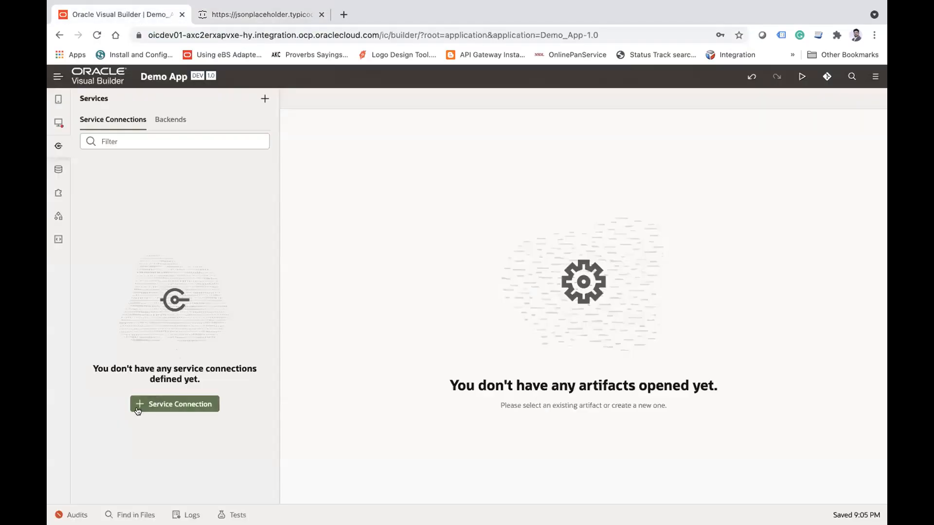
click(170, 405)
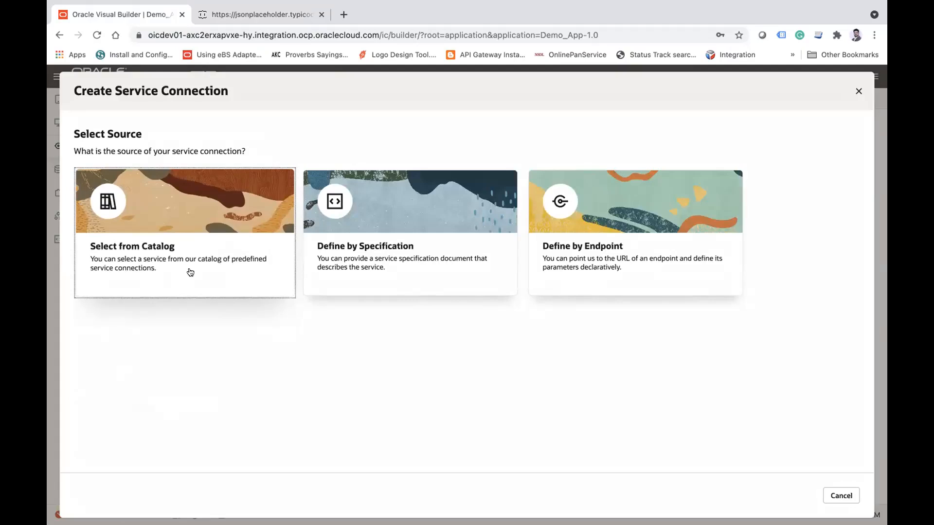
click(858, 91)
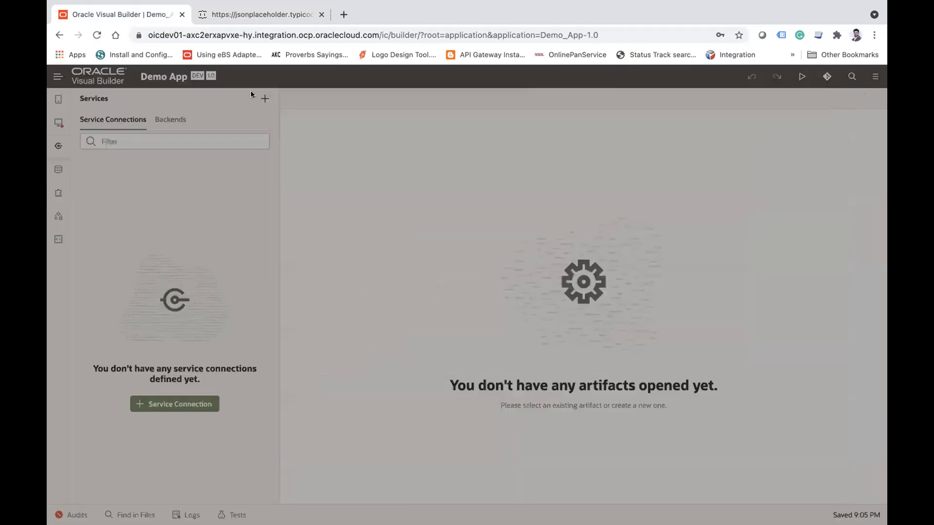
click(58, 76)
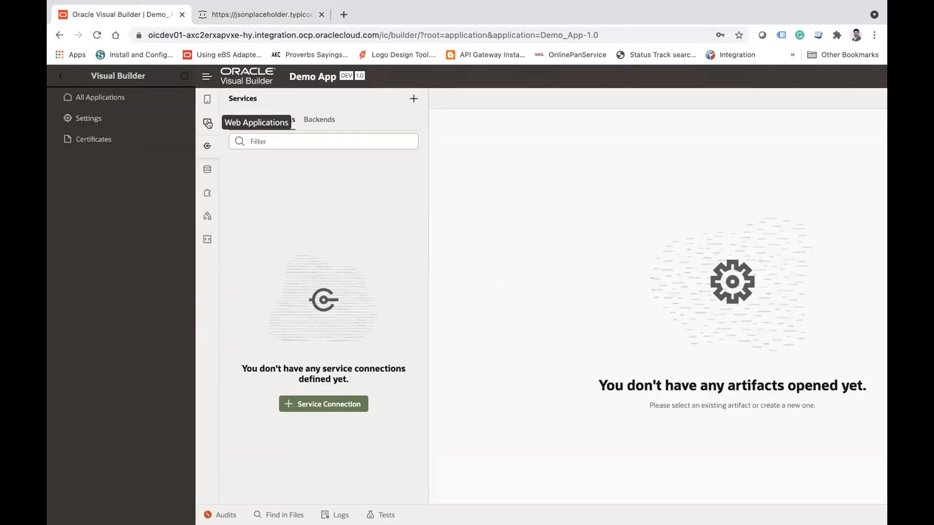
click(207, 146)
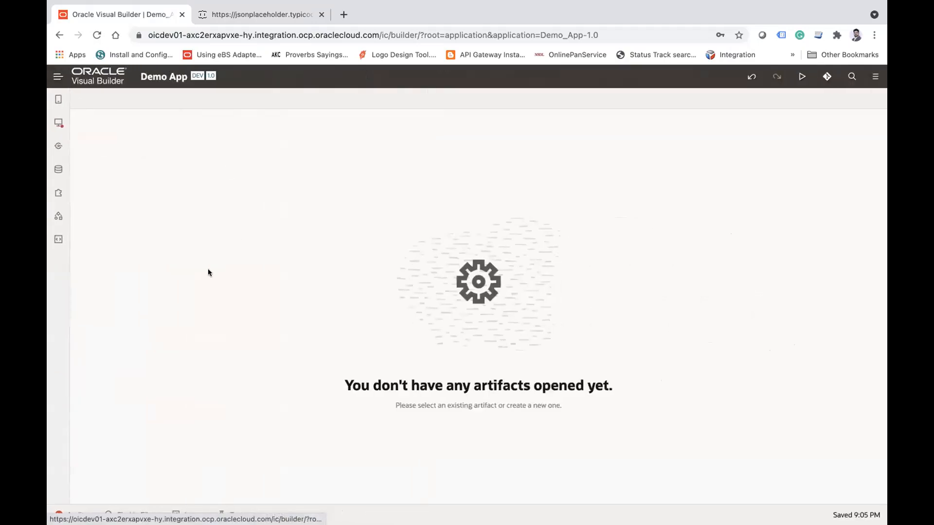
Step: Start a new service connection, view the API type options under Define by Specification, and return to the source selection
click(58, 144)
click(171, 403)
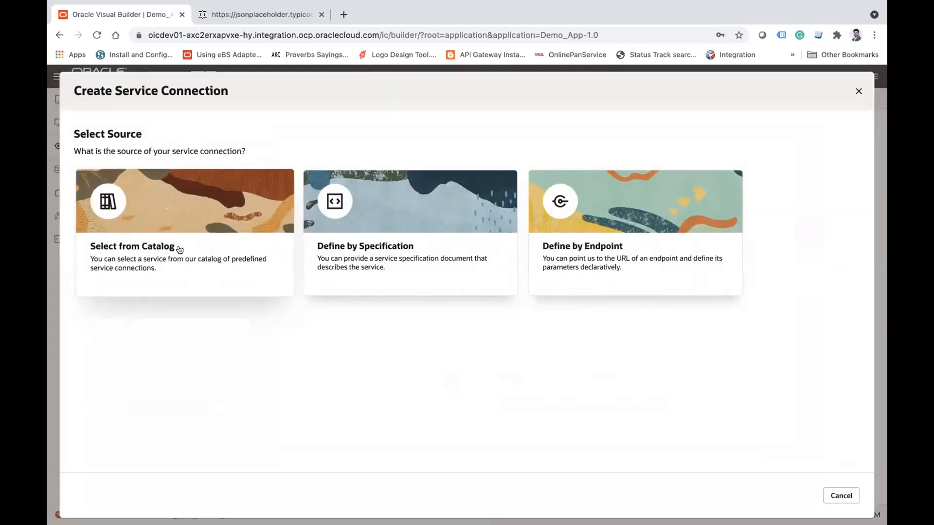
click(399, 193)
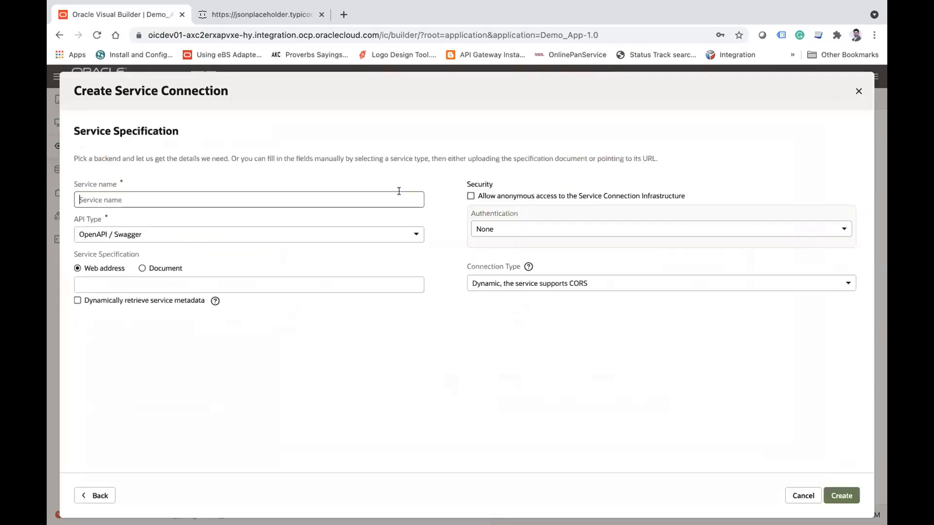
click(99, 495)
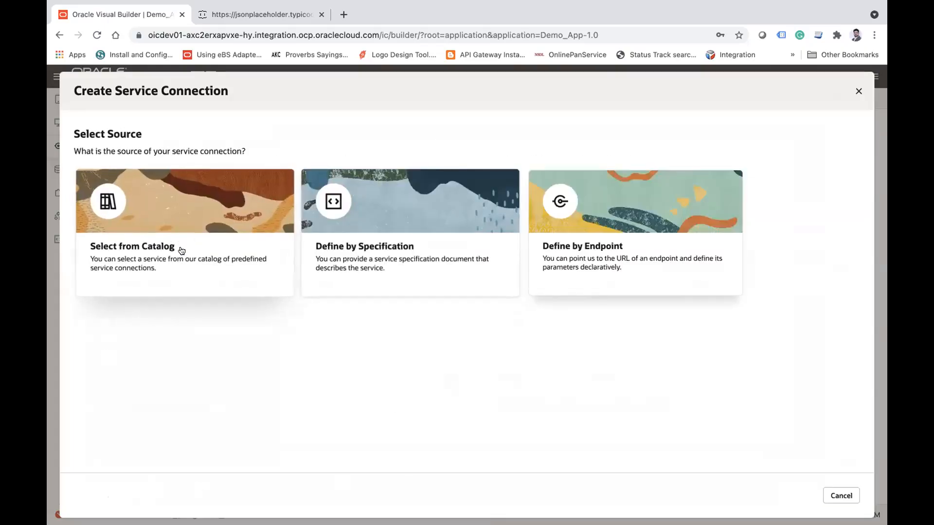
click(408, 220)
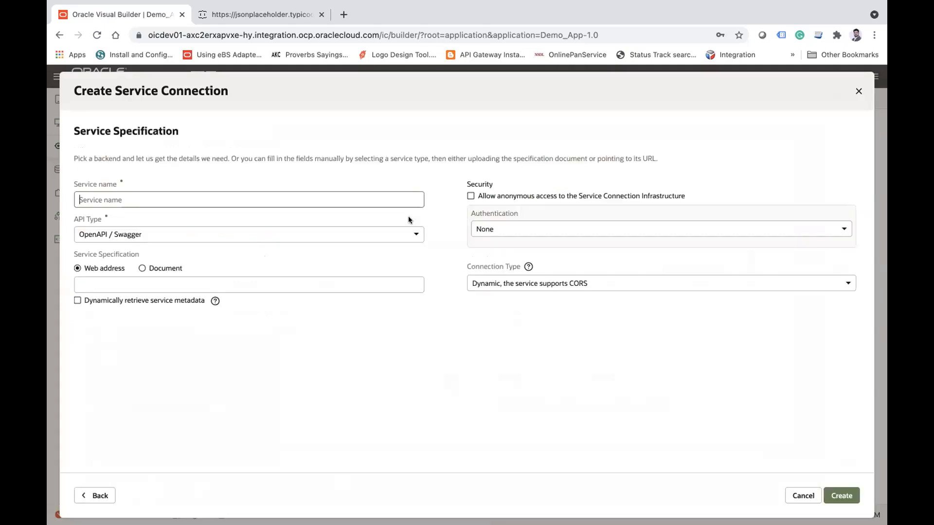
click(161, 235)
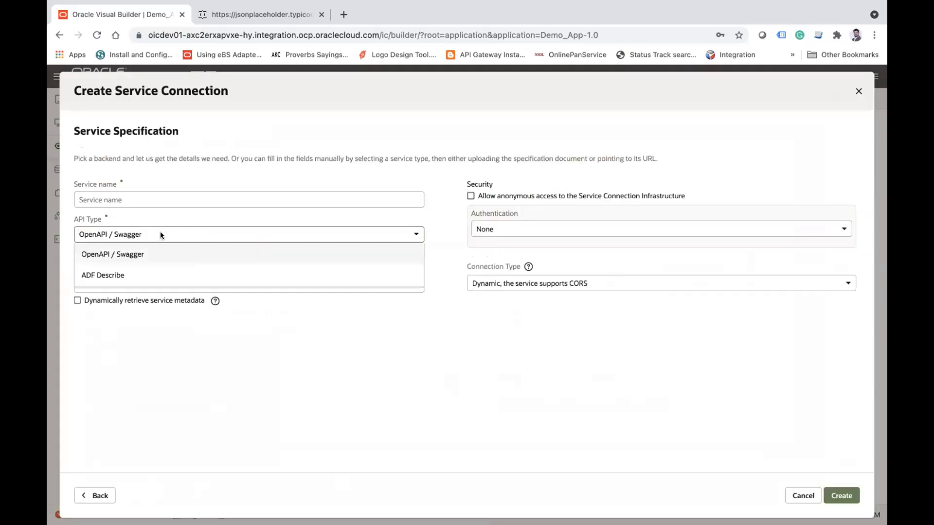
click(166, 365)
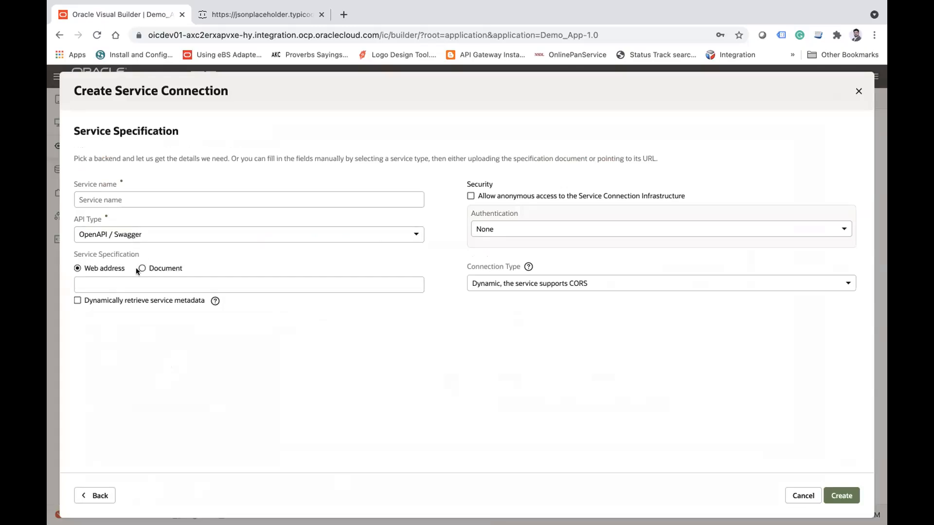
click(86, 495)
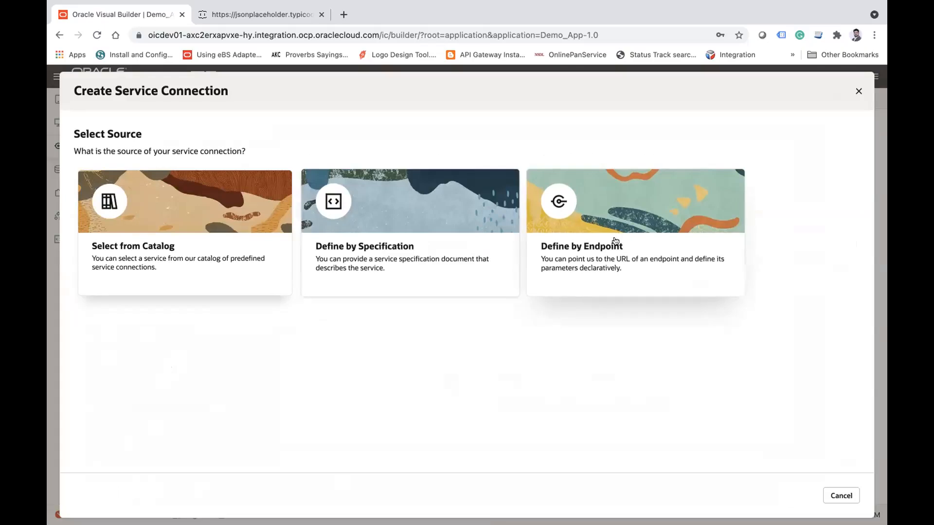
Step: Revisit the JSONPlaceholder page, then define the Visual Builder service connection by endpoint and review the HTTP methods, keeping GET
click(269, 13)
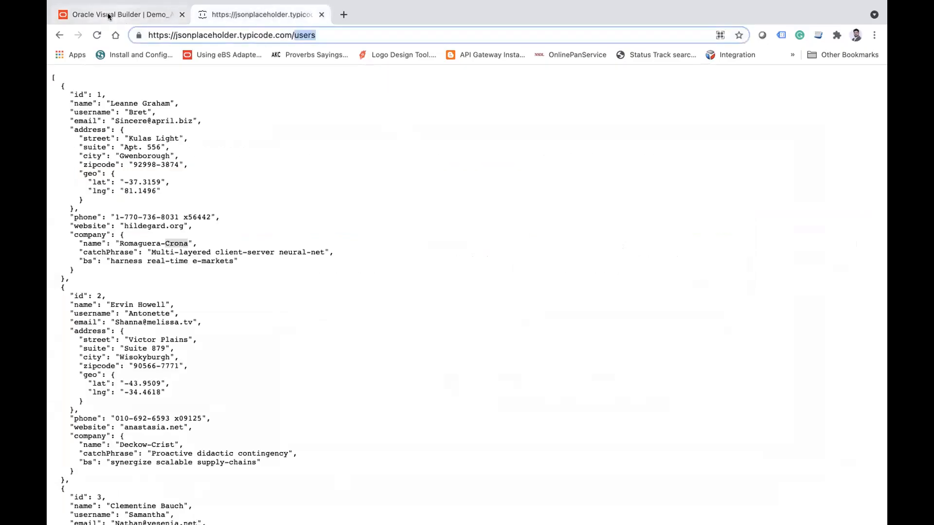
click(110, 14)
click(627, 235)
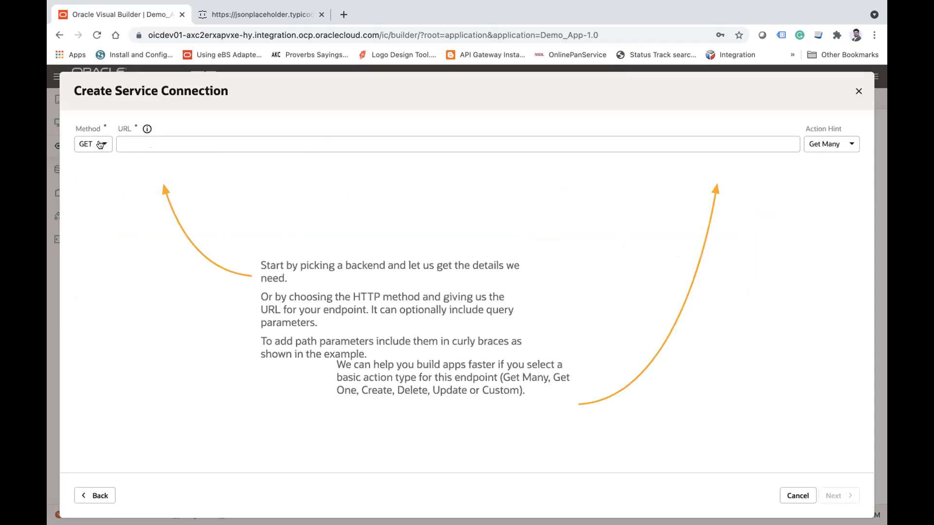
click(101, 143)
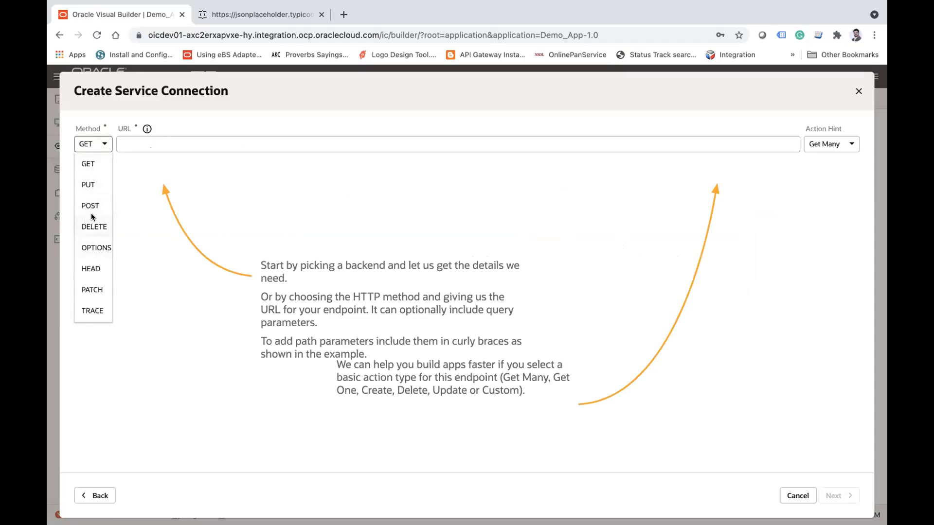
click(250, 229)
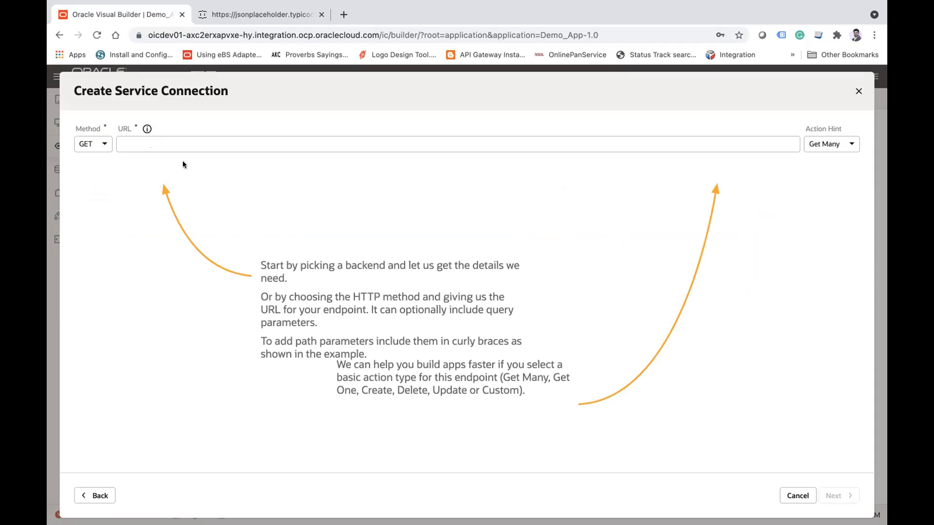
click(231, 15)
double_click(306, 36)
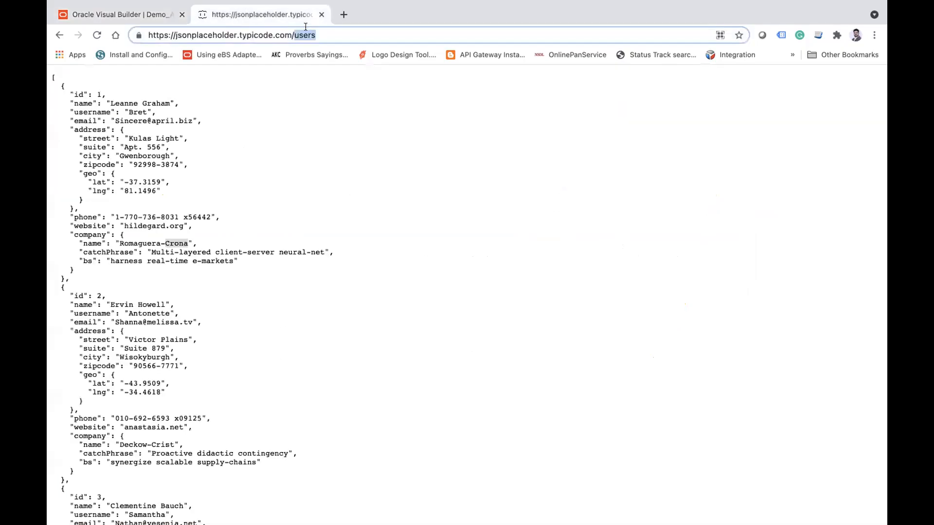
click(307, 36)
key(ctrl+c)
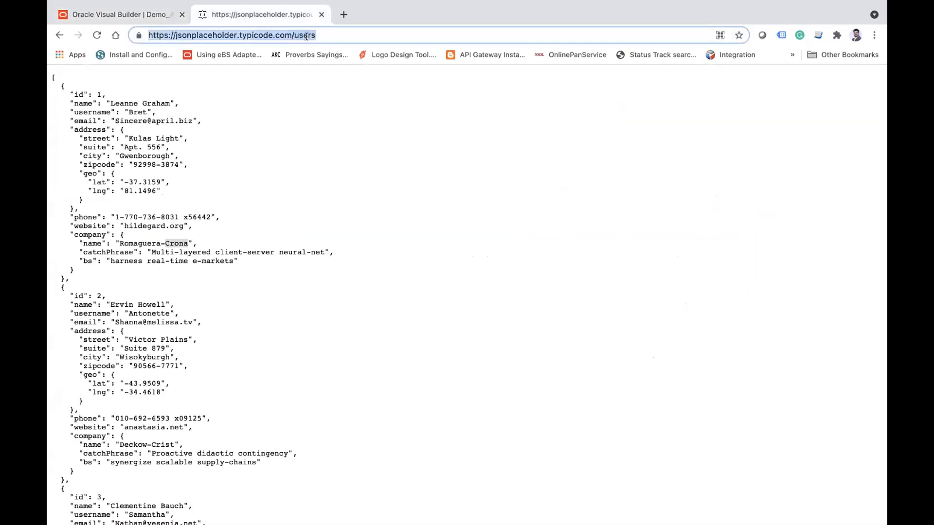
click(151, 16)
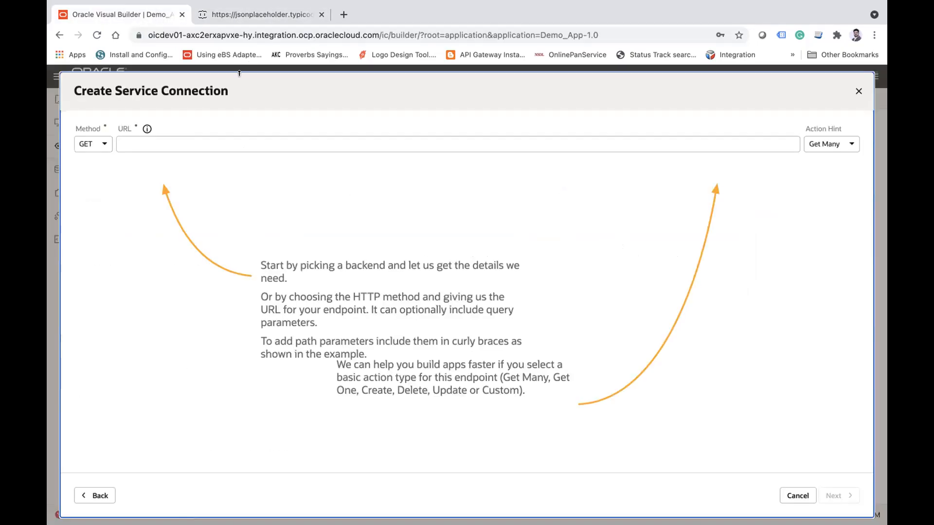
click(184, 136)
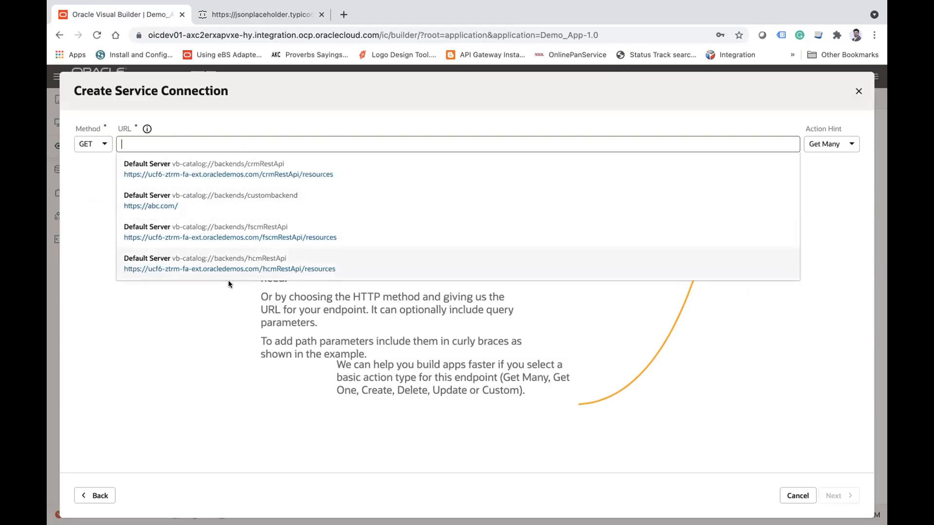
key(ctrl+v)
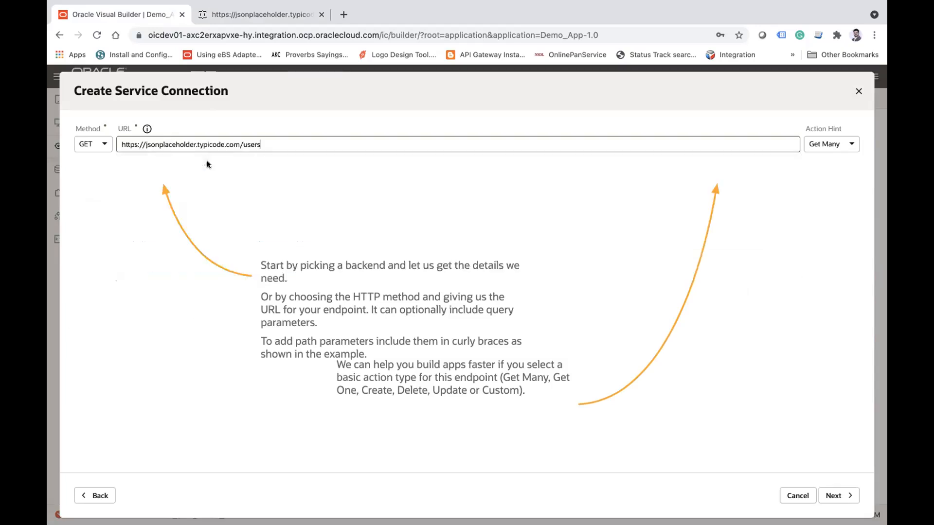
Step: Review the action hints for the users endpoint, keep Get Many and proceed to the connection details
click(835, 142)
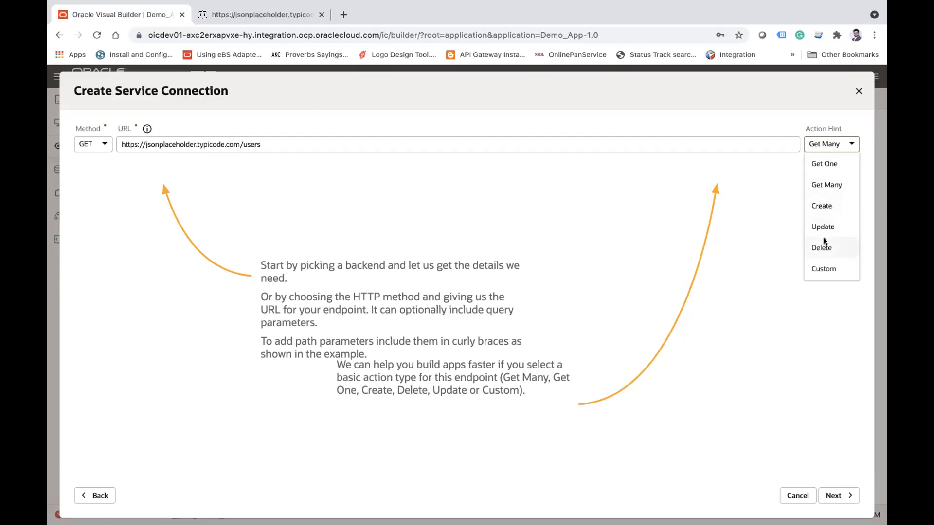
double_click(296, 145)
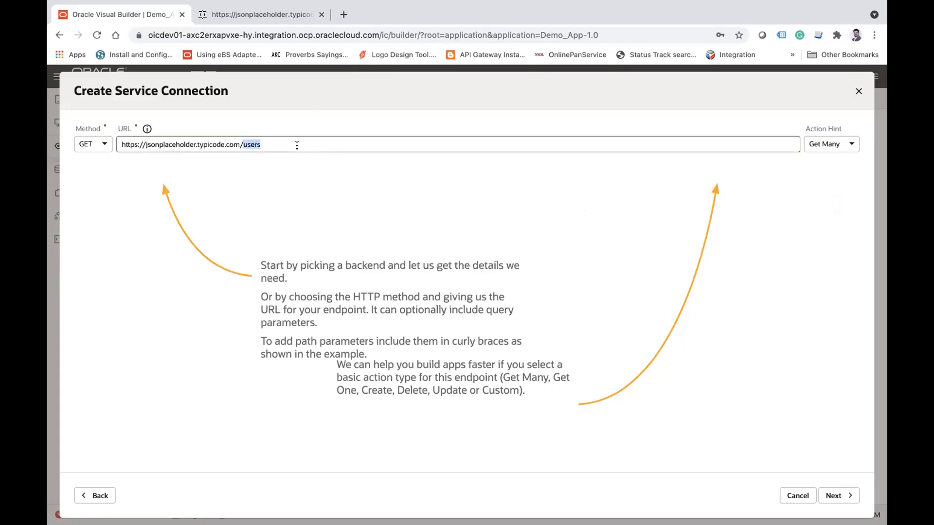
click(838, 146)
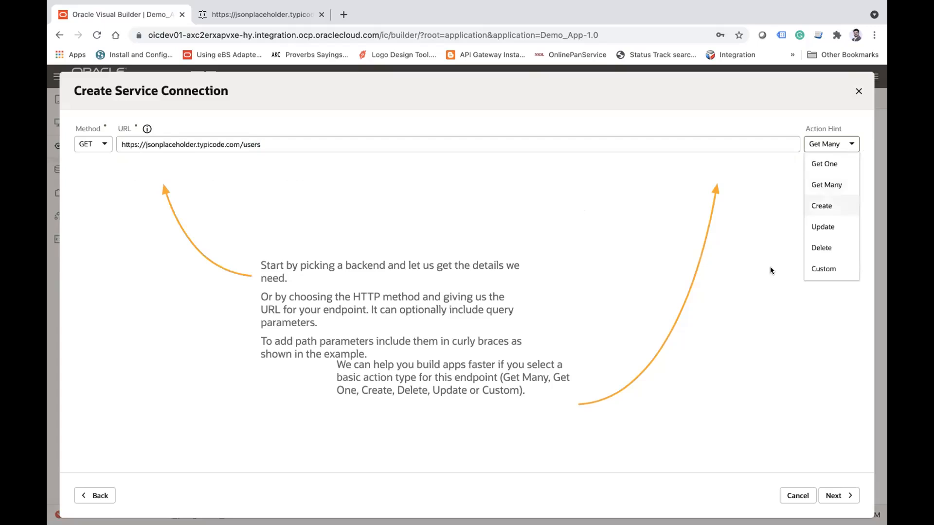
click(747, 297)
click(835, 494)
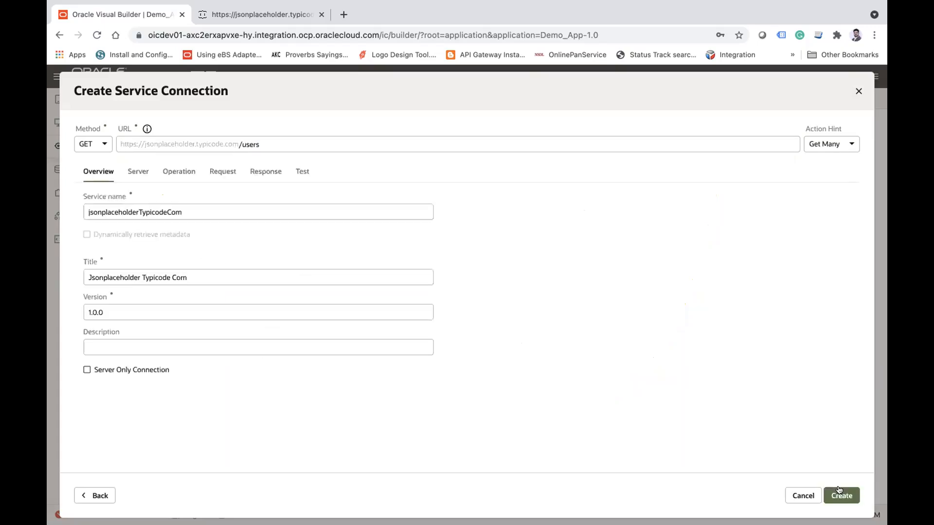
Step: Examine how the endpoint URL is divided into the fixed host address and the /users resource path
click(238, 145)
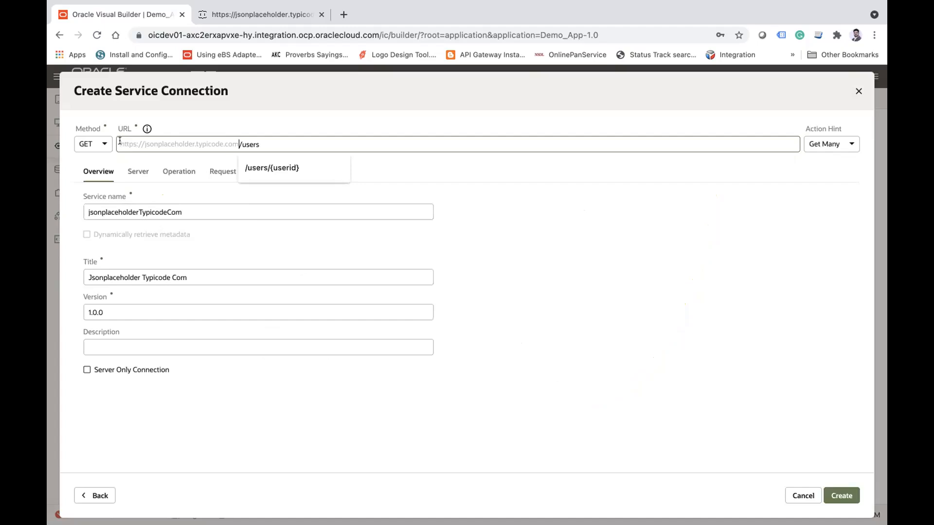
drag(236, 142, 94, 146)
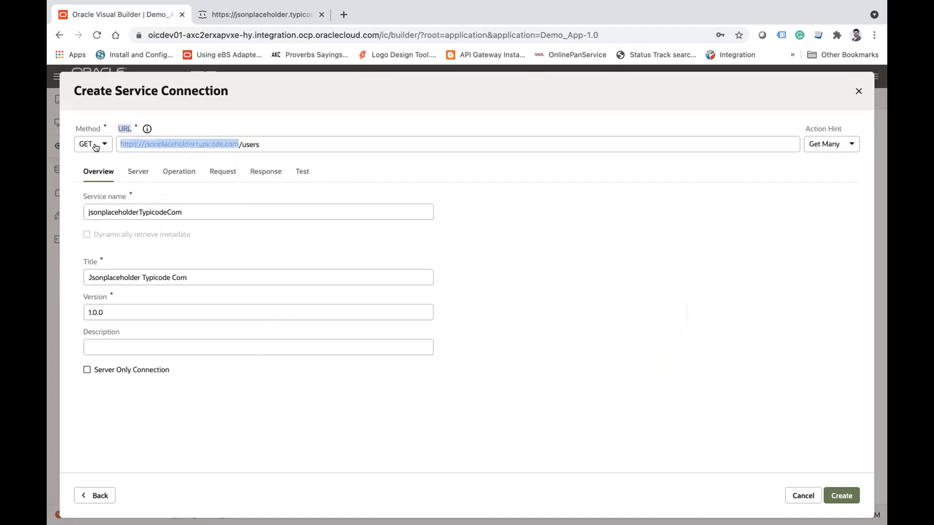
click(525, 302)
click(251, 144)
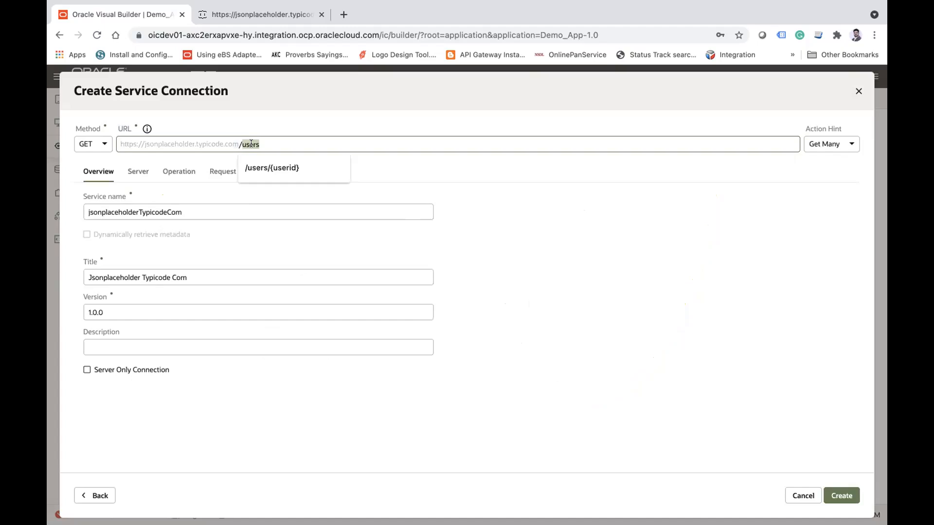
click(593, 241)
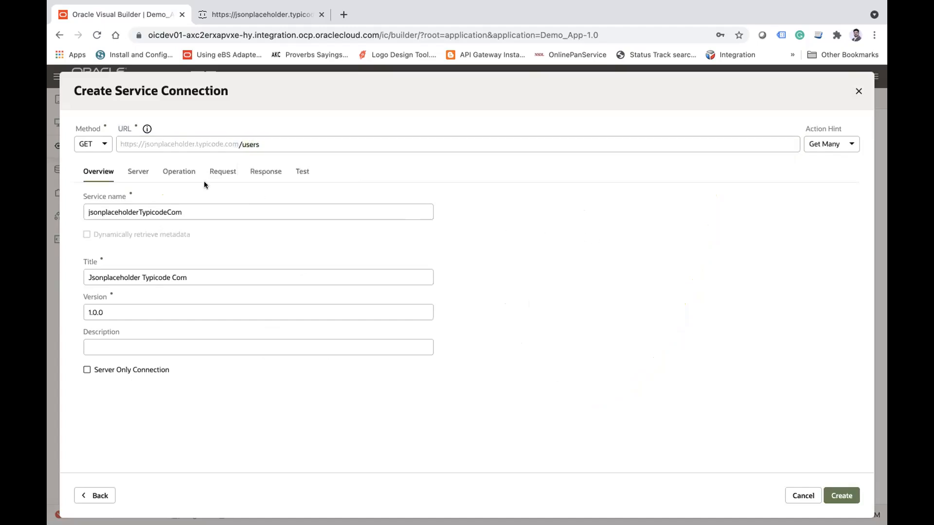
click(239, 144)
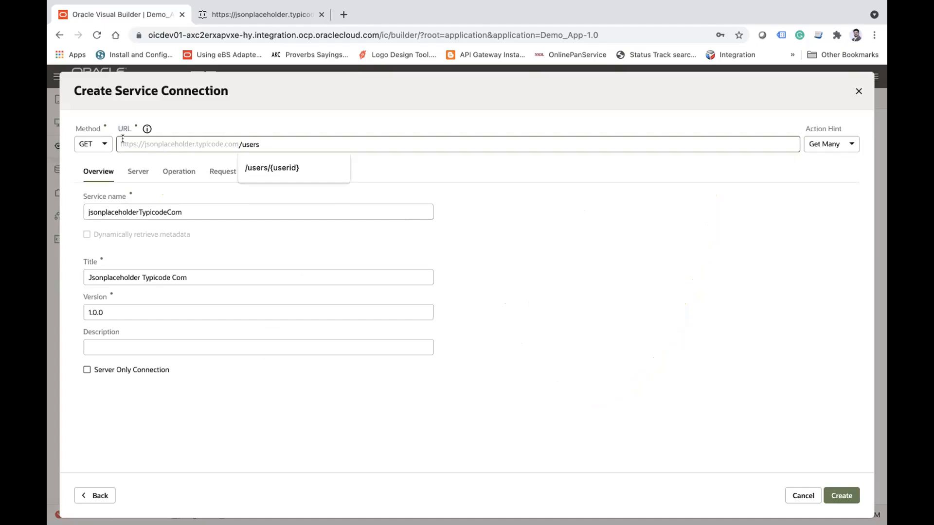
double_click(240, 144)
click(636, 316)
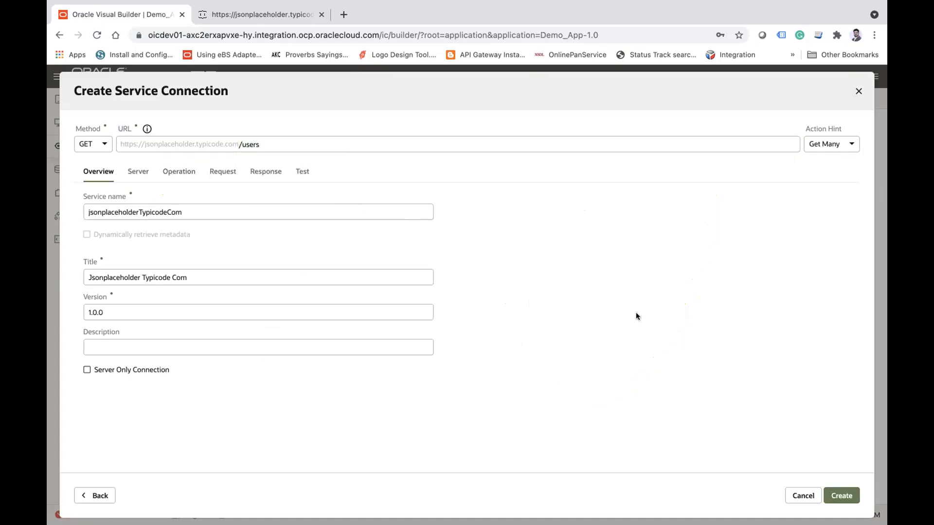
Step: Examine the service name, title, version and description in the connection overview and compare the name with the host
double_click(201, 212)
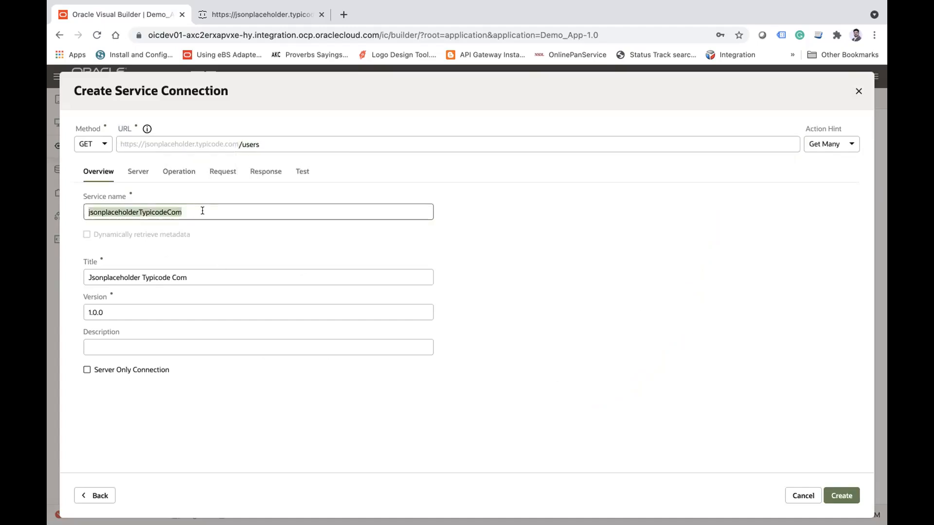
double_click(172, 141)
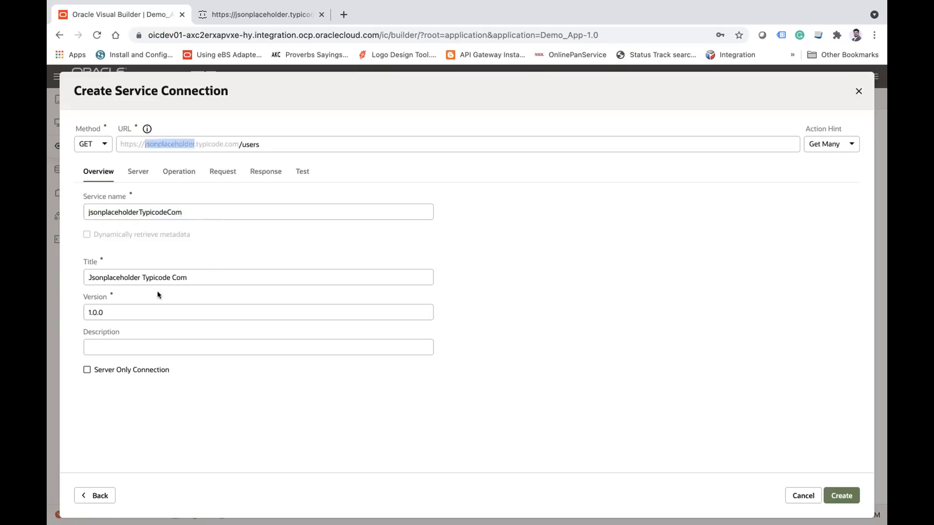
double_click(130, 278)
double_click(125, 312)
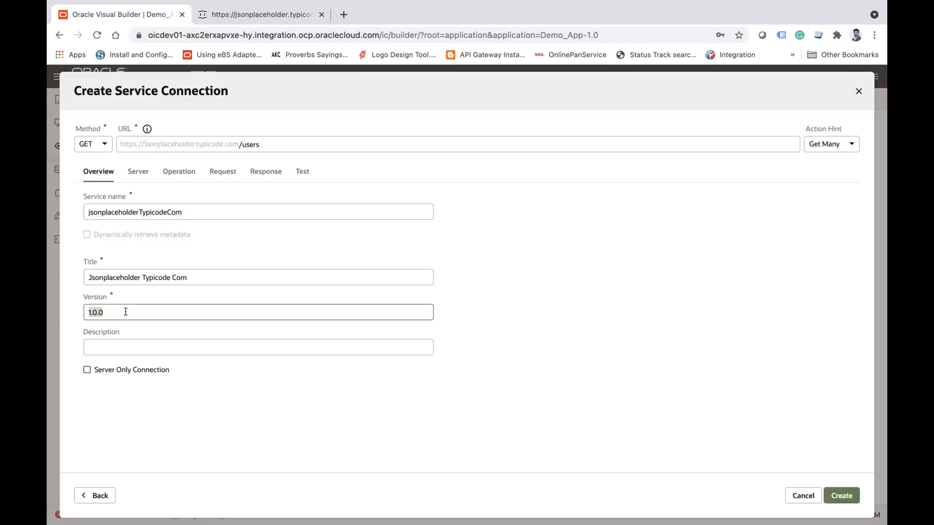
click(141, 344)
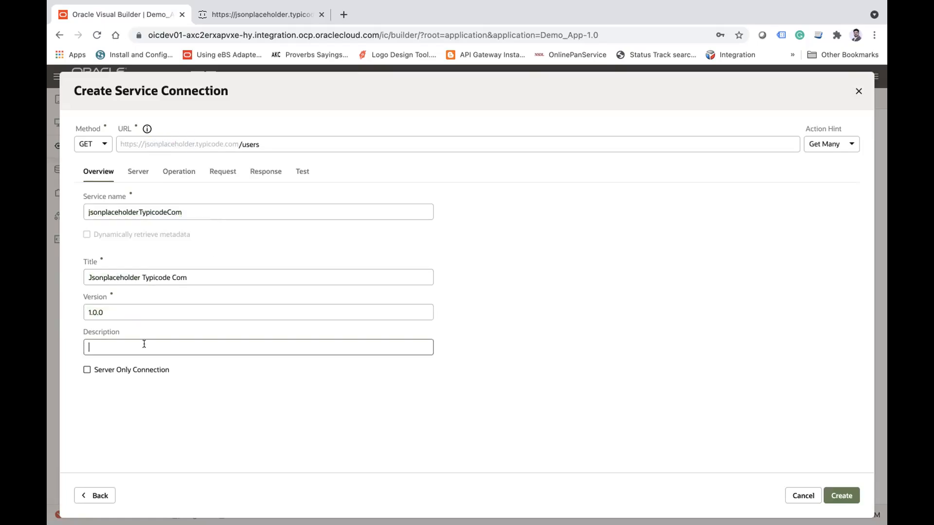
Step: Examine the connection's server settings, comparing the instance URL with the endpoint path and reviewing the description, application profile and header sections
click(138, 173)
drag(213, 233, 73, 233)
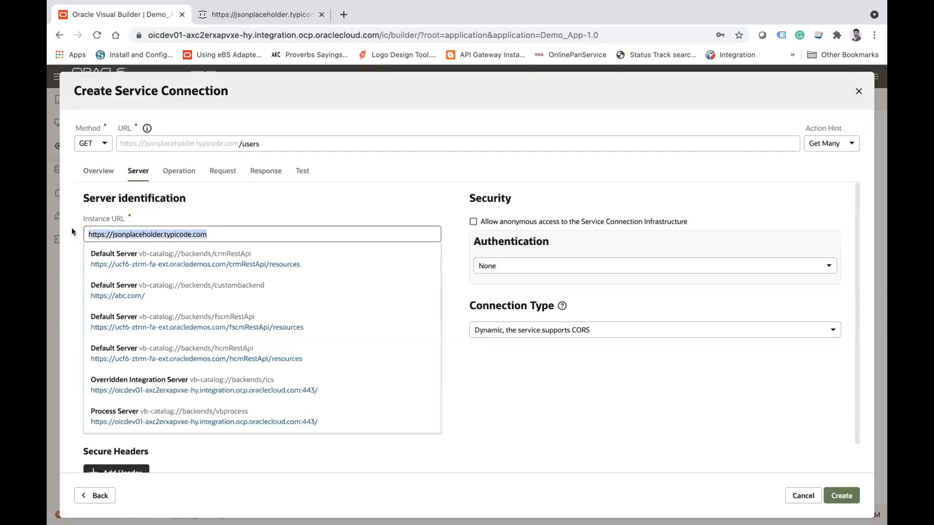
double_click(249, 144)
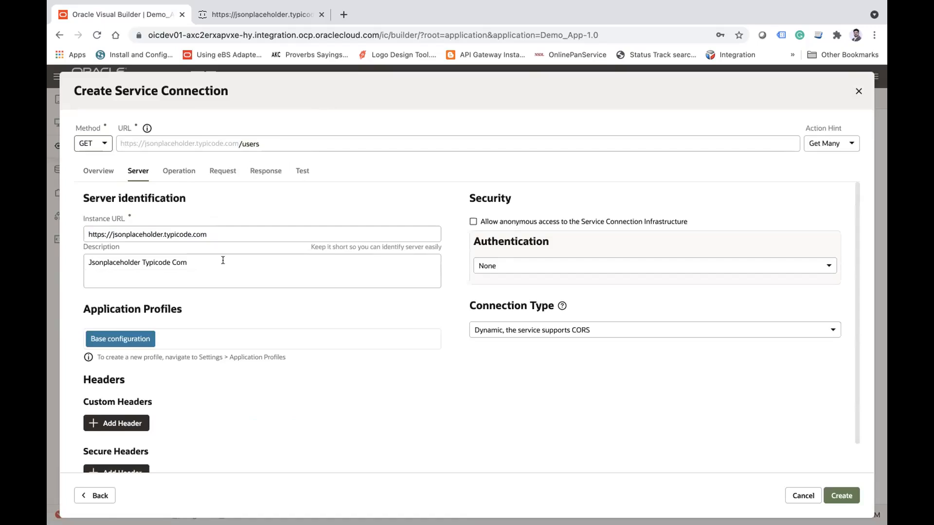
click(171, 263)
scroll(239, 354, down, 1)
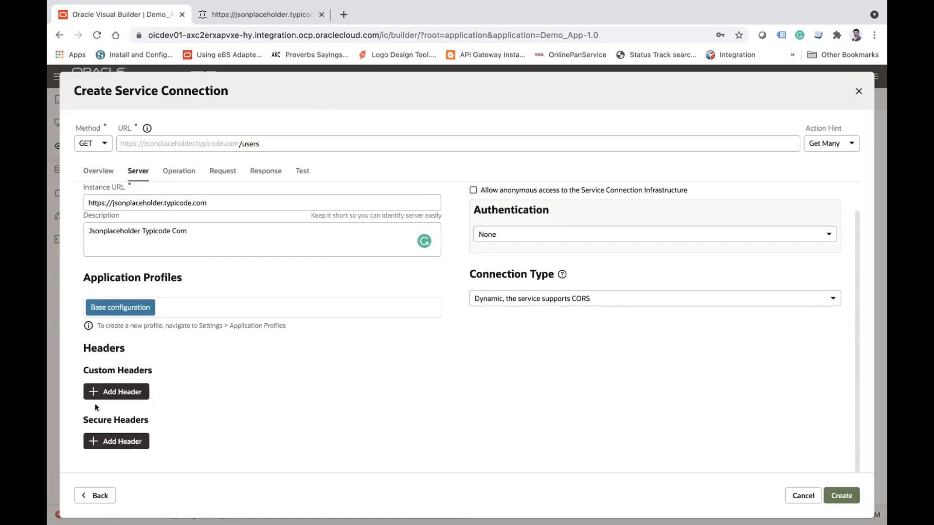
scroll(489, 351, up, 1)
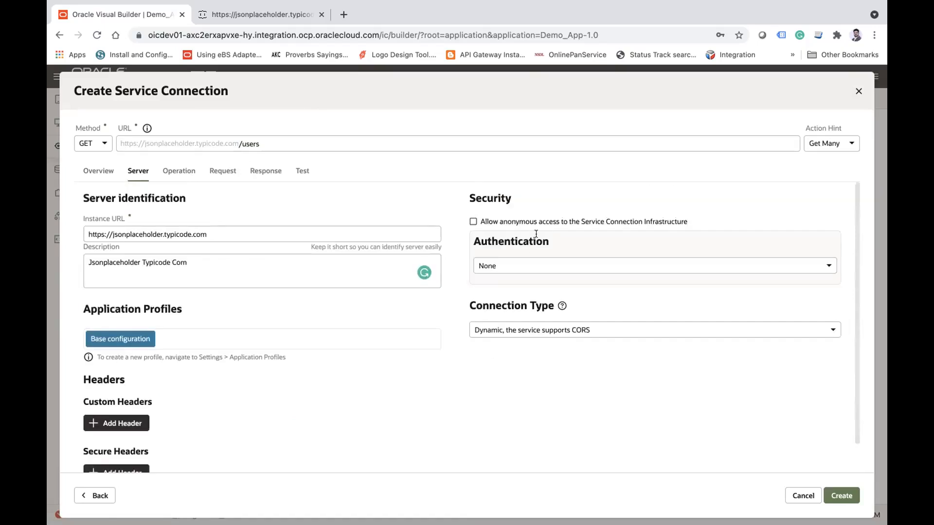
Step: Review the available authentication types for the server and check the /users resource path they apply to
click(518, 263)
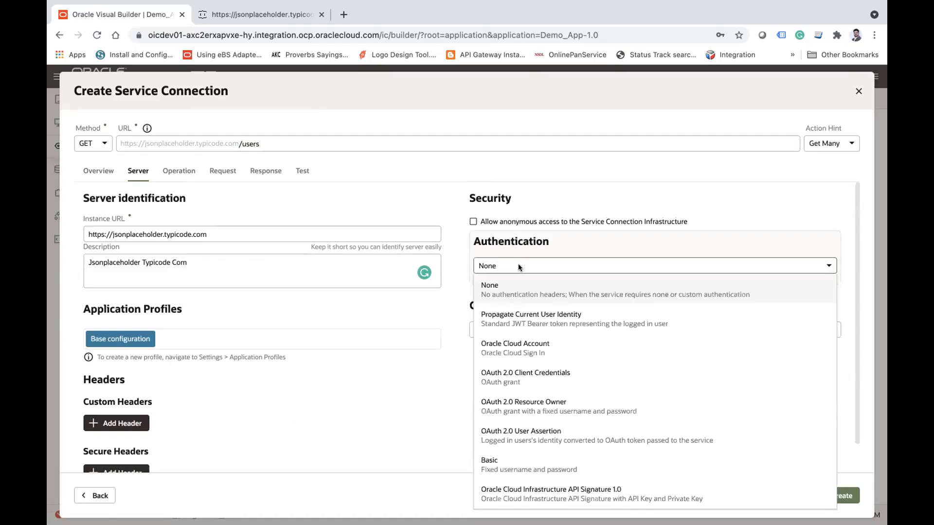
click(248, 141)
double_click(248, 141)
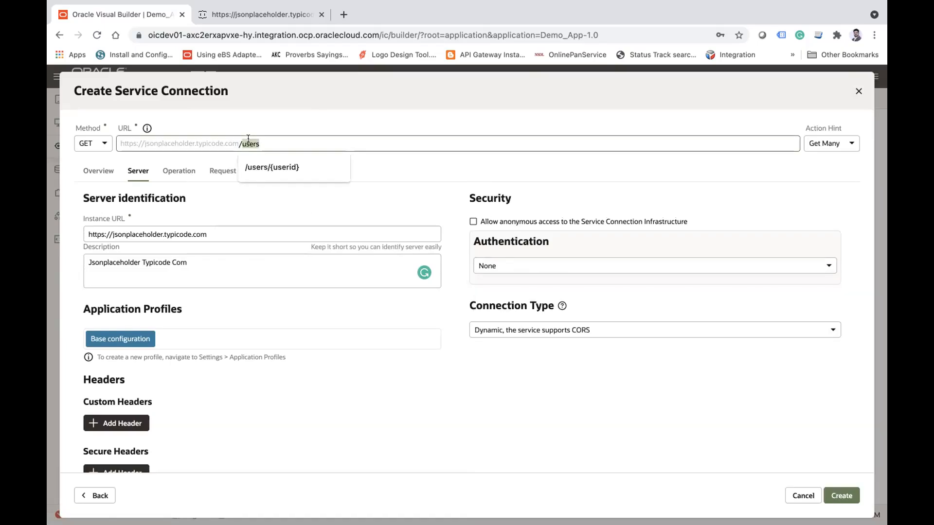
click(296, 144)
Step: Try Basic authentication, inspect its user credentials form without entering anything, and return the authentication to None
click(537, 268)
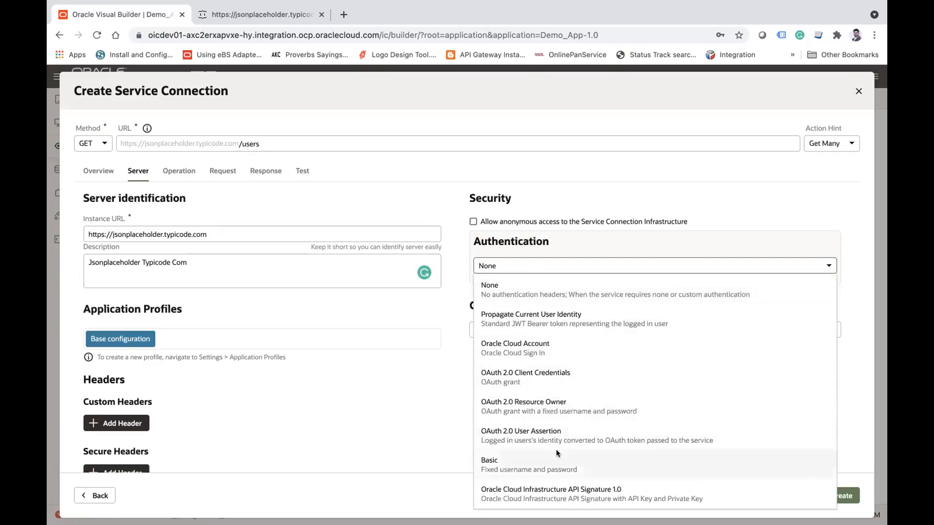
click(492, 455)
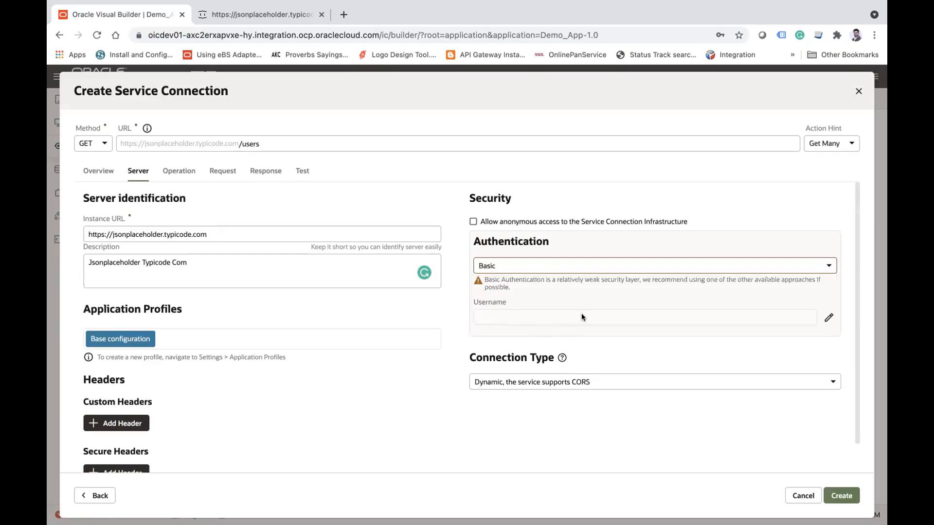
click(828, 318)
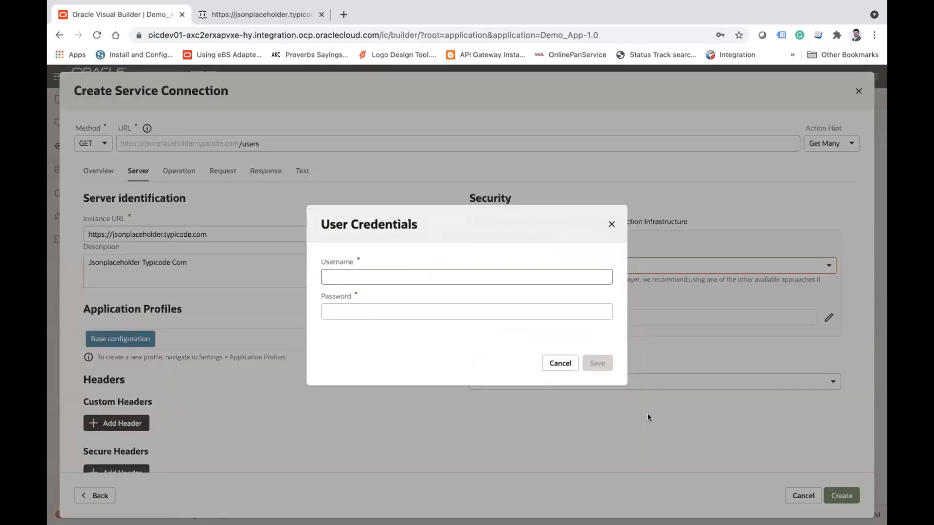
click(560, 364)
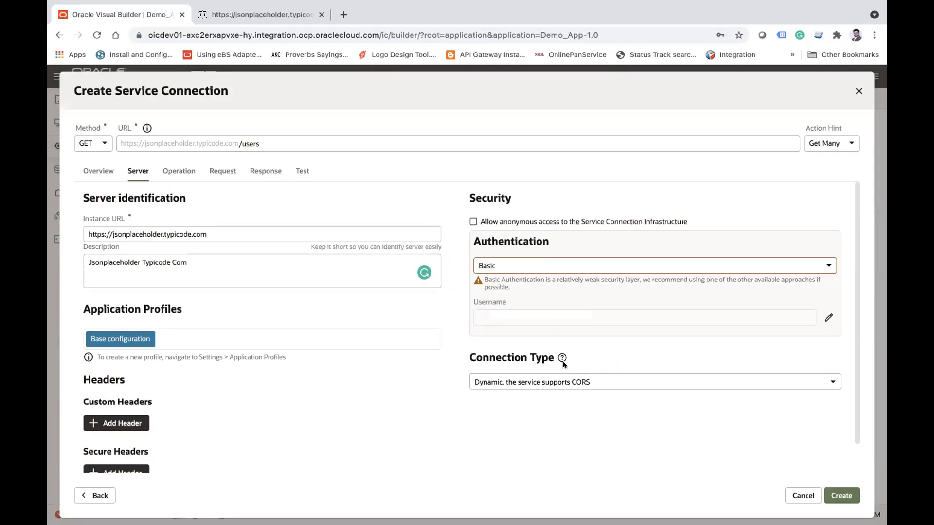
click(515, 265)
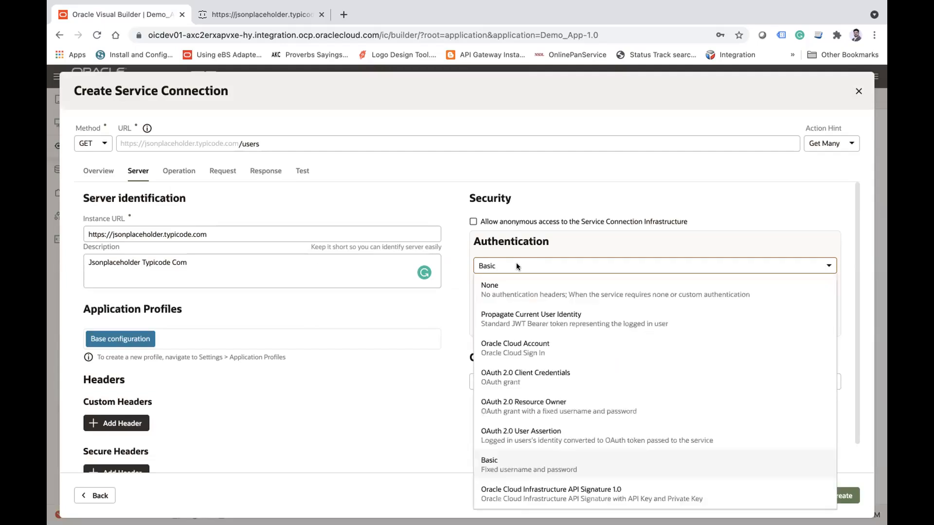
click(513, 291)
Step: Review the connection type options for services with CORS support, without it, and with the proxy always used
scroll(430, 366, down, 1)
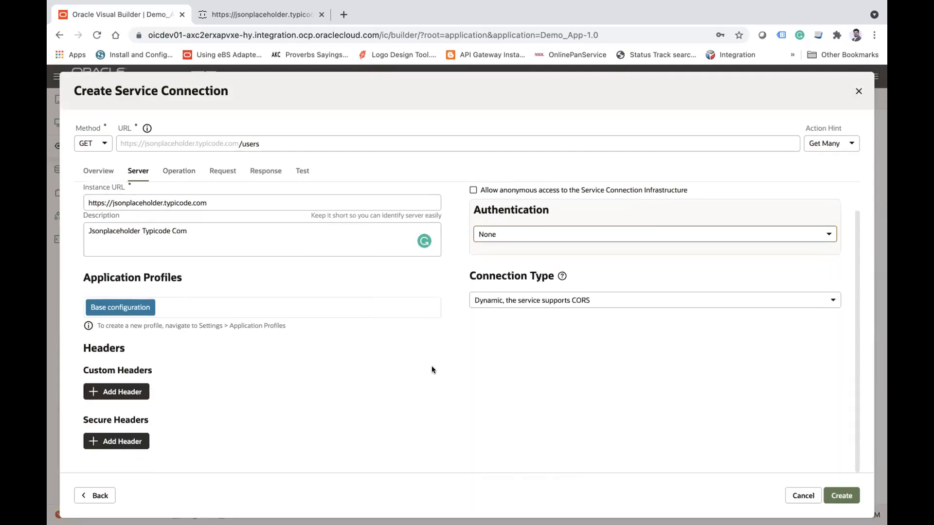
click(540, 297)
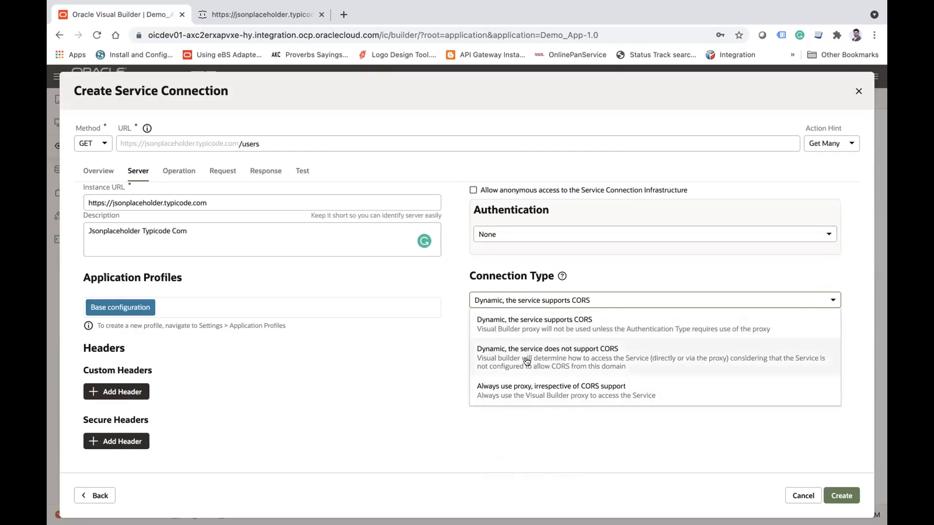
click(366, 366)
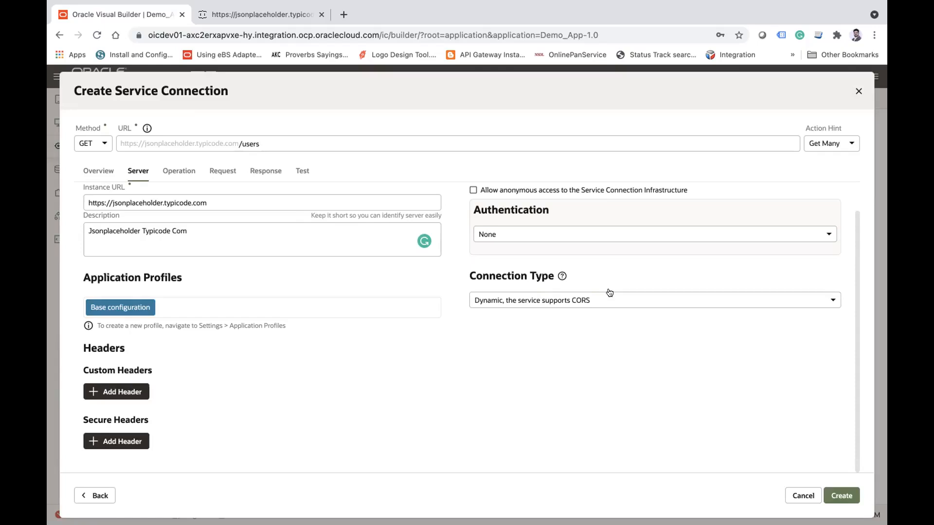
click(576, 298)
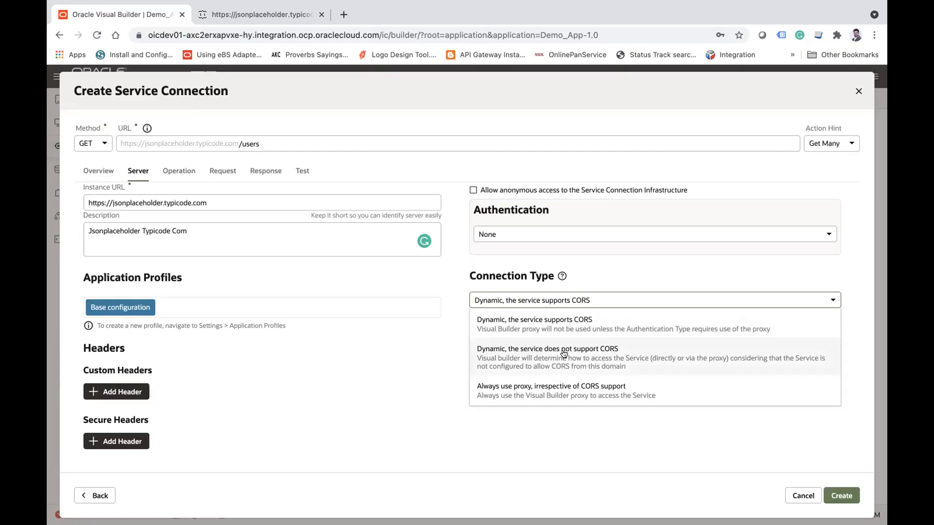
click(192, 92)
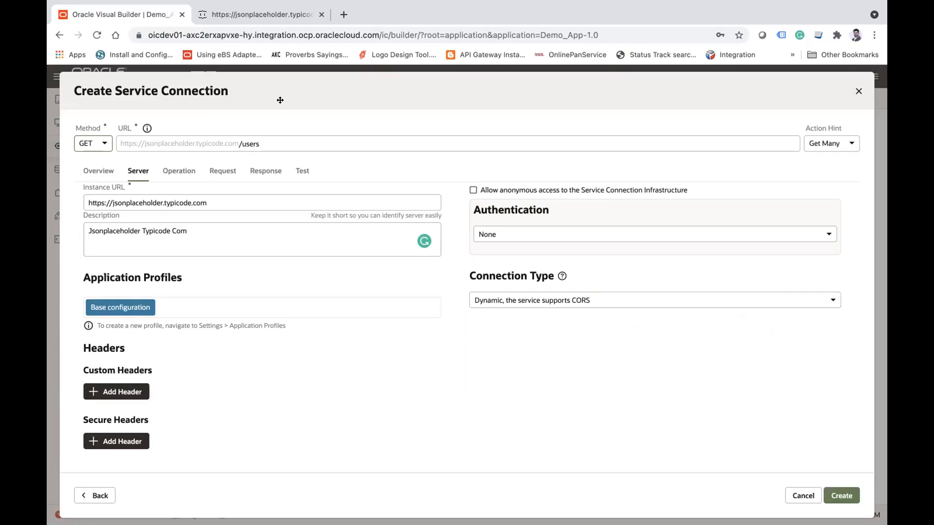
Step: Try the connection type "Dynamic, the service does not support CORS", check the users endpoint page, and restore "Dynamic, the service supports CORS"
click(544, 294)
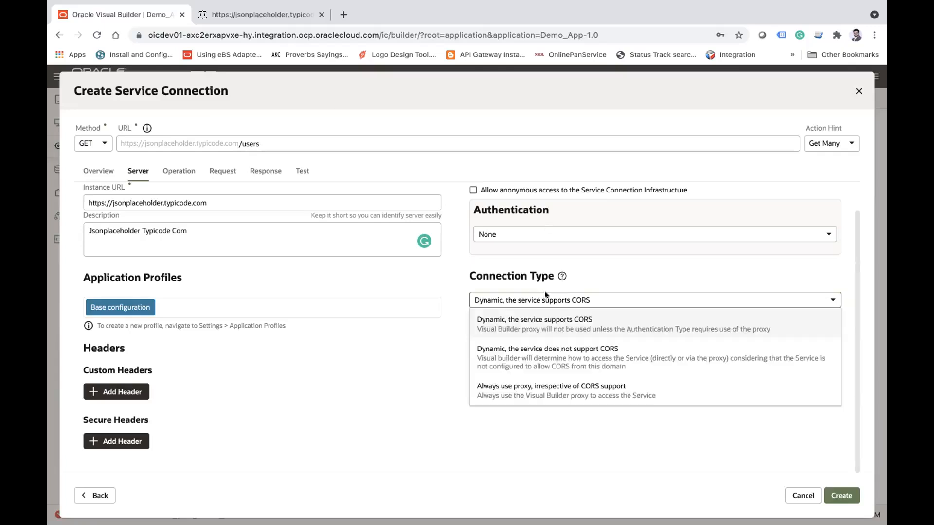
click(531, 359)
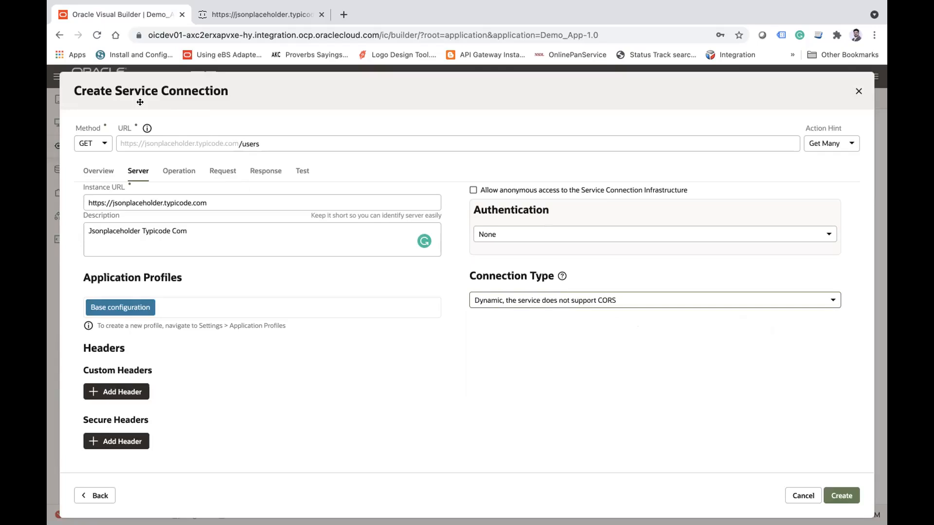
click(266, 12)
click(278, 34)
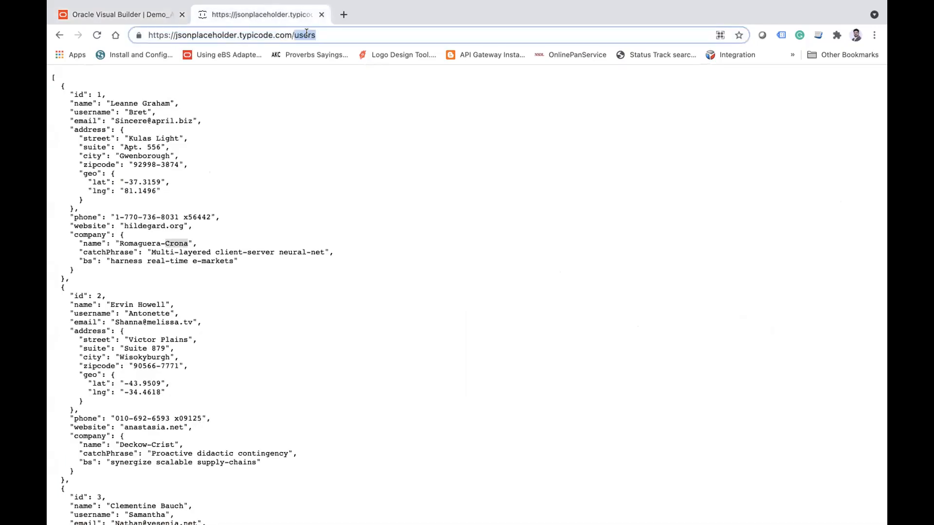
click(106, 19)
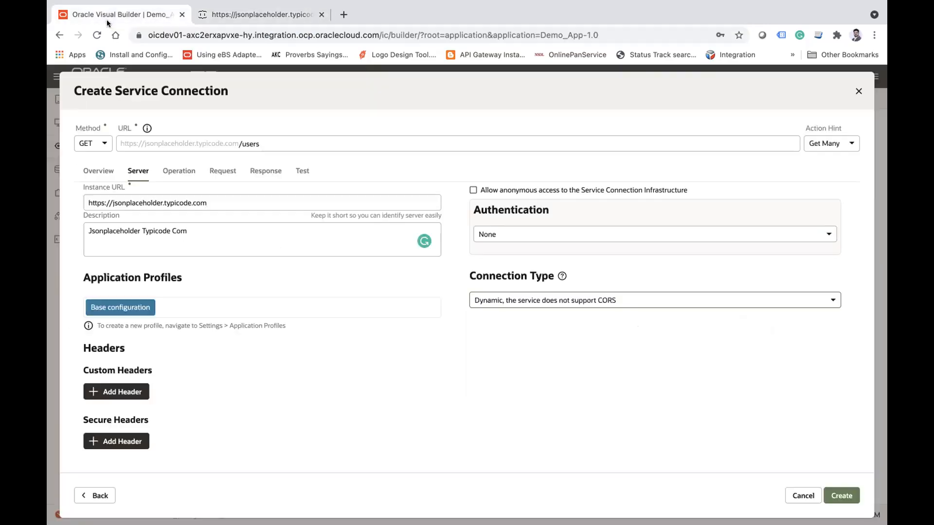
click(562, 293)
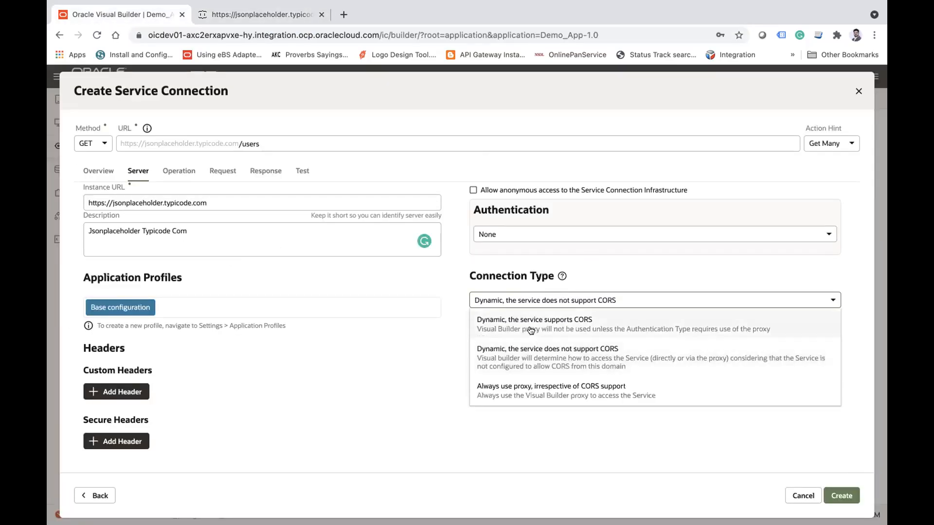
click(530, 328)
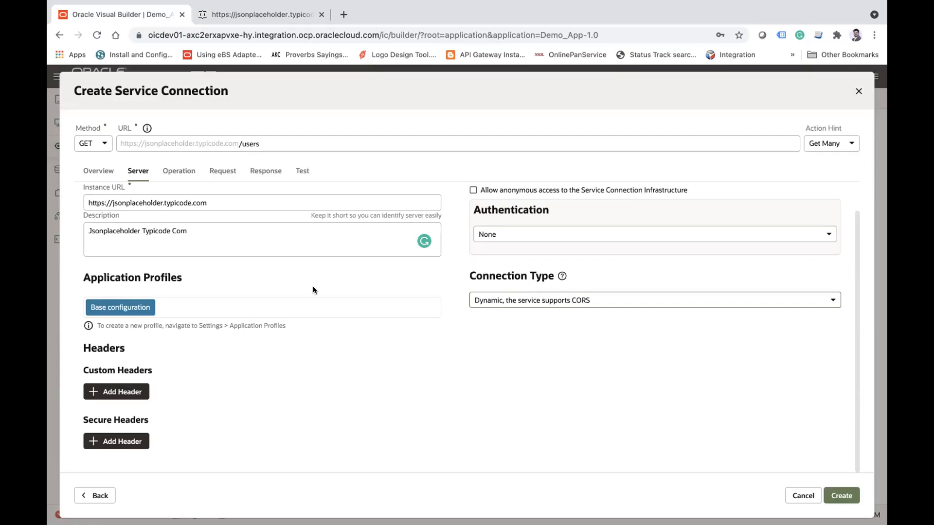
Step: Check the domain of the users endpoint page against the connection type options for CORS support
click(270, 15)
double_click(260, 37)
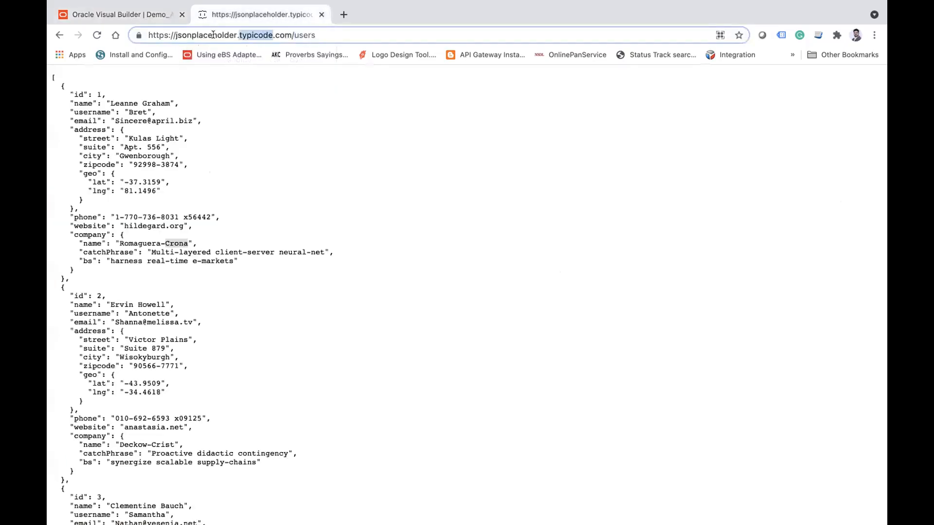
click(119, 15)
click(571, 301)
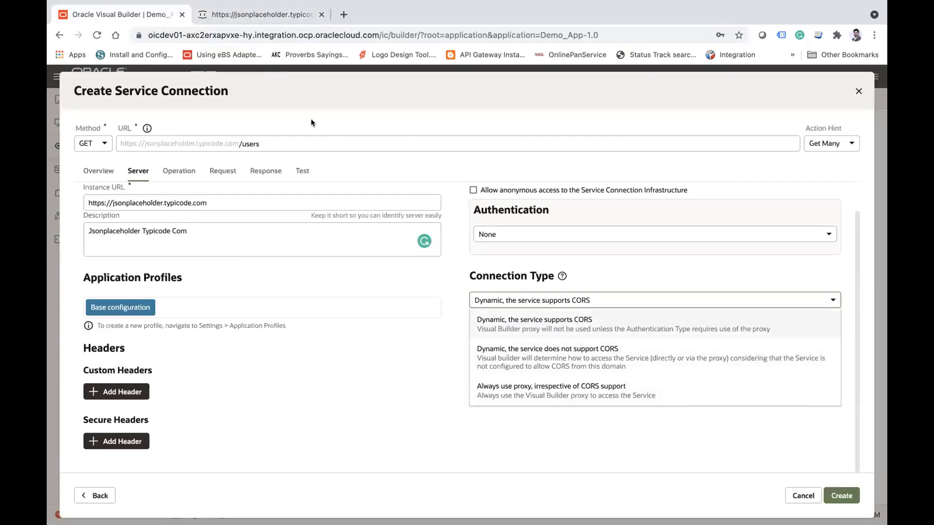
click(253, 14)
double_click(245, 34)
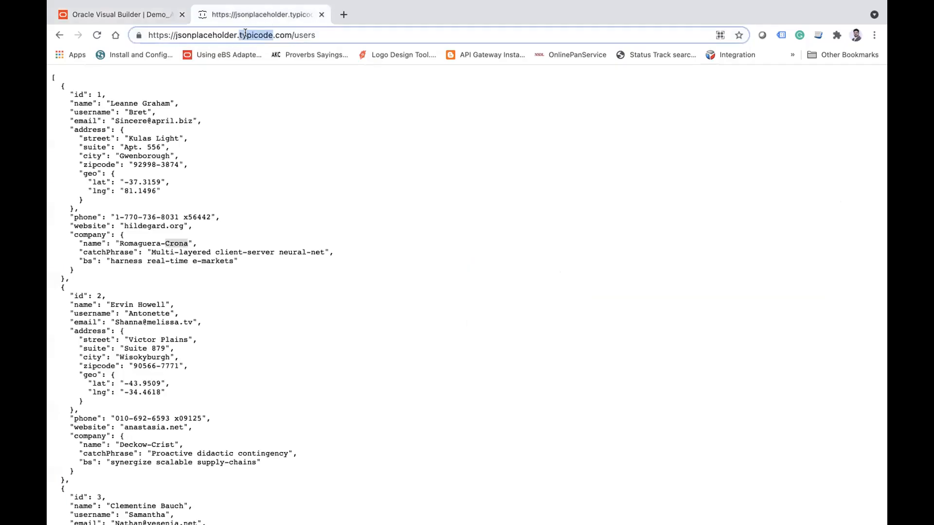
click(120, 15)
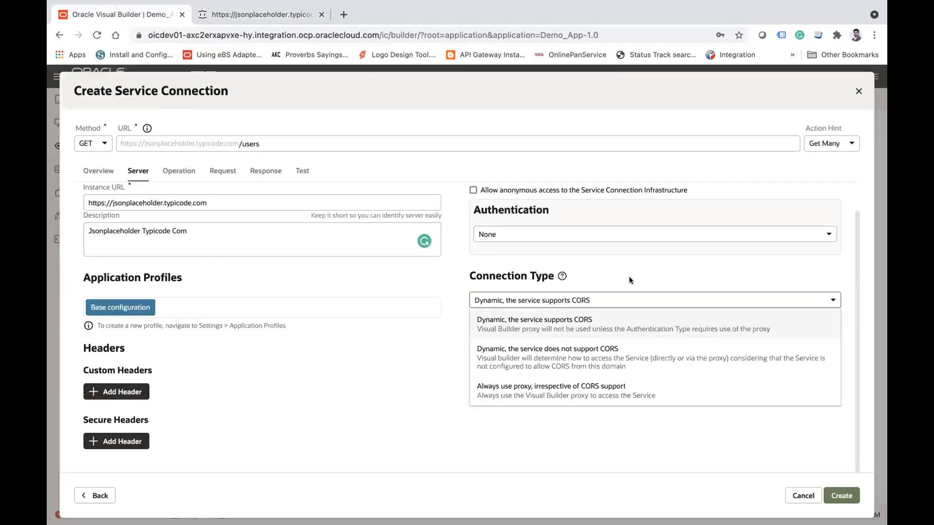
Step: Try the connection types "Dynamic, the service does not support CORS" and "Always use proxy, irrespective of CORS support", checking the users endpoint page
click(563, 356)
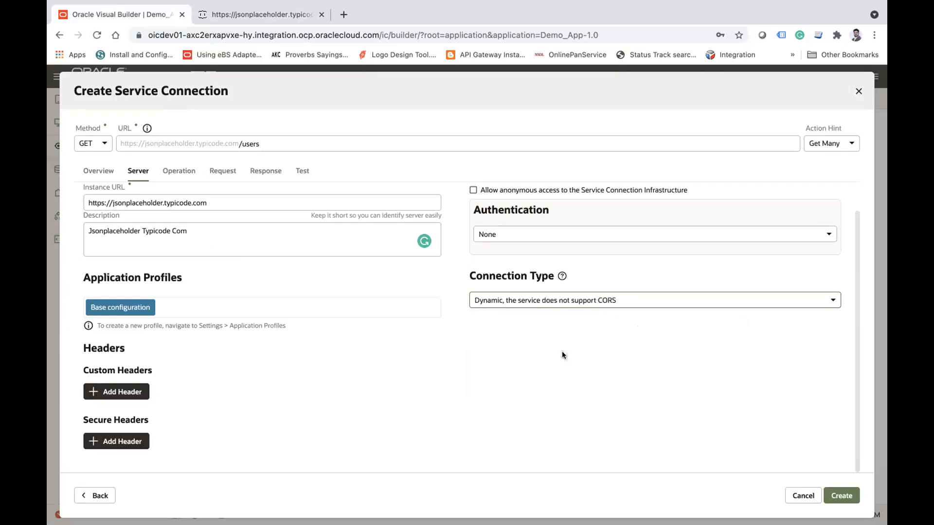
click(538, 305)
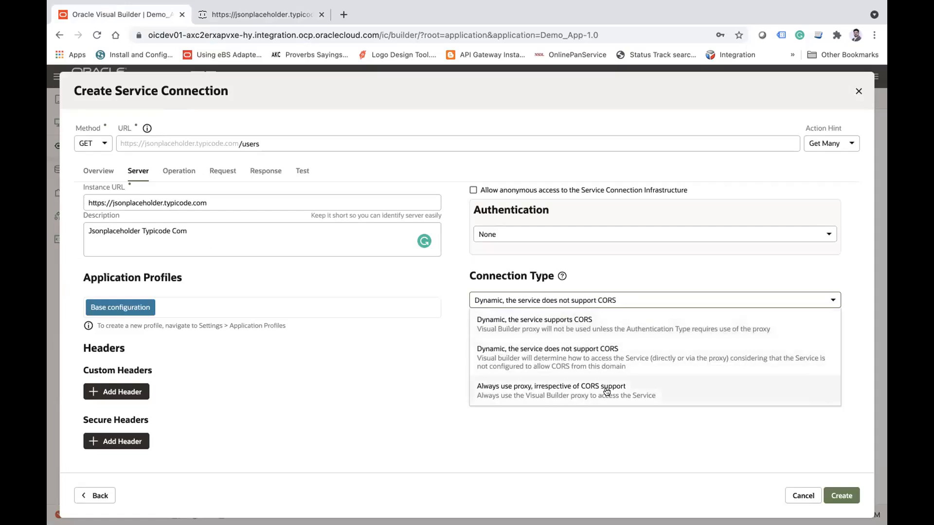
click(535, 384)
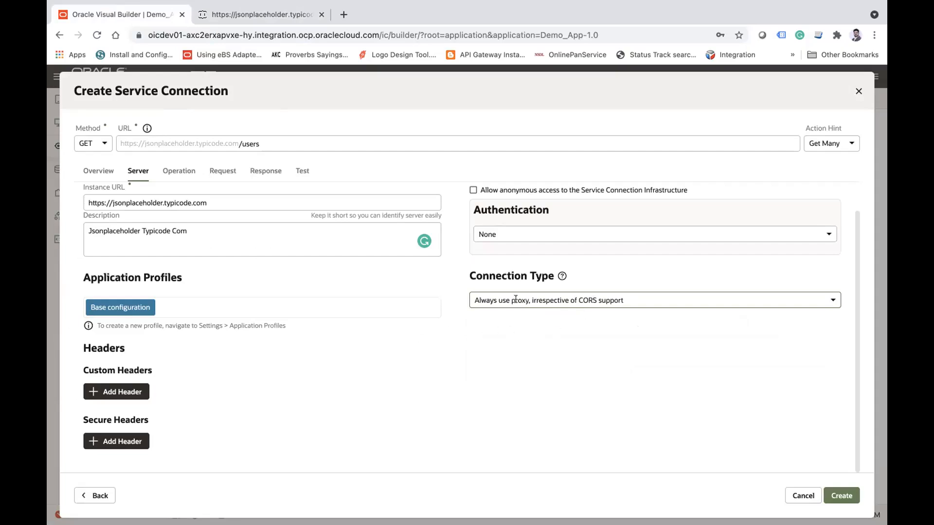
click(213, 16)
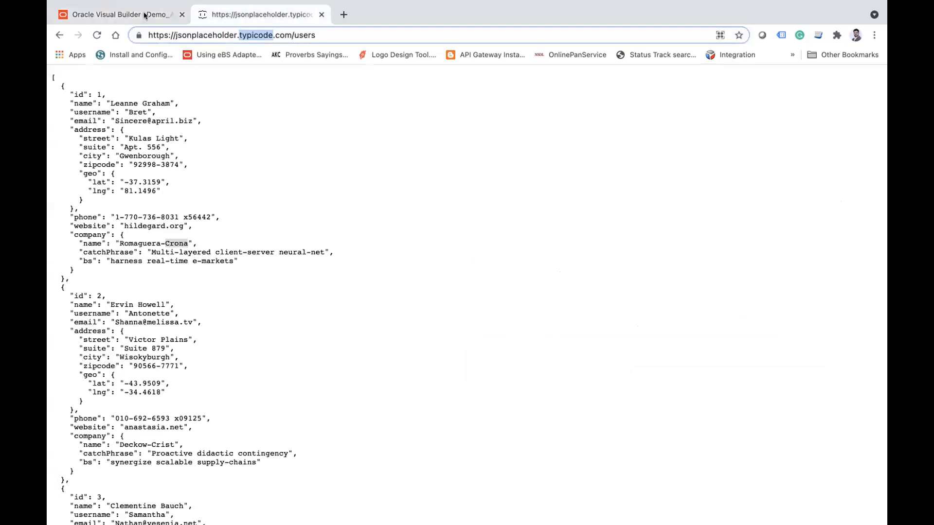
click(122, 14)
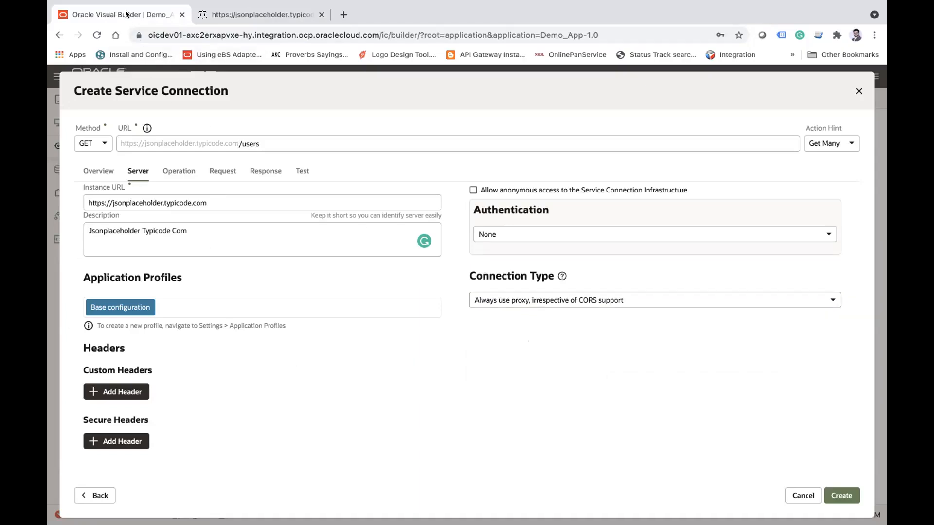
click(273, 18)
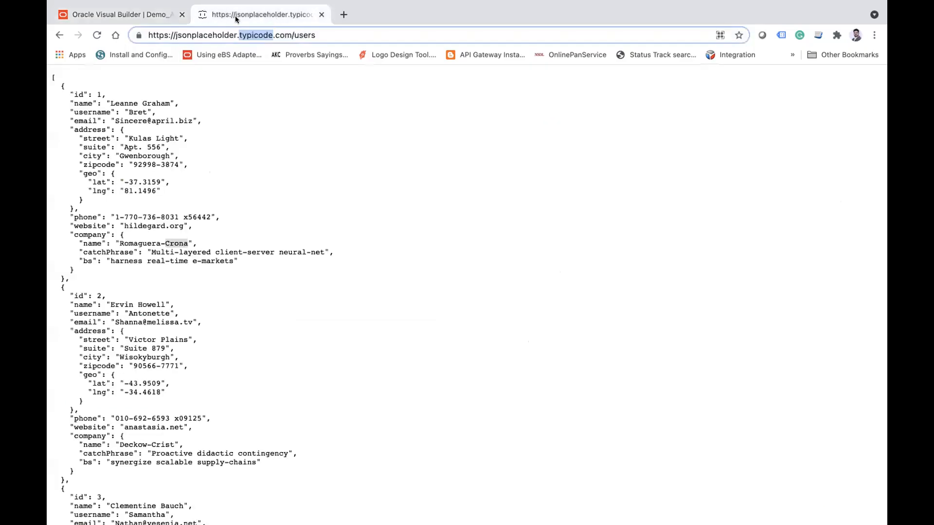
click(115, 17)
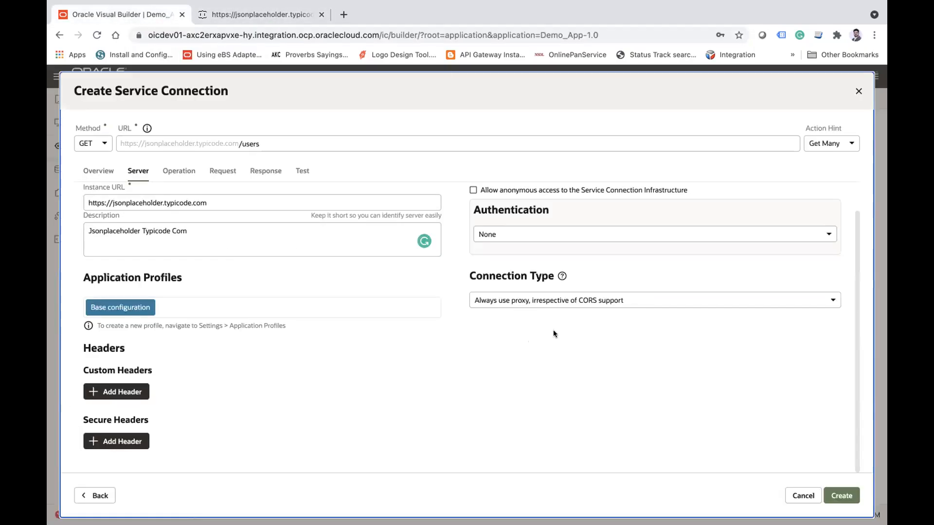
Step: Set the server's connection type to "Dynamic, the service does not support CORS"
click(515, 298)
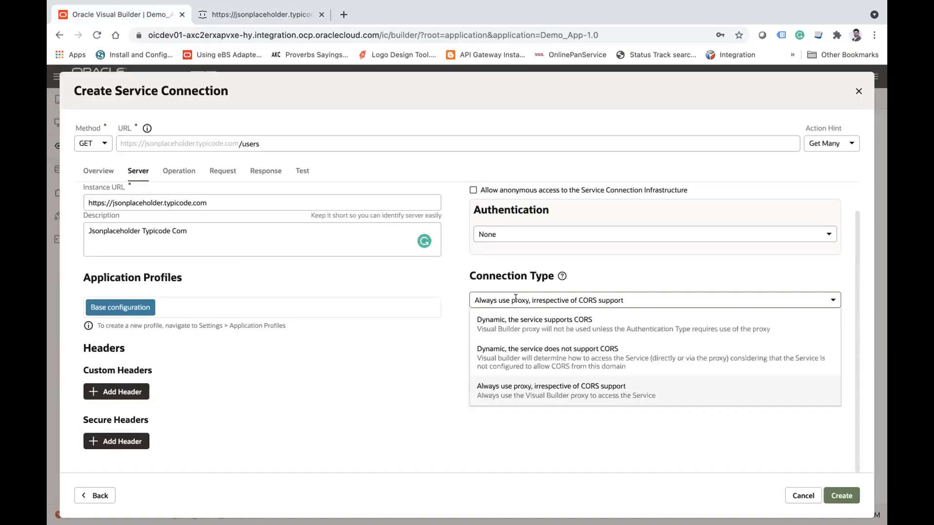
click(550, 364)
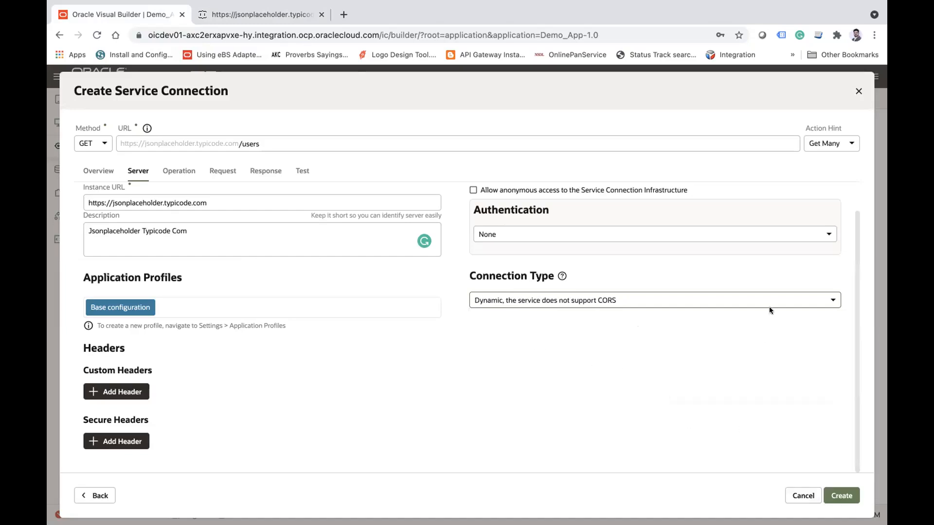
Step: Review the operation's endpoint ID and compare it with the /users resource path
click(179, 170)
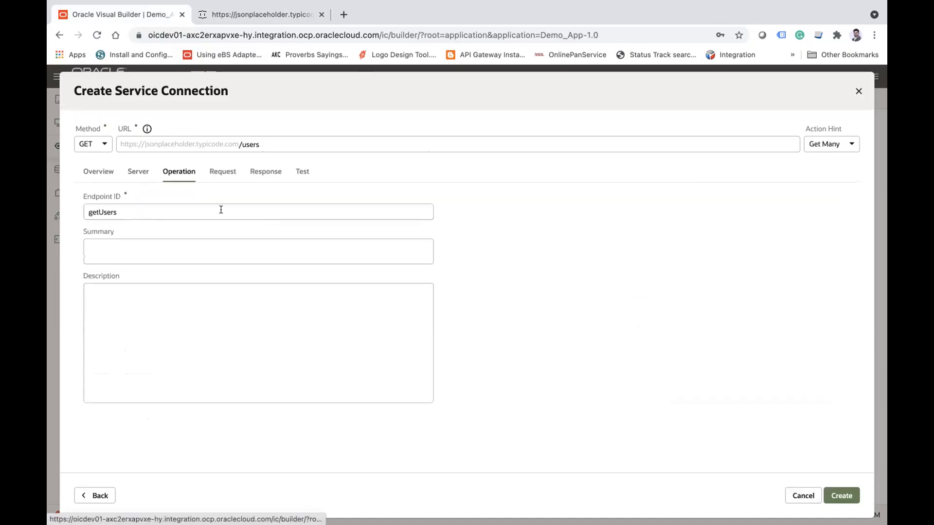
double_click(134, 207)
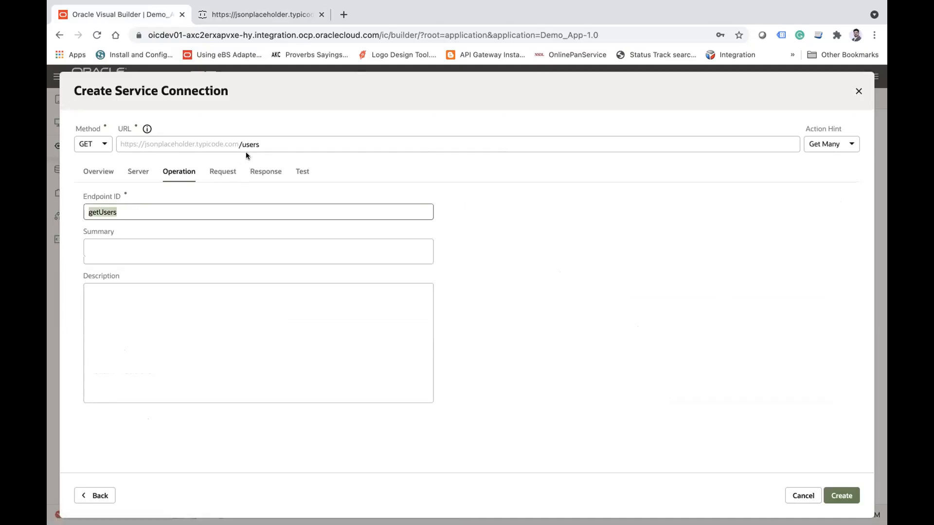
double_click(246, 147)
double_click(136, 210)
Step: Inspect the request's static query parameter form without entering anything, and add a blank dynamic query parameter
click(232, 170)
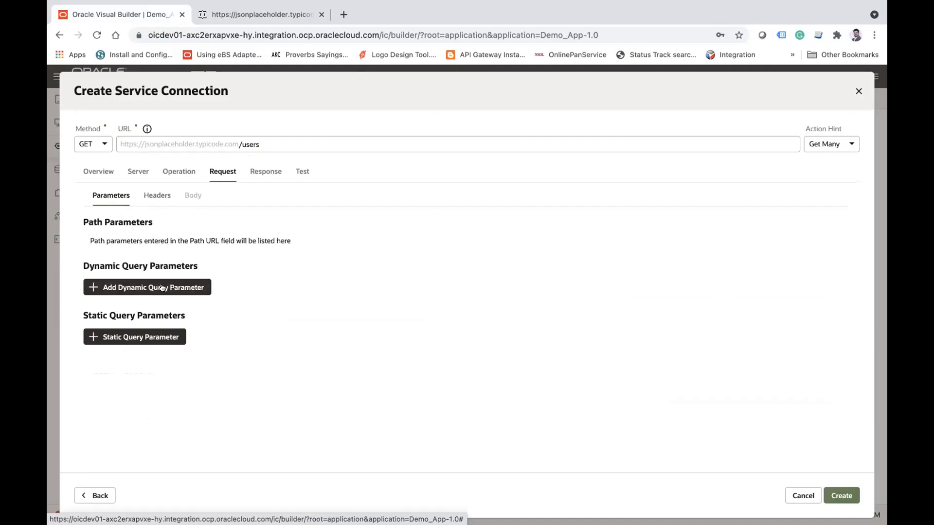
click(138, 337)
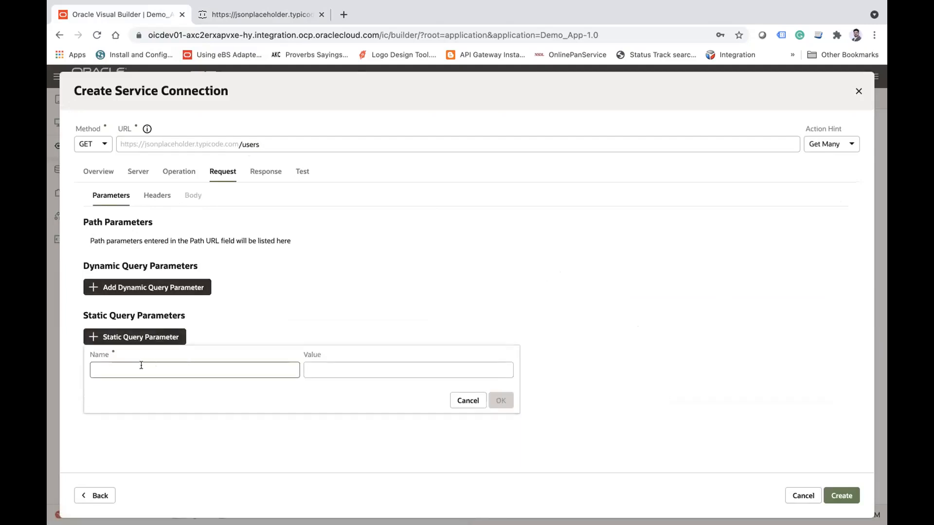
click(334, 368)
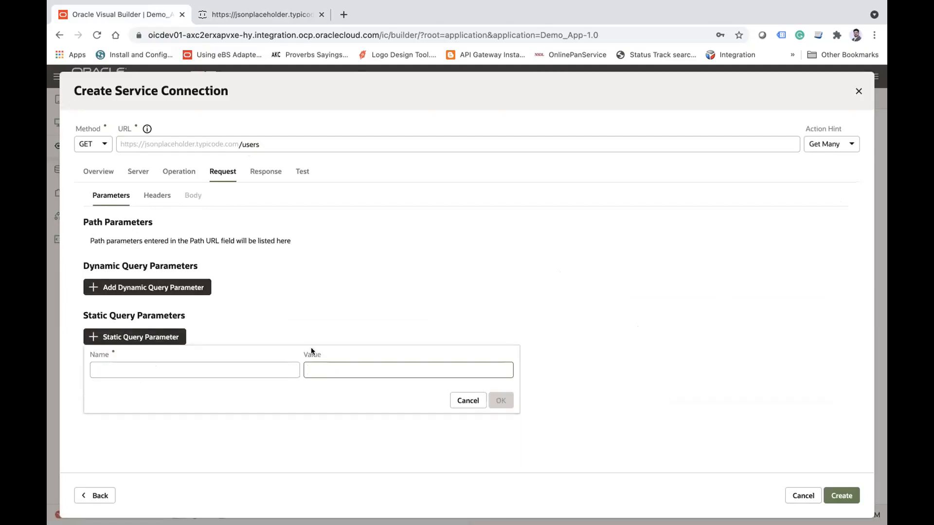
double_click(247, 143)
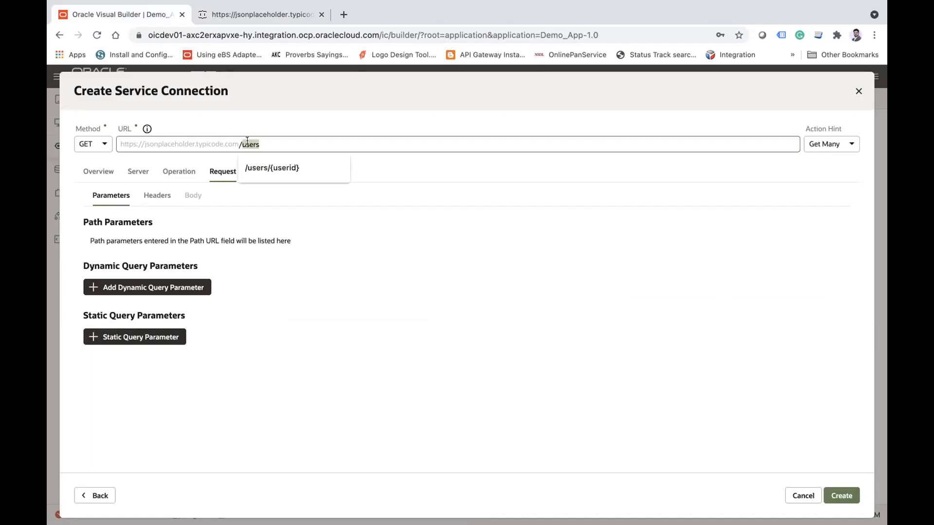
click(138, 291)
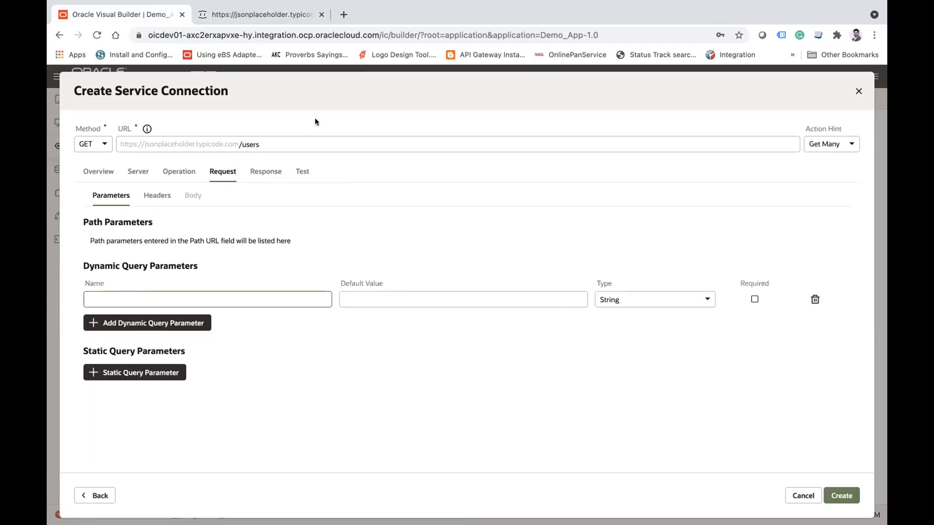
double_click(273, 141)
click(156, 291)
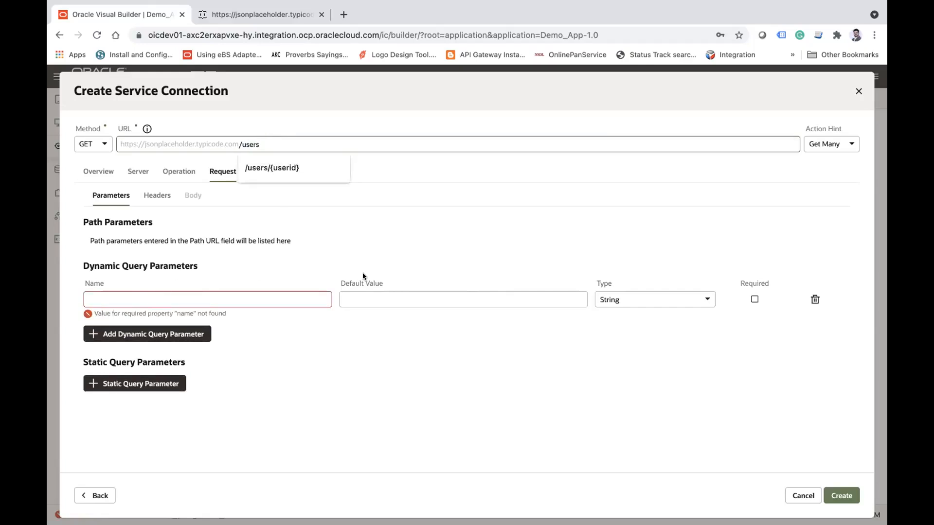
Step: Add an id path parameter to the request by extending the endpoint path to /users/{id}
click(260, 144)
text(/{}id)
key(Tab)
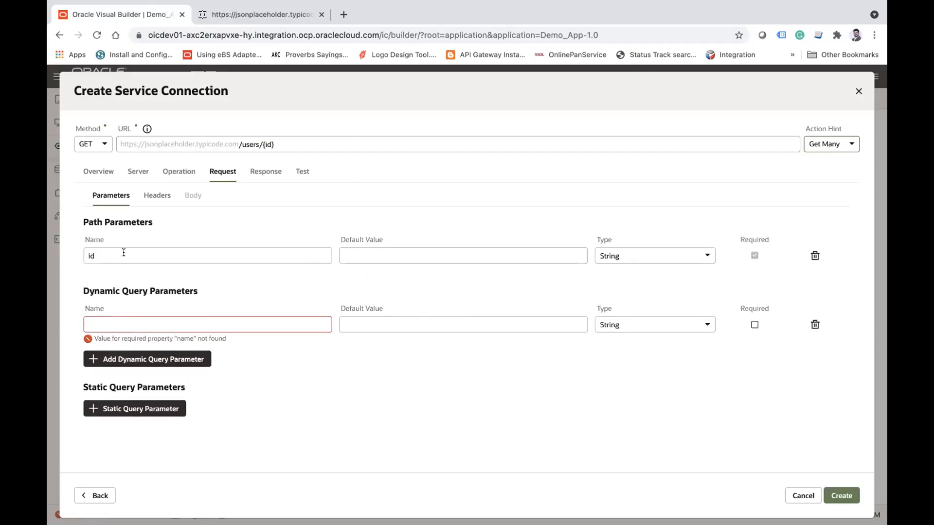
Step: Restore the endpoint path to /users and delete the blank dynamic query parameter
click(321, 144)
key(BackSpace)
key(BackSpace)
key(BackSpace)
key(BackSpace)
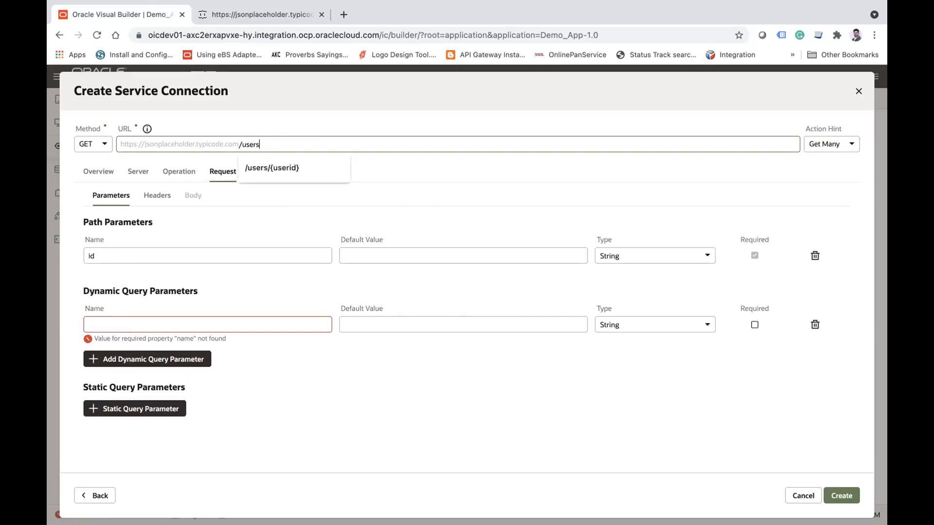
key(Tab)
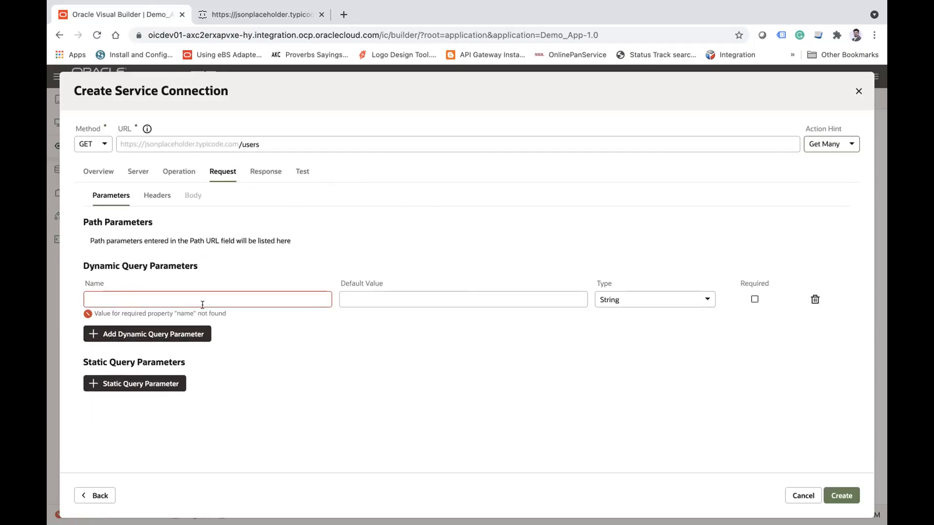
click(815, 300)
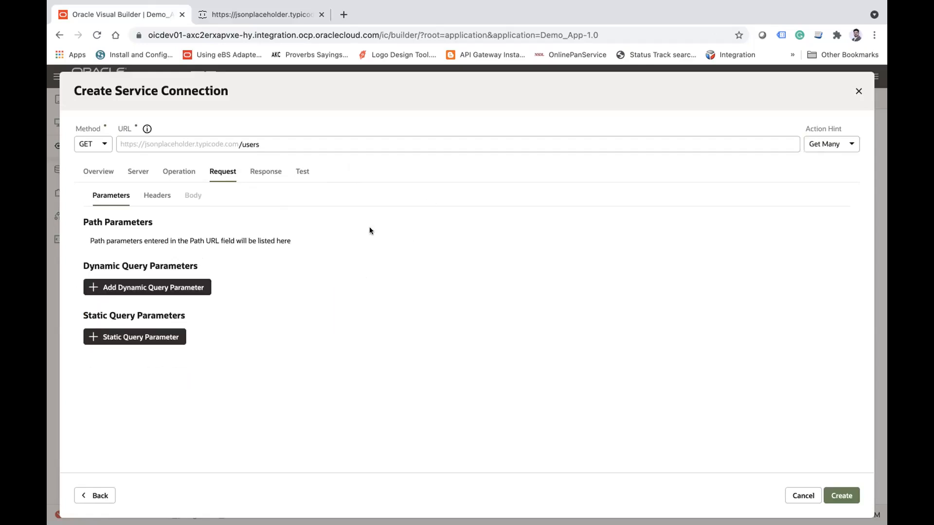
Step: Send a test request to the users endpoint with the Base configuration profile
click(271, 172)
click(306, 173)
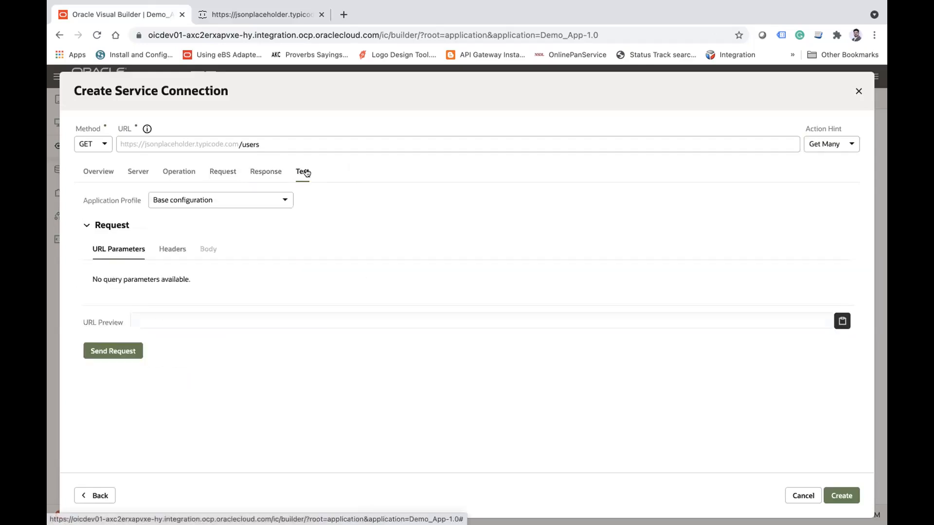
click(124, 356)
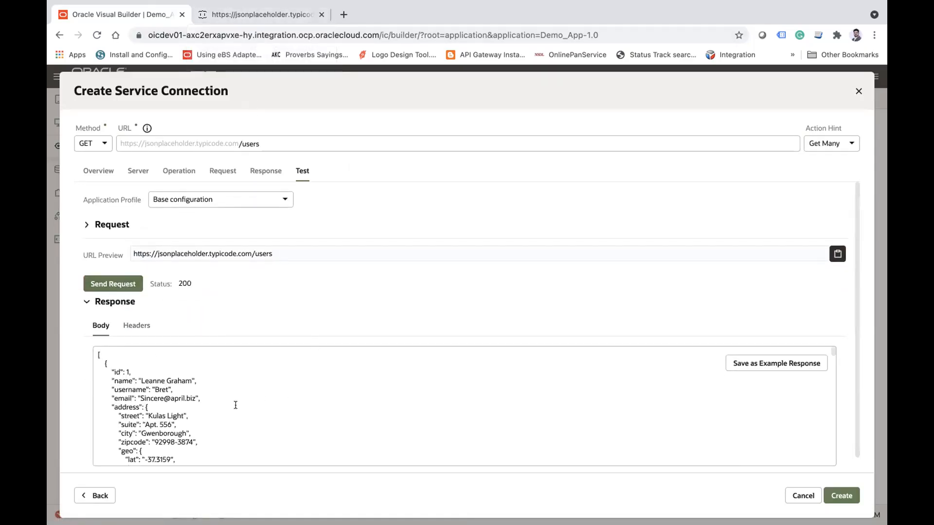
Step: Examine the user records in the test response body and compare them with the /users resource path
scroll(236, 405, down, 8)
scroll(236, 403, down, 5)
scroll(236, 402, up, 15)
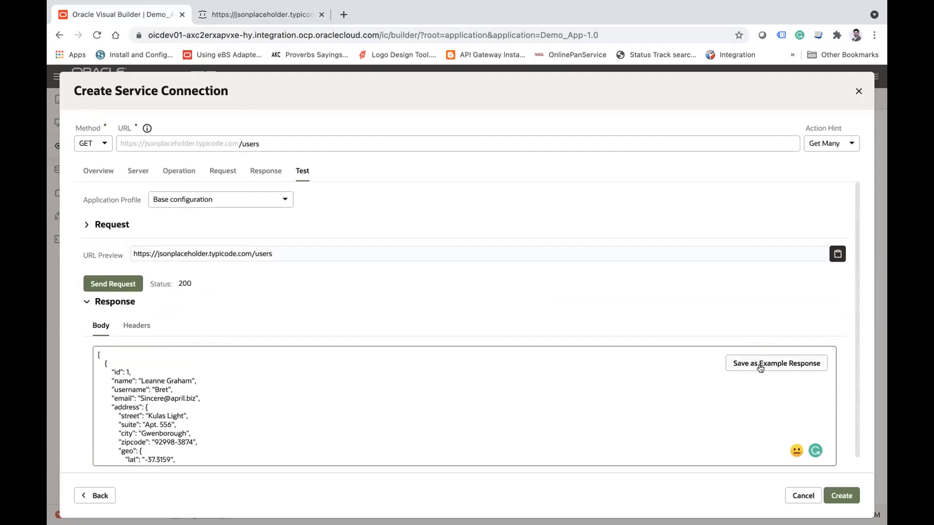
triple_click(160, 389)
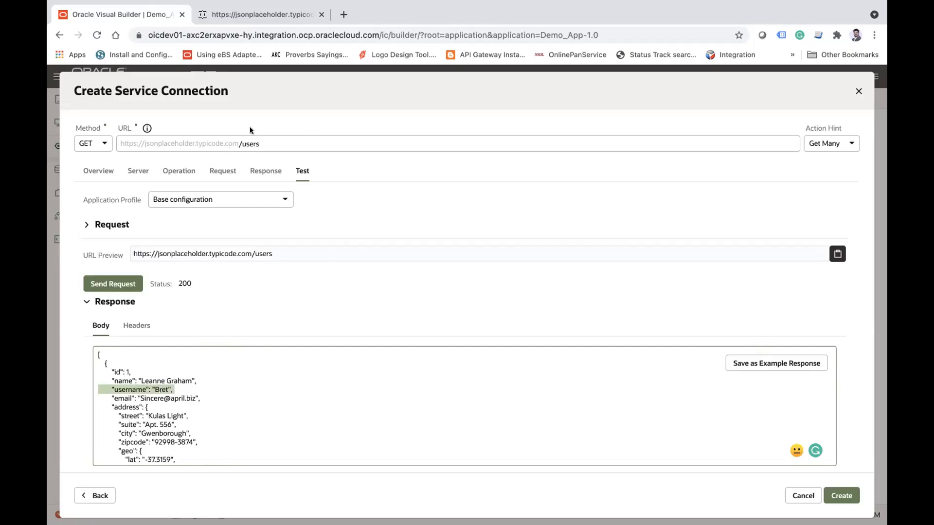
double_click(248, 141)
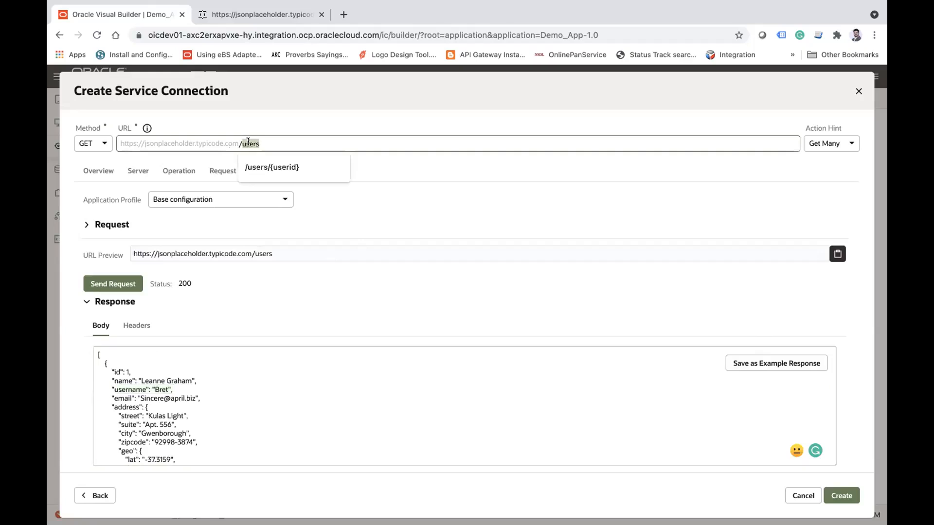
double_click(156, 380)
scroll(249, 400, down, 1)
scroll(249, 399, up, 1)
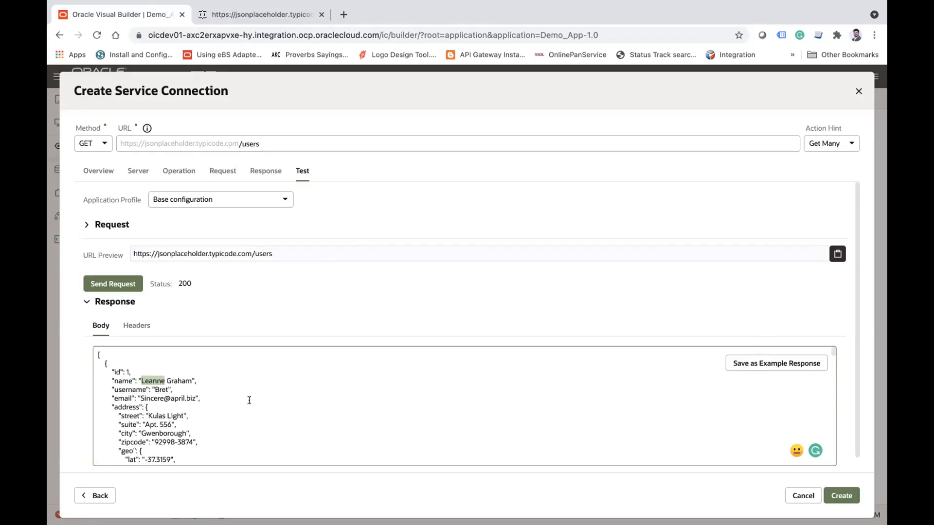
scroll(249, 400, down, 5)
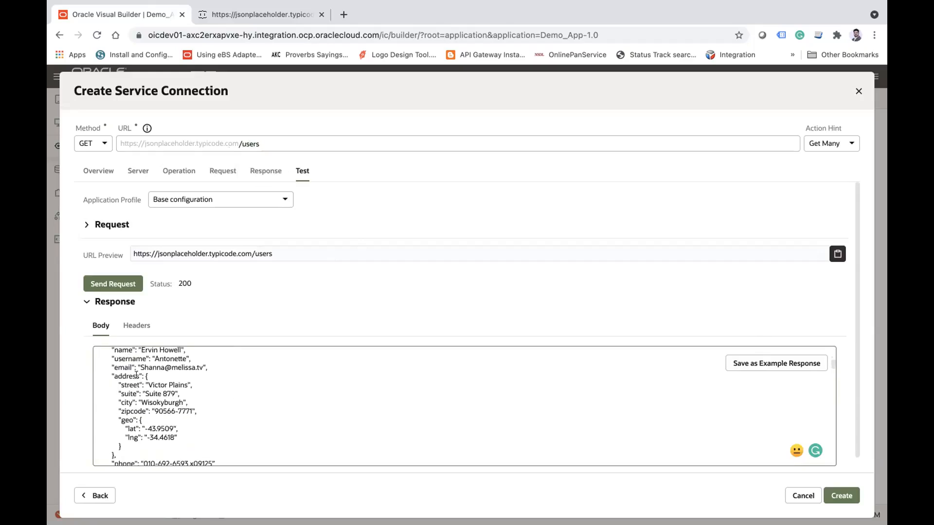
Step: Save the test response as the example response and create the service connection
click(750, 365)
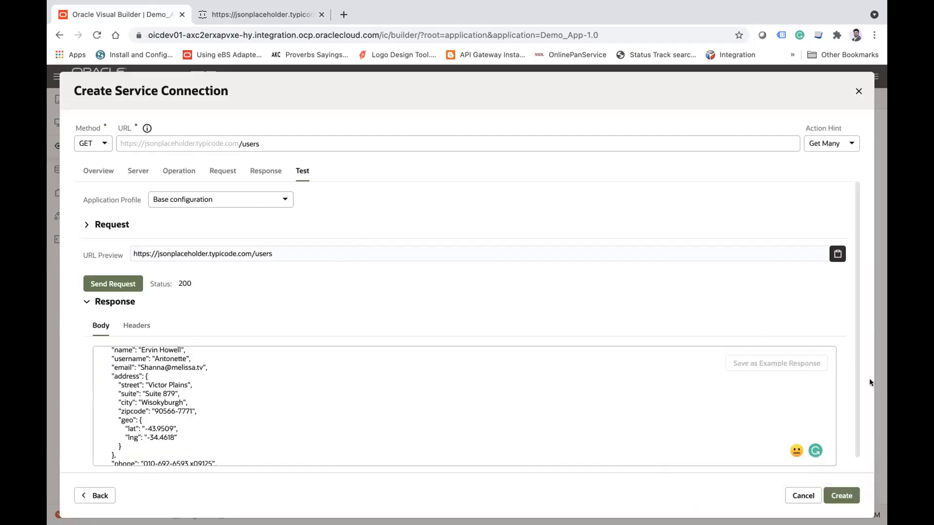
click(844, 495)
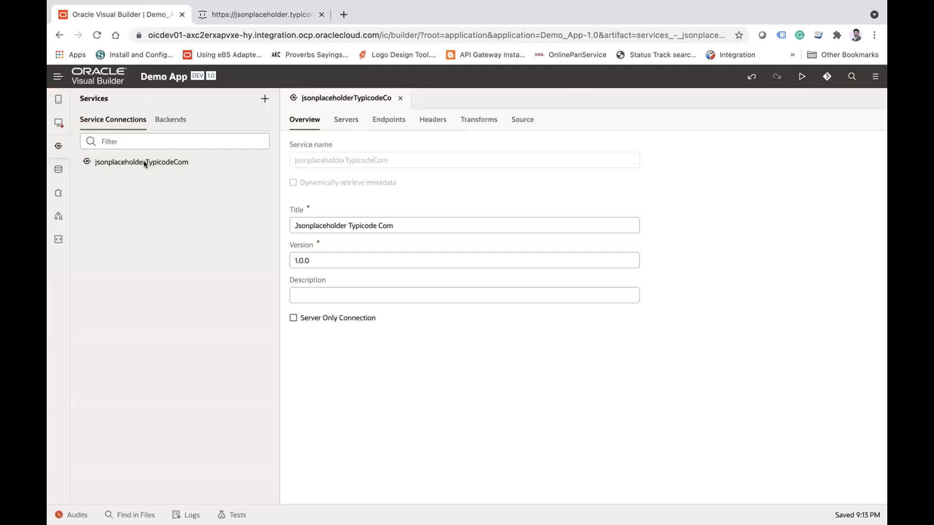
Step: Review the service connection's server entry and its instance URL in the edit settings, leaving without saving
click(344, 122)
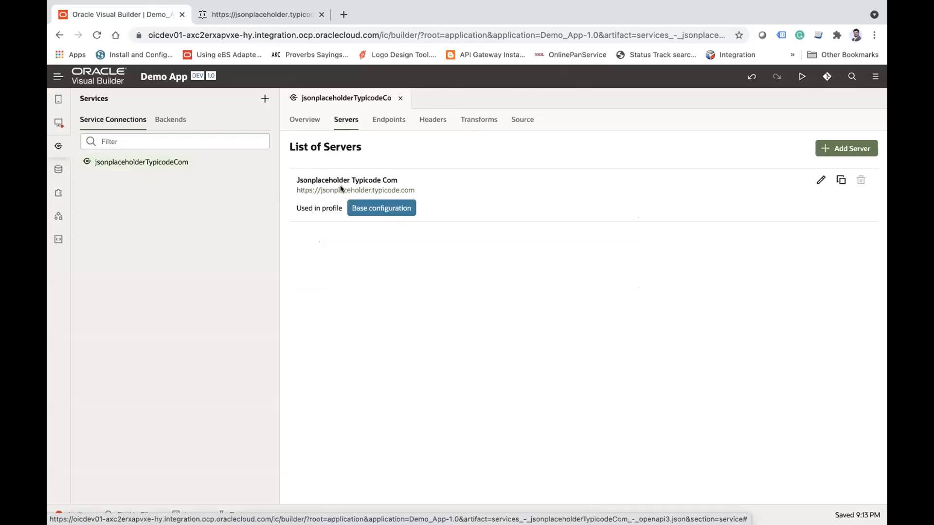
click(821, 180)
double_click(198, 165)
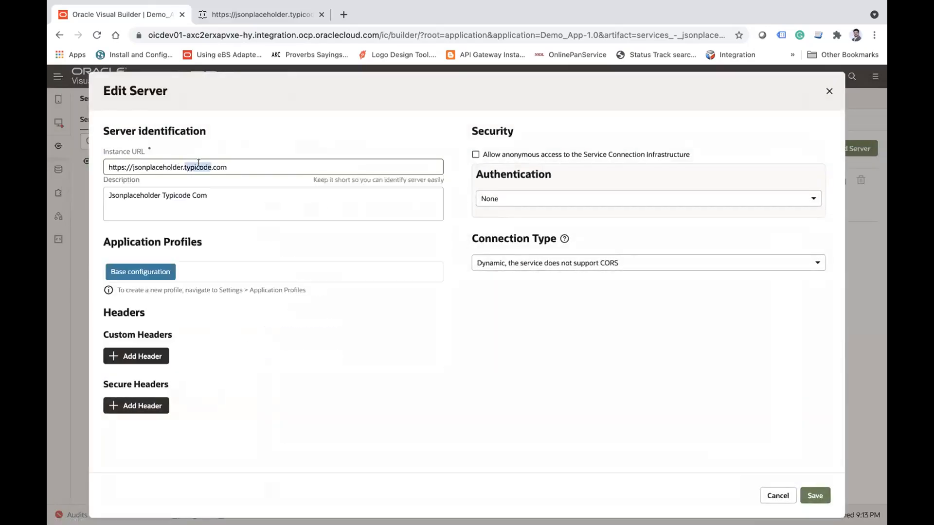
click(776, 494)
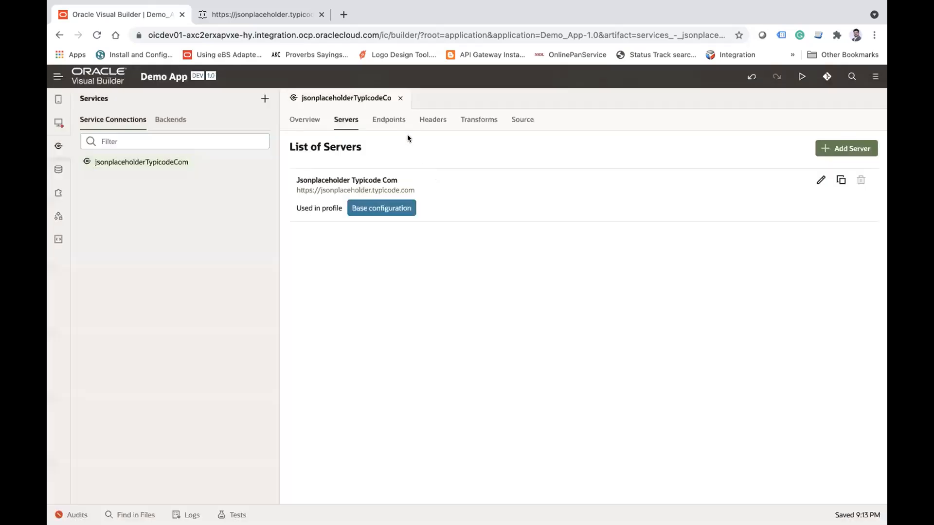
Step: Check the connection's endpoint list and load jsonplaceholder.typicode.com/users/1 in the JSONPlaceholder browser page
click(386, 117)
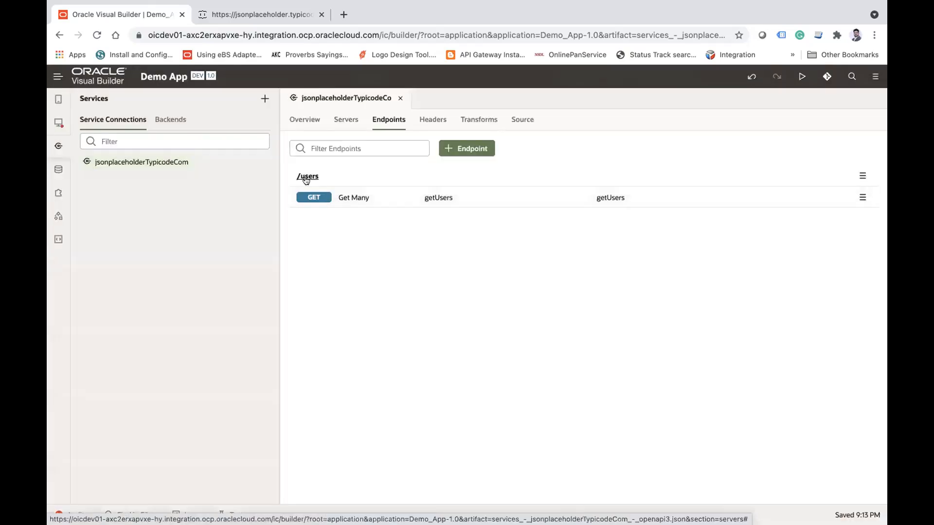
click(273, 11)
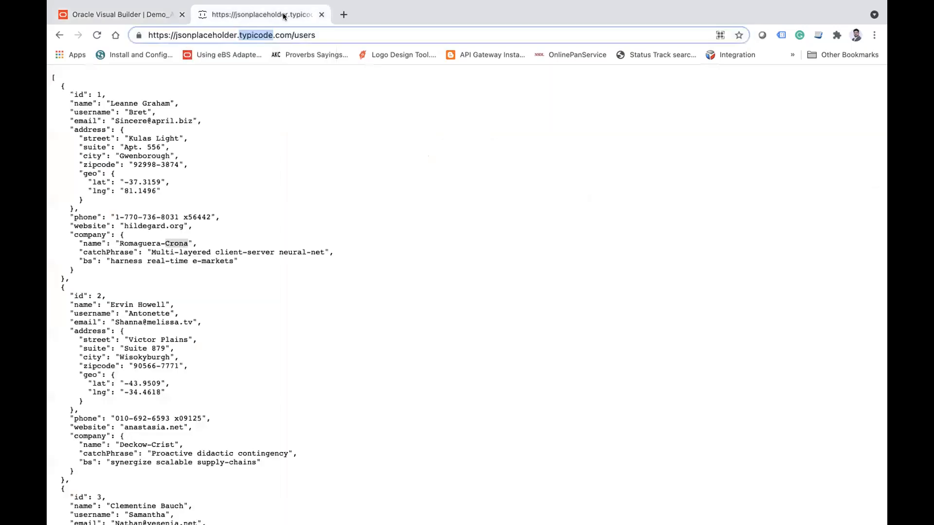
click(350, 35)
text(/1)
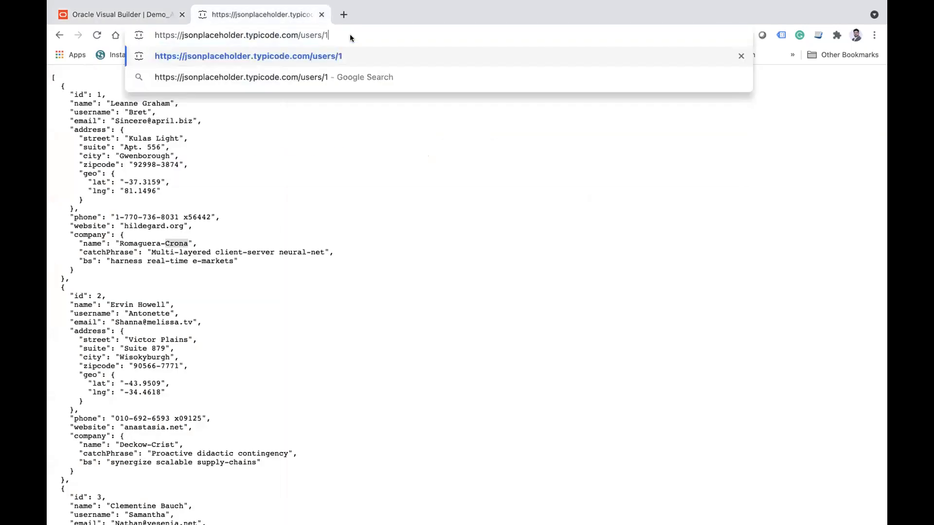
key(Return)
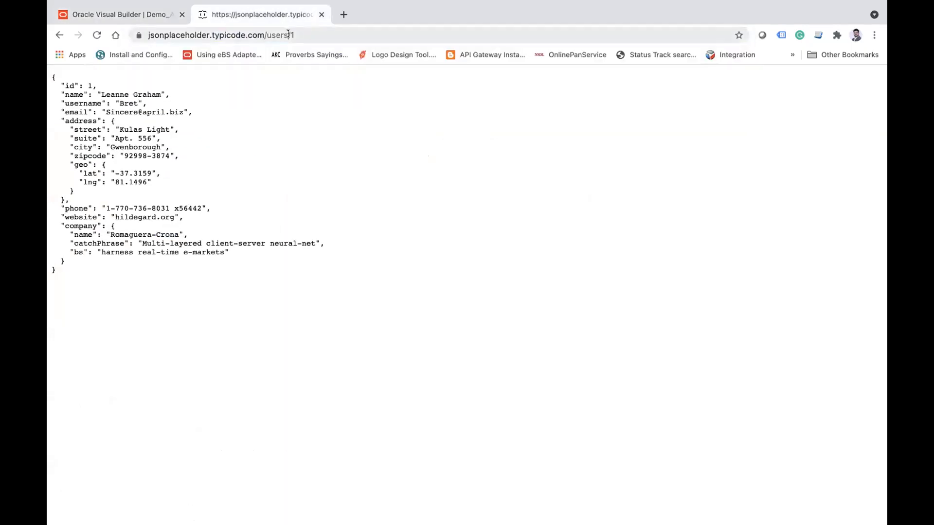
drag(288, 34, 296, 35)
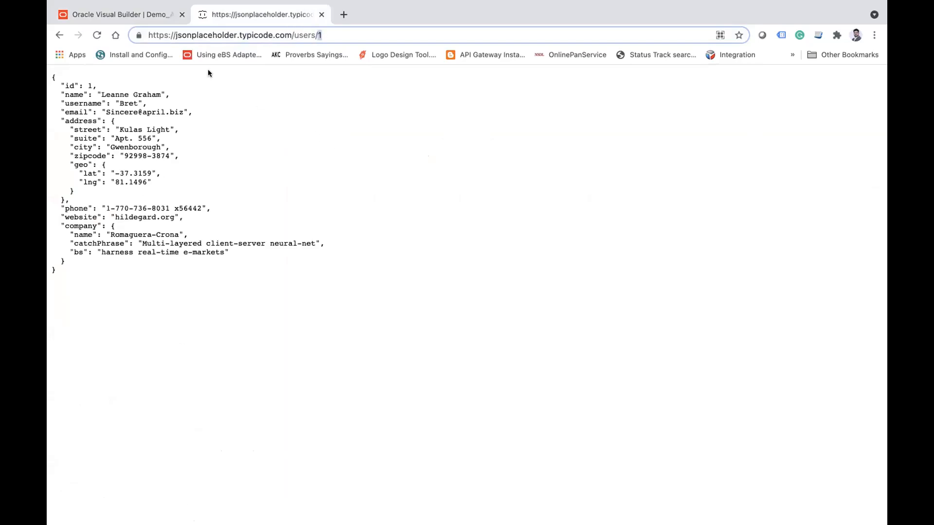
Step: Return to Visual Builder and start a new GET endpoint with the path /users/{userid}
click(117, 10)
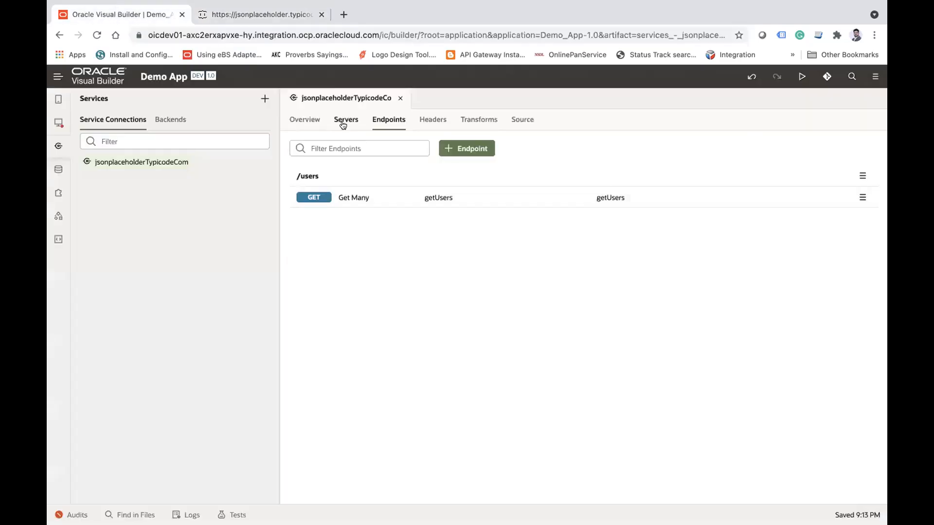
click(467, 149)
drag(119, 144, 241, 151)
click(302, 151)
click(296, 147)
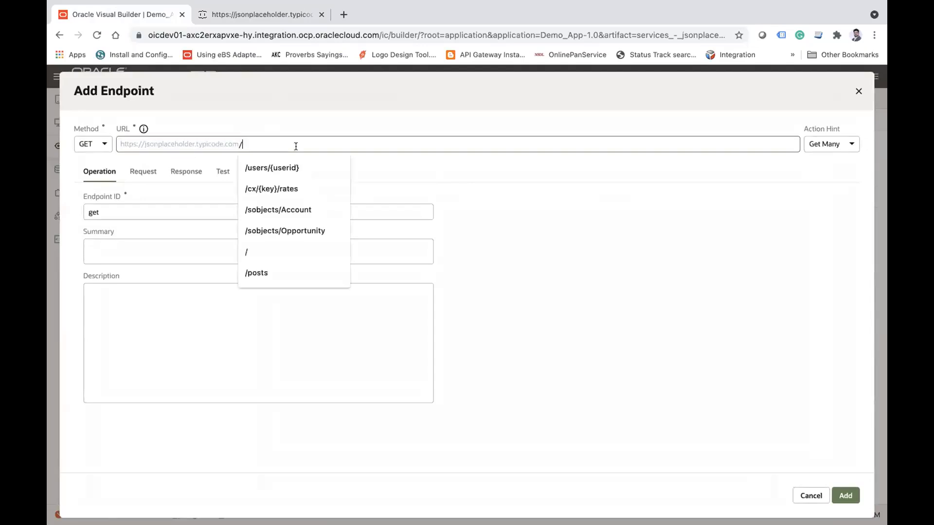
key(Down)
key(Return)
double_click(277, 144)
Step: Check the userid path parameter and send a test request with its value set to 1
click(142, 173)
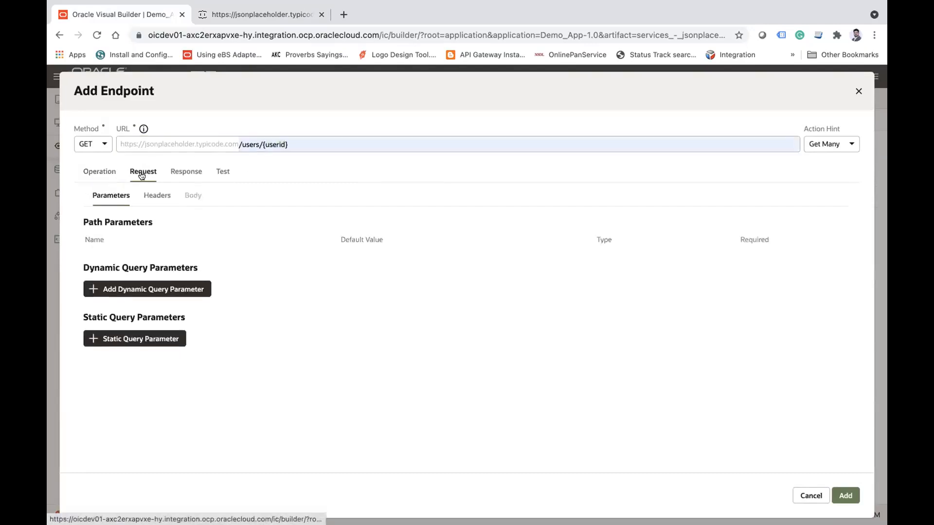
click(115, 256)
double_click(115, 257)
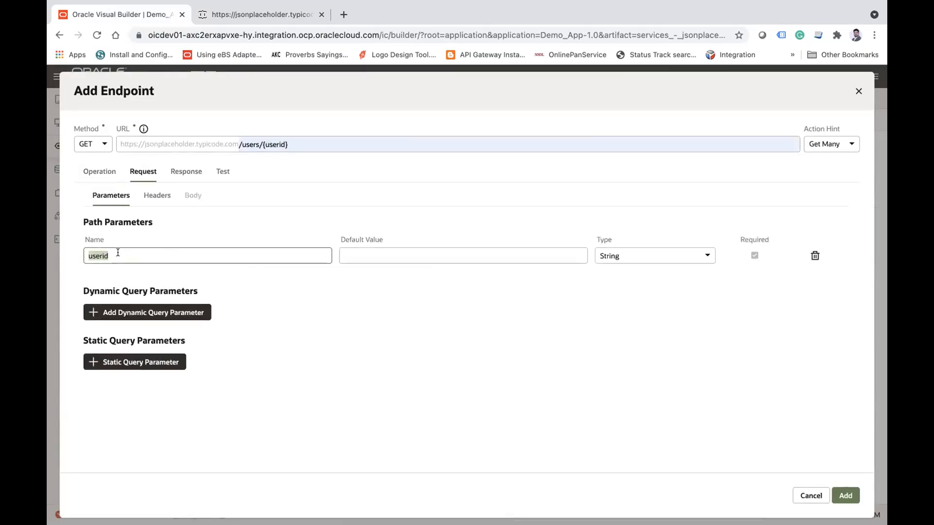
click(222, 179)
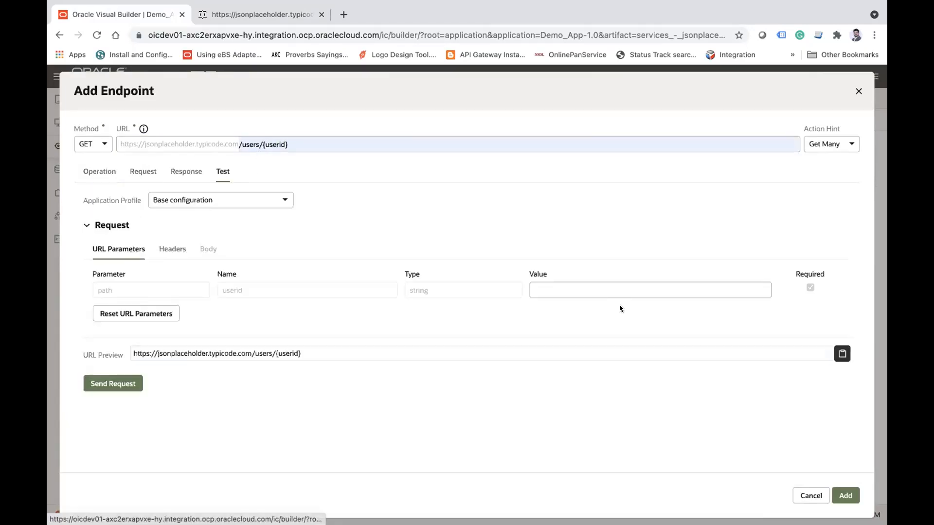
click(611, 289)
text(1)
key(Tab)
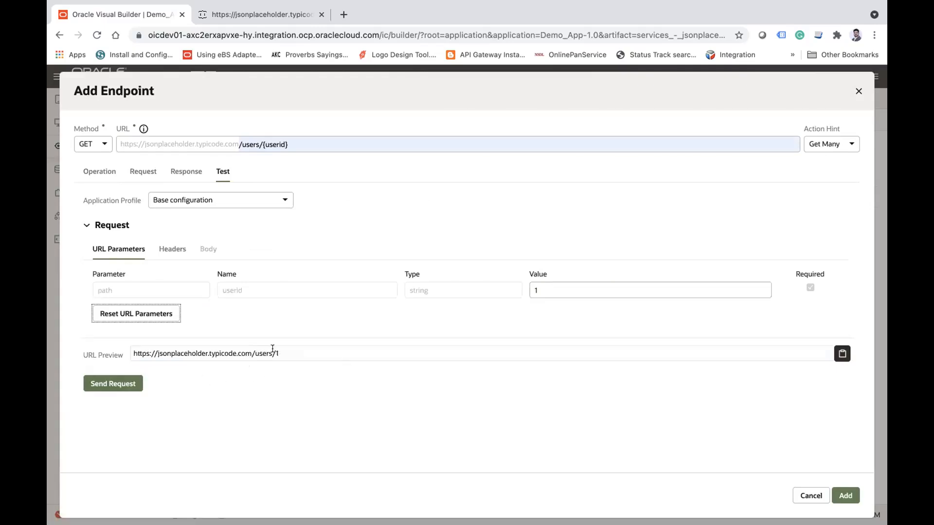
click(122, 389)
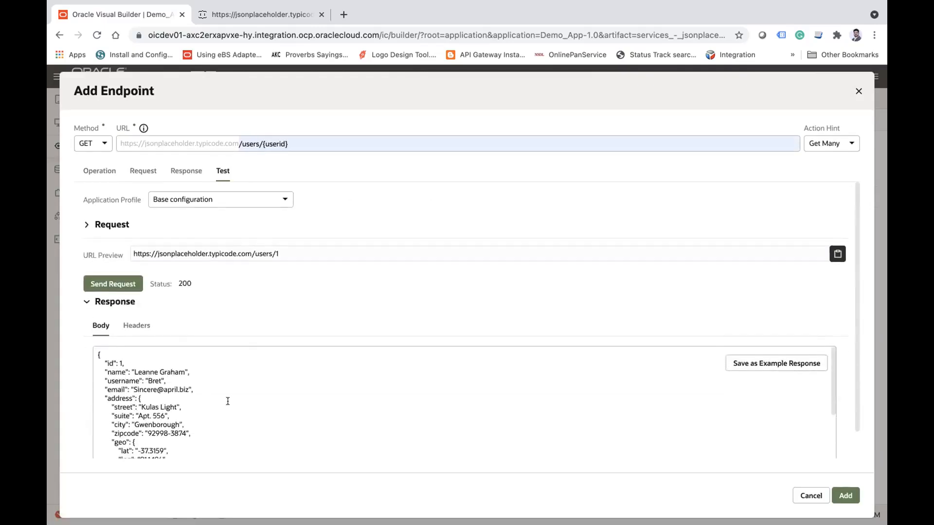
Step: Save the test response as the example response and add the /users/{userid} endpoint to the service connection
click(781, 365)
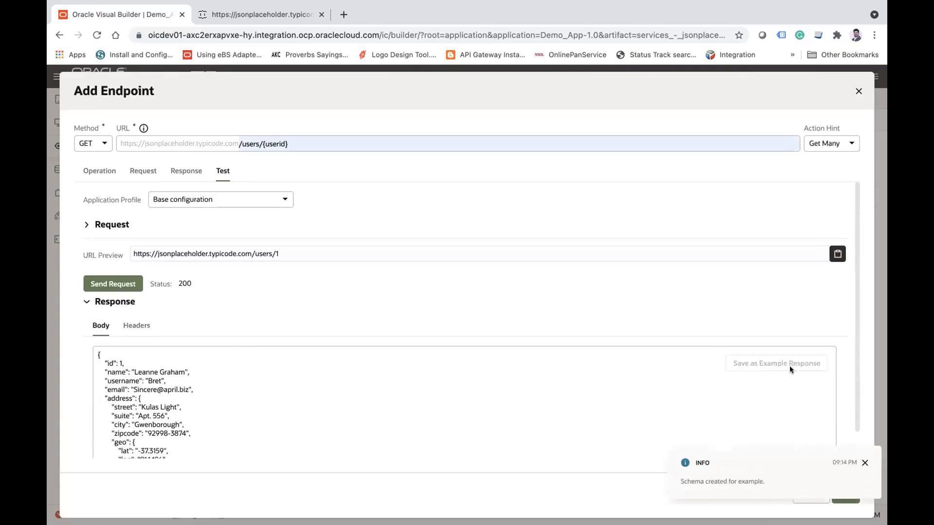
click(845, 495)
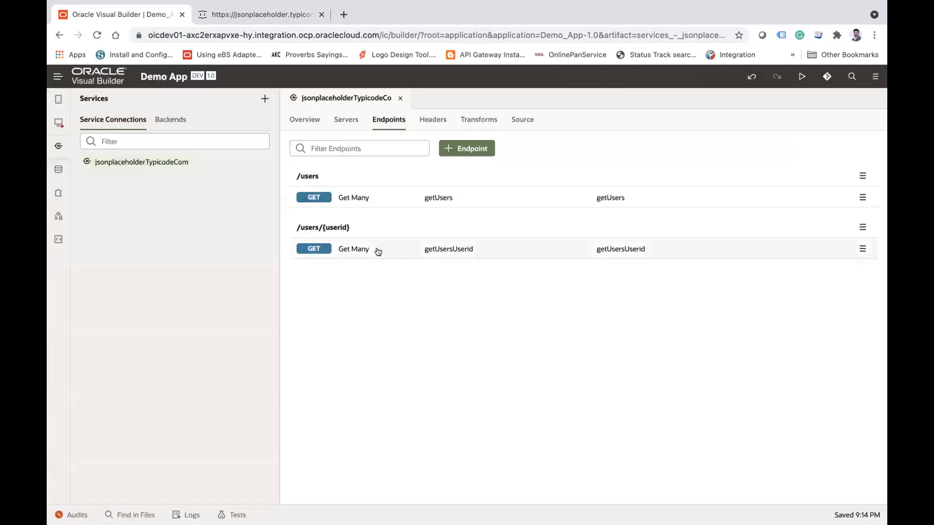
click(348, 117)
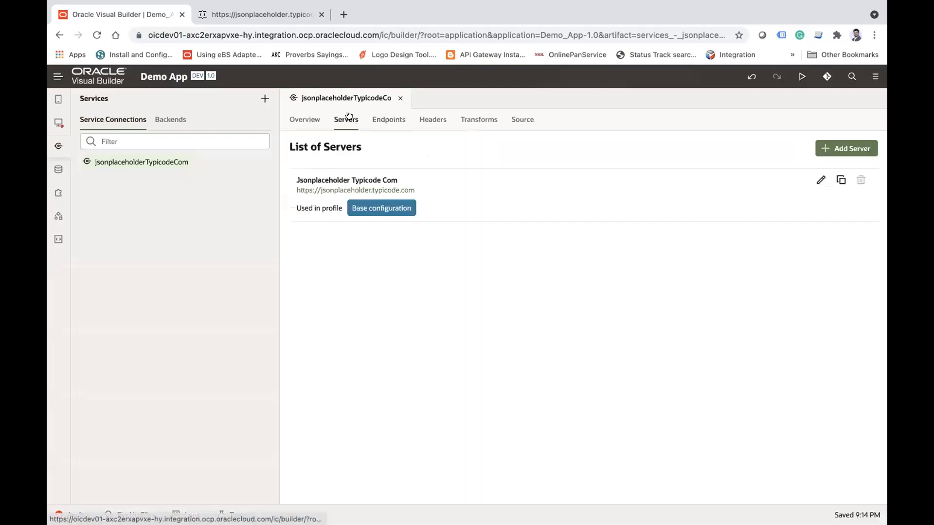
click(384, 120)
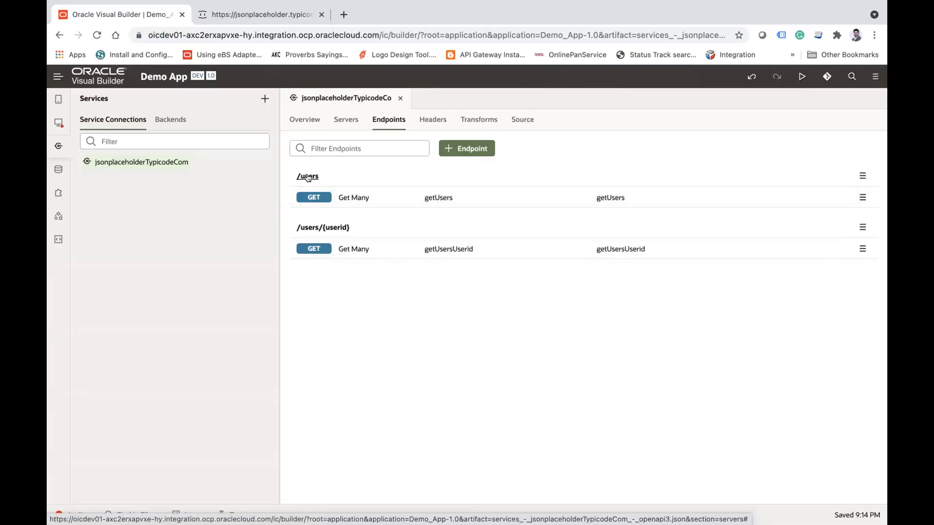
Step: Create a page with the ID main-users-data in the main flow of tutorialapp
click(66, 126)
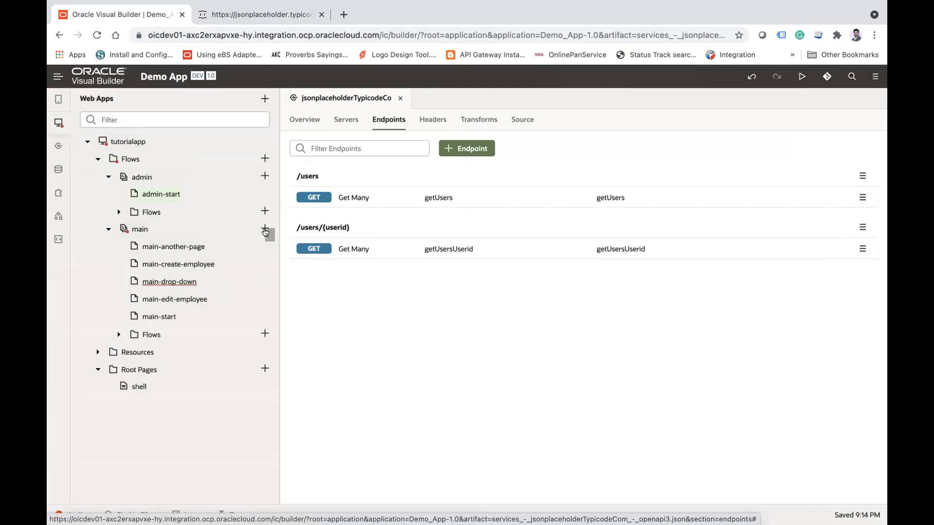
click(265, 229)
text(user)
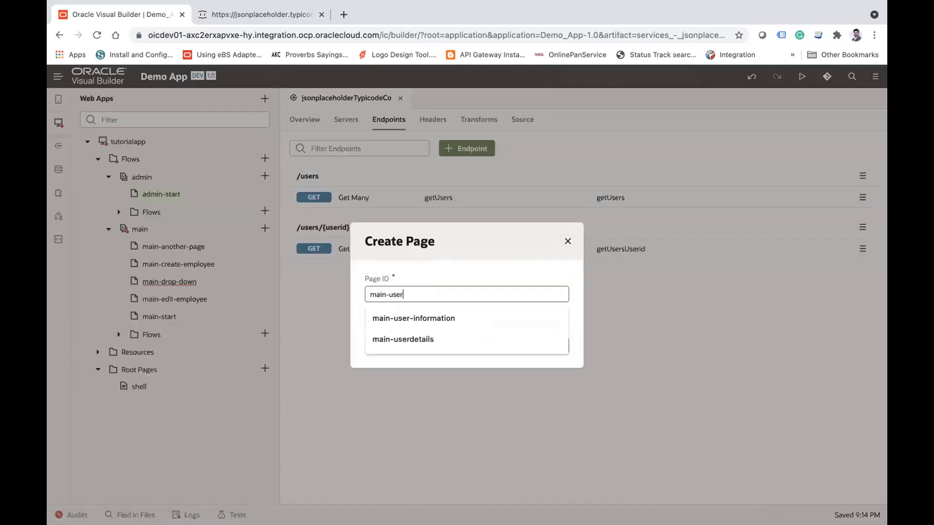
text(s-data)
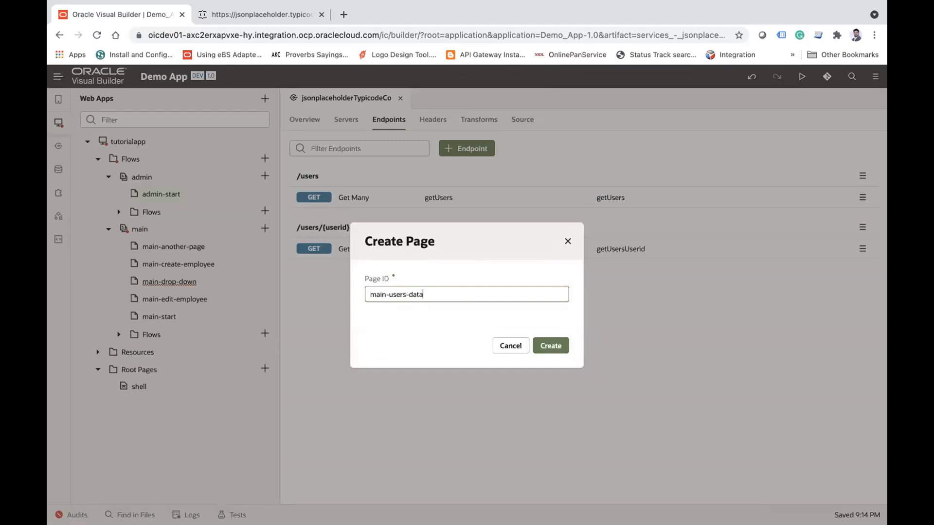
click(554, 346)
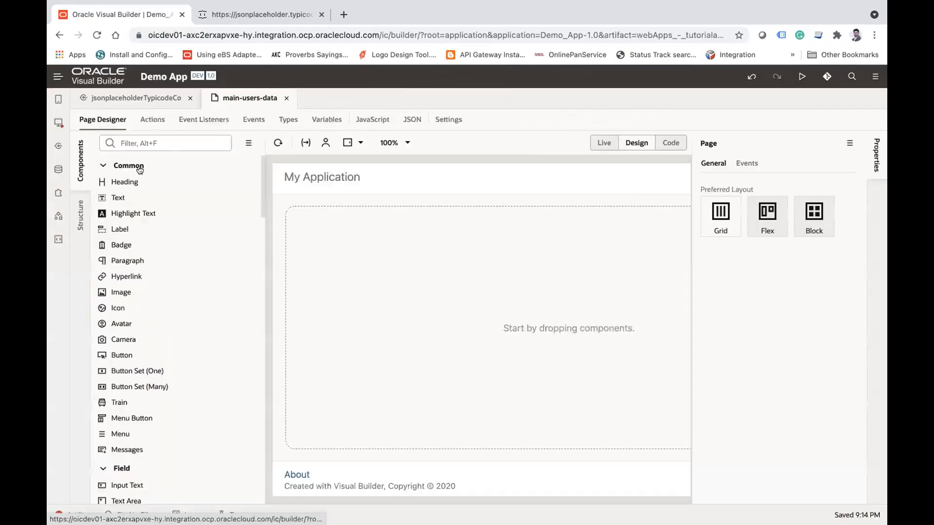
Step: Place a Table on the main-users-data page and choose the jsonplaceholderTypicodeCom GET /users endpoint as its data source
text(tab)
drag(147, 178, 307, 264)
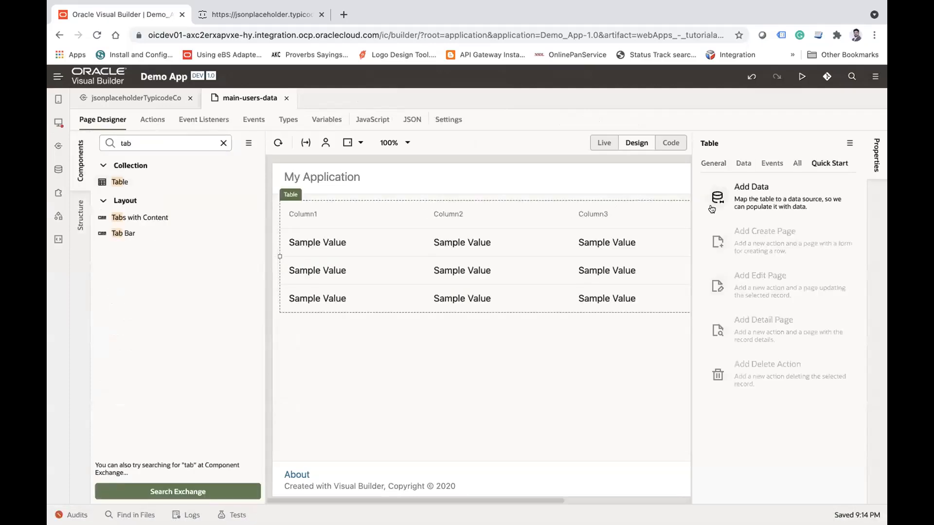
click(776, 197)
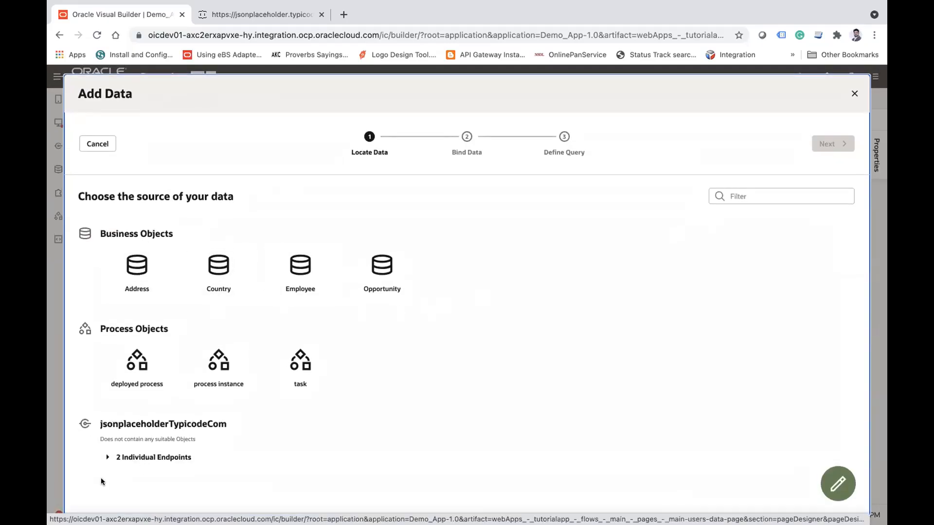
click(107, 458)
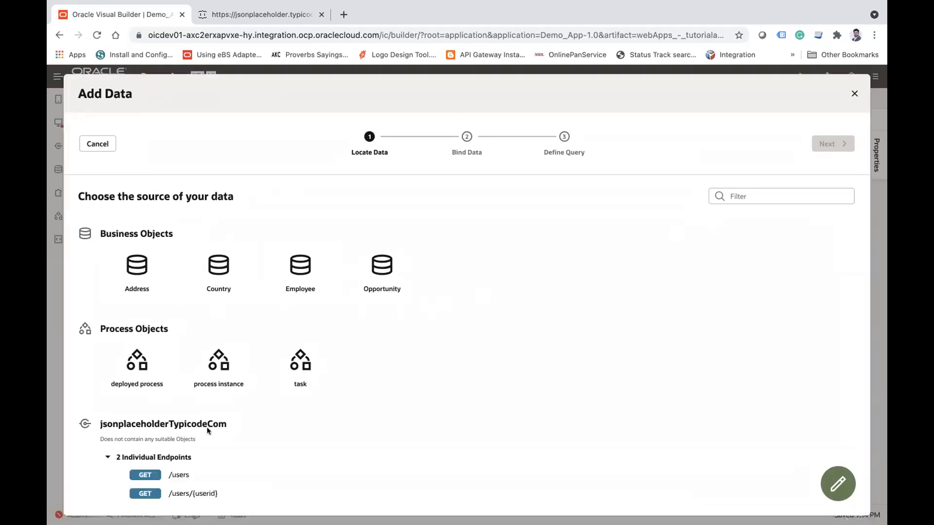
click(176, 475)
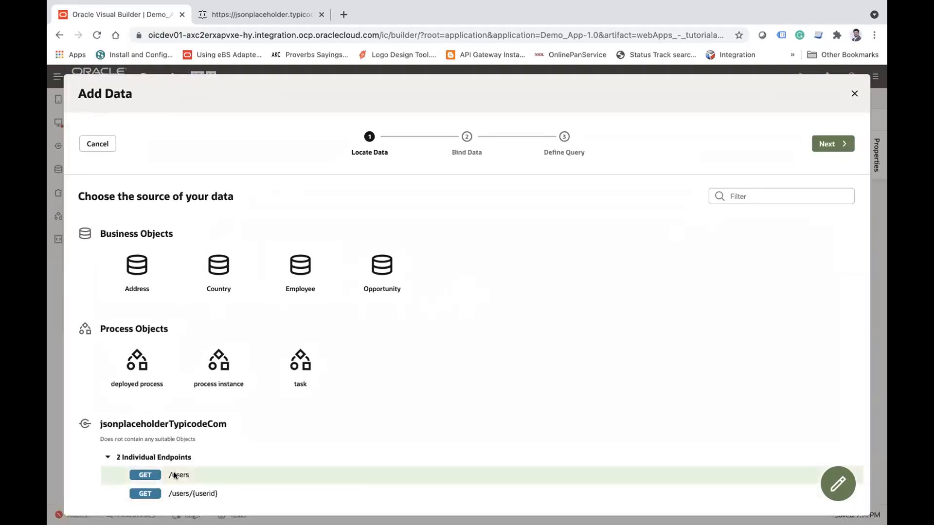
click(821, 145)
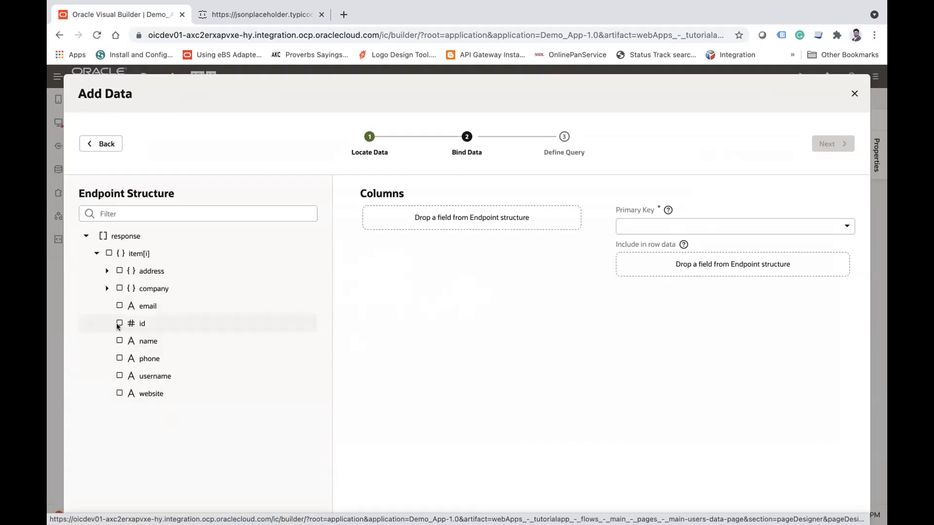
Step: Bind email, name, phone, username and website as table columns with id as primary key, and finish adding the data
click(119, 305)
click(119, 340)
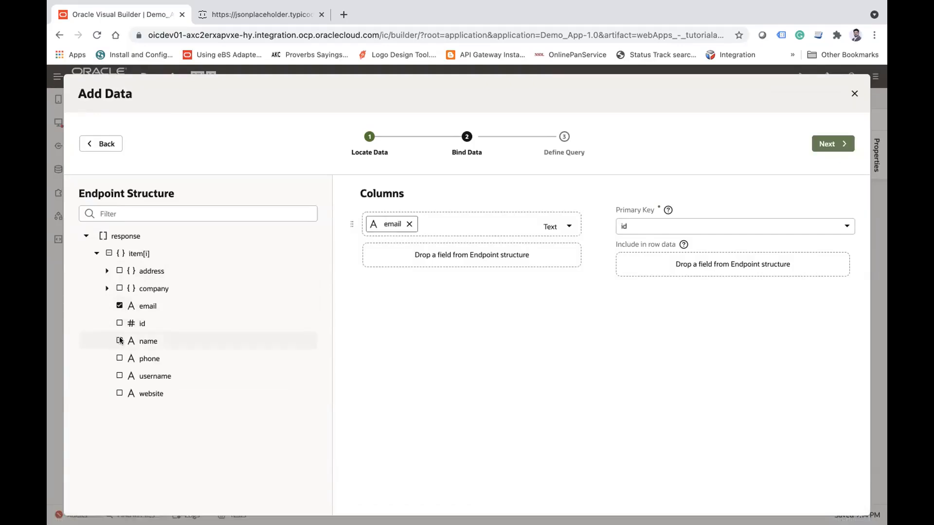
click(119, 358)
click(119, 376)
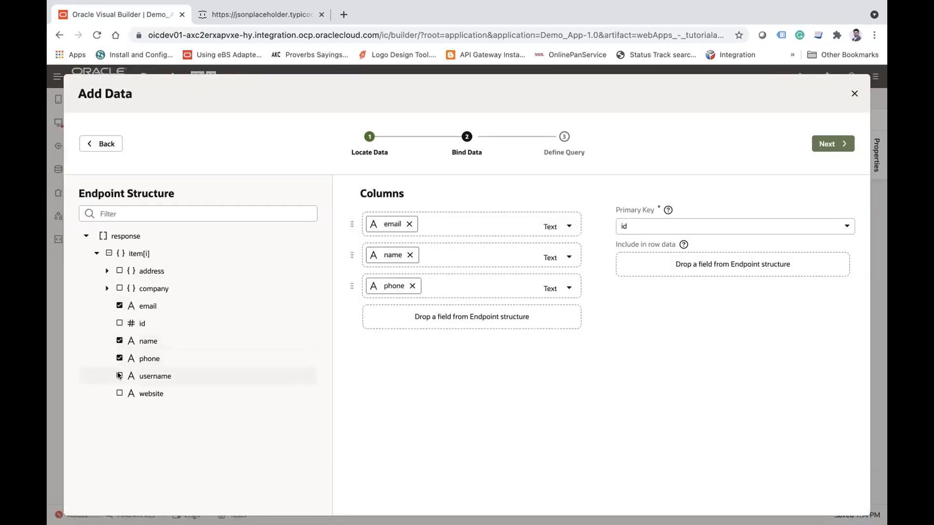
click(120, 392)
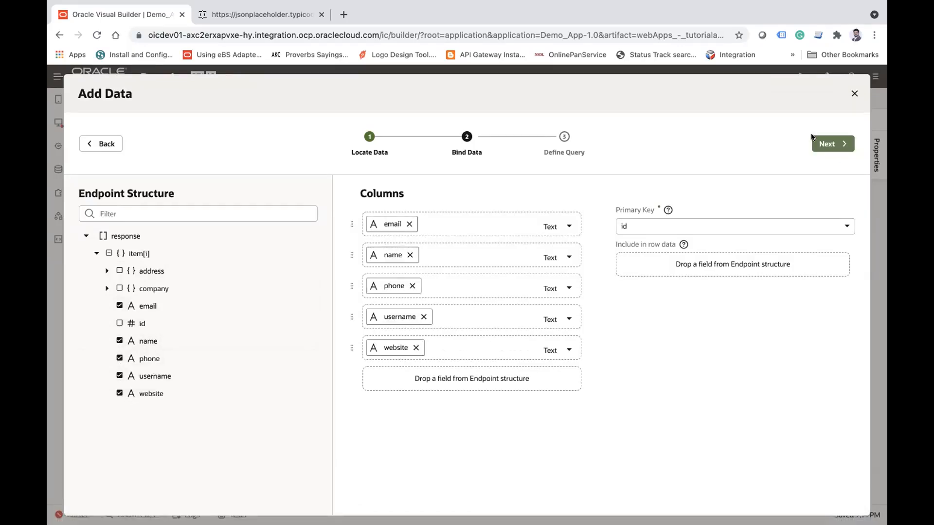
click(821, 148)
click(837, 145)
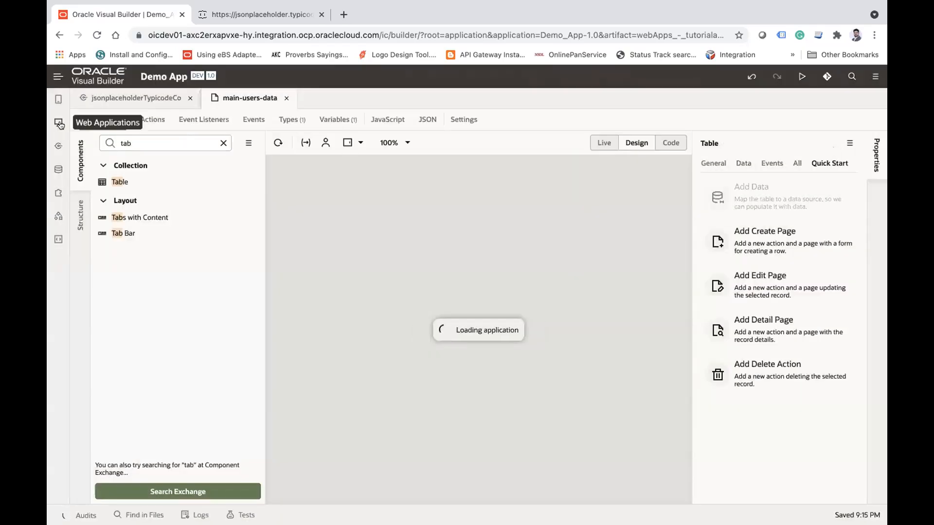
Step: Hide the component list to widen the page canvas and look through the rows of the users table
click(59, 124)
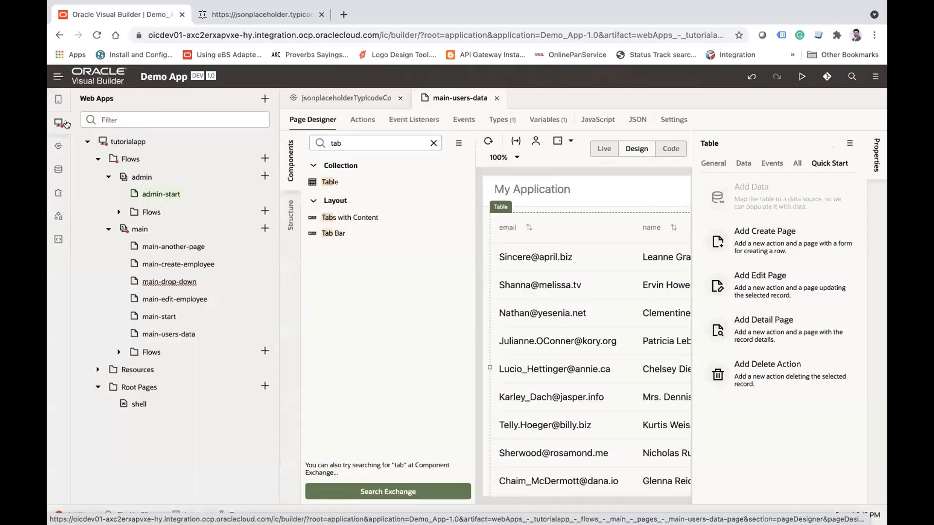
click(59, 123)
click(83, 154)
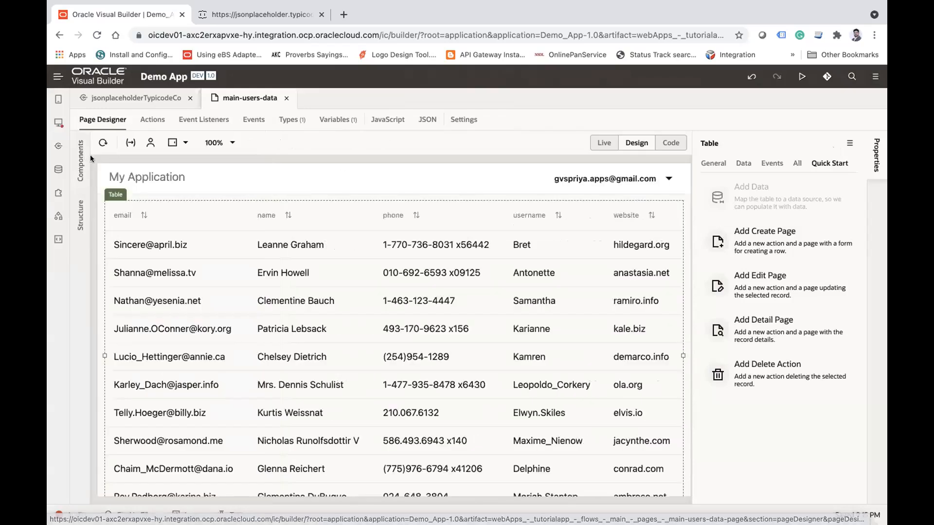
scroll(346, 302, down, 2)
scroll(347, 302, up, 2)
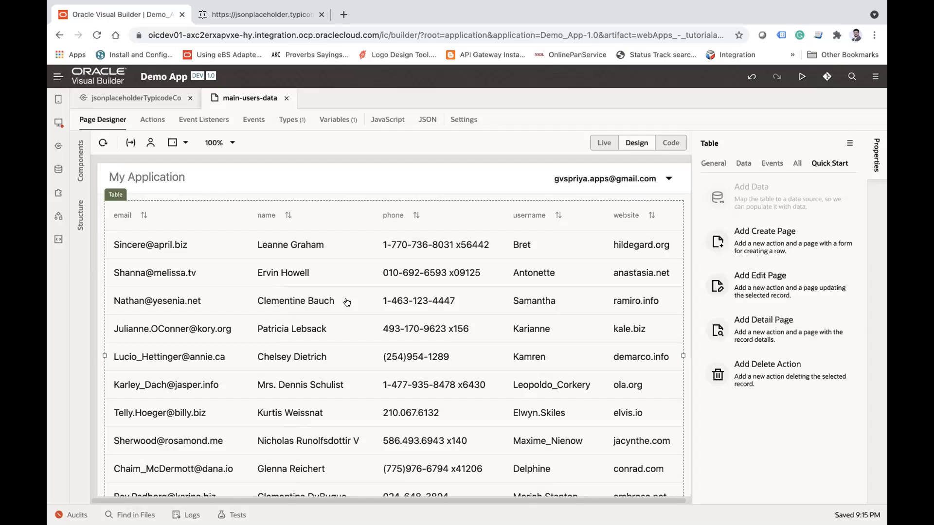
Step: Open the Oracle Integration home page in the second browser tab, using the instance's base address from the Visual Builder page
mouse_move(414, 5)
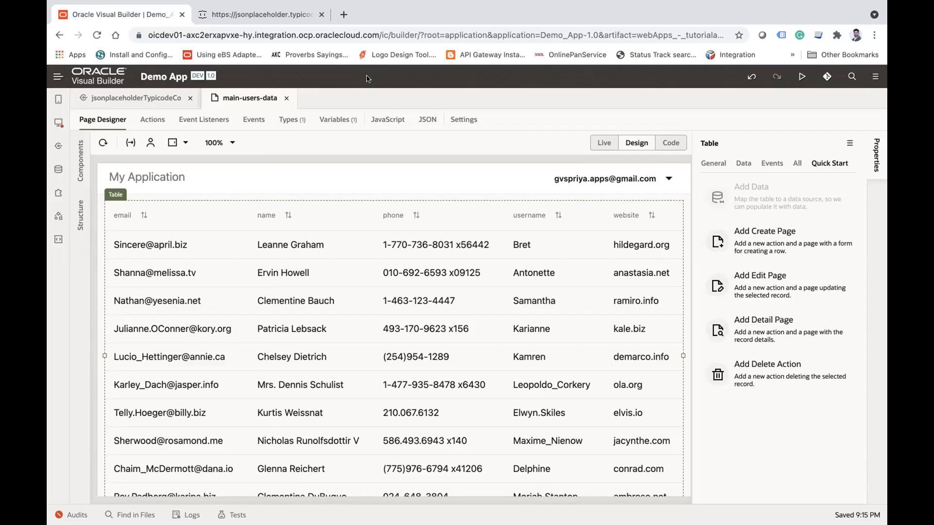
click(252, 16)
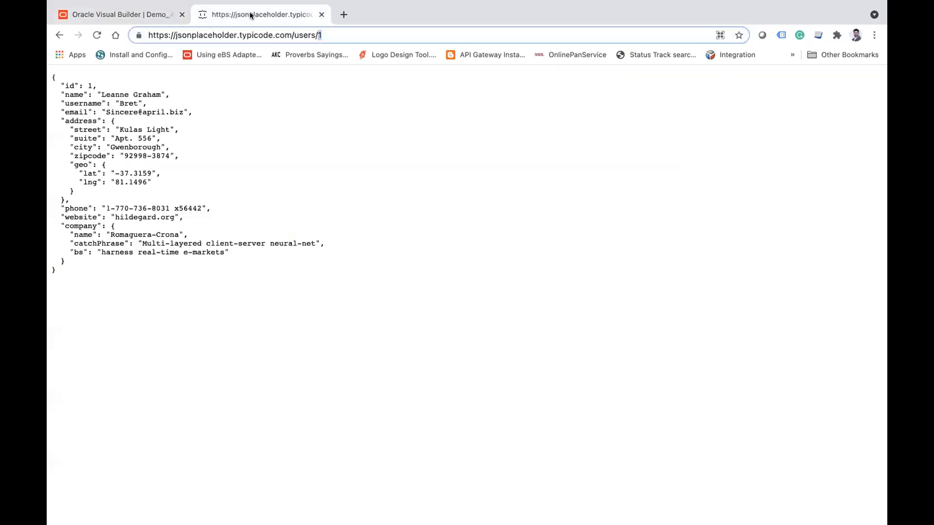
click(165, 14)
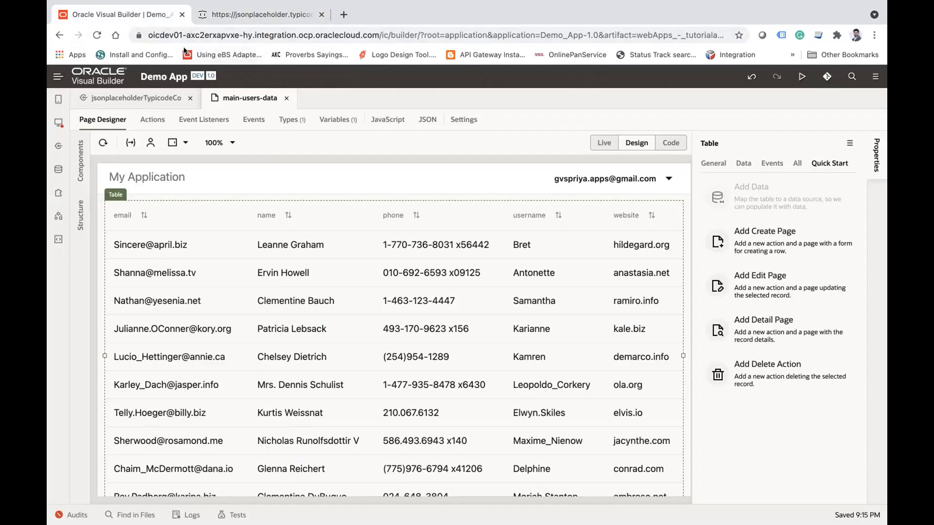
drag(389, 35, 49, 42)
key(ctrl+c)
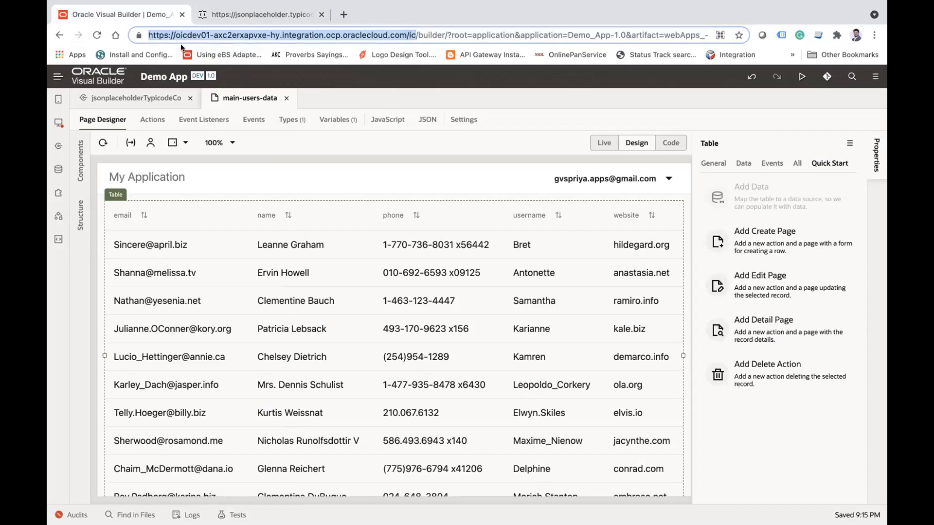
click(234, 14)
triple_click(238, 31)
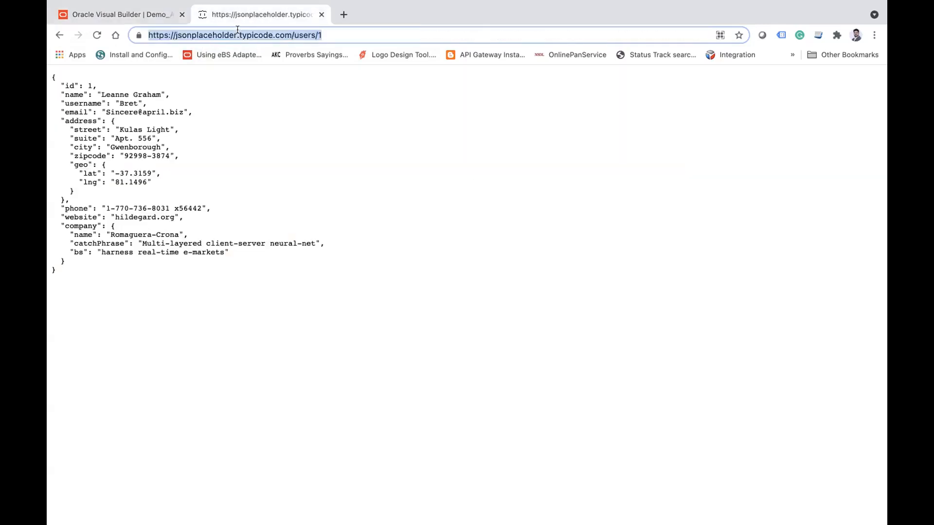
key(ctrl+v)
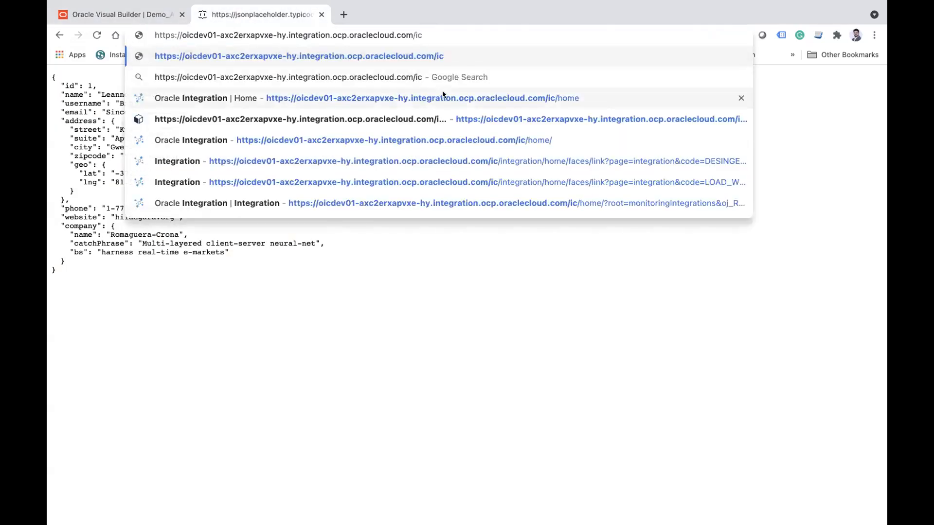
click(477, 98)
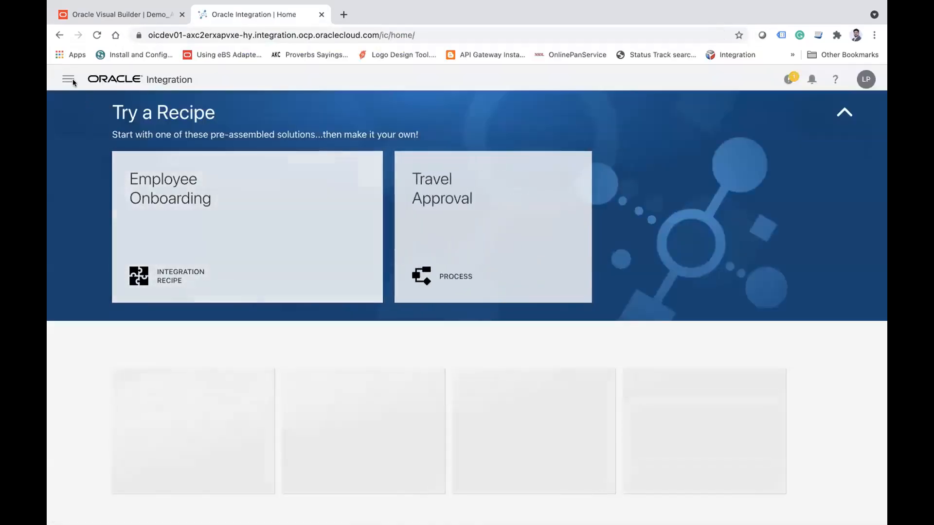
Step: Open the list of integrations and look through its entries
click(68, 79)
click(141, 192)
click(124, 115)
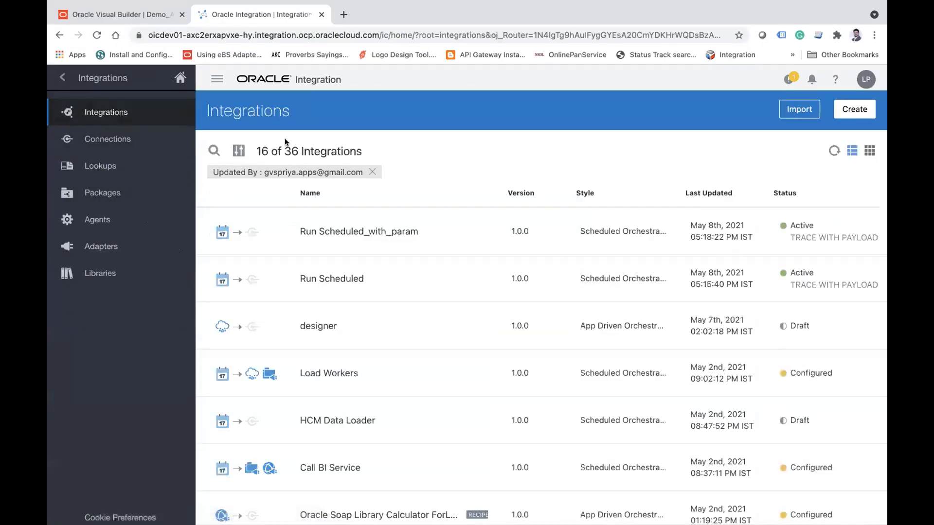
scroll(349, 311, down, 3)
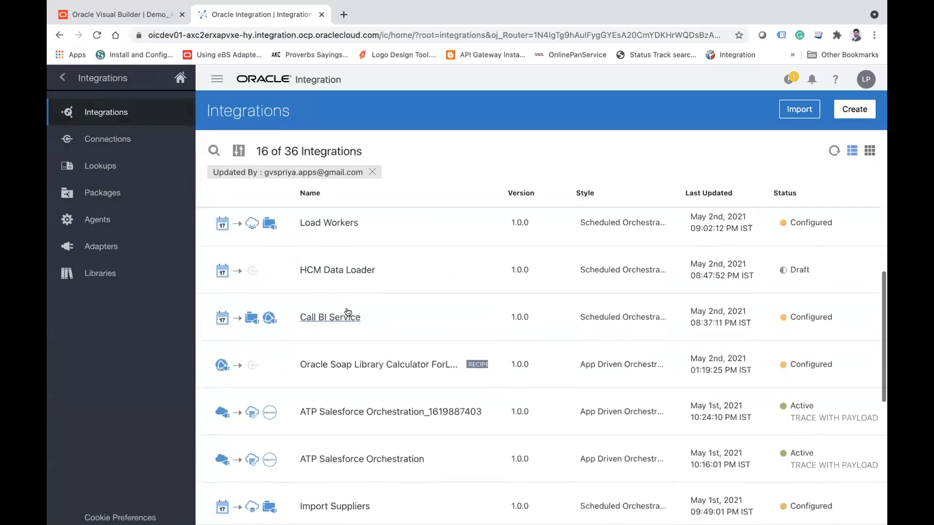
scroll(348, 311, down, 3)
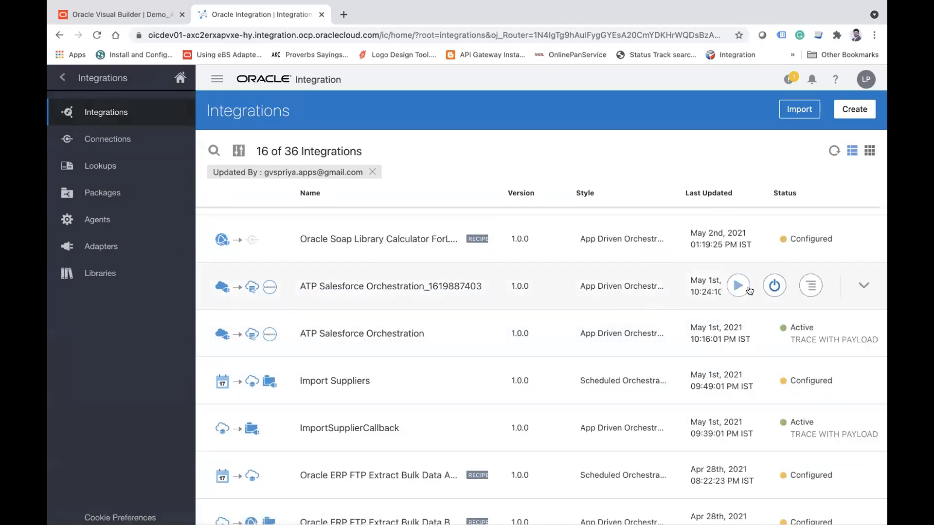
click(394, 287)
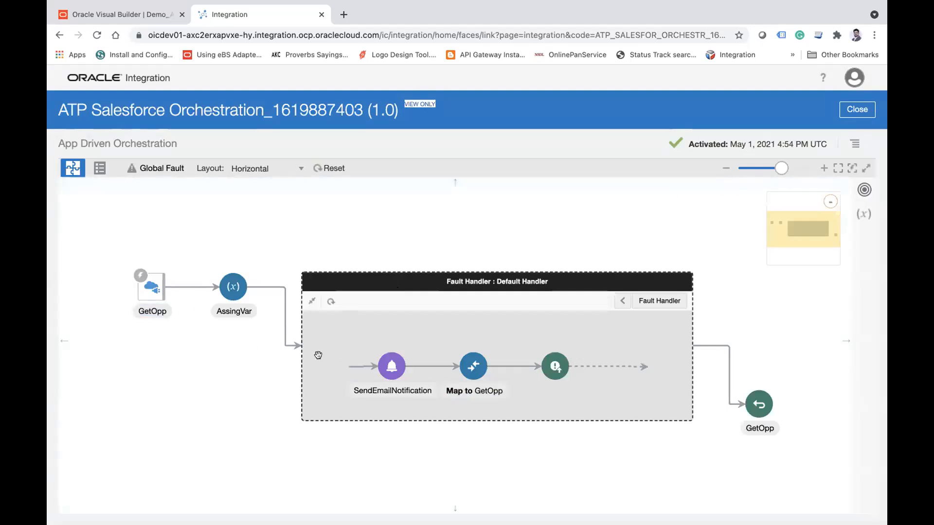
click(621, 301)
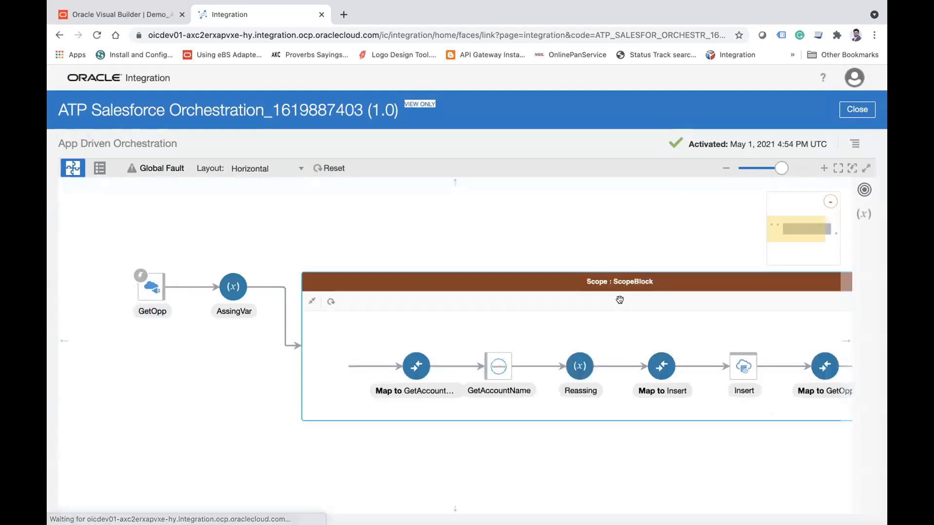
drag(555, 209, 372, 220)
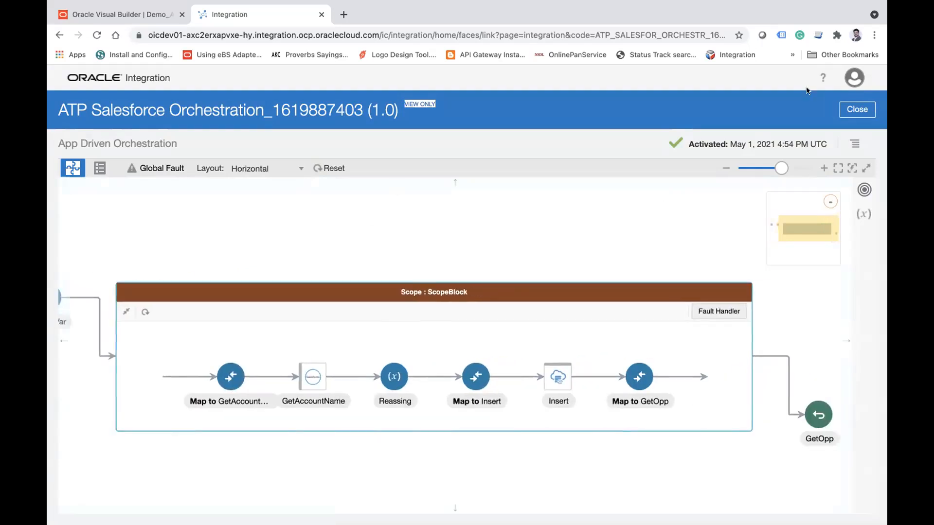
click(861, 108)
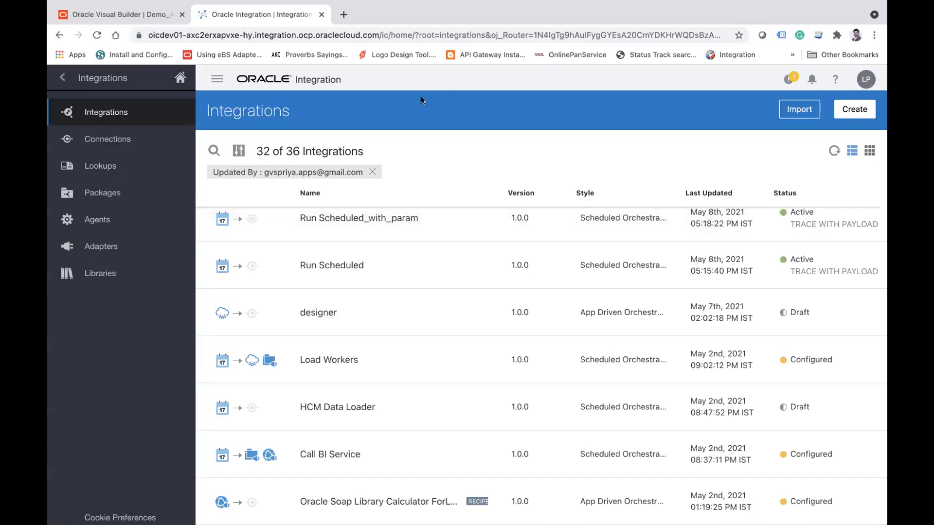
click(144, 13)
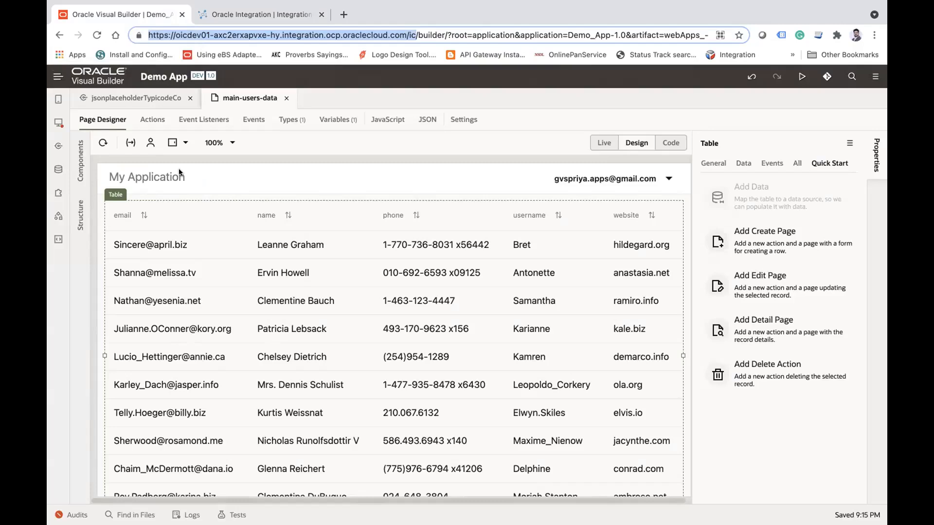
click(241, 13)
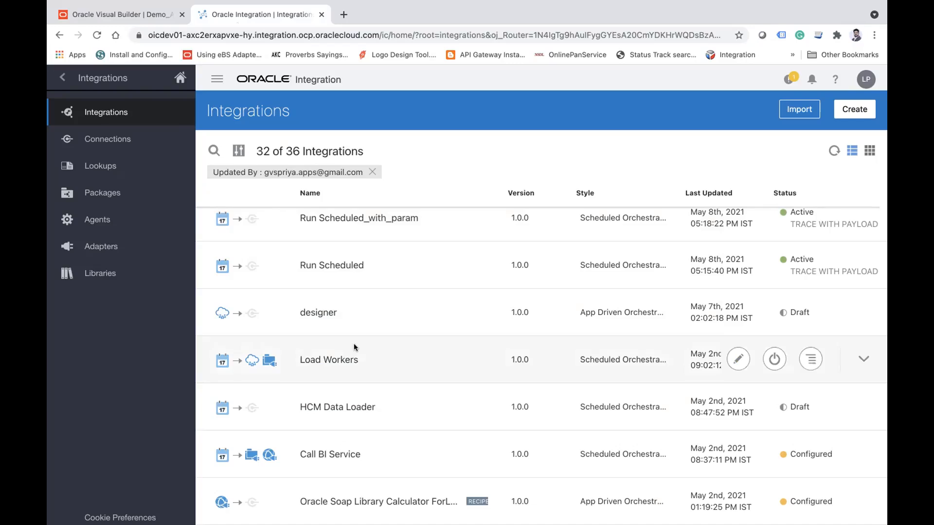
click(117, 15)
click(255, 15)
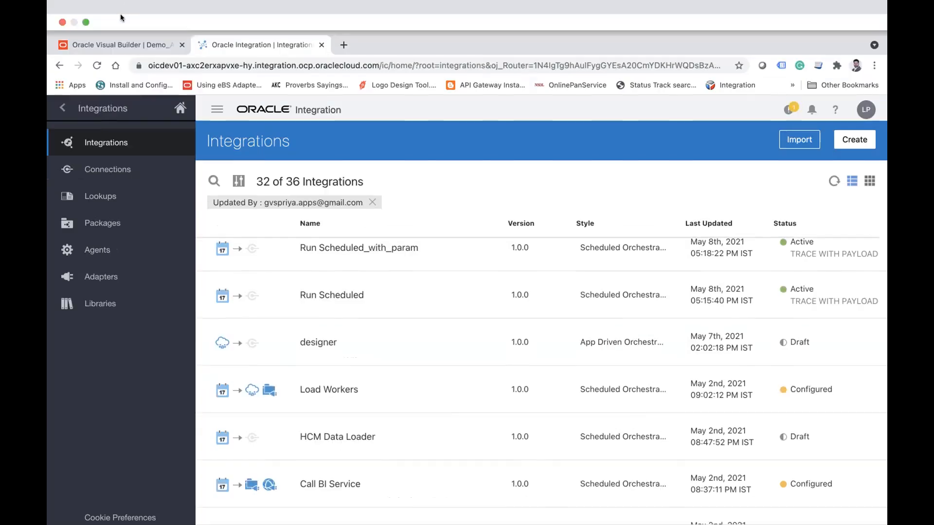
click(107, 47)
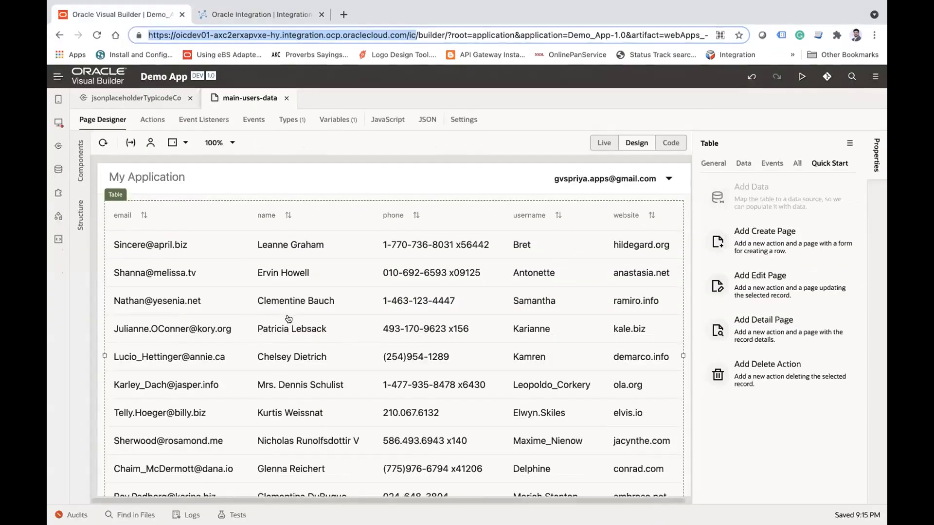
Step: Switch to Oracle Integration and look through the older entries in the integrations list
click(248, 18)
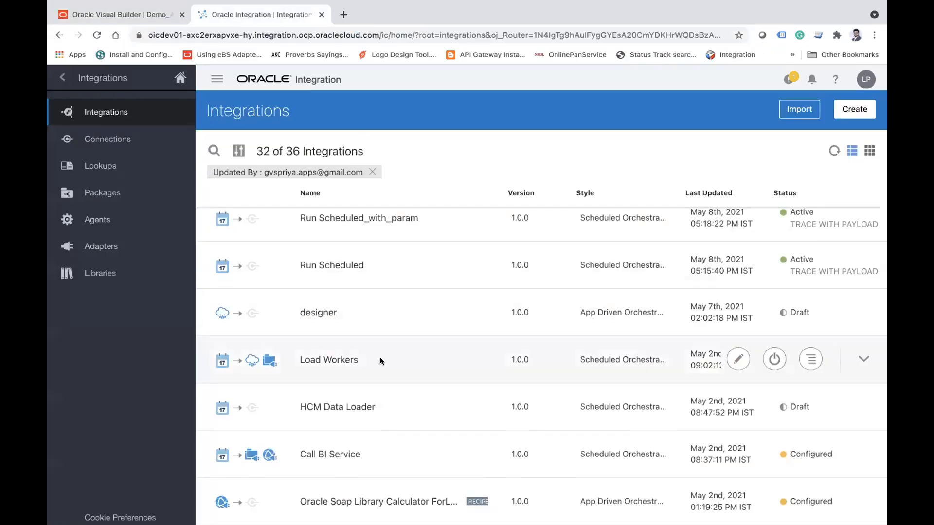
scroll(380, 359, down, 5)
scroll(380, 359, down, 8)
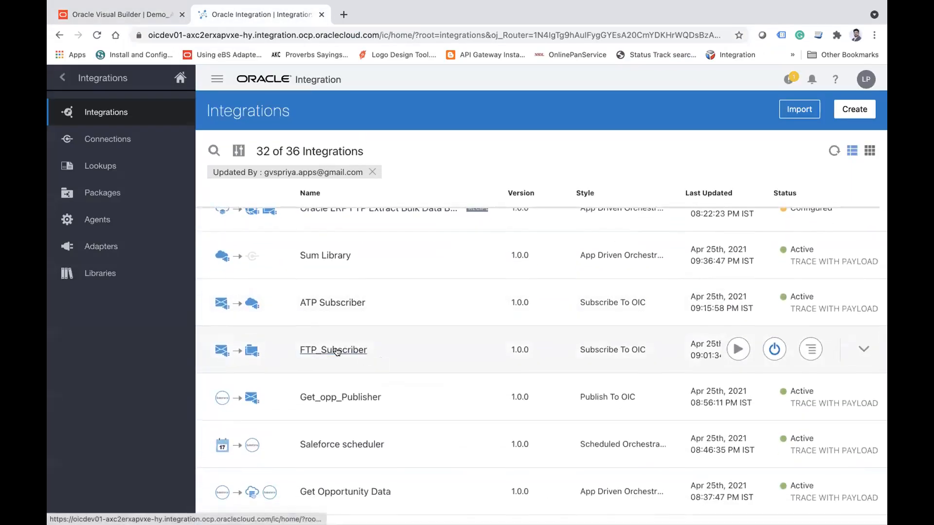
scroll(339, 350, down, 5)
scroll(338, 350, down, 2)
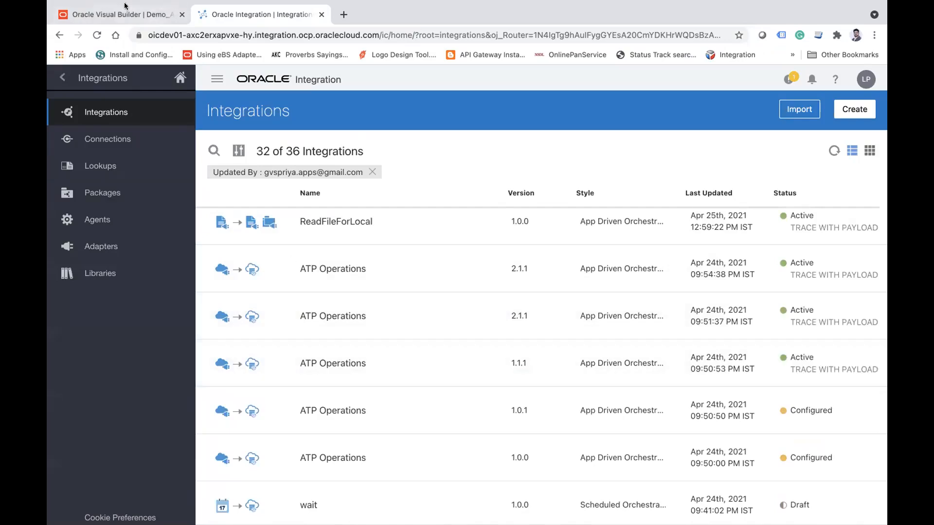
Step: Switch to Visual Builder, examine the service catalog offered for a new service connection, and close it without creating anything
click(108, 11)
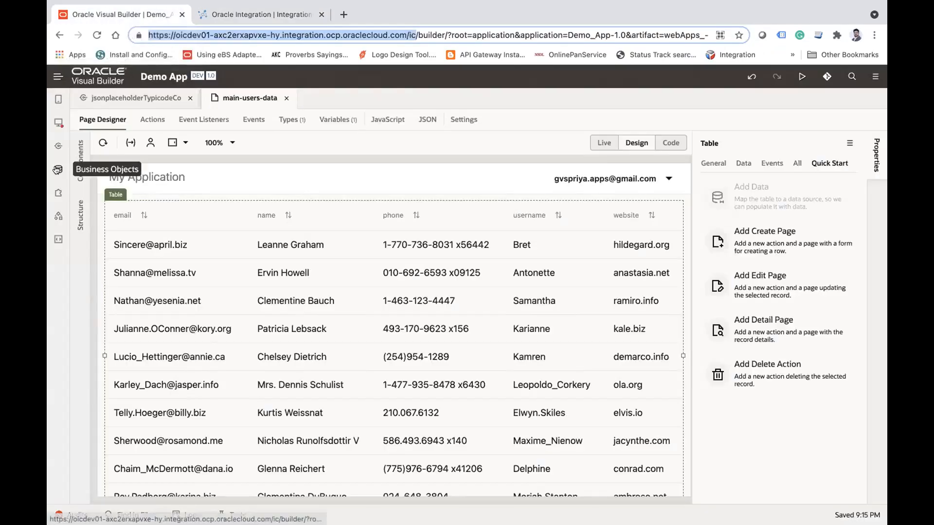
click(57, 146)
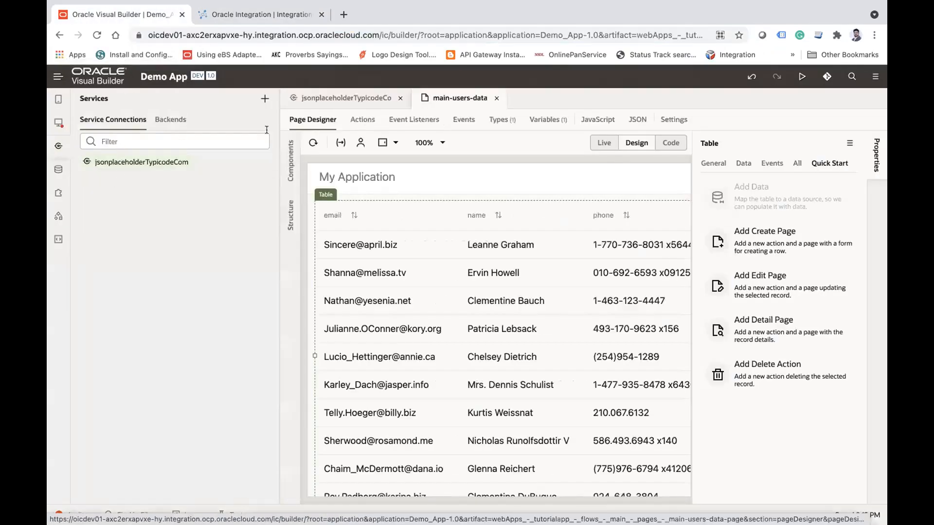
click(264, 100)
click(279, 109)
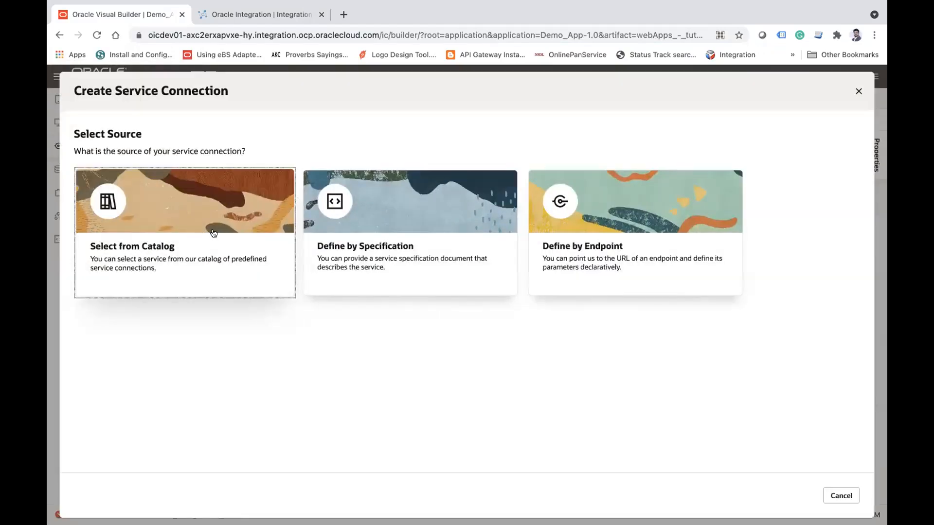
click(213, 234)
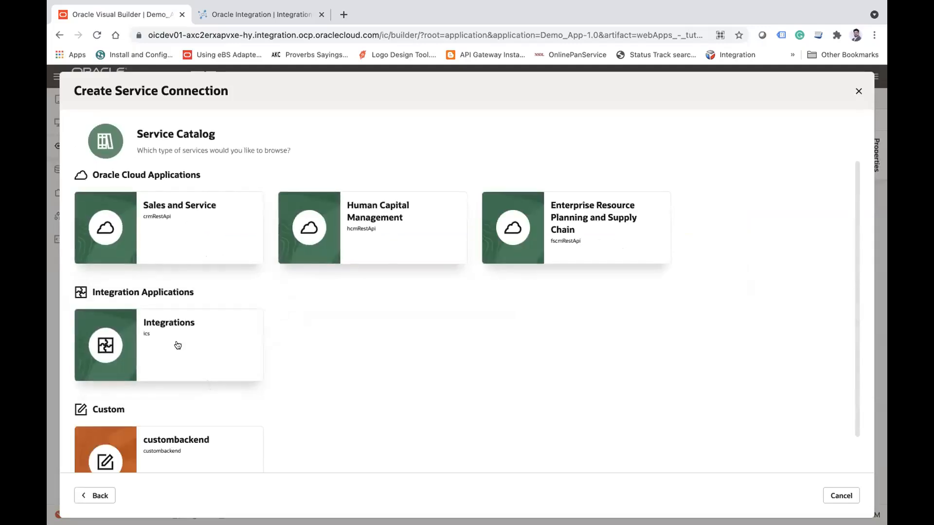
double_click(152, 175)
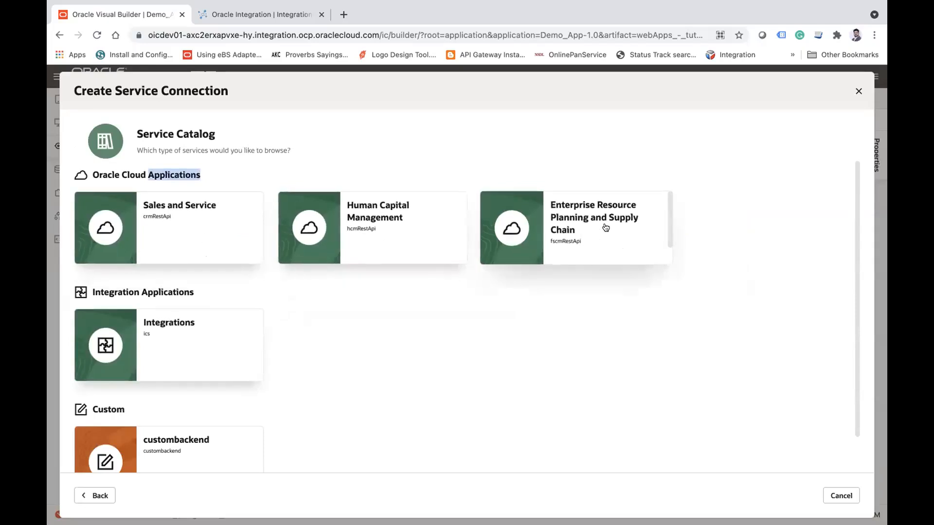
scroll(489, 308, down, 1)
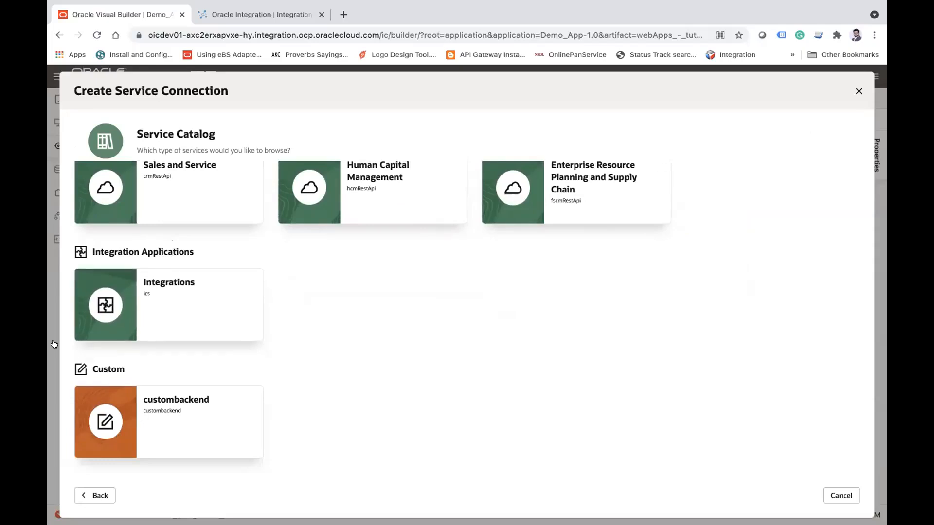
click(858, 92)
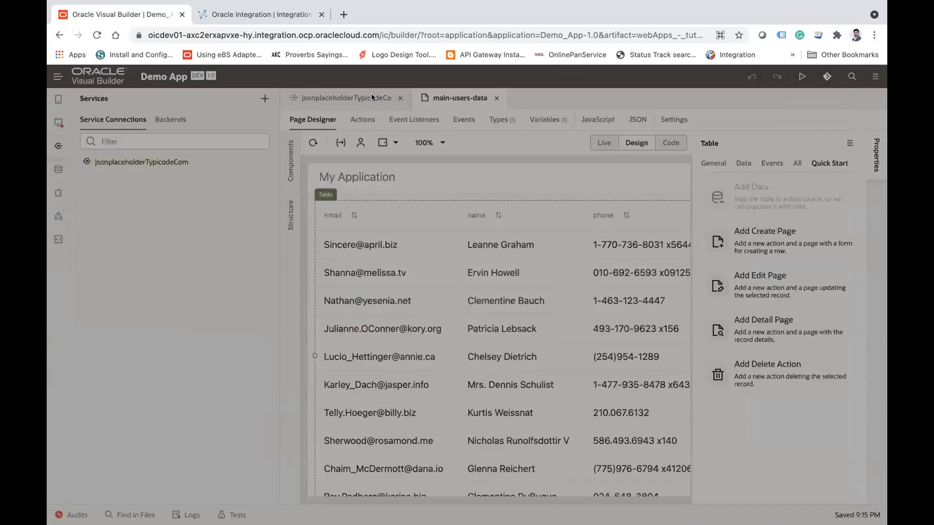
Step: Examine the Integration, Oracle Cloud and Process Applications backends in the tenant's service settings, and reopen the Demo App
click(58, 79)
click(92, 119)
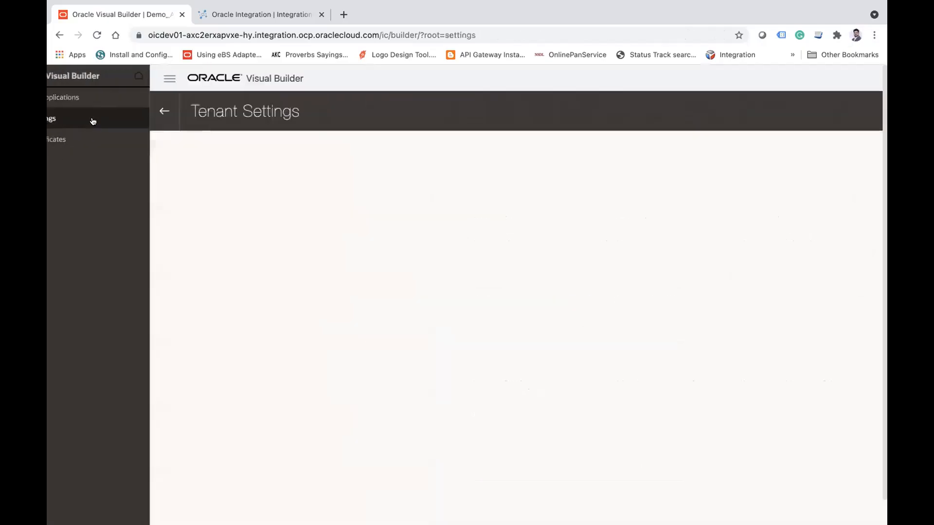
click(110, 141)
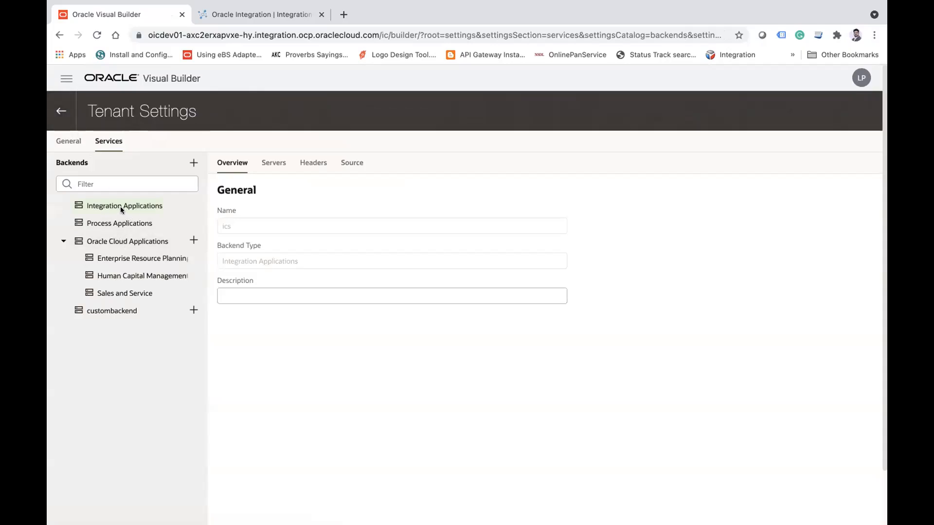
click(111, 240)
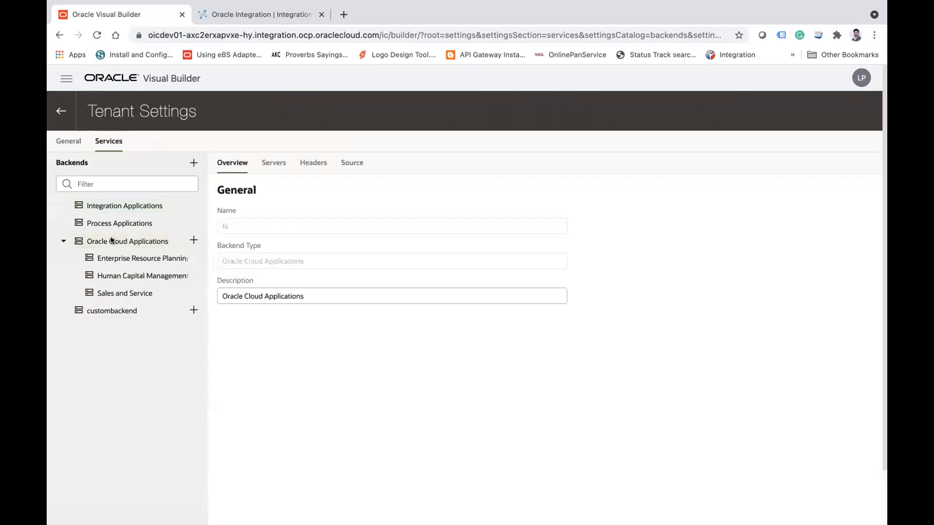
click(117, 223)
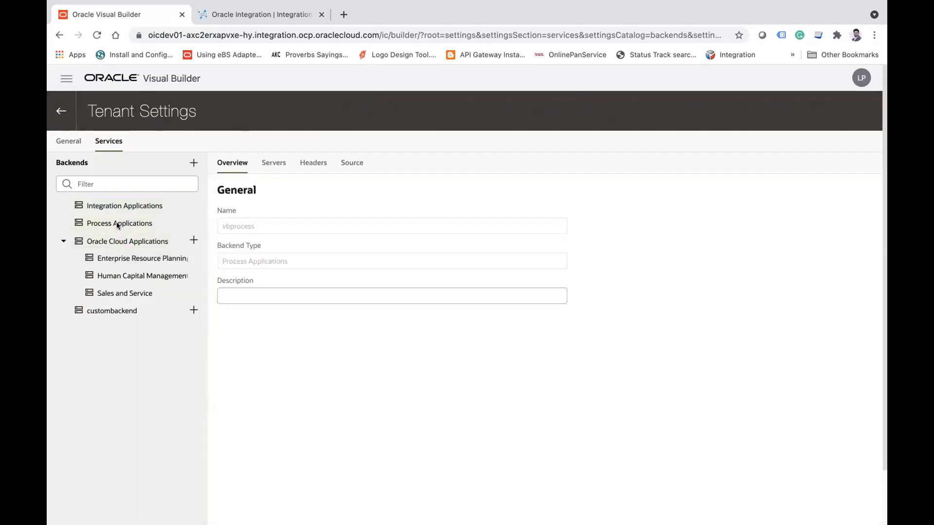
click(61, 111)
click(101, 203)
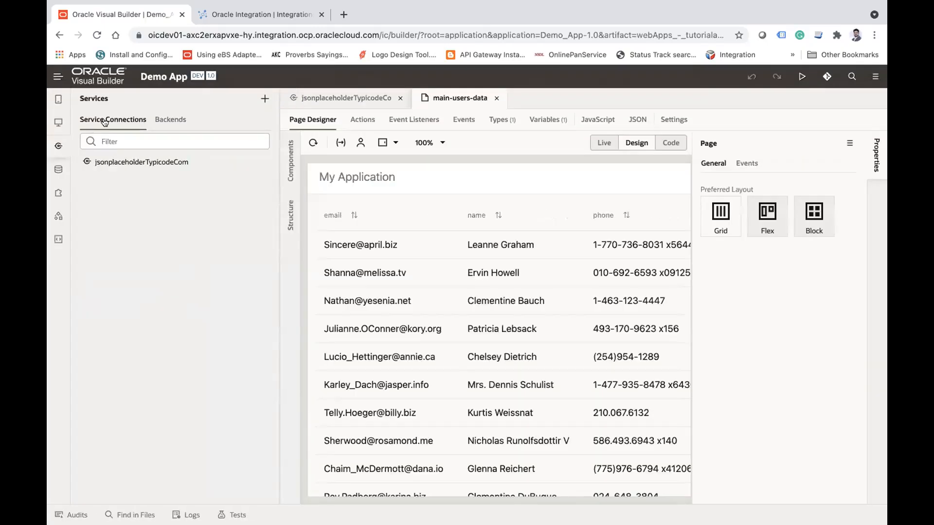
Step: Start a new service connection from the catalog with Integrations (ics) as the service type
click(265, 98)
click(299, 113)
click(203, 204)
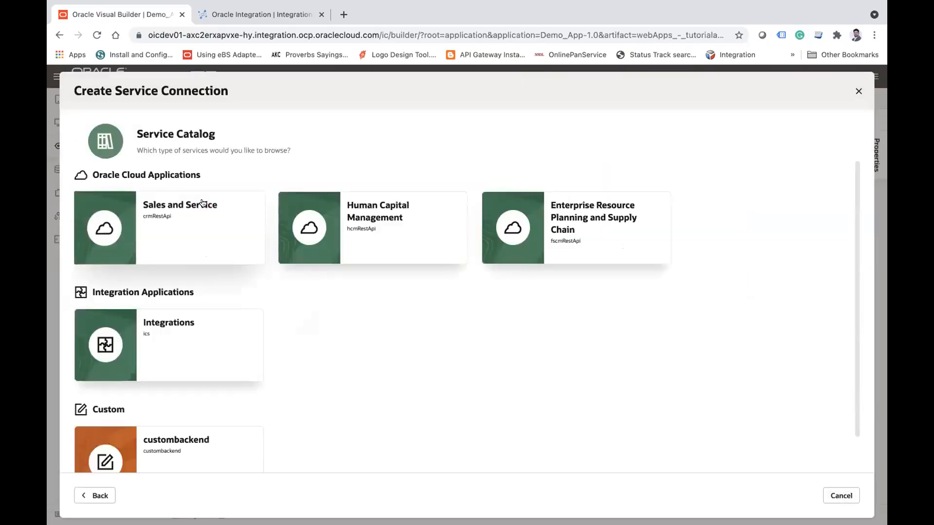
click(171, 337)
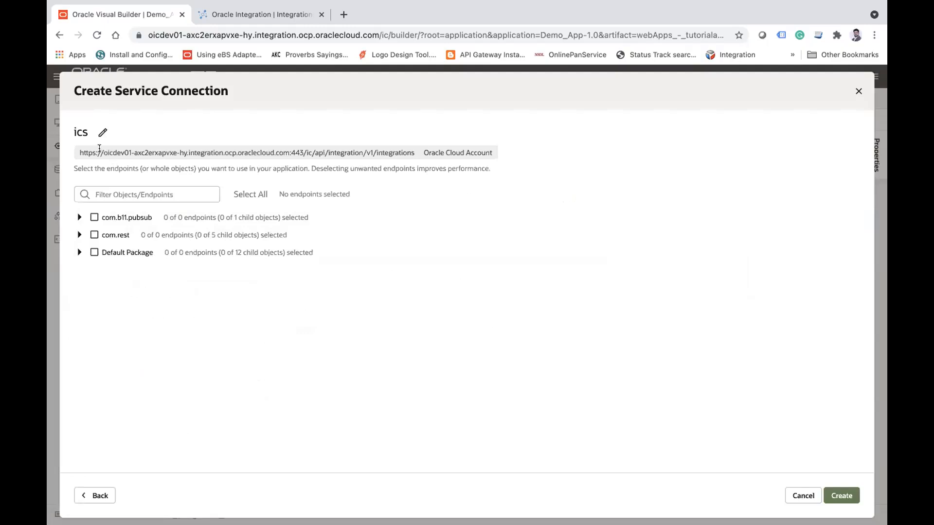
Step: Compare the instance name in the ics connection's URL with the address of the Oracle Integration page
drag(103, 152, 131, 153)
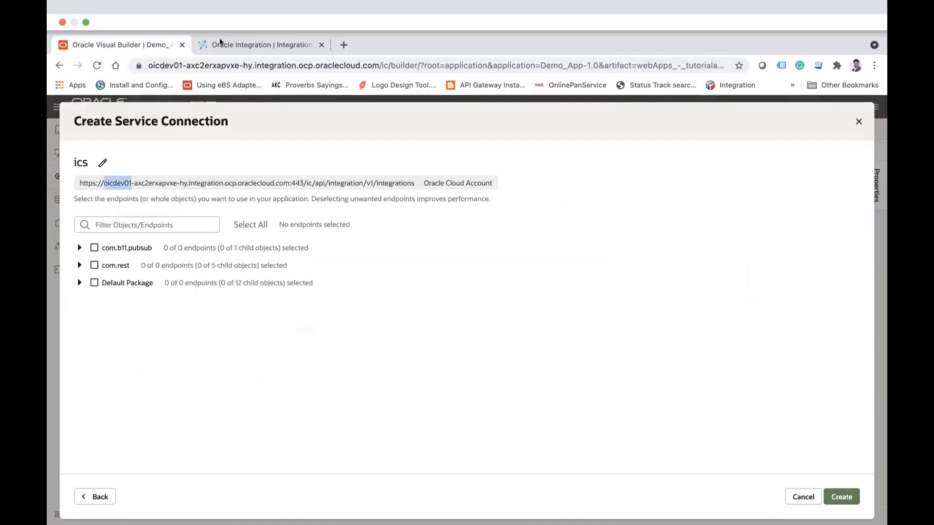
click(220, 43)
double_click(176, 66)
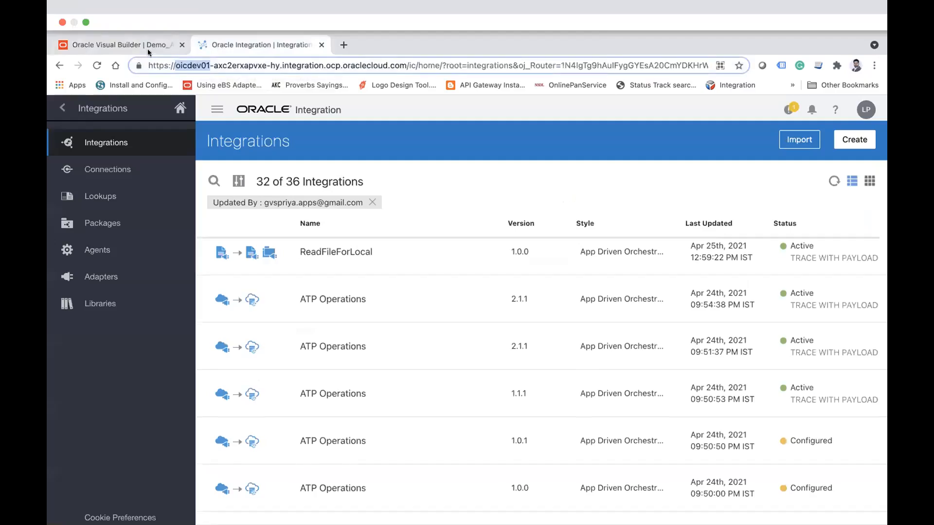
click(141, 43)
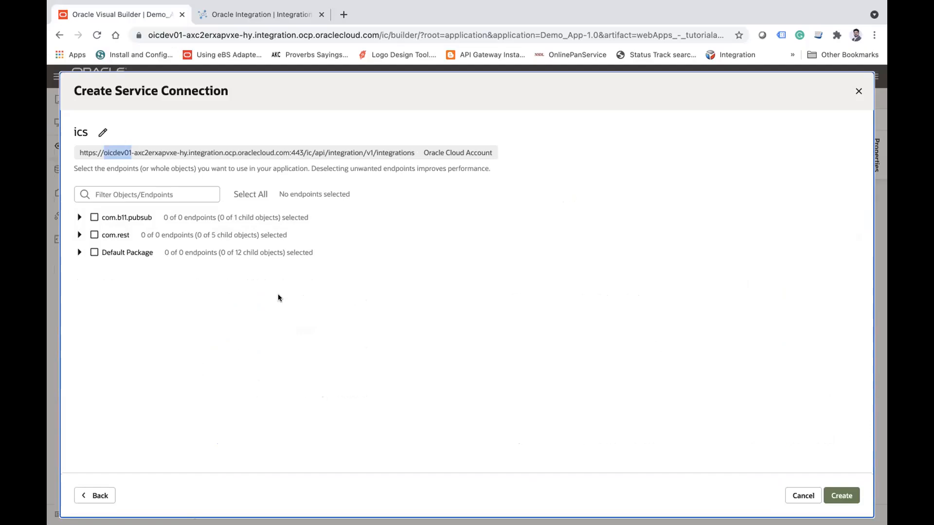
Step: Select all endpoints of ATP_OPERATIONS|01.01.0001 in the Default Package and create the ics service connection
click(79, 252)
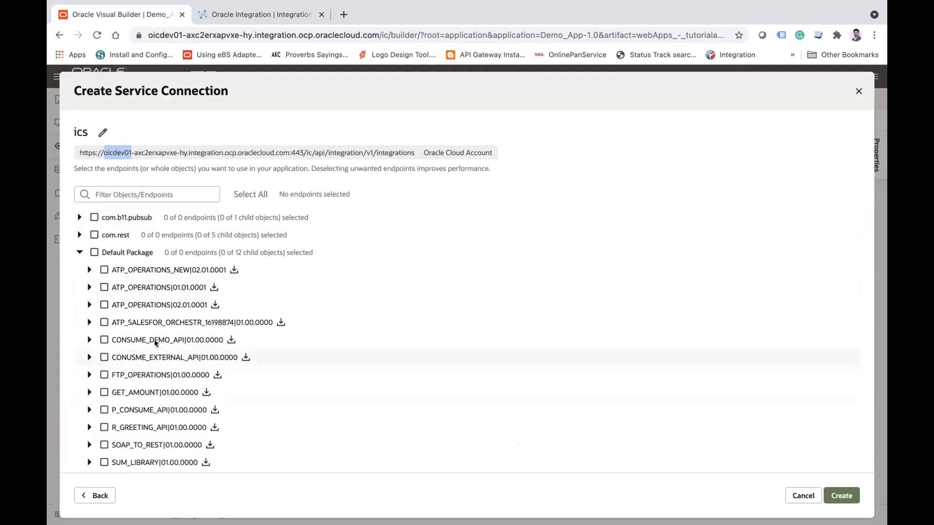
click(90, 287)
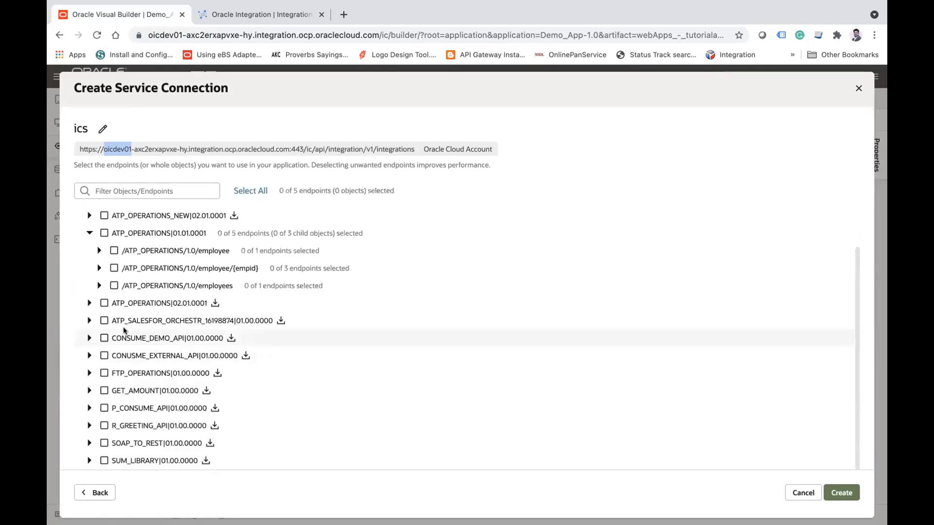
click(104, 233)
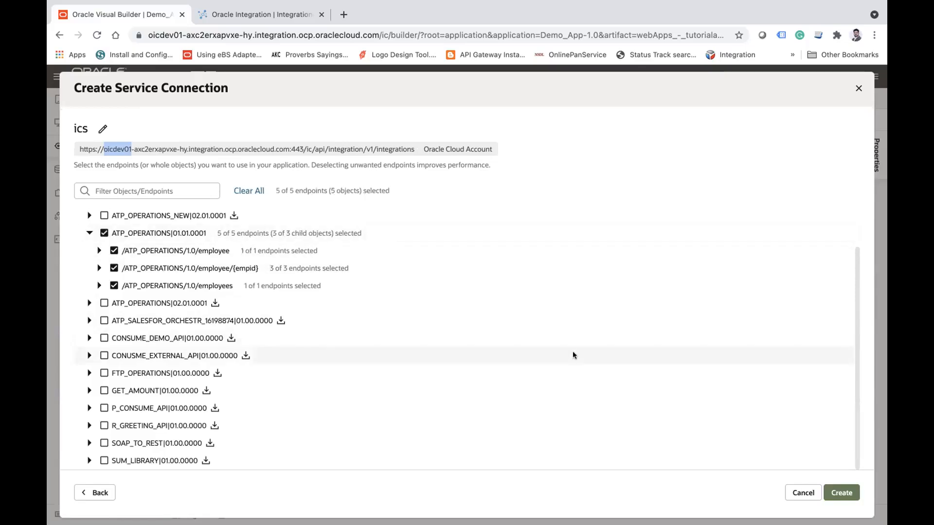
click(851, 490)
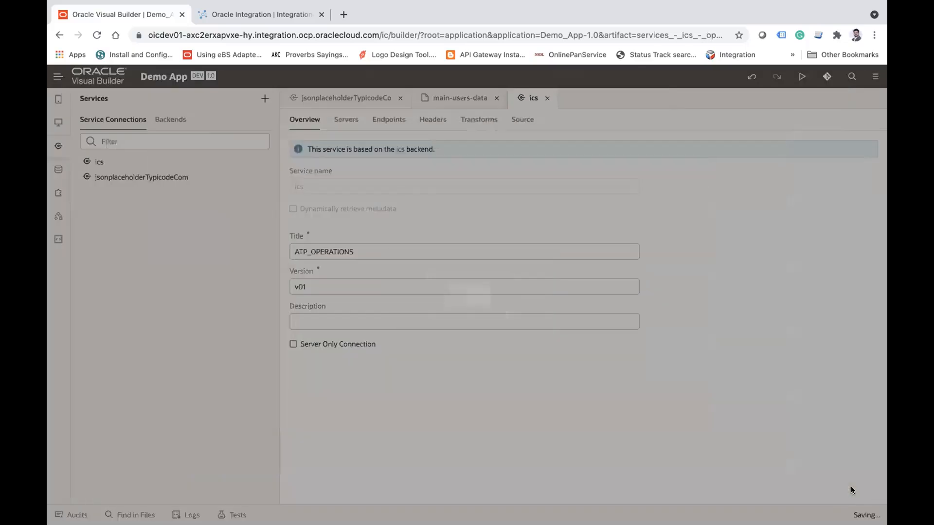
Step: Examine the ics connection's servers and the endpoints listed under ATP_OPERATIONS|01.01.0001
click(340, 119)
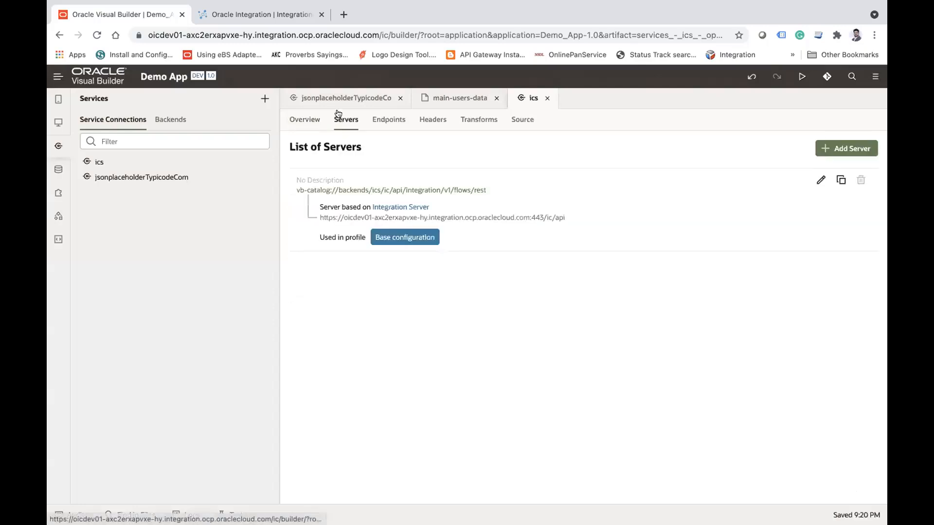
click(384, 120)
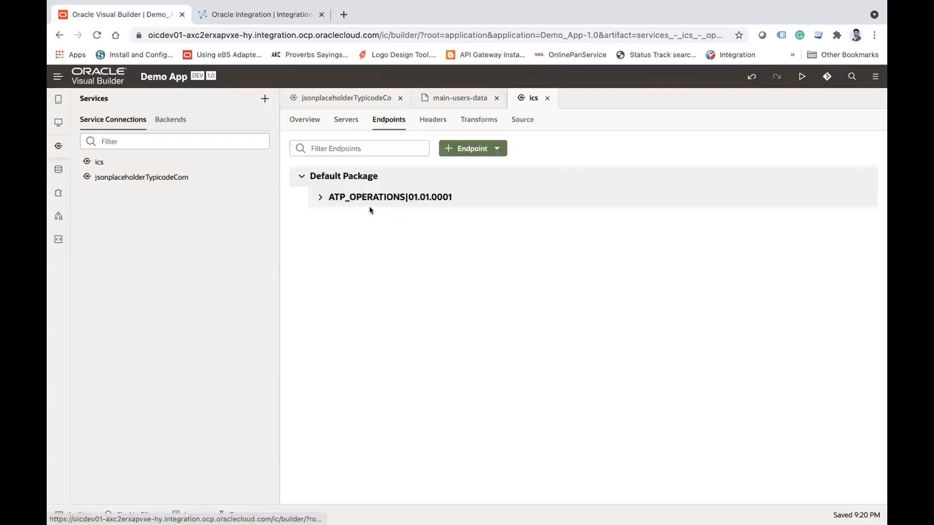
click(319, 197)
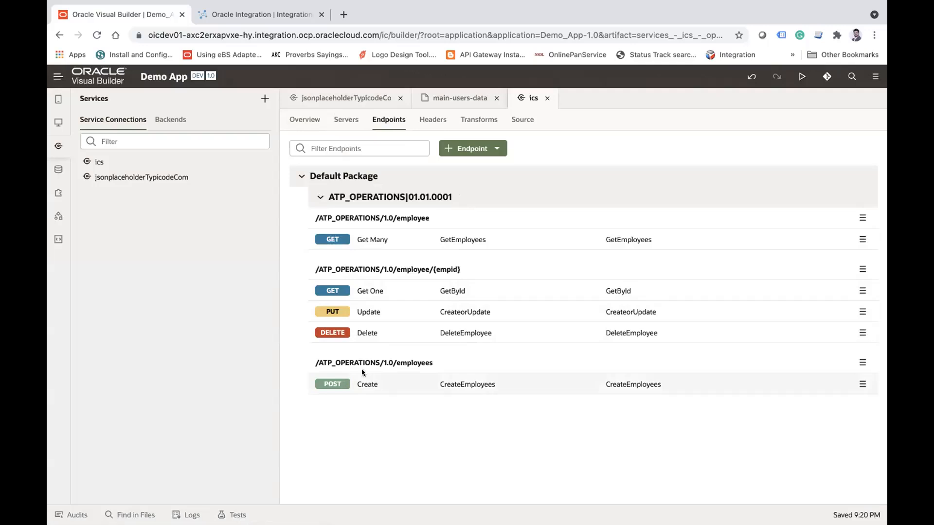
Step: Create a page with the ID main-fetch-emloyee-data in the main flow of tutorialapp
click(58, 122)
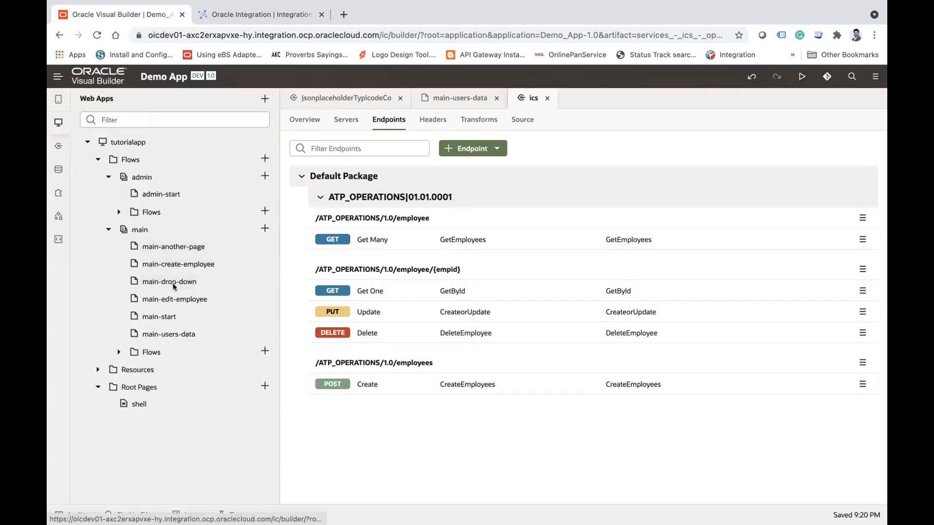
click(264, 228)
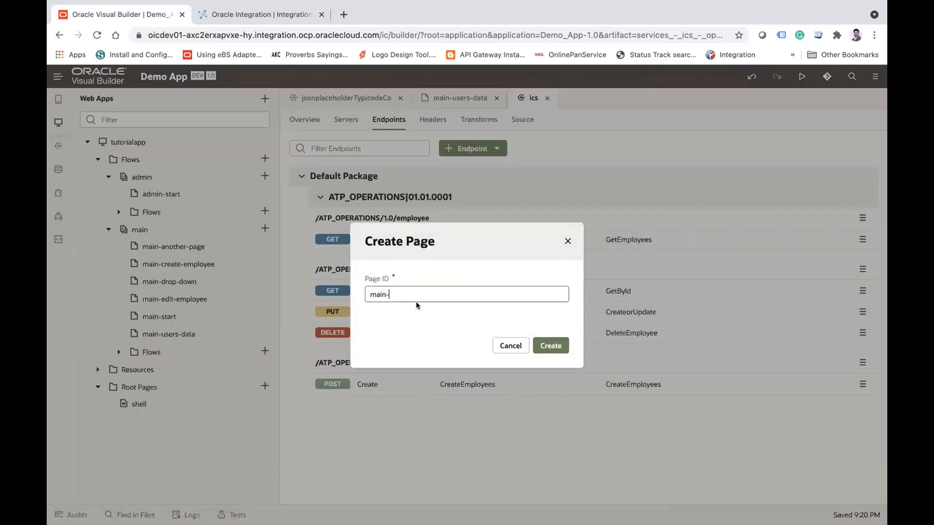
text(fetch-emp)
key(BackSpace)
text(loyee-data)
click(558, 346)
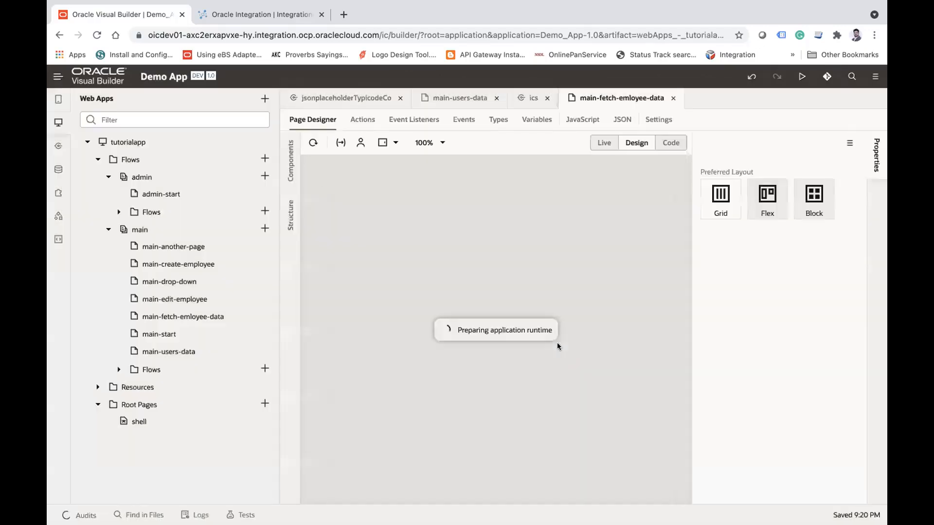
Step: Find the Table component and place it on the empty main-fetch-emloyee-data page
click(57, 123)
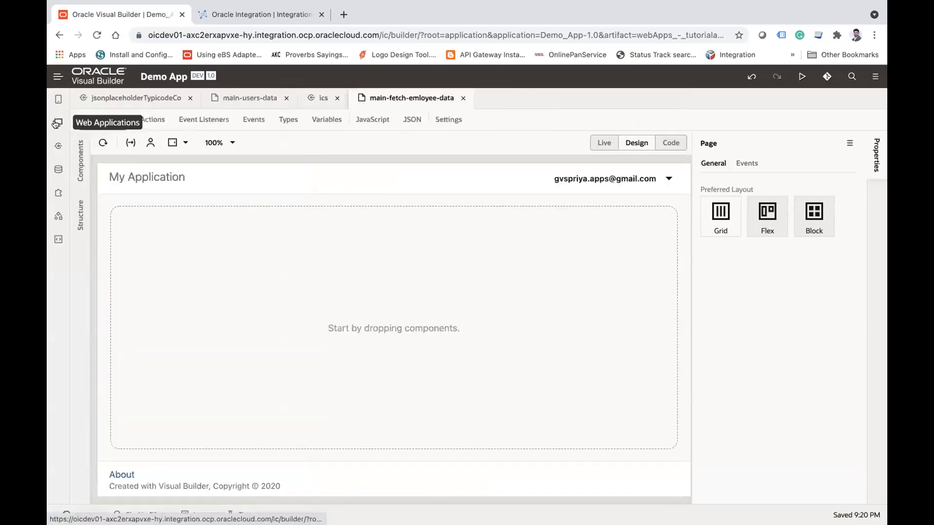
click(79, 158)
click(144, 138)
text(tabl)
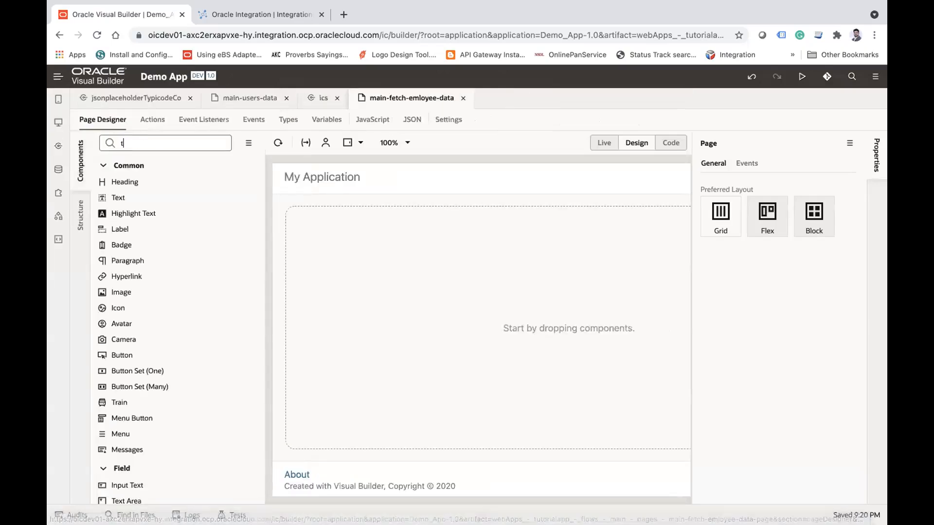
drag(153, 176, 322, 281)
Step: Look through the data sources offered for the table without choosing one, and review the service connections and the main-users-data page
click(751, 206)
scroll(305, 371, down, 3)
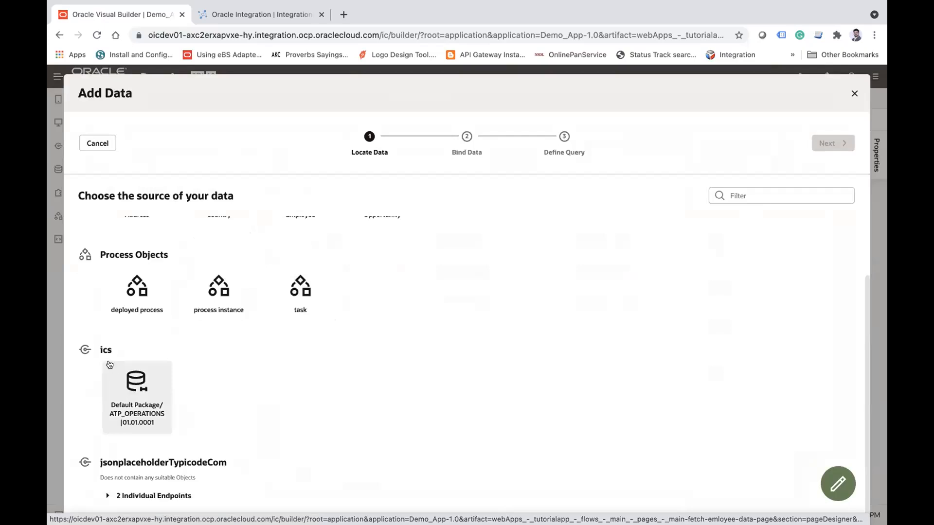
click(853, 93)
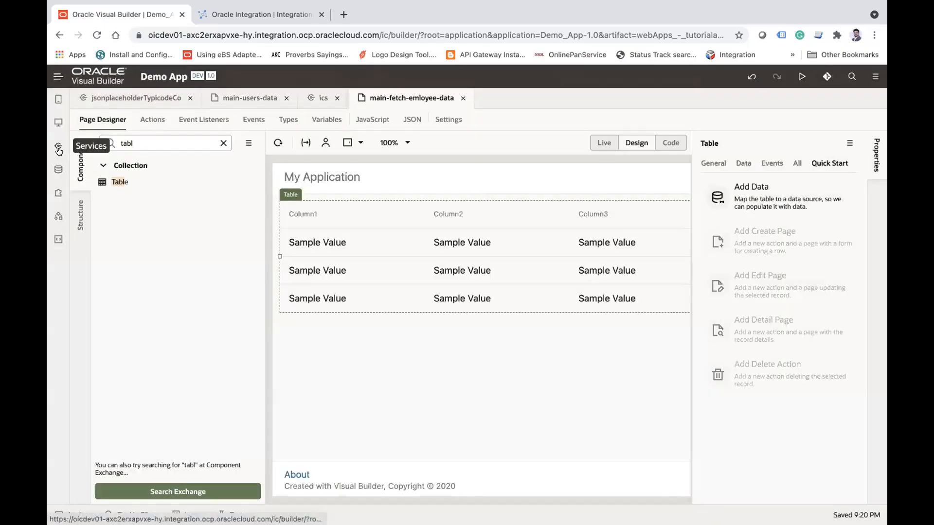
click(58, 146)
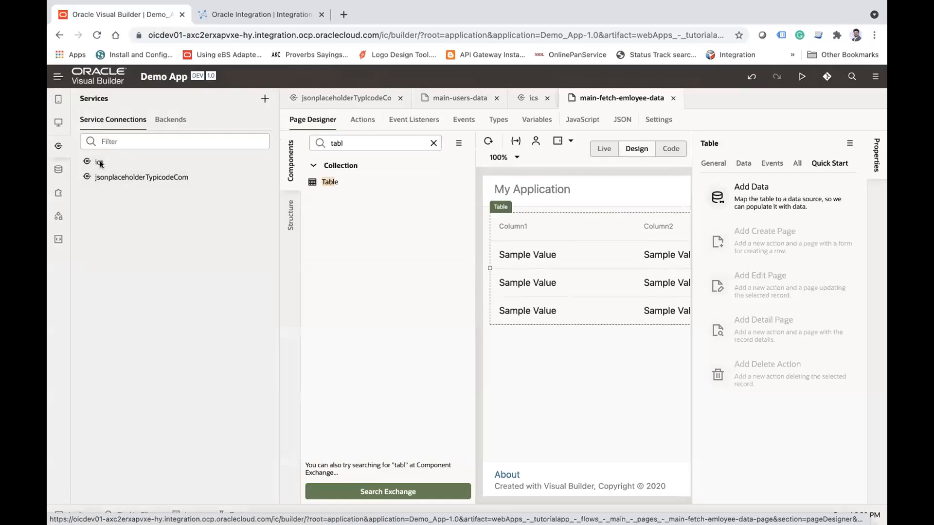
click(445, 98)
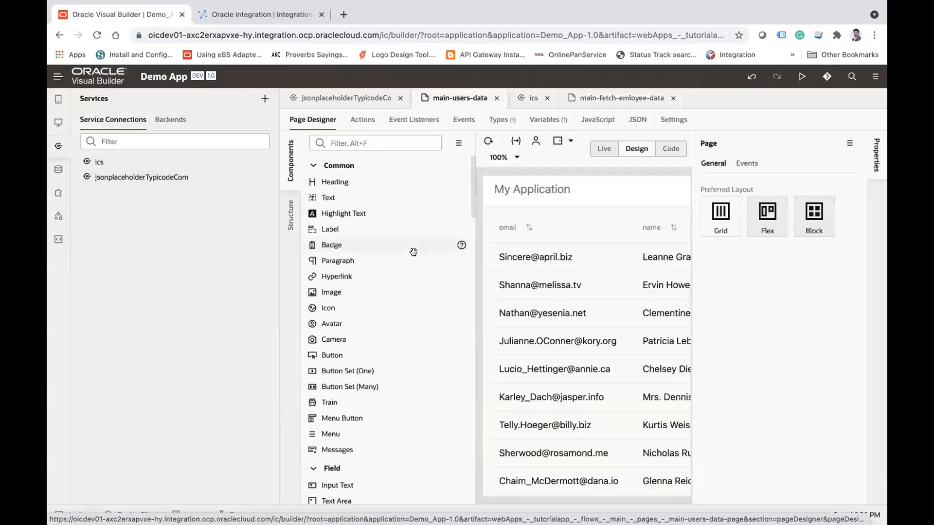
click(596, 100)
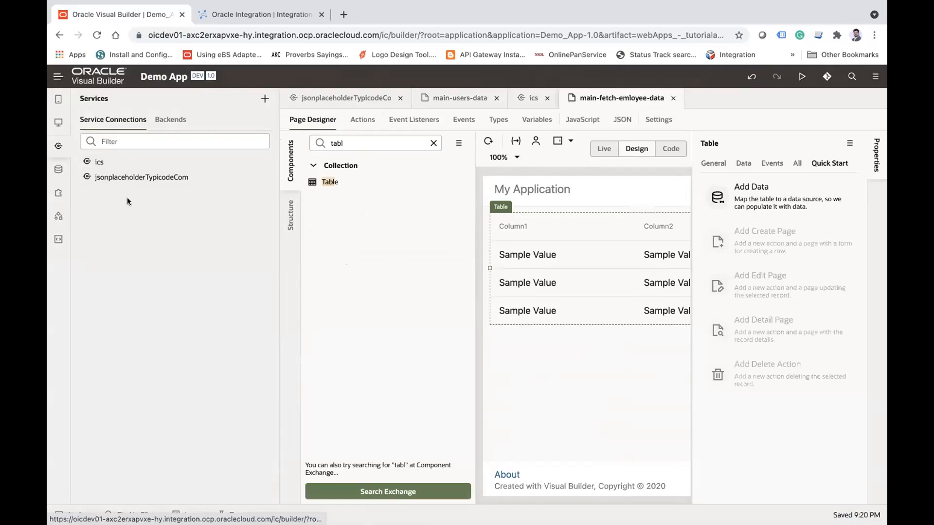
click(58, 147)
Step: Bind the table to the ics ATP_OPERATIONS|01.01.0001 object with all item fields as columns and Id as the primary key
click(751, 200)
click(137, 459)
click(841, 145)
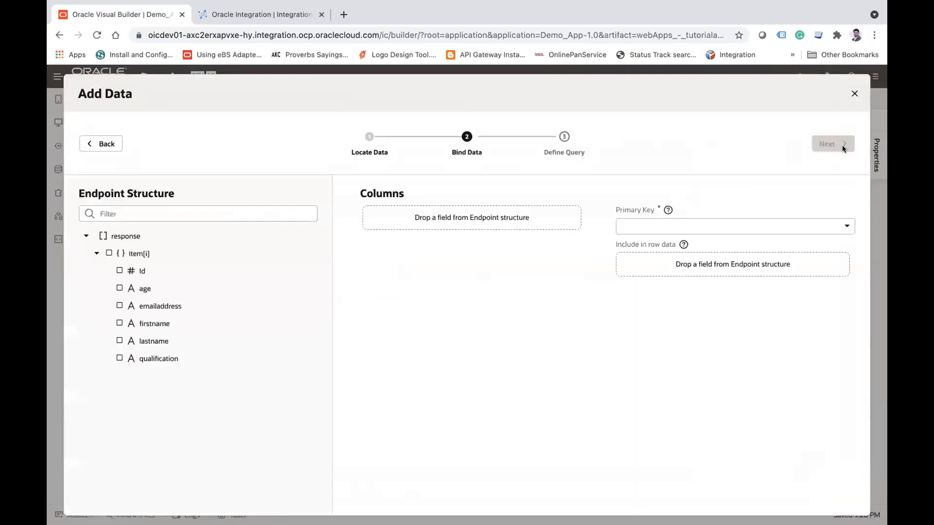
click(109, 253)
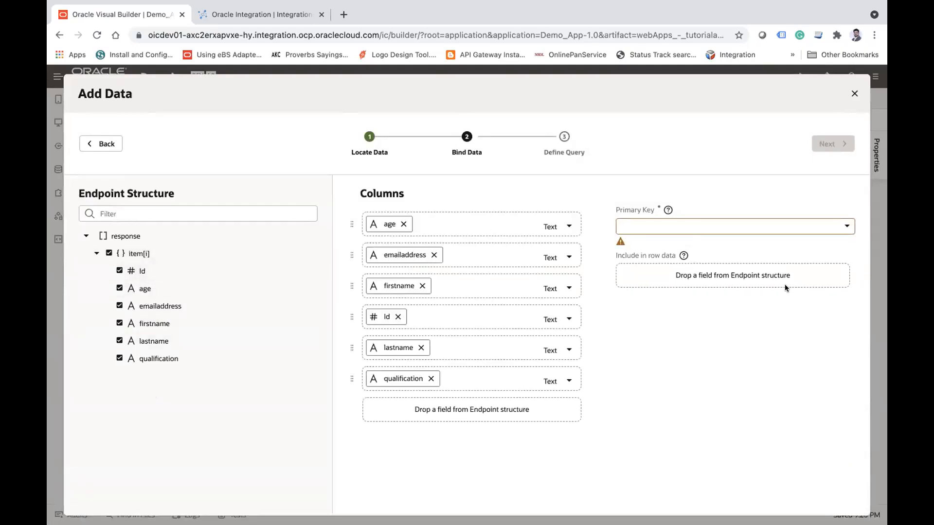
click(788, 226)
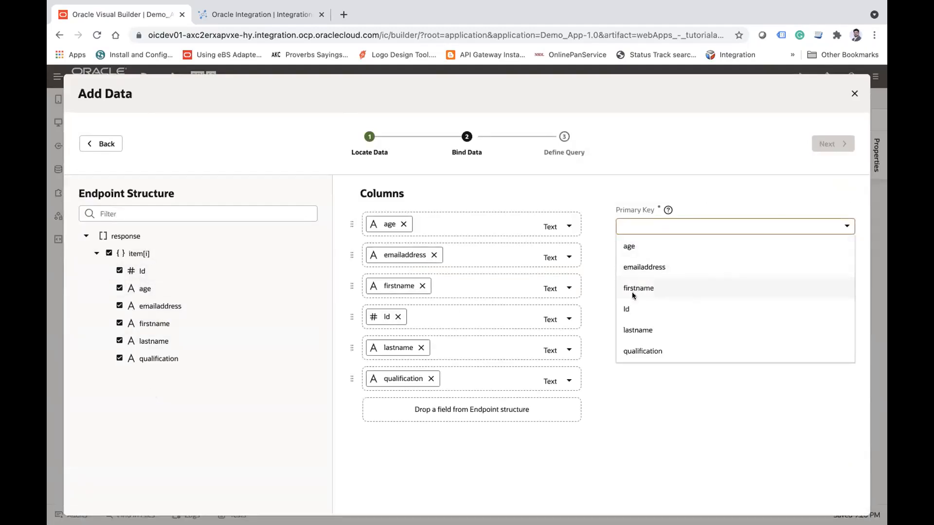
click(628, 307)
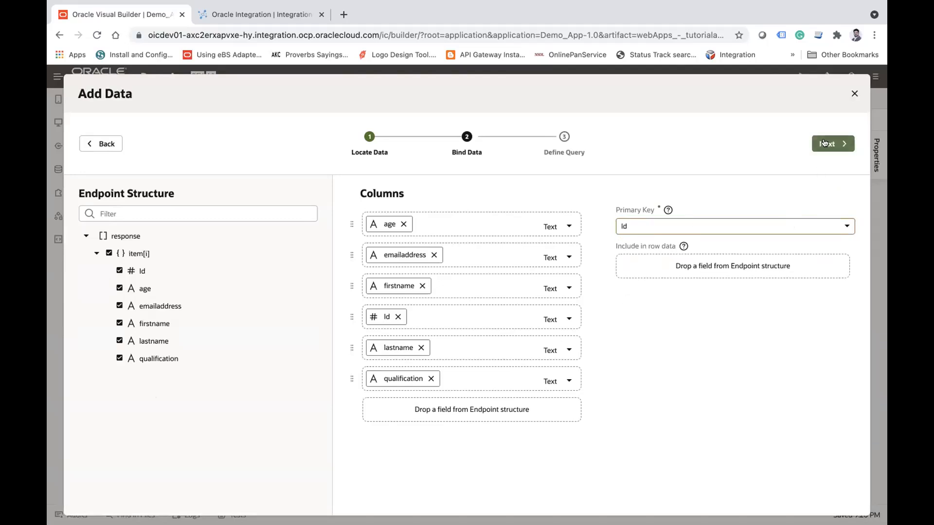
click(824, 143)
click(832, 144)
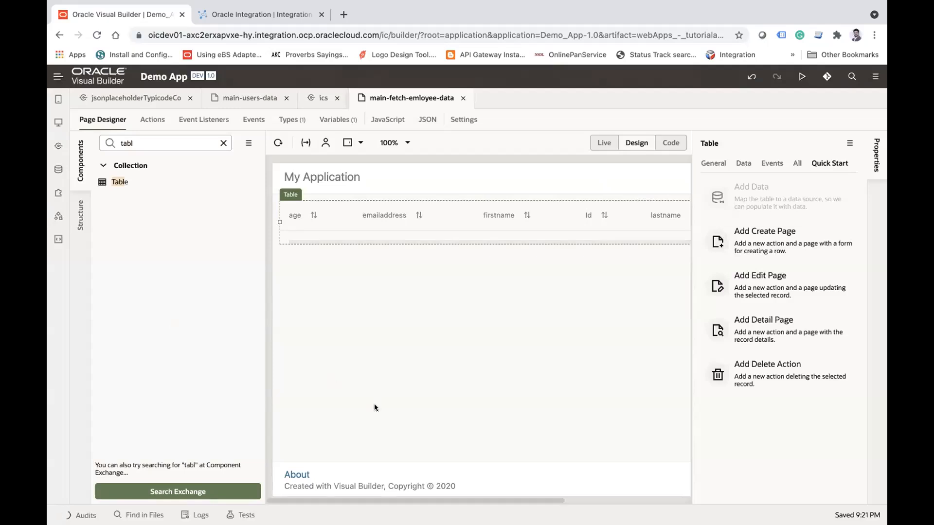
Step: Reload the page in the designer and check the ATP Operations entries in Oracle Integration before returning to Visual Builder
click(58, 122)
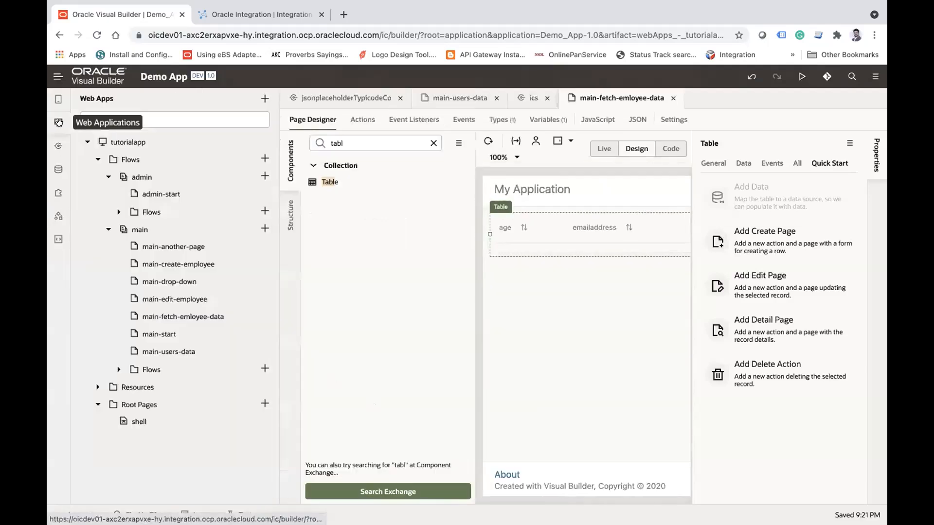
click(59, 123)
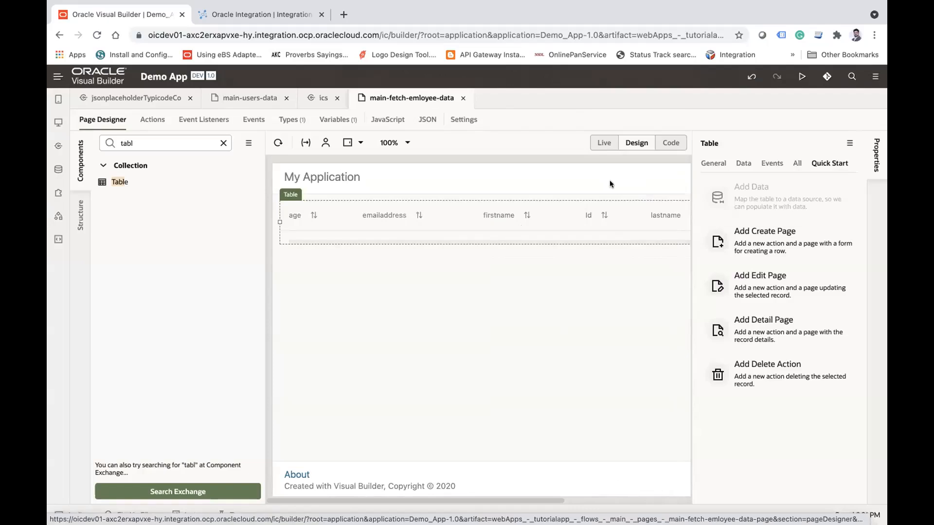
click(277, 142)
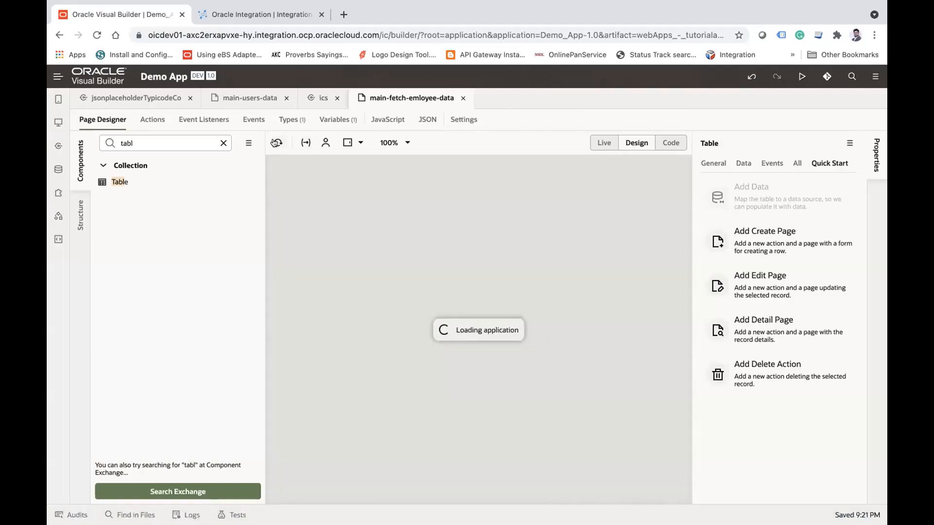
click(264, 17)
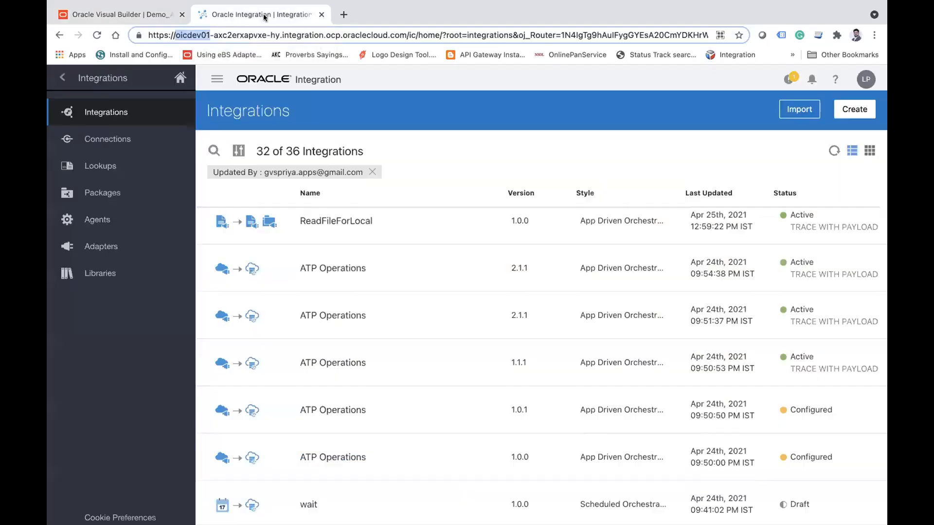
click(121, 17)
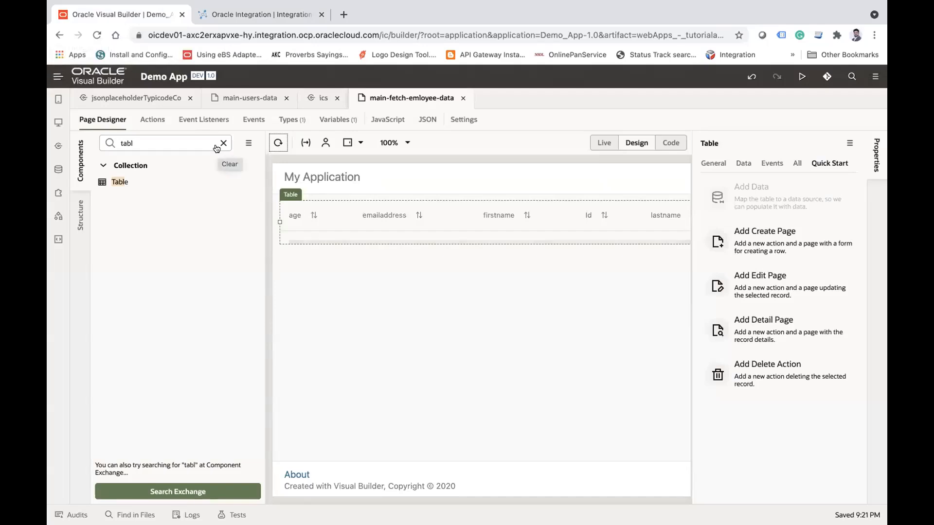
Step: Open cloud.oracle.com in a new browser tab and sign in through the oracleidentitycloudservice identity provider
click(344, 15)
text(clou)
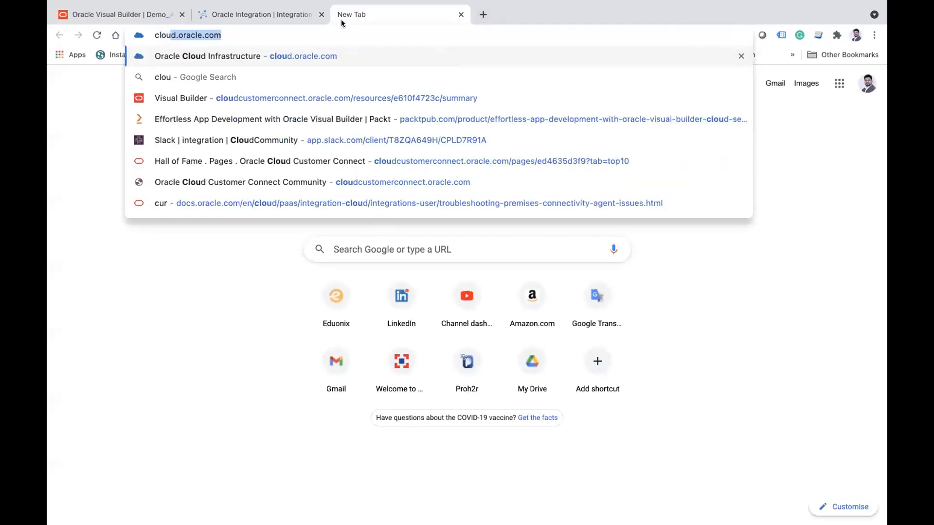
key(Return)
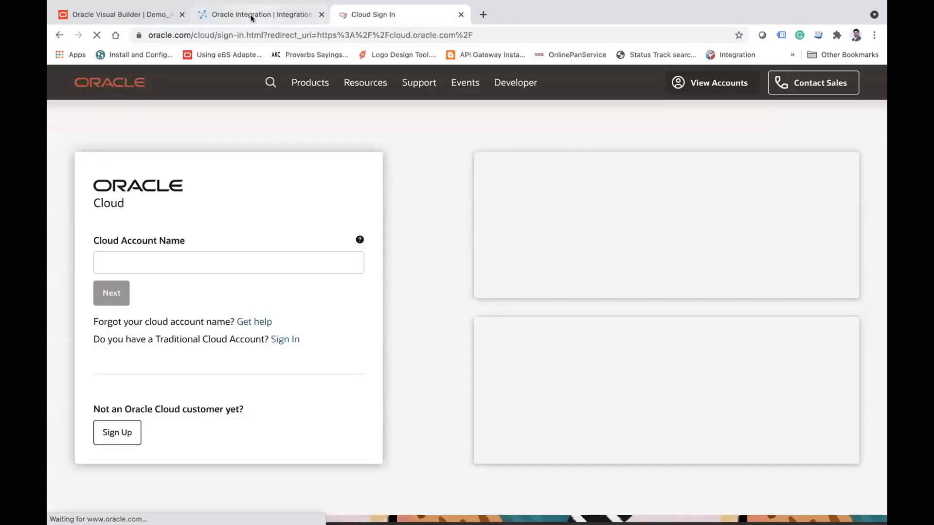
click(255, 15)
mouse_move(524, 20)
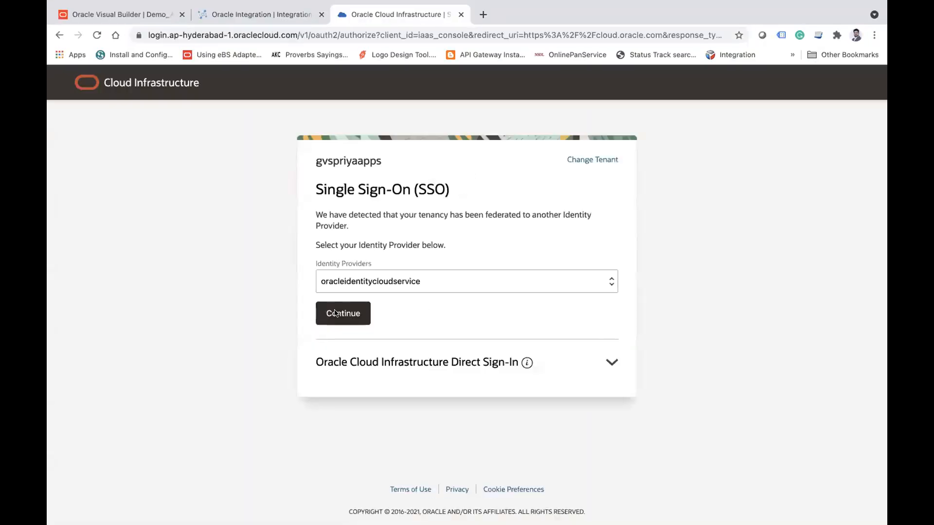
click(335, 312)
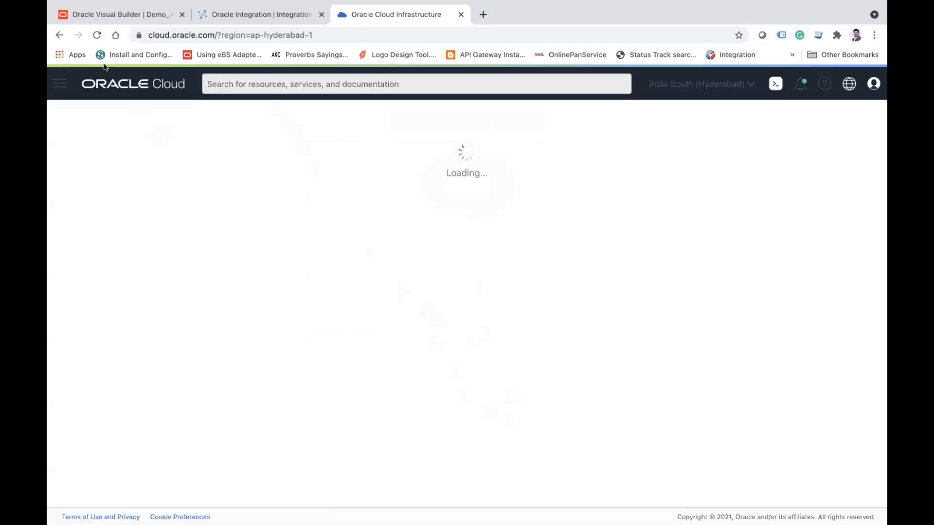
Step: Go to the Autonomous Database overview and open the list of Transaction Processing databases on shared infrastructure
click(59, 84)
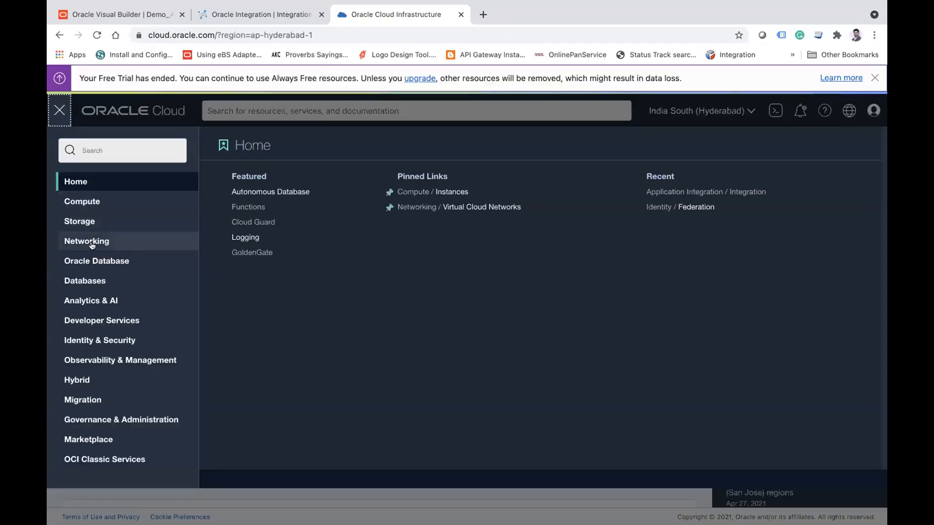
click(86, 281)
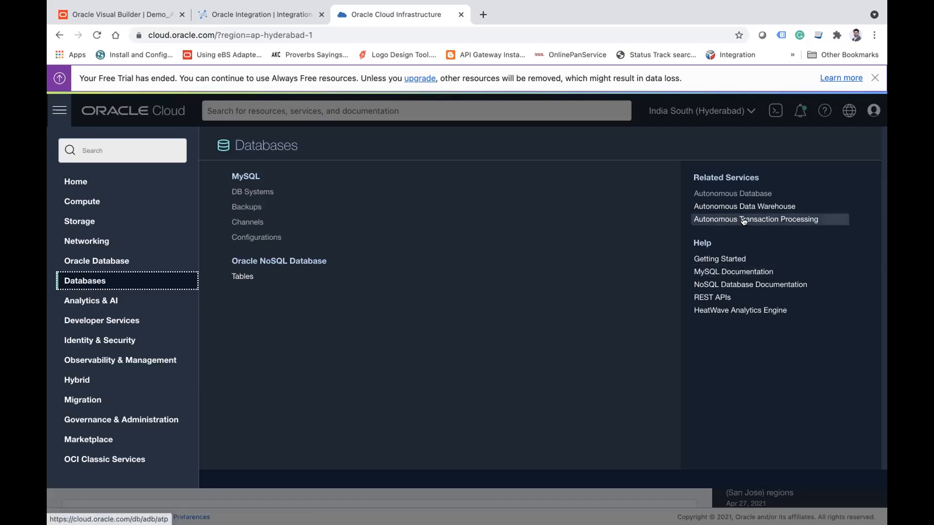
click(732, 194)
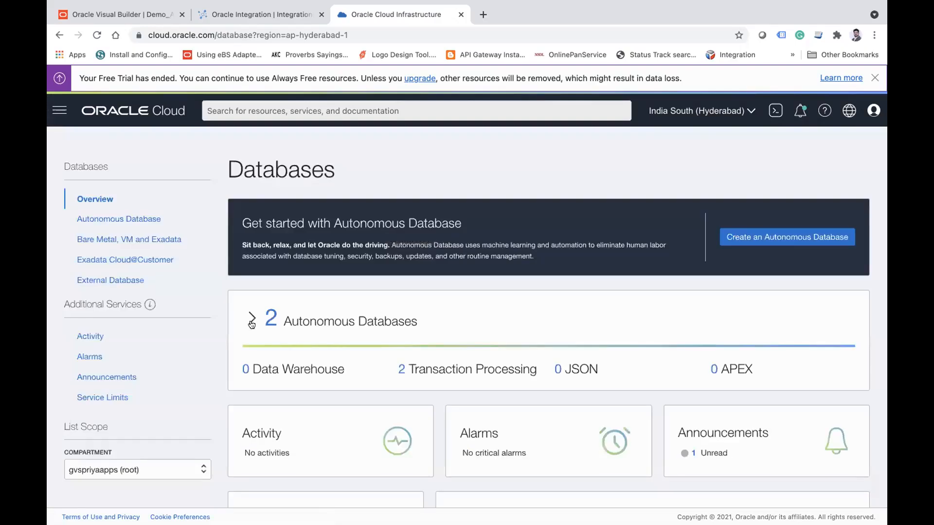
click(252, 320)
scroll(404, 335, down, 3)
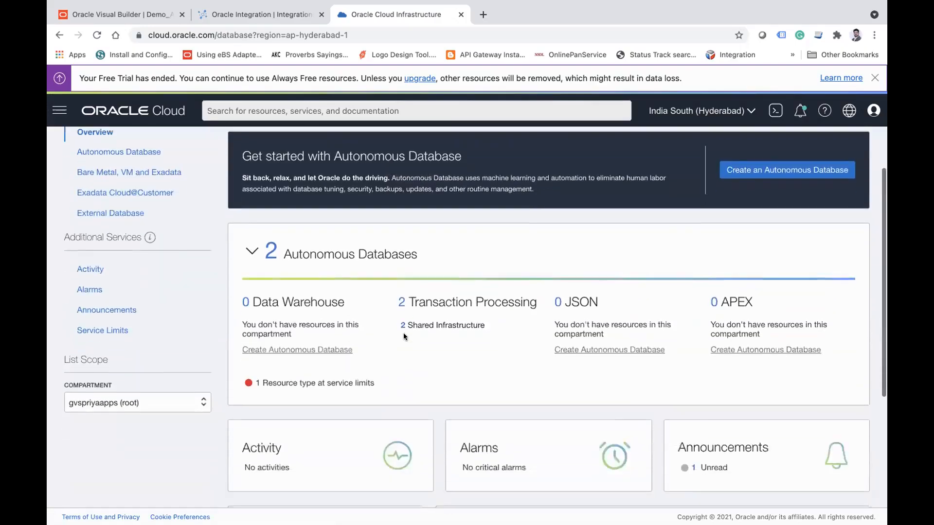
scroll(404, 336, up, 3)
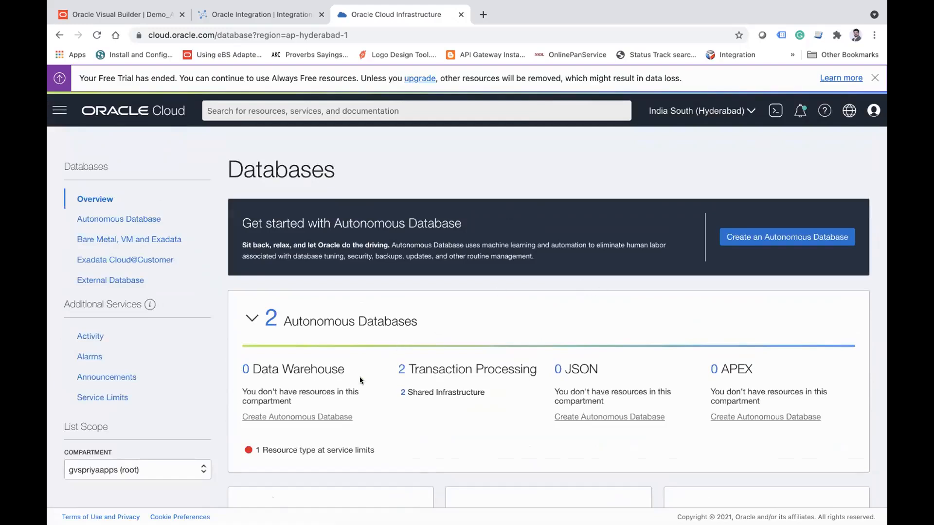
scroll(463, 323, down, 1)
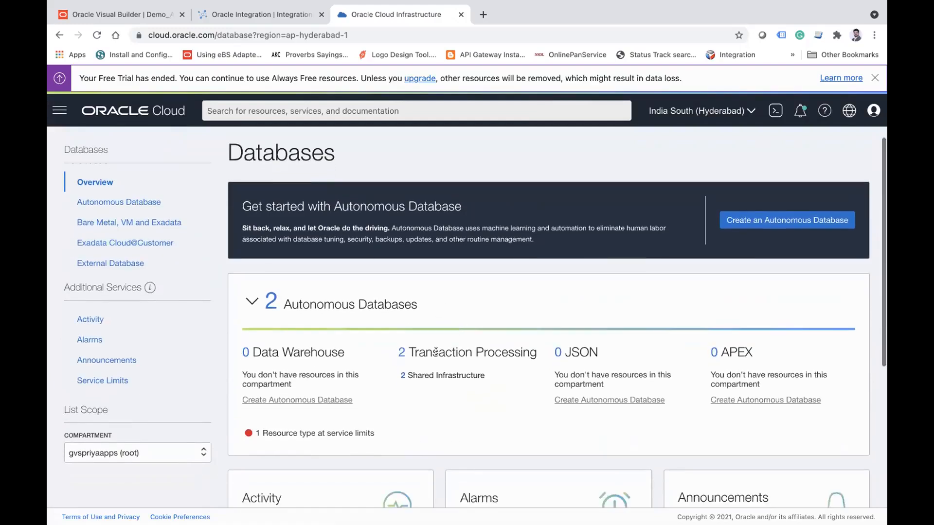
scroll(448, 369, down, 3)
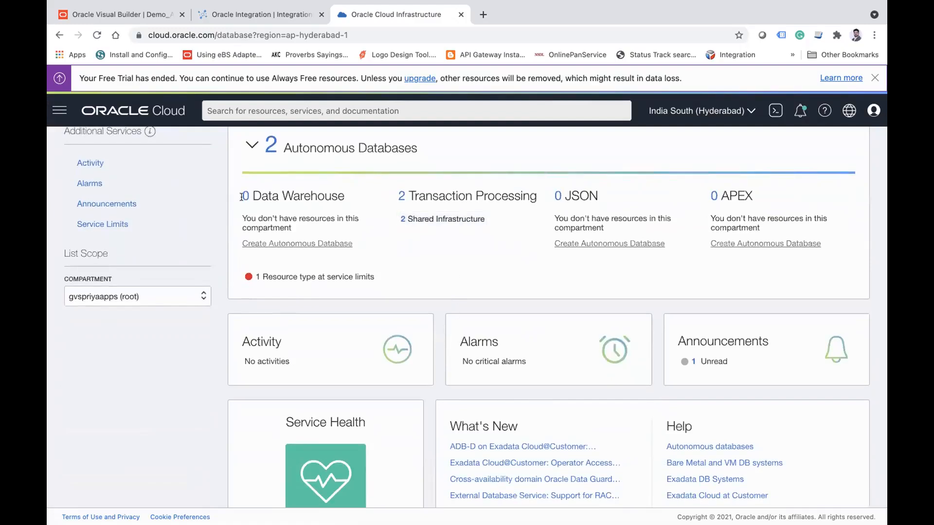
click(404, 217)
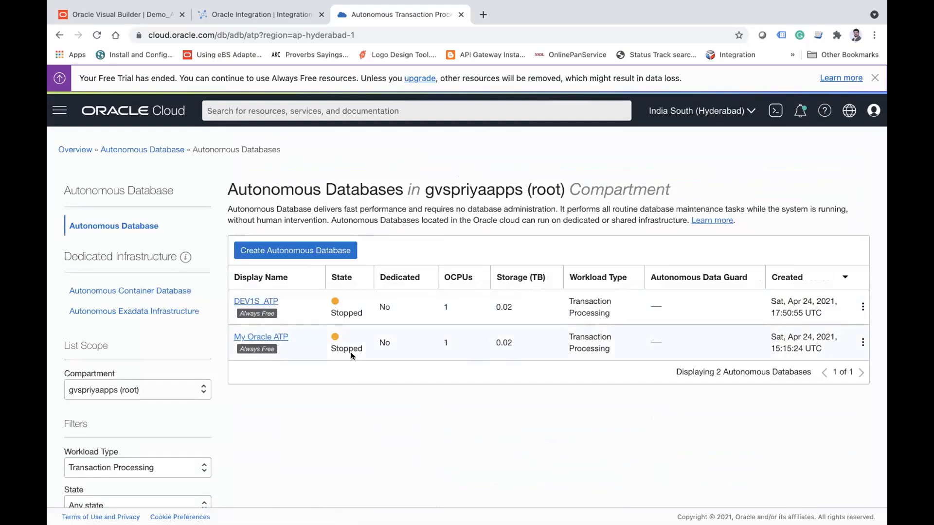
Step: Open the details of the My Oracle ATP database and start the database
click(862, 342)
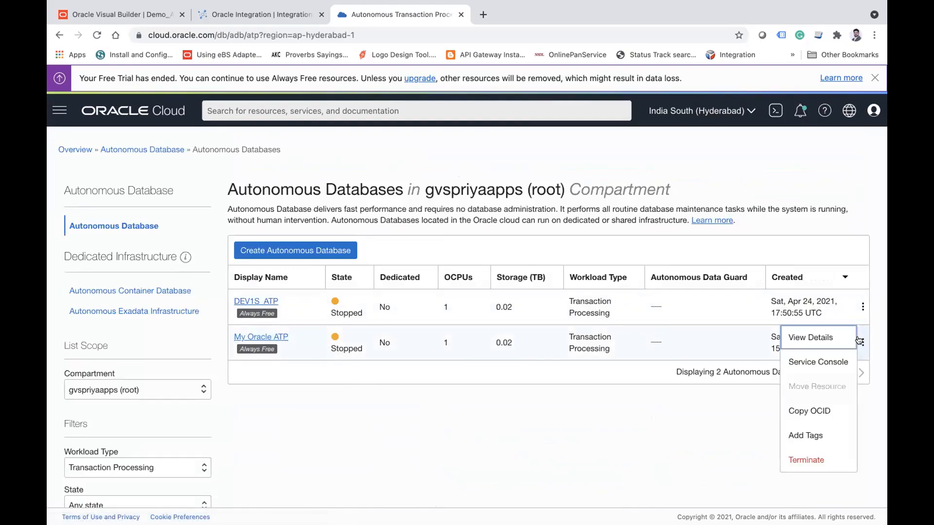
click(275, 337)
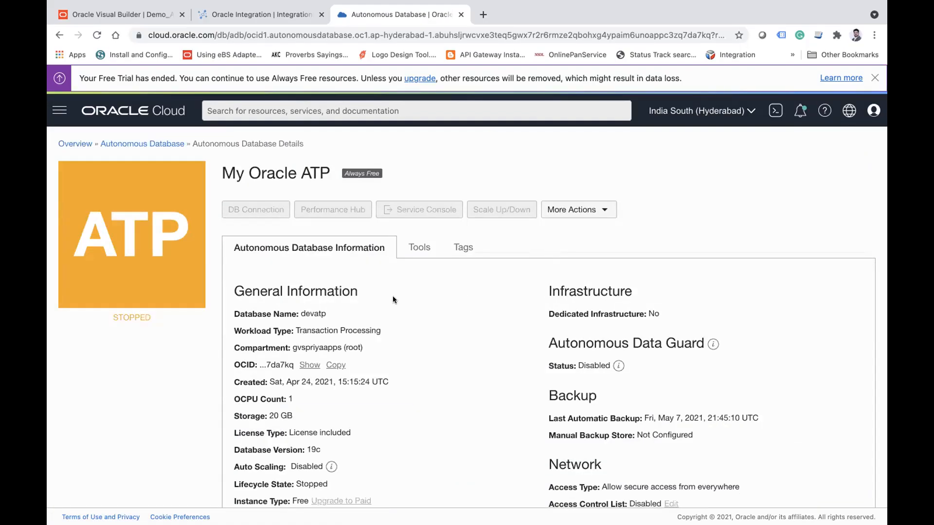
click(559, 210)
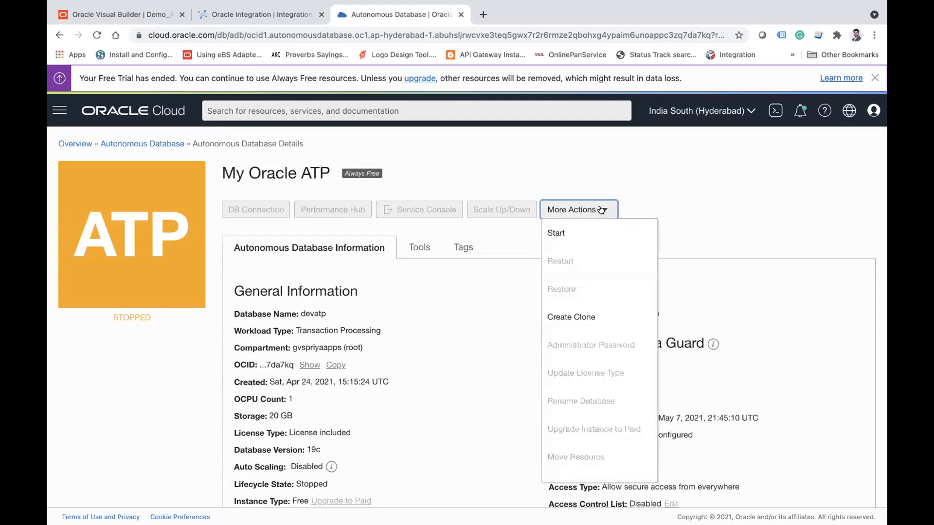
click(564, 226)
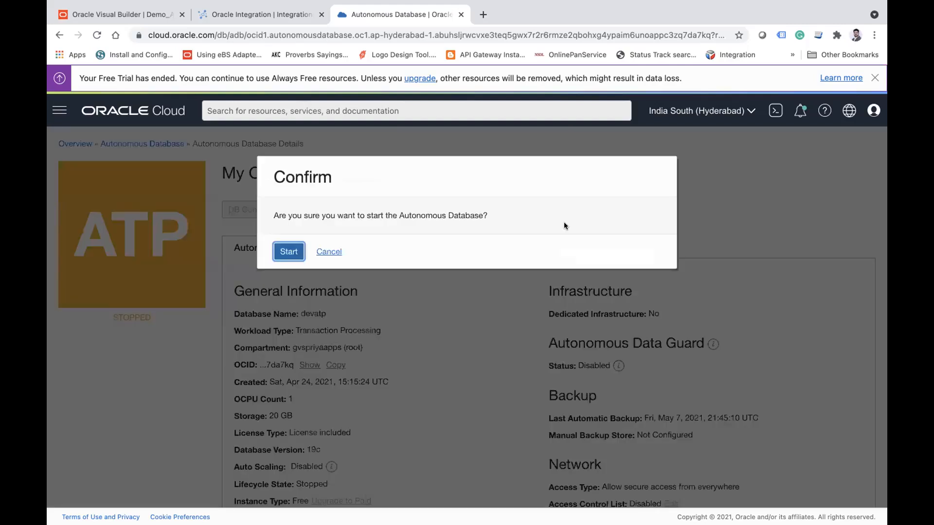
click(287, 251)
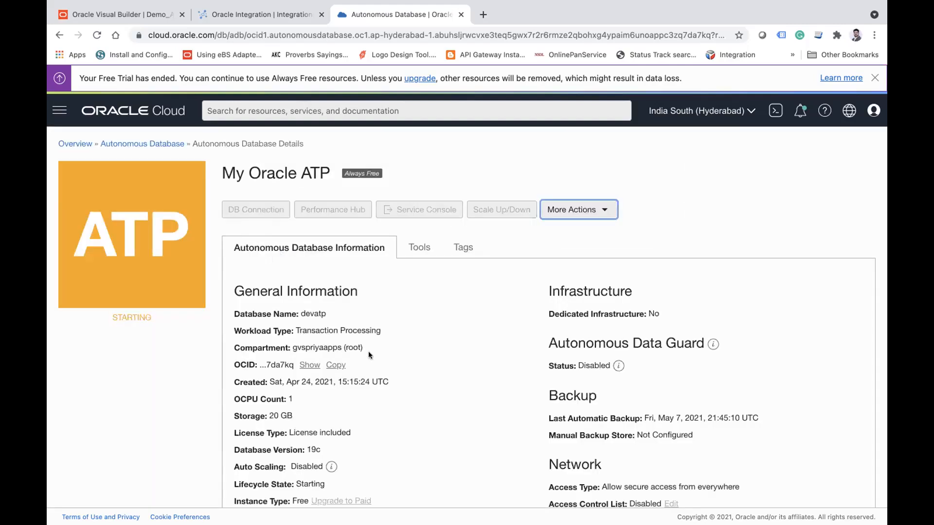
Step: Switch to Oracle Integration, search the connections for "atp", and review the properties of the Oracle ATP connection
click(247, 11)
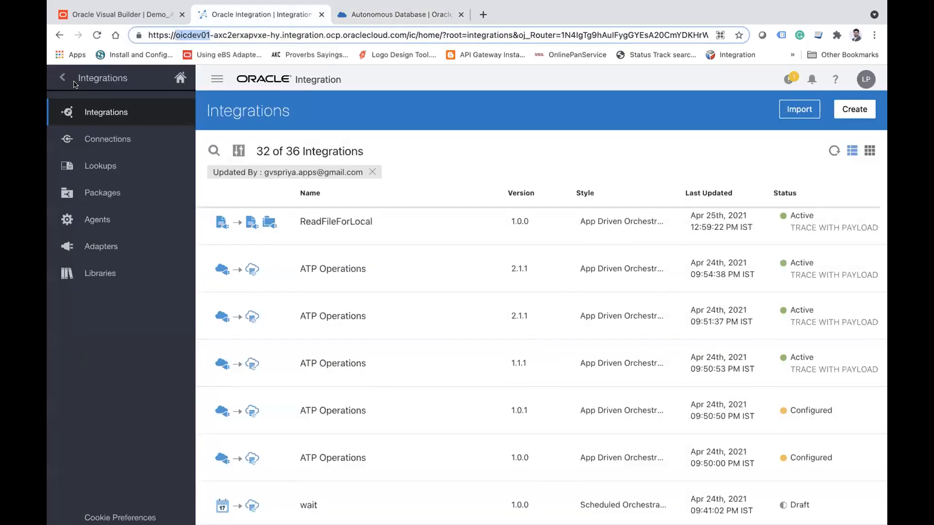
click(96, 138)
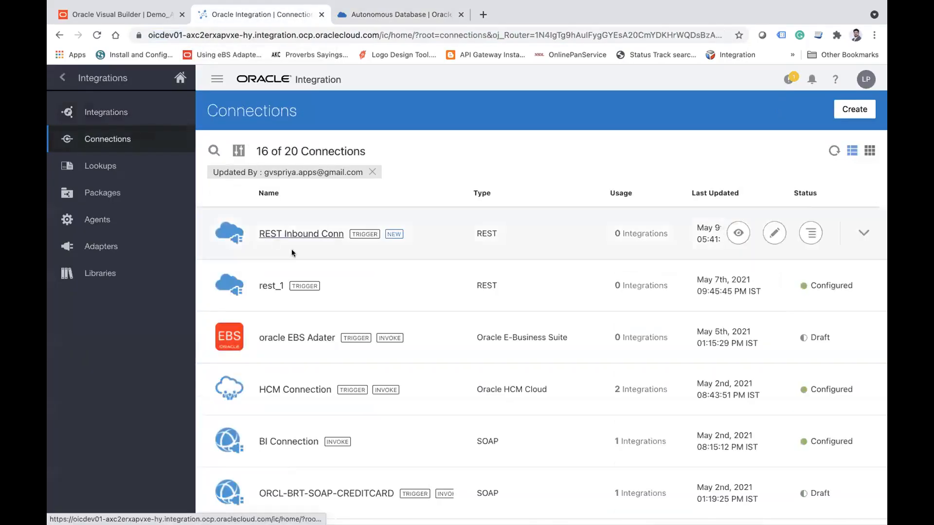
click(214, 150)
text(atp)
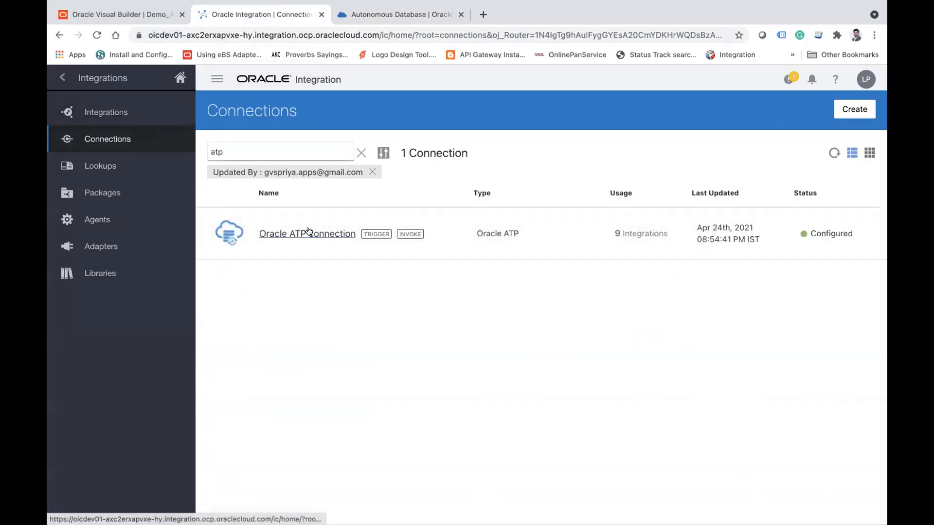
click(308, 228)
scroll(368, 312, down, 2)
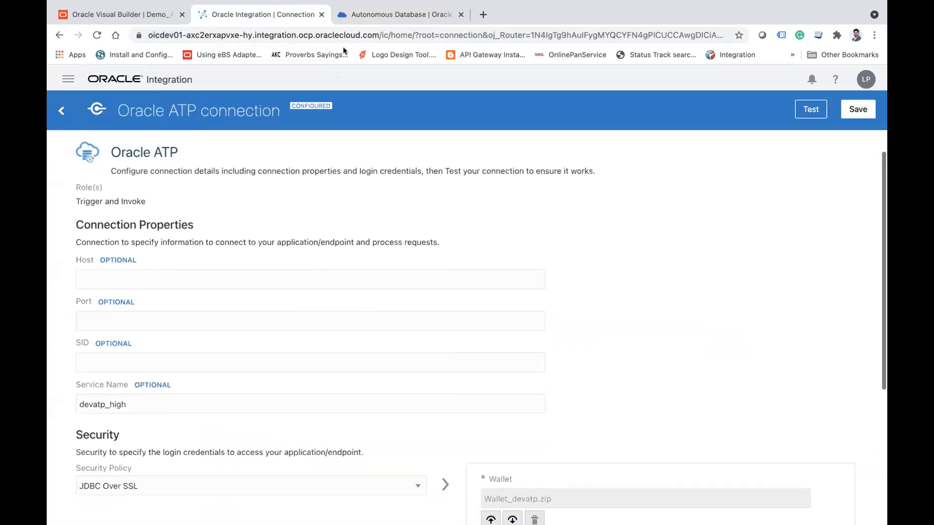
Step: Return to Oracle Cloud and check the state of My Oracle ATP in the database list and on its details page
click(348, 21)
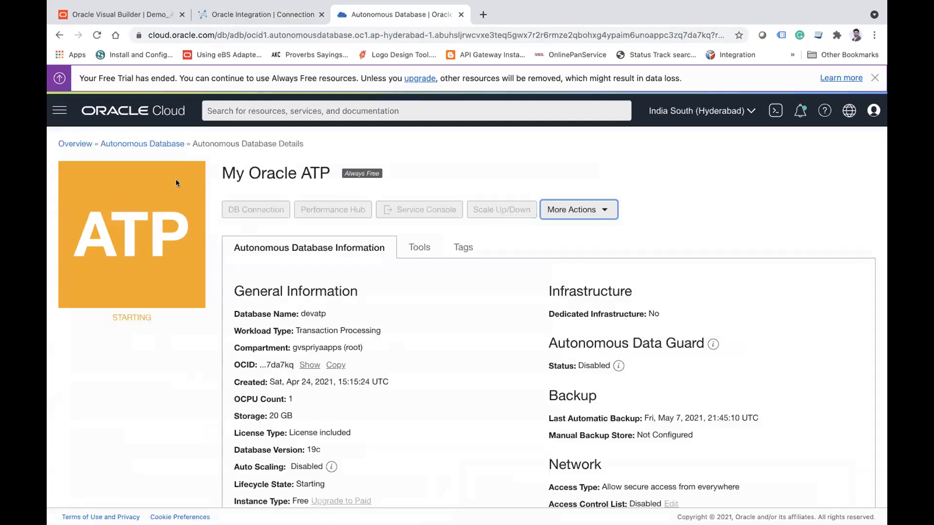
click(138, 143)
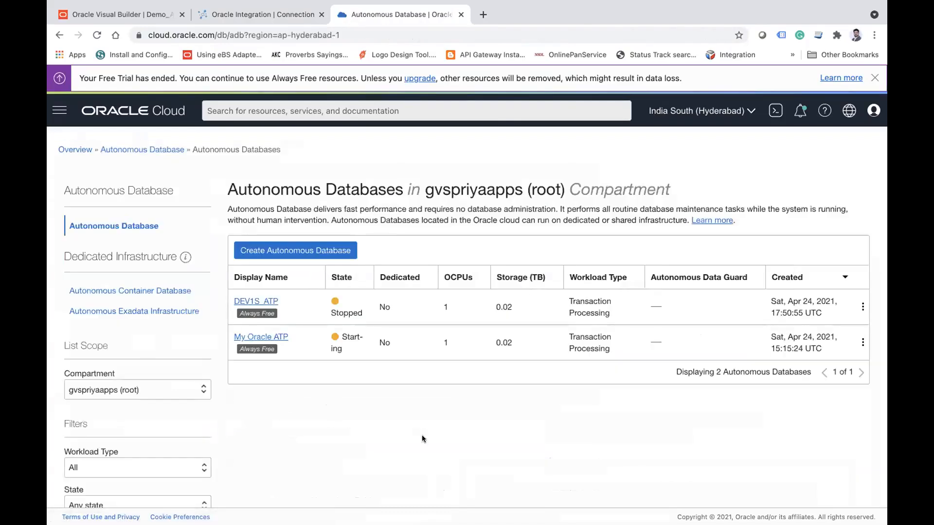
click(247, 339)
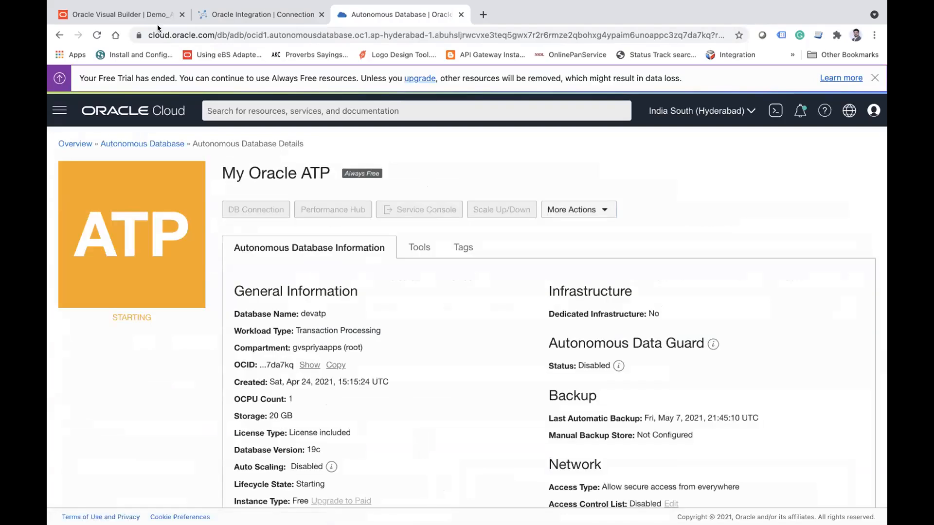
Step: Check the employee table in Visual Builder with the component palette collapsed, and reload the My Oracle ATP details to recheck its state
click(145, 15)
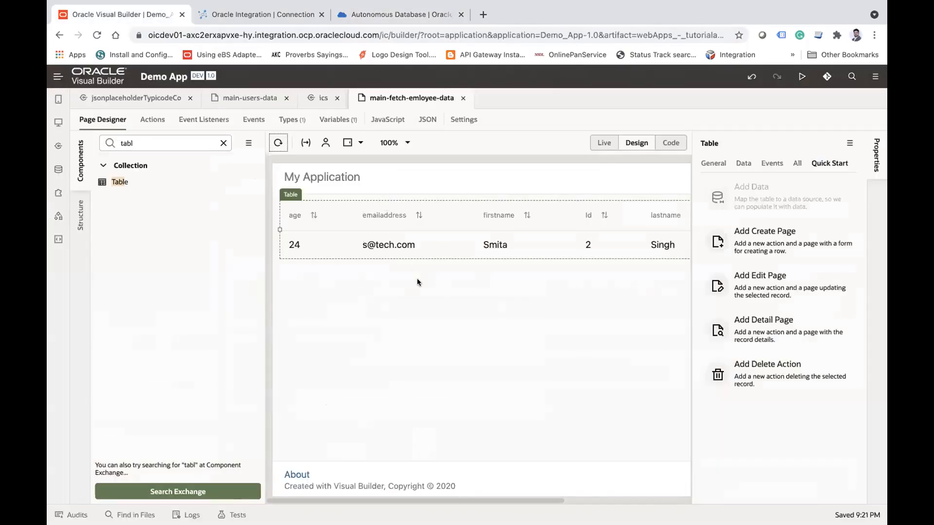
click(343, 17)
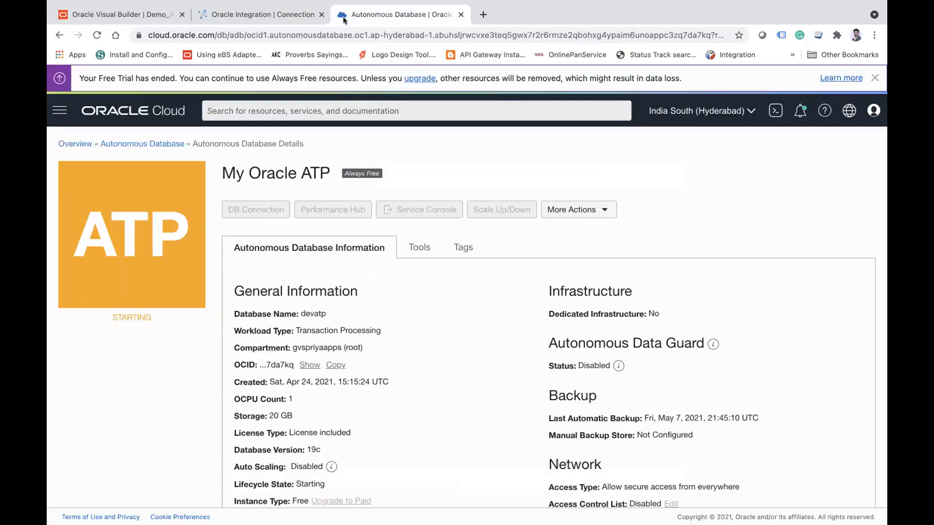
click(98, 34)
click(119, 15)
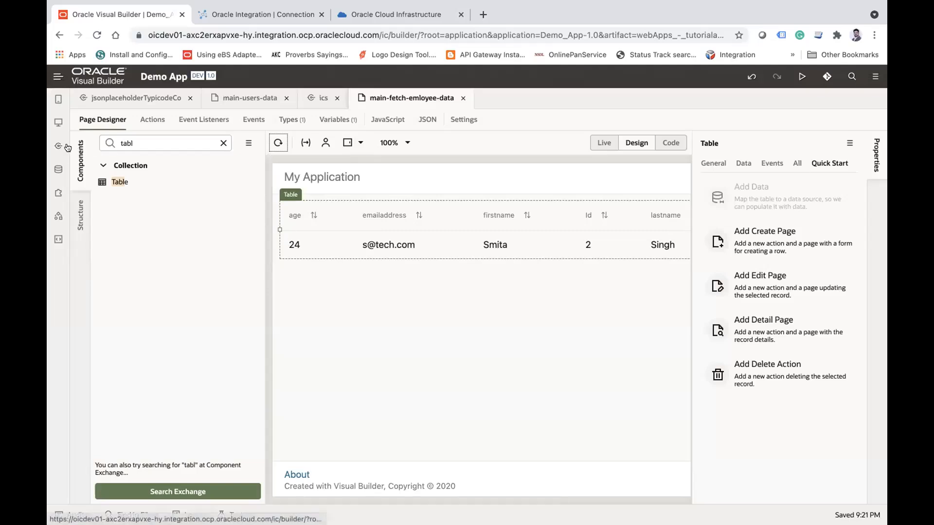
click(79, 165)
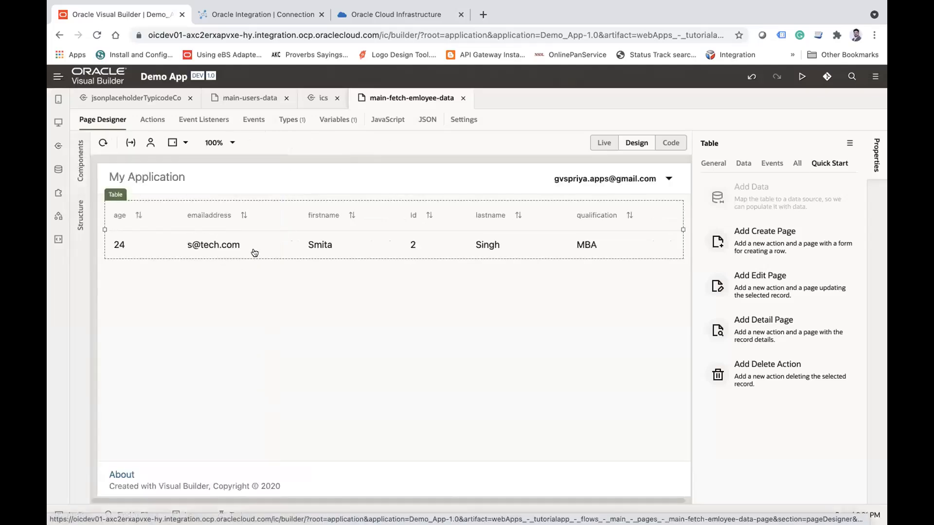
click(343, 21)
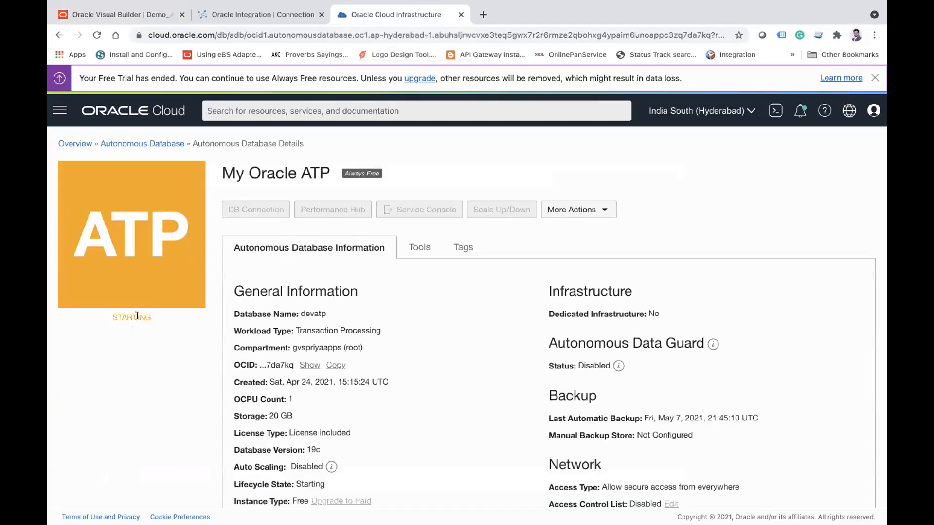
double_click(136, 316)
Step: Return to Visual Builder and create a page named main-add-employee-atp in the main flow of tutorialapp
click(133, 18)
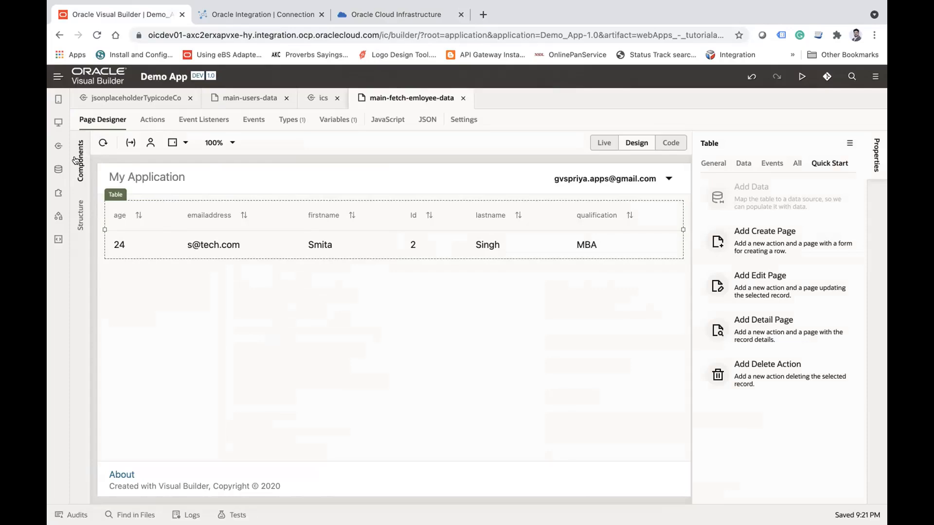
click(58, 122)
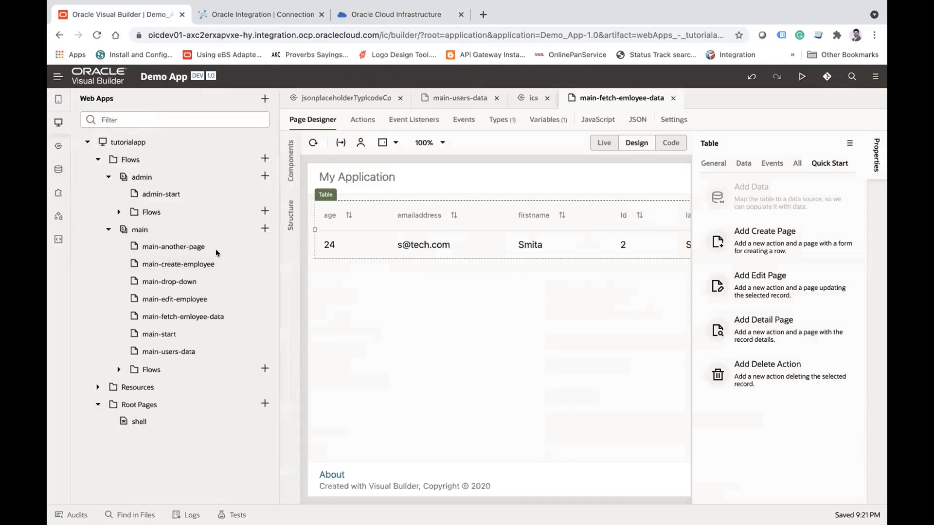
click(264, 229)
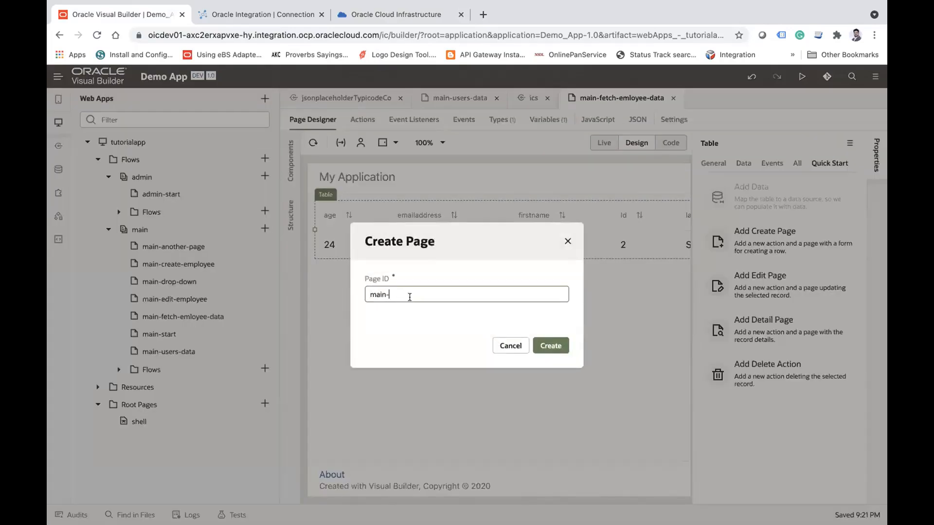
text(add)
click(547, 342)
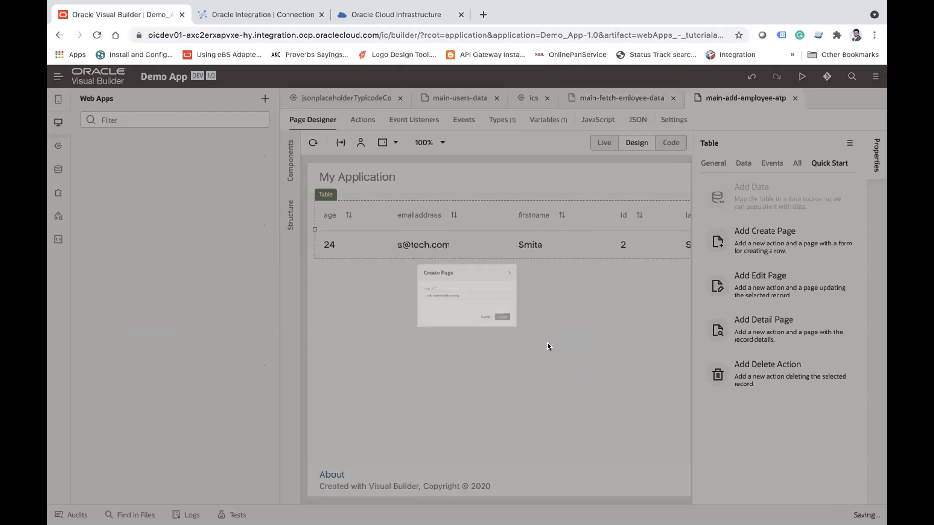
Step: Add a Form Layout to the main-add-employee-atp page and set its maximum columns to 2
click(59, 122)
click(81, 160)
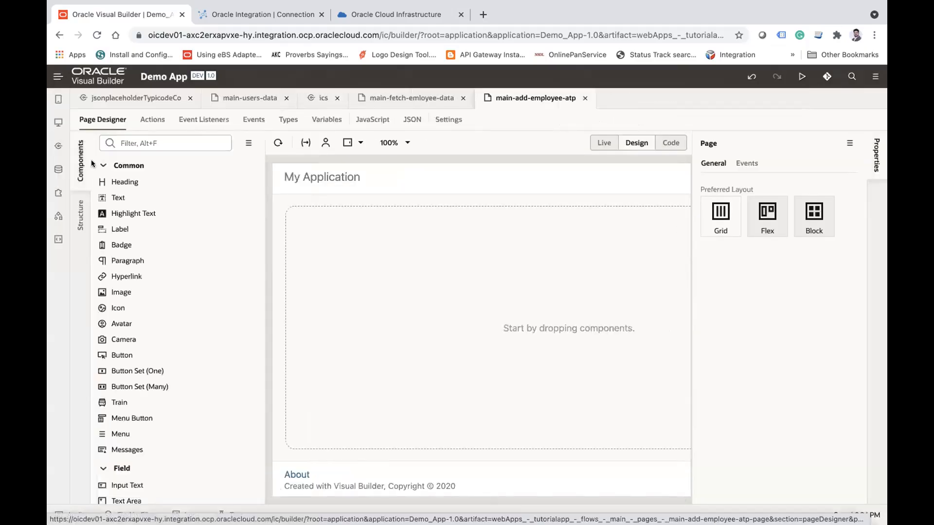
click(154, 144)
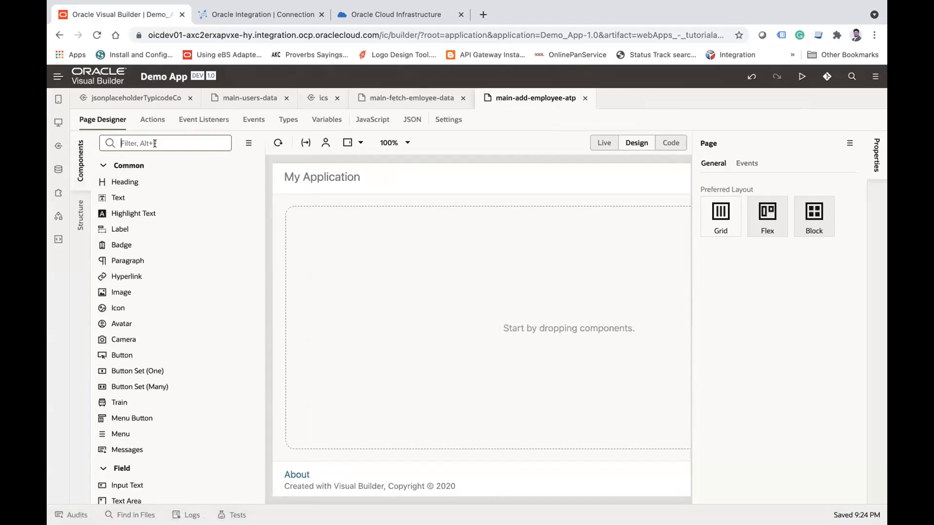
text(lay)
drag(146, 183, 294, 223)
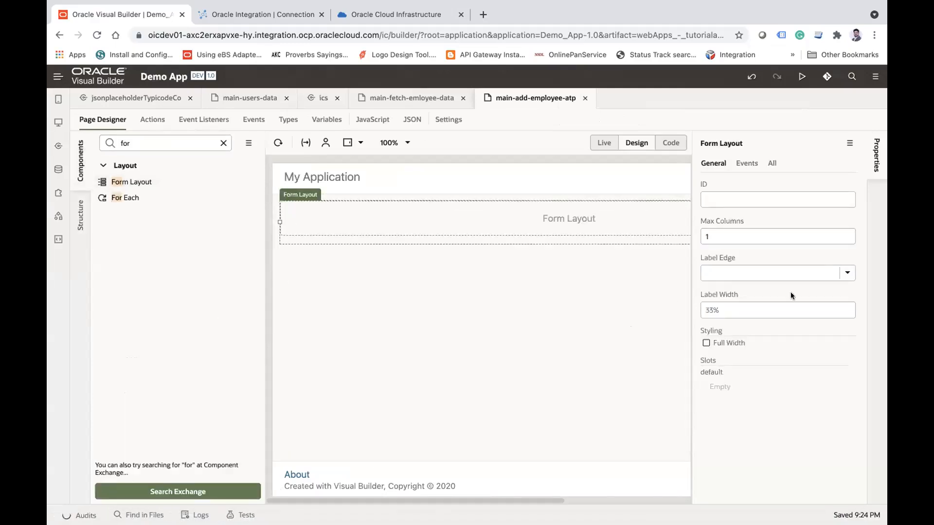
click(723, 237)
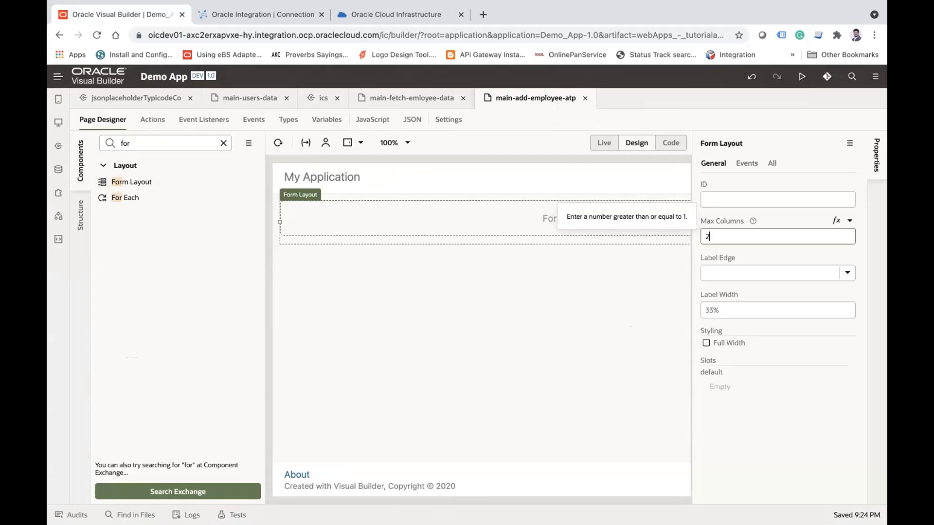
text(2)
key(Tab)
Step: Place two Input Number fields side by side in the form layout's first row
double_click(154, 144)
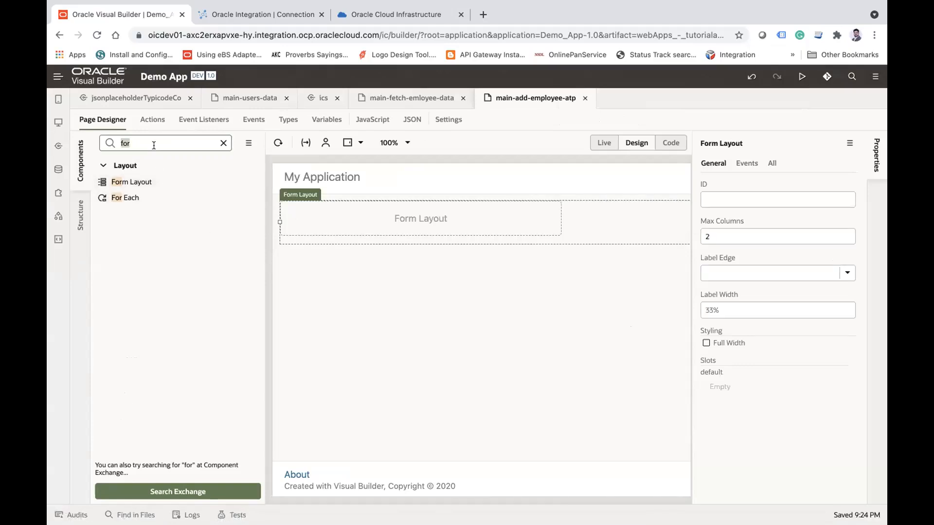
text(inp)
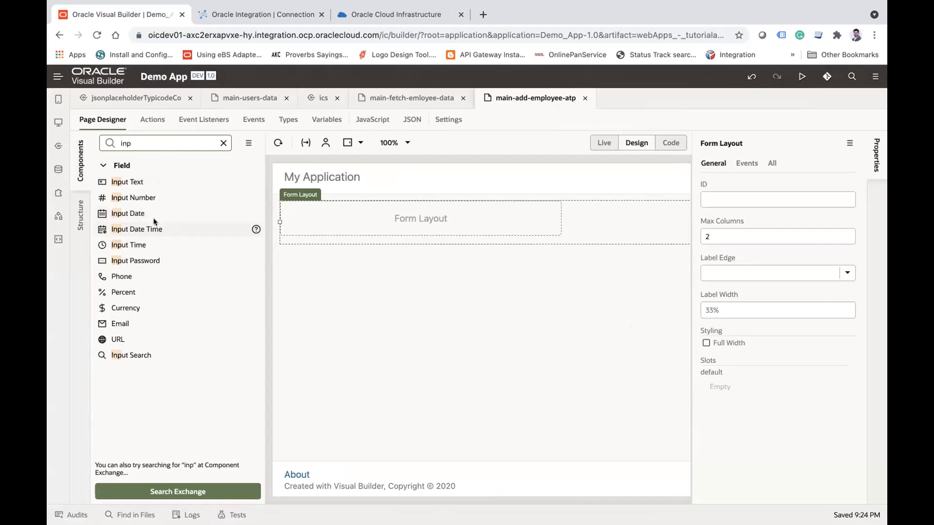
drag(137, 196, 299, 212)
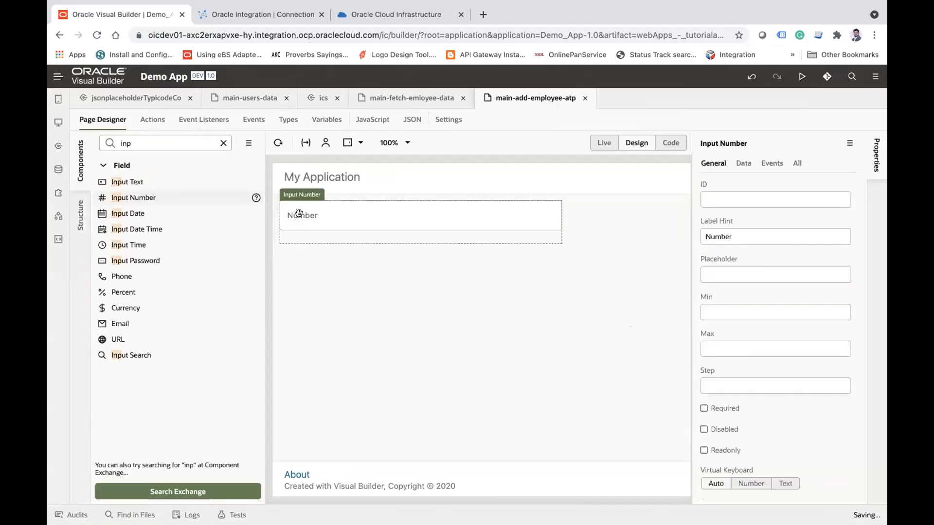
double_click(142, 137)
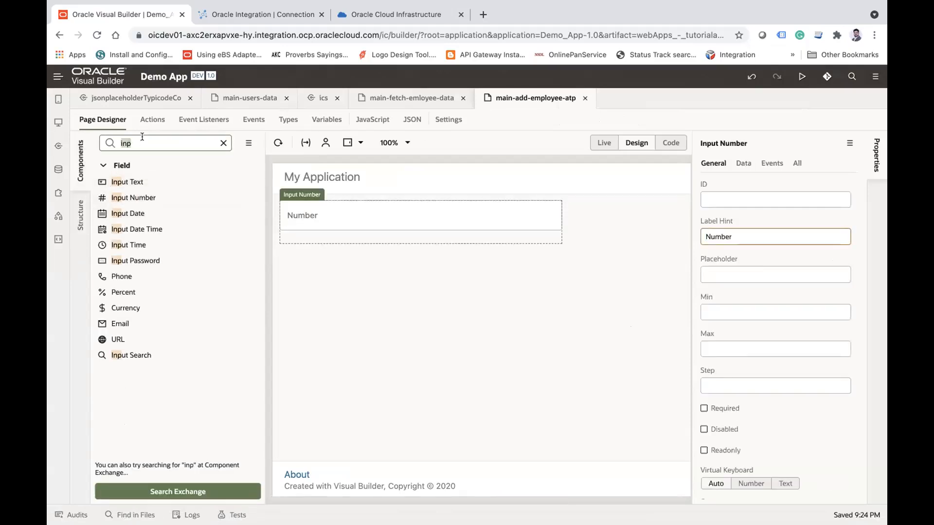
click(139, 196)
drag(139, 196, 579, 246)
drag(127, 178, 150, 146)
drag(82, 153, 473, 415)
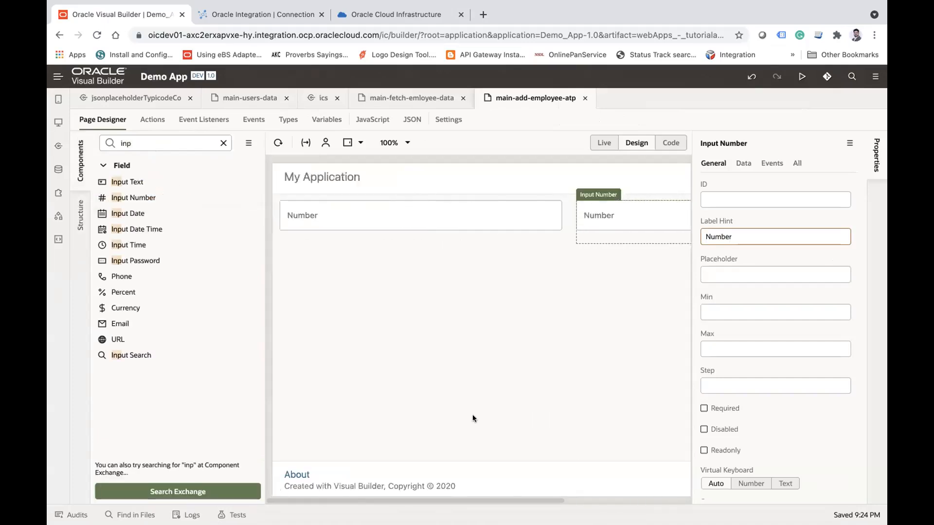
Step: Add two Input Text fields in the form's second row and an Email field beneath them
drag(127, 181, 292, 248)
drag(135, 182, 591, 294)
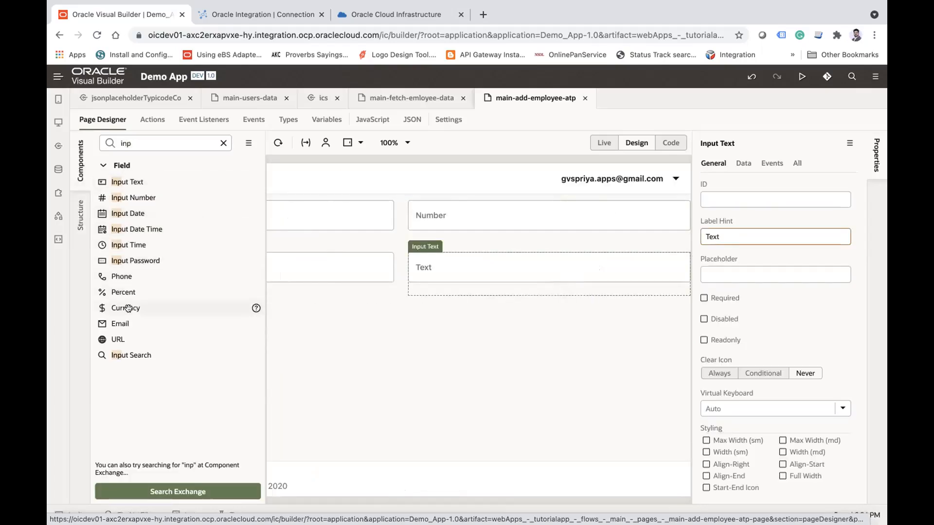
scroll(451, 414, left, 5)
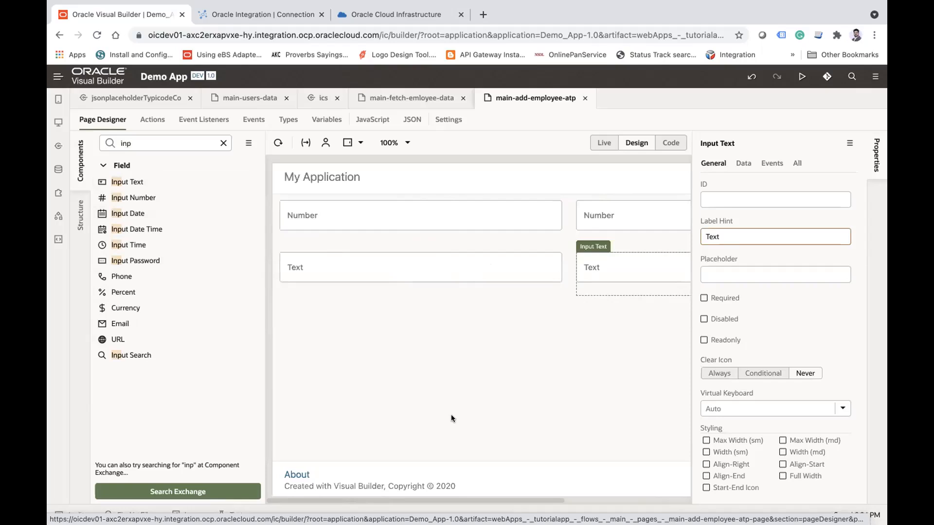
right_click(132, 324)
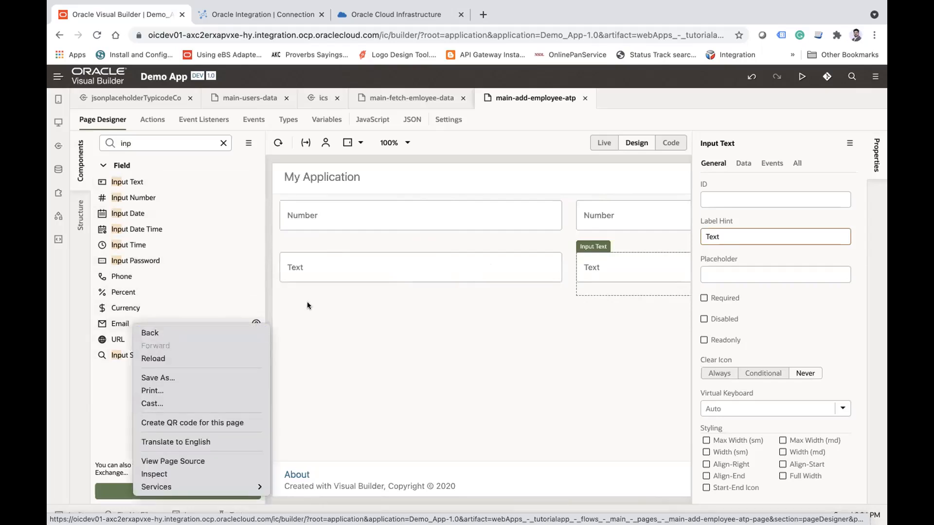
click(275, 307)
drag(116, 322, 284, 301)
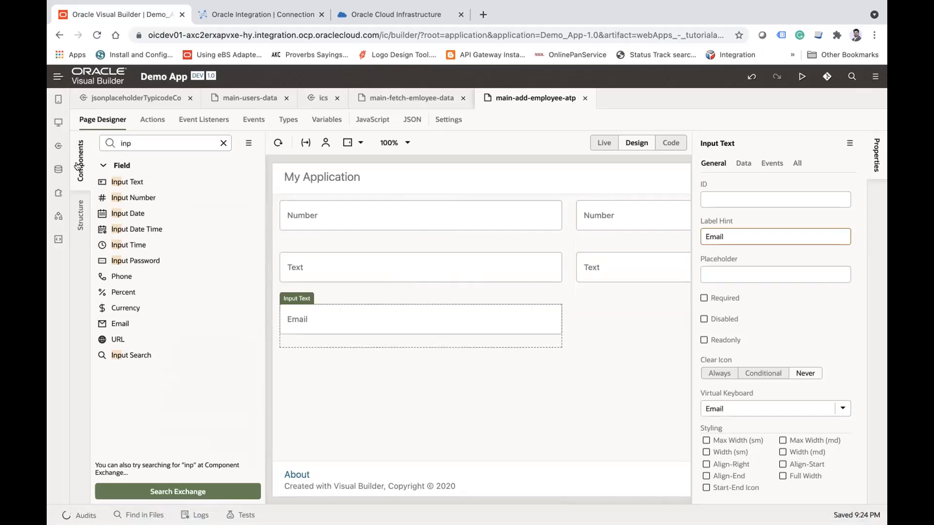
Step: Review the employee table's columns on the main-fetch-emloyee-data page to see which fields the form needs
click(248, 14)
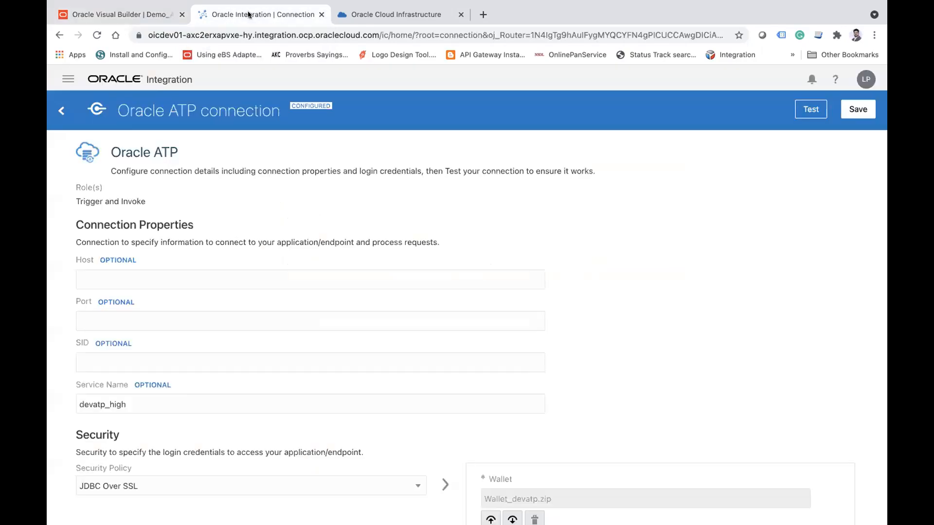
click(360, 15)
click(142, 16)
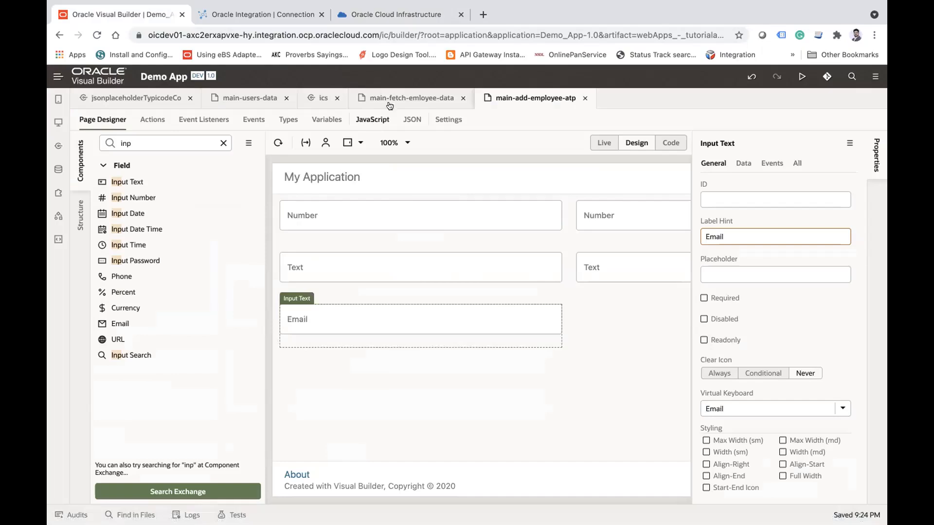
click(412, 97)
scroll(440, 222, right, 2)
scroll(439, 222, right, 2)
scroll(438, 221, left, 5)
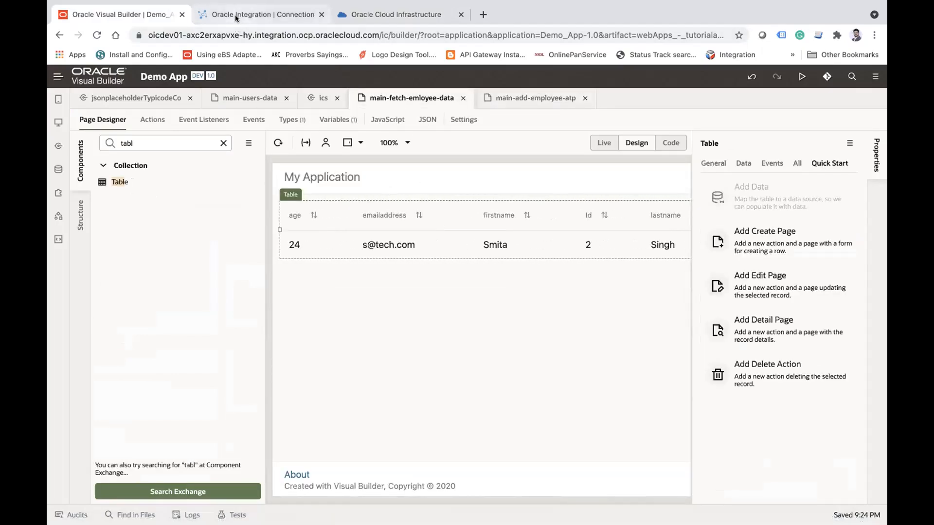
Step: Return to main-add-employee-atp and place a Select (Single) field beside the Email field
click(525, 106)
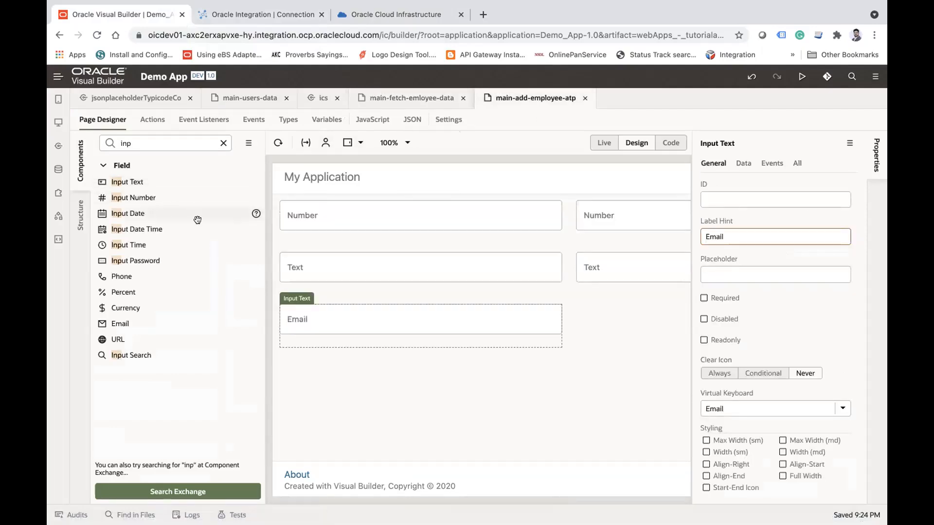
double_click(156, 144)
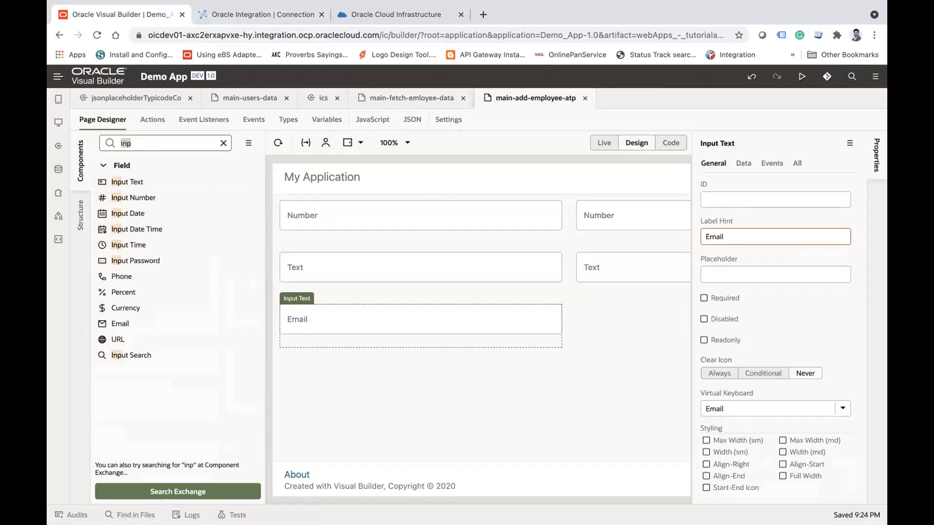
text(sele)
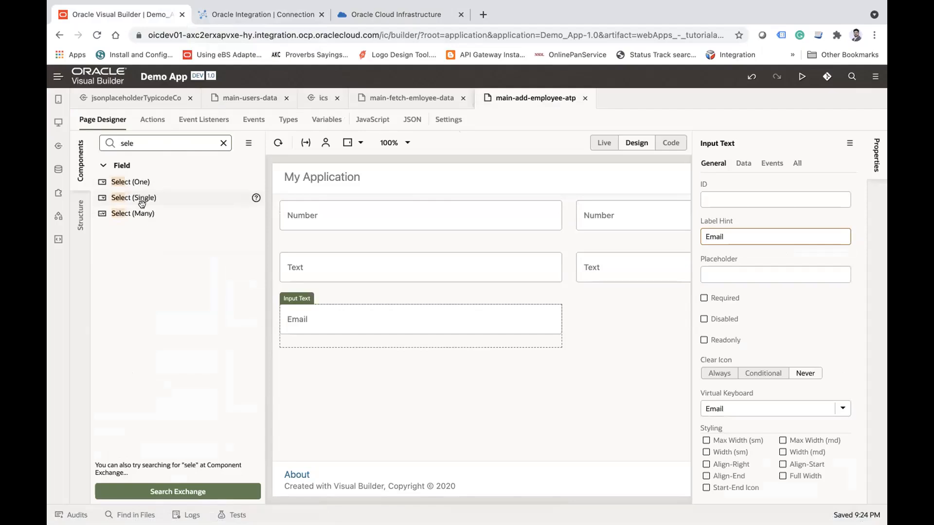
drag(138, 196, 589, 349)
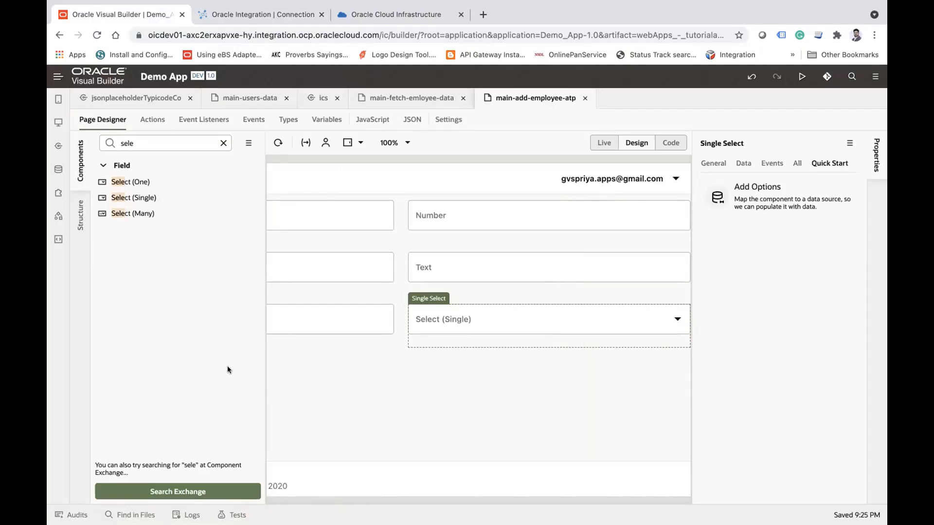
Step: Create a new business object labelled Qualification
click(58, 170)
click(252, 100)
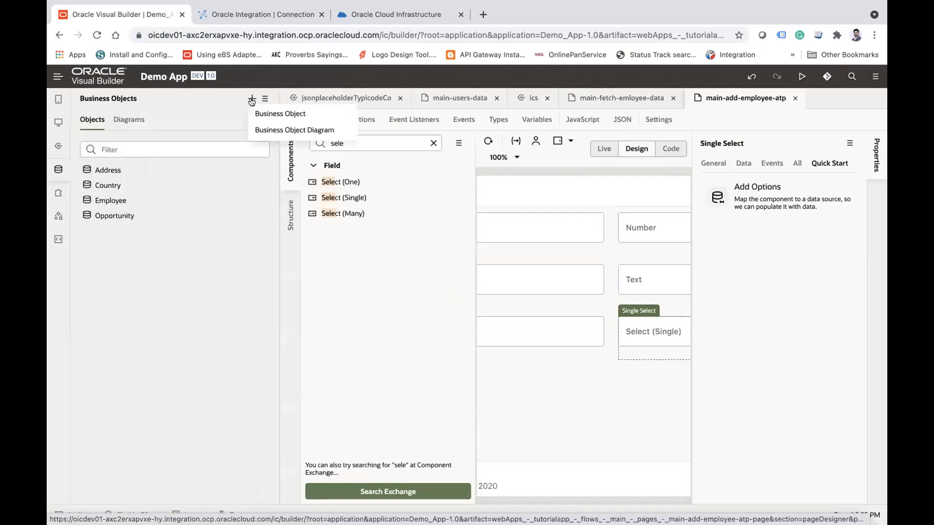
click(280, 114)
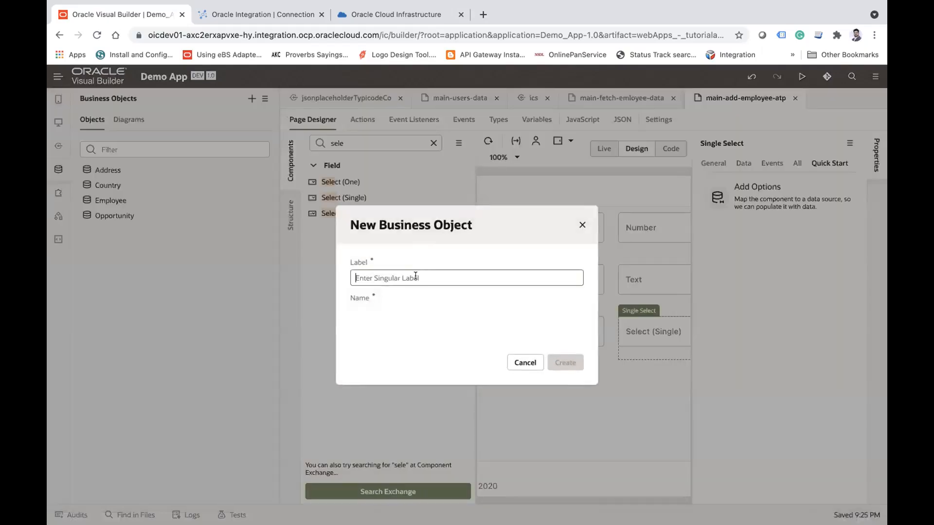
text(Qualiof)
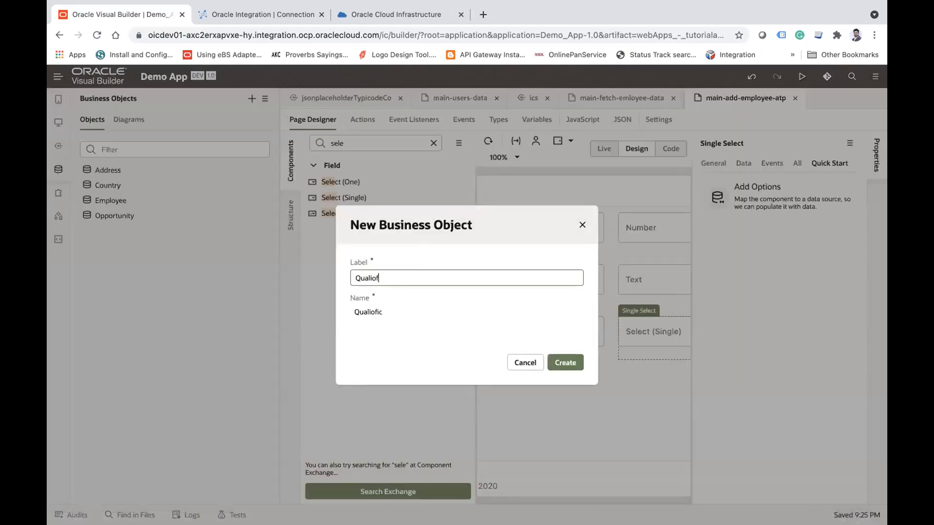
key(BackSpace)
key(BackSpace)
text(fication)
click(558, 367)
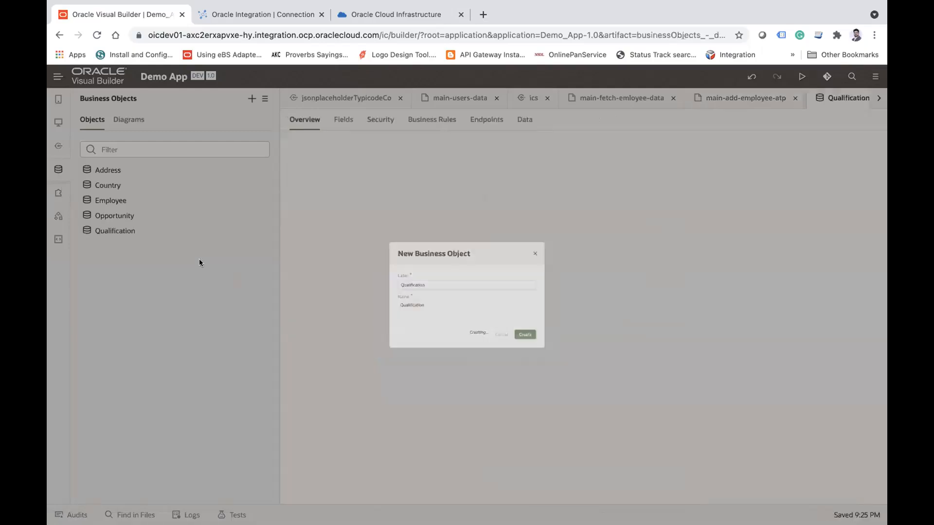
Step: Add a String field labelled Qualification to the Qualification business object
click(348, 121)
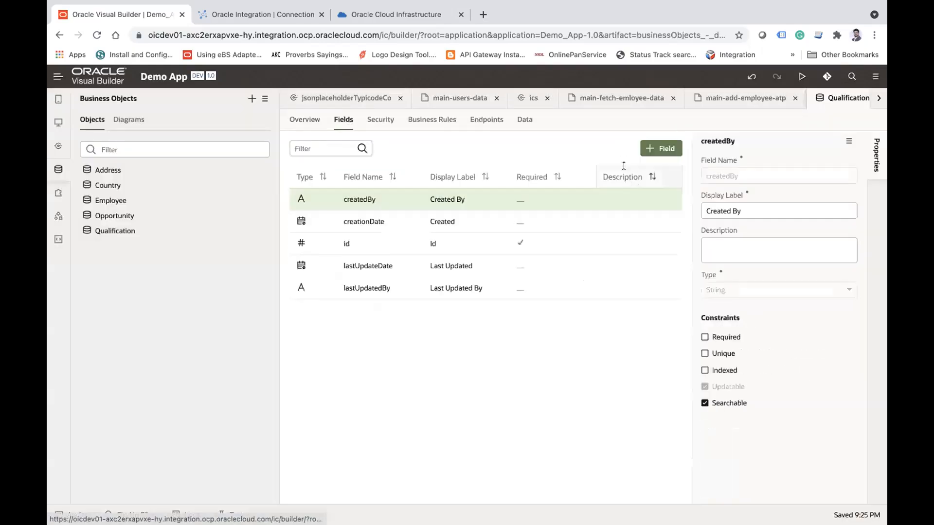
click(662, 150)
text(Qual)
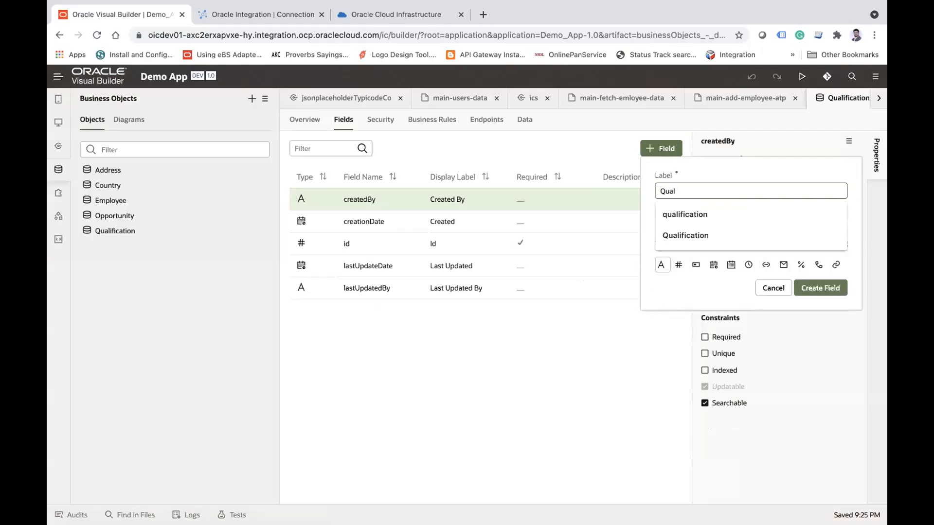
key(Down)
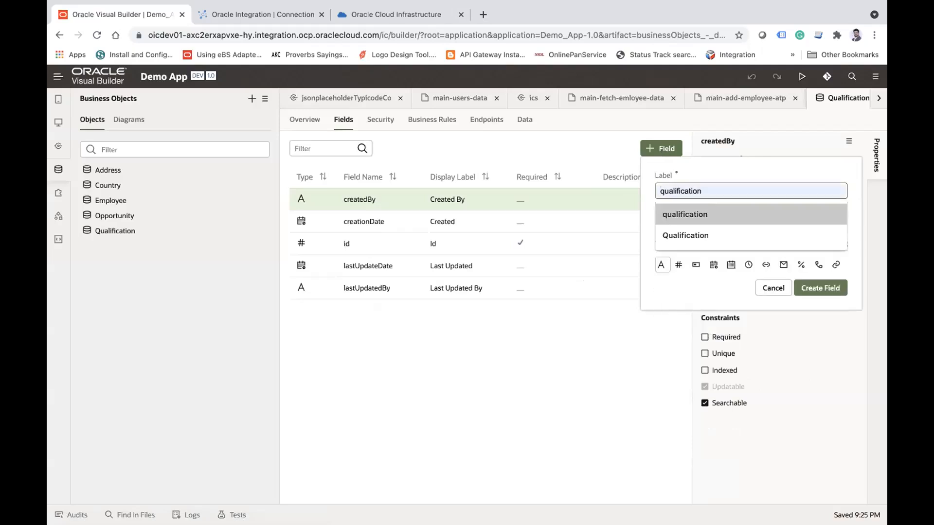
key(Down)
key(Return)
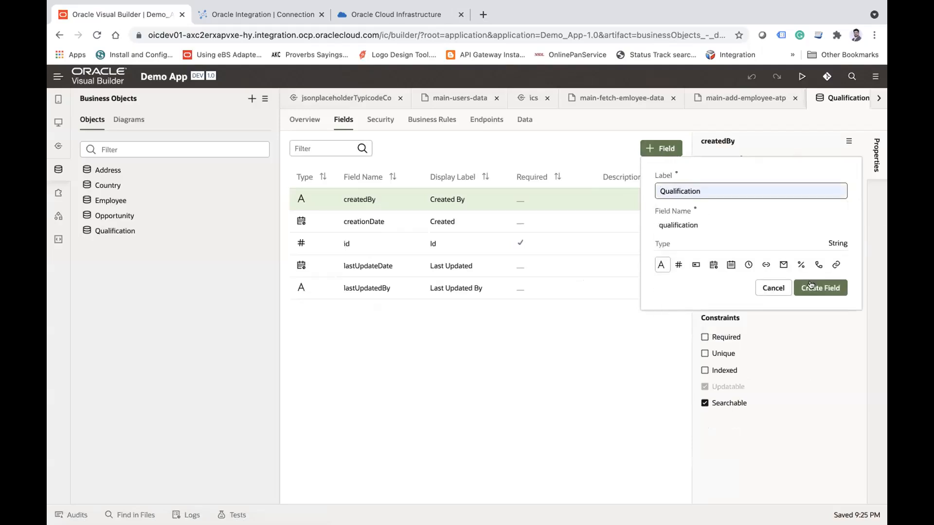
click(824, 288)
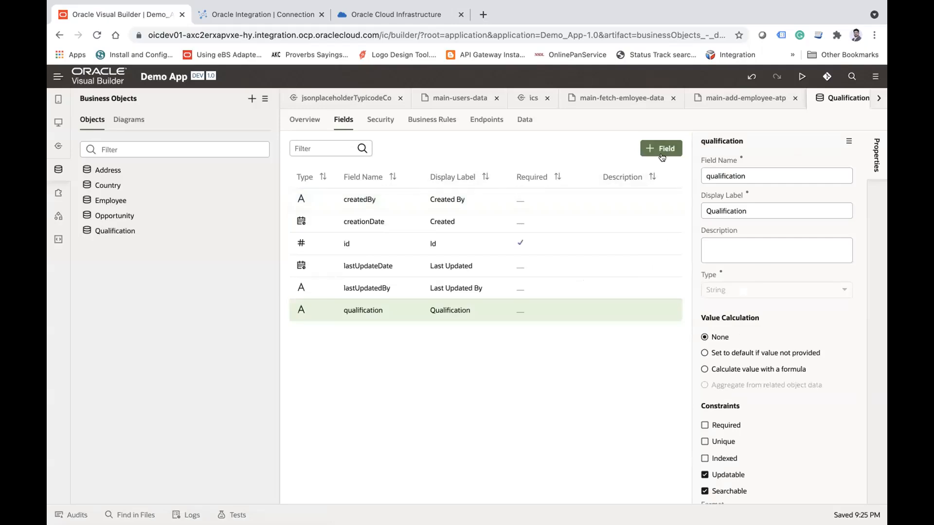
Step: Add three data rows to the Qualification business object with the qualifications MCA, MBA and BBA
click(525, 120)
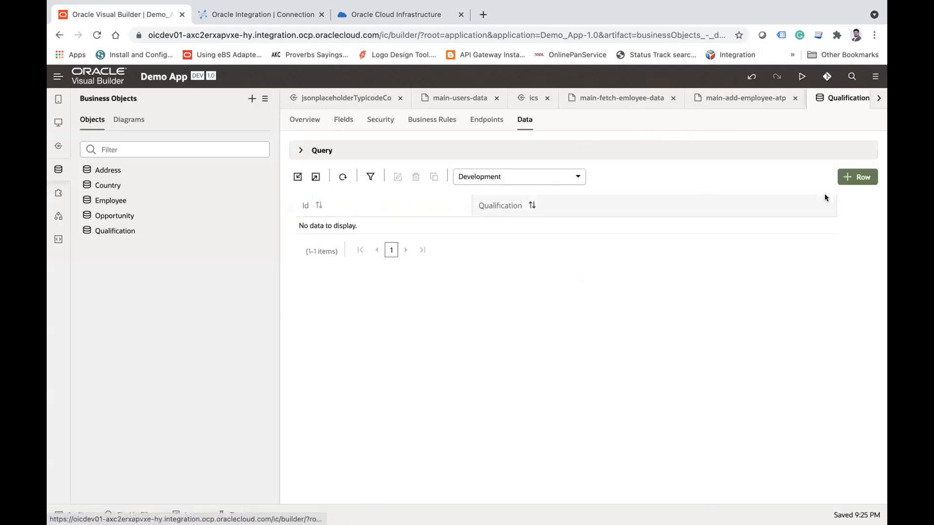
click(858, 177)
text(MCA)
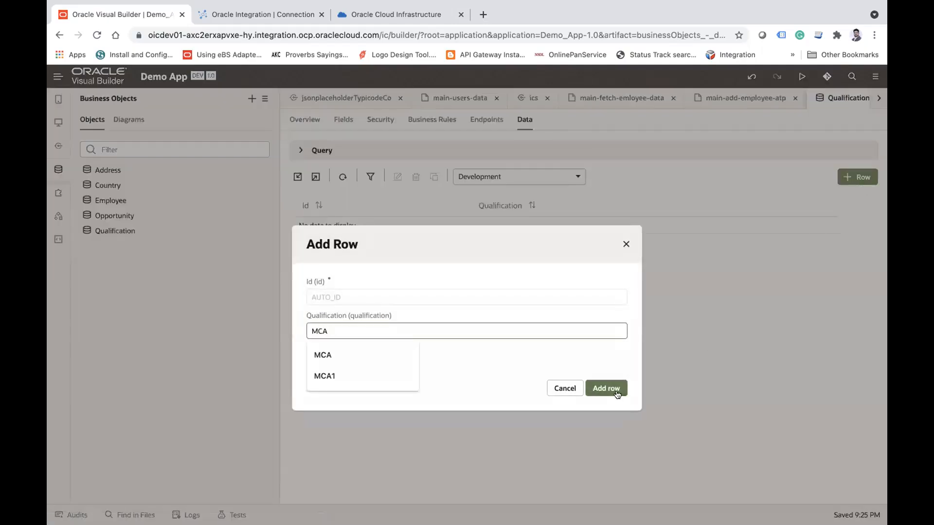
click(617, 389)
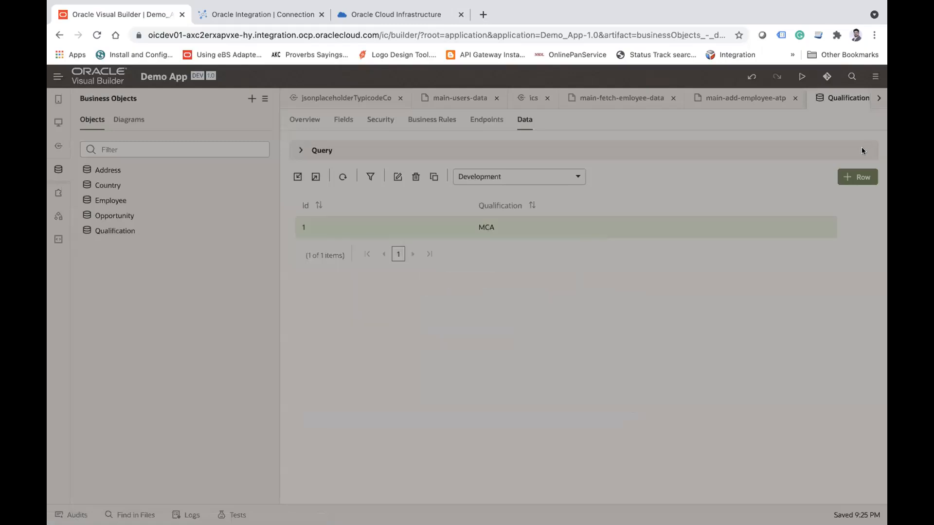
click(857, 176)
text(BA)
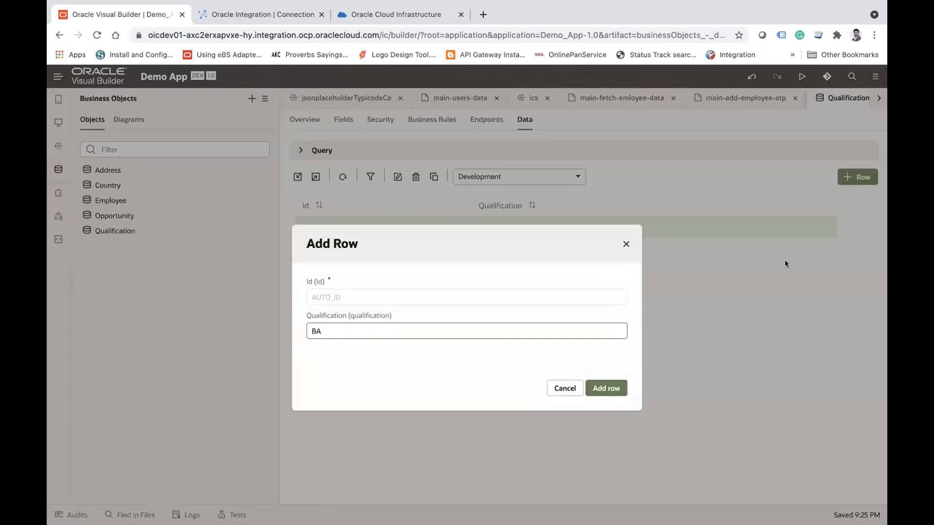
text(MB)
click(624, 388)
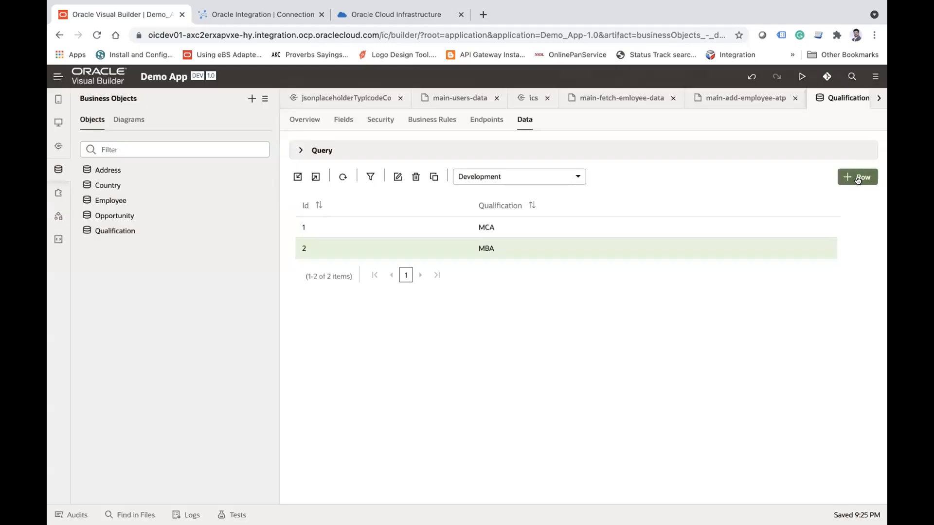
click(857, 177)
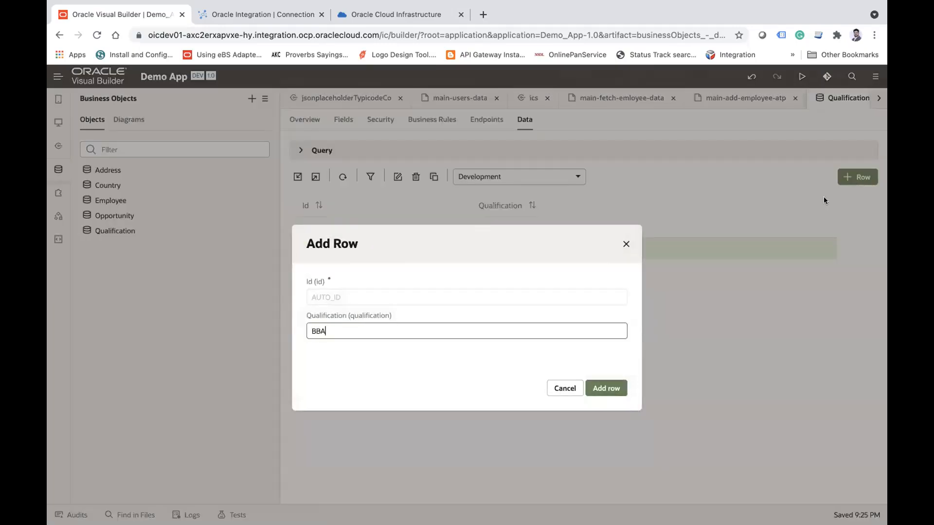
text(BBA)
click(605, 387)
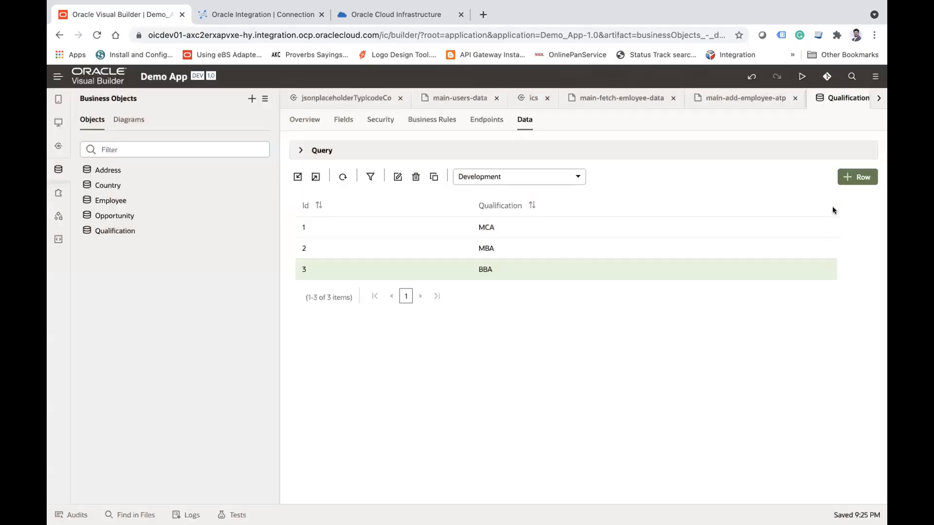
Step: Add a data row with the qualification BCA to the Qualification business object
click(854, 183)
text(BCA)
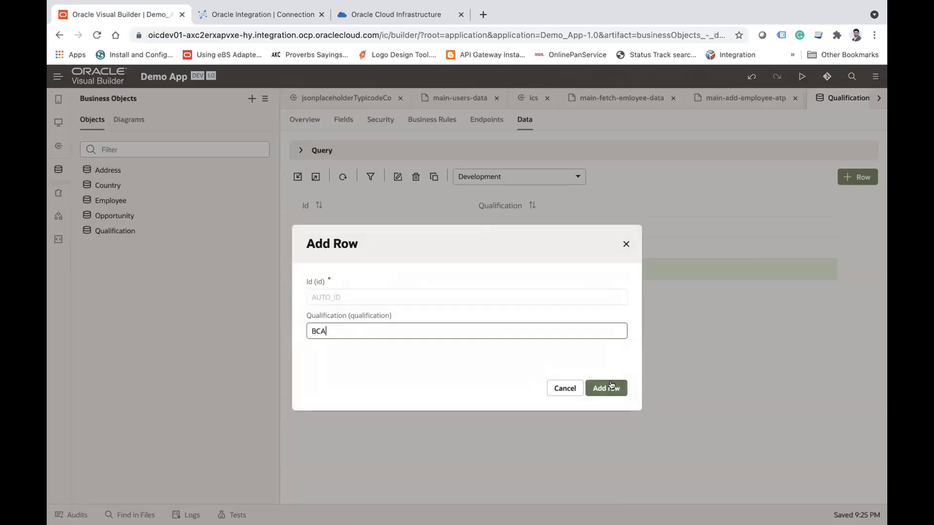
click(612, 386)
Step: Return to main-add-employee-atp and choose the Qualification business object as the data source for the Select (Single) field's options
click(59, 124)
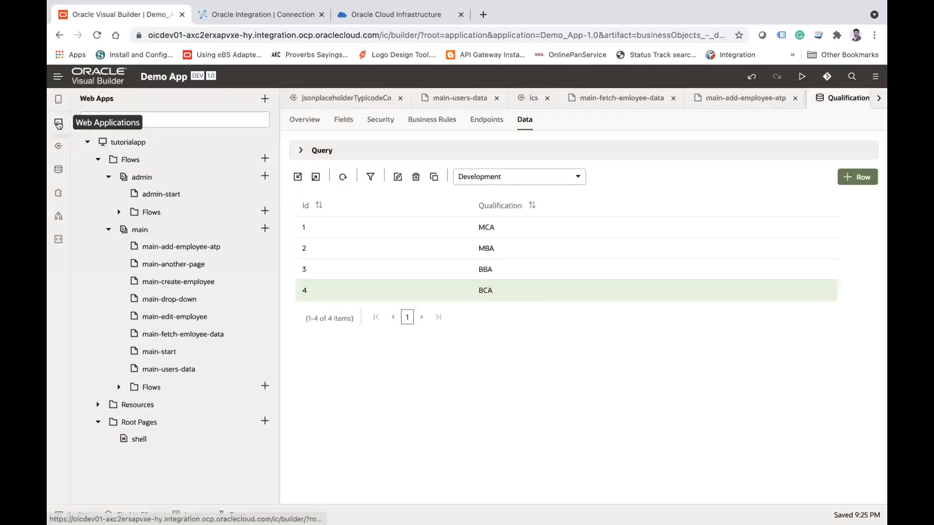
click(59, 124)
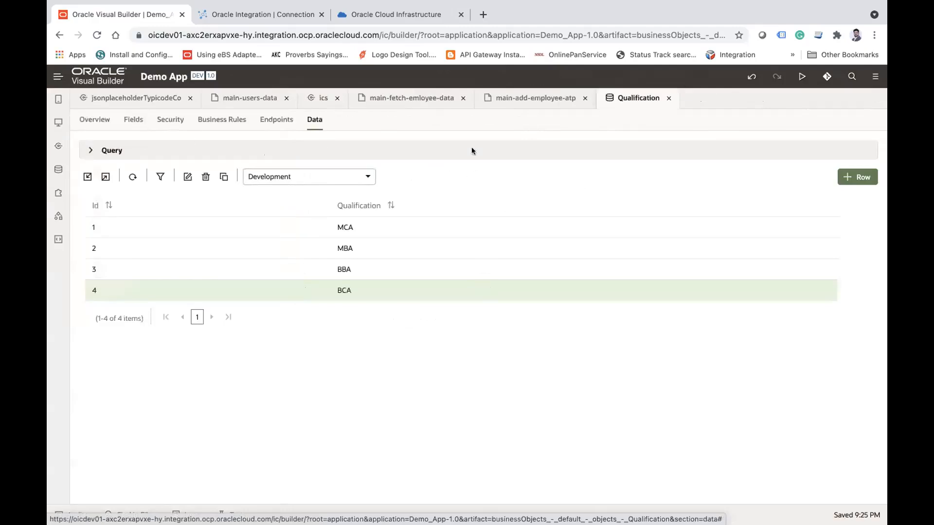
click(530, 100)
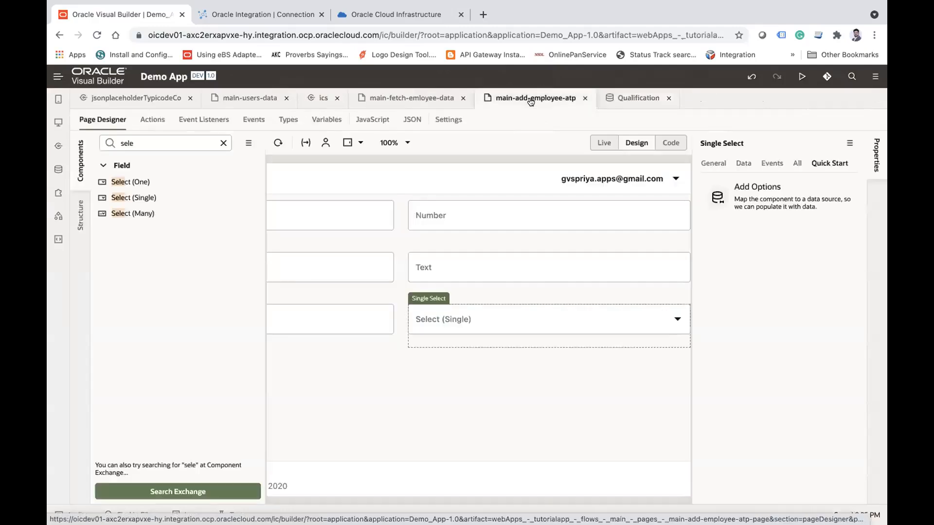
click(753, 188)
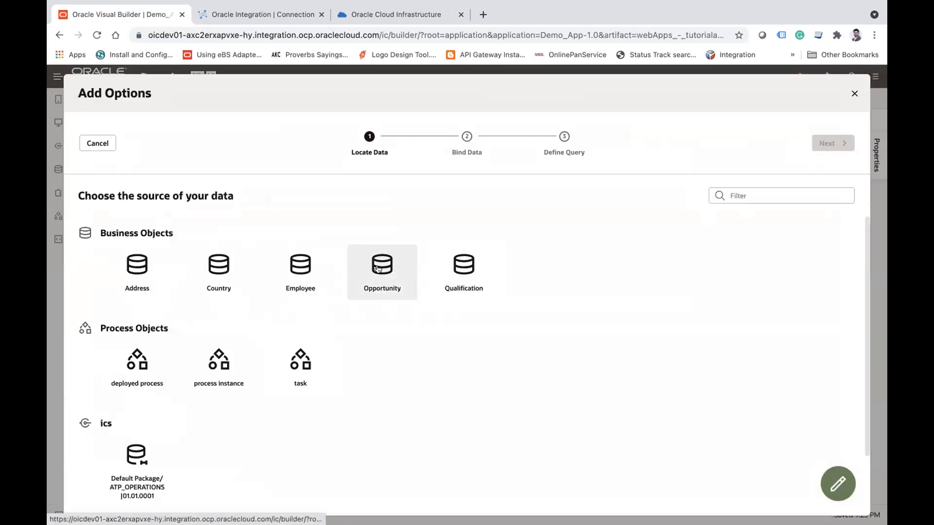
click(464, 270)
click(834, 143)
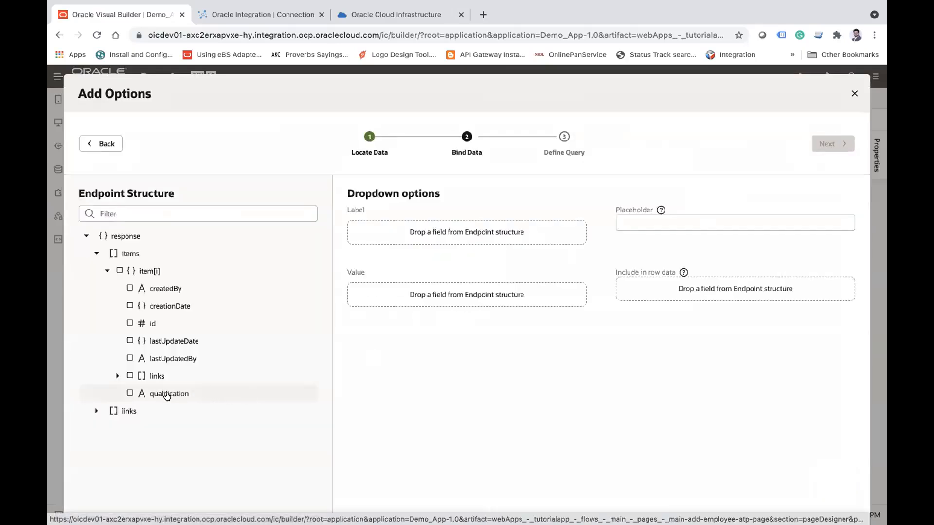
Step: Bind the qualification field to both the label and value of the drop-down options, and finish without defining a query
drag(167, 396, 348, 288)
drag(394, 246, 394, 247)
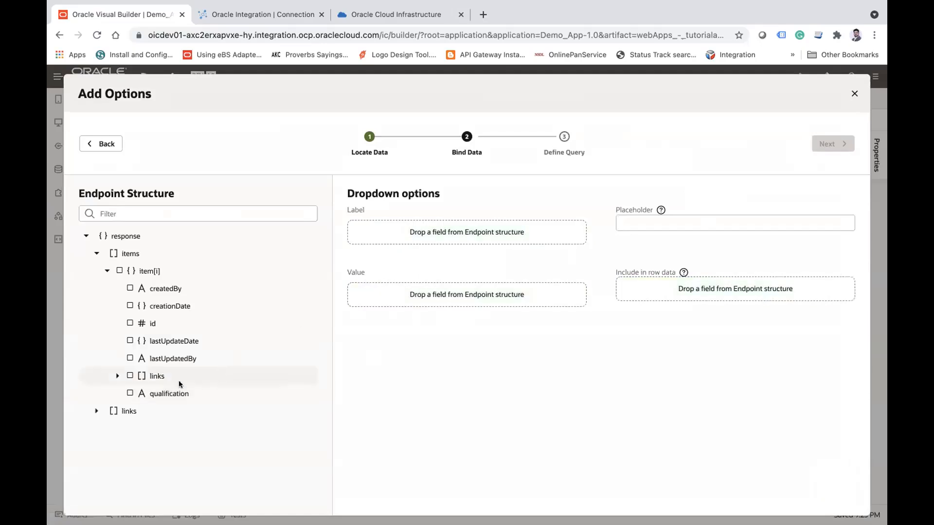
click(130, 393)
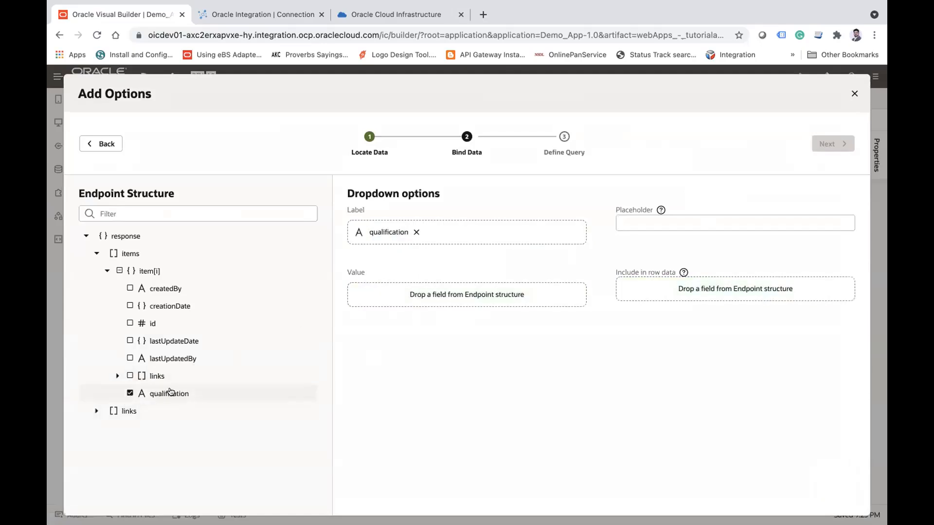
drag(163, 395, 435, 295)
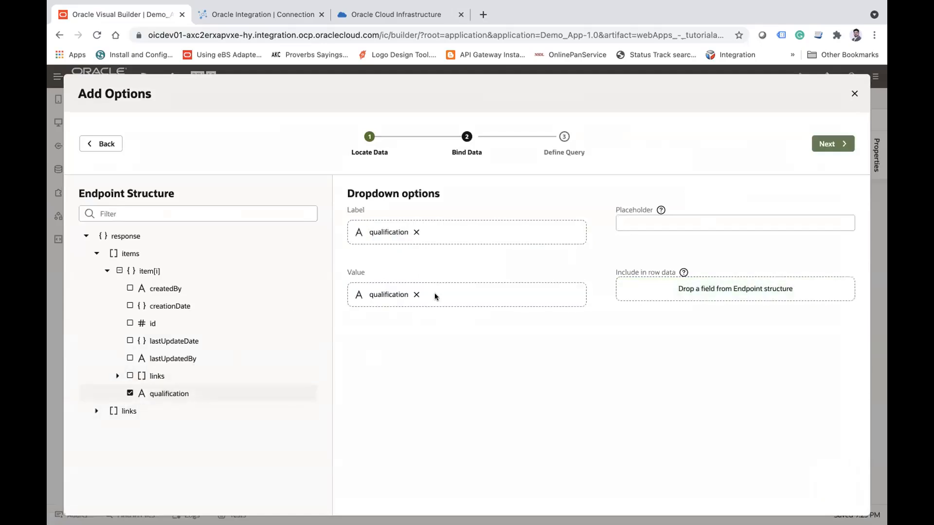
click(829, 142)
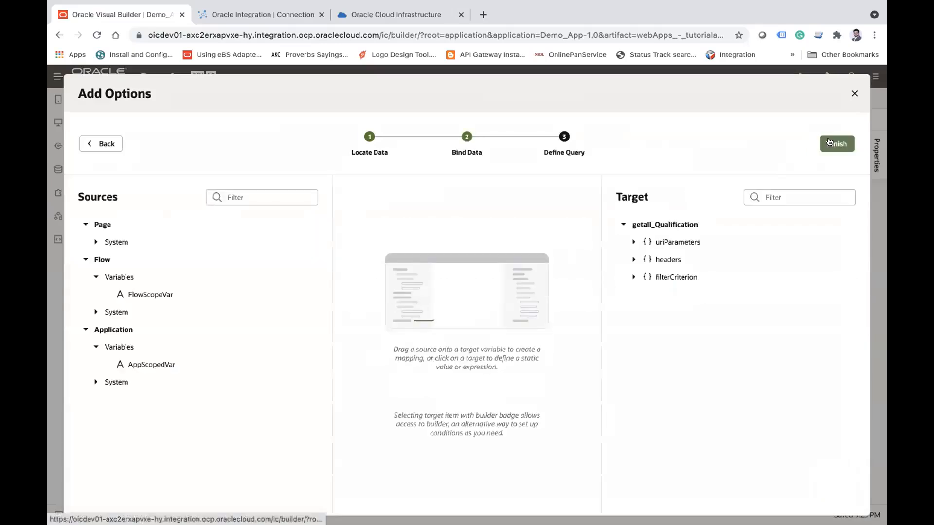
click(837, 144)
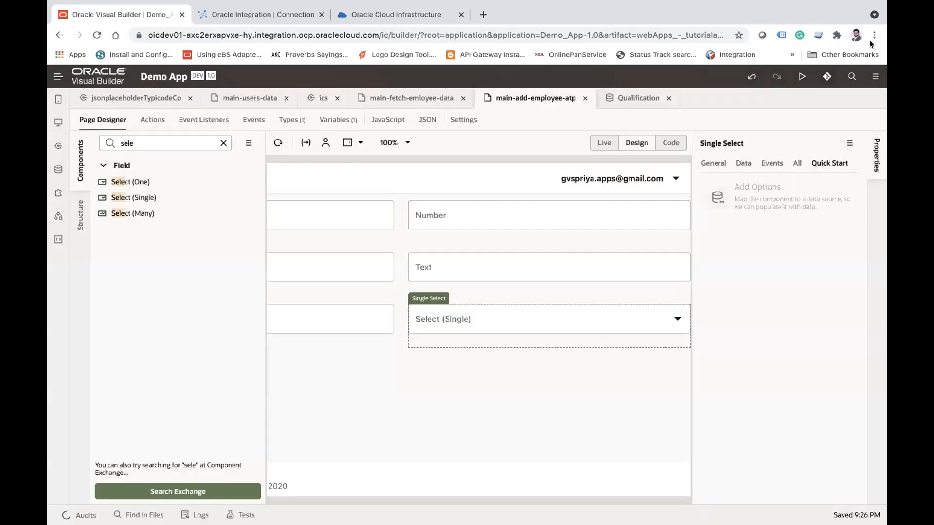
Step: Preview the Select (Single) field's options in Live mode and return to Design mode
click(603, 142)
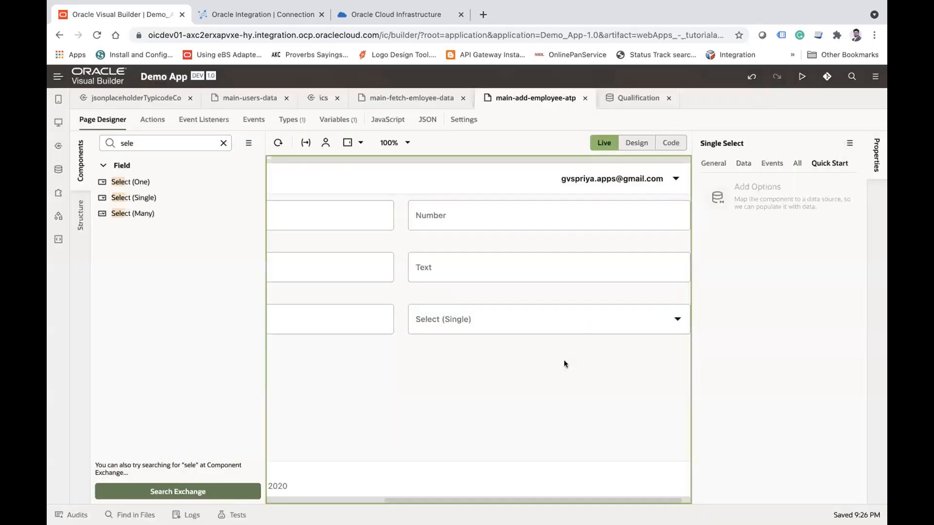
click(537, 319)
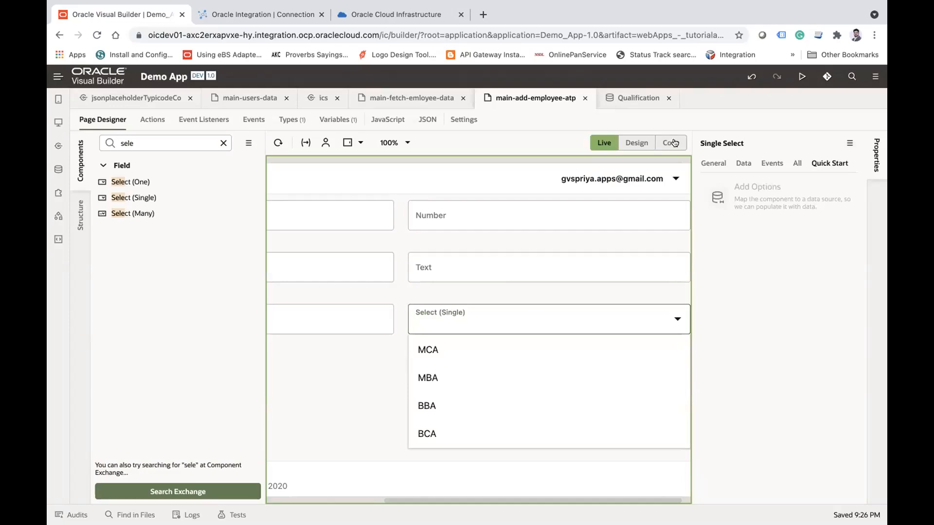
click(369, 393)
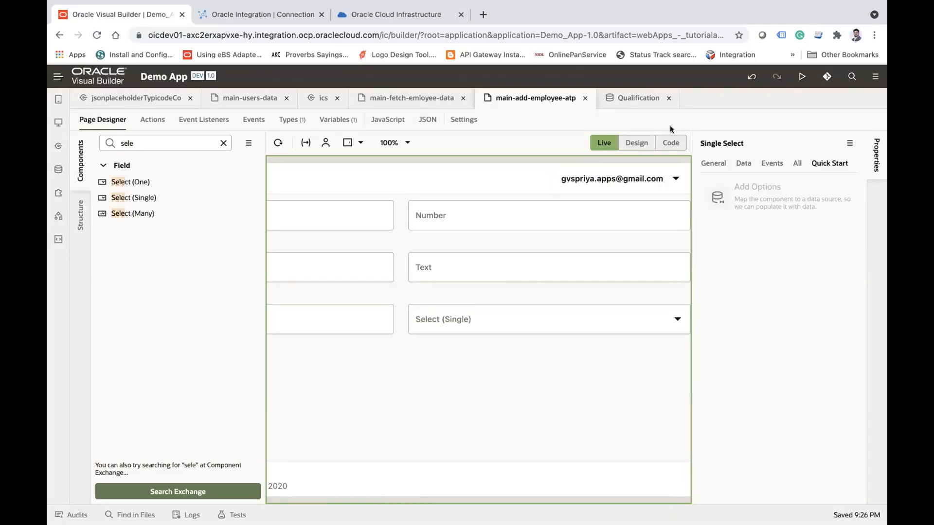
click(641, 142)
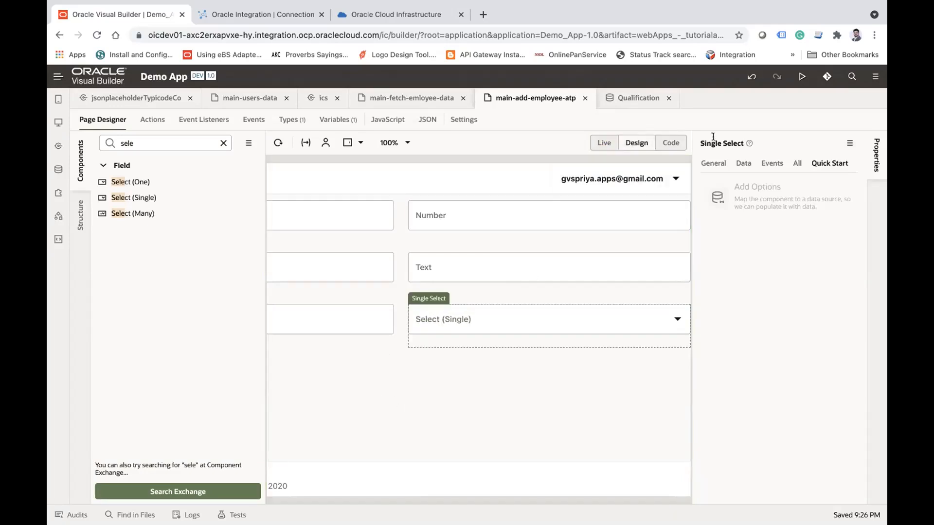
Step: Clear the label hint of the Select (Single) field
click(722, 163)
click(761, 235)
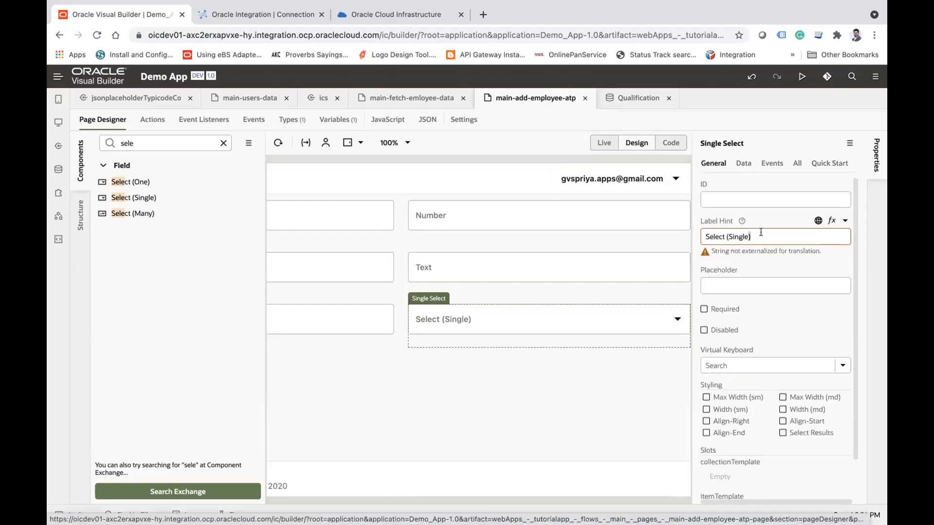
key(ctrl+a)
key(BackSpace)
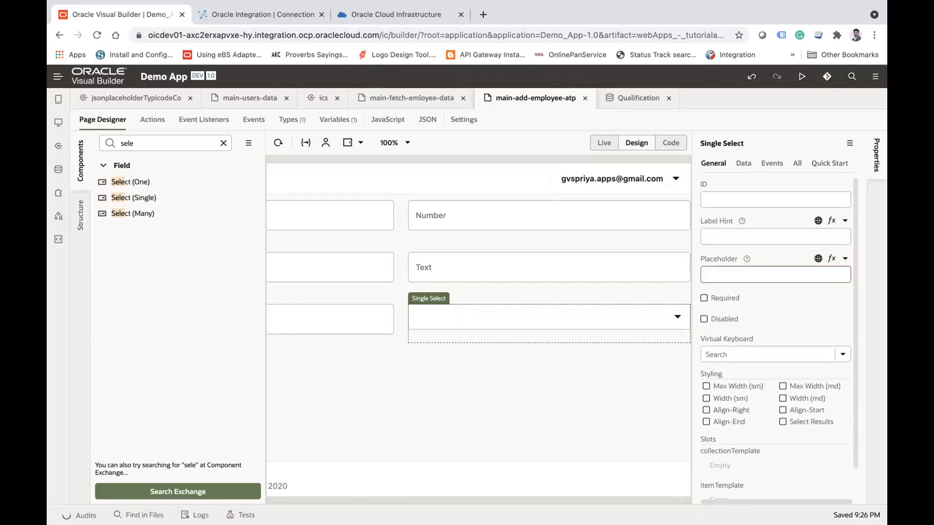
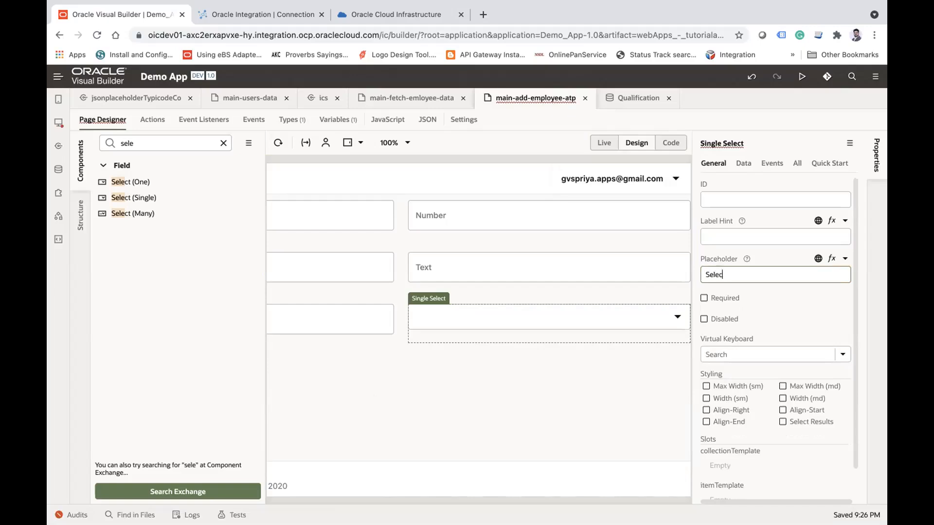
Step: Set the single select's placeholder to "Select Employee", and replace the first number field's label hint with the placeholder "Enter Employee Id"
key(Tab)
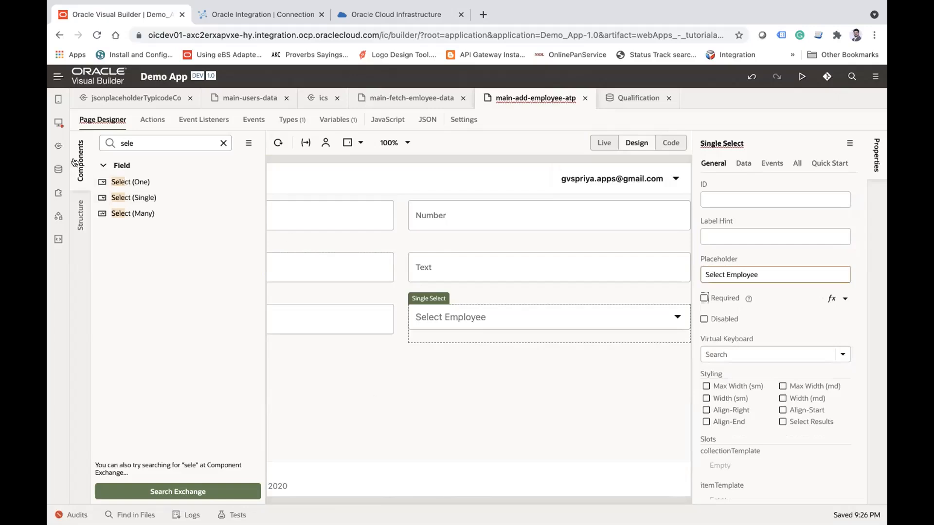
click(81, 165)
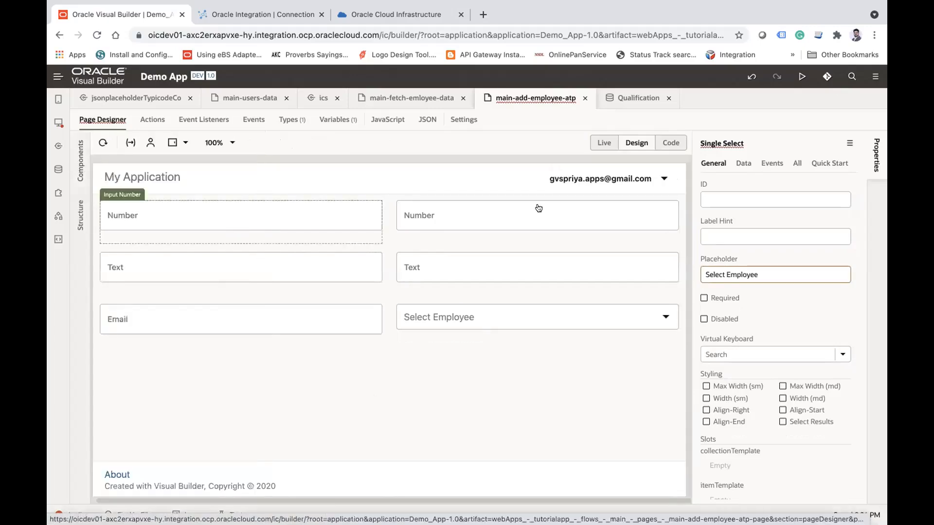
double_click(750, 235)
key(BackSpace)
key(Tab)
text(Enter Em)
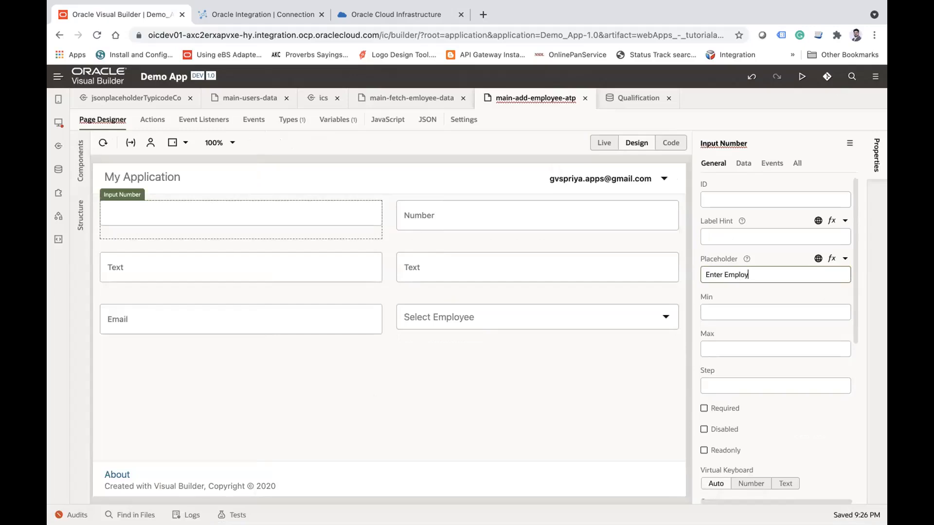
text(ployee Id)
key(Tab)
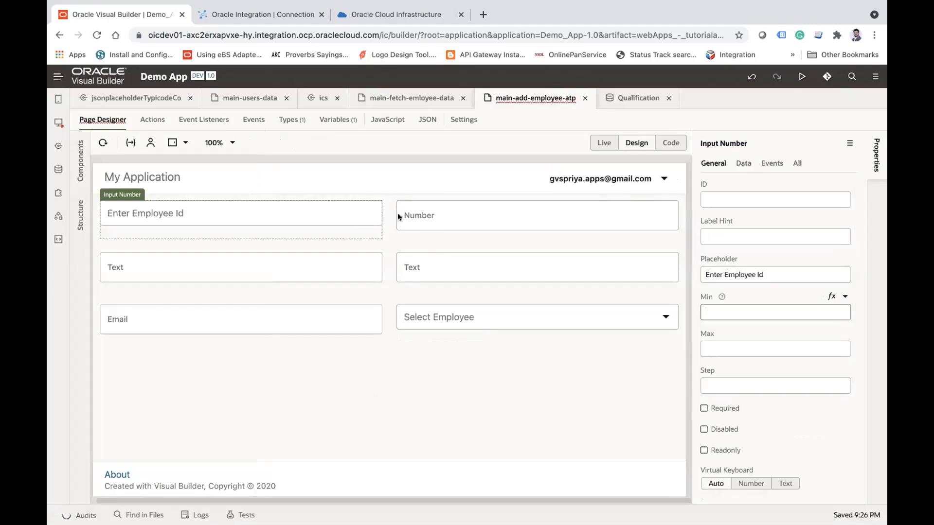
Step: Clear the second number field's label hint and set its placeholder to "Employee Age"
click(454, 221)
double_click(740, 236)
key(BackSpace)
key(Tab)
text(Employ)
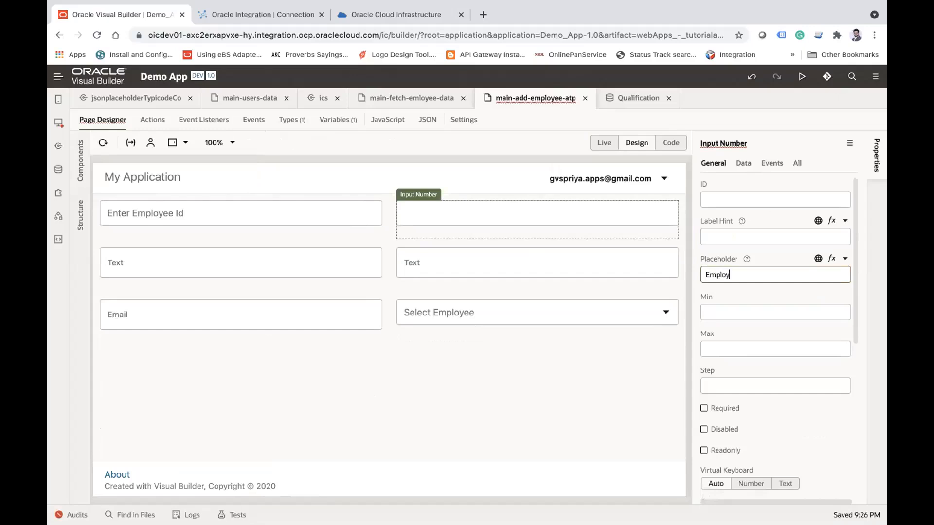
text(ee)
key(Tab)
click(777, 274)
key(Tab)
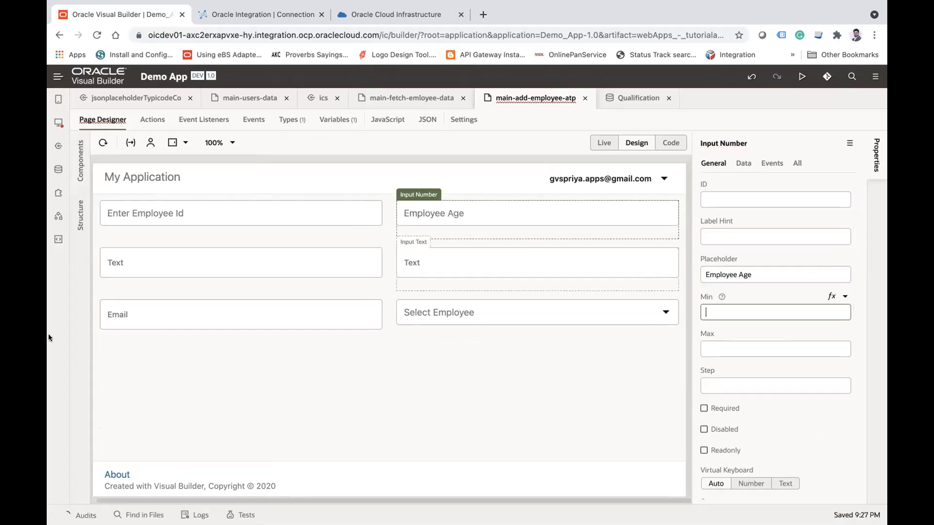
Step: Clear the first text field's label hint and set its placeholder to "First Name"
click(176, 277)
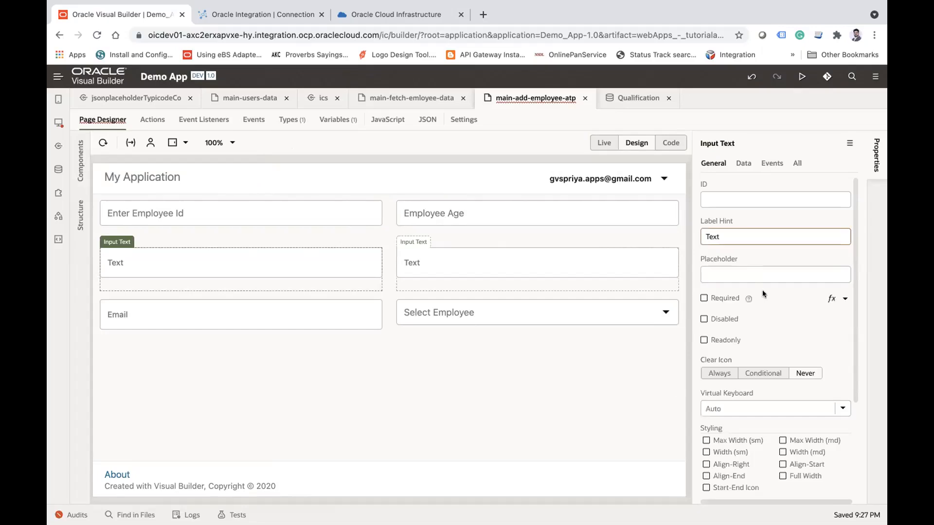
click(740, 239)
double_click(740, 238)
key(BackSpace)
key(Tab)
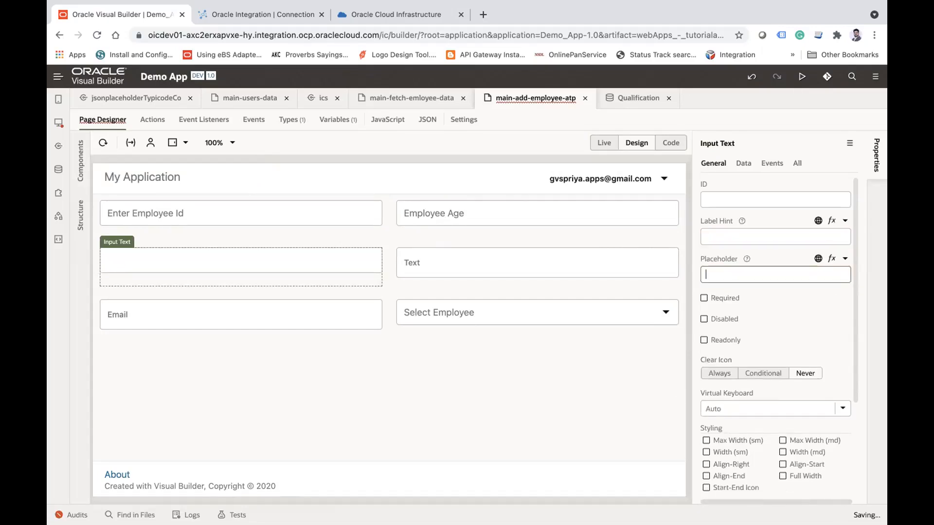
text(Empl;)
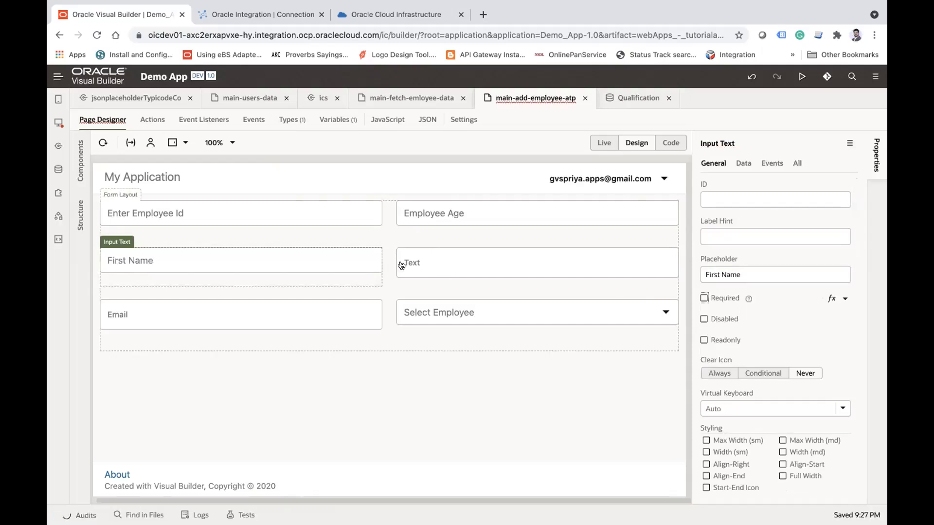
Step: Set the second text field's placeholder to "Last Name" and clear its label hint
click(426, 262)
click(740, 273)
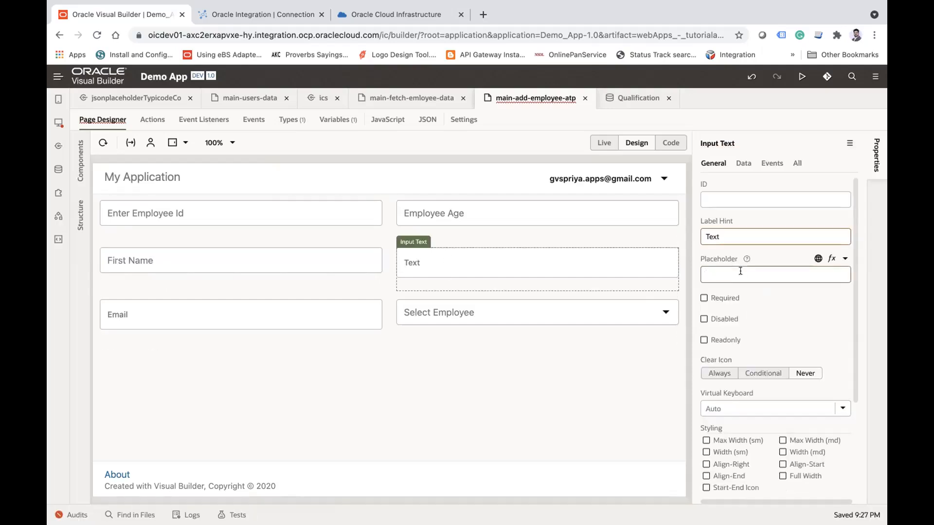
text(Last Name)
key(Tab)
double_click(726, 236)
Step: Clear the email field's label hint and set its placeholder to "Email Address"
click(280, 319)
double_click(738, 237)
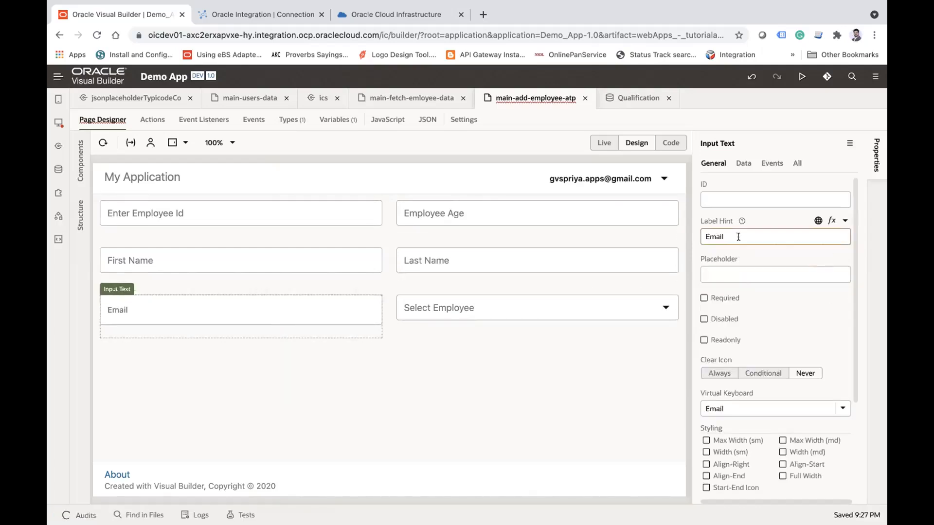
key(BackSpace)
key(Tab)
text(Emila)
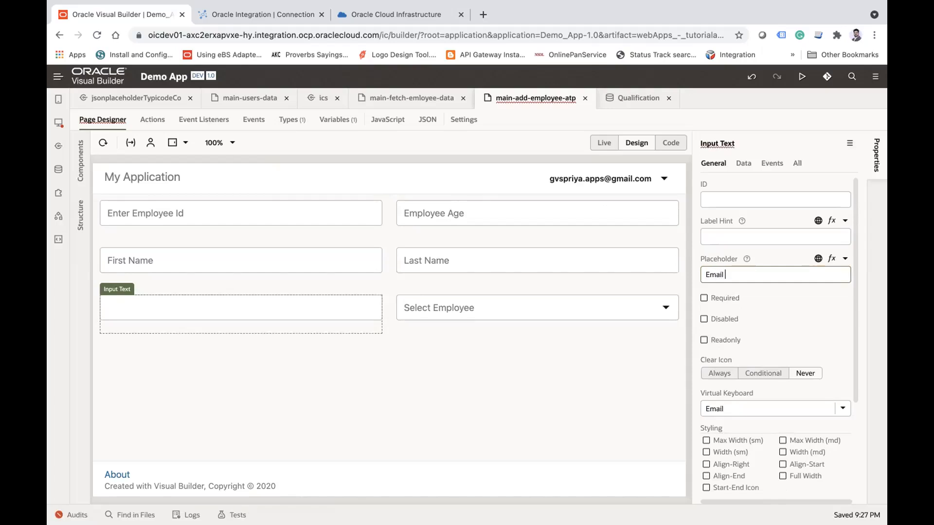
click(460, 308)
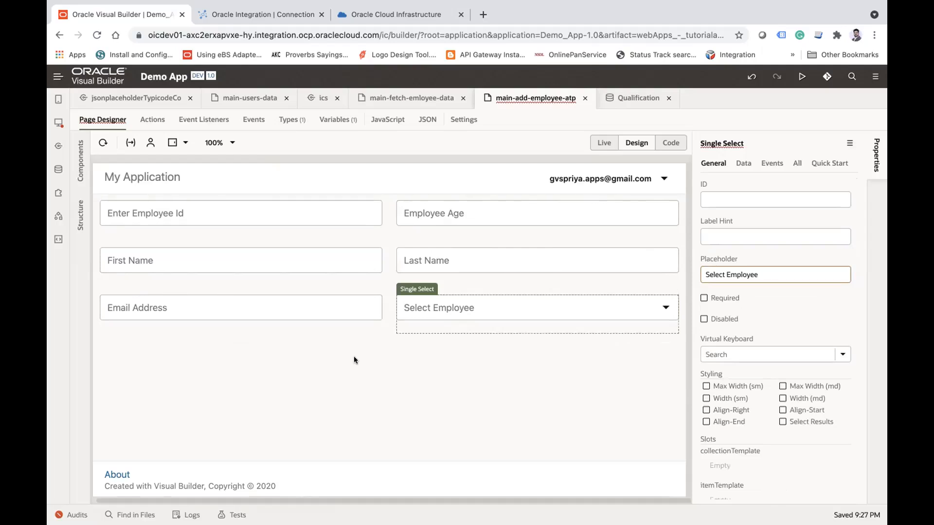
Step: Find the Button component and place two buttons side by side below the employee form
click(80, 157)
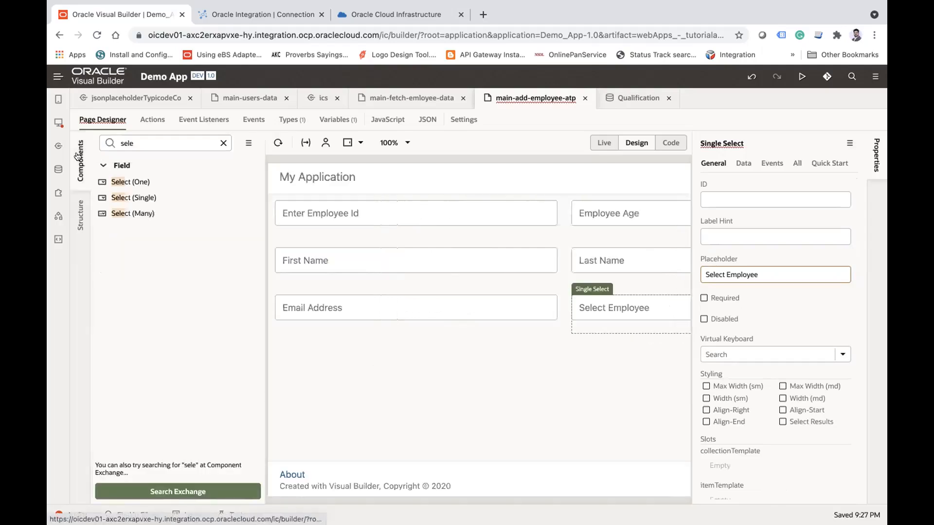
double_click(130, 139)
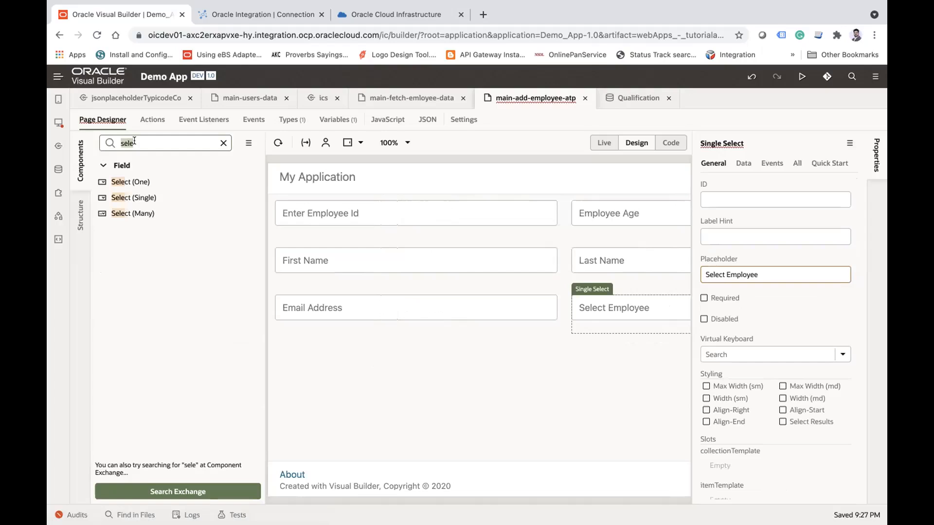
text(bu)
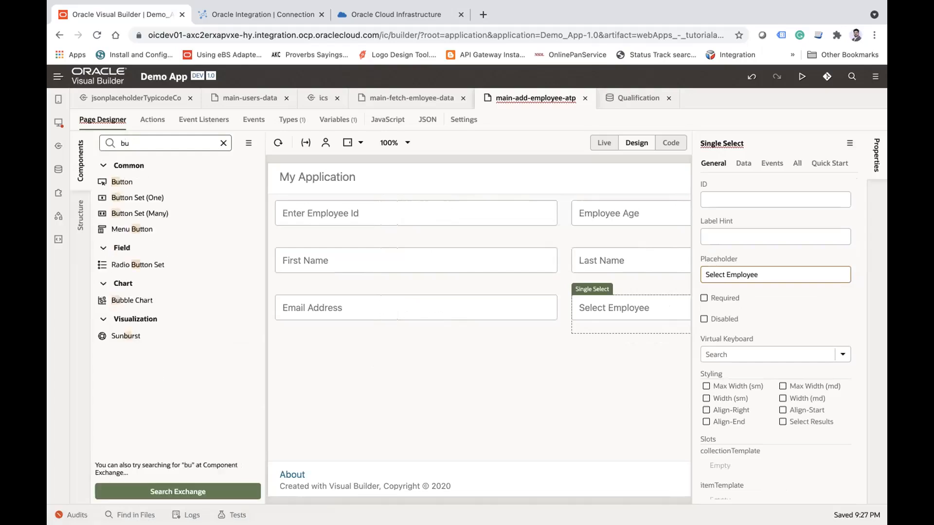
drag(123, 182, 444, 365)
drag(131, 181, 534, 352)
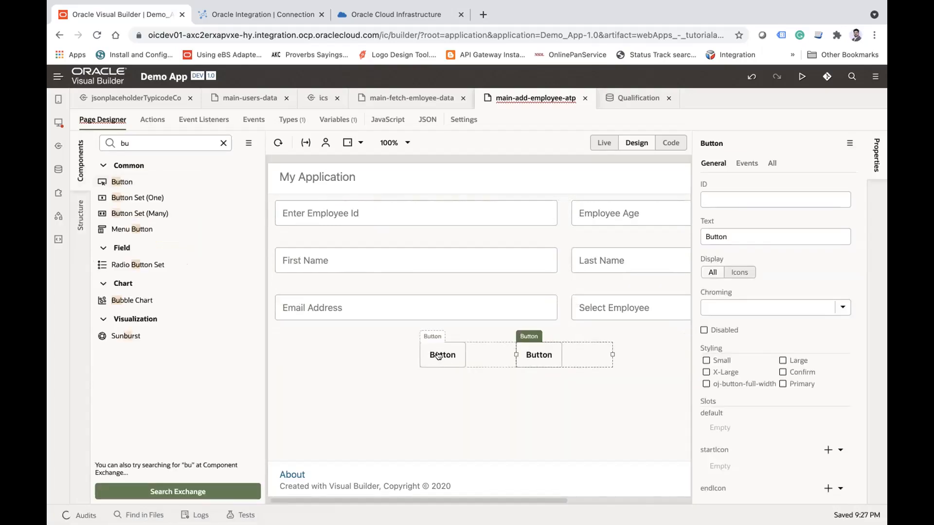
Step: Change the text of the first button below the form to "Cancel"
click(439, 355)
double_click(735, 232)
text(Canc)
key(Return)
Step: Change the second button's text to "Save" and set its chroming to Solid
click(538, 355)
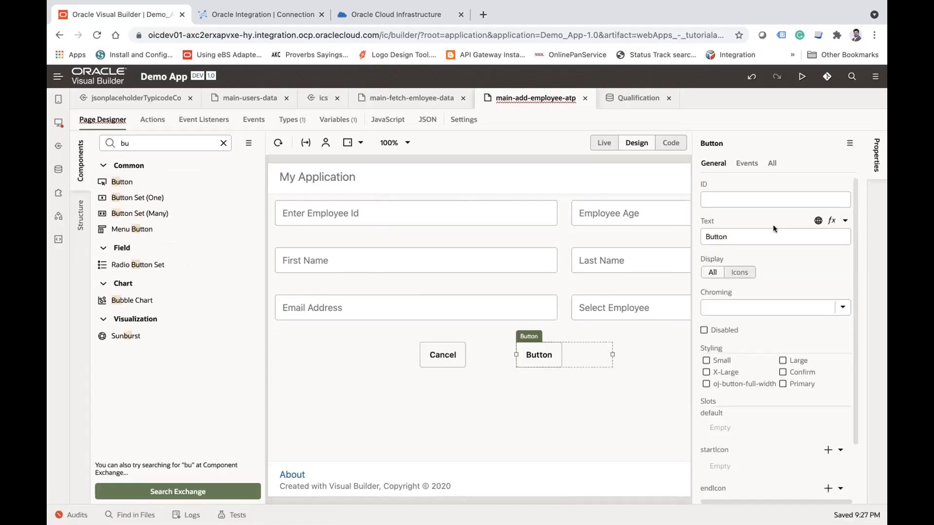
double_click(745, 232)
text(Save)
key(Return)
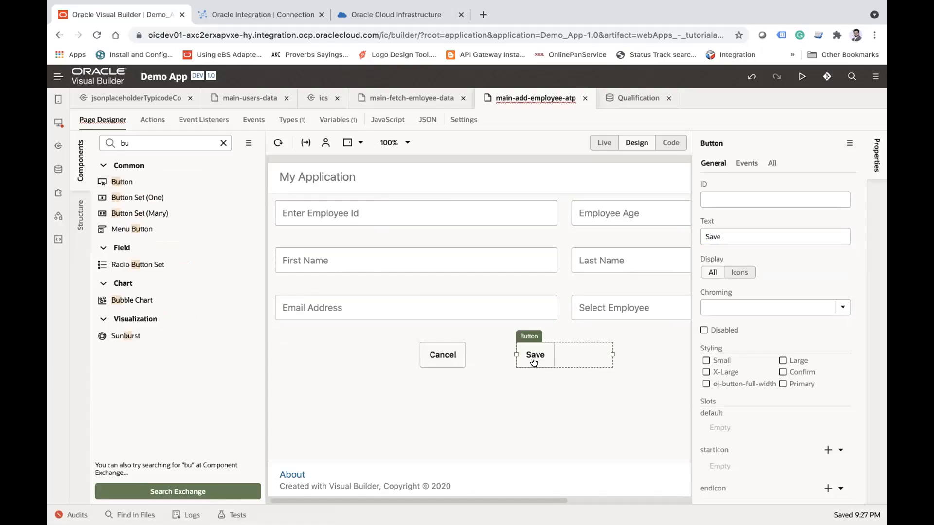
click(749, 307)
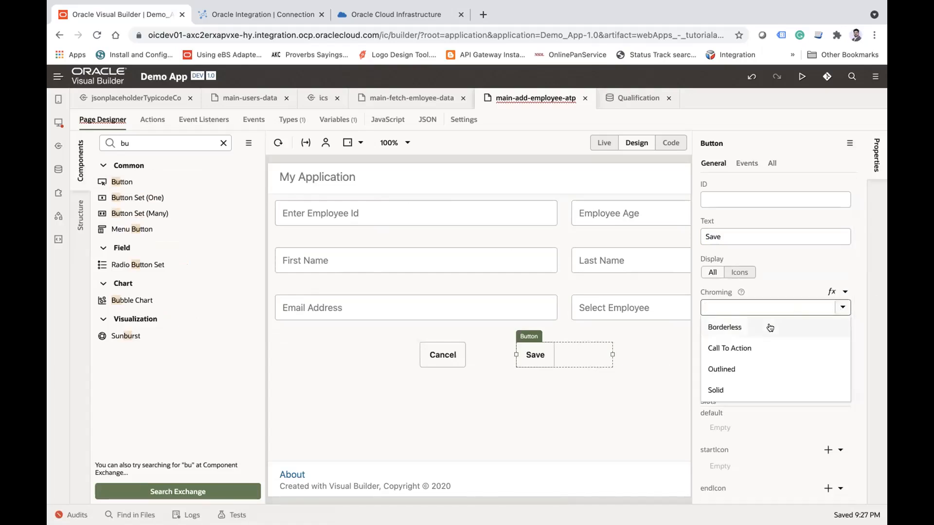
click(729, 390)
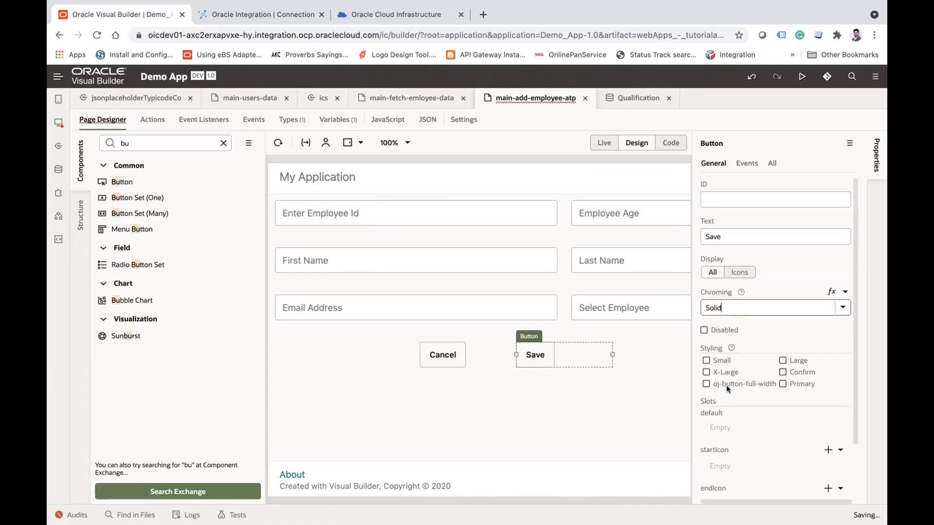
click(441, 363)
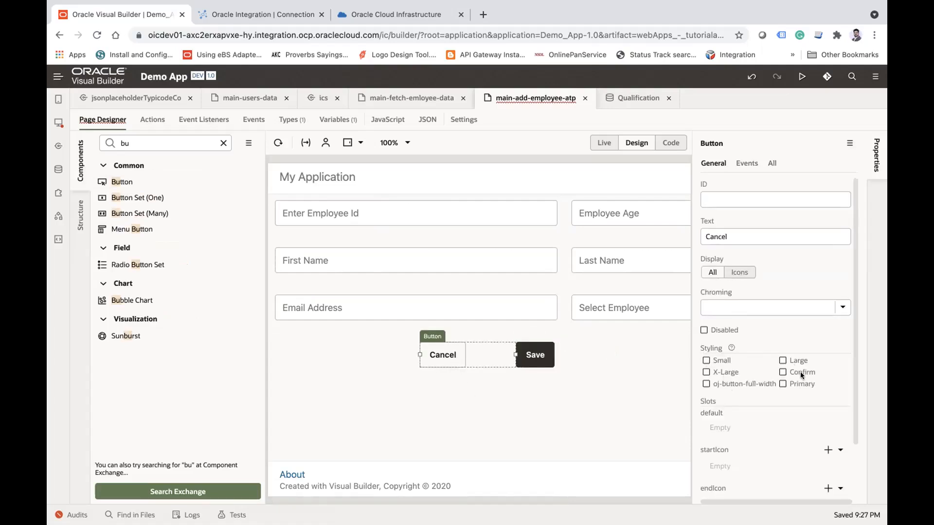
click(278, 360)
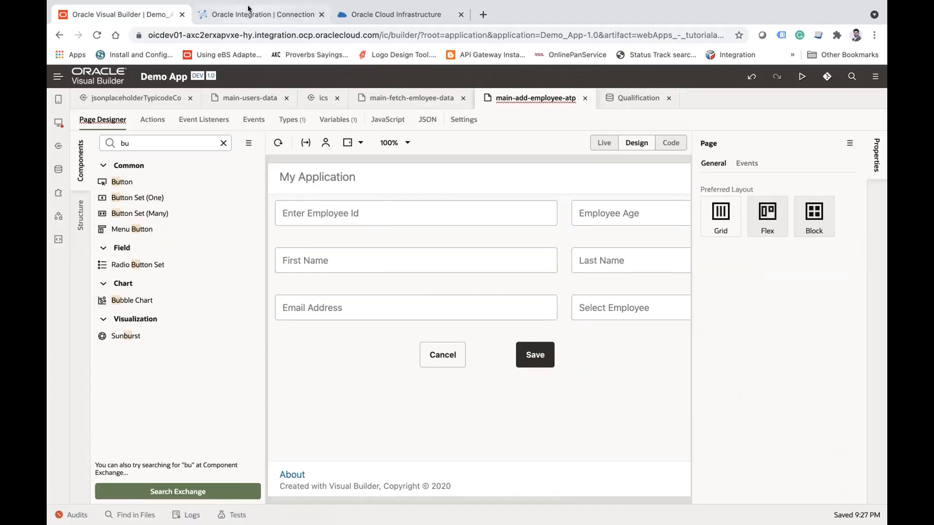
Step: Switch to Oracle Cloud and check the state of the databases in the refreshed Autonomous Databases list
click(348, 15)
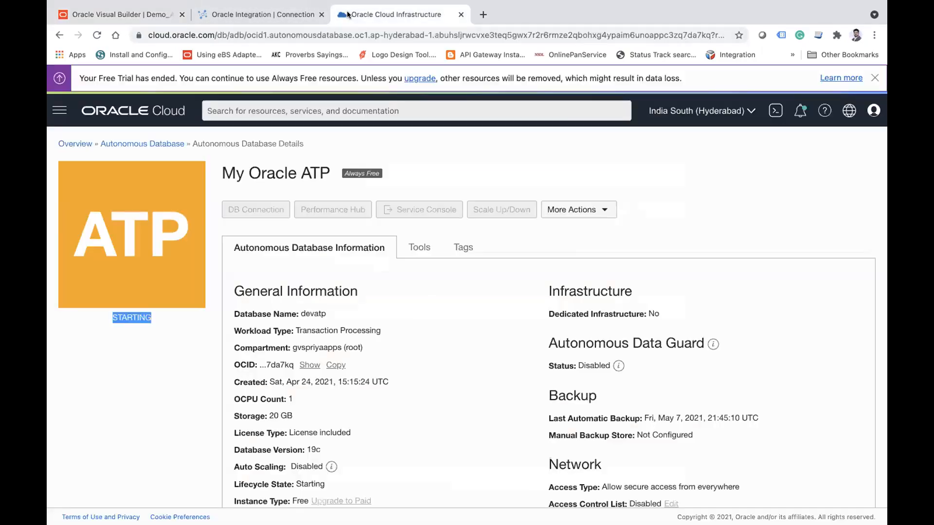
click(156, 143)
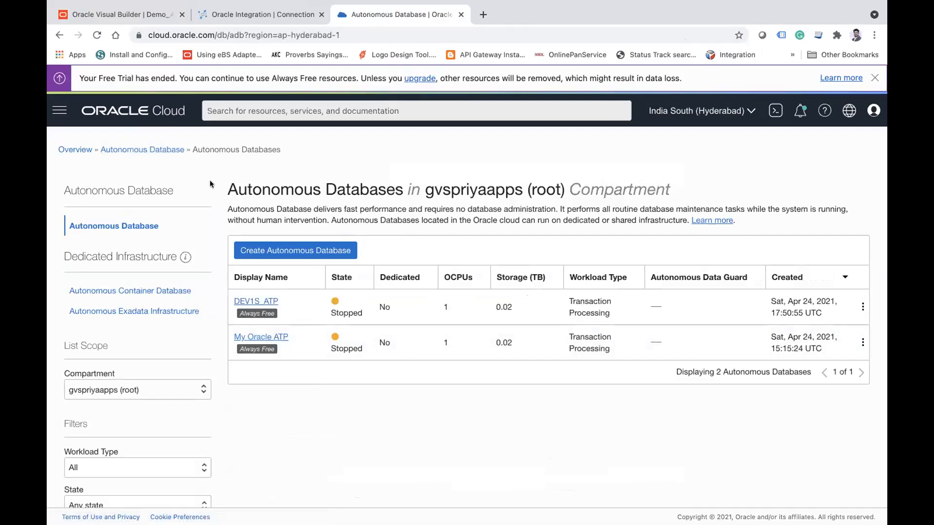
click(96, 35)
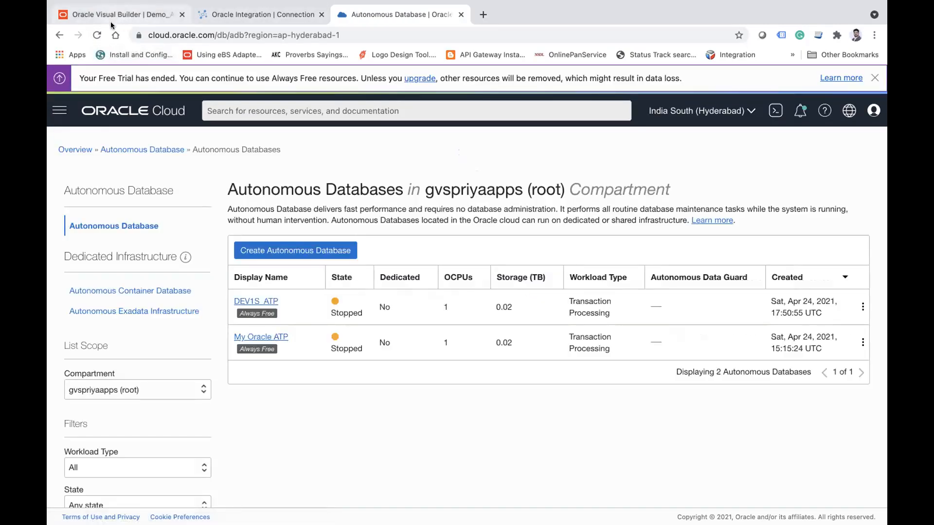
Step: Return to Visual Builder and reload the main-fetch-emloyee-data page to check whether its table loads data
click(109, 21)
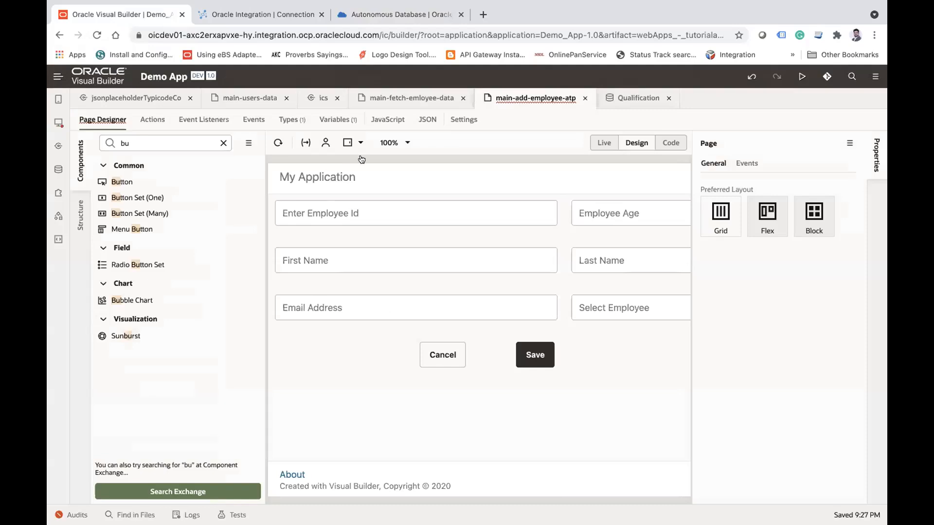
click(420, 102)
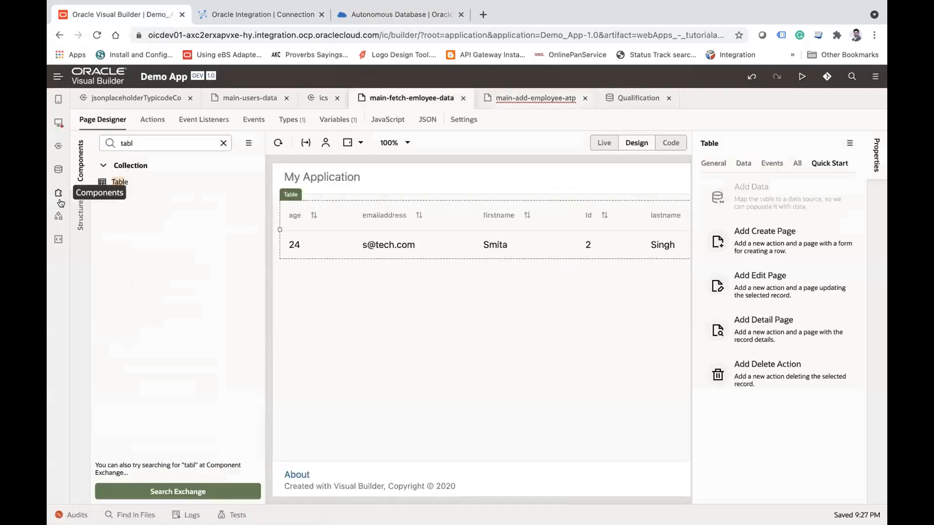
click(80, 166)
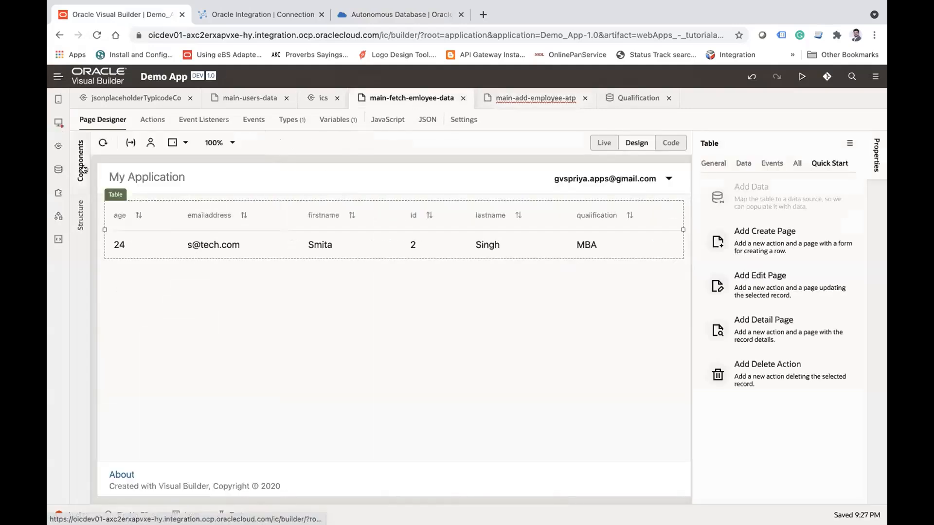
click(102, 142)
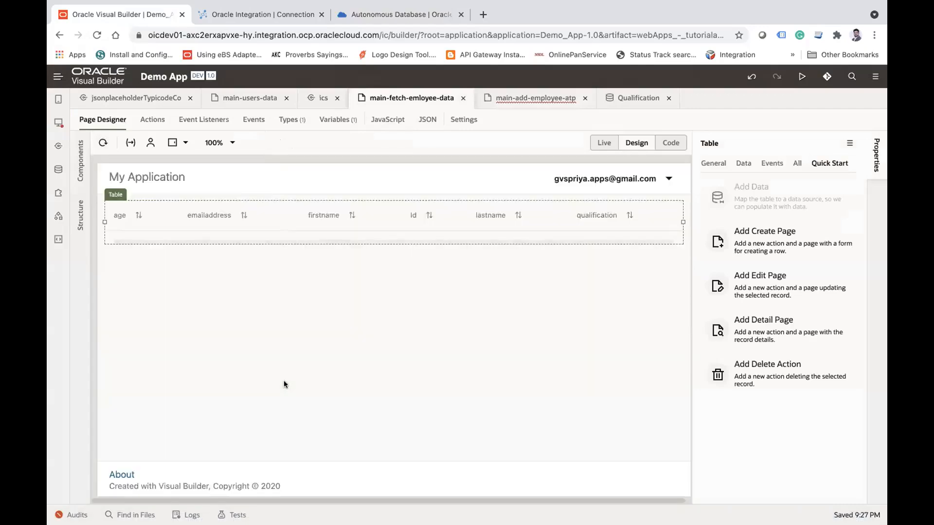
Step: Start the My Oracle ATP autonomous database in Oracle Cloud and return to Visual Builder
click(335, 15)
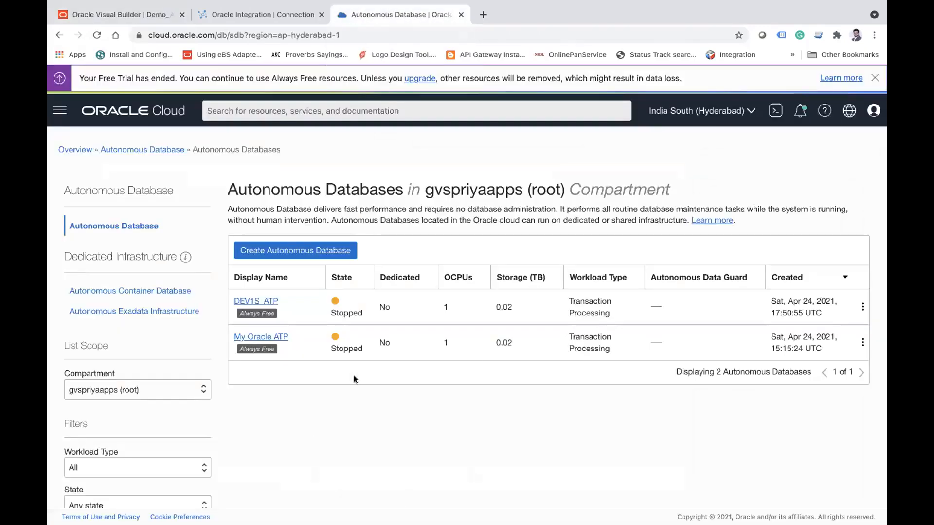
click(271, 339)
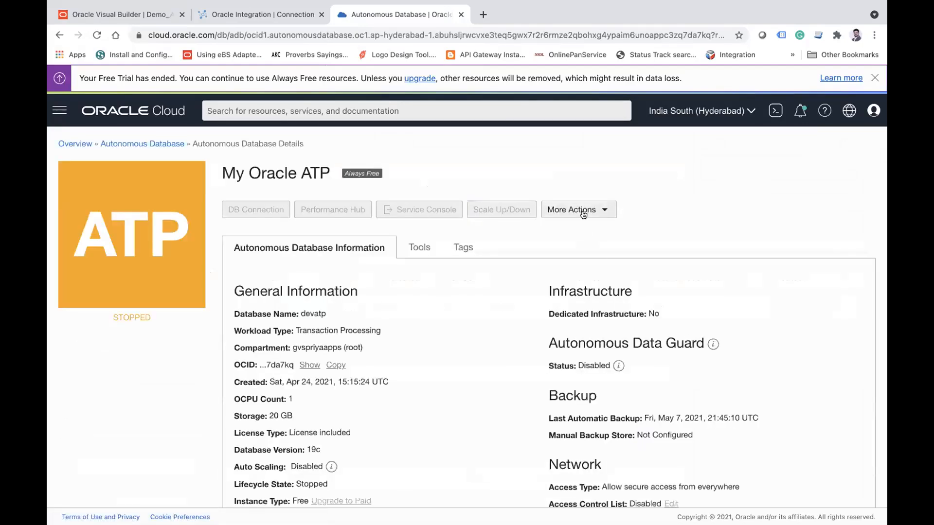
click(583, 214)
click(561, 235)
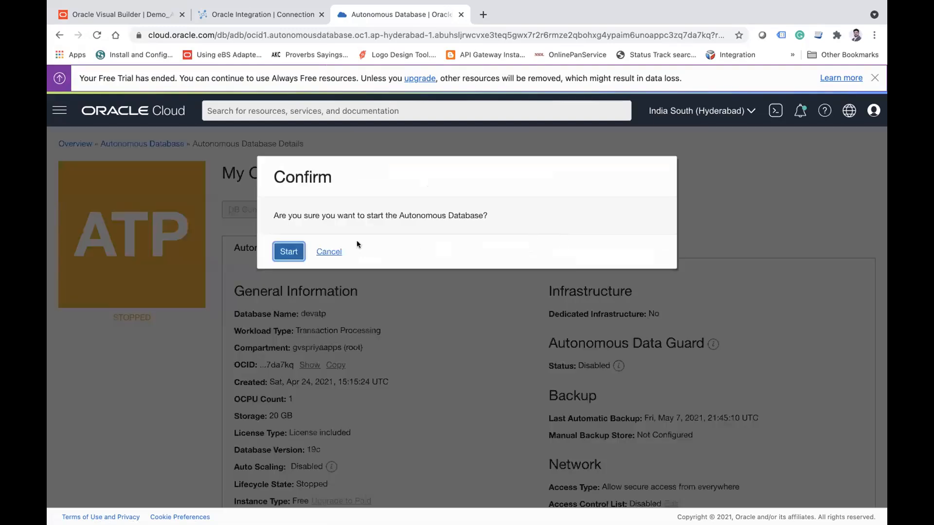
click(294, 251)
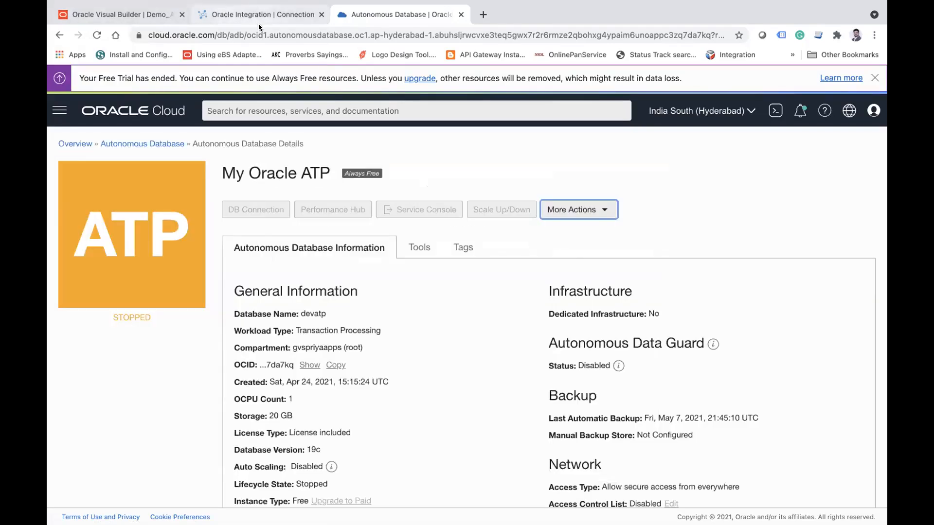
click(98, 20)
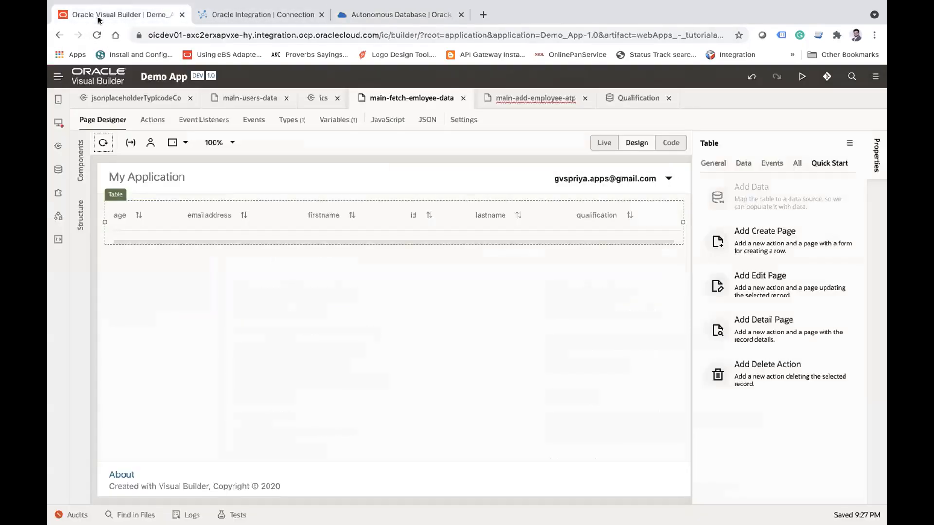
Step: Open main-add-employee-atp and select its Save button, then switch to Oracle Integration and open the integrations list from the ATP connection
click(524, 100)
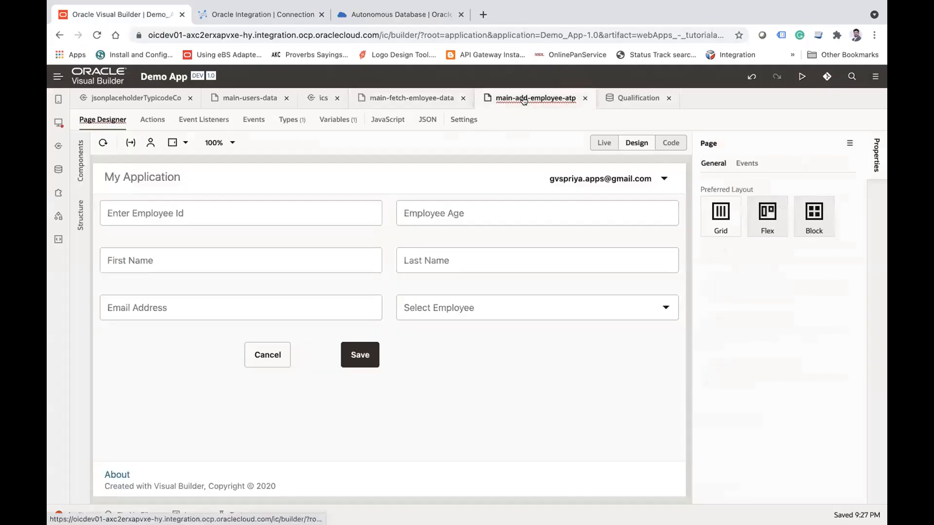
click(356, 355)
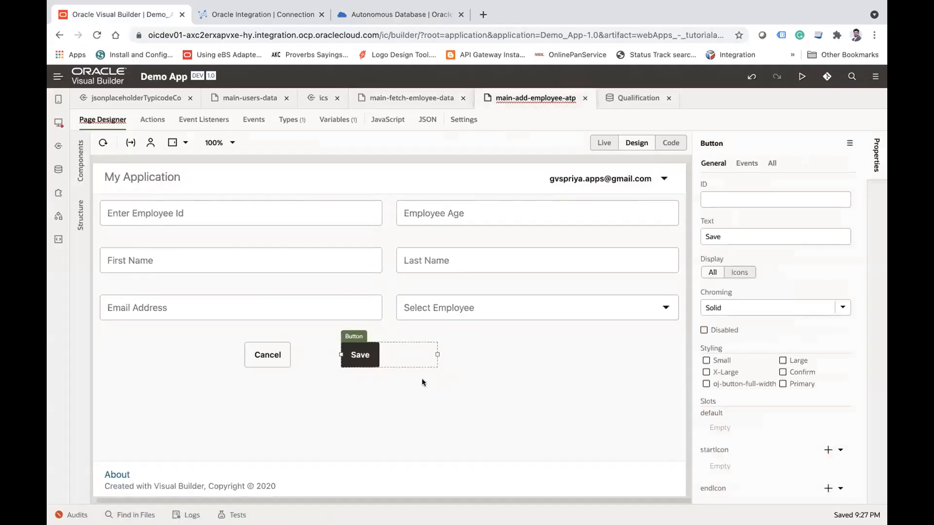
click(269, 14)
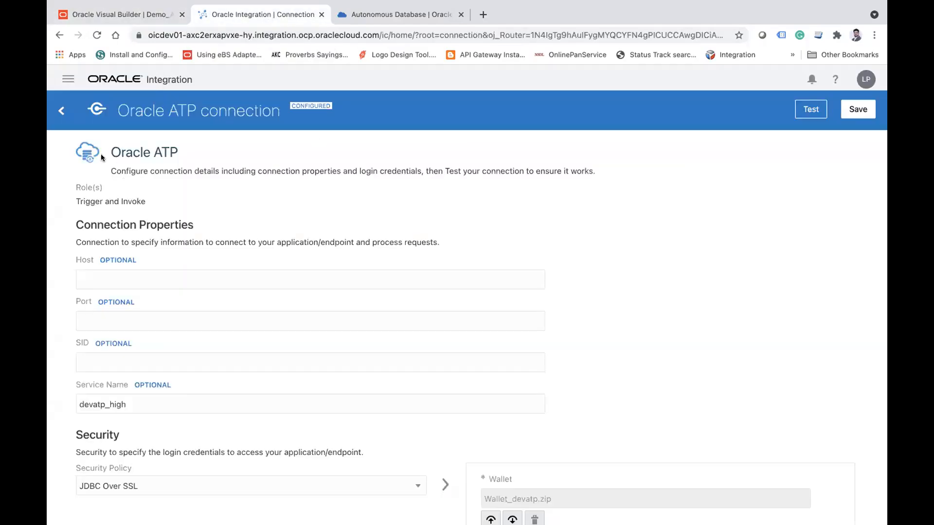
click(61, 111)
click(68, 113)
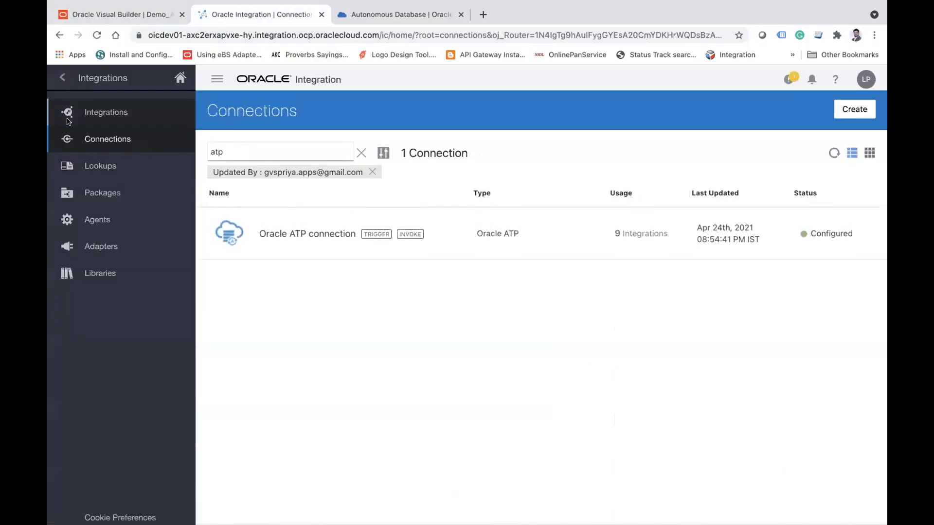
Step: Return to Visual Builder and inspect the properties of the Enter Employee Id field on the add-employee page
click(110, 15)
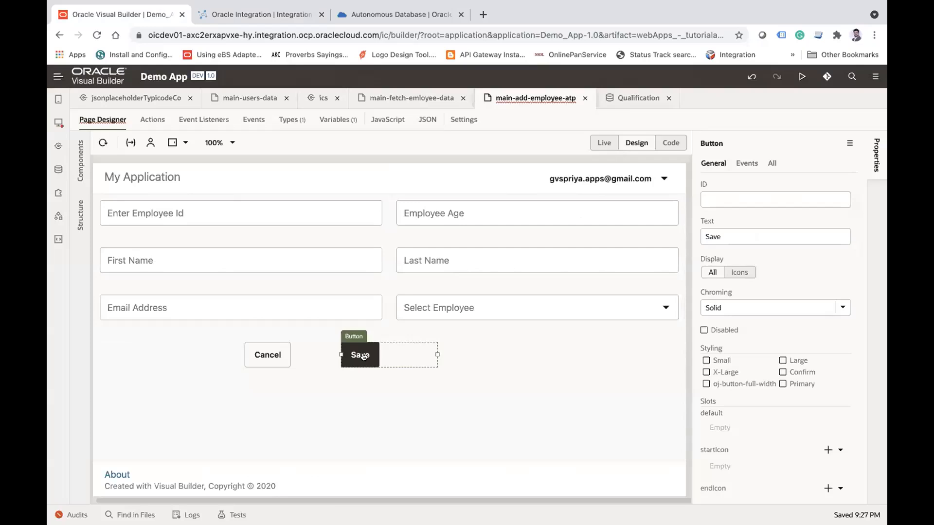
click(199, 197)
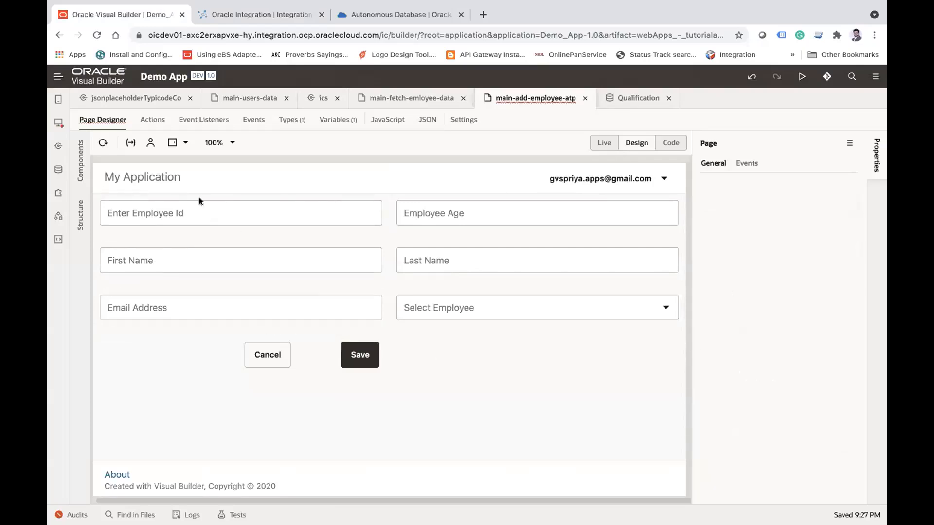
click(180, 213)
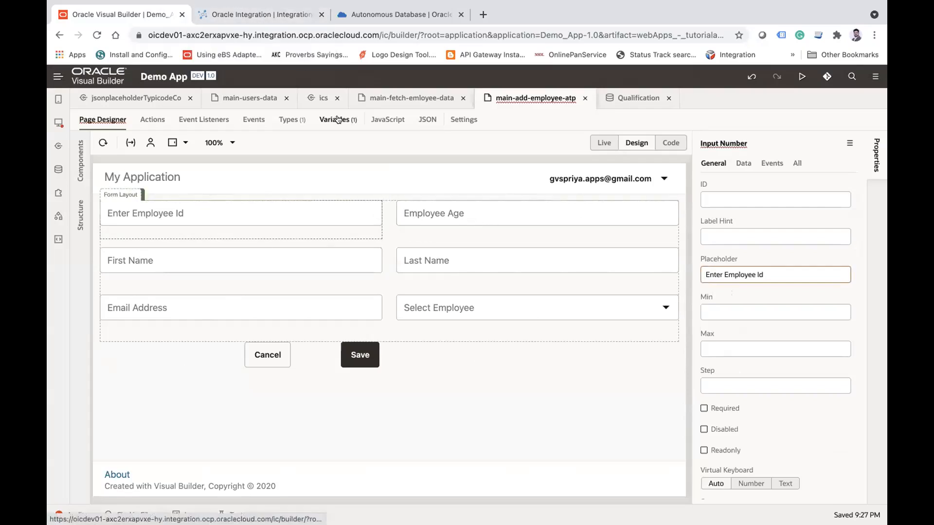
Step: Start a page type from an endpoint, using the POST employees endpoint of ATP_OPERATIONS in the ics Default Package
click(291, 121)
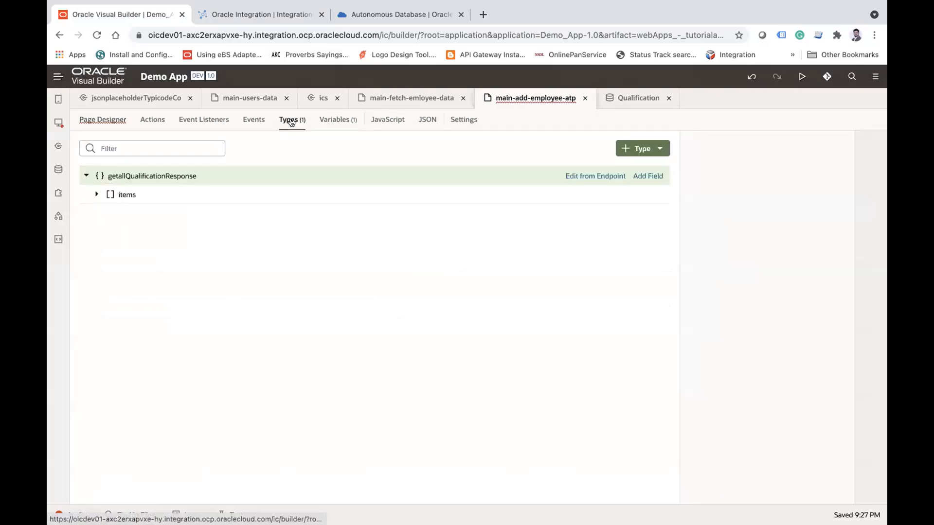
click(670, 150)
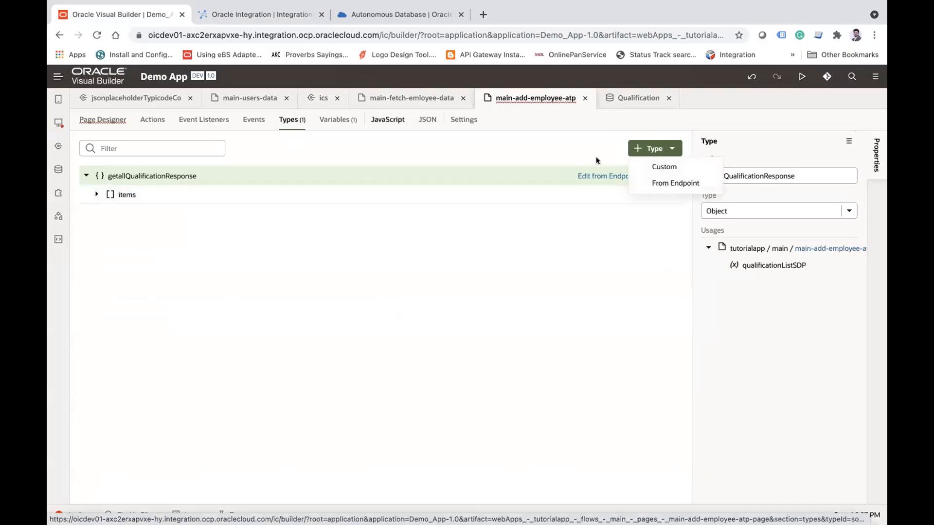
click(675, 183)
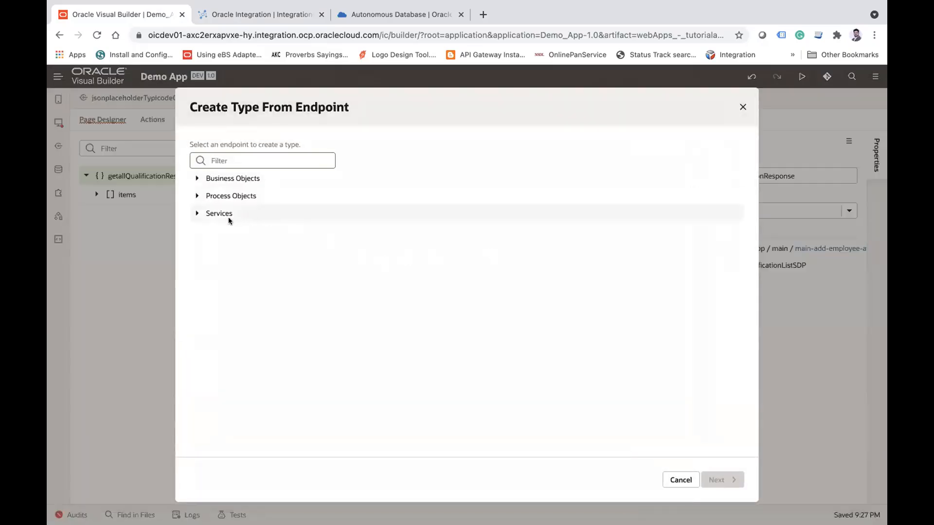
click(195, 216)
click(206, 230)
click(218, 249)
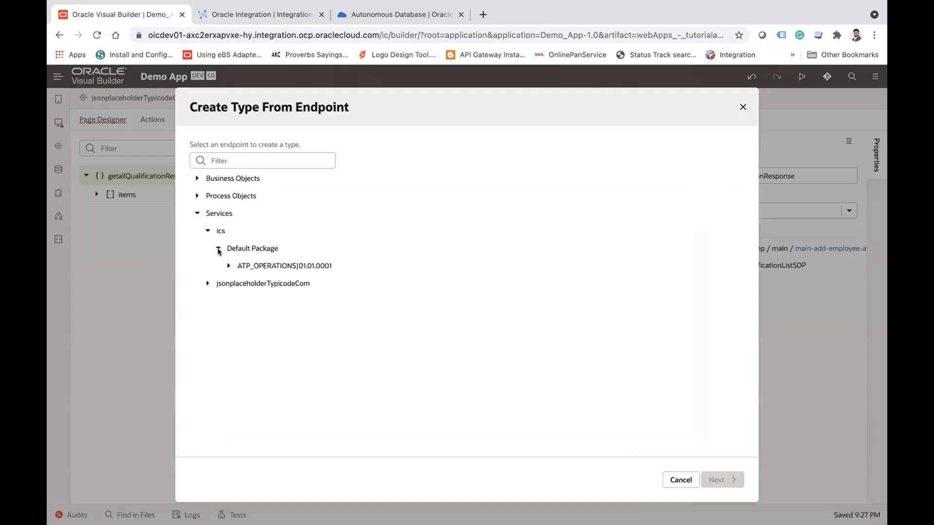
click(224, 266)
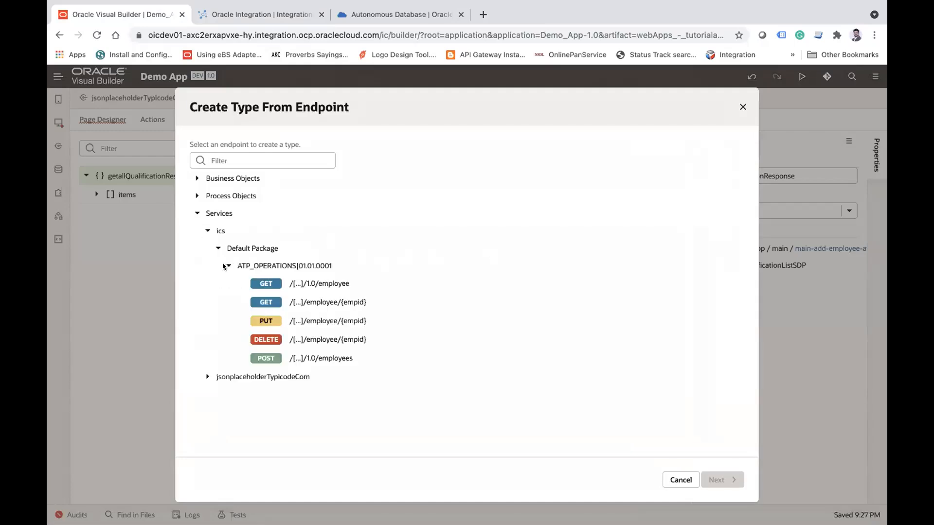
click(284, 359)
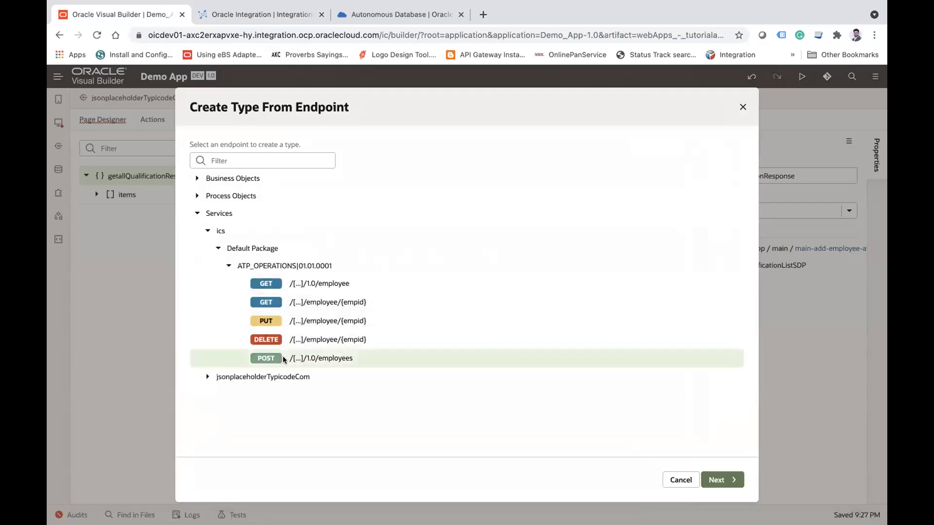
click(712, 477)
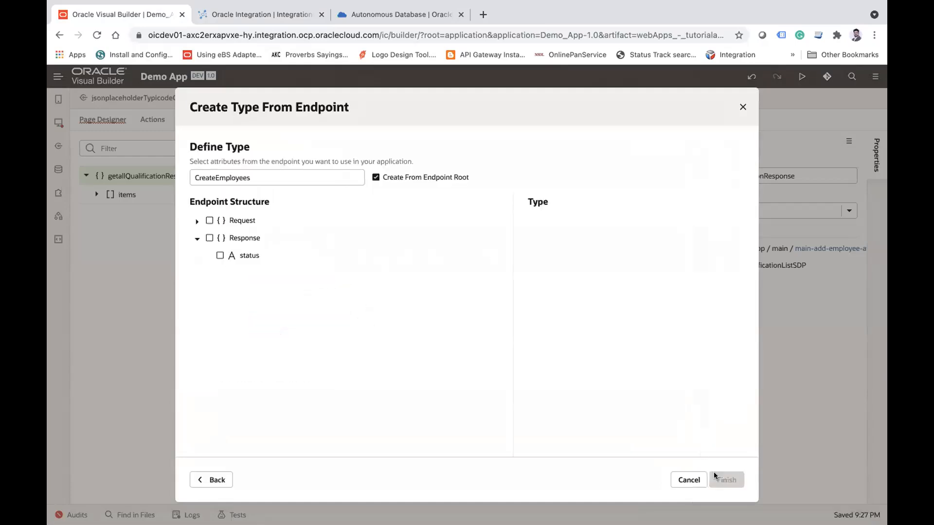
Step: Include all Request attributes in the type and create it with the name CreateEmployees
click(197, 220)
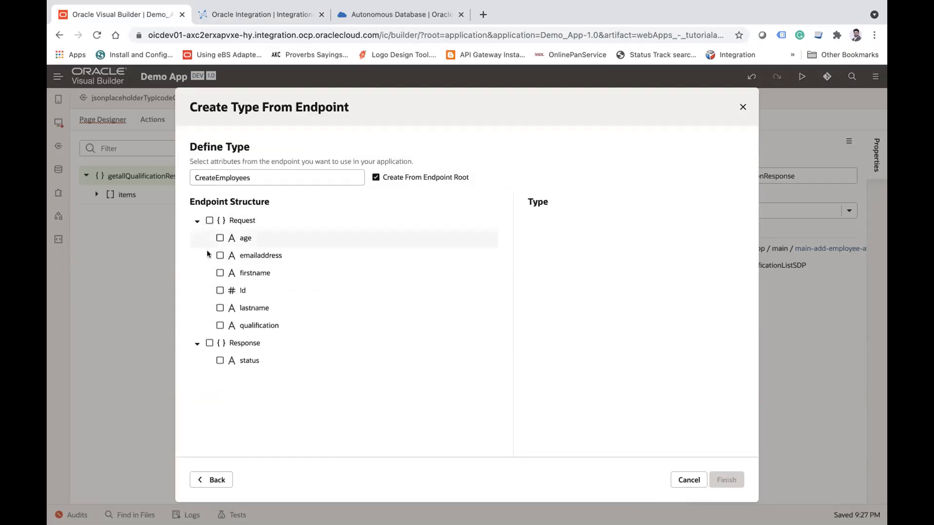
click(209, 221)
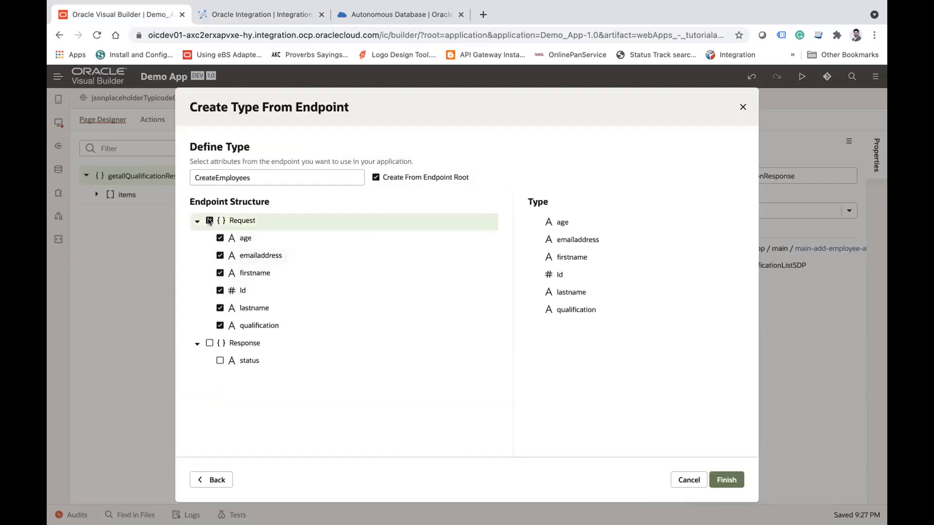
double_click(227, 177)
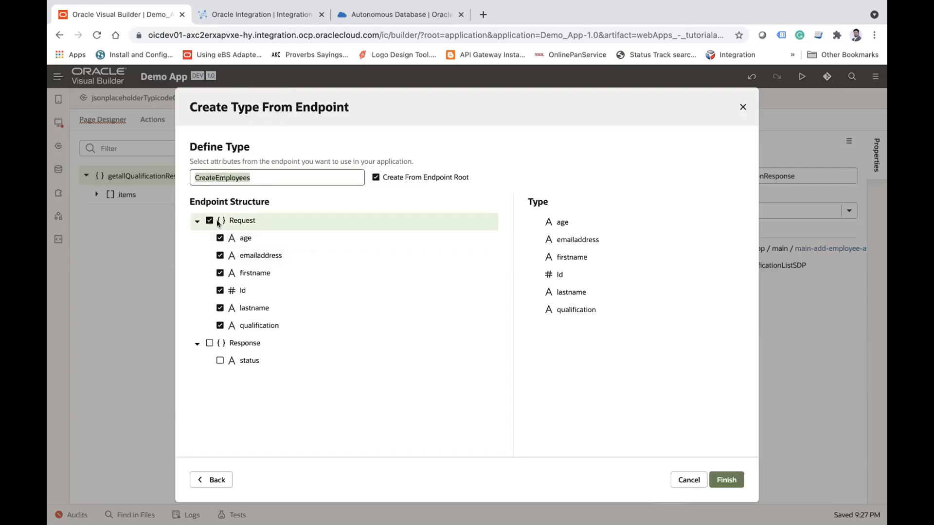
double_click(263, 175)
click(728, 481)
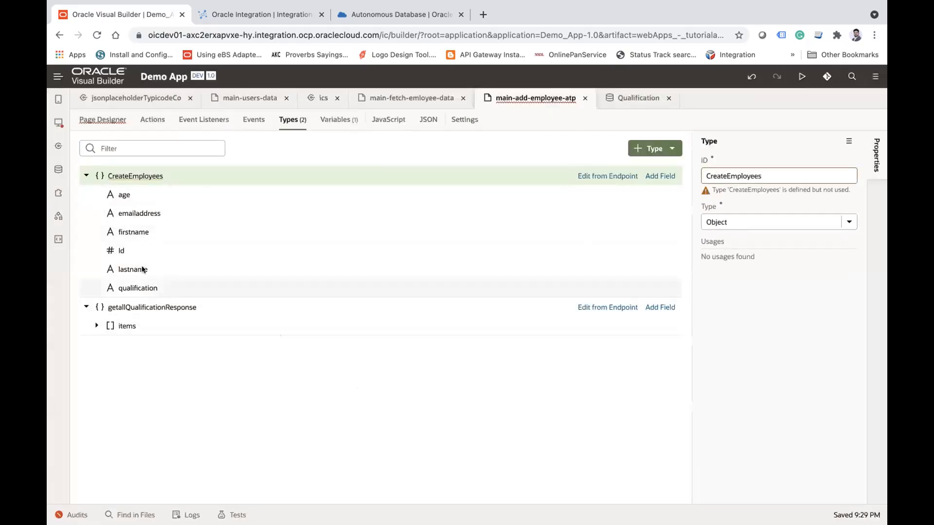
Step: Create a page variable named EmployeeVar with the type CreateEmployees
click(343, 123)
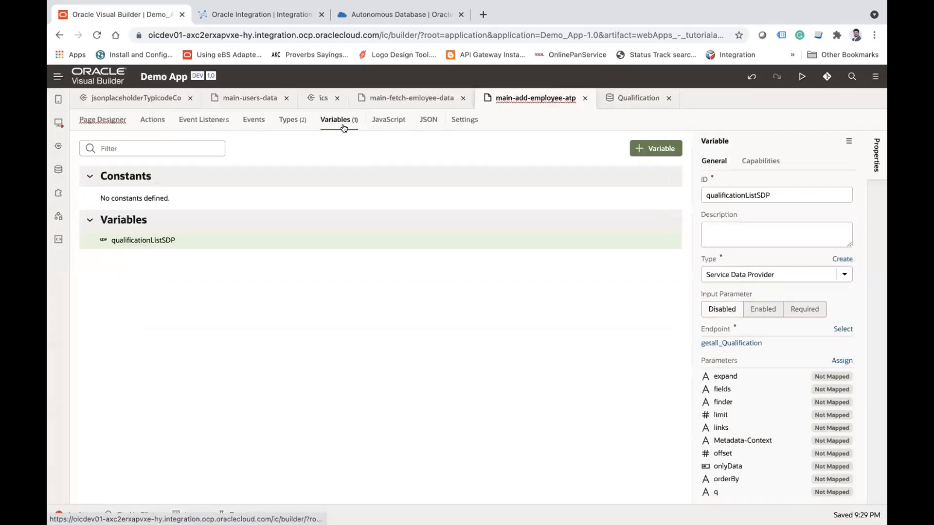
click(661, 150)
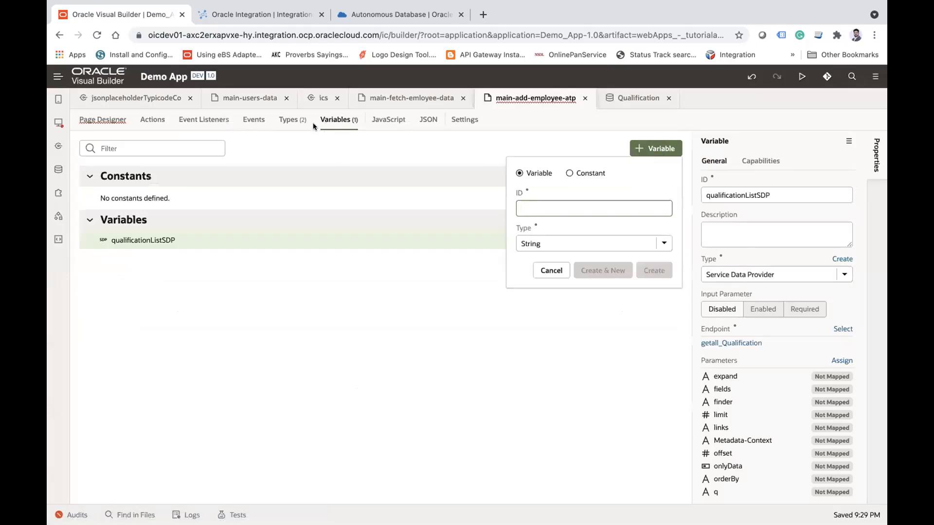
text(E)
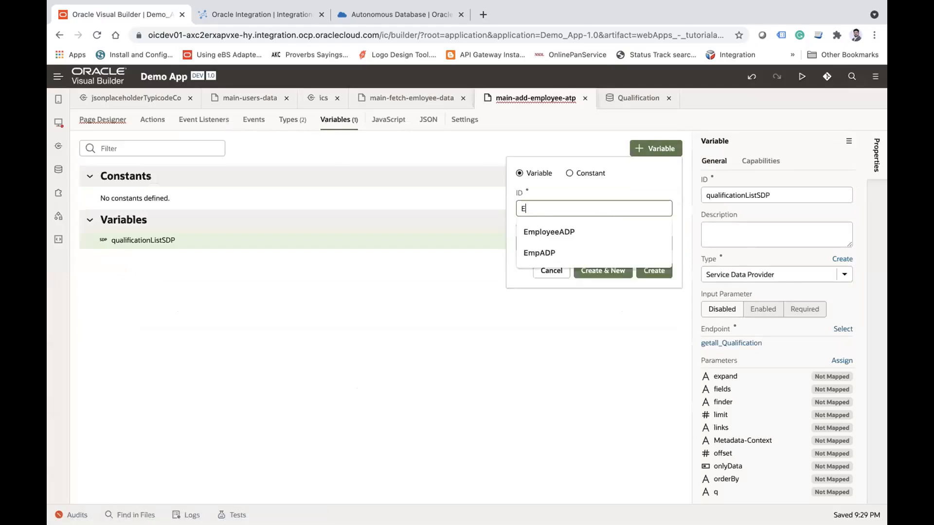
text(mployeeVar)
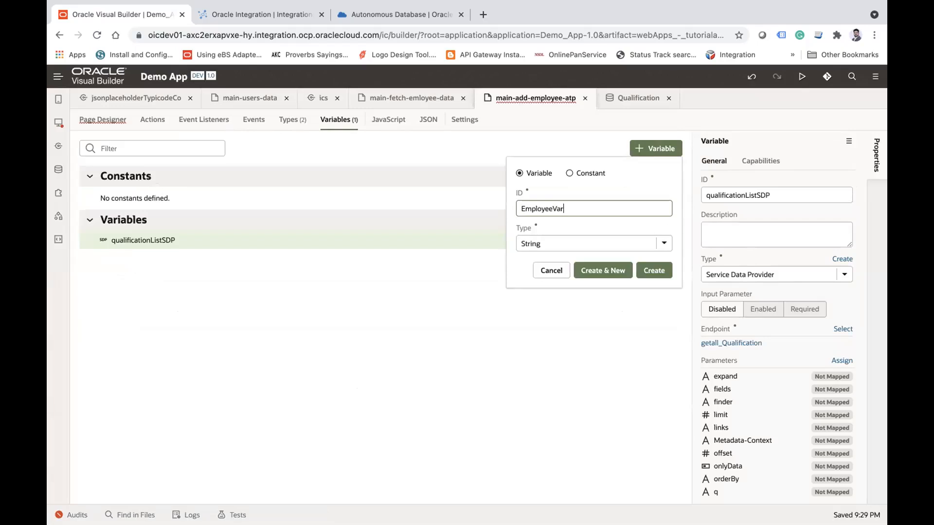
click(665, 244)
scroll(601, 328, down, 2)
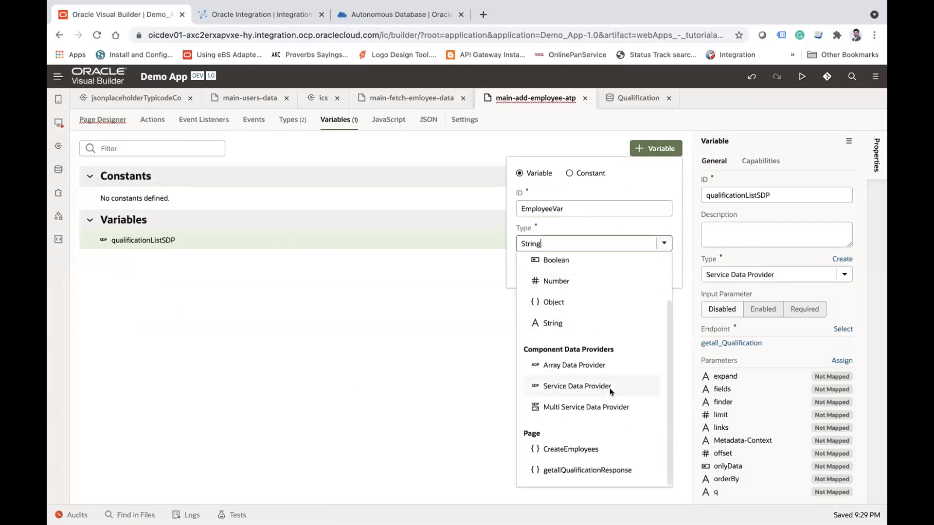
click(576, 447)
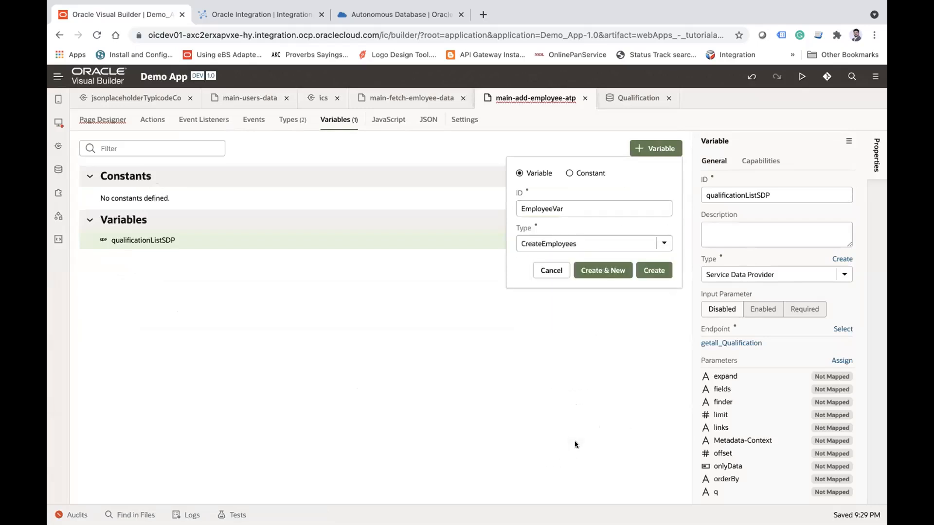
click(660, 271)
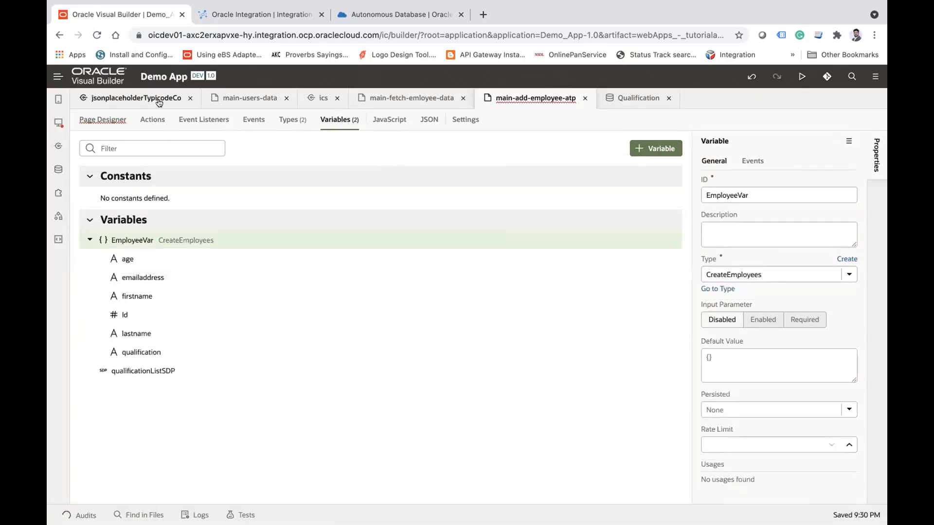
Step: Check the table's data on the main-fetch-emloyee-data page and return to the design view of main-add-employee-atp
click(408, 100)
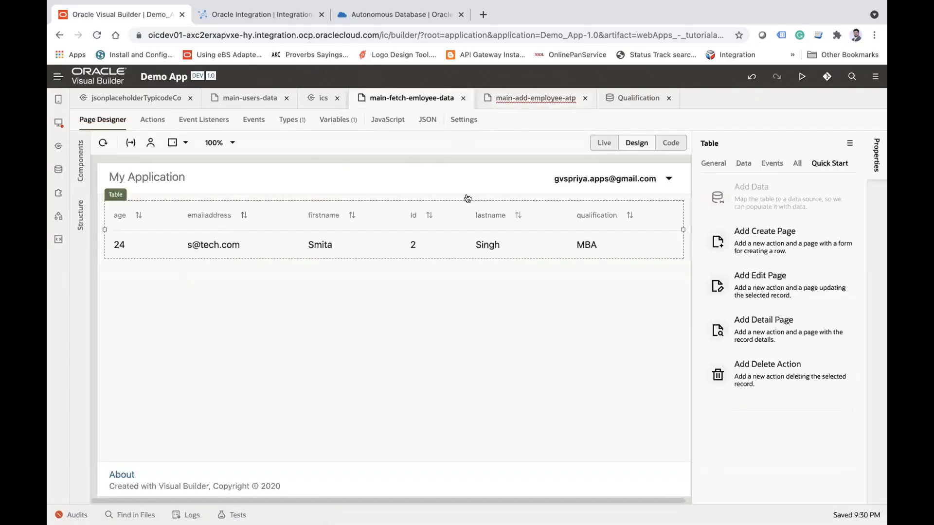
click(535, 97)
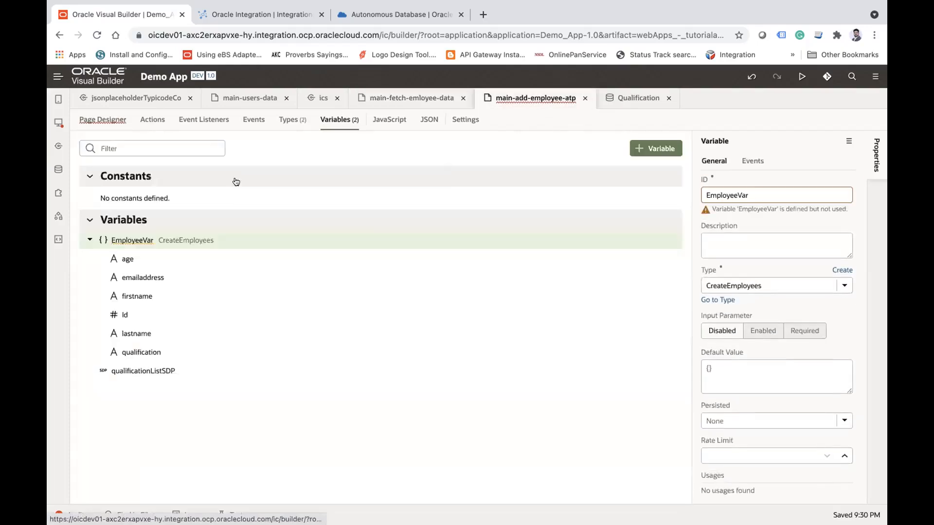
click(102, 120)
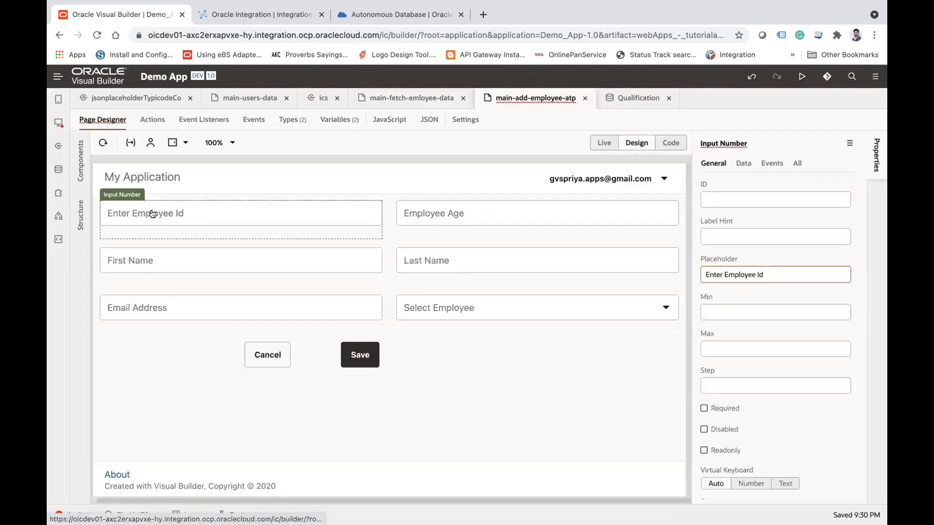
Step: Bind the value of the Enter Employee Id field to the Id attribute of EmployeeVar
click(740, 163)
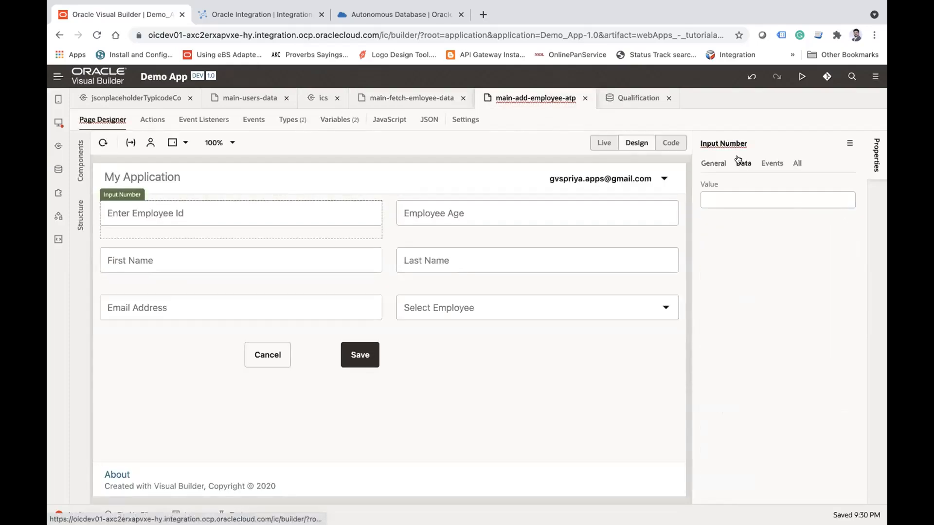
click(850, 183)
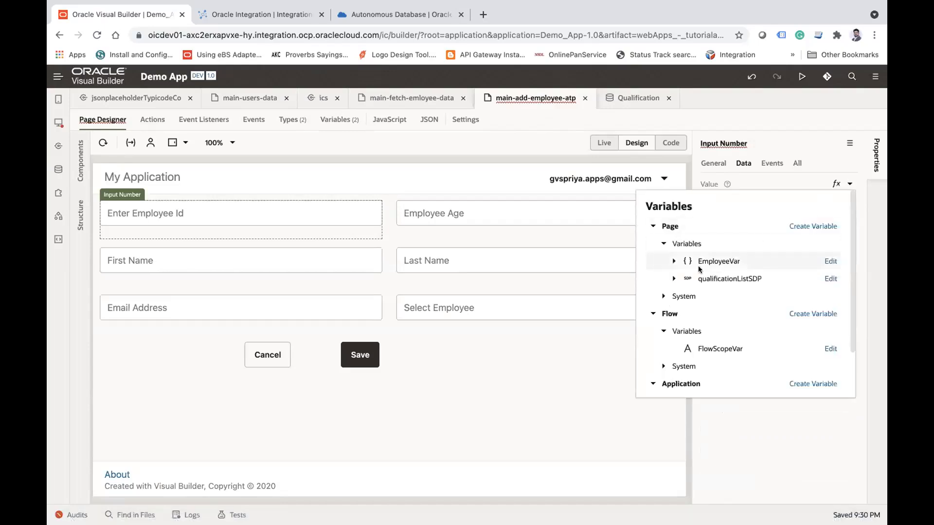
click(674, 261)
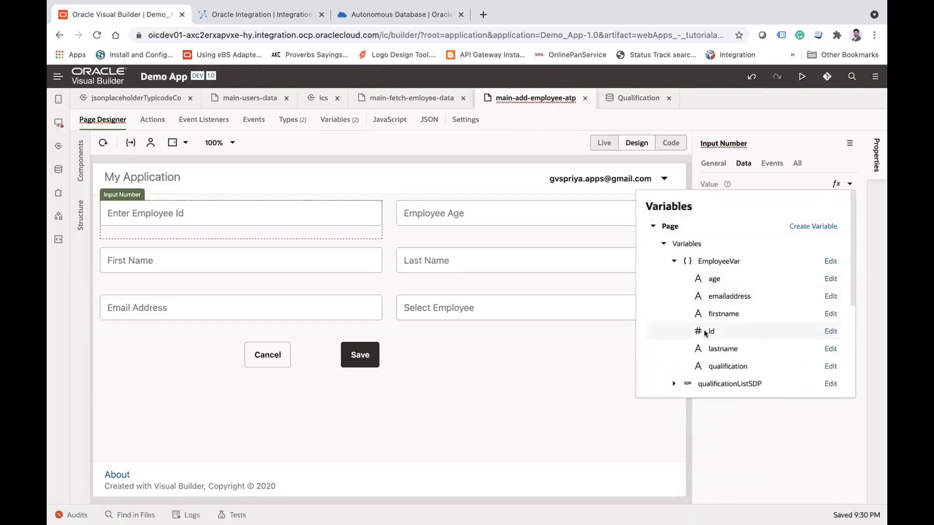
click(711, 329)
Step: Bind the value of the Employee Age field to the age attribute of EmployeeVar
click(493, 214)
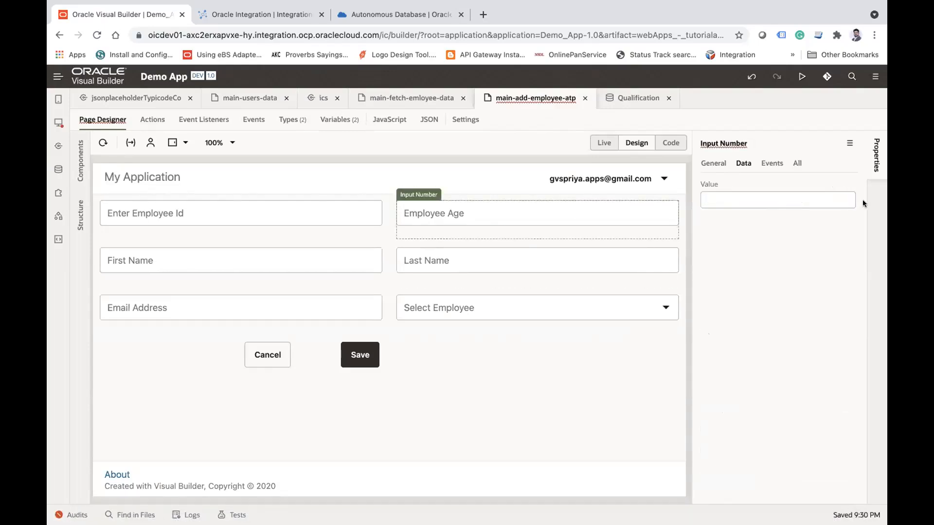
click(849, 184)
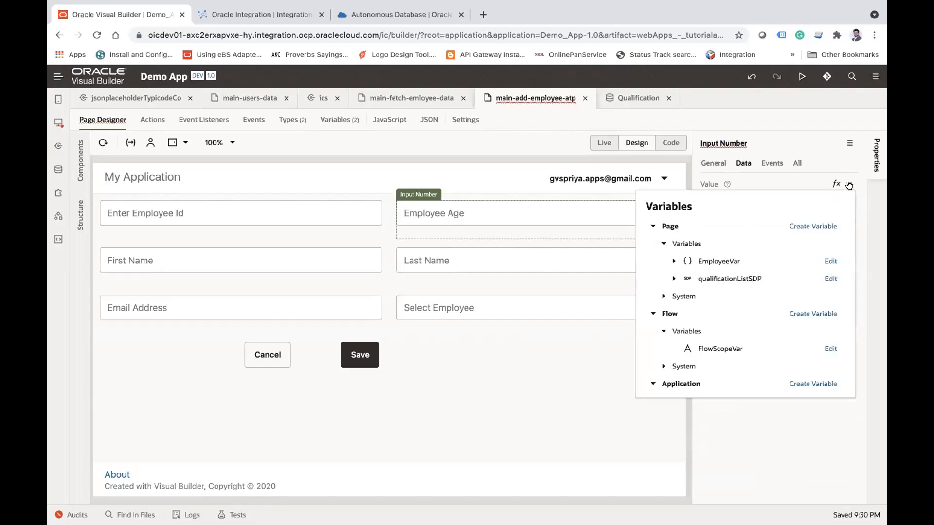
click(673, 261)
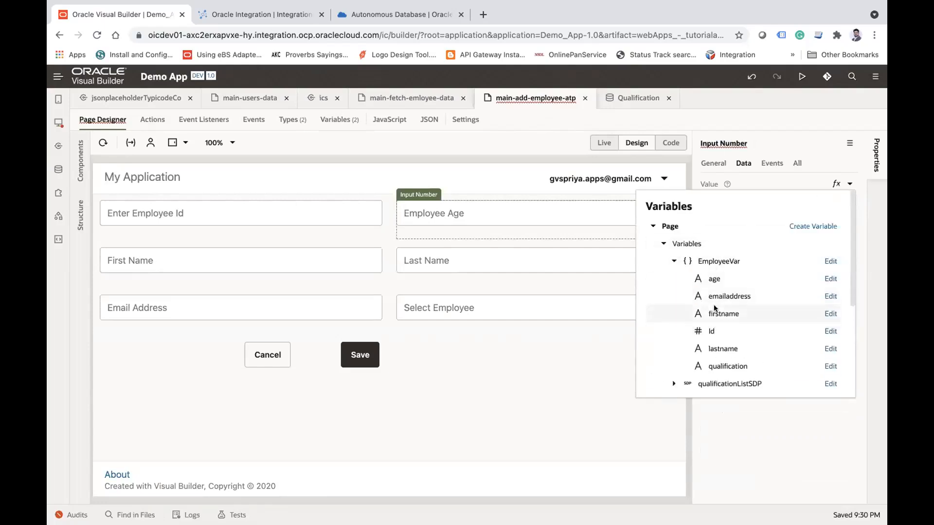
click(713, 278)
Step: Bind the value of the Last Name field to the lastname attribute of EmployeeVar
click(500, 252)
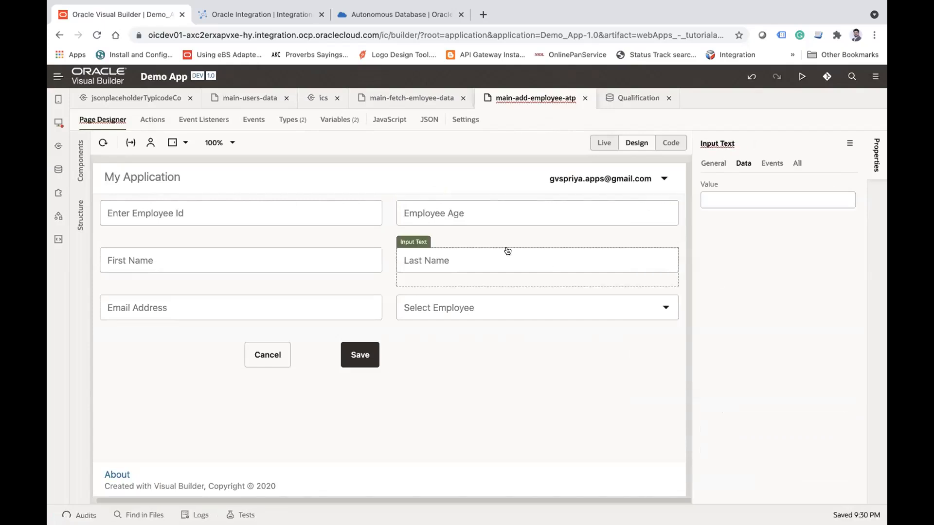
click(850, 184)
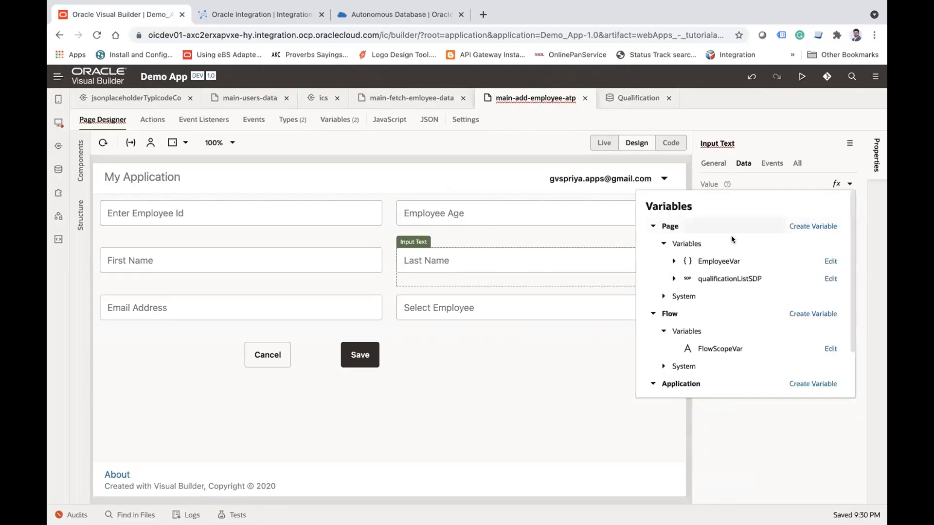
click(673, 262)
click(717, 346)
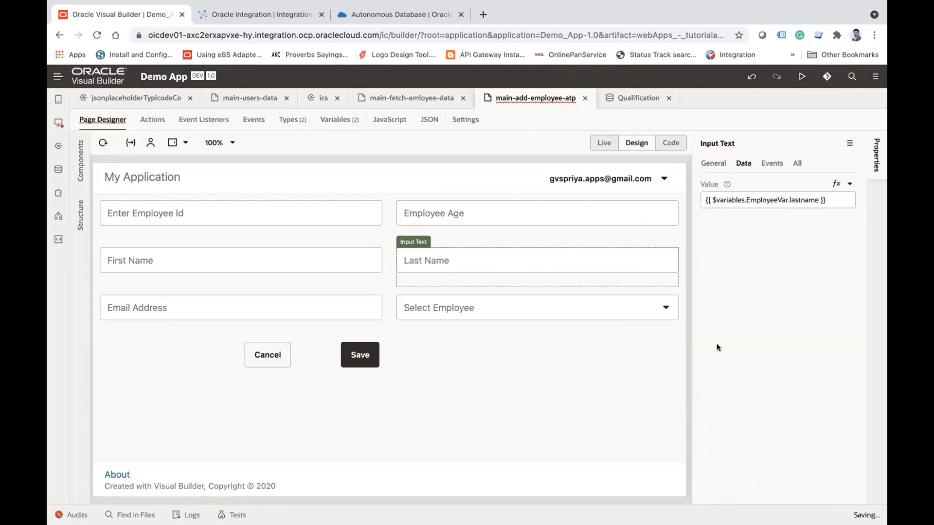
Step: Bind the value of the First Name field to the firstname attribute of EmployeeVar
click(287, 263)
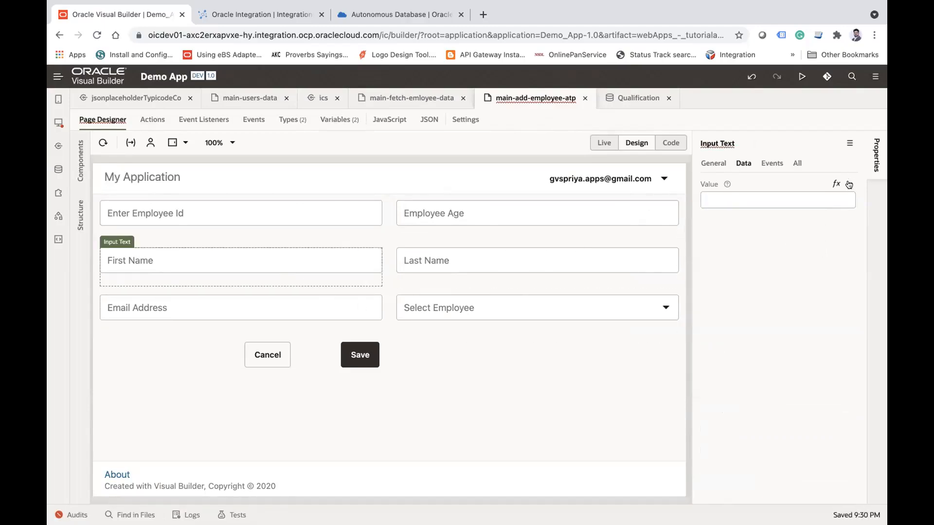
click(848, 183)
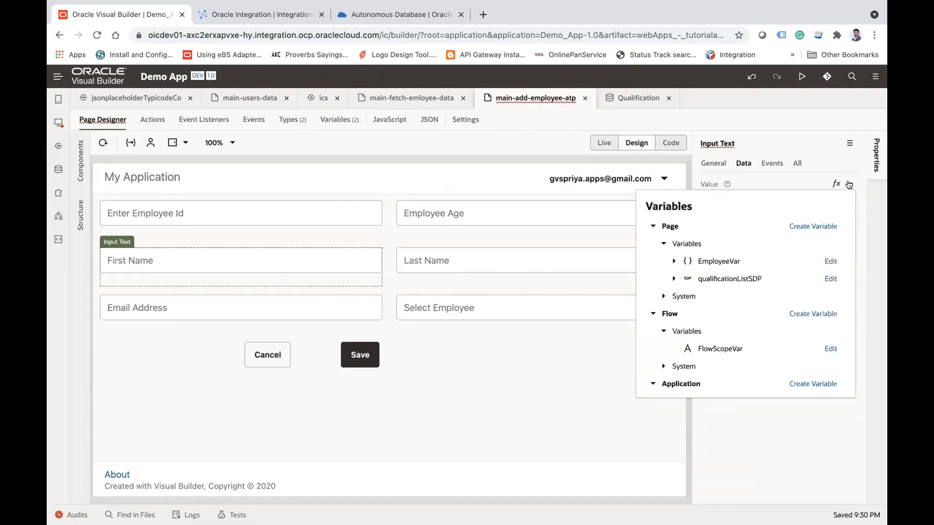
click(670, 261)
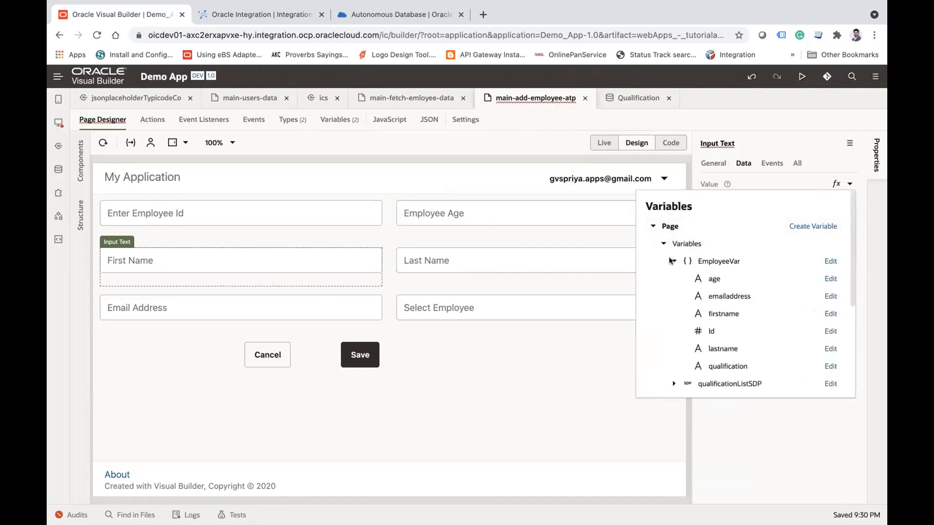
click(723, 314)
Step: Bind the value of the Email Address field to the emailaddress attribute of EmployeeVar
click(283, 314)
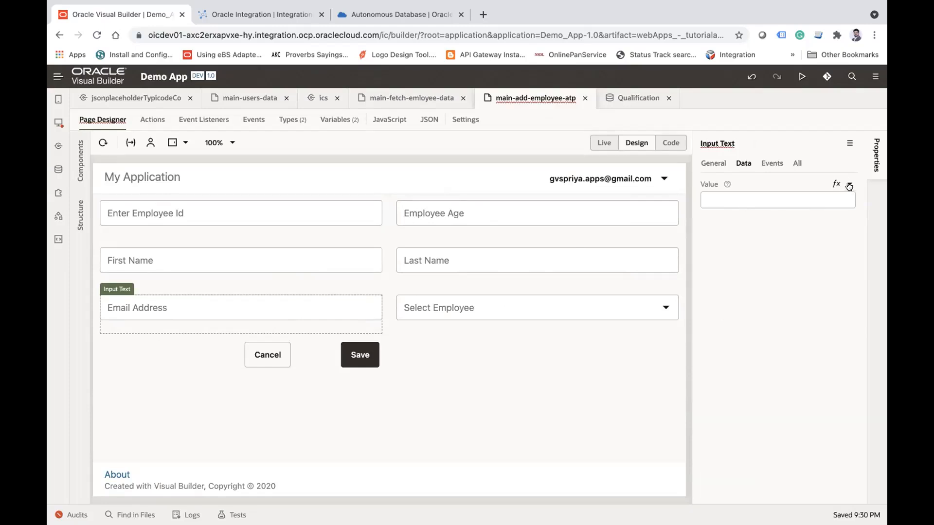
click(848, 184)
click(672, 263)
click(722, 295)
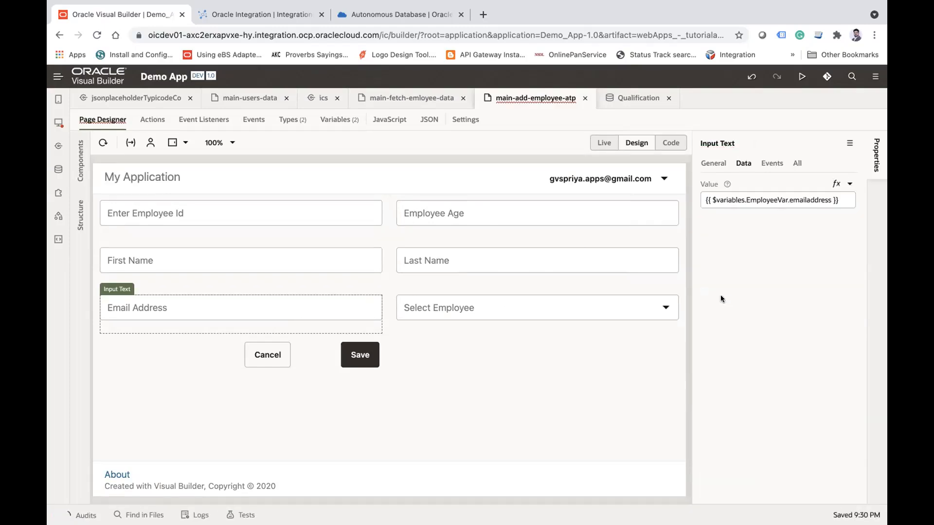
Step: Bind the value of the Select Employee single select to the qualification attribute of EmployeeVar
click(601, 309)
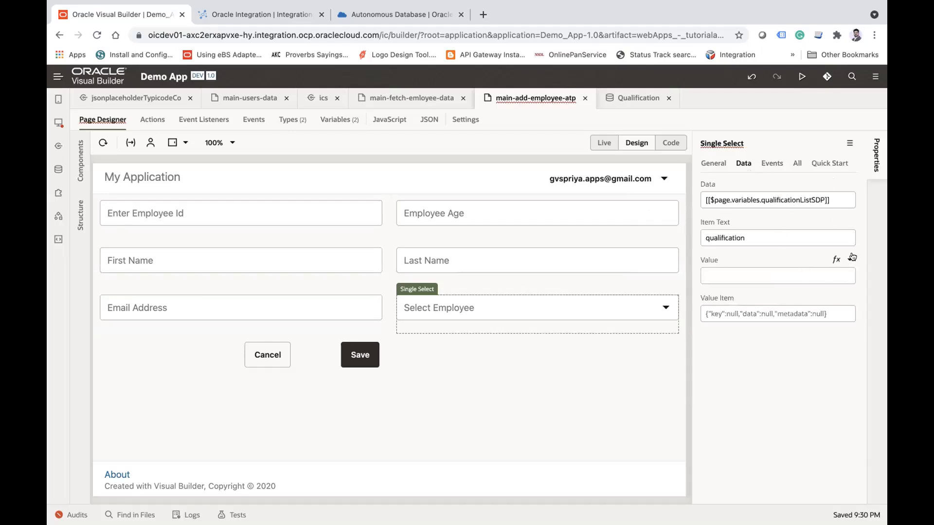
click(850, 260)
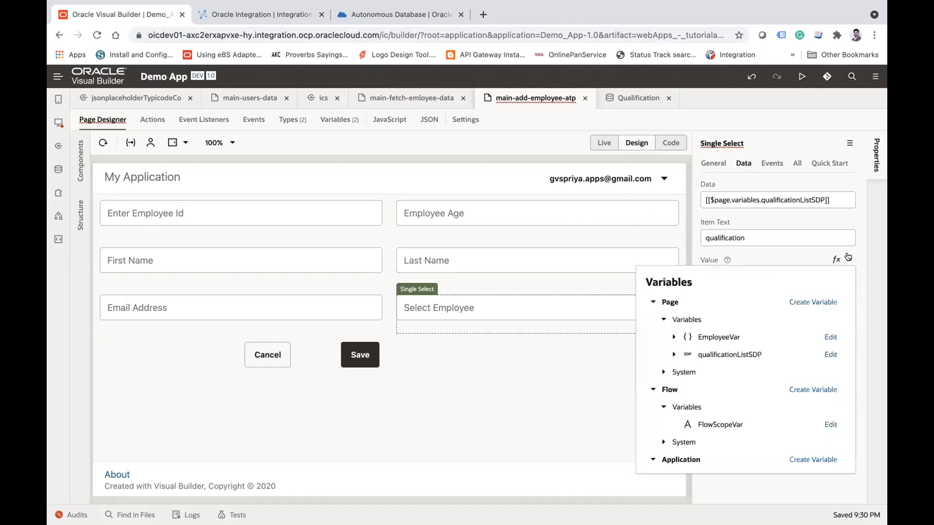
click(673, 337)
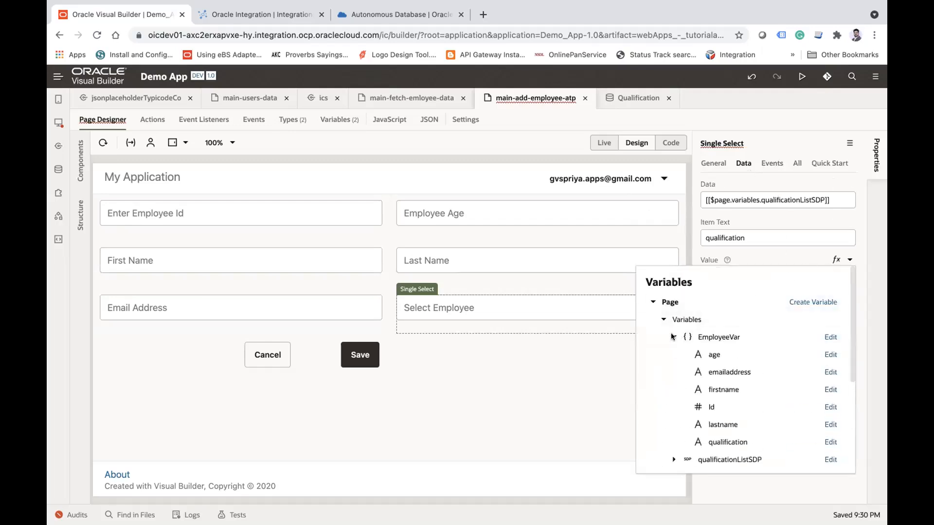
click(716, 440)
click(529, 398)
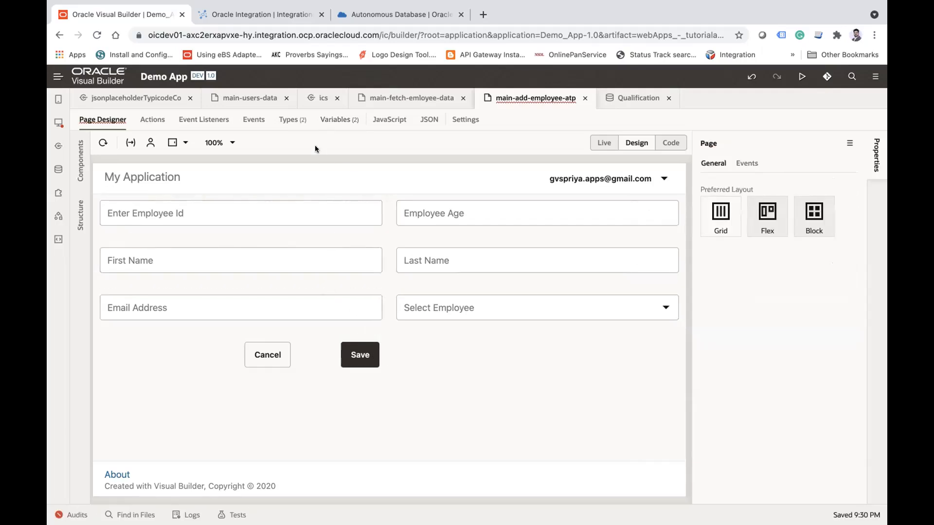
Step: Create an ojAction event with its action chain for the Save button
click(360, 355)
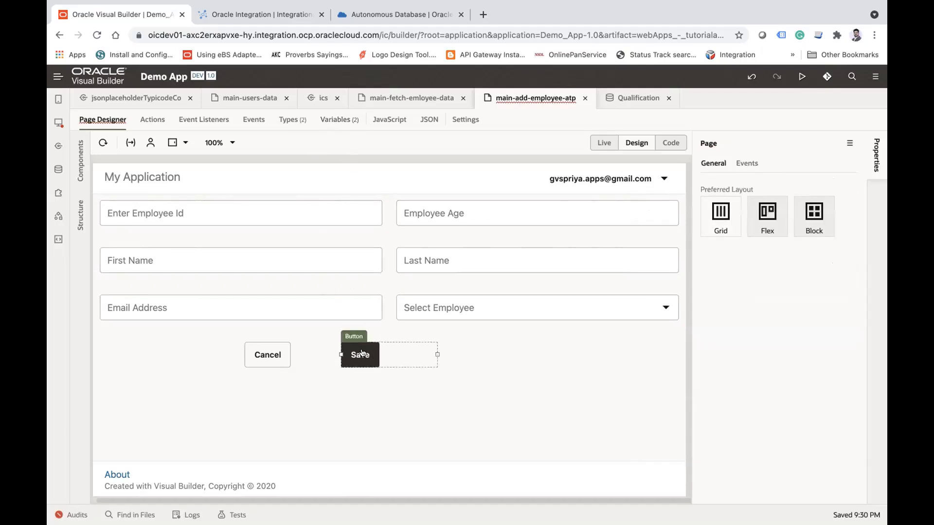
click(747, 165)
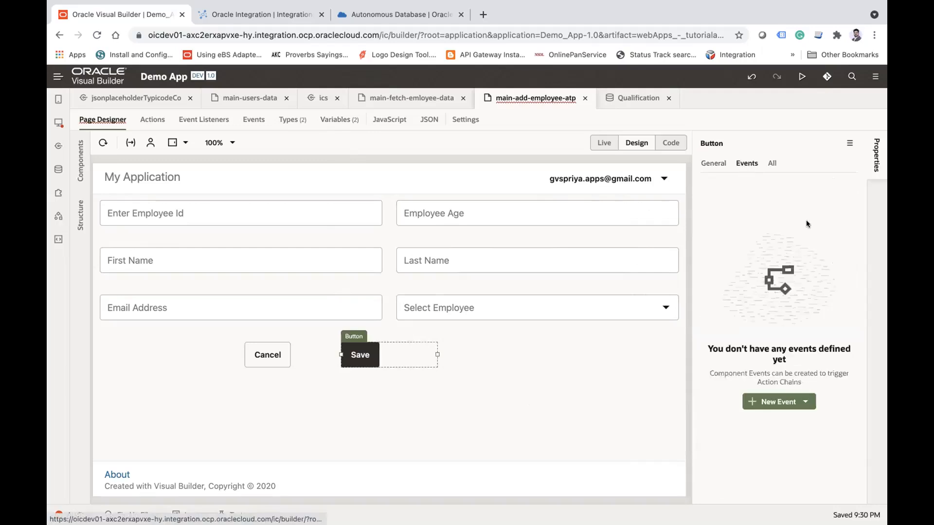
click(795, 399)
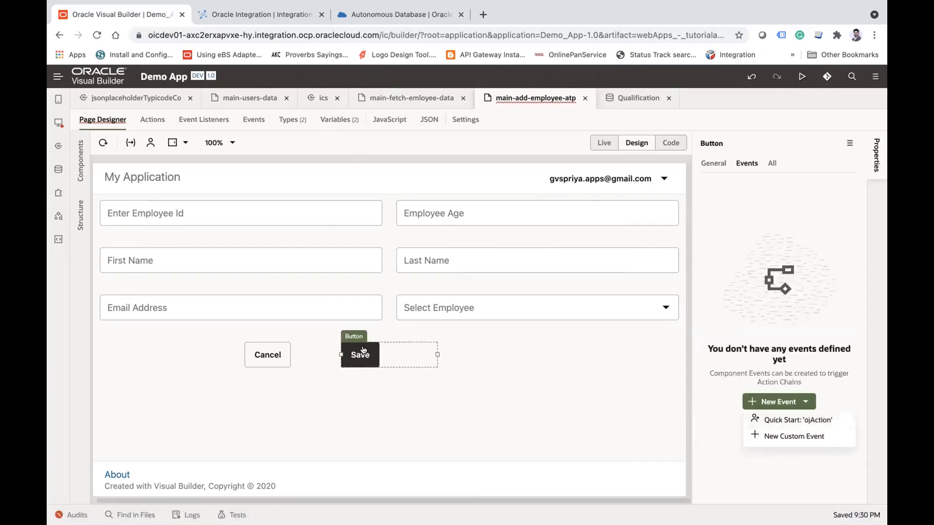
click(819, 419)
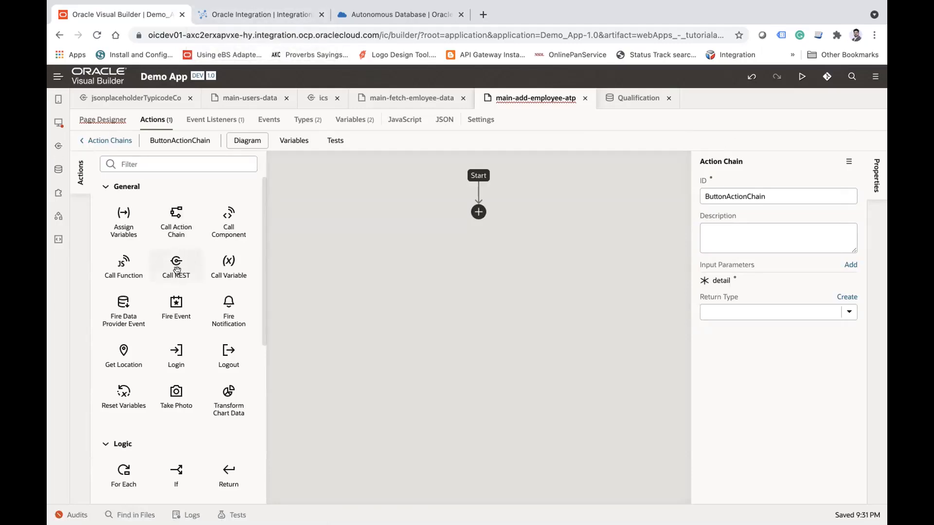
Step: Add a Call REST action at the start of the Save button's action chain
drag(264, 265, 478, 213)
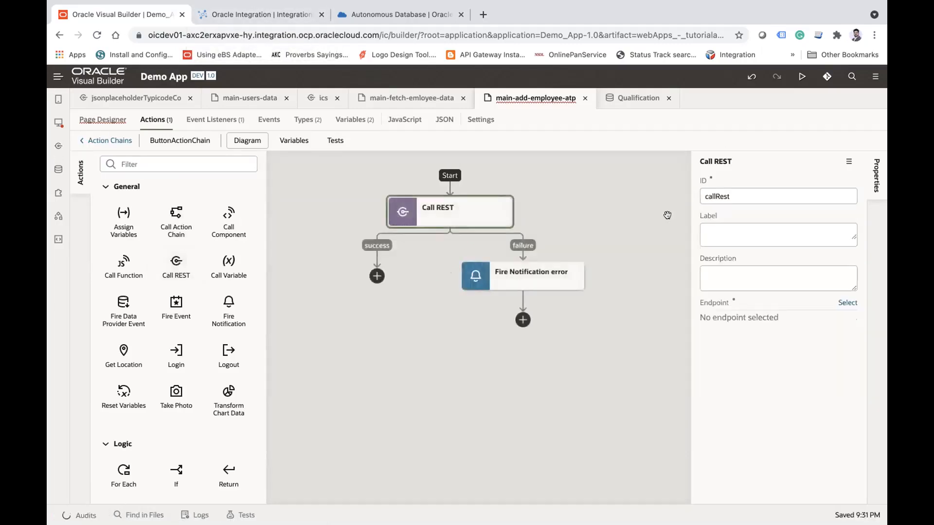
click(733, 196)
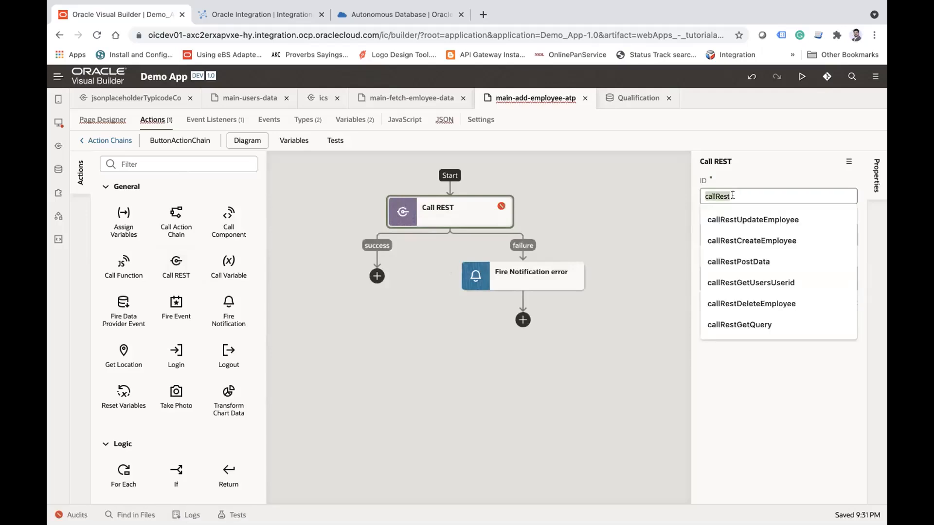
click(370, 401)
click(469, 216)
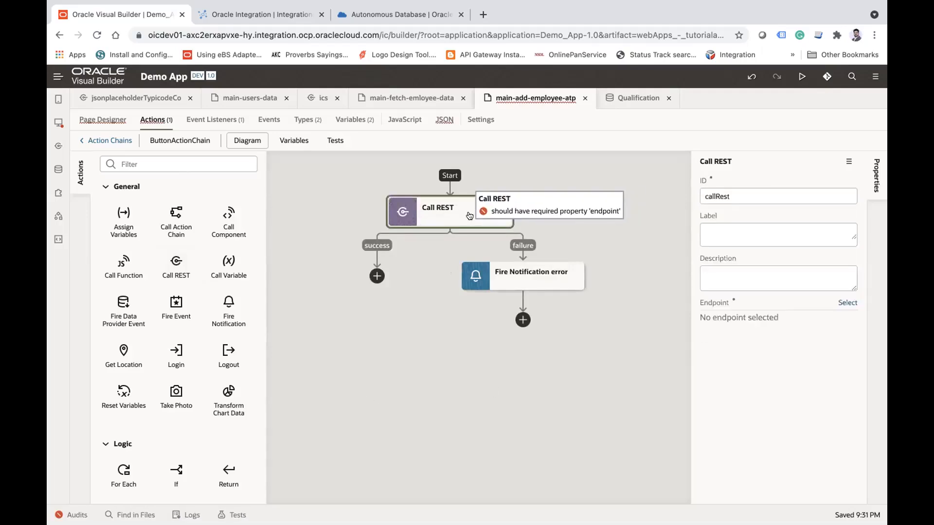
Step: Set the Call REST endpoint to POST employees of the ATP_OPERATIONS integration in the ics service
click(842, 303)
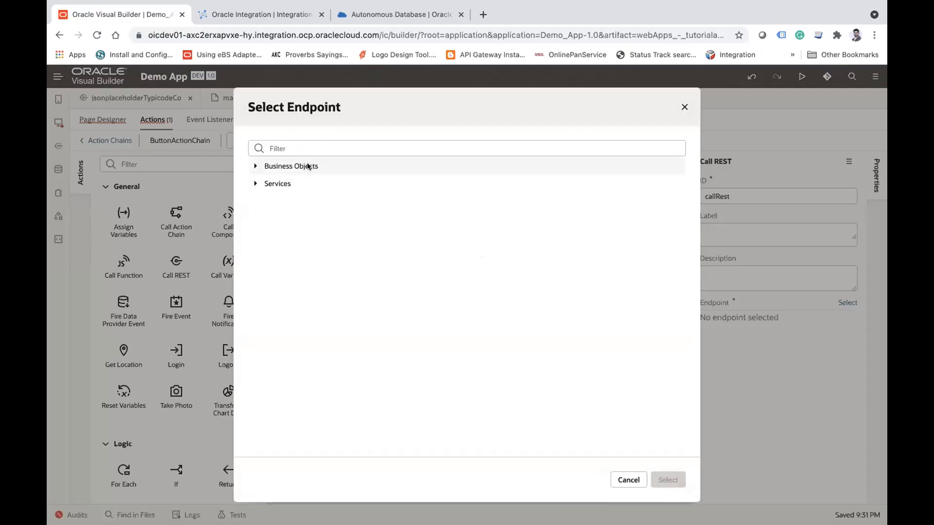
click(255, 166)
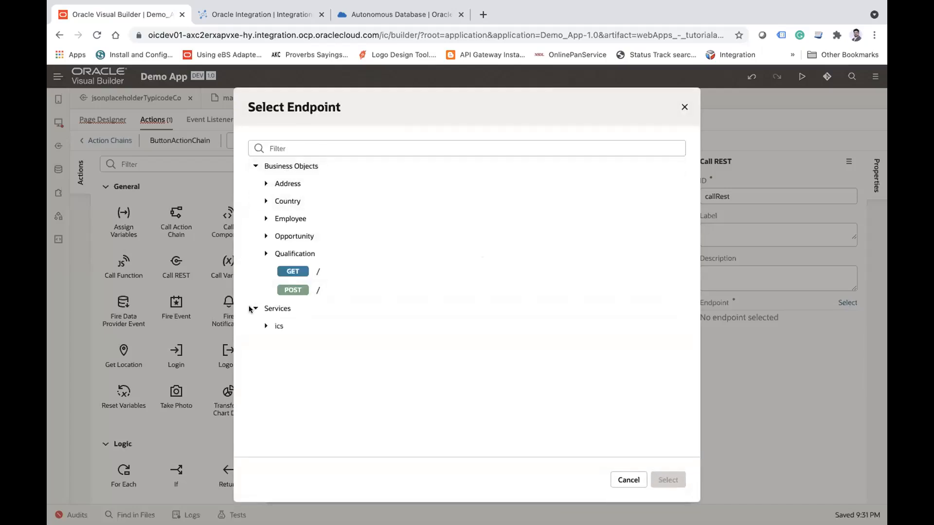
click(265, 326)
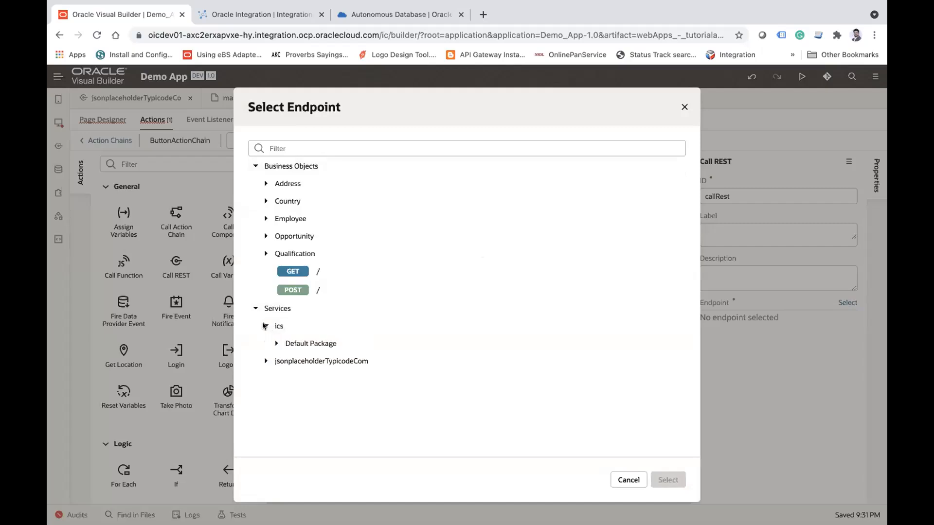
click(277, 344)
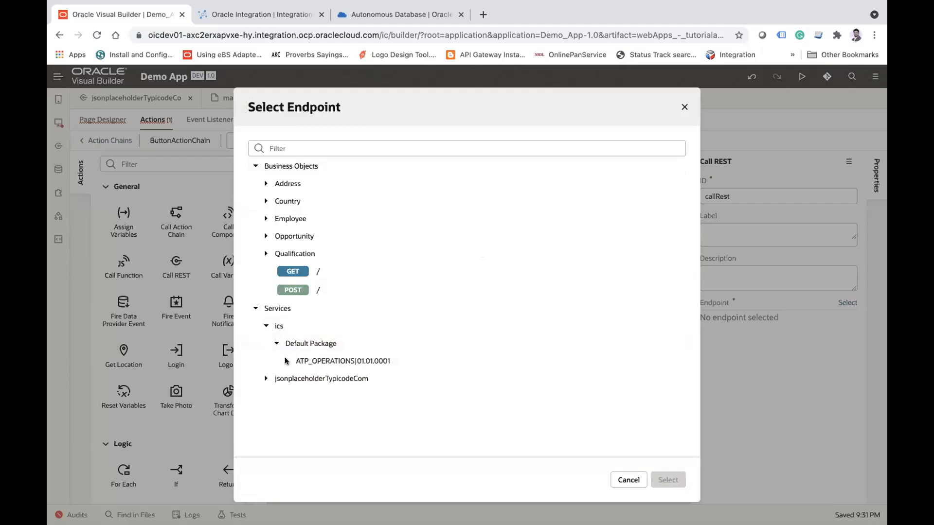
click(286, 361)
scroll(404, 341, down, 1)
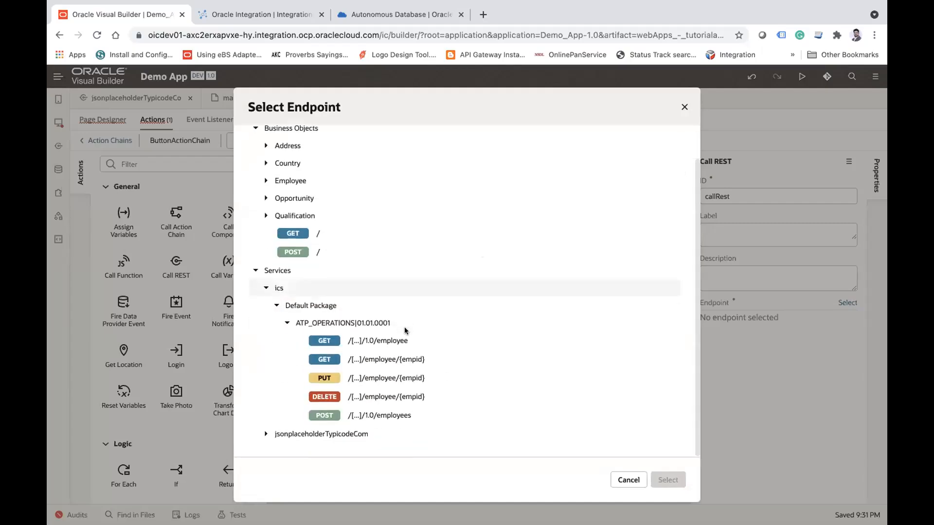
click(374, 416)
click(661, 481)
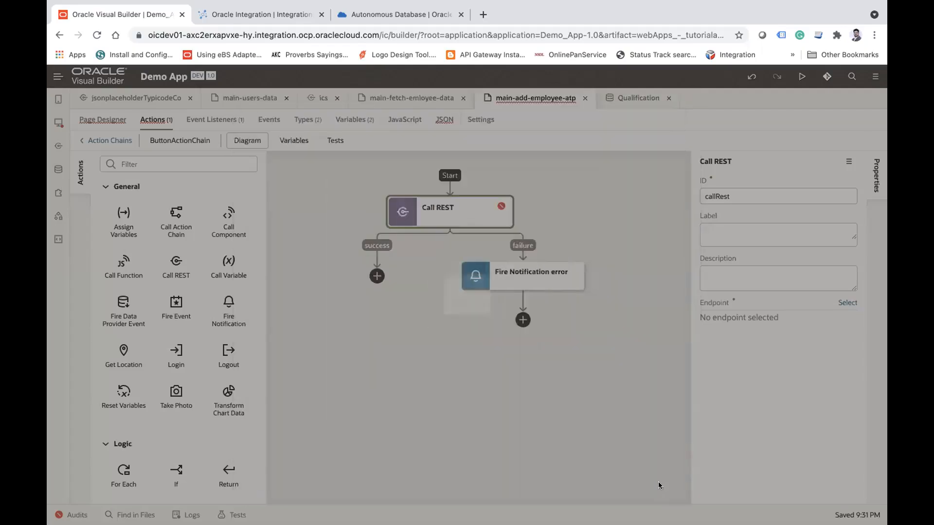
drag(786, 195, 695, 196)
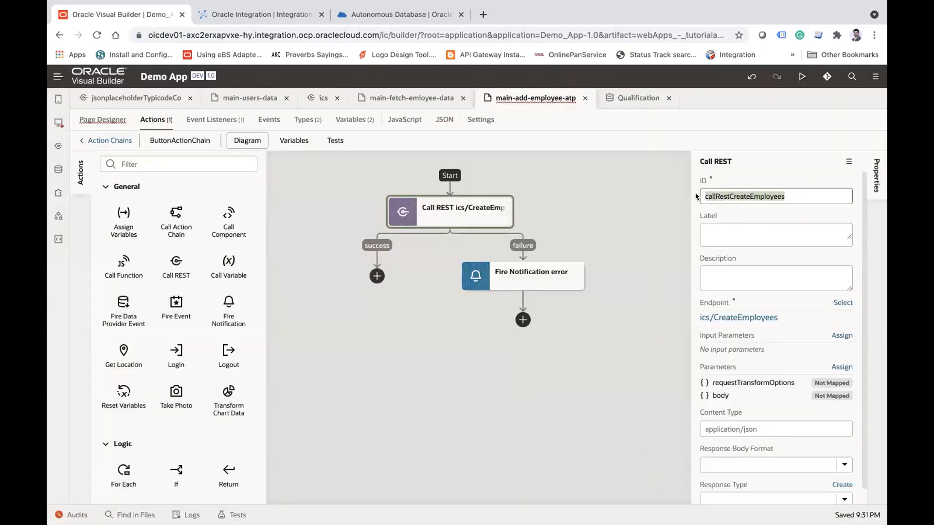
Step: Map the page variable EmployeeVar to the body parameter of the Call REST action and save the mapping
click(476, 210)
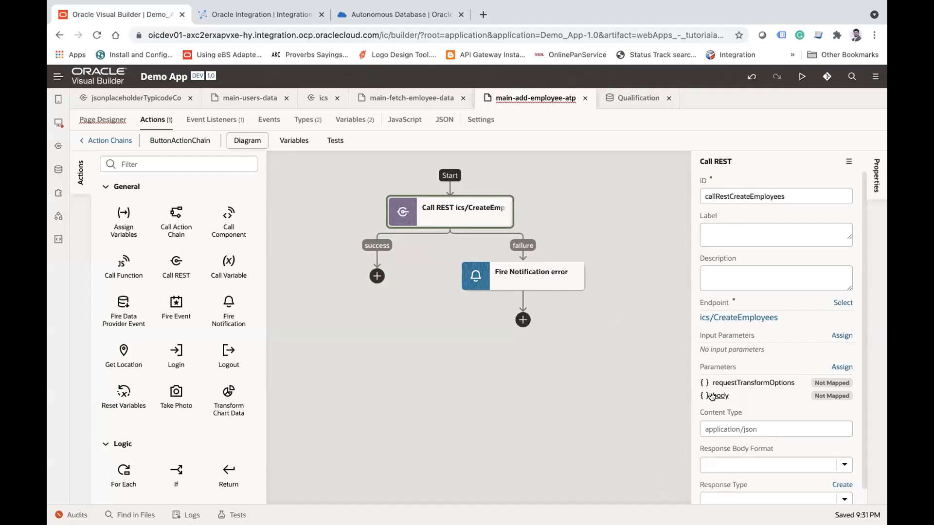
click(840, 368)
click(131, 280)
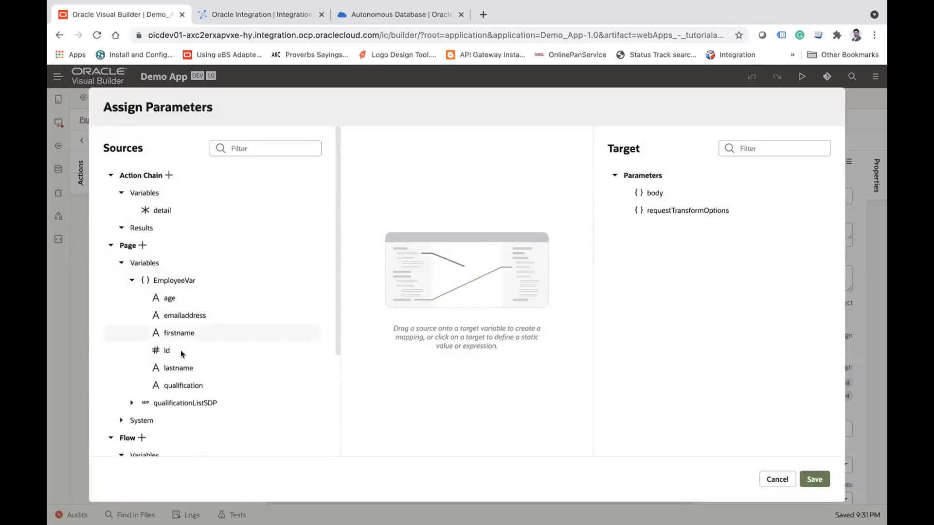
drag(185, 280, 656, 193)
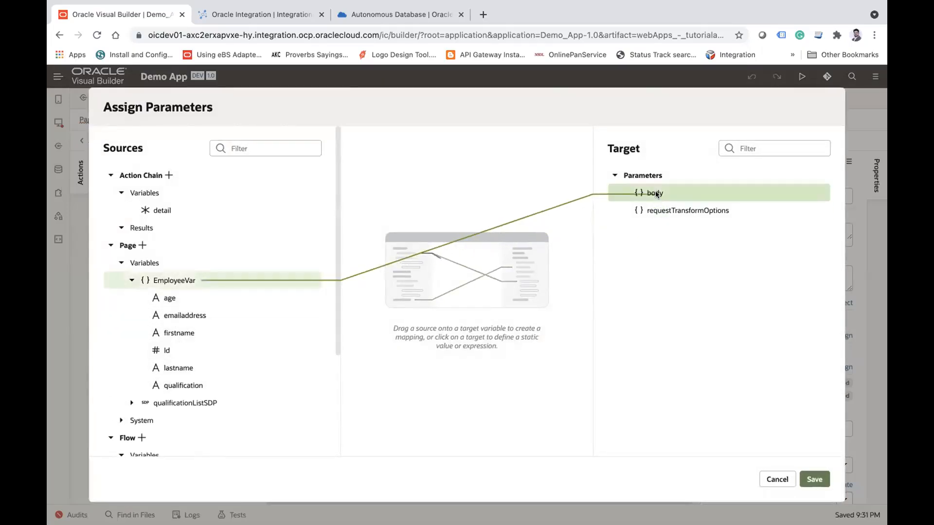
click(812, 478)
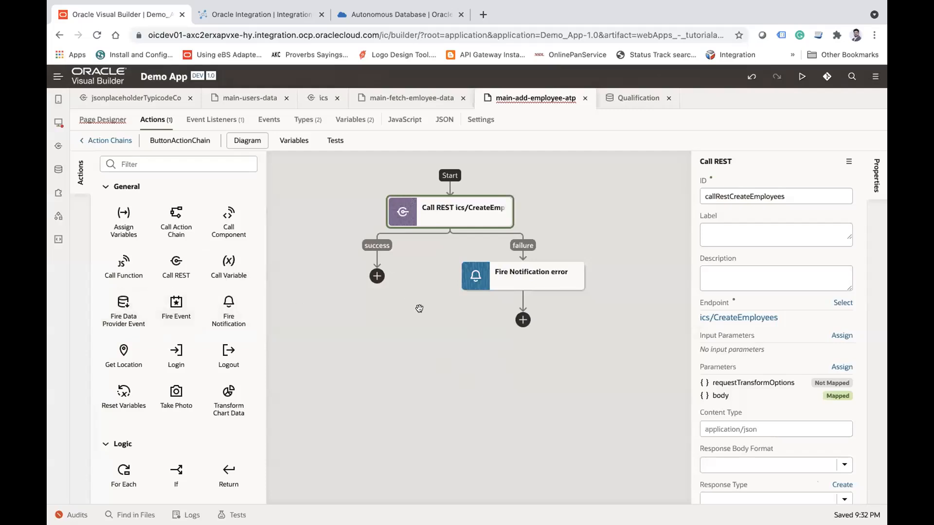
Step: Add a Fire Notification action to the success branch of the Save button's Call REST action
drag(227, 306, 382, 276)
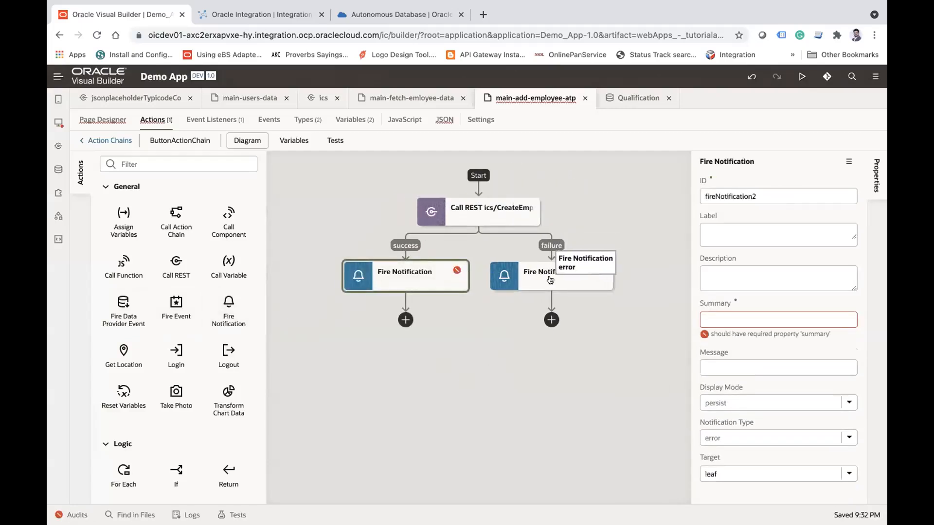
click(550, 280)
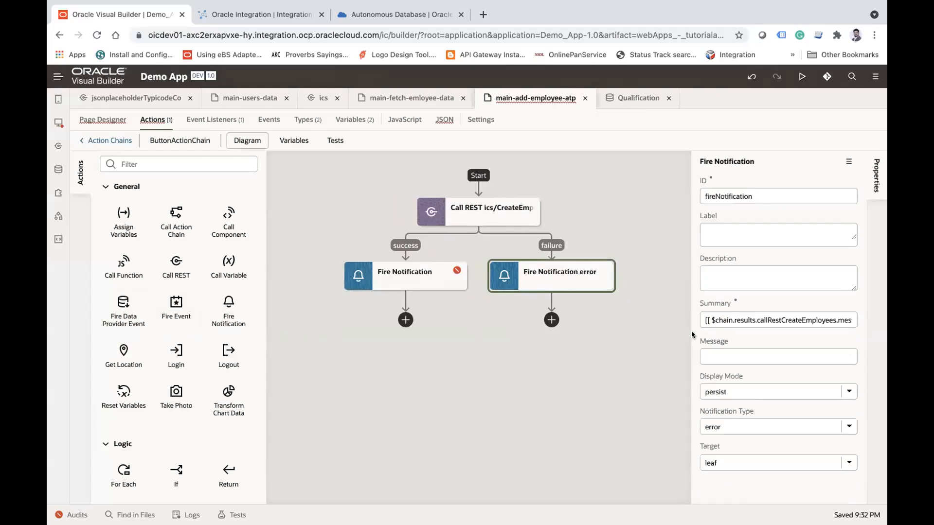
double_click(750, 320)
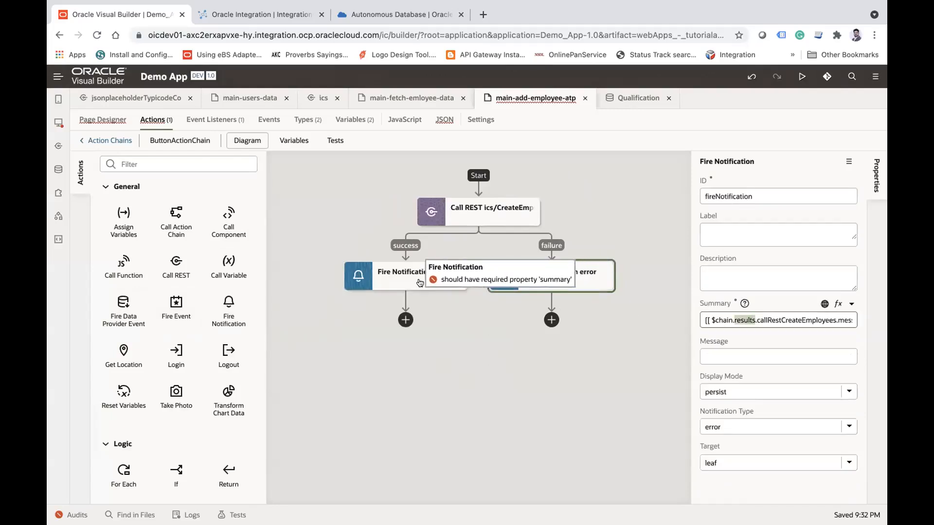
click(390, 283)
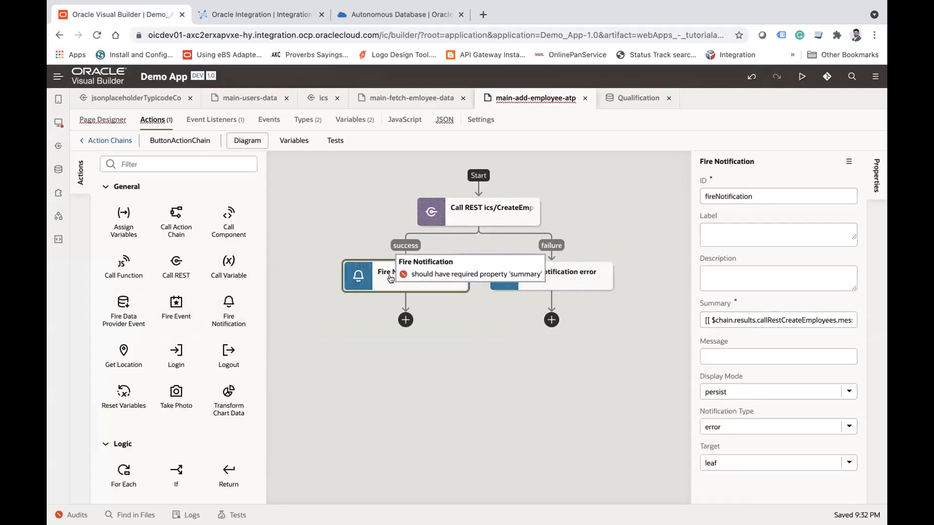
Step: Use the firstname field of the page variable EmployeeVar as the success notification's summary
click(722, 322)
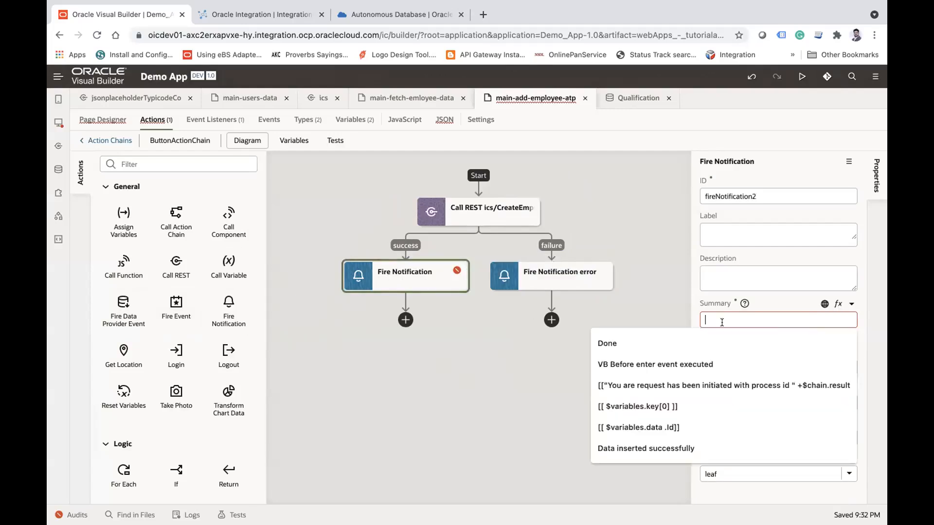
click(852, 306)
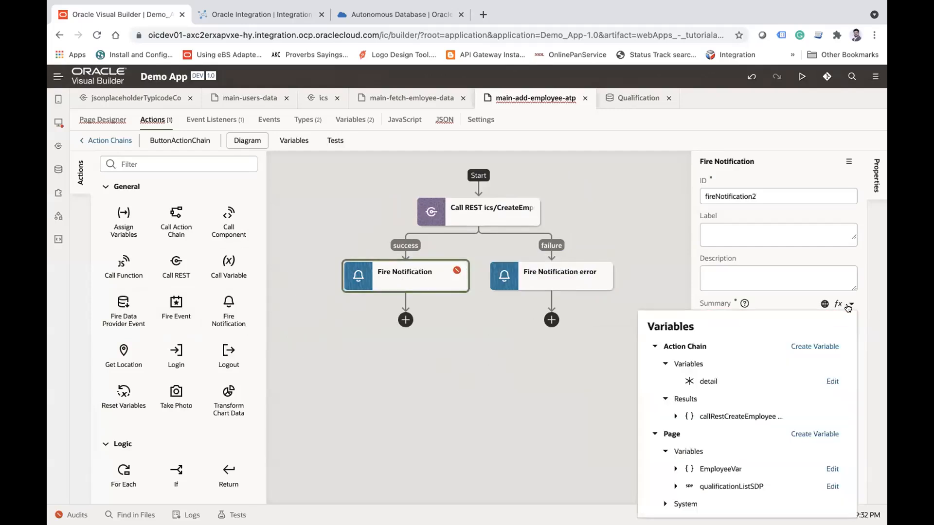
scroll(695, 412, down, 3)
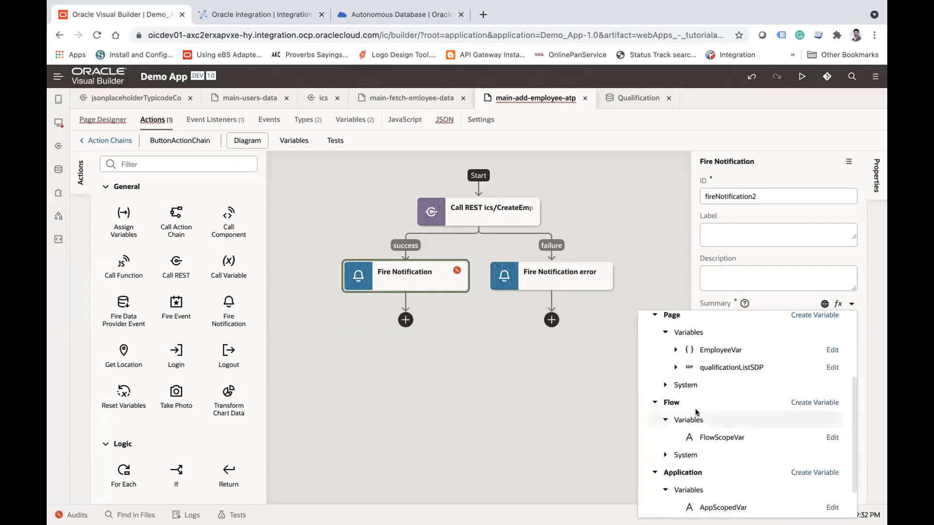
click(675, 349)
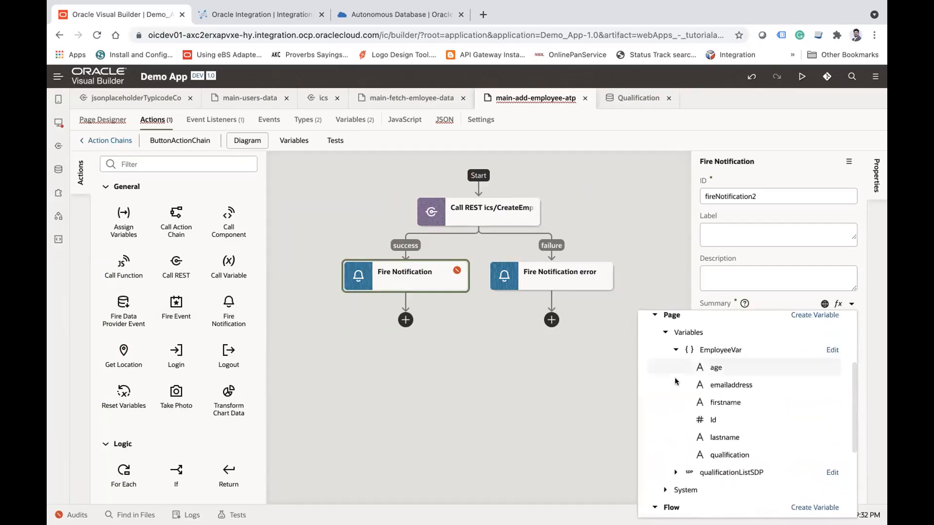
click(727, 402)
Step: Prefix the success notification's summary expression with the text " Employee has been created " concatenated by + to the firstname variable
click(711, 316)
text(" Emplo)
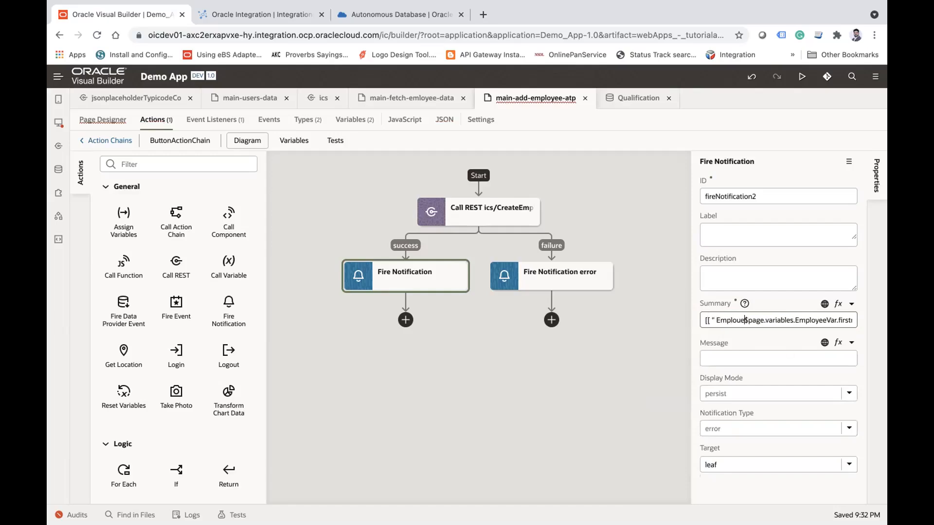
text(yee has bee)
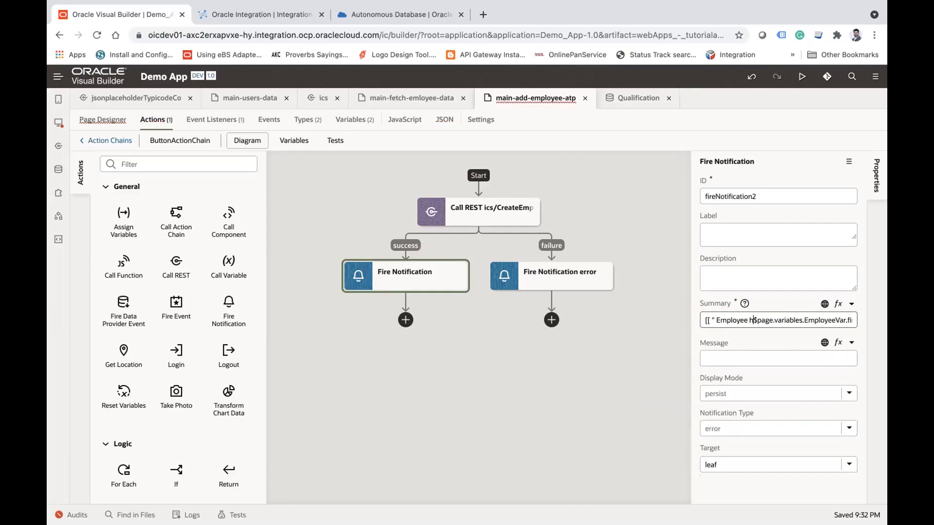
text(n created )
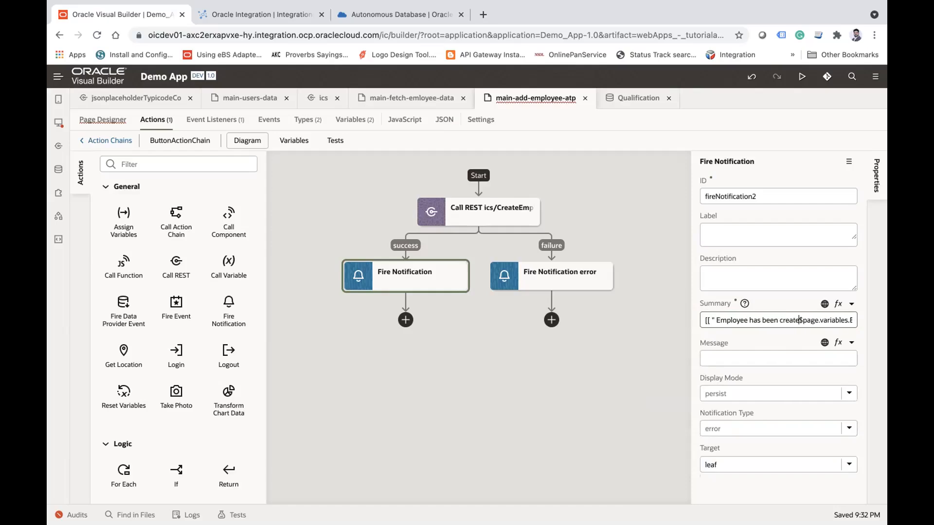
text("+)
key(Right)
key(Right)
key(Right)
key(Right)
key(Right)
key(Right)
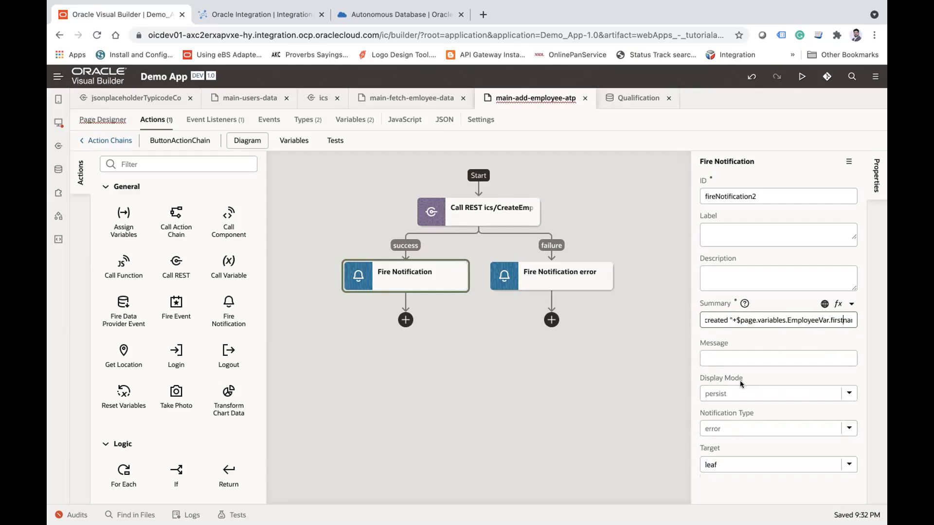
Step: Set the success notification's display mode to transient and its notification type to confirmation
click(849, 395)
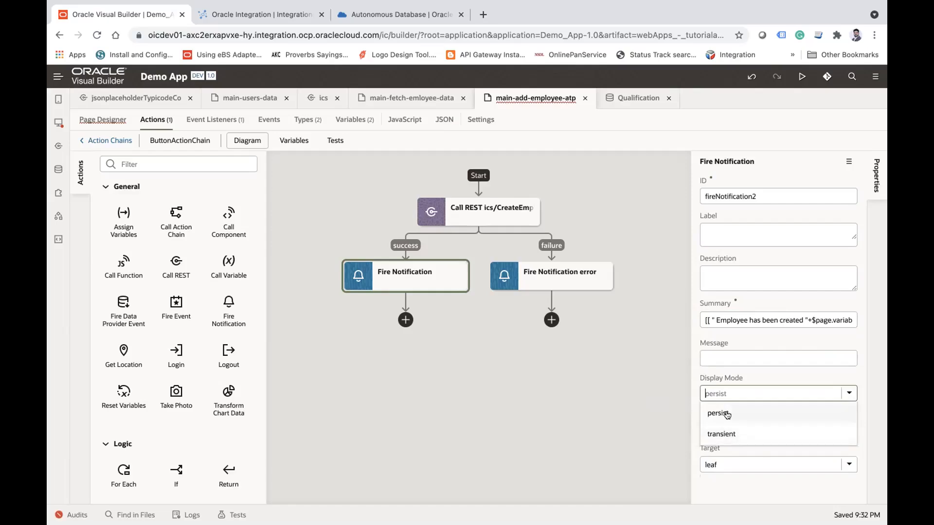
click(719, 434)
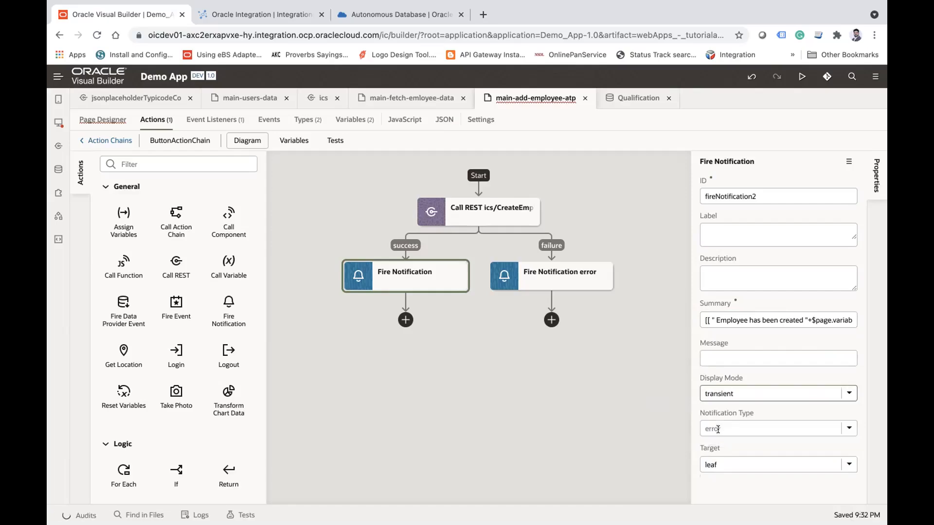
click(849, 428)
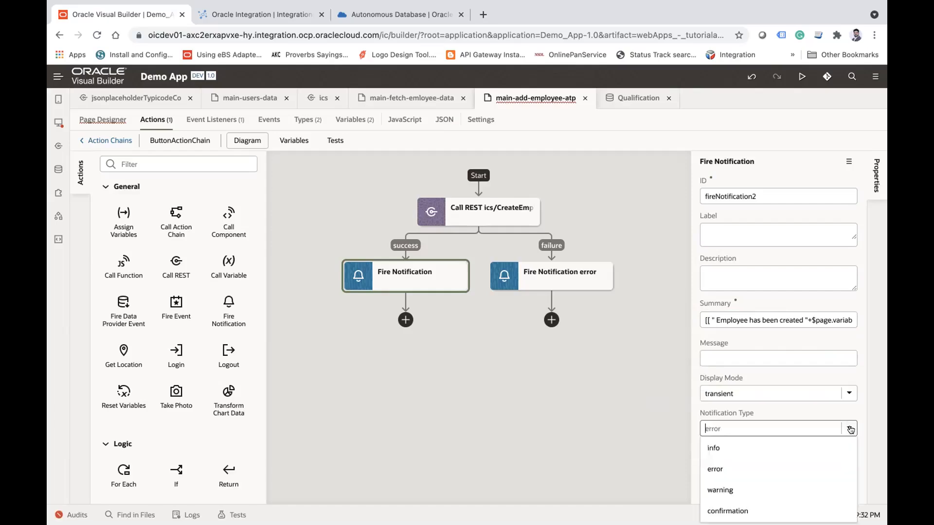
click(730, 506)
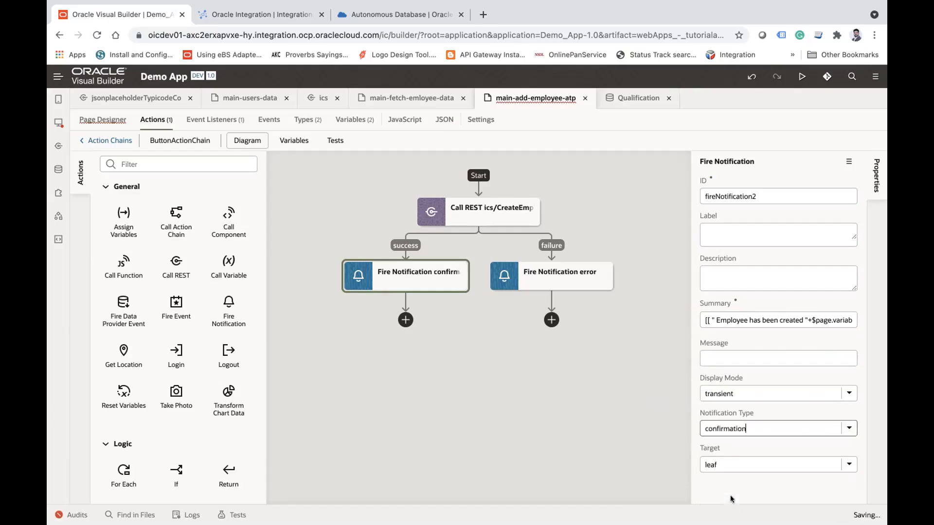
click(518, 432)
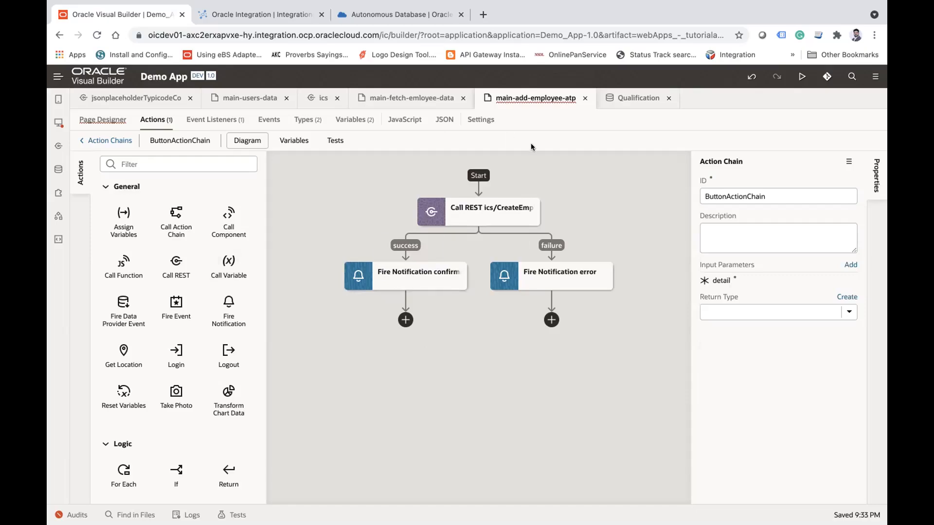
Step: Create an ojAction event for the Cancel button and add a Navigate Back action to its action chain
click(105, 121)
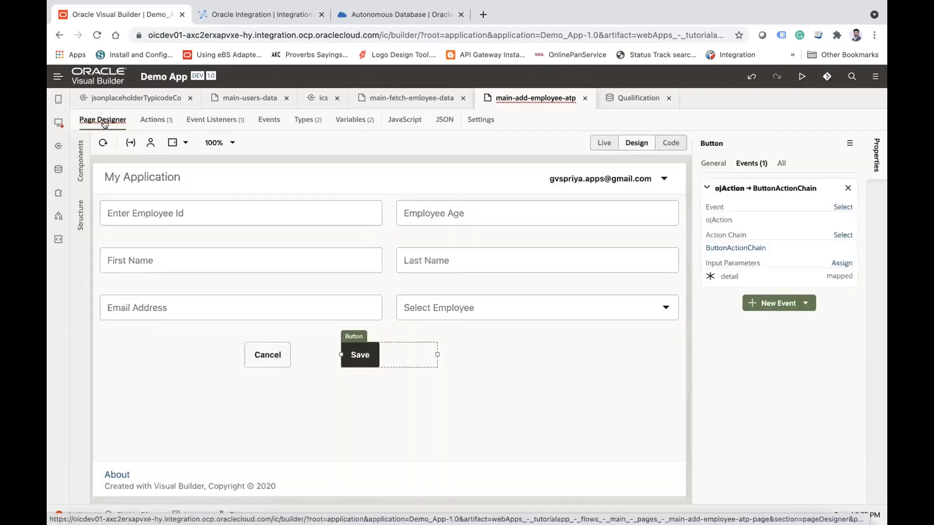
click(271, 348)
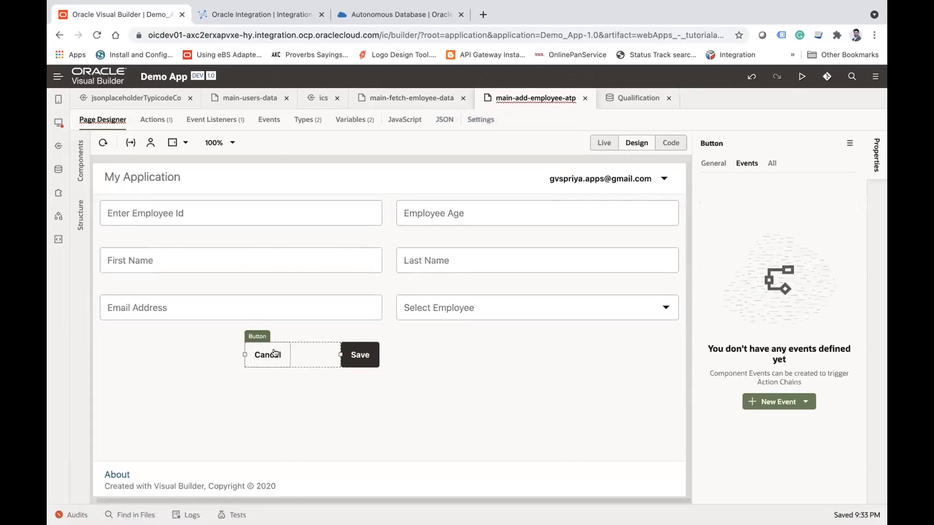
click(793, 400)
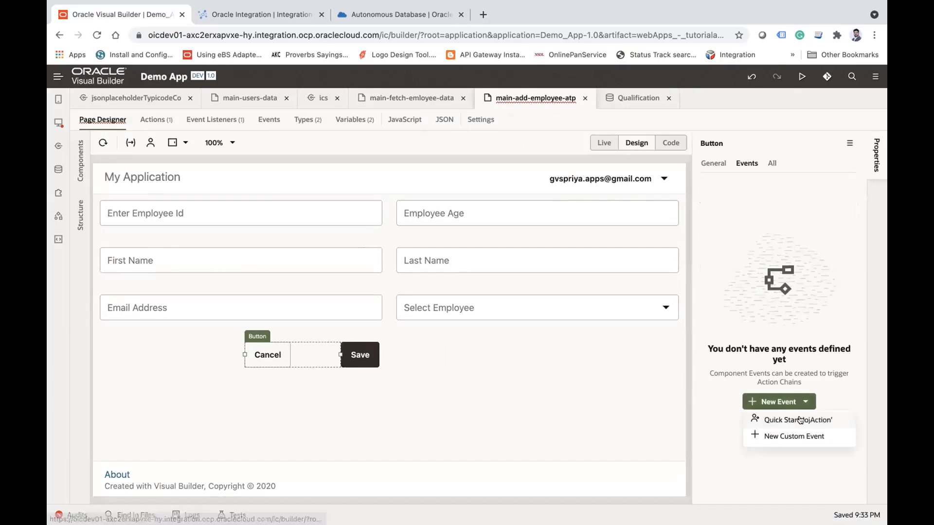
click(800, 420)
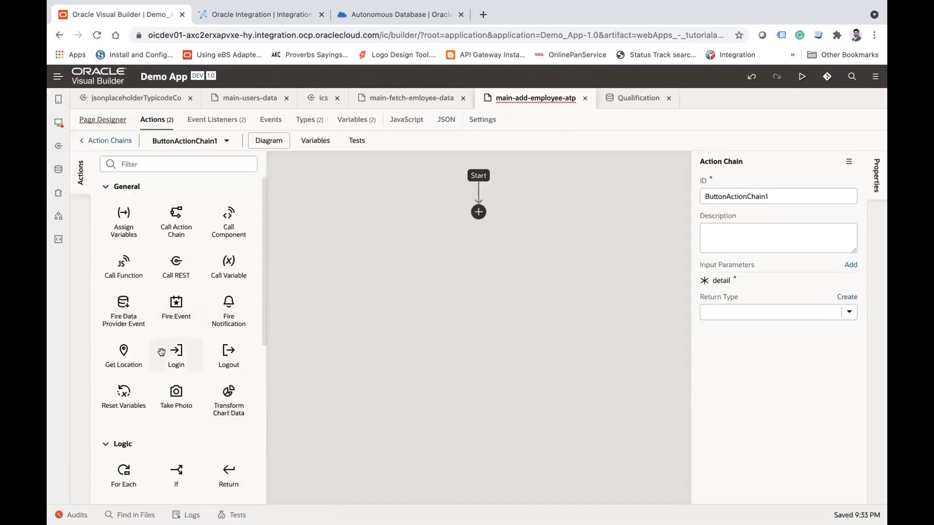
scroll(161, 352, down, 10)
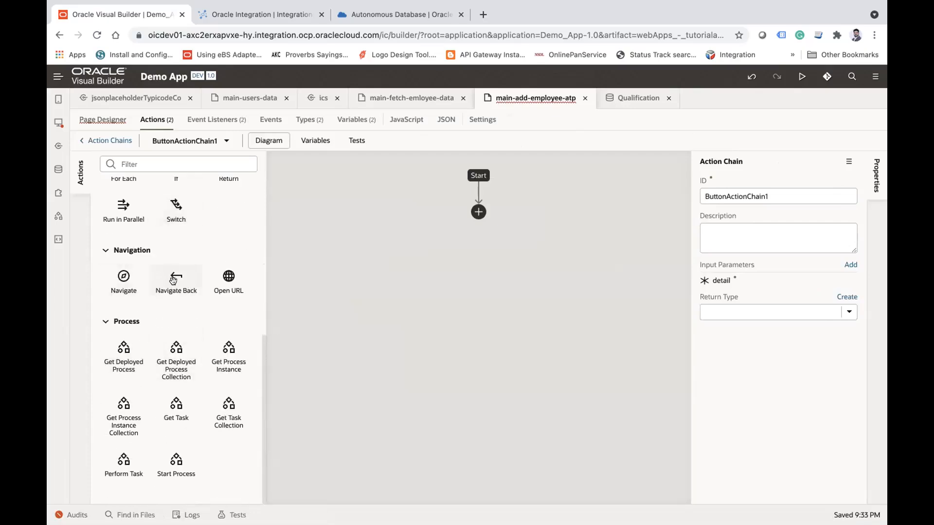
drag(173, 280, 475, 218)
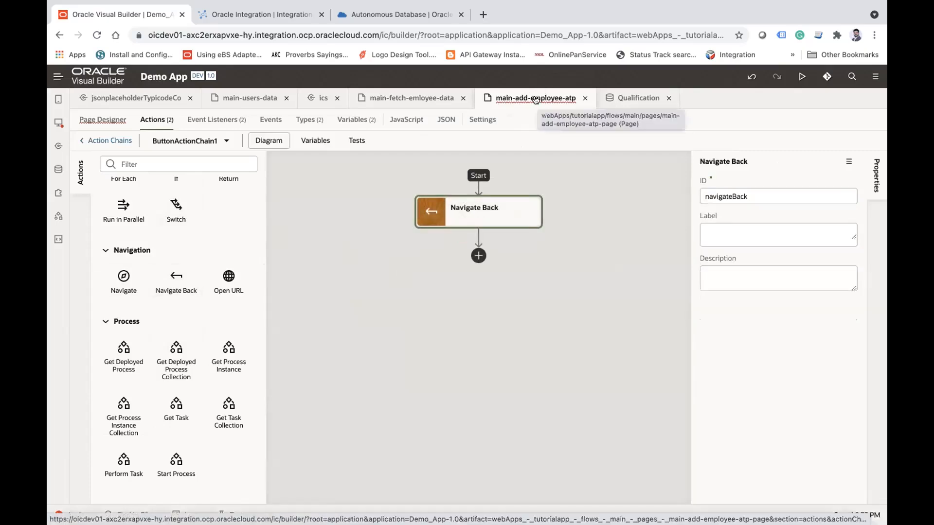
Step: Add a button above the table on the main-fetch-emloyee-data page and set its text to "Create Employee"
click(391, 100)
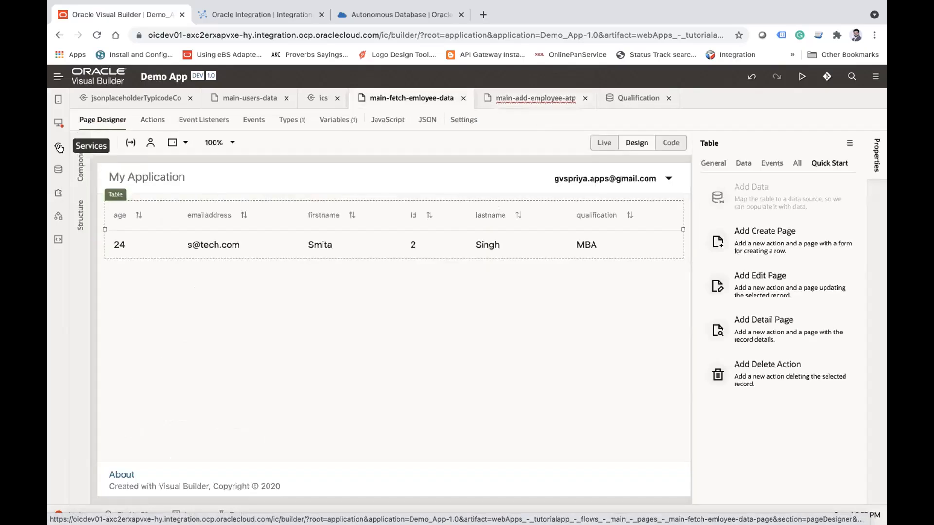
click(80, 151)
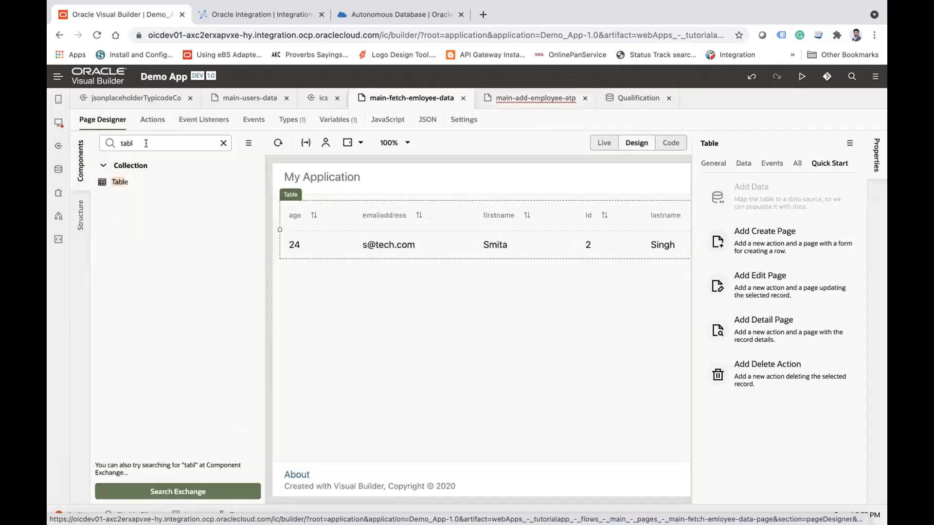
double_click(146, 143)
text(butt)
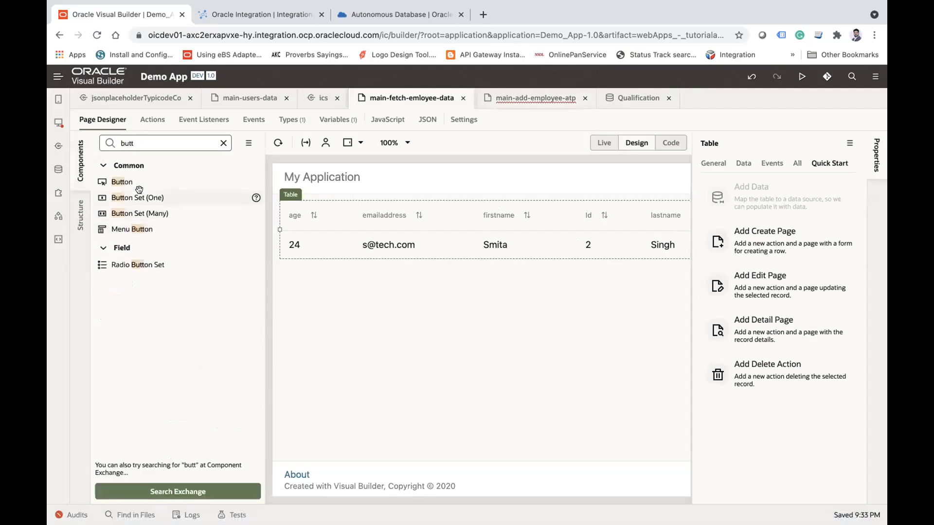
drag(129, 182, 284, 196)
double_click(735, 234)
text(Create Employee)
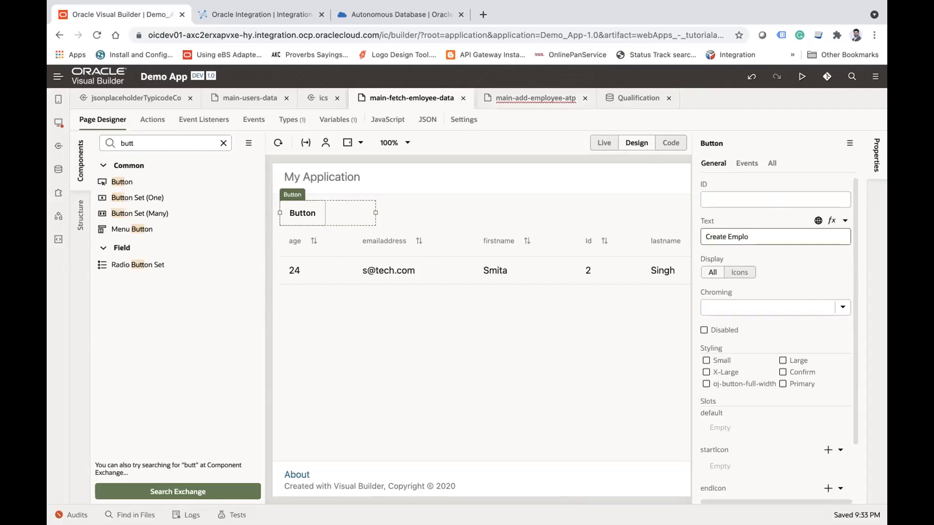
Step: Switch to the Oracle Cloud console and open Database Actions for the My Oracle ATP database
click(351, 14)
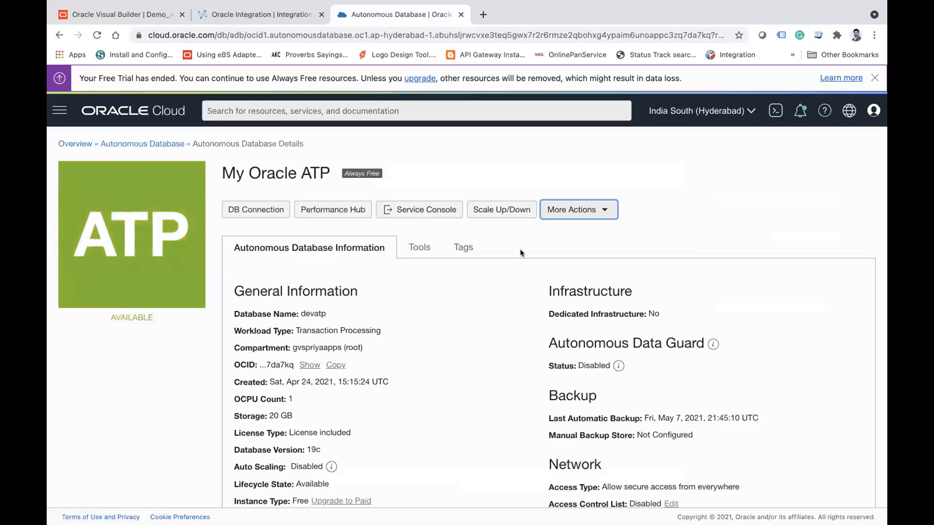
click(408, 246)
click(294, 387)
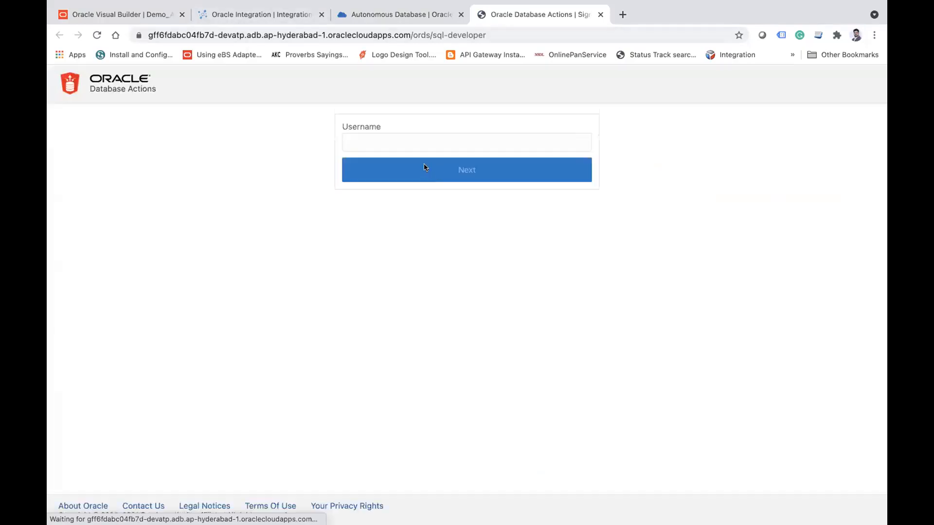
Step: Sign in to Database Actions with the username admin and the account password
click(412, 145)
text(a)
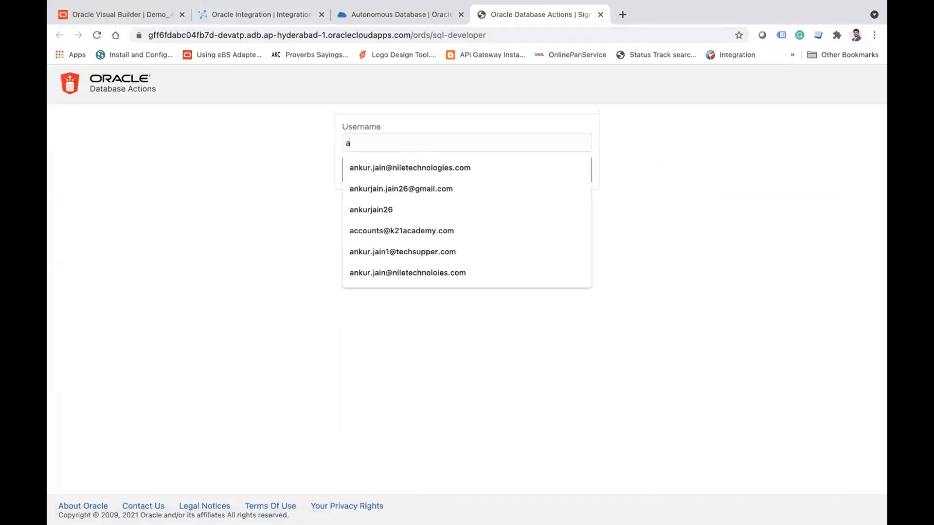
text(dmin)
click(418, 173)
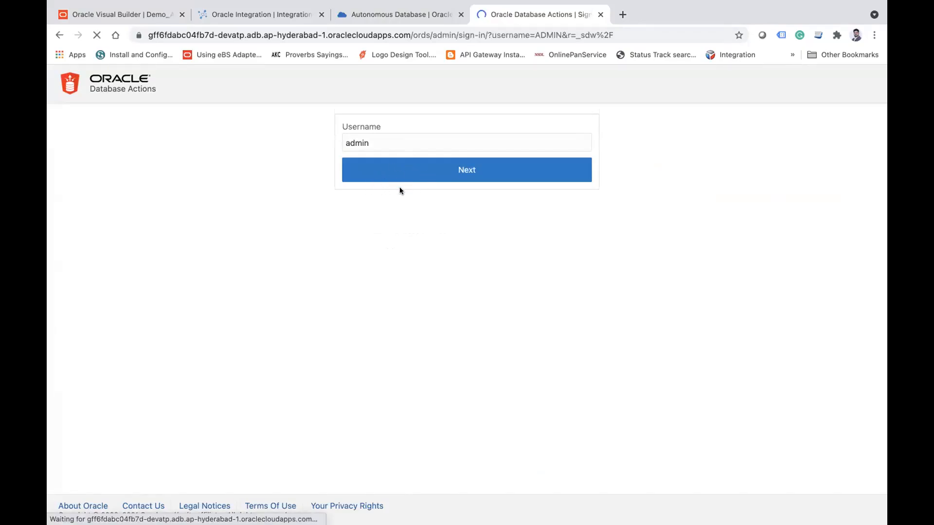
text(••)
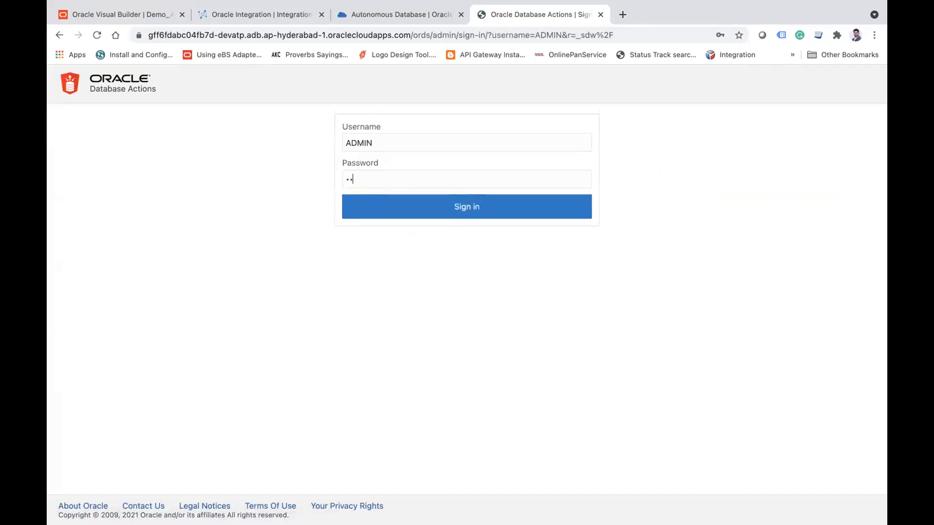
click(423, 212)
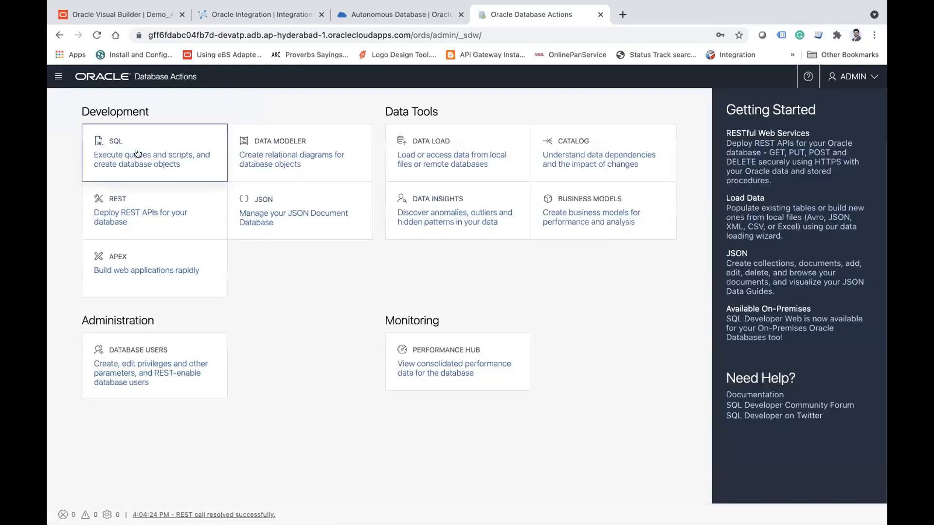
Step: Open the SQL worksheet in Database Actions and run "select * from Employee;"
click(113, 147)
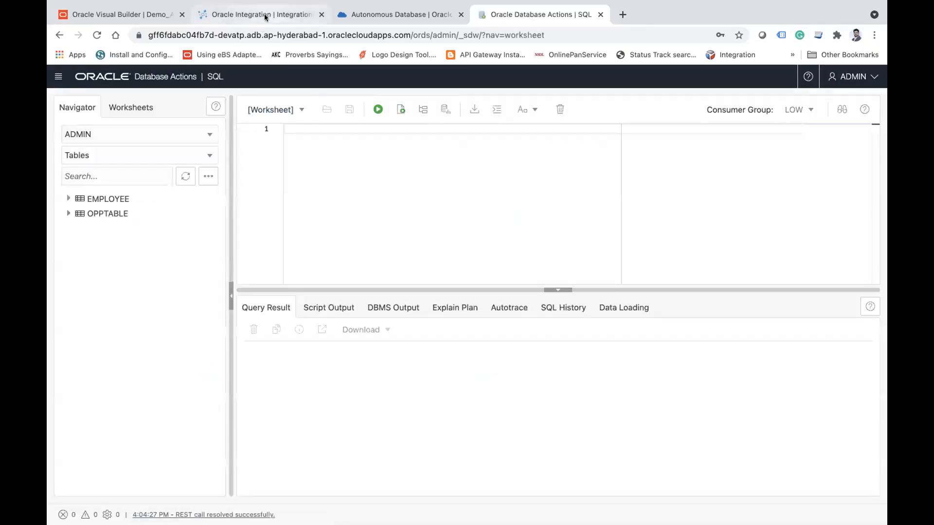
click(360, 194)
text(sele)
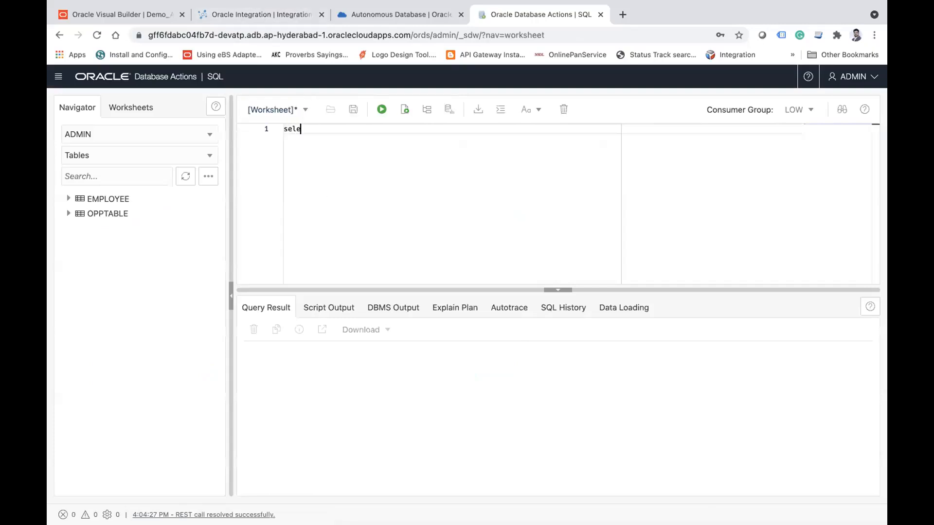
text(ct * from Employee)
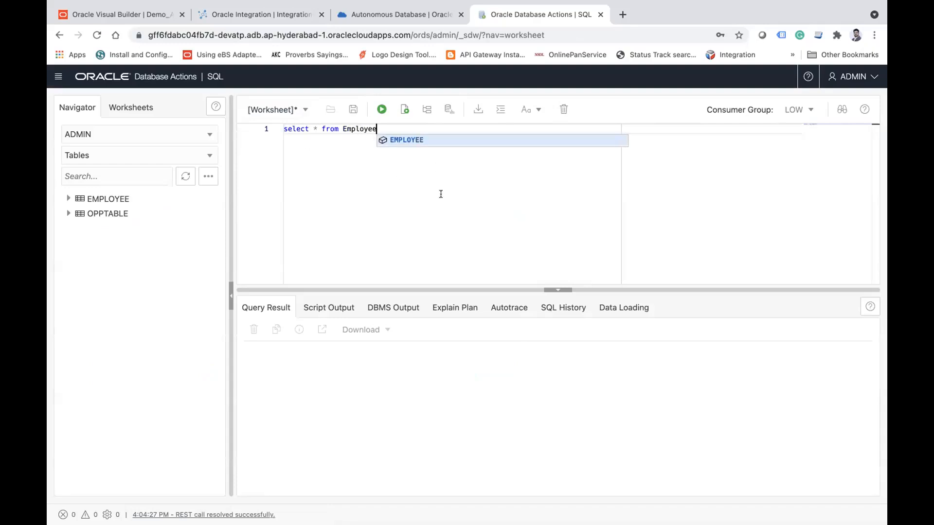
text(;)
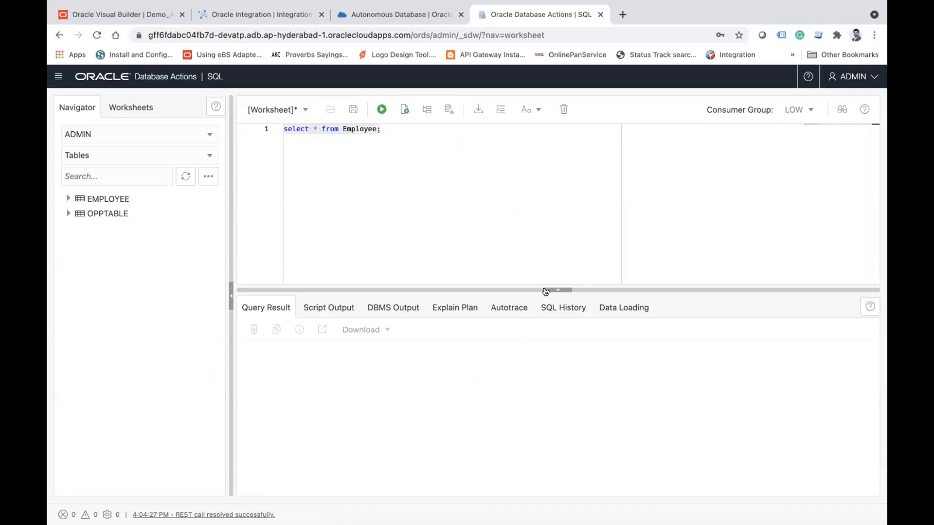
key(ctrl+Return)
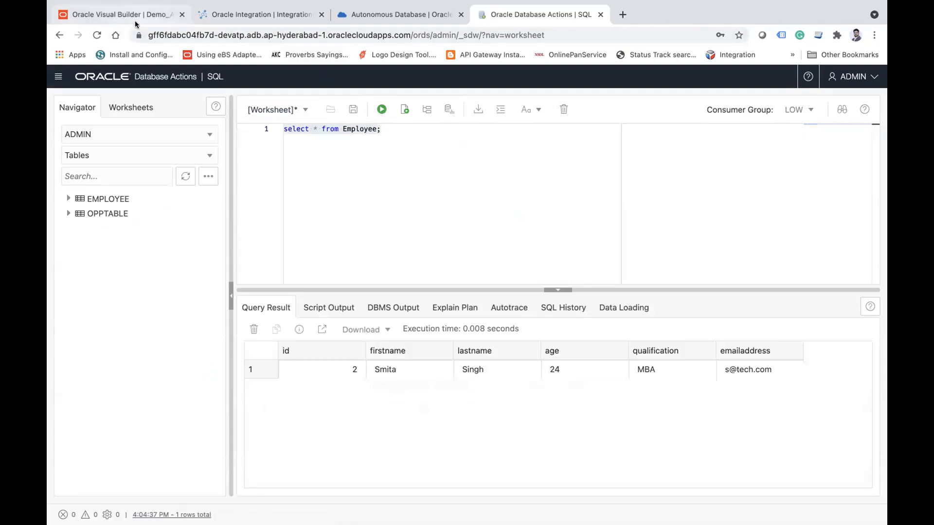
Step: Switch back to Visual Builder and create an ojAction event with a new action chain for the Create Employee button
click(121, 14)
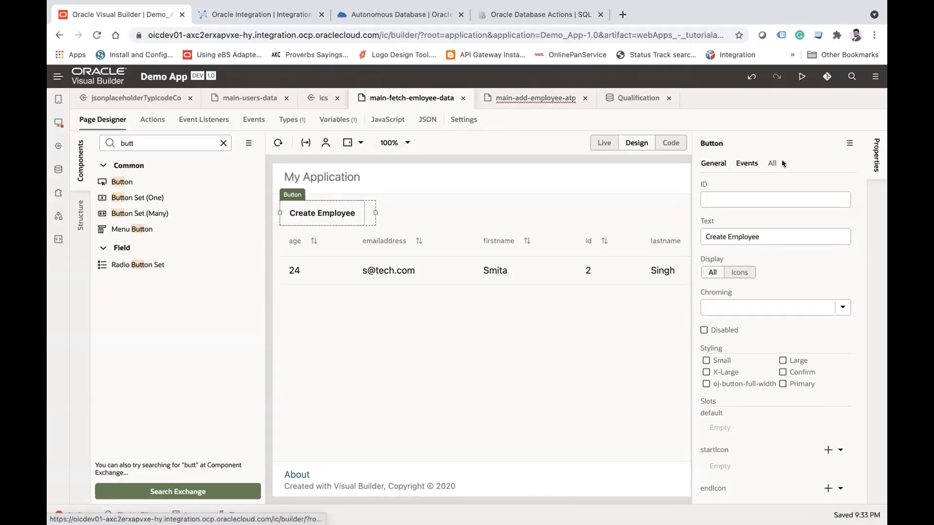
click(746, 165)
click(791, 399)
click(791, 418)
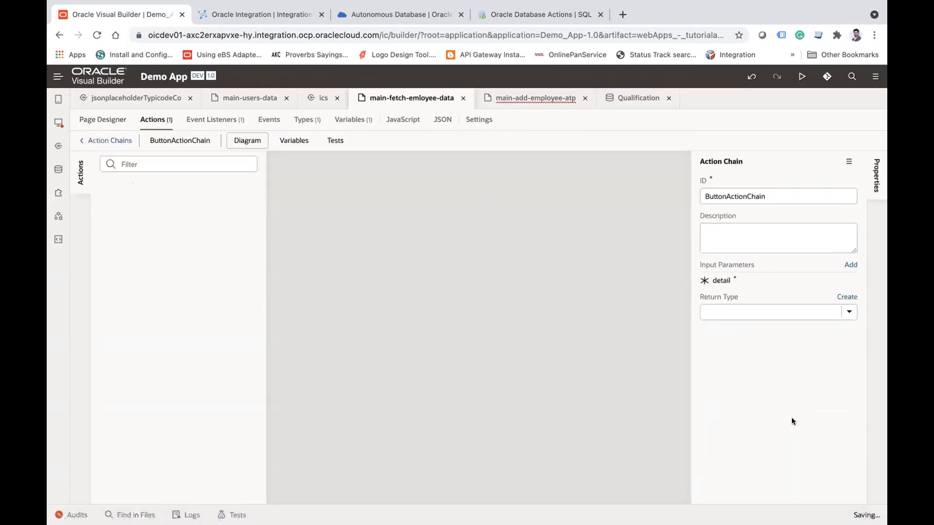
Step: Add a Navigate action to the button's action chain and set its target to the main-add-employee-atp page
scroll(185, 369, down, 5)
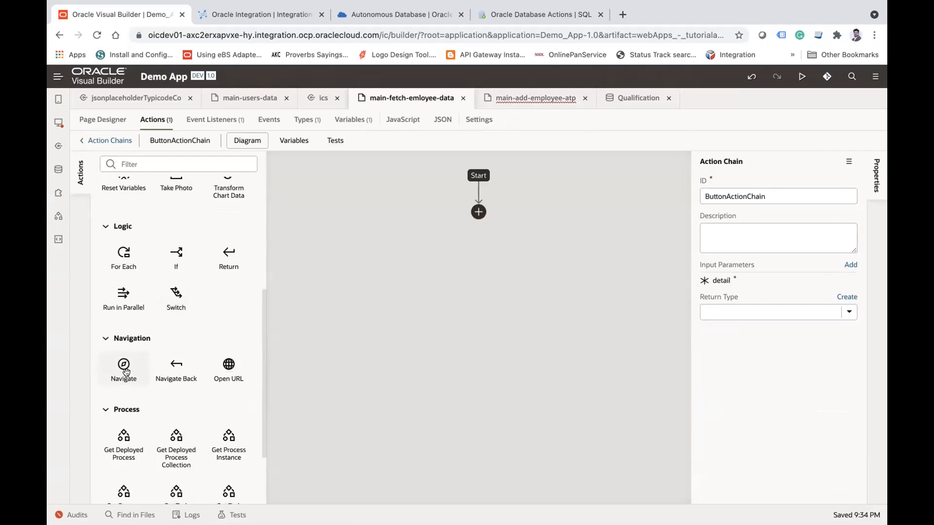
drag(124, 367, 481, 218)
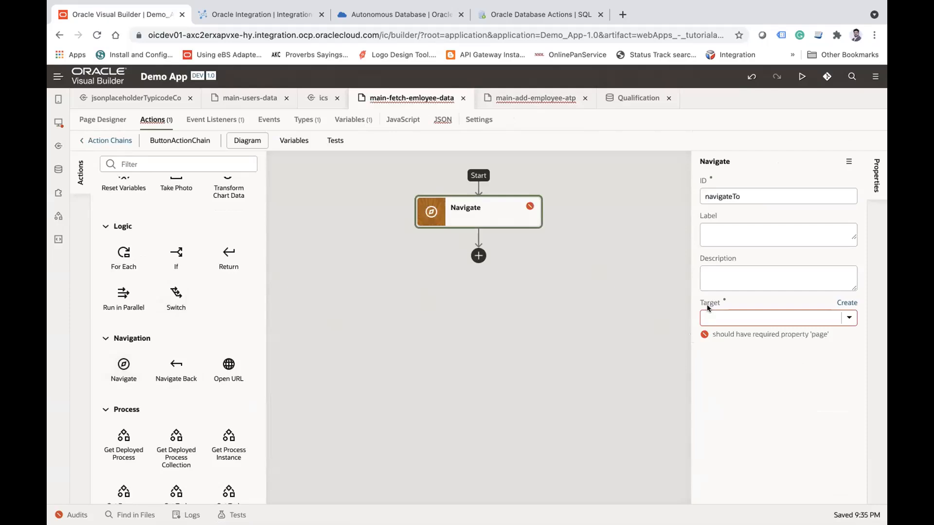
click(848, 318)
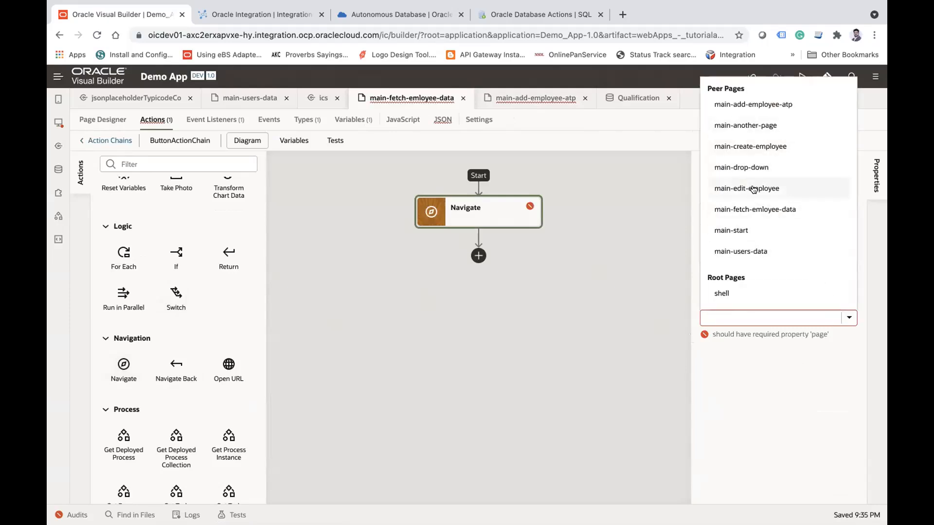
click(765, 105)
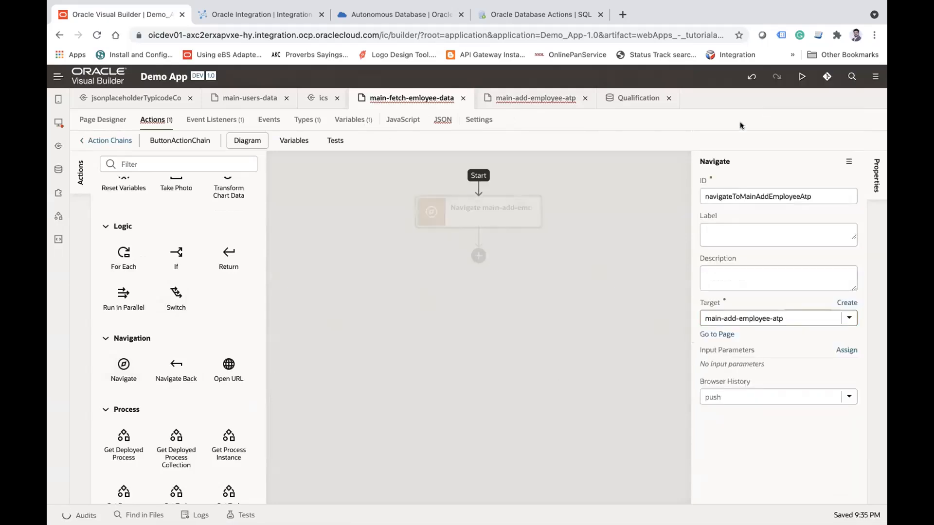
click(531, 291)
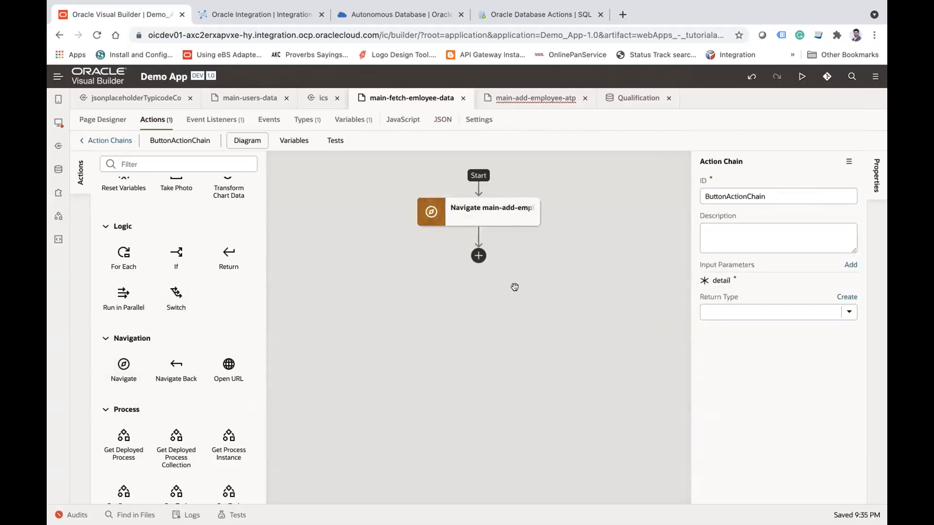
Step: Set the default page of the main flow to main-fetch-emloyee-data in the flow's settings
click(103, 119)
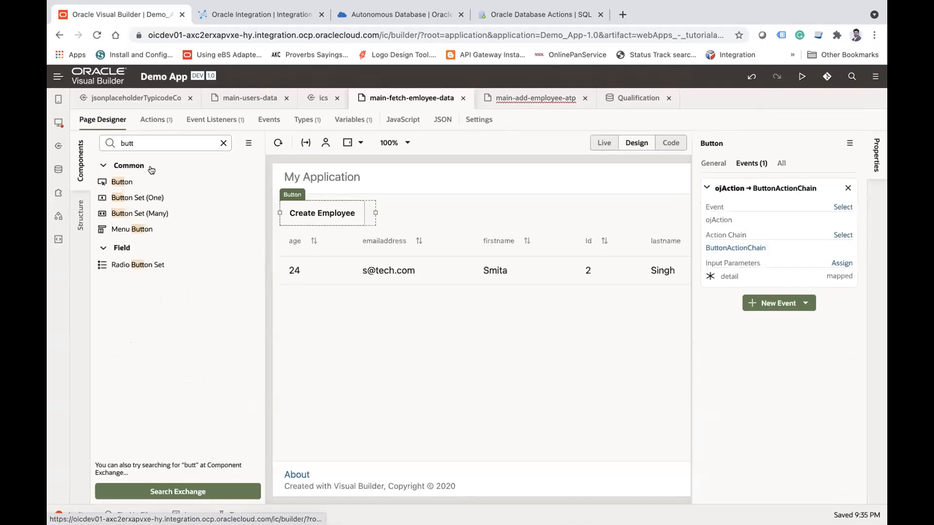
click(58, 122)
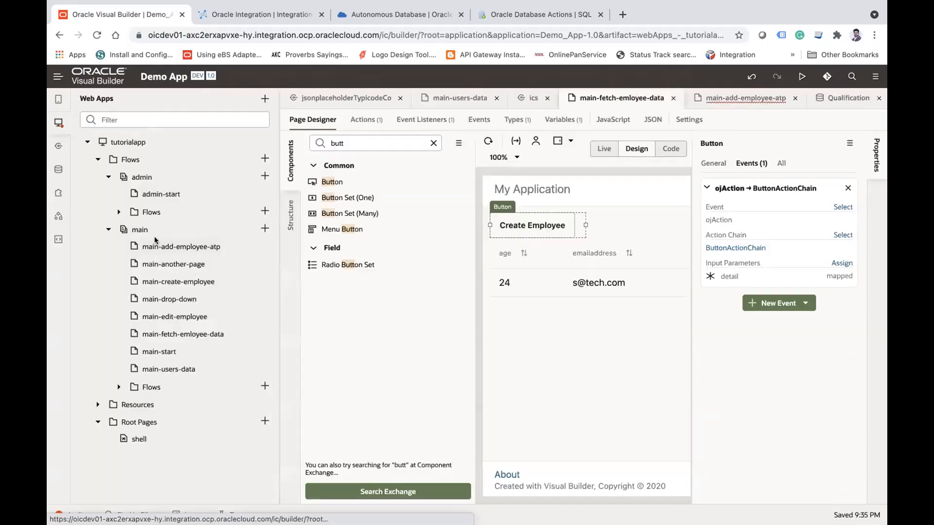
click(140, 229)
click(657, 120)
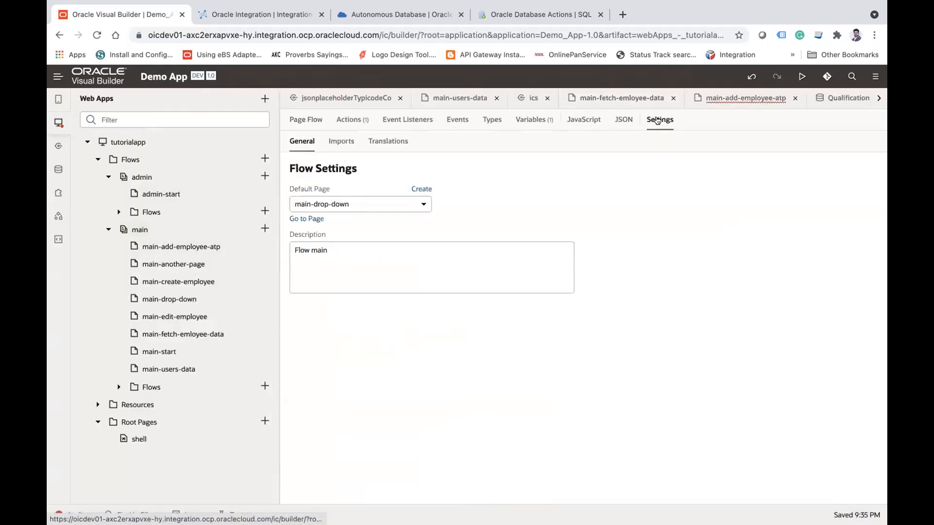
click(340, 205)
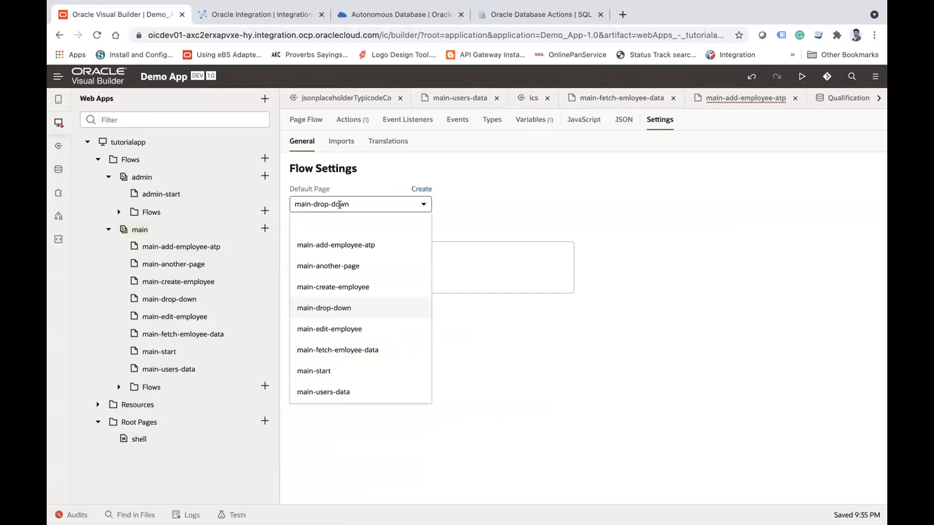
click(328, 350)
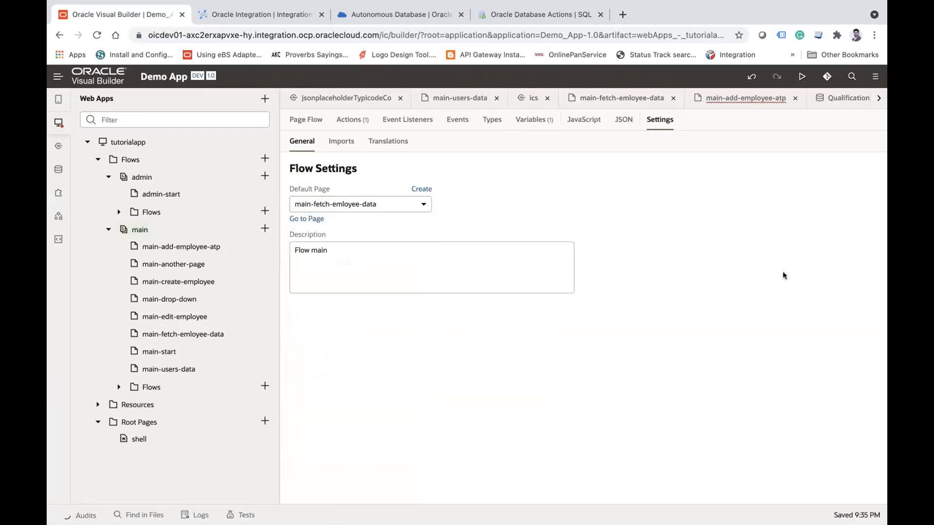
Step: Preview the web app, open its Create Employee form, and check the existing Employee query result in Database Actions
click(801, 76)
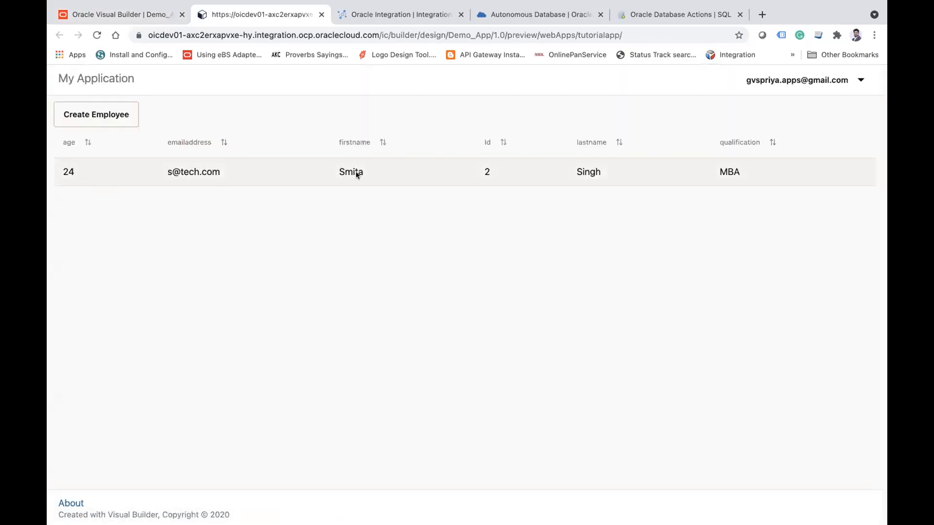
click(119, 120)
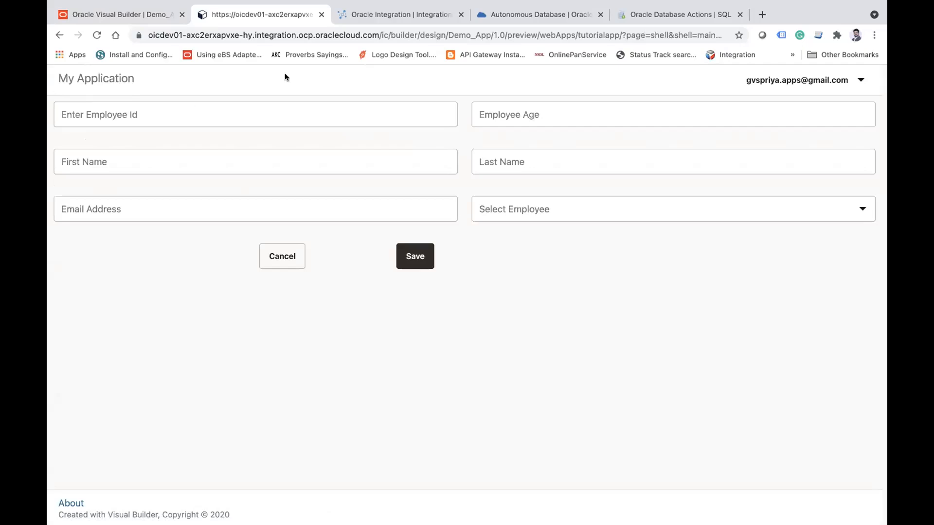
click(650, 11)
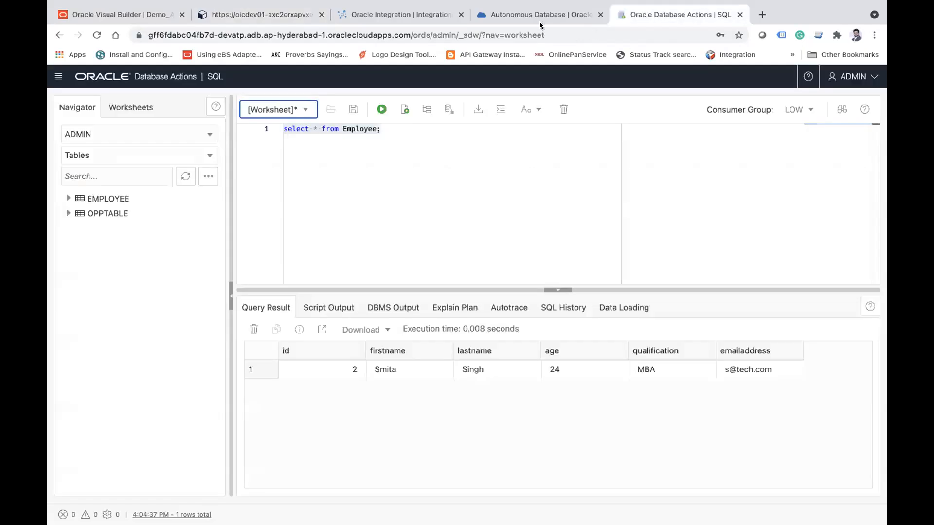
click(216, 15)
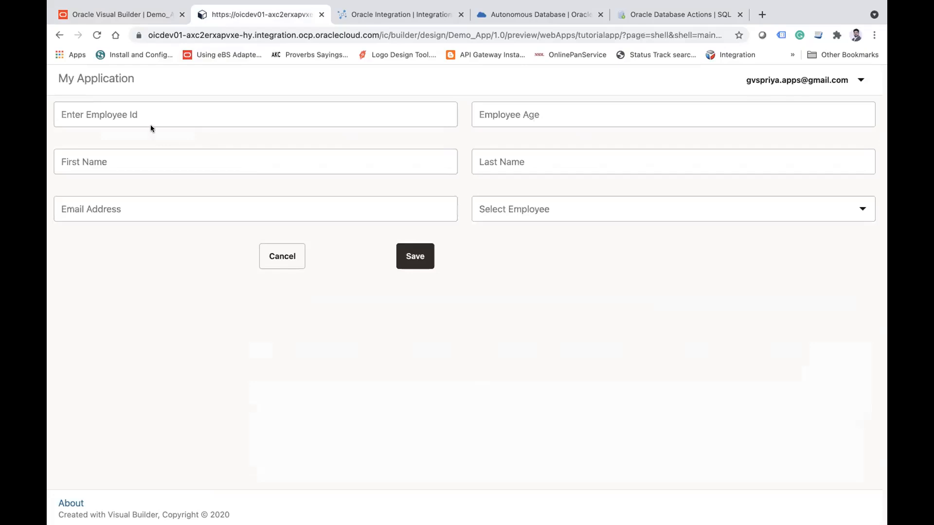
Step: Fill in the new employee's ID, an age of 24, and the first and last name
click(148, 111)
text(3)
key(Tab)
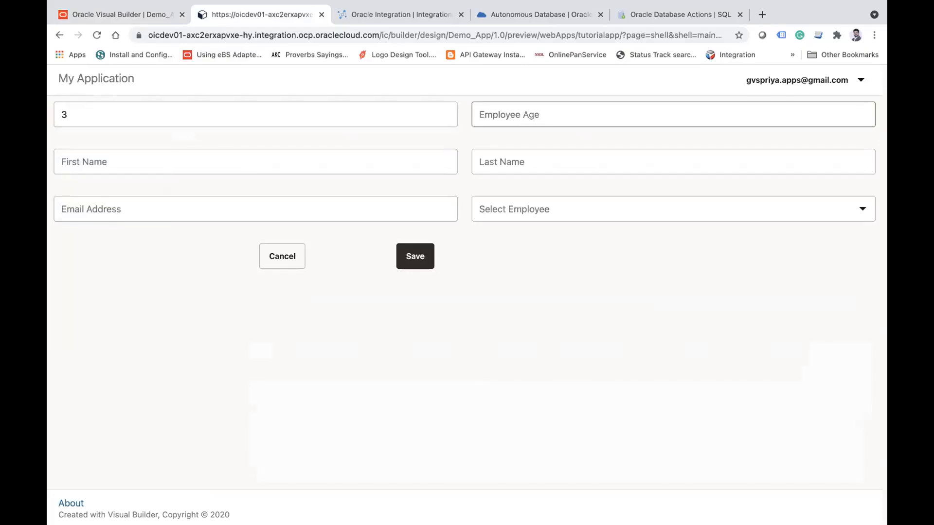
text(24)
key(Tab)
key(Tab)
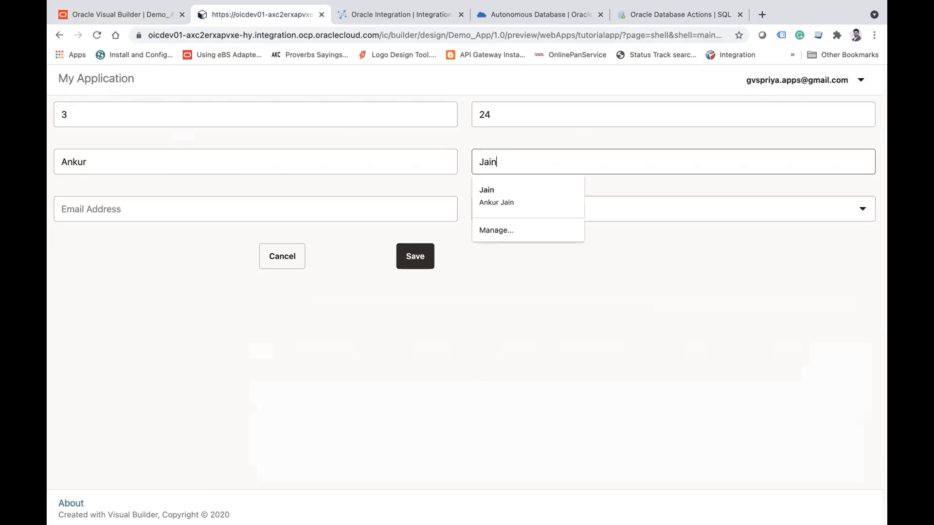
Step: Enter the employee's e-mail address, select the qualification MCA, and save the employee
key(Tab)
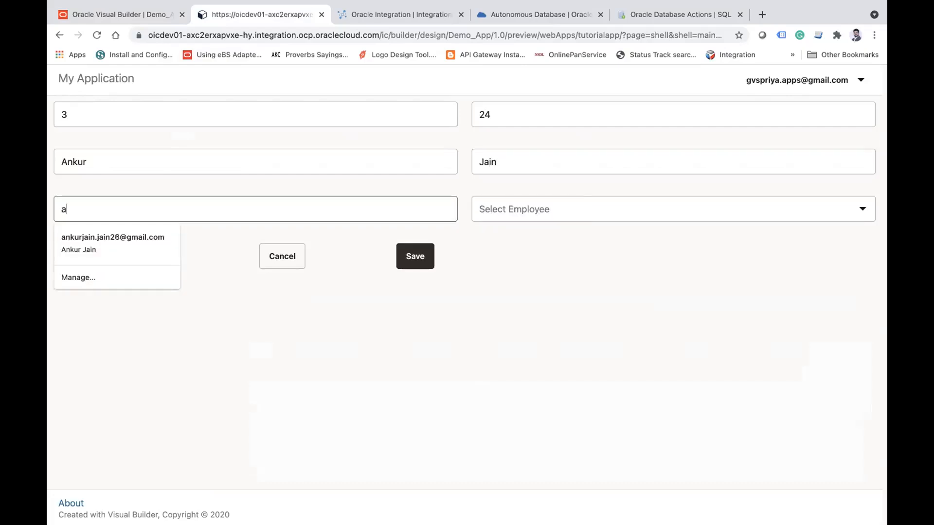
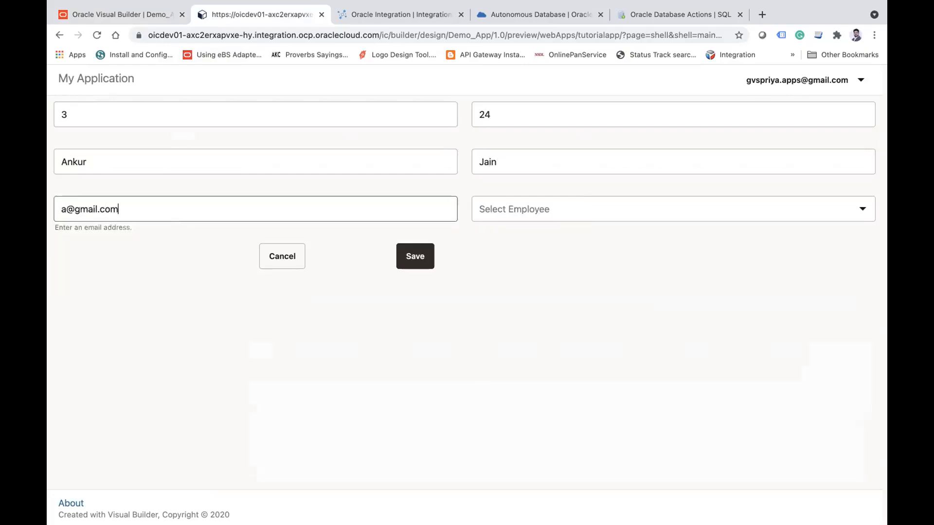
key(Tab)
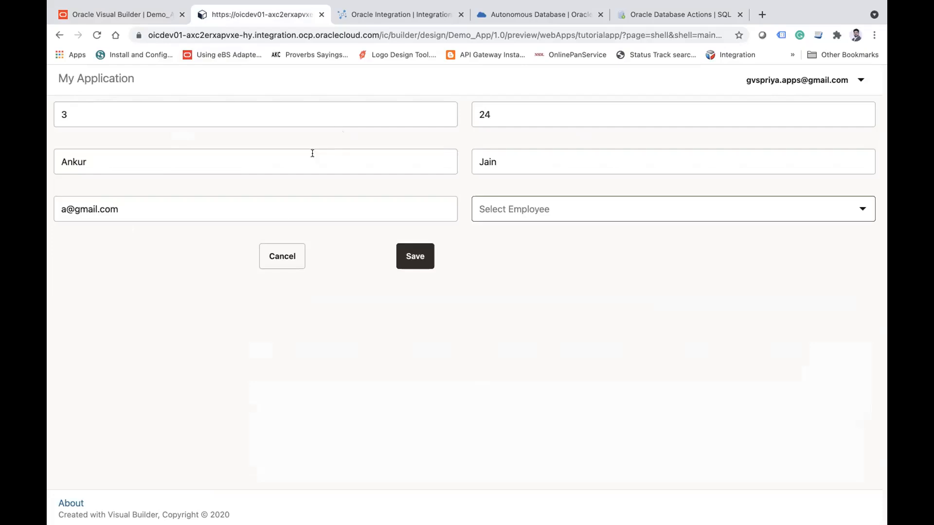
click(603, 210)
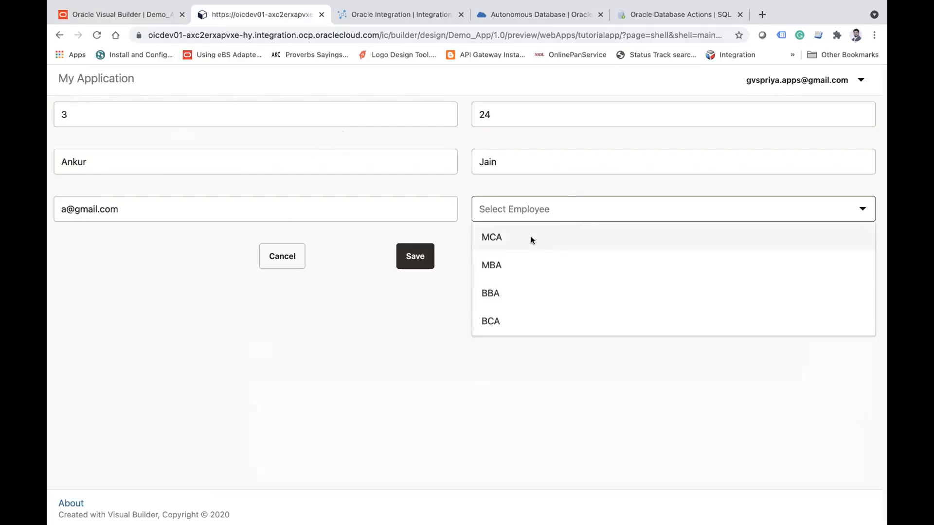
click(532, 240)
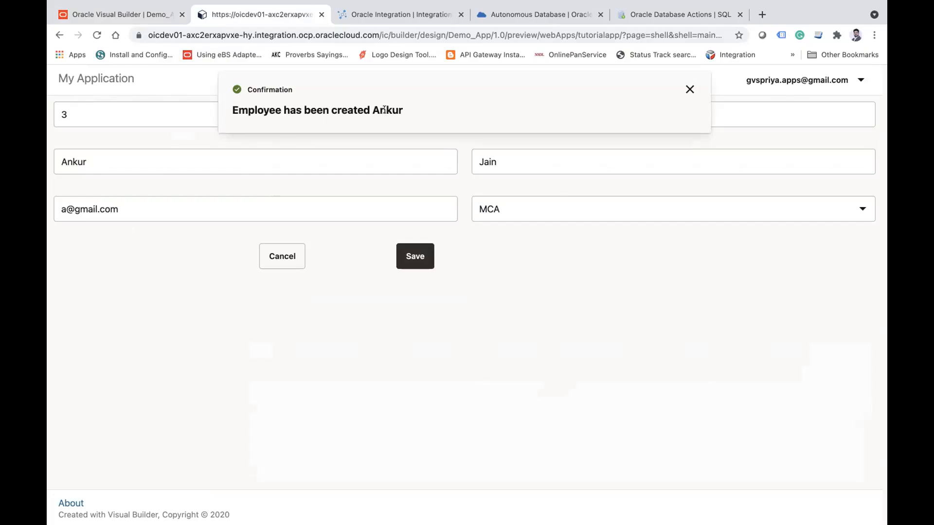
Step: Rerun the Employee query in Database Actions, then check the employee list in the app preview
double_click(381, 108)
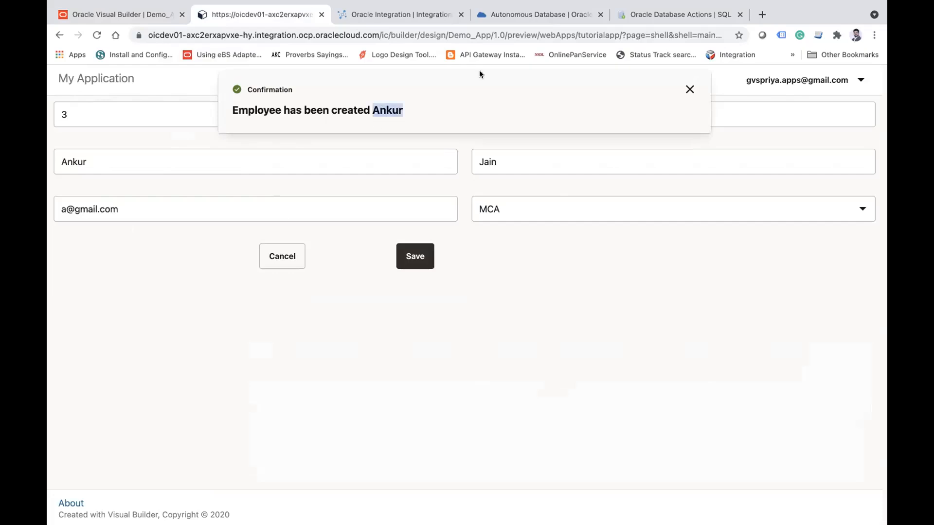
click(668, 15)
click(381, 109)
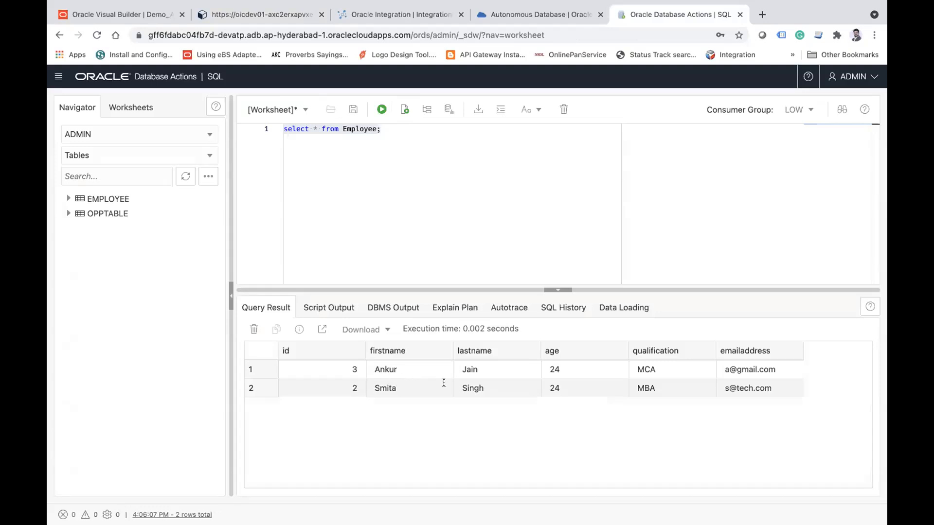
click(124, 17)
click(273, 14)
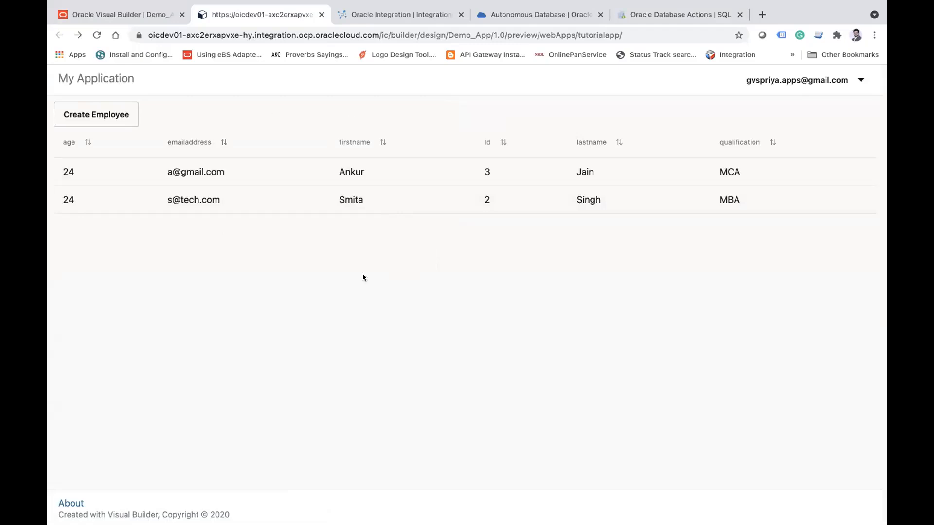
Step: Return to the Demo App in Visual Builder and close the app preview
click(108, 17)
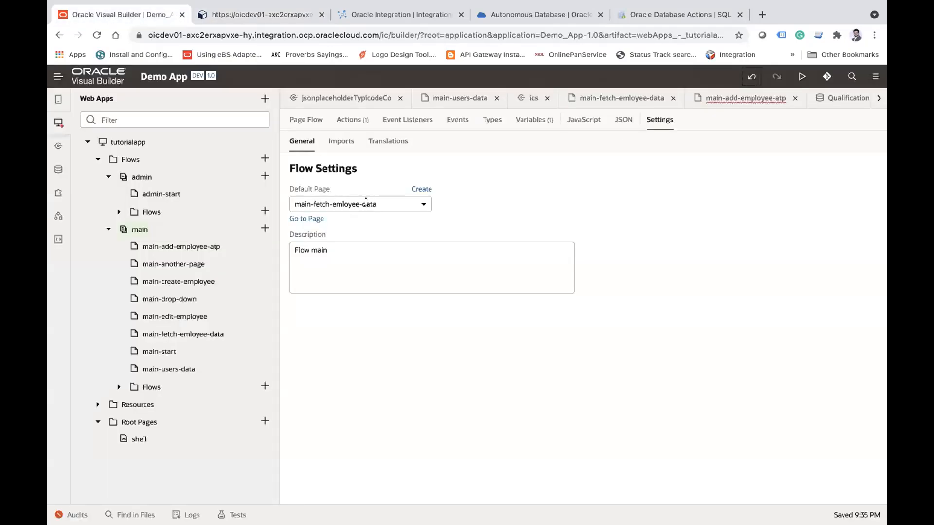
click(348, 12)
click(108, 15)
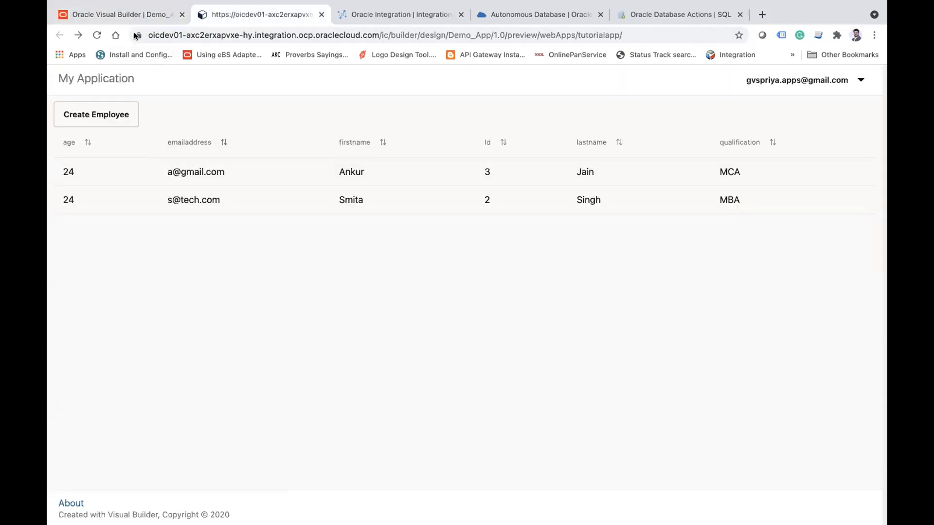
click(125, 16)
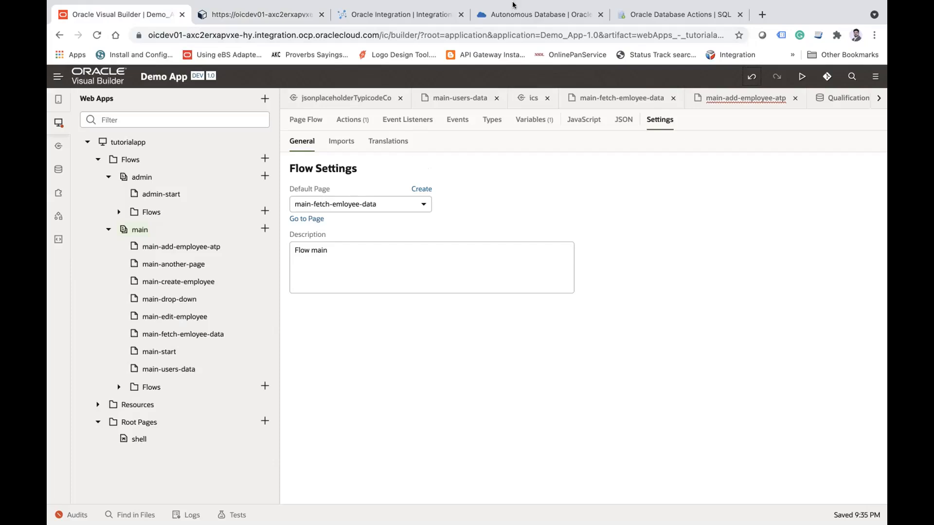
mouse_move(423, 2)
click(321, 15)
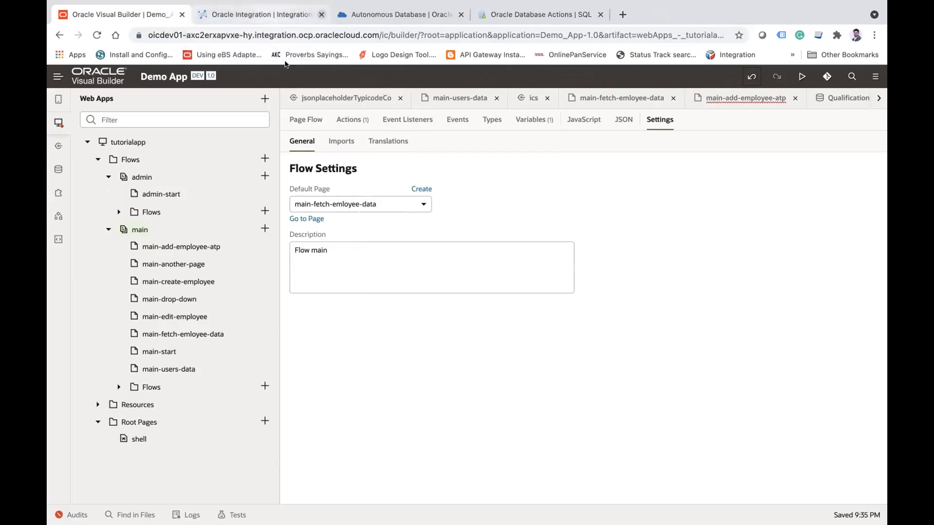
Step: Open the main-add-employee-atp page in the Page Designer and collapse the app navigator and component palette
click(58, 123)
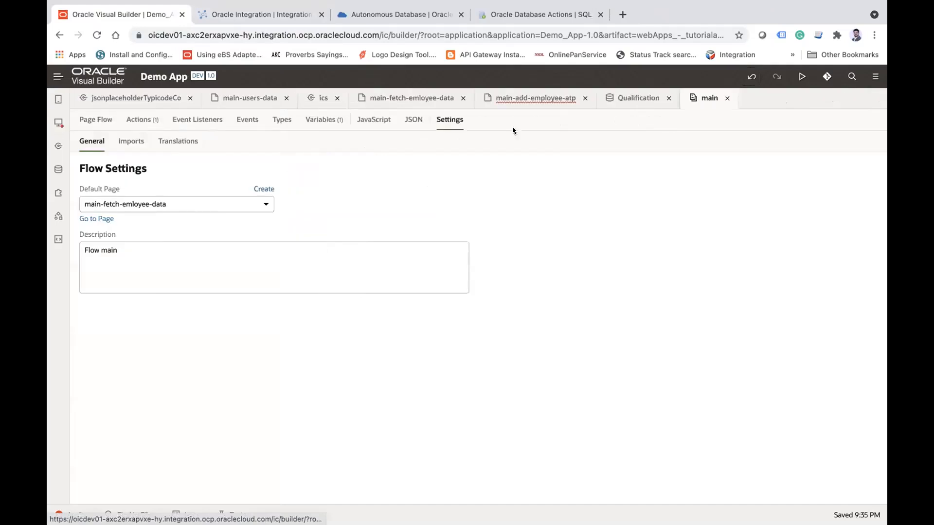
click(544, 106)
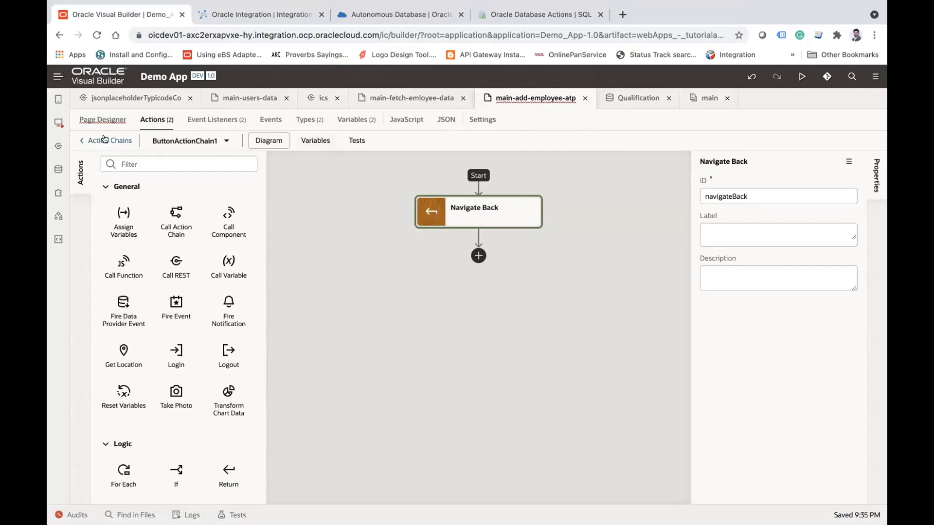
click(102, 121)
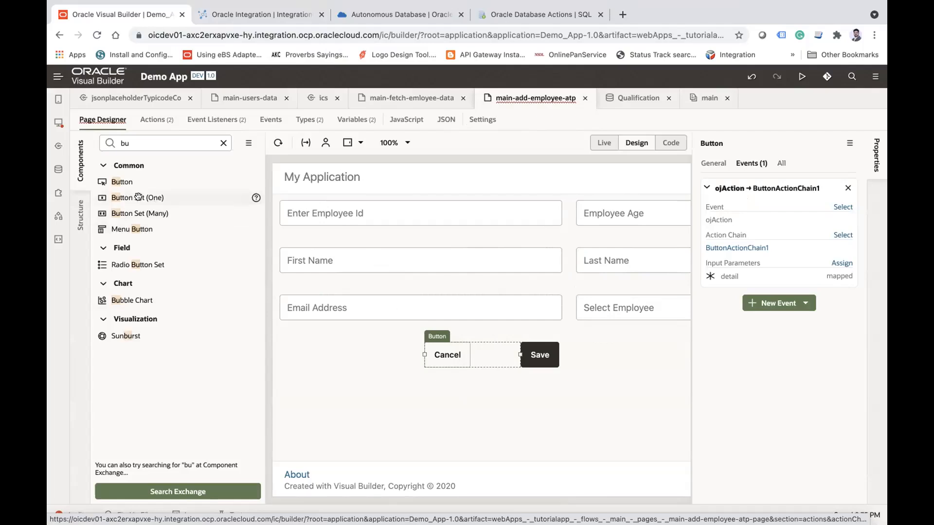
click(79, 165)
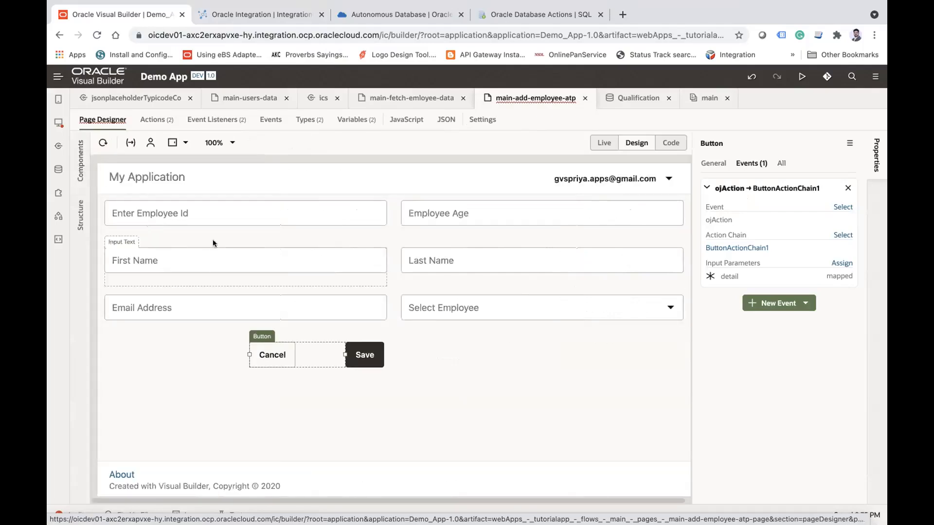
Step: Make the Employee Id and Employee Age input fields required
click(178, 217)
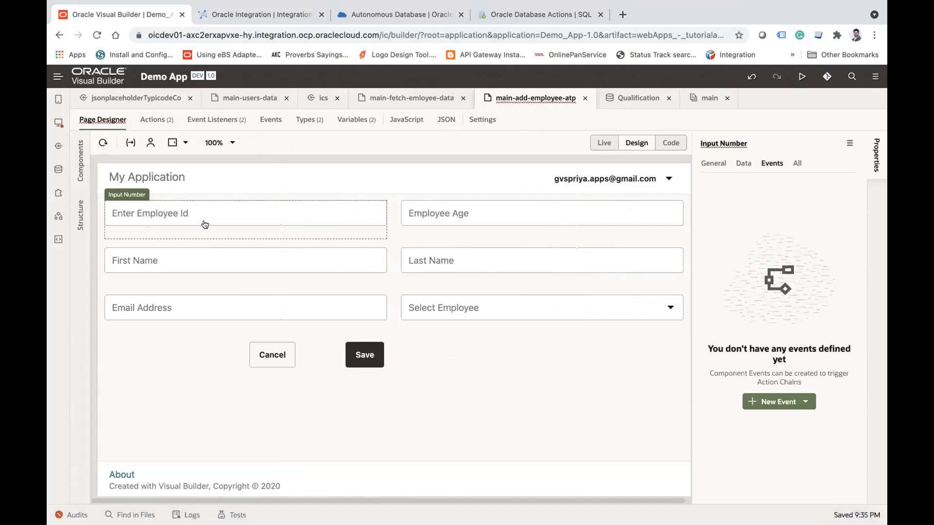
click(713, 163)
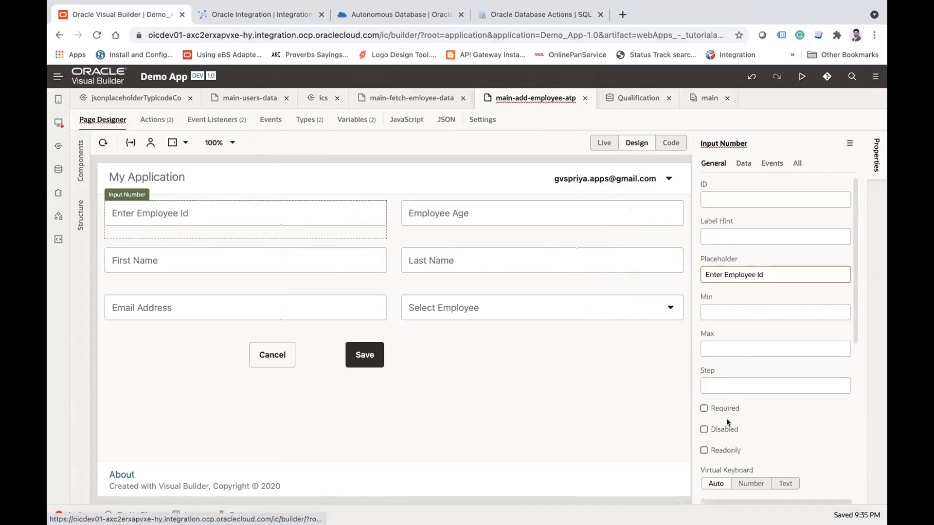
click(703, 409)
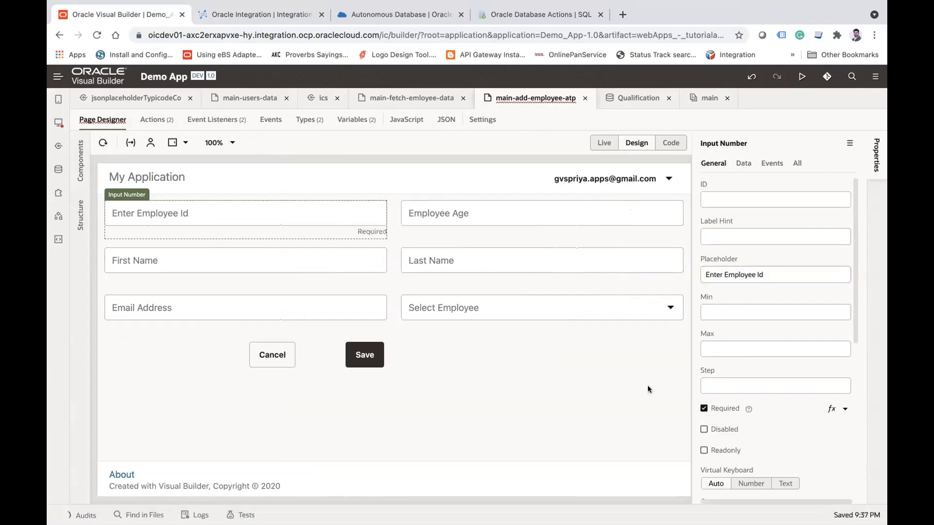
click(488, 204)
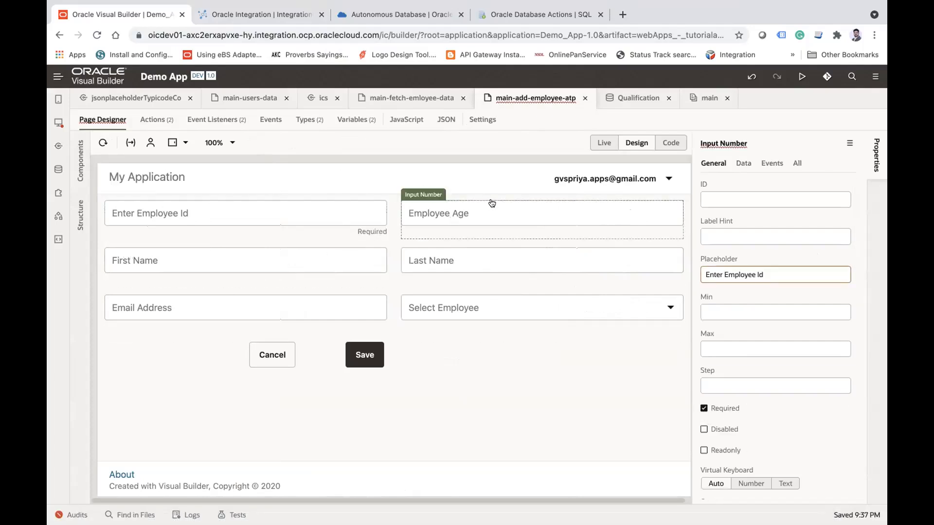
click(703, 408)
Step: Make the Last Name, Select Employee, Email Address and First Name fields required
click(518, 263)
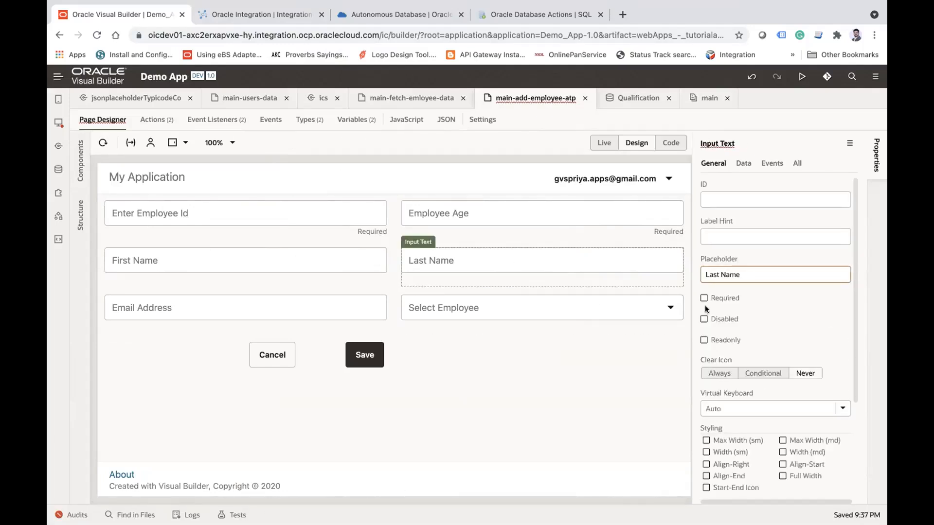
click(703, 299)
click(551, 307)
click(704, 299)
click(252, 307)
click(703, 299)
click(281, 268)
click(703, 298)
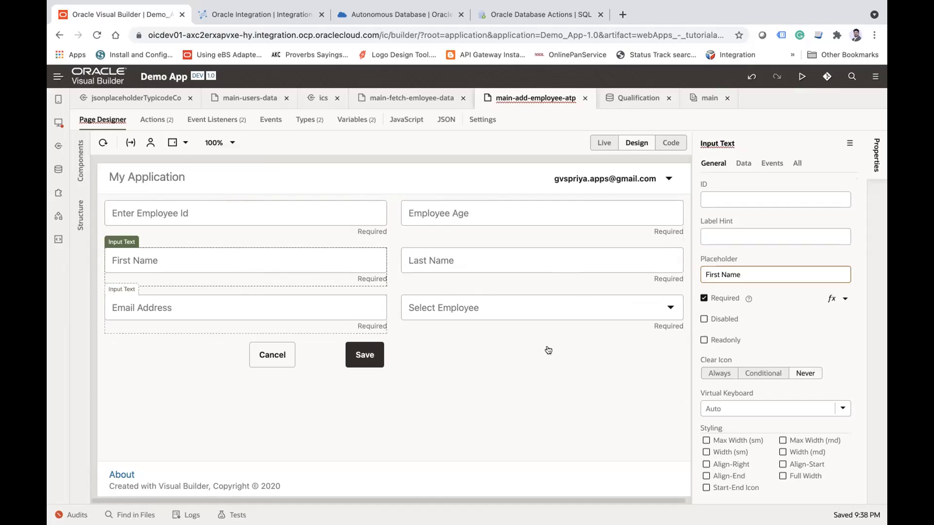
Step: In the page's HTML code, start an oj-validation-group element on a new line above the form layout
click(675, 147)
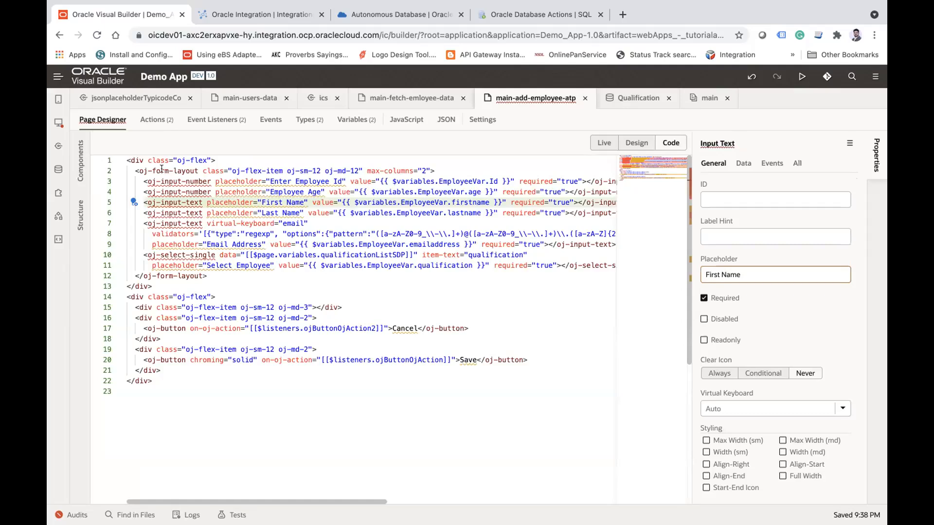
click(163, 170)
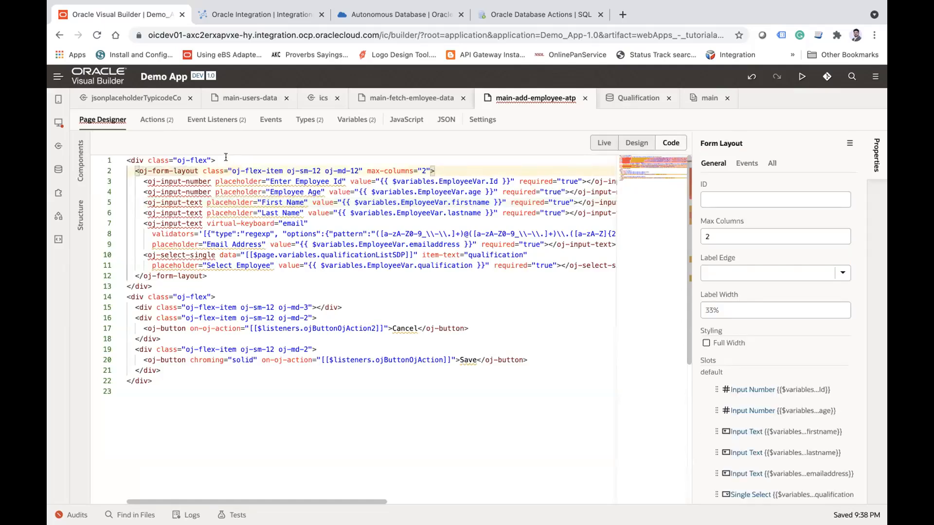
key(Return)
key(Up)
text(<)
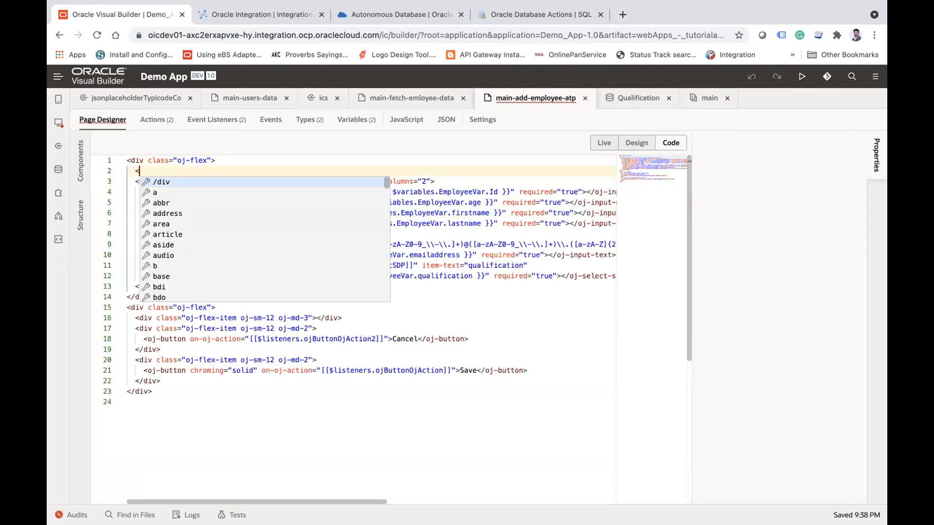
text(oj)
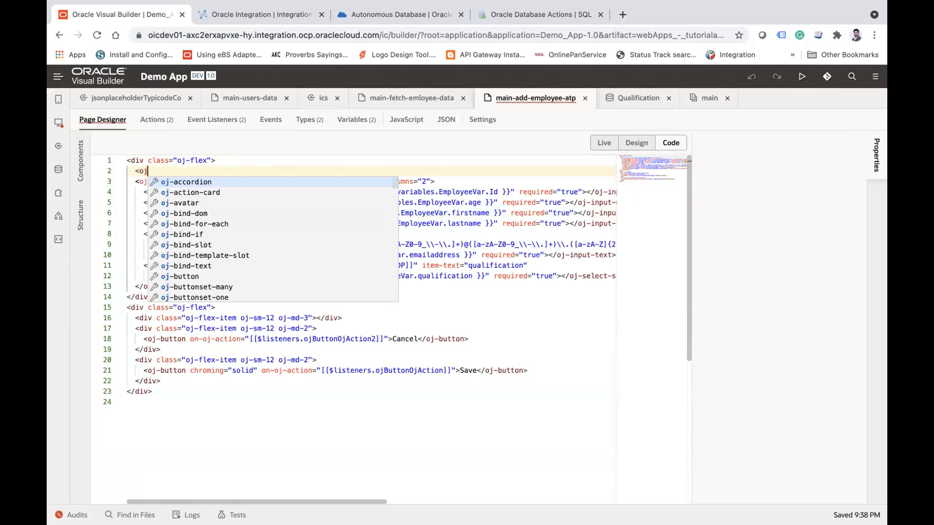
text(v)
key(Return)
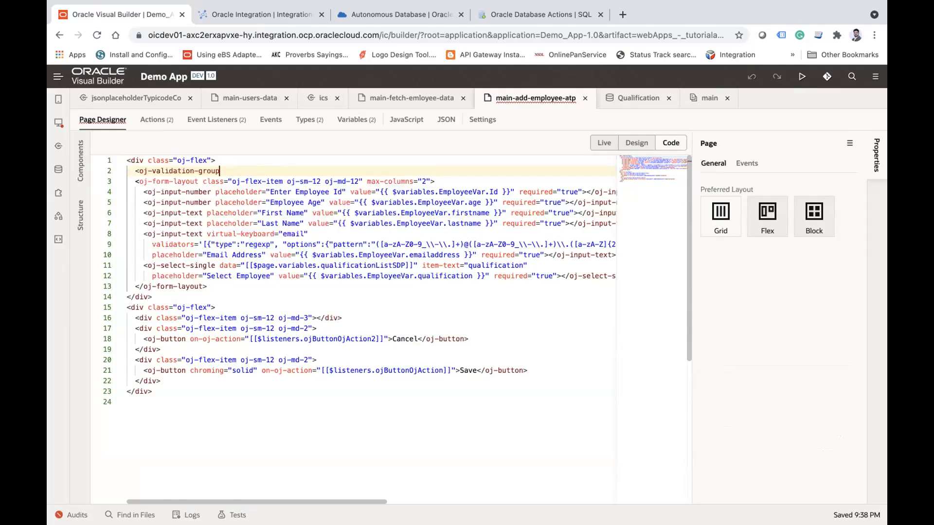
Step: Give the validation group the id "my-employee-form" and complete its opening tag
text(id)
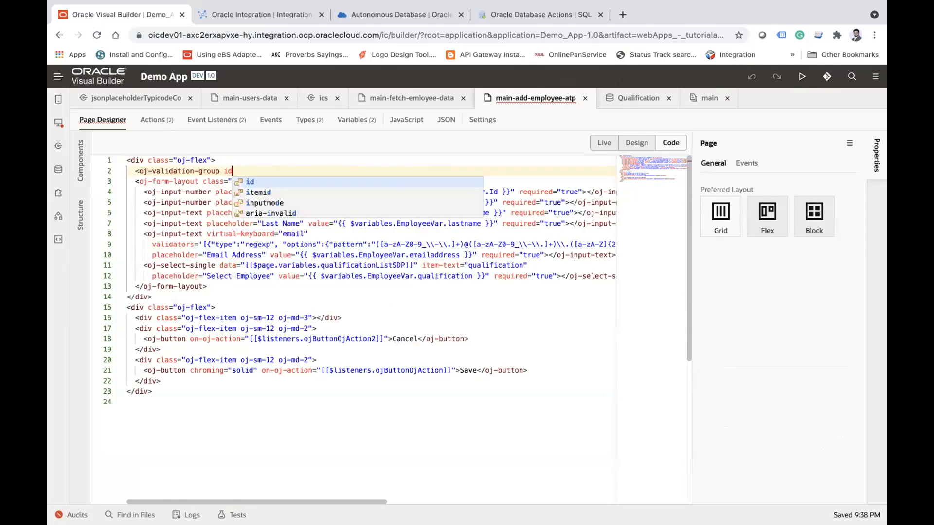
text(="m)
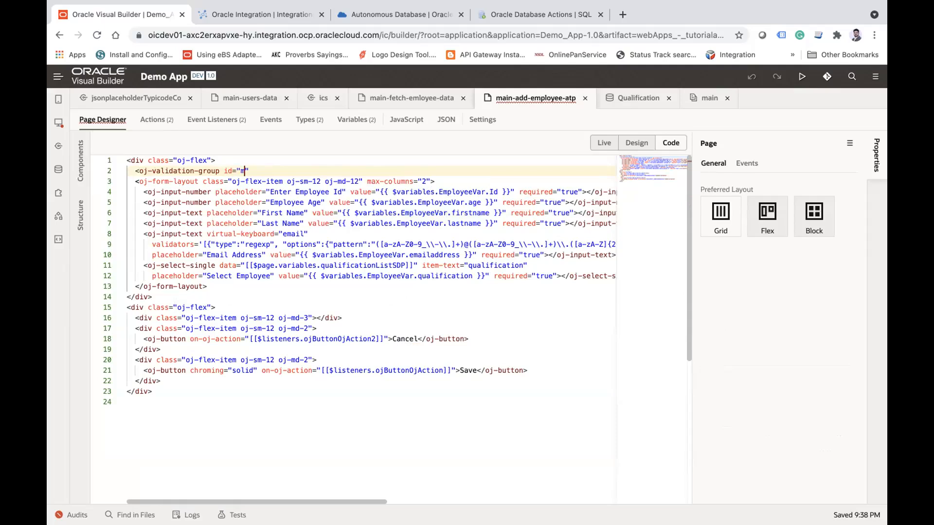
text(y-employee-form">)
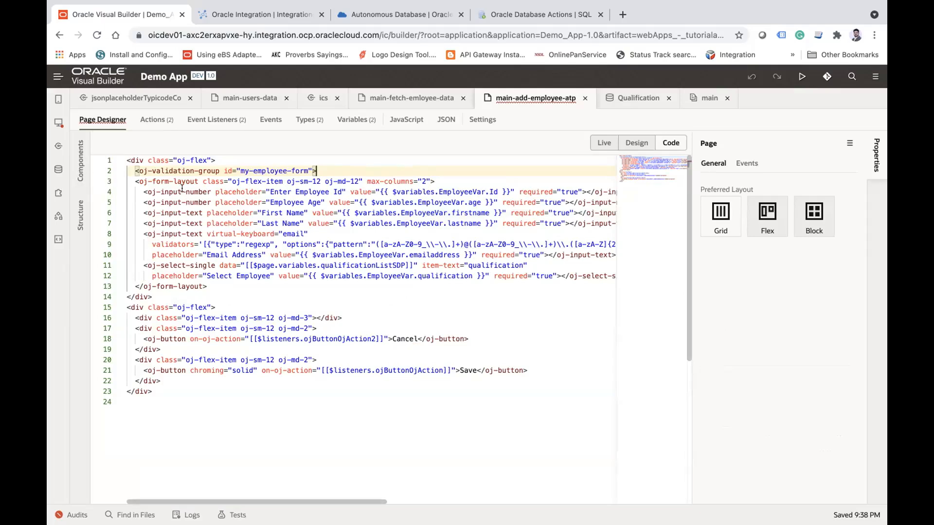
Step: Add the closing oj-validation-group tag directly after the end of the form layout
click(163, 181)
click(208, 286)
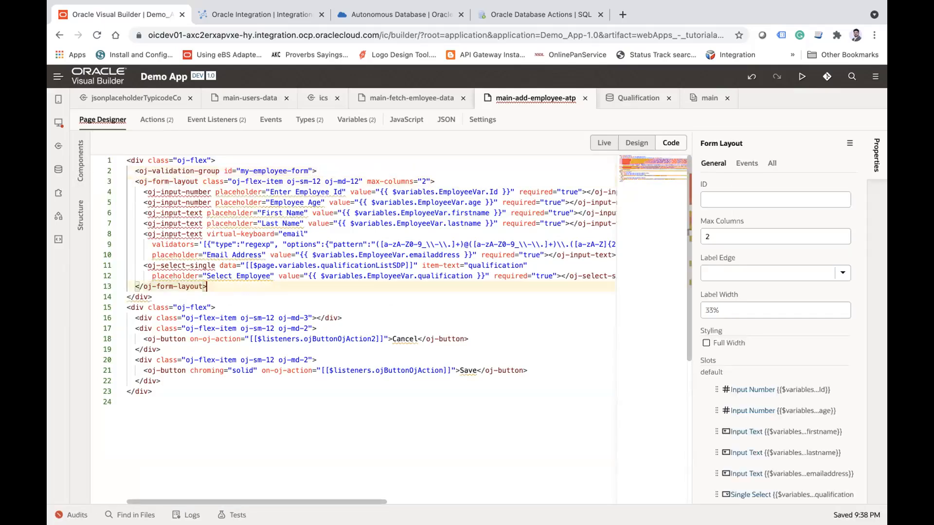
key(Return)
text(</oj-validation-group>)
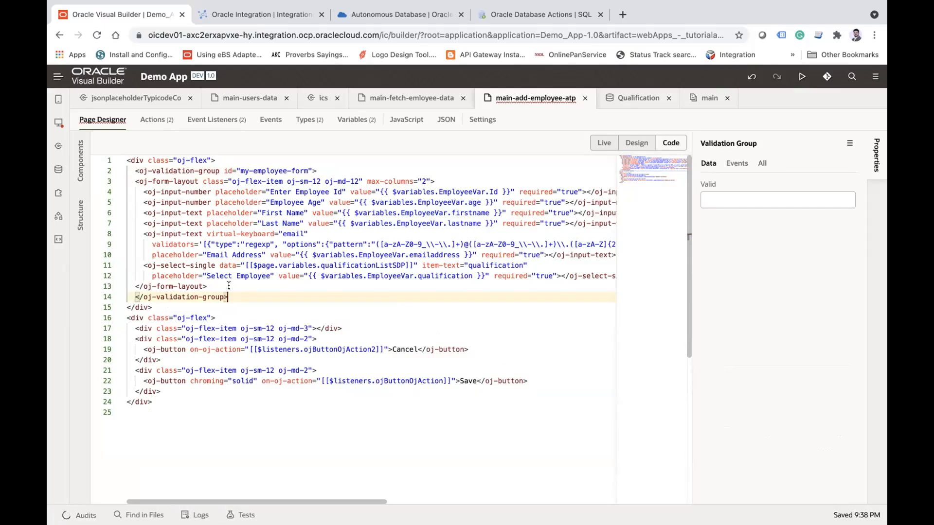
Step: In the page's JavaScript, start a PageModule.prototype statement below the PageModule variable declaration
click(155, 122)
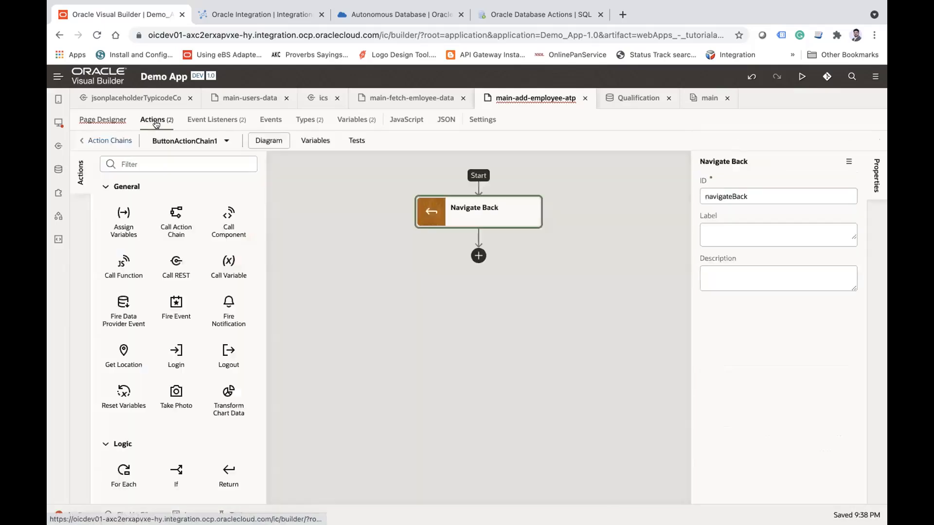
click(407, 121)
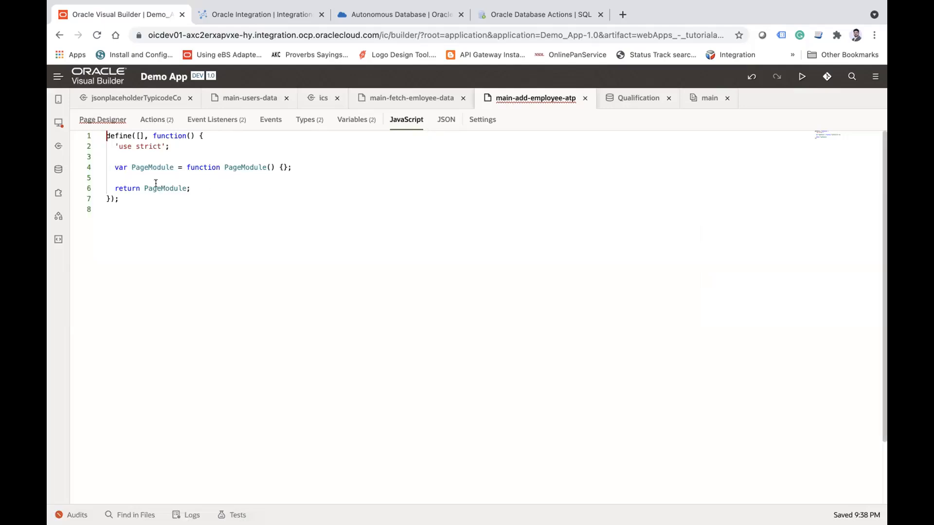
double_click(146, 167)
click(314, 164)
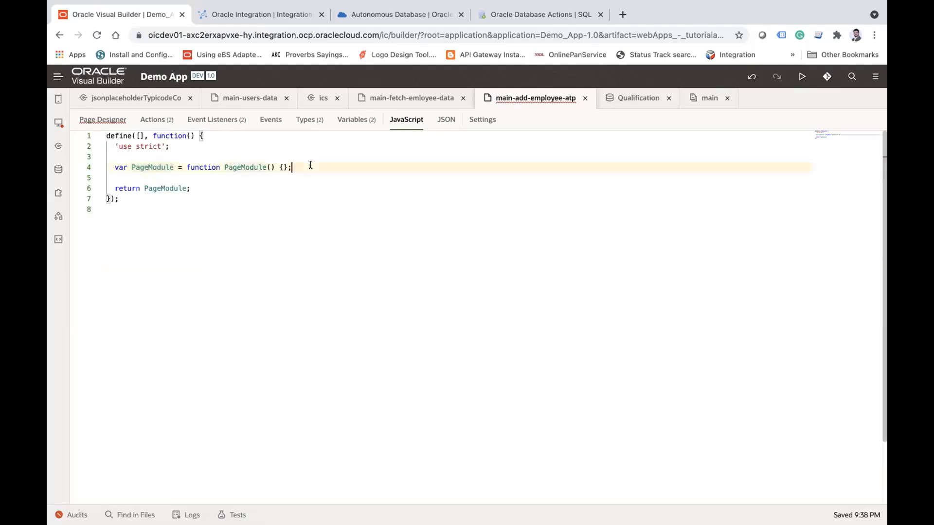
key(Return)
key(Return)
text(Page)
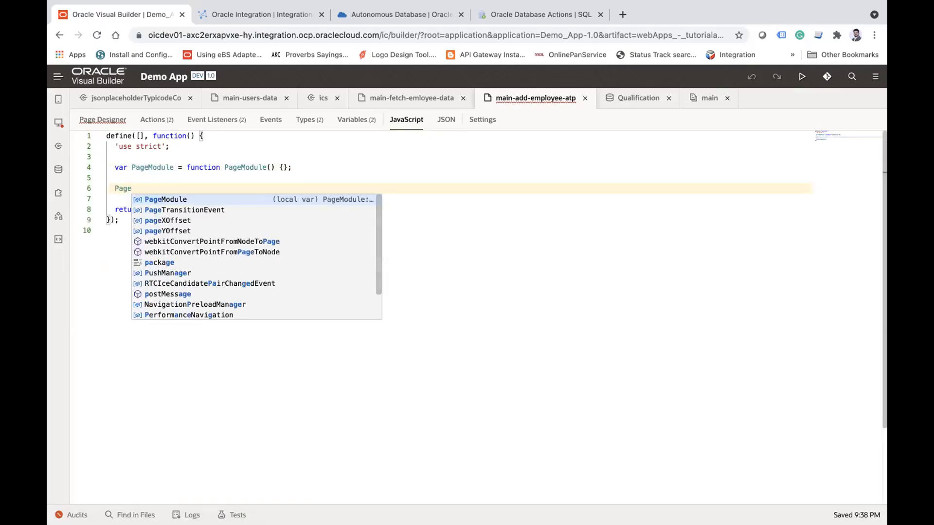
key(Return)
text(.)
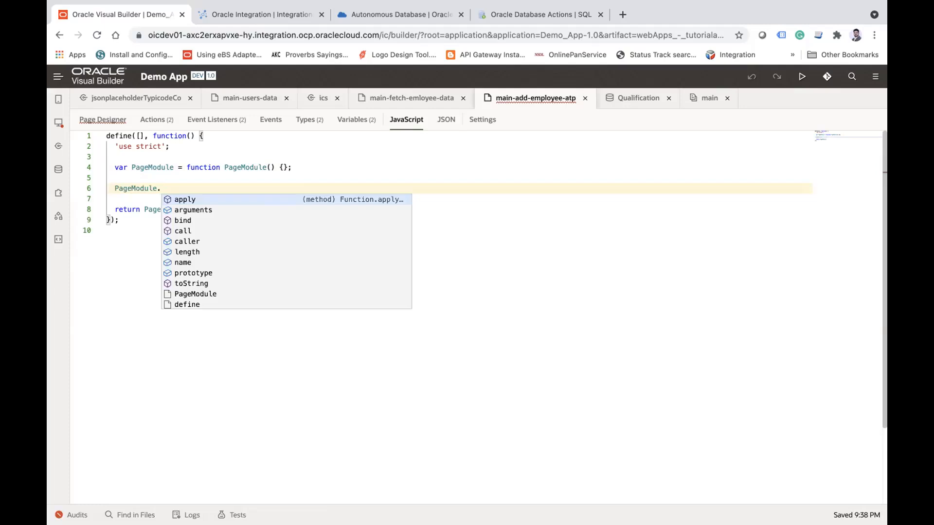
text(pr)
key(Return)
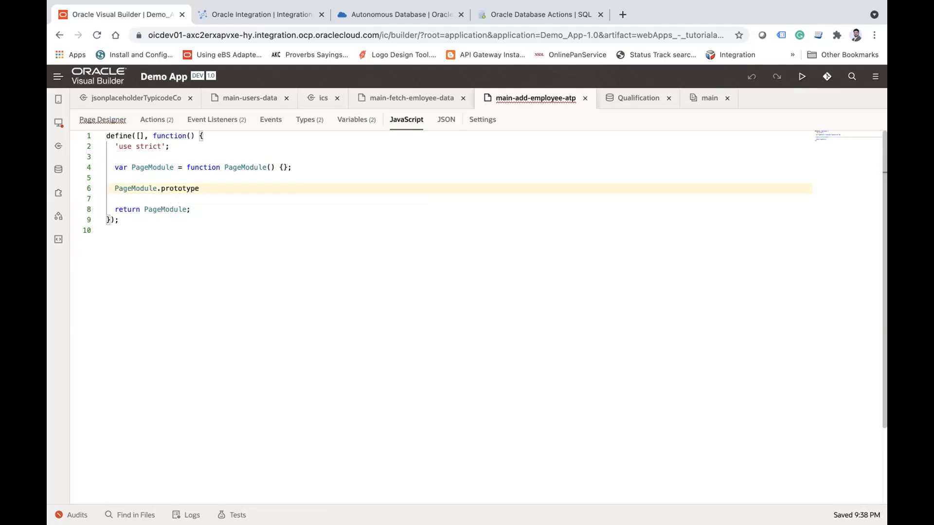
Step: Complete the prototype statement as a validateForm function that takes the parameter formId
text(.validateForm = f)
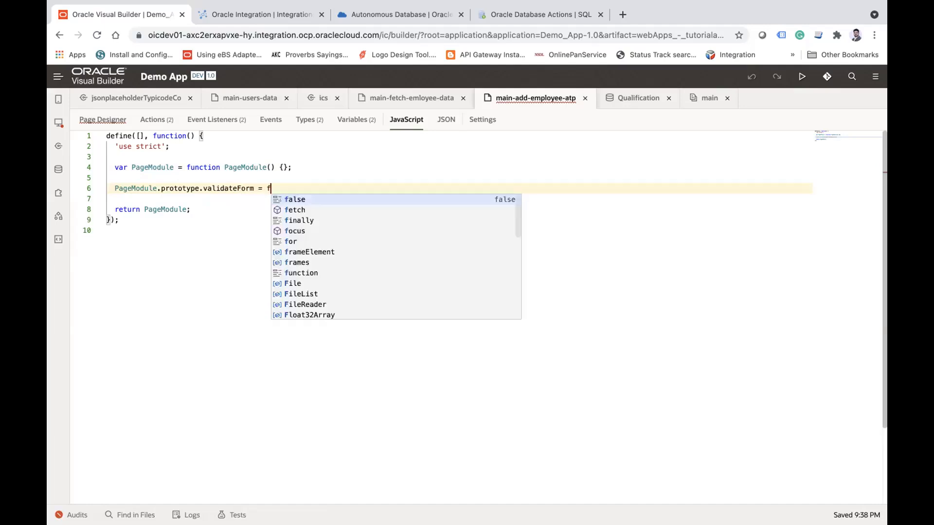
text(unc)
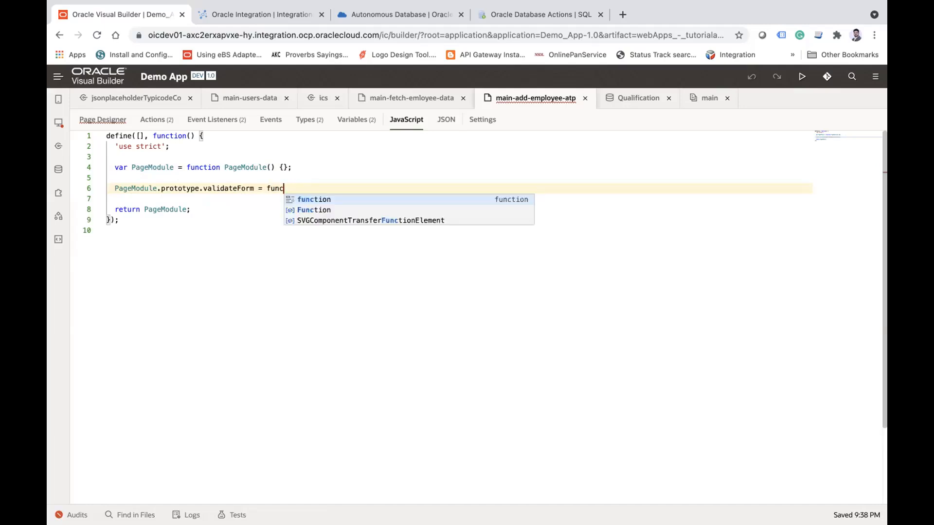
text(tion()
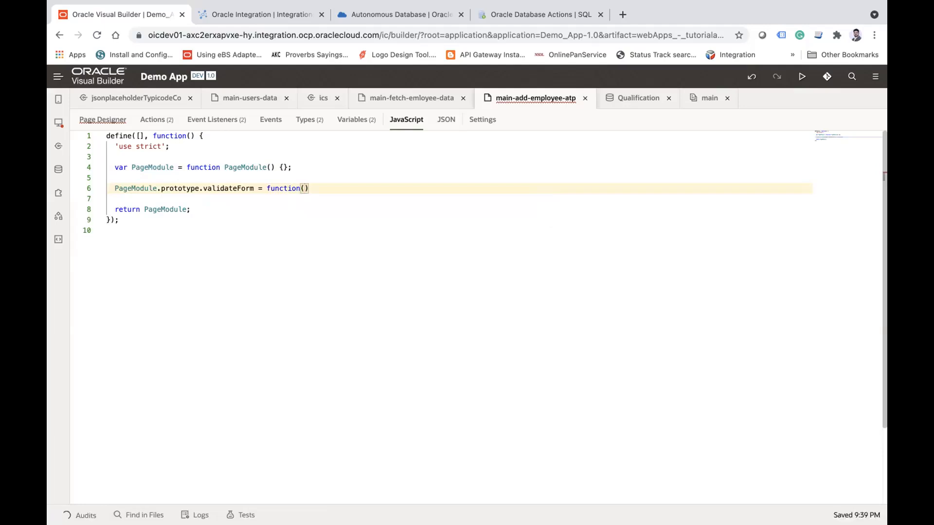
text(form)
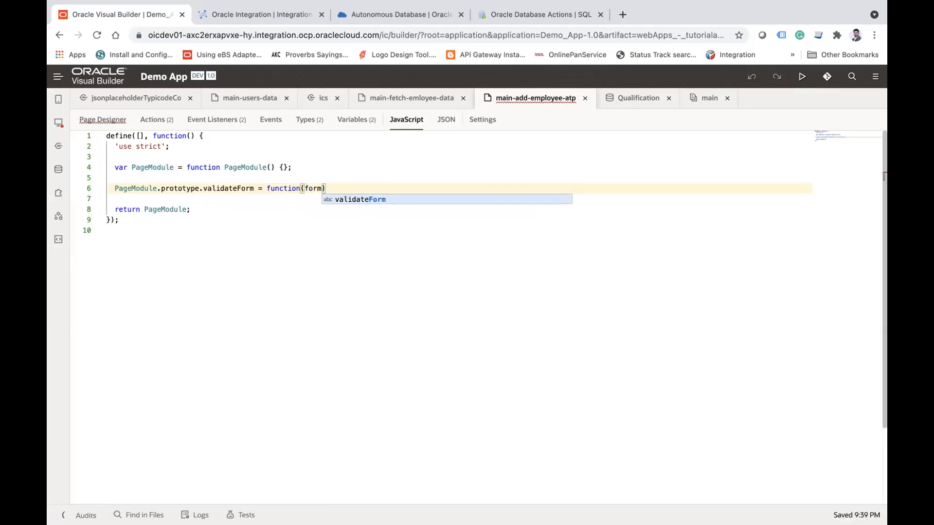
text(Id){)
key(Return)
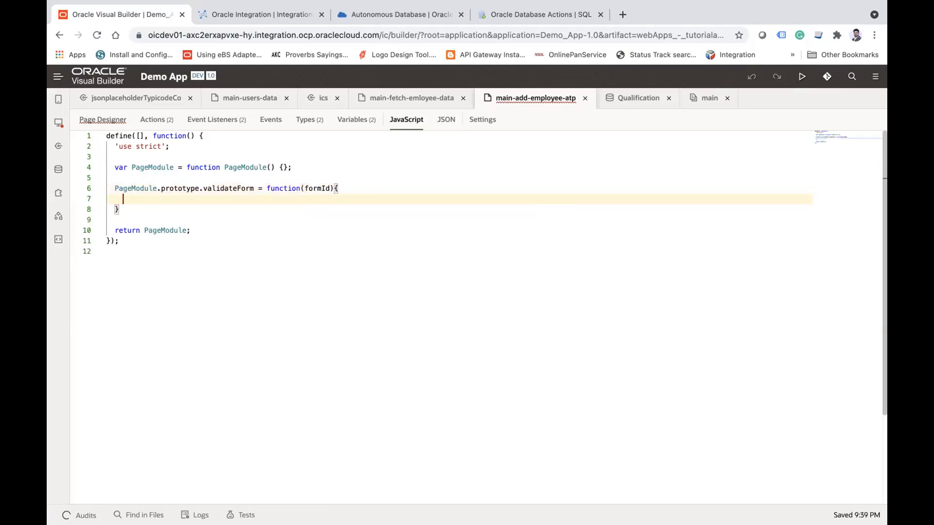
Step: Make the body of the validateForm function return true
text(ret)
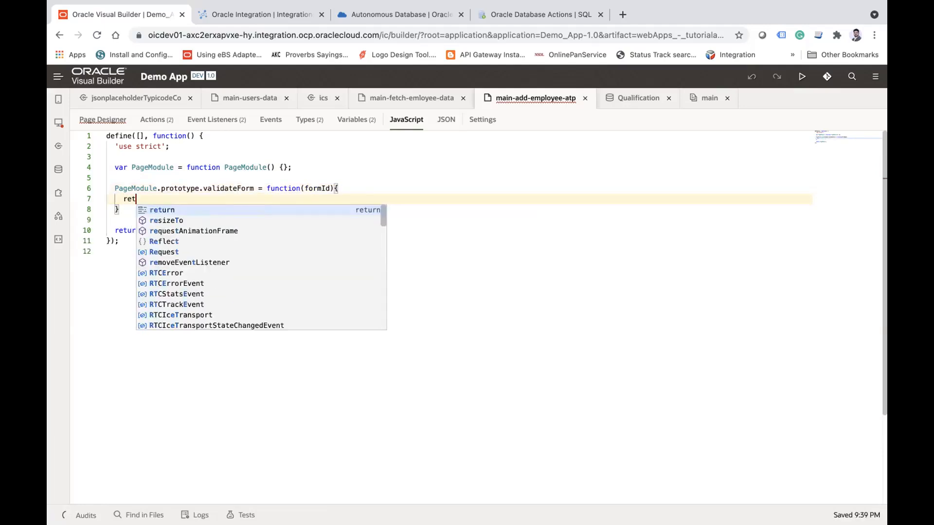
text(rurn )
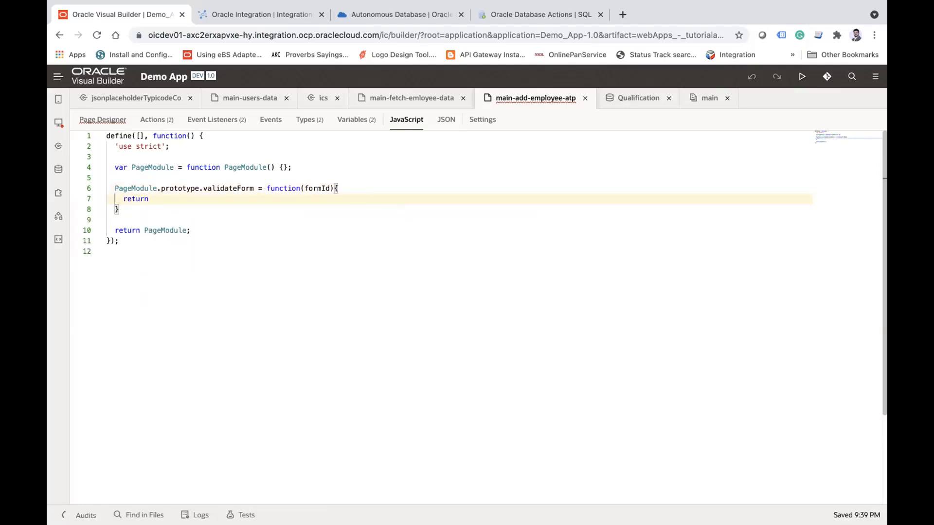
text(tr)
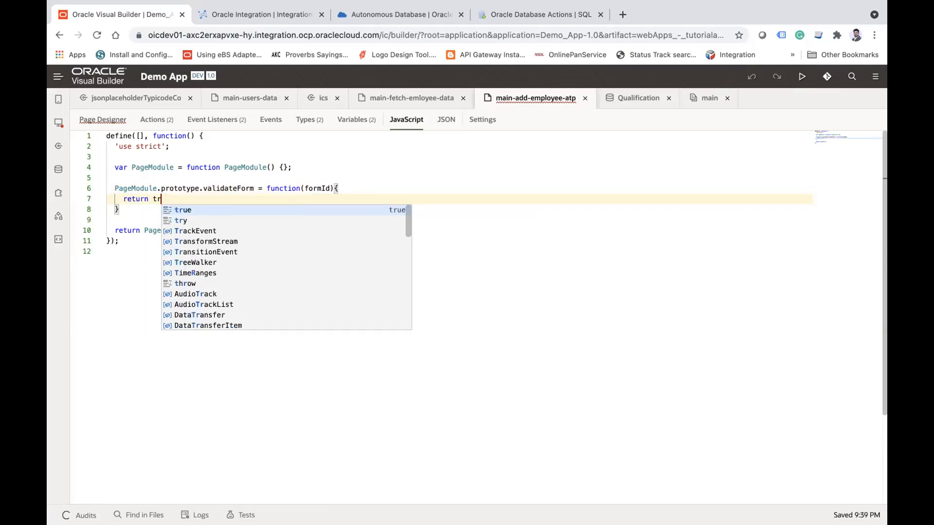
text(ue;)
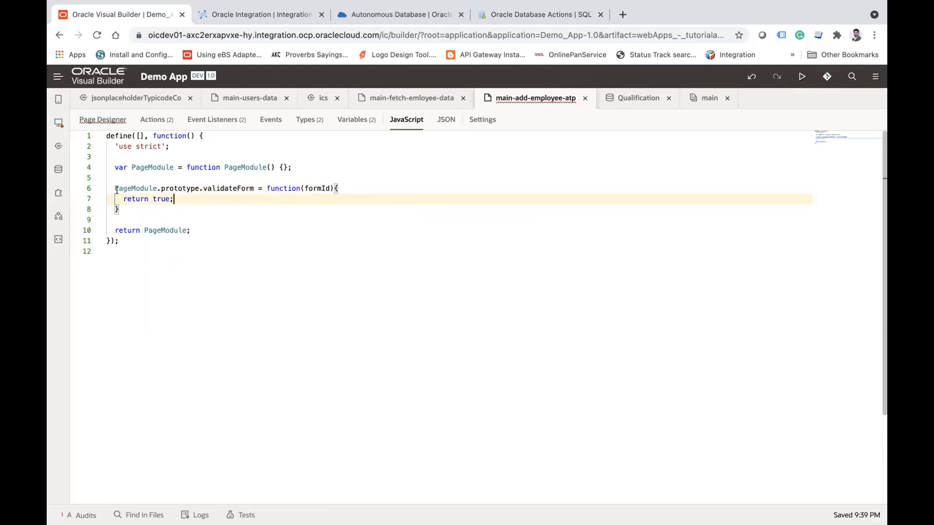
Step: Compare the module variable names in the JavaScript of the add-employee page, the main flow and the tutorialapp application
click(219, 214)
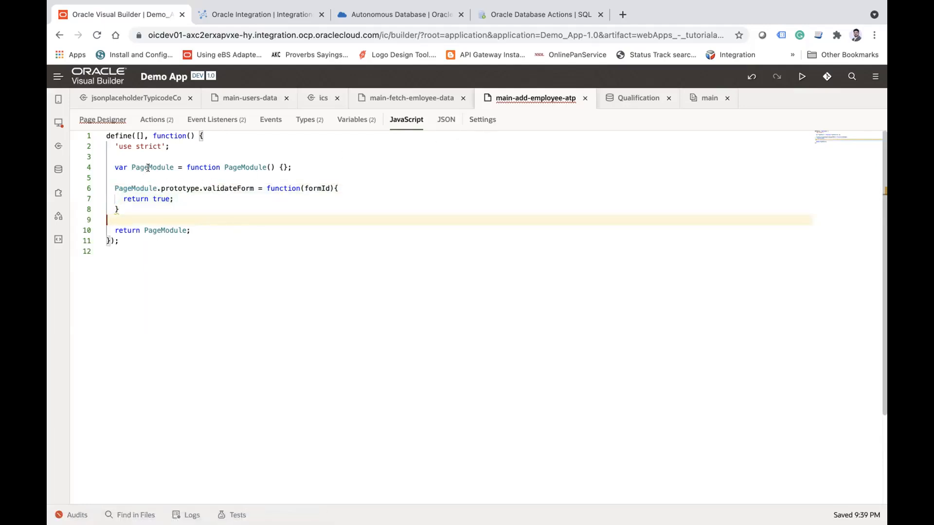
click(142, 188)
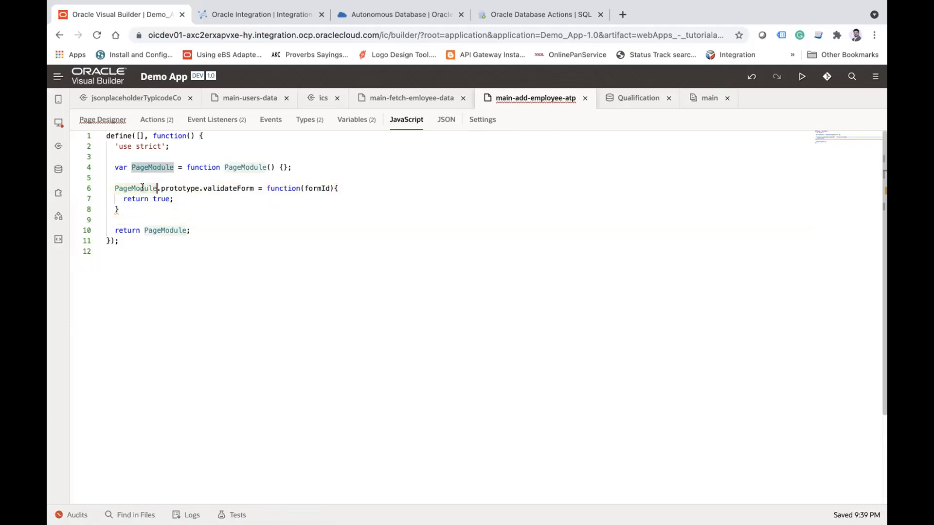
click(55, 126)
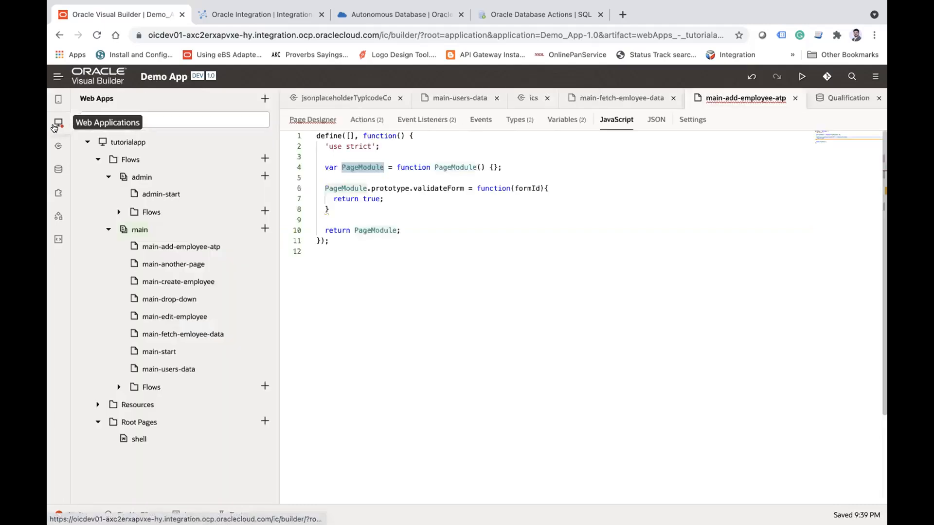
click(135, 228)
click(583, 120)
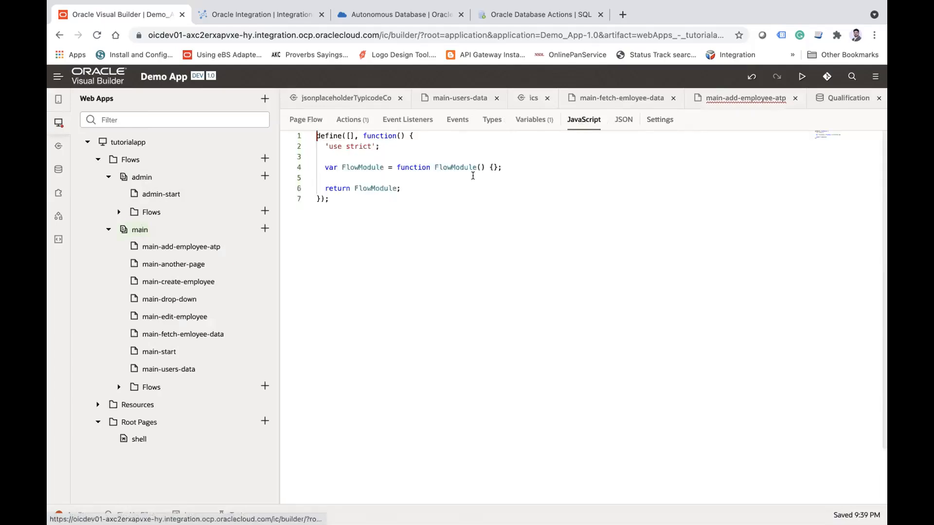
double_click(362, 166)
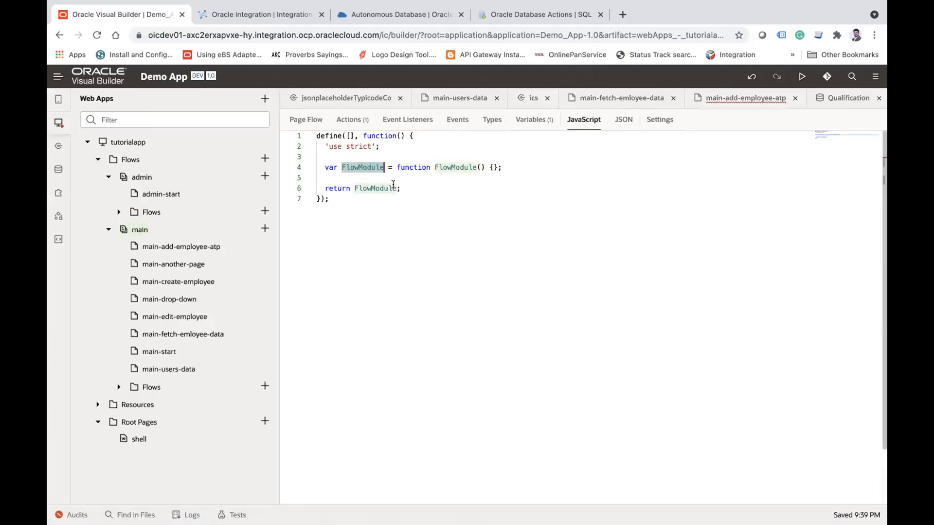
click(127, 142)
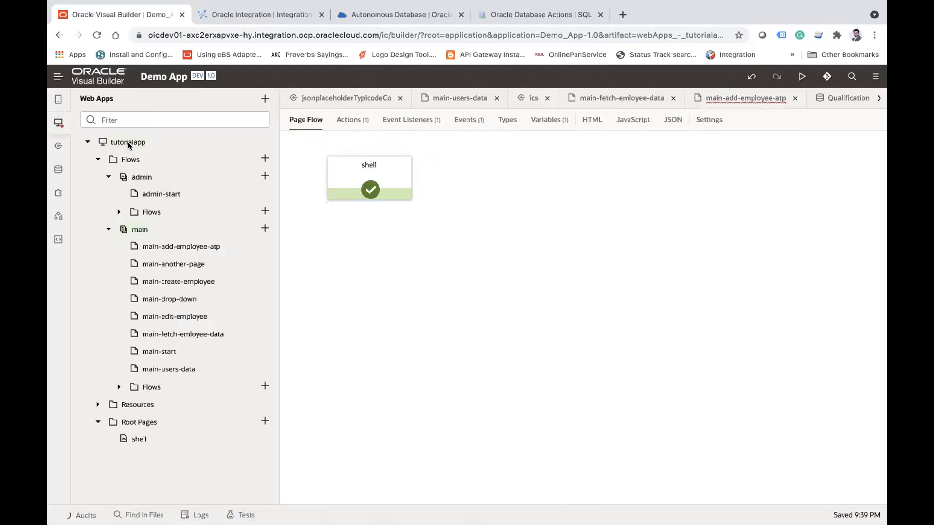
click(632, 119)
double_click(360, 167)
double_click(360, 167)
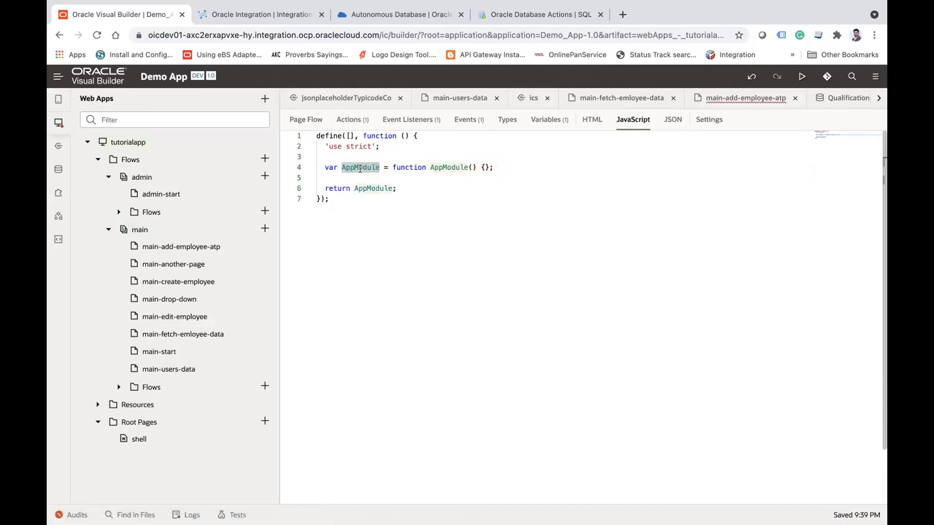
click(59, 123)
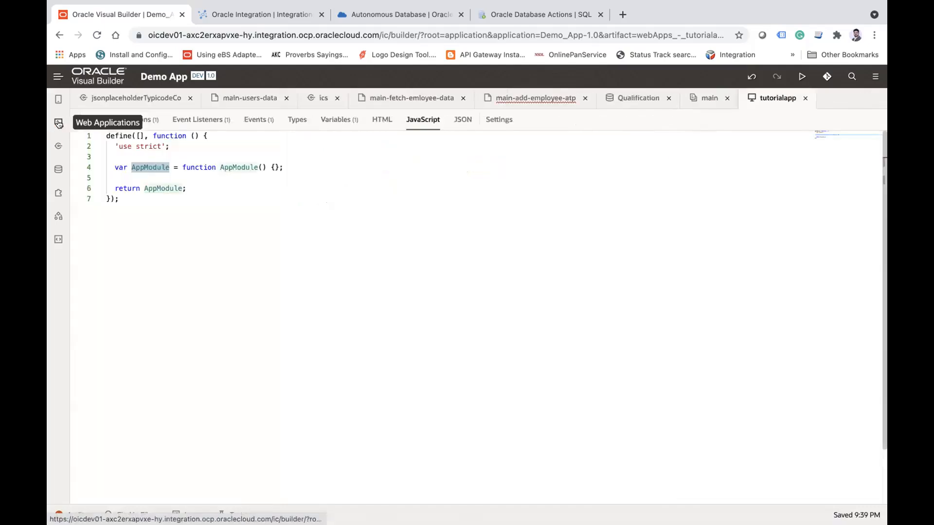
click(543, 100)
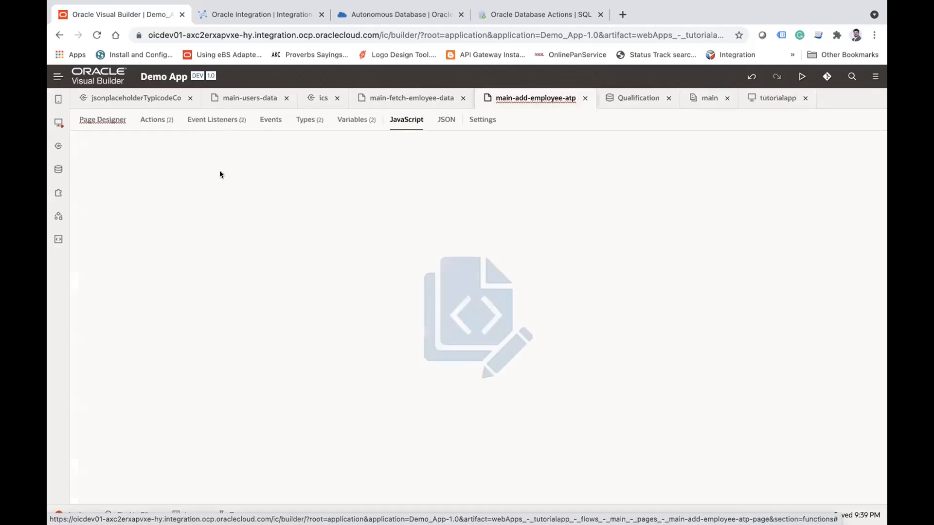
click(379, 187)
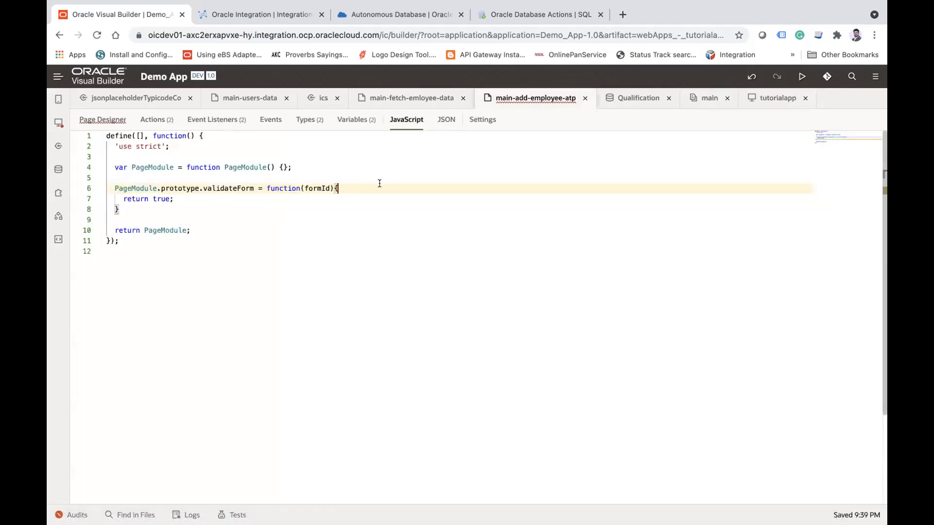
key(Return)
mouse_move(609, 30)
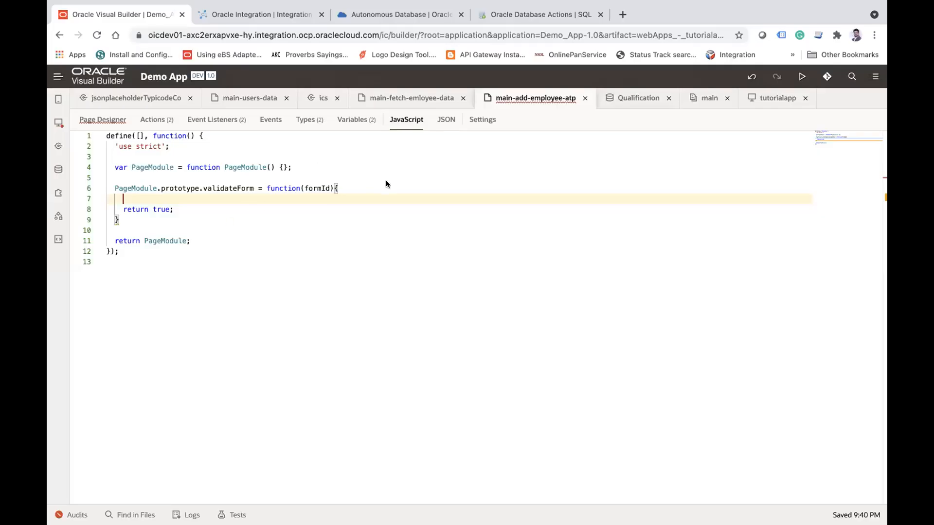
click(361, 183)
key(Return)
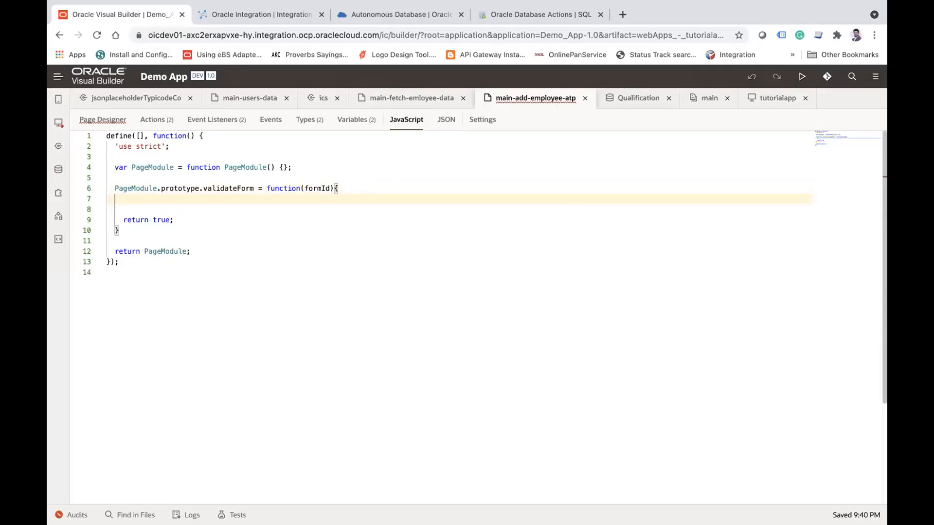
text(if (tracker.valid === "valid") {     return true; } else {     tracker.showMessages();     tracker.focusOn("@firstInvalidShown");     return false; })
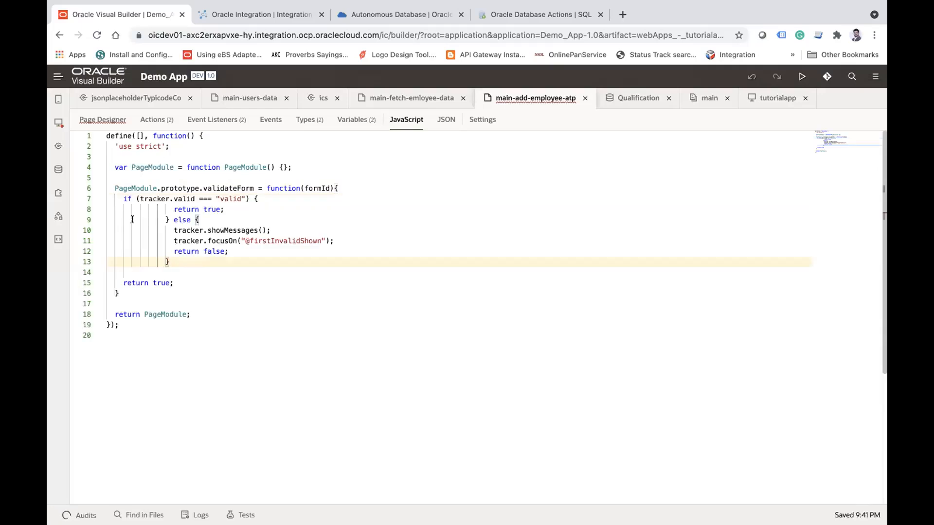
Step: Declare var tracker = document.getElementById(formId); as the first line of the validateForm function, above the if statement
click(161, 192)
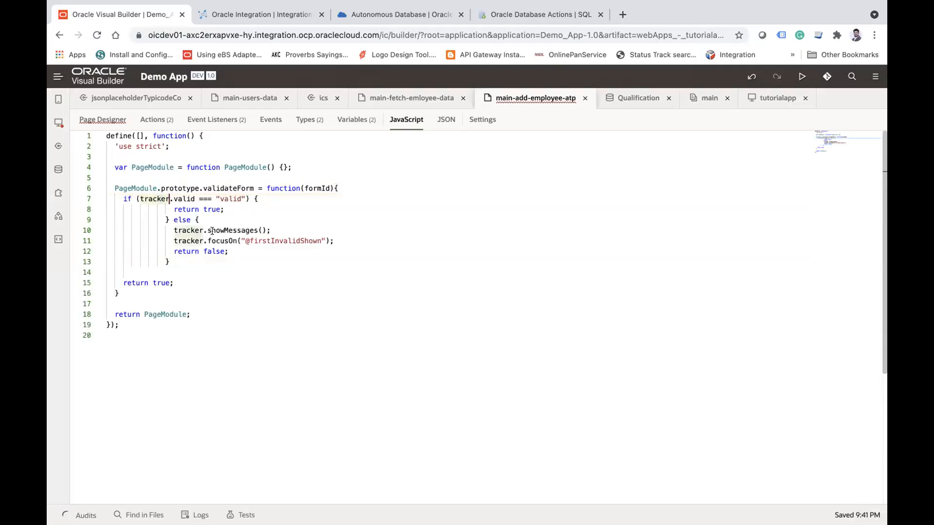
click(352, 189)
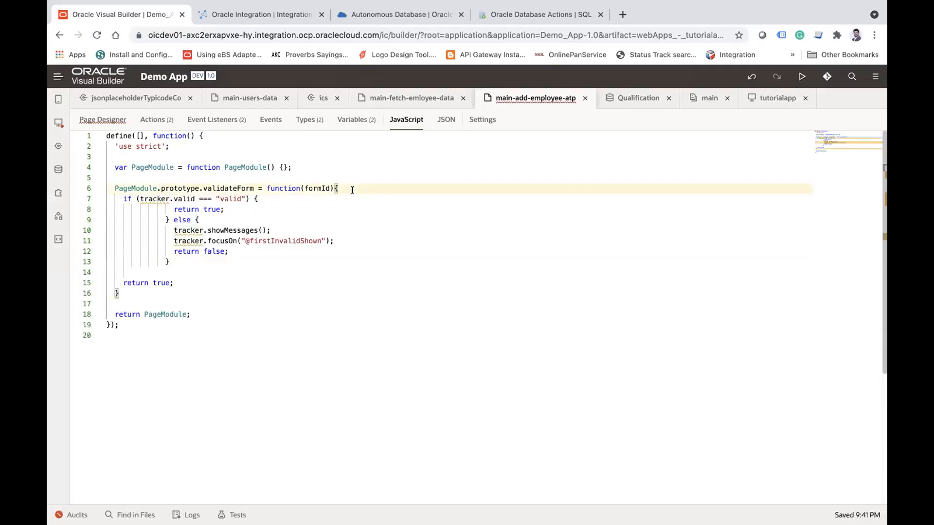
key(Return)
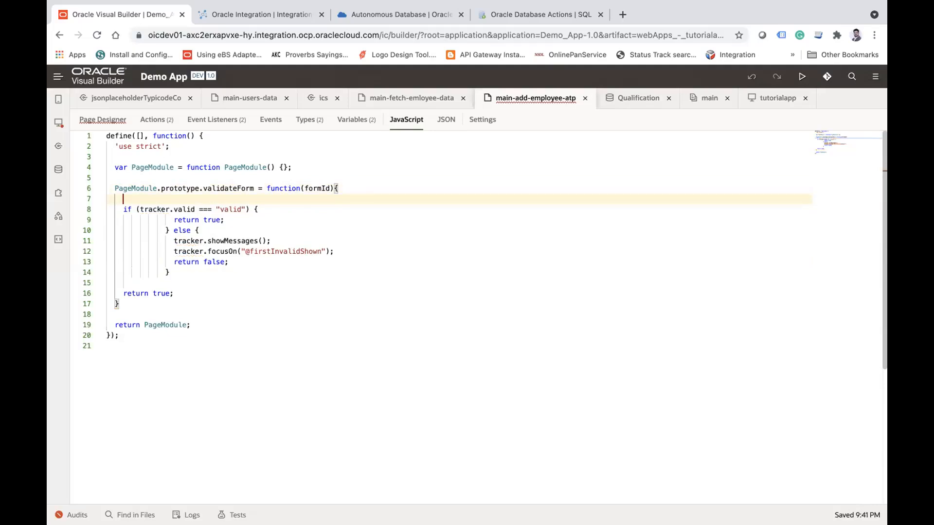
text(var tracker = docu)
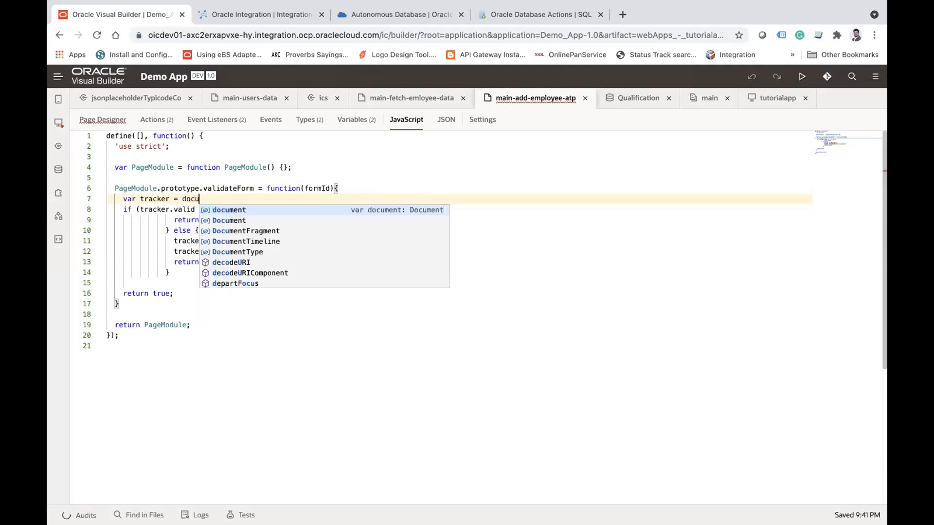
text(ment.get)
key(Down)
key(Return)
text(()
double_click(310, 188)
double_click(310, 188)
key(super+c)
click(284, 198)
key(super+v)
click(496, 228)
Step: Review the validateForm code, from the formId parameter and tracker lookup to the validity check and the return value of each branch
double_click(146, 198)
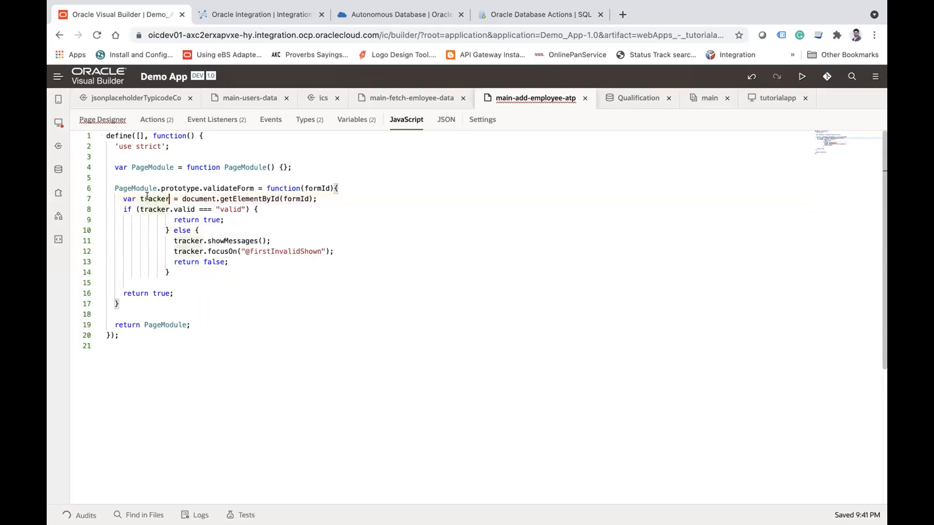
double_click(315, 188)
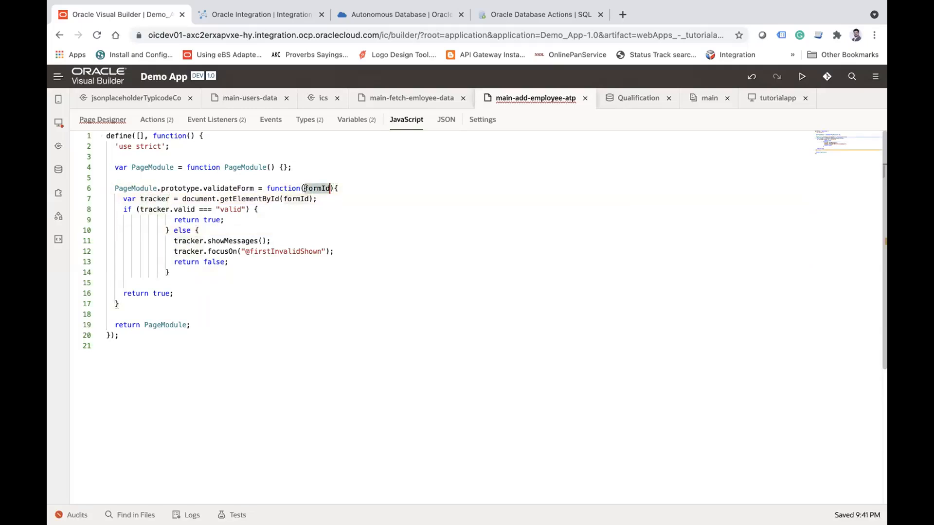
click(313, 187)
double_click(312, 188)
double_click(244, 196)
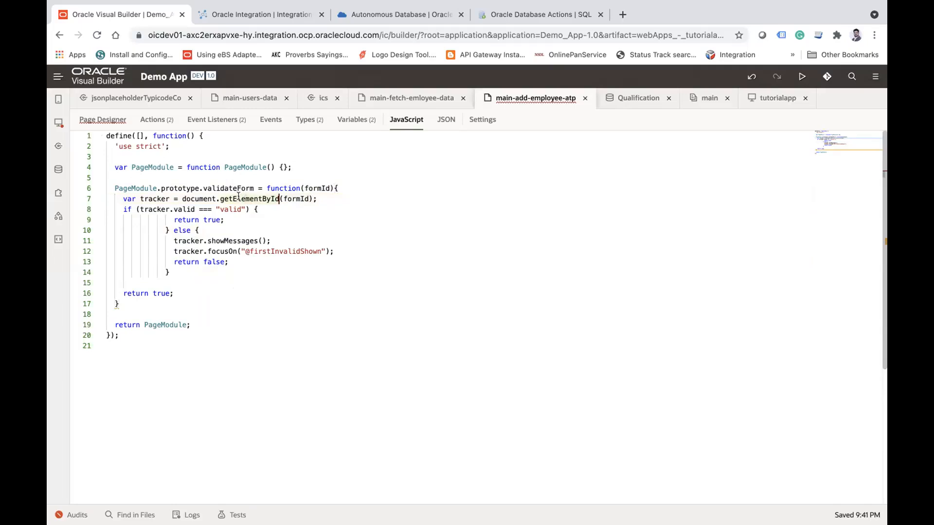
click(183, 208)
click(221, 219)
click(257, 241)
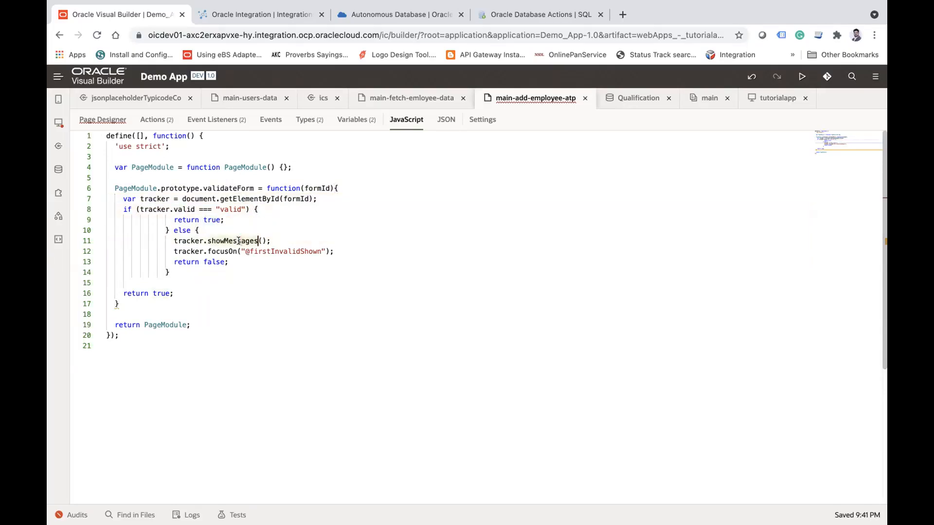
click(217, 261)
Step: In ButtonActionChain, add an If action directly after Start and move the ics/CreateEmployees Call REST action into its true branch
click(155, 120)
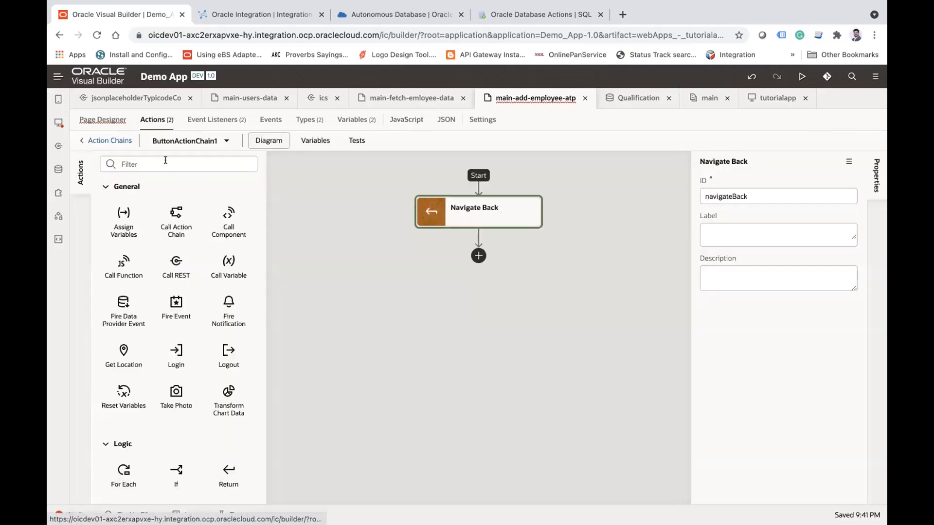
click(203, 145)
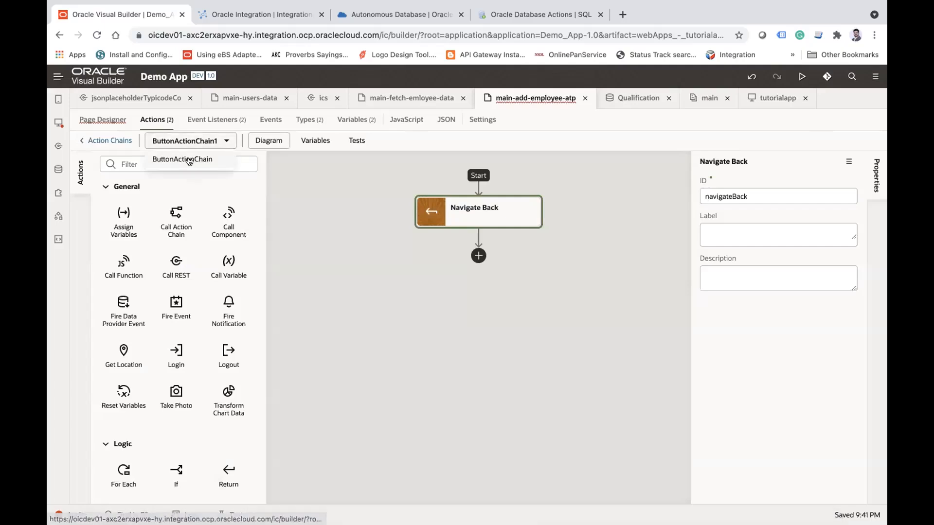
click(189, 159)
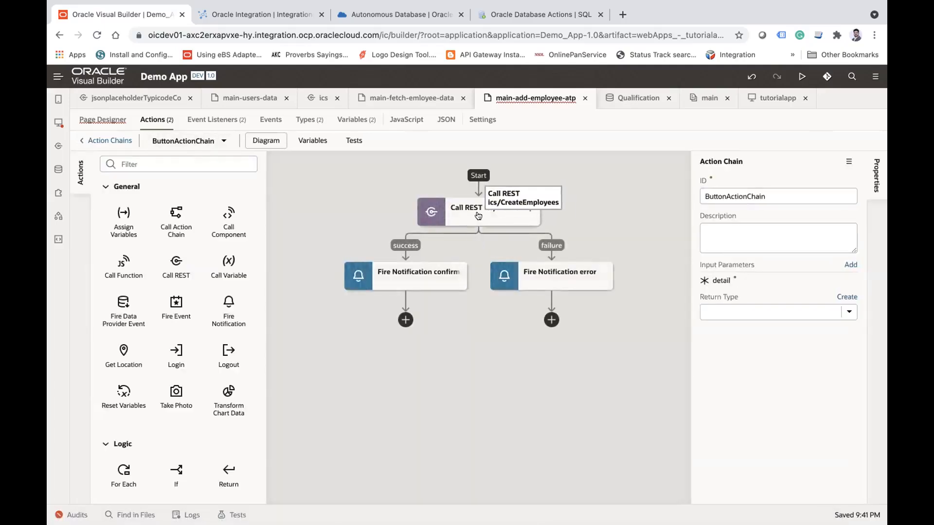
scroll(192, 373, down, 2)
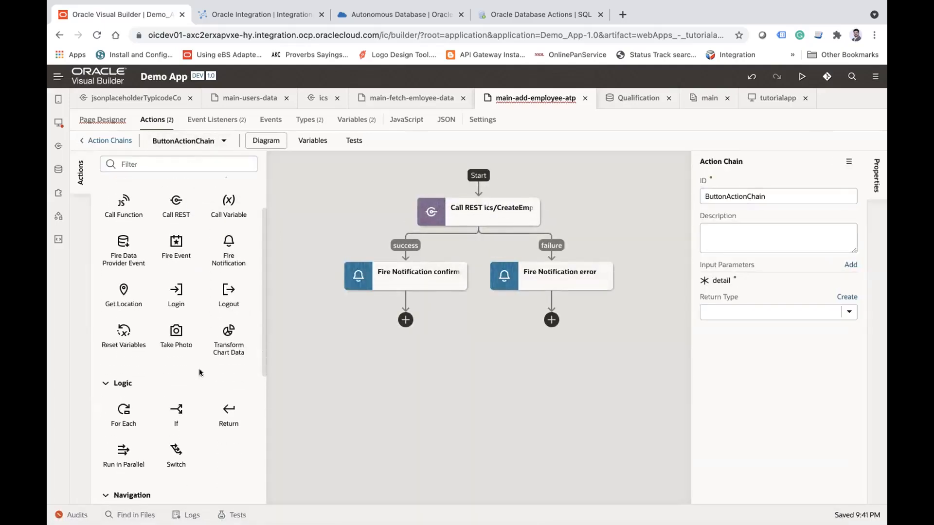
drag(190, 414, 484, 192)
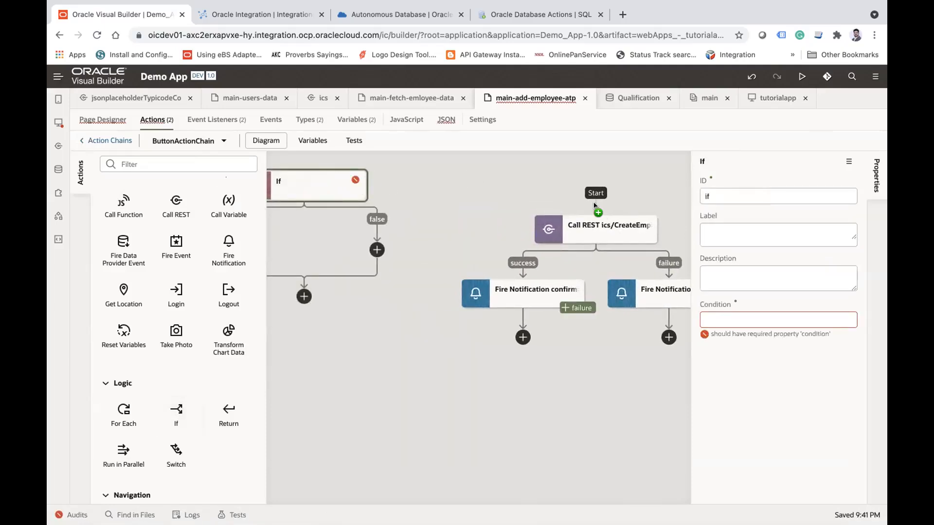
drag(457, 358, 407, 282)
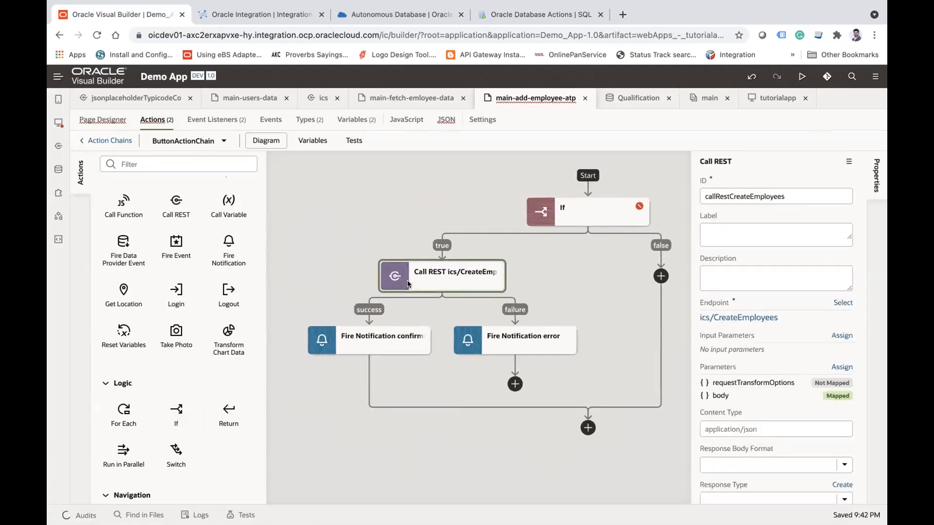
Step: Set the If action's condition to {{$page.functions.validateForm("new-employee") }}
click(595, 216)
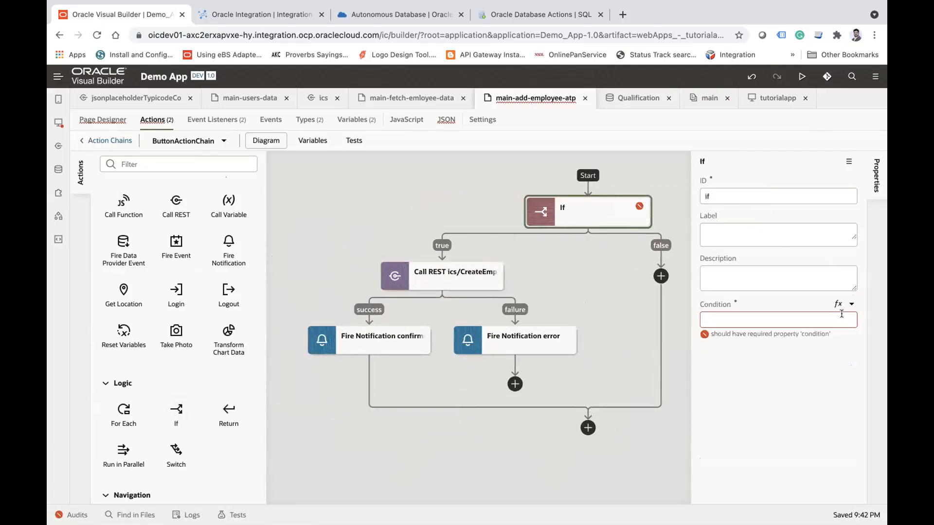
click(829, 318)
click(773, 349)
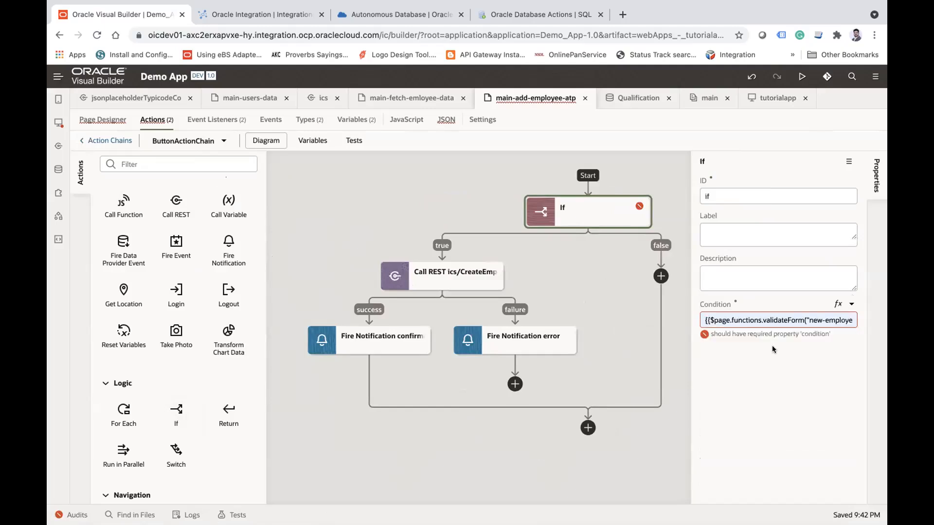
double_click(716, 318)
double_click(743, 320)
double_click(779, 319)
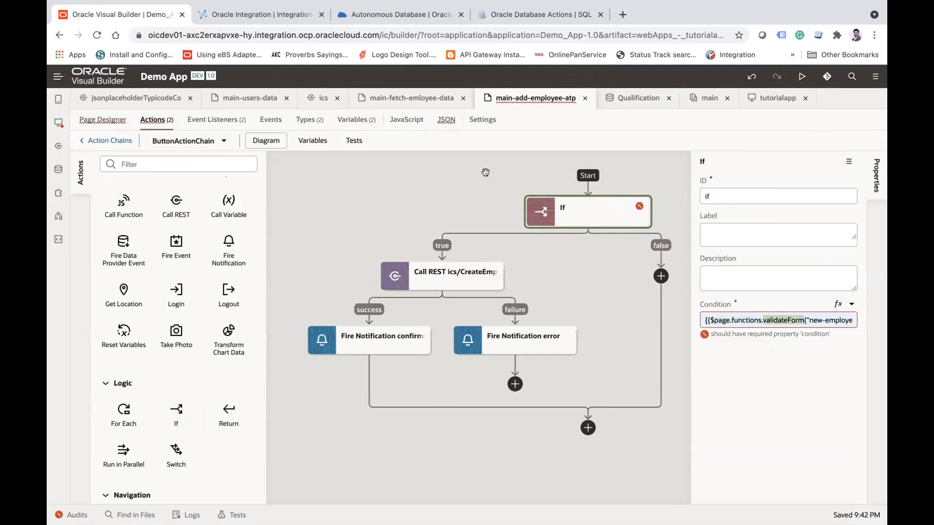
Step: Replace new-employee in the If condition's validateForm call with my-employee-form, the validation group's id from the page code
click(102, 119)
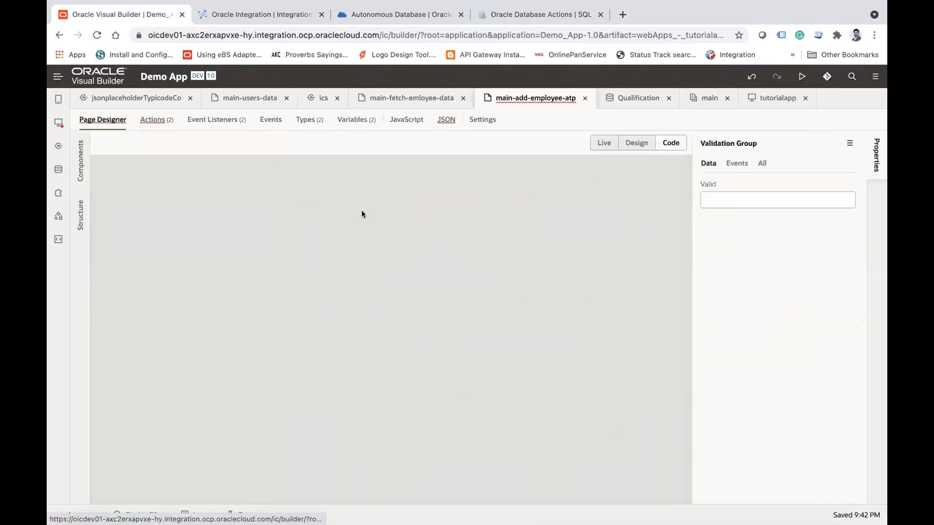
drag(240, 170, 308, 171)
key(ctrl+c)
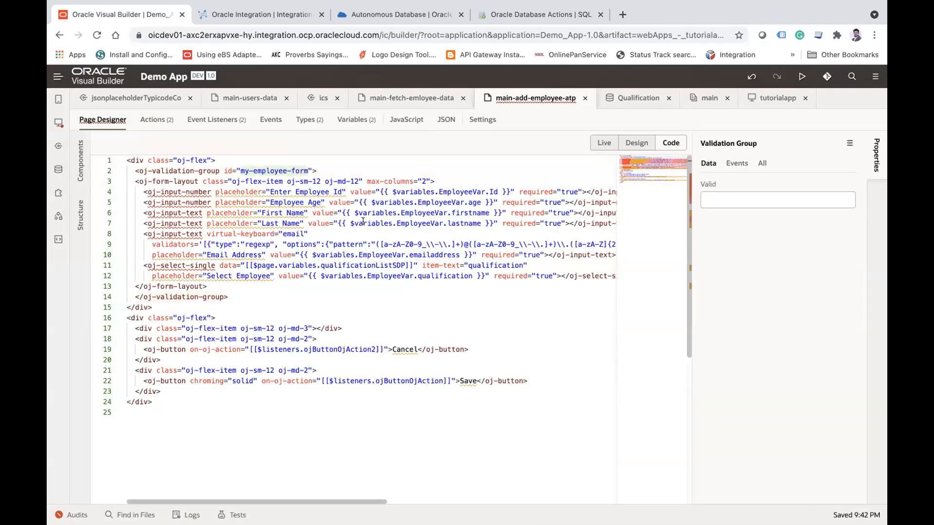
click(155, 120)
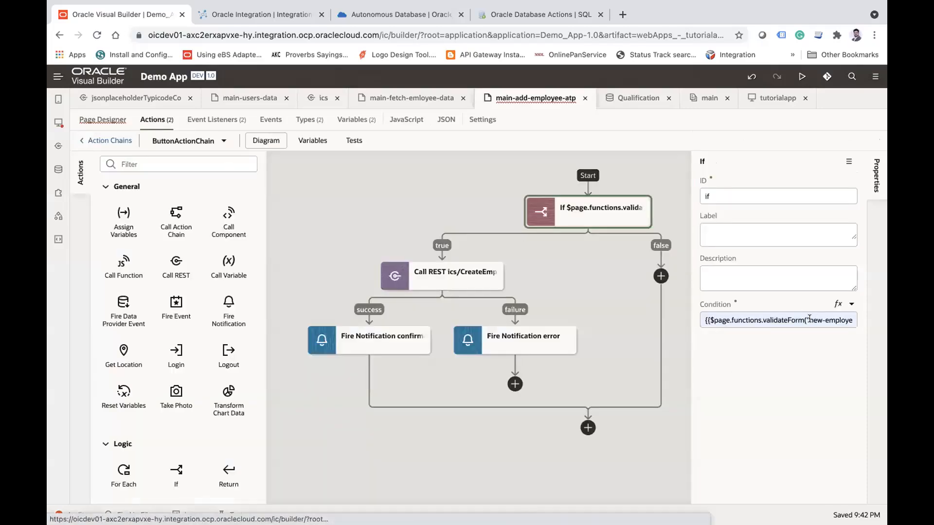
drag(809, 318, 839, 319)
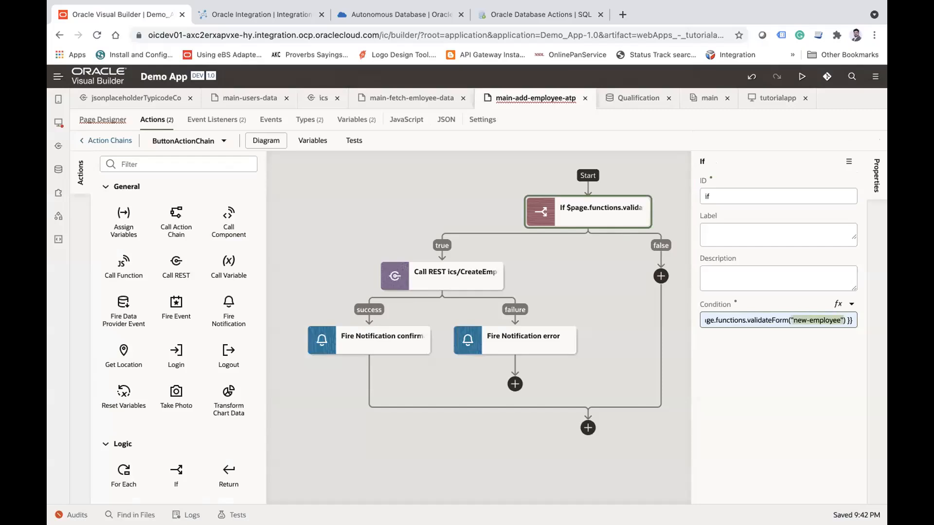
click(821, 319)
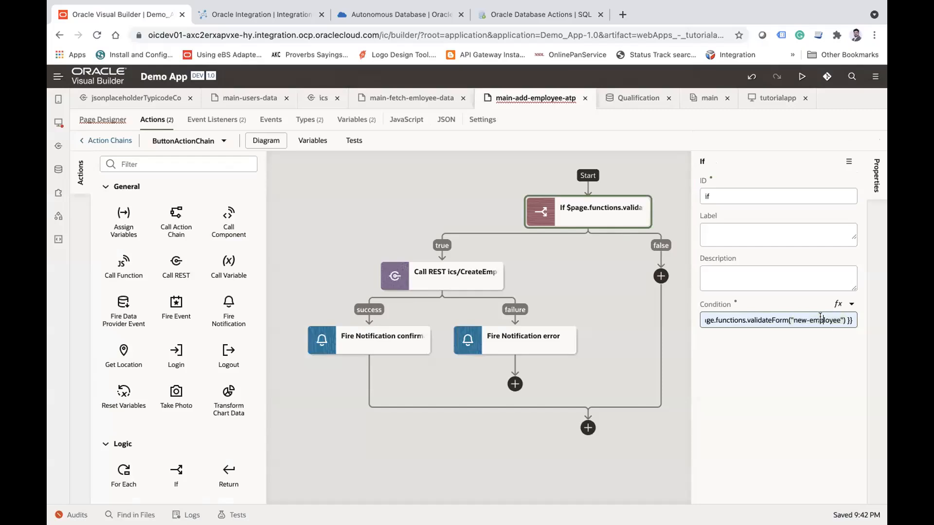
drag(792, 317, 843, 319)
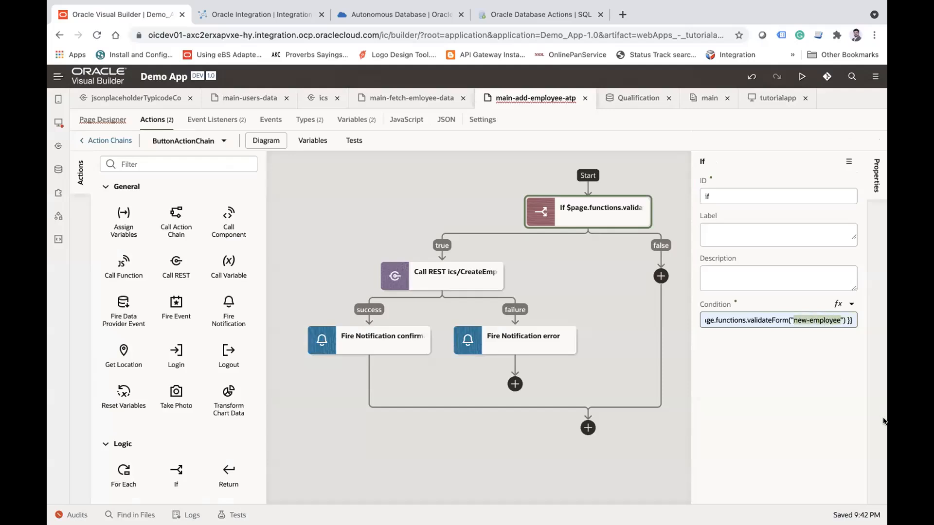
key(ctrl+v)
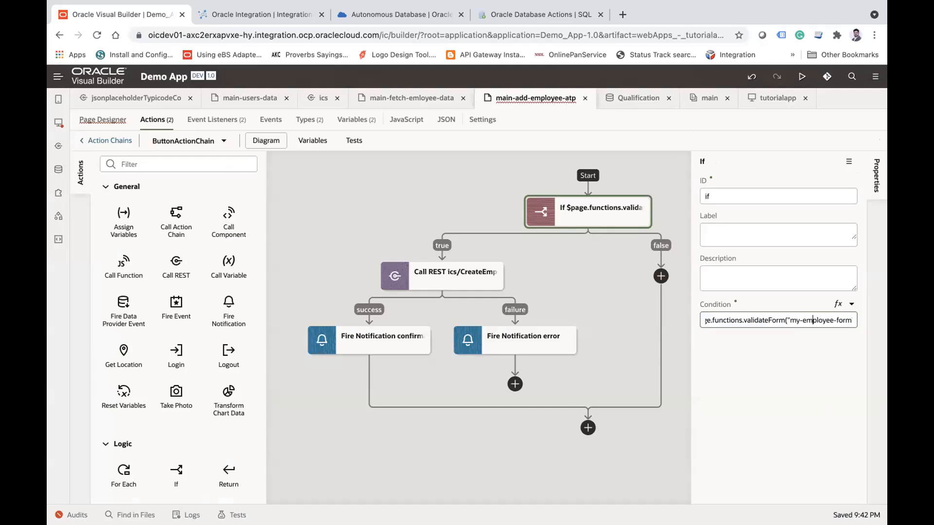
key(Right)
key(Right)
key(Right)
key(Right)
key(Right)
key(Right)
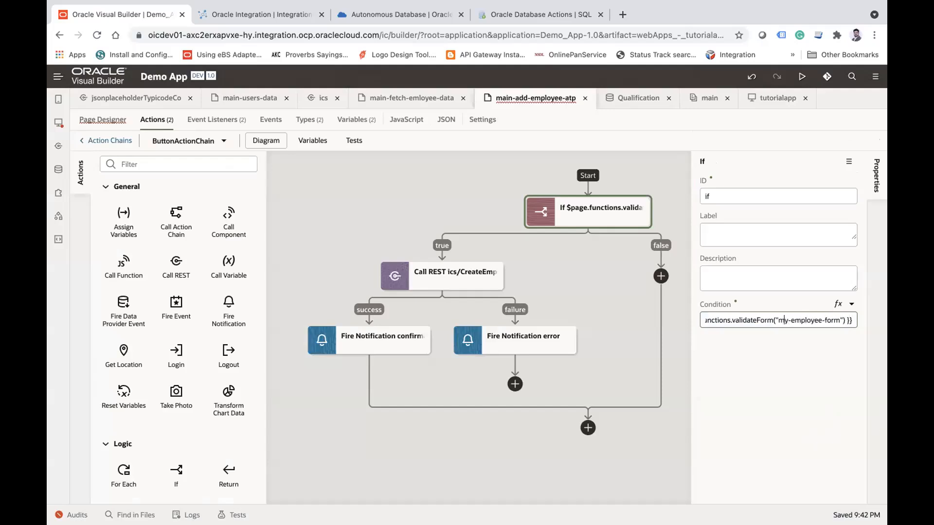
key(Left)
key(Left)
key(Left)
key(Left)
key(Left)
key(Left)
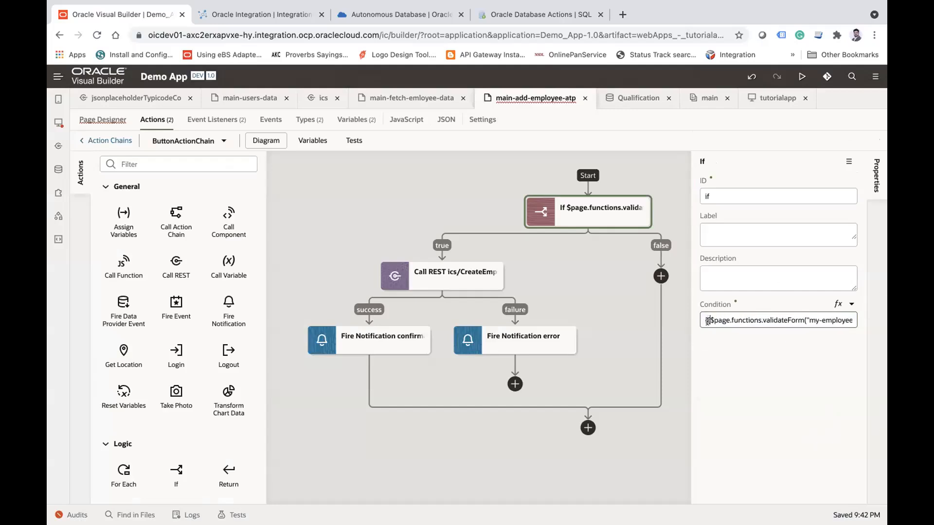
Step: Compare the If condition's function name and form id argument with the validateForm definition in the page's JavaScript
double_click(720, 317)
double_click(744, 319)
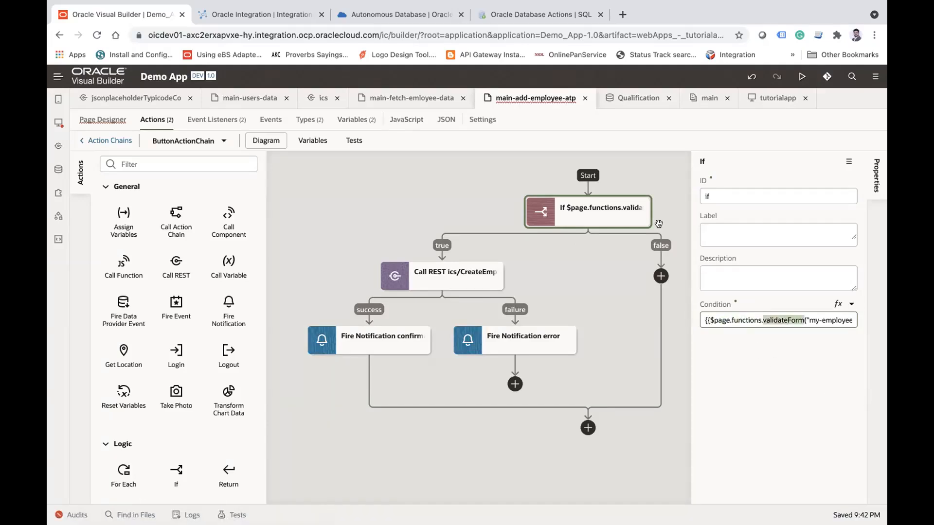
click(404, 120)
double_click(228, 189)
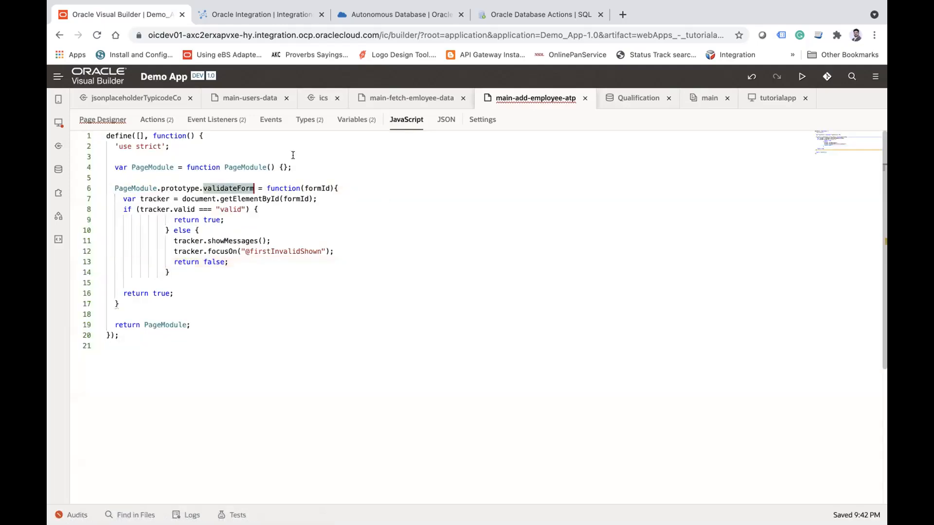
click(102, 119)
click(149, 116)
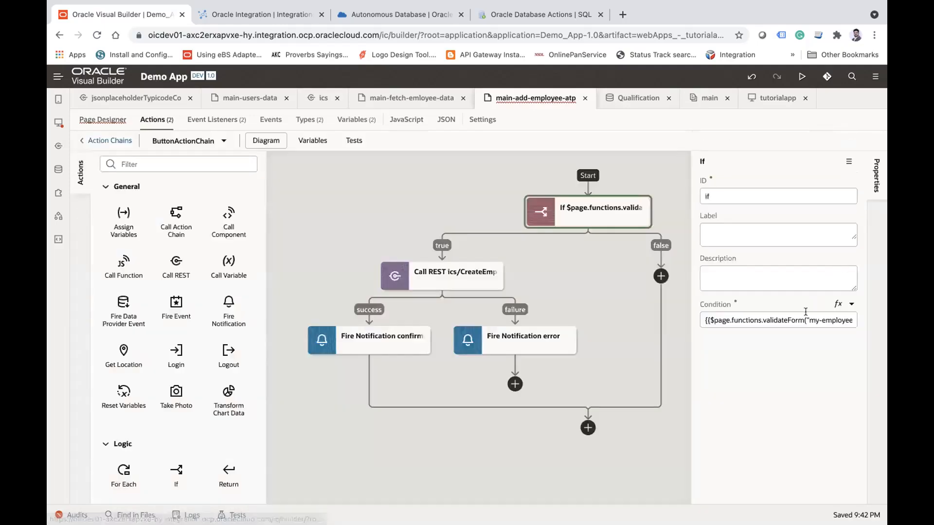
double_click(781, 320)
key(Right)
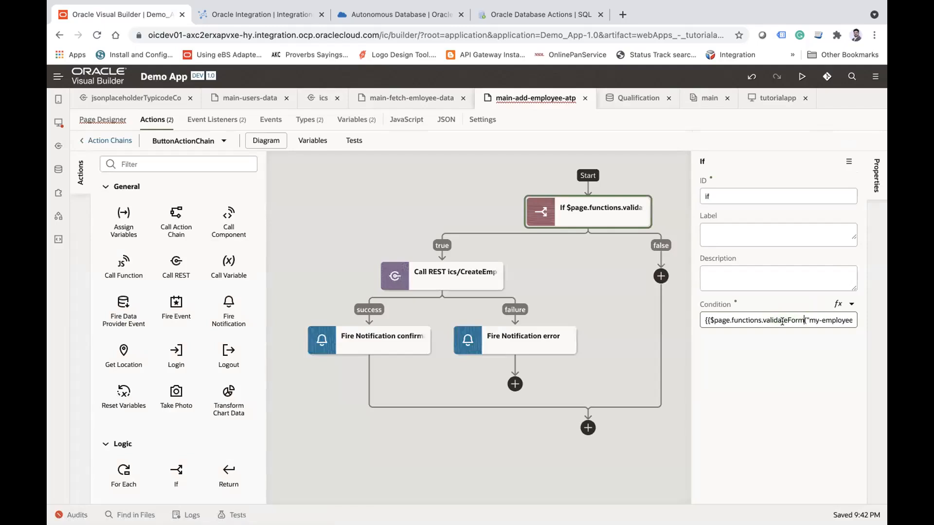
drag(808, 317, 780, 316)
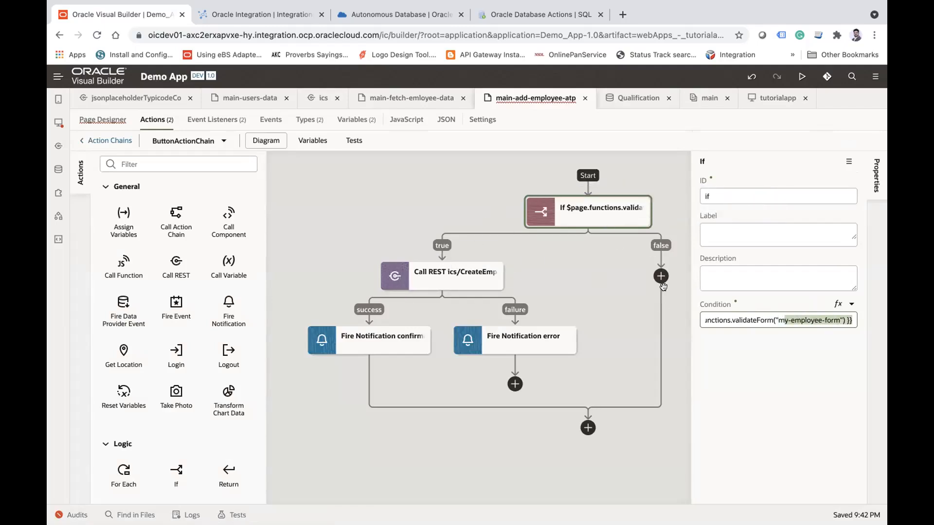
Step: Run the tutorialapp preview and refresh the Autonomous Database details page for My Oracle ATP
click(800, 76)
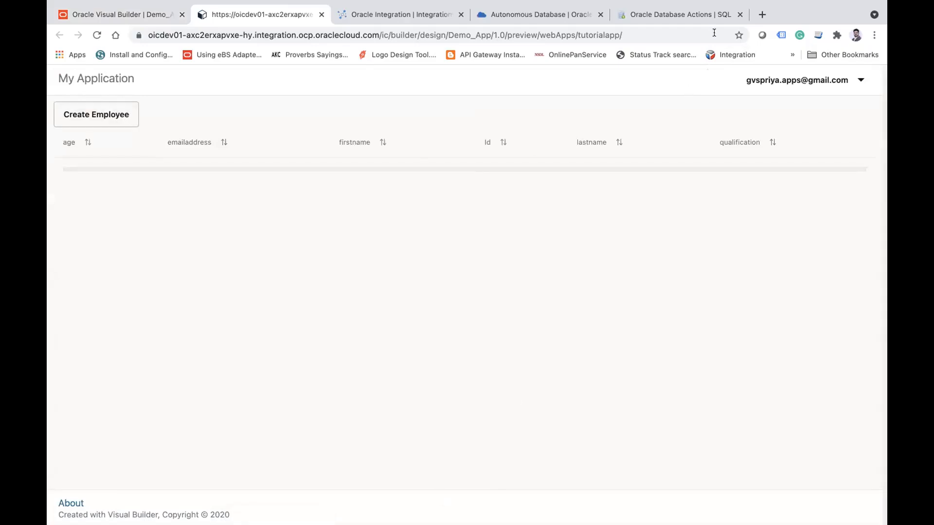
click(674, 14)
click(556, 18)
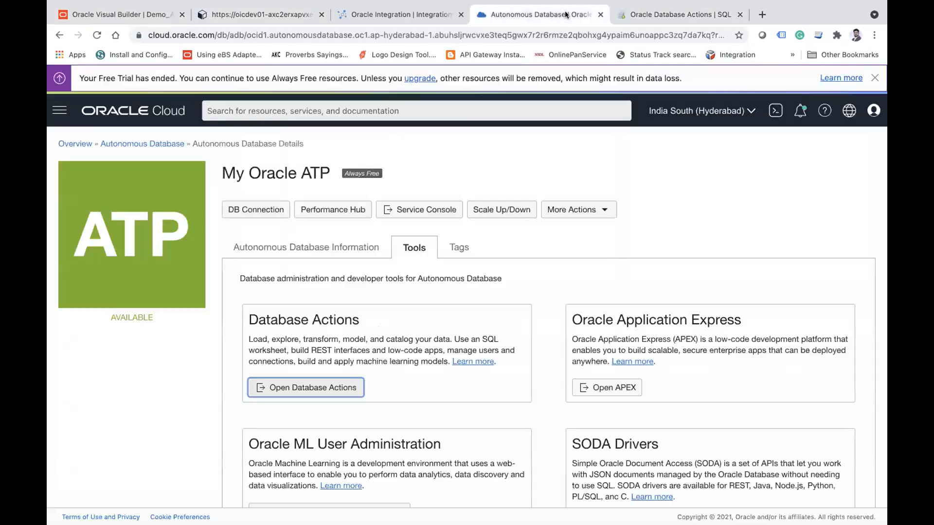
click(96, 38)
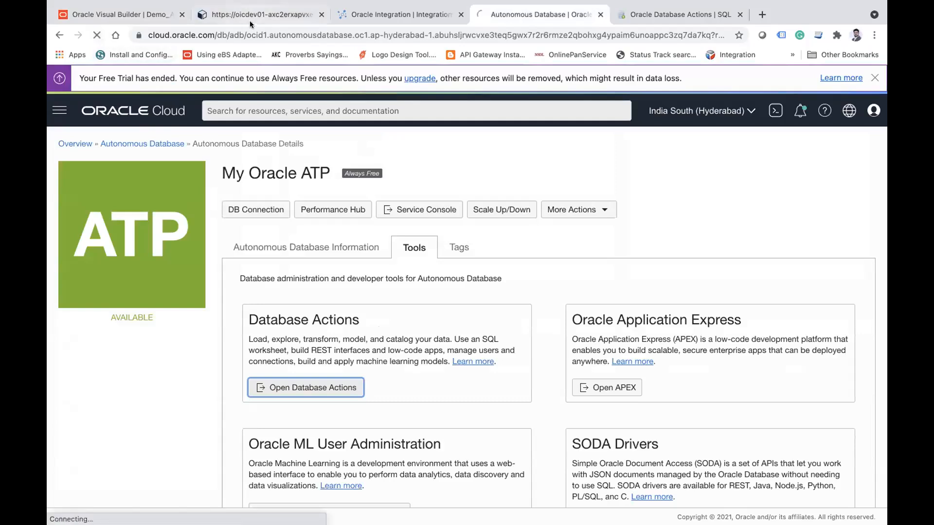
click(267, 16)
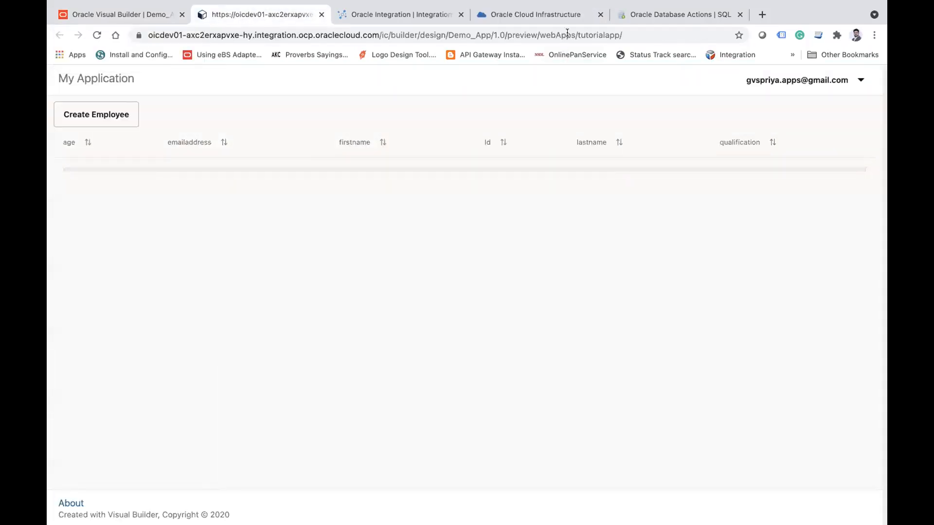
click(572, 16)
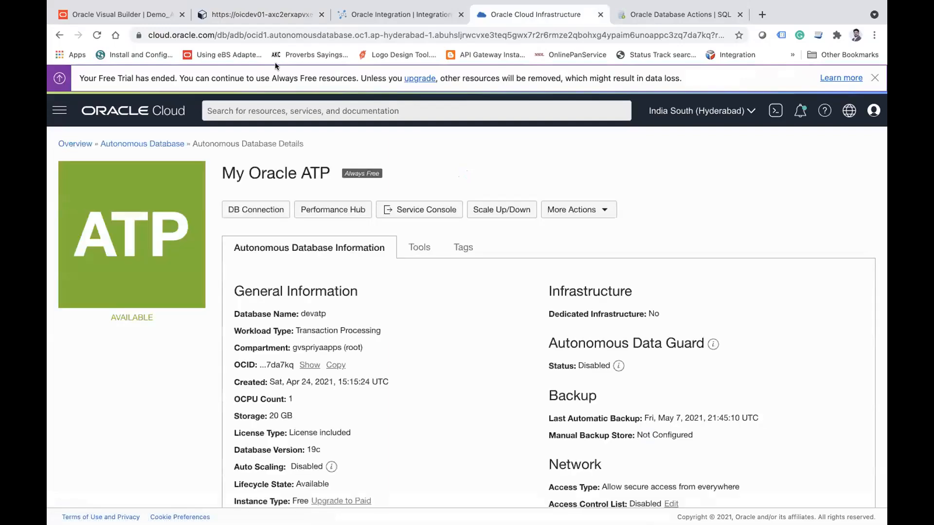
click(230, 15)
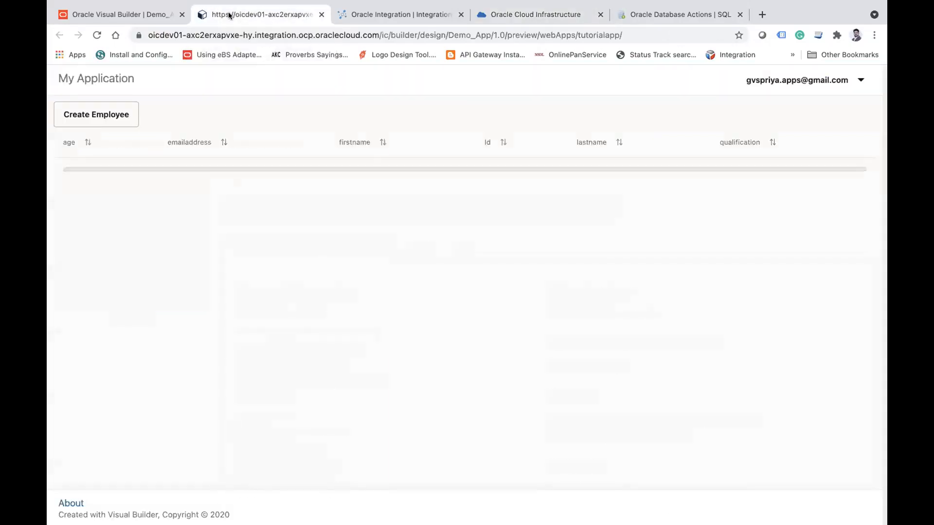
click(101, 118)
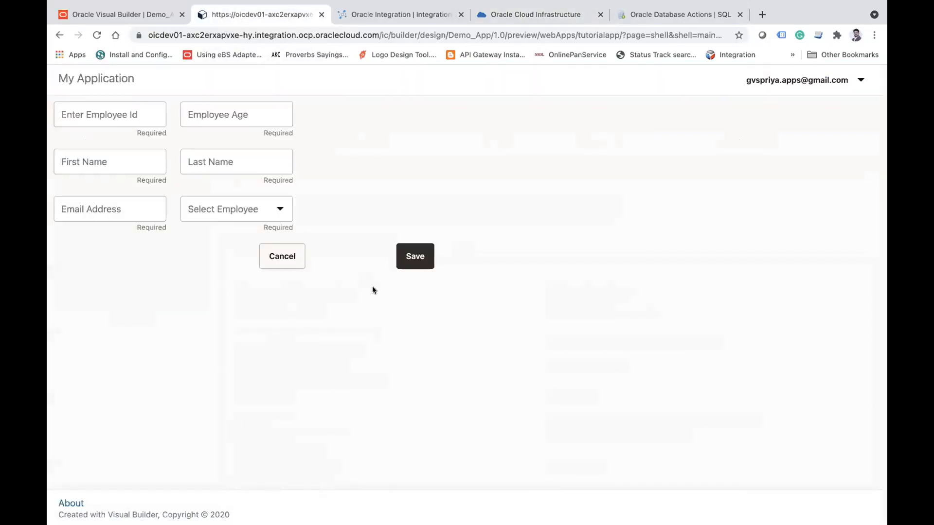
click(57, 38)
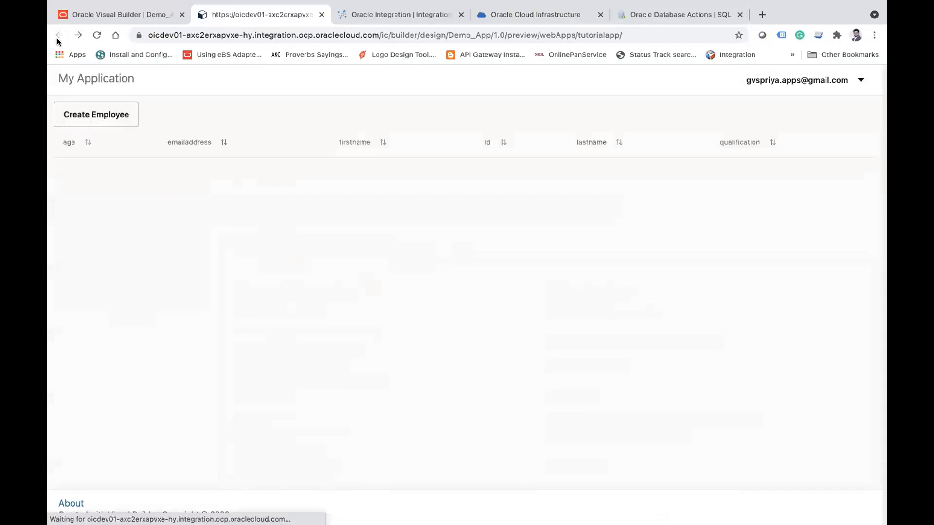
click(116, 16)
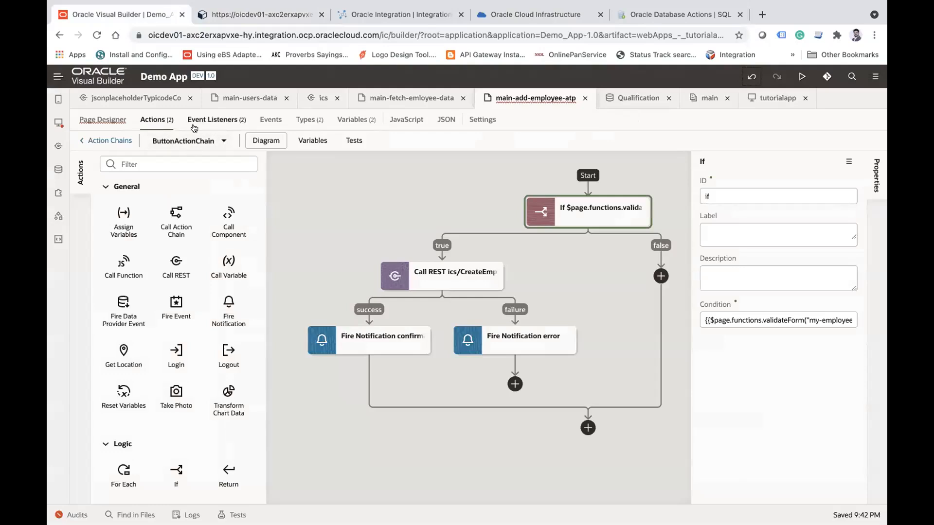
click(249, 20)
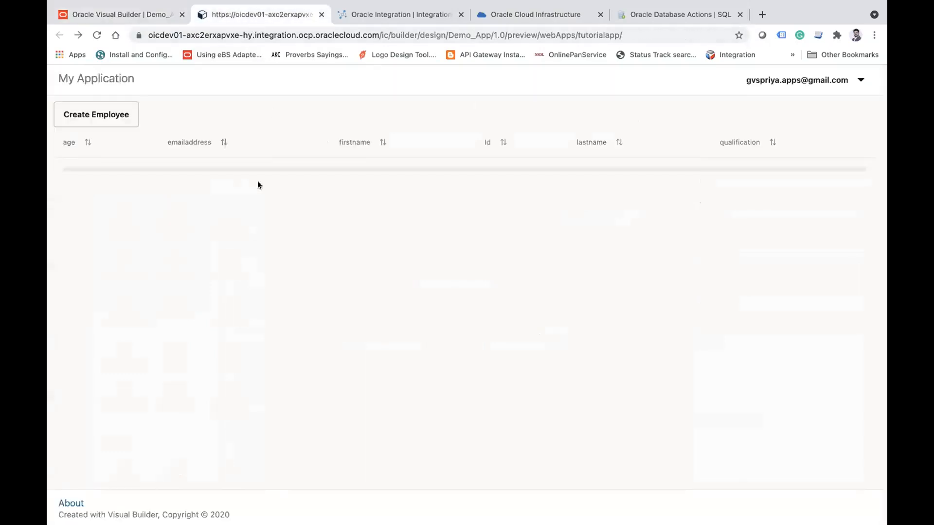
Step: Open the Create Employee form in the preview and save it empty to test the required-field validation
click(96, 113)
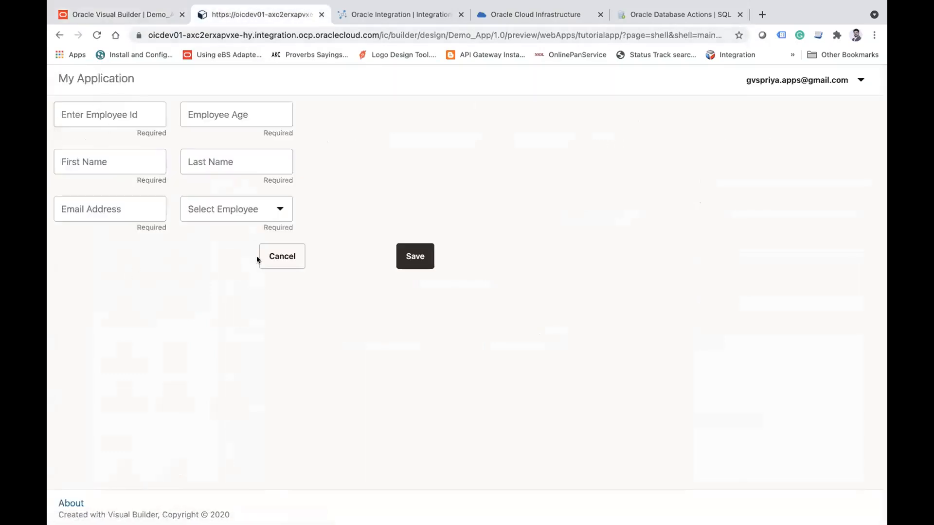
click(414, 260)
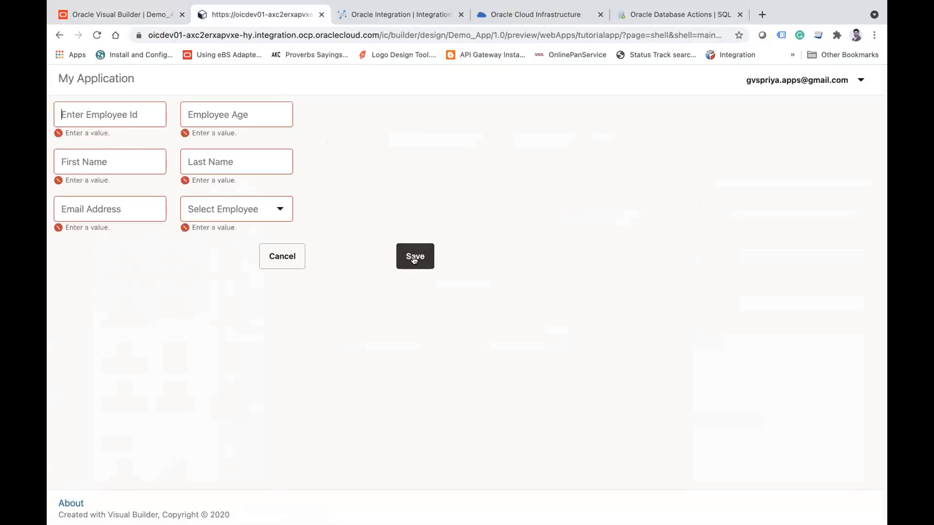
double_click(77, 131)
double_click(93, 226)
click(129, 264)
Step: Enter 6 as the employee ID and 12 as the employee age
click(119, 118)
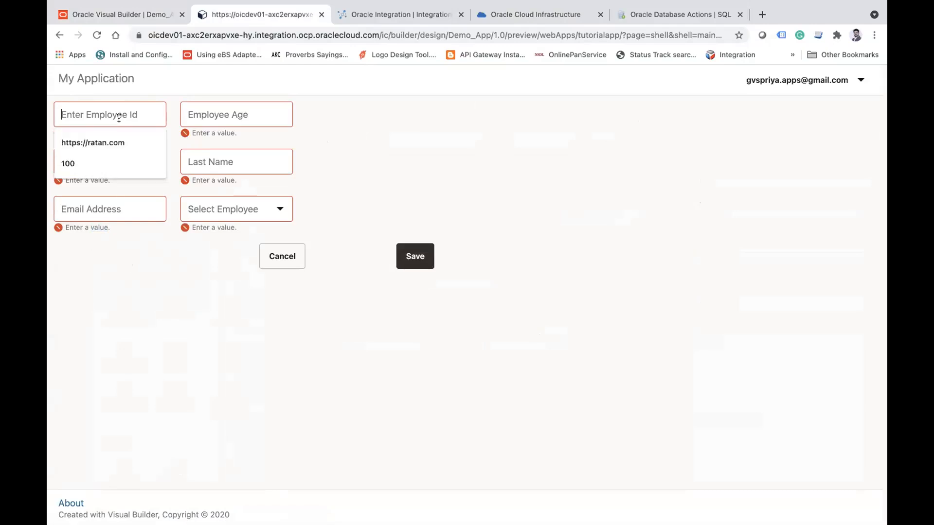
text(6)
key(Tab)
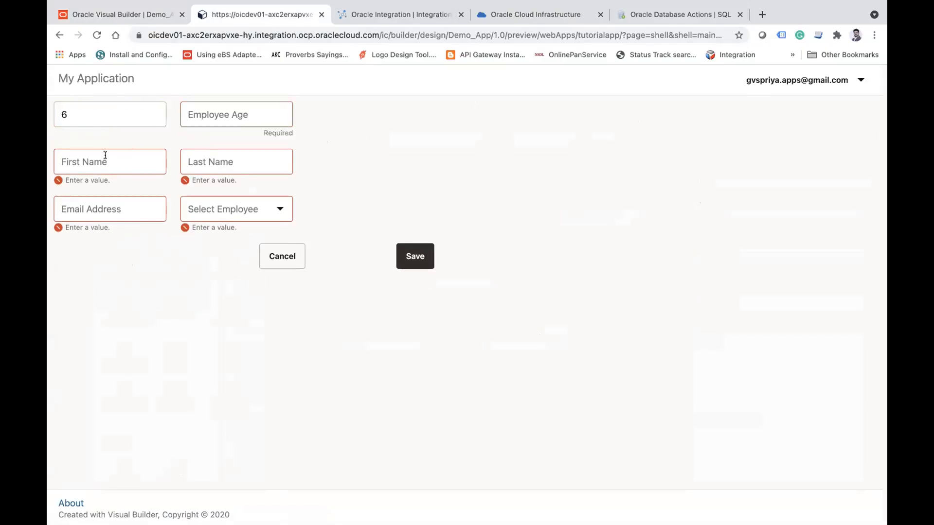
text(12)
key(Tab)
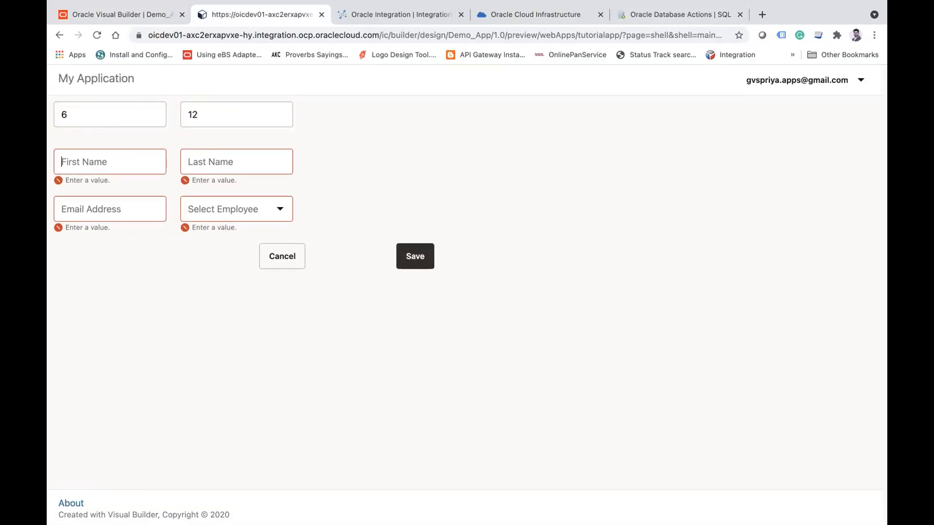
Step: Complete the form with first name aa, last name bb, a sample e-mail address and the qualification MBA
key(Tab)
text(bb)
key(Tab)
key(Tab)
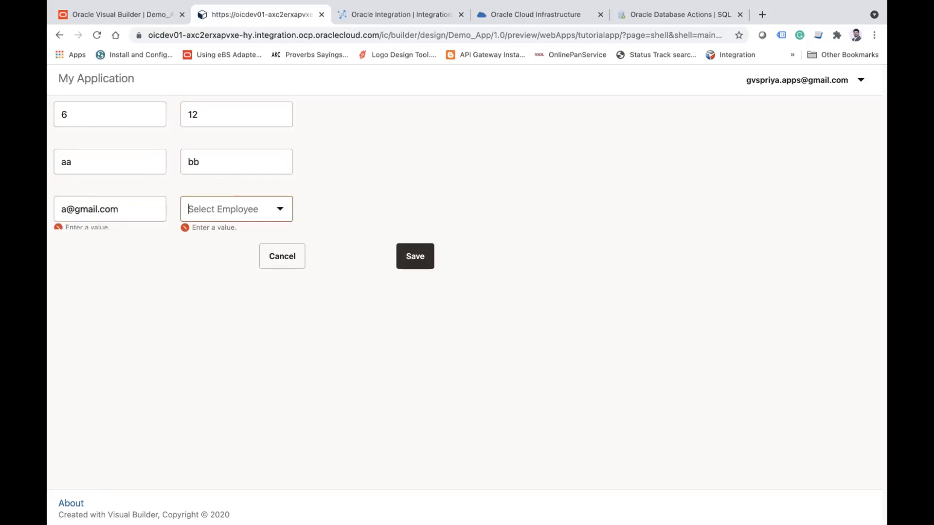
click(279, 210)
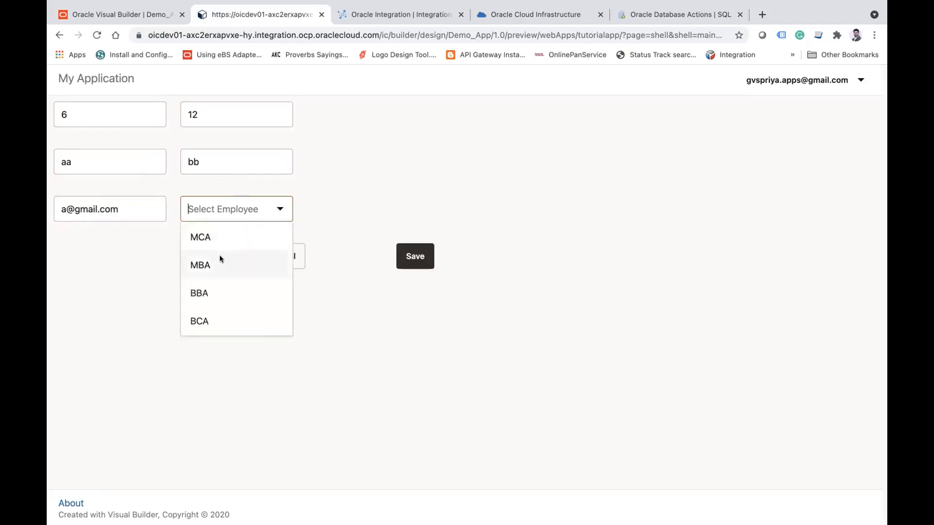
click(219, 258)
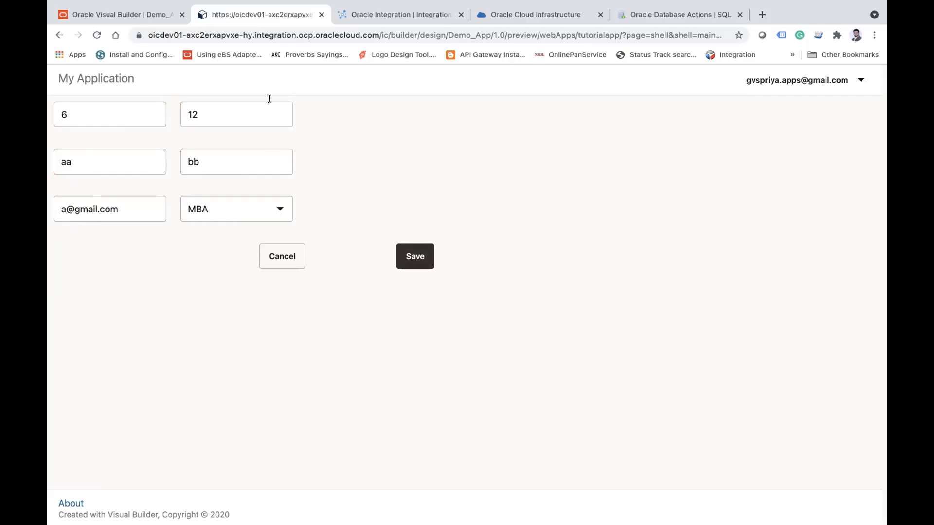
Step: Refresh the Autonomous Database details page and save the completed employee form in the preview
click(591, 14)
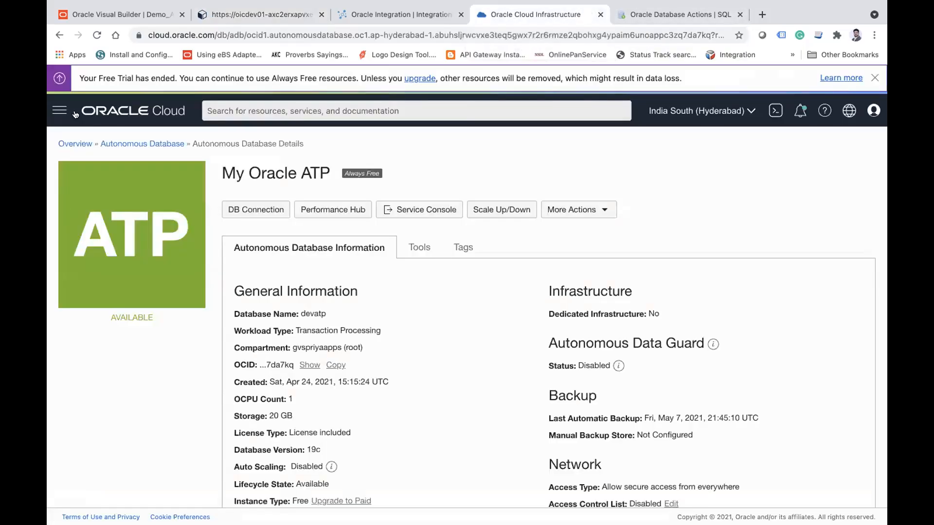
click(97, 36)
click(249, 15)
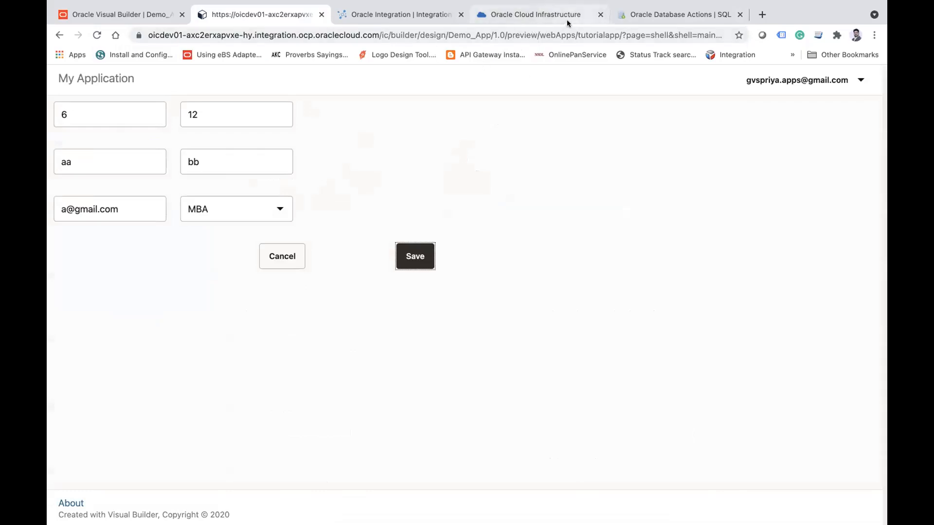
Step: Switch to Oracle Integration, open the monitored instances of the ATP Operations integration and refresh the tracking list to check the save request
click(373, 16)
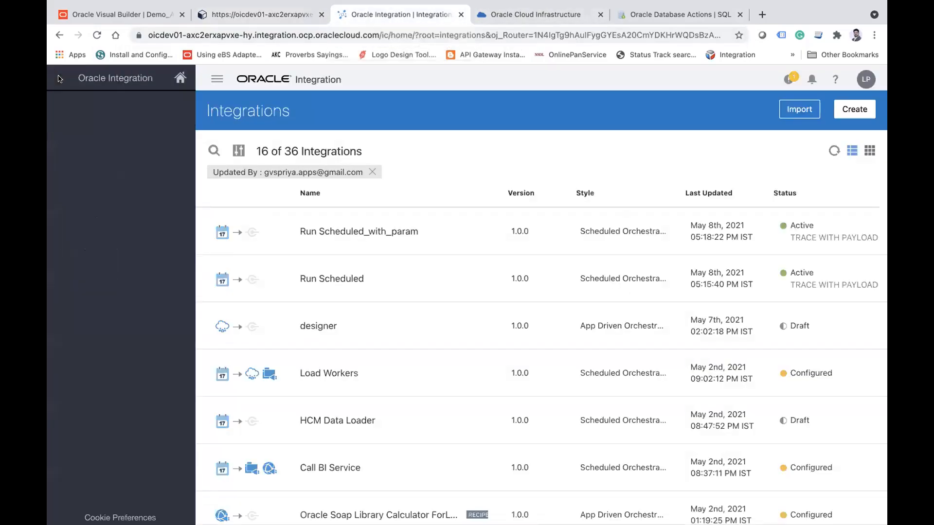
click(118, 299)
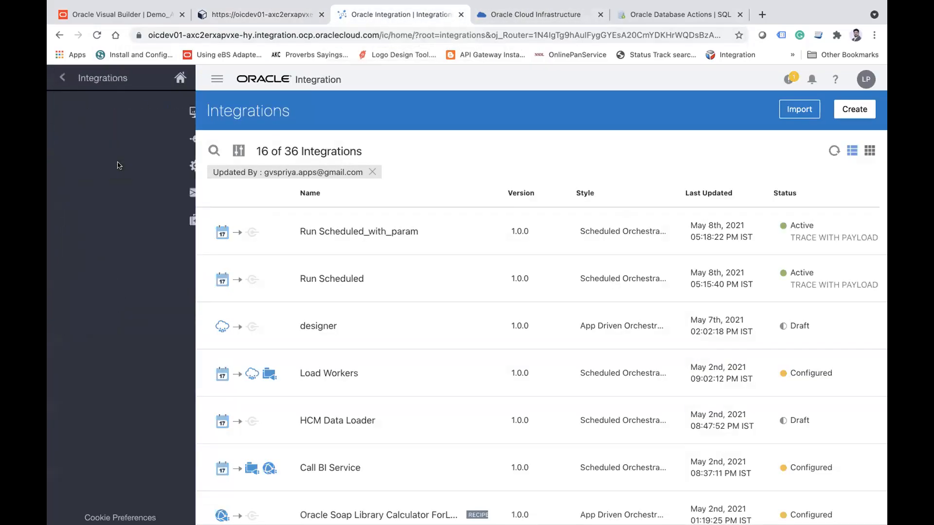
click(119, 166)
click(113, 137)
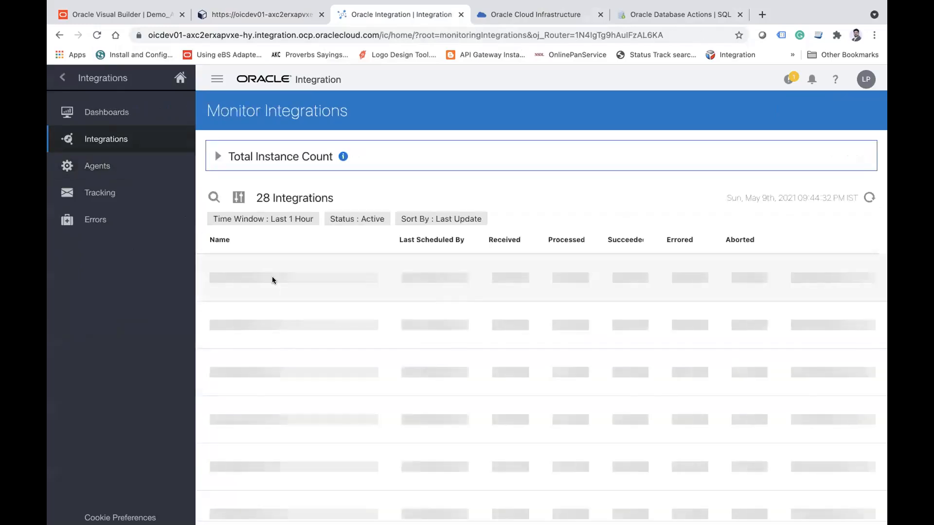
click(504, 279)
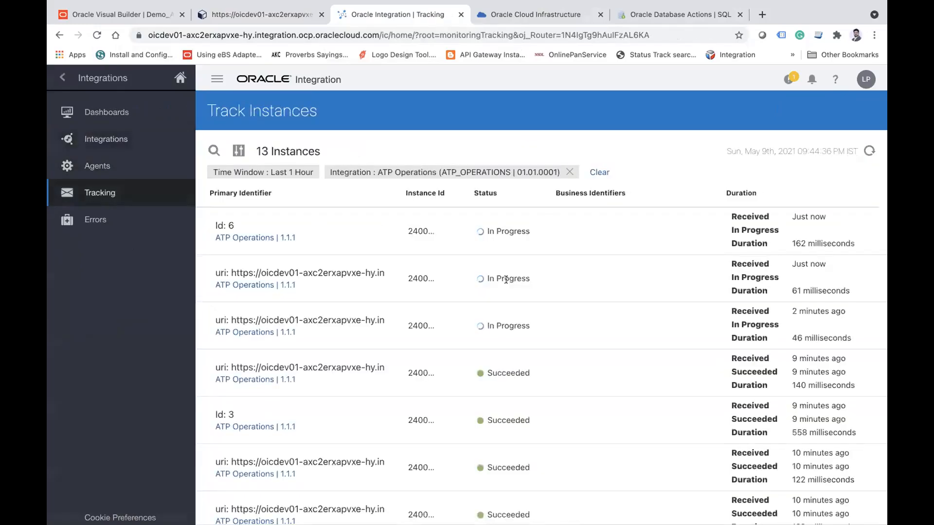
click(264, 281)
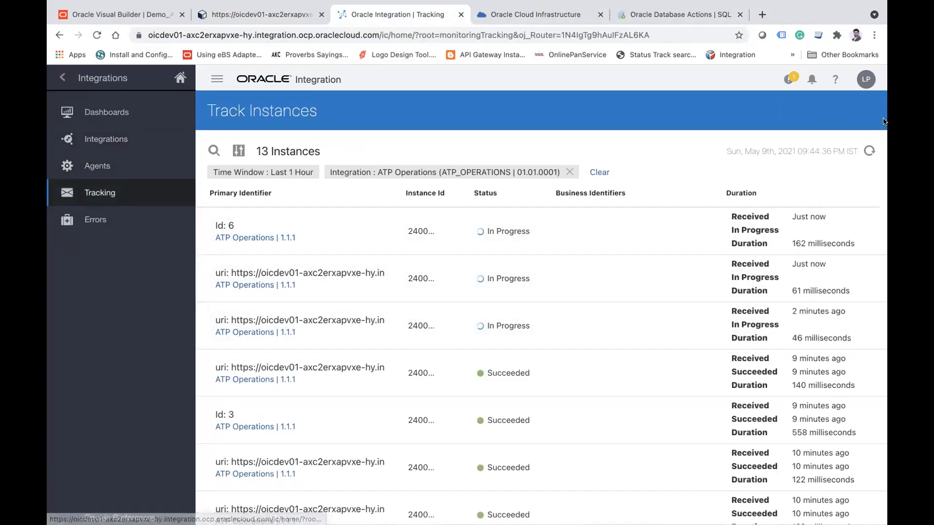
click(869, 152)
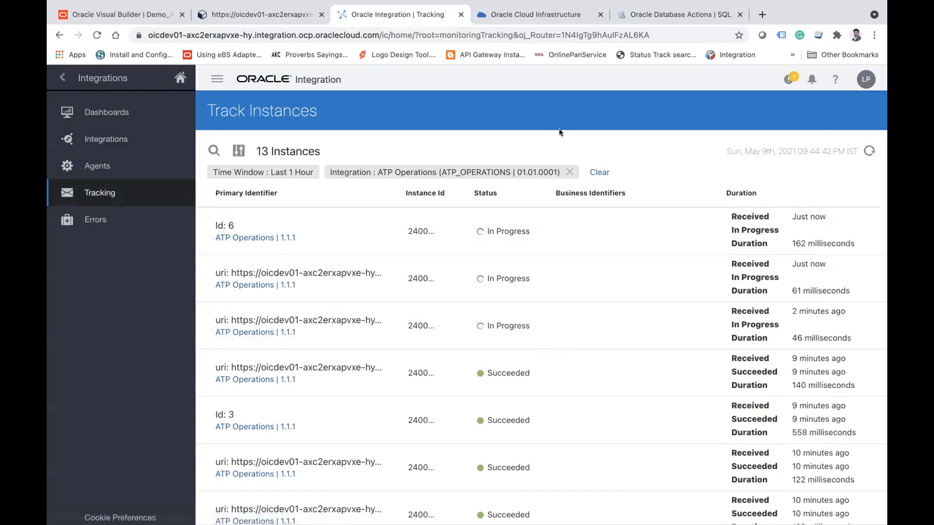
Step: Reload the Database Actions SQL worksheet and check the database page in Oracle Cloud Infrastructure
click(564, 15)
click(679, 15)
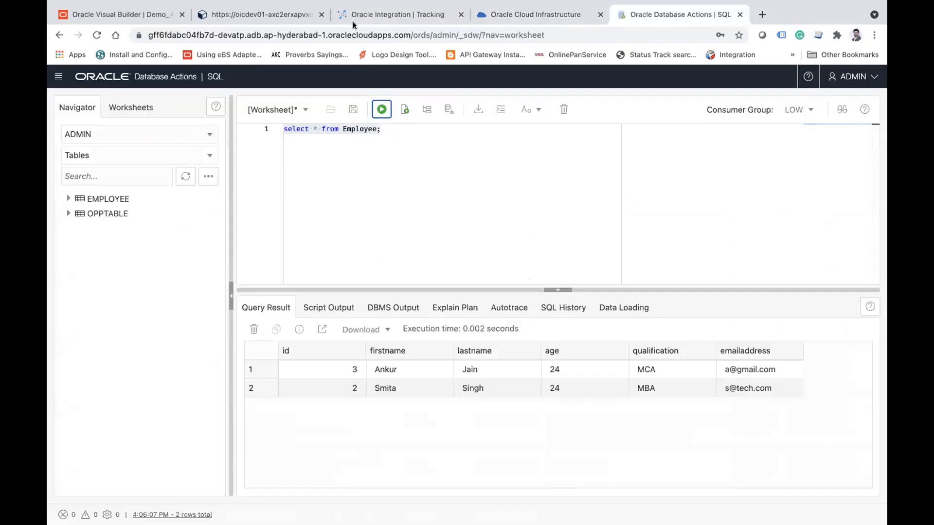
click(96, 35)
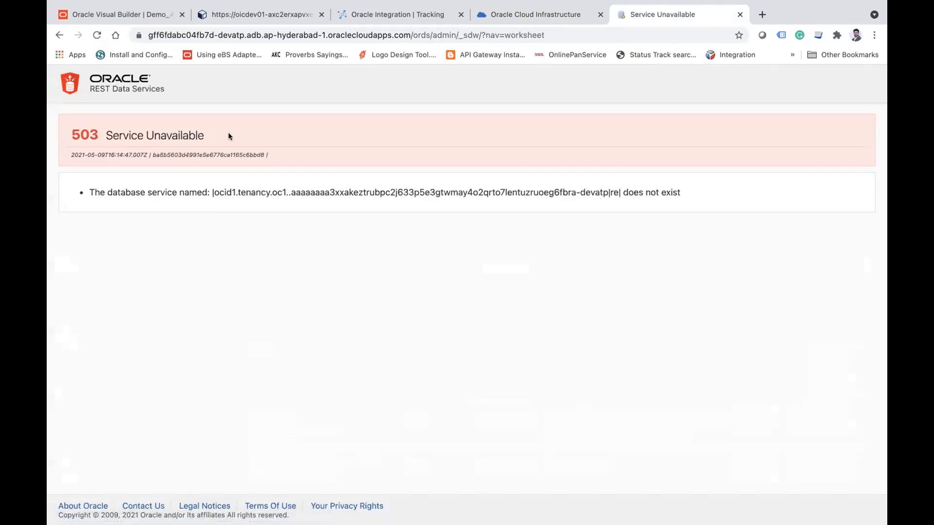
click(571, 18)
Step: Cancel the employee form in the preview and return to the ButtonActionChain diagram in Visual Builder
click(232, 9)
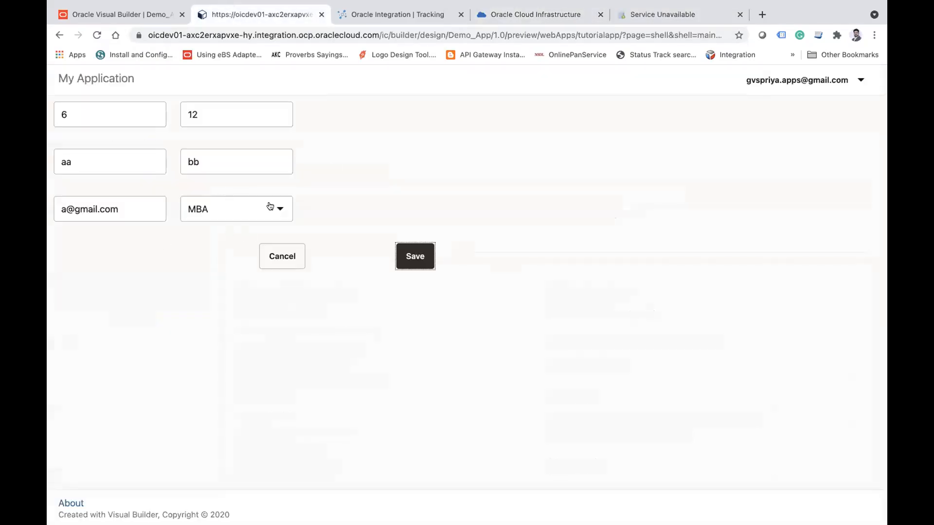
click(273, 253)
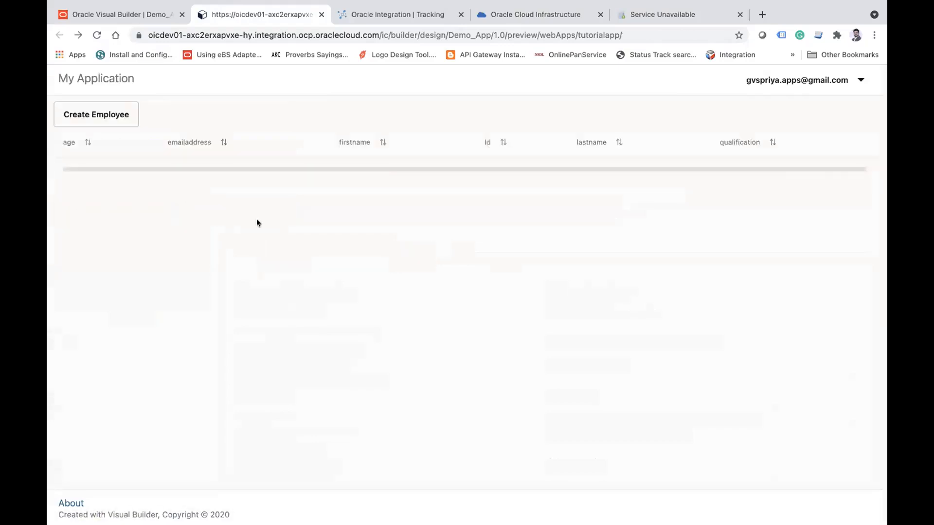
click(124, 15)
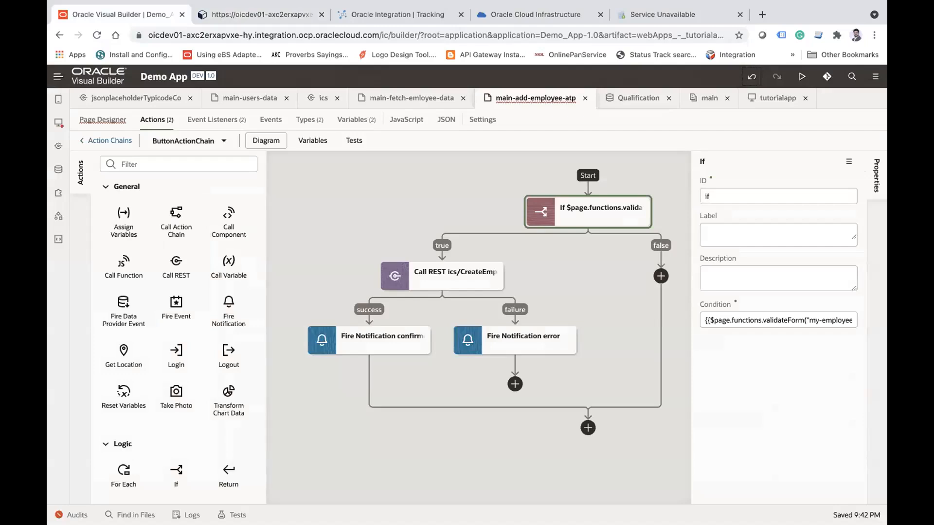
click(768, 500)
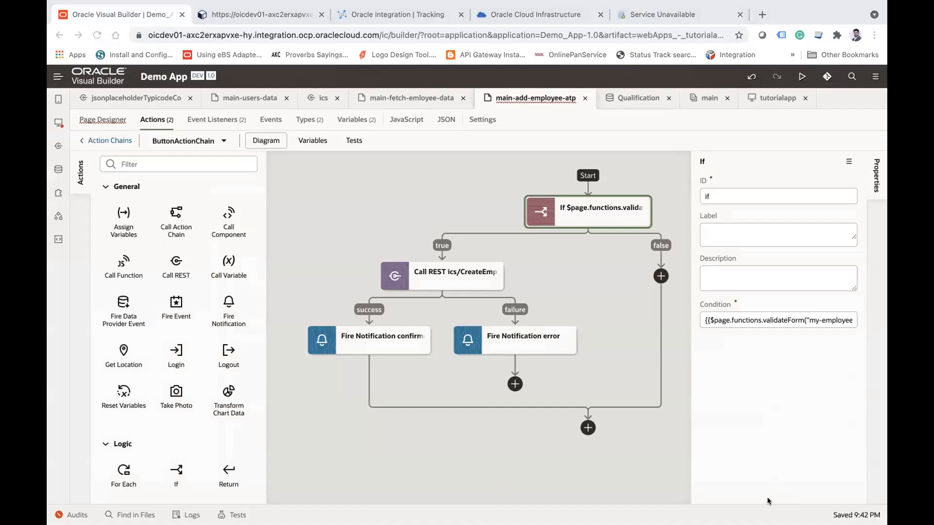
click(768, 501)
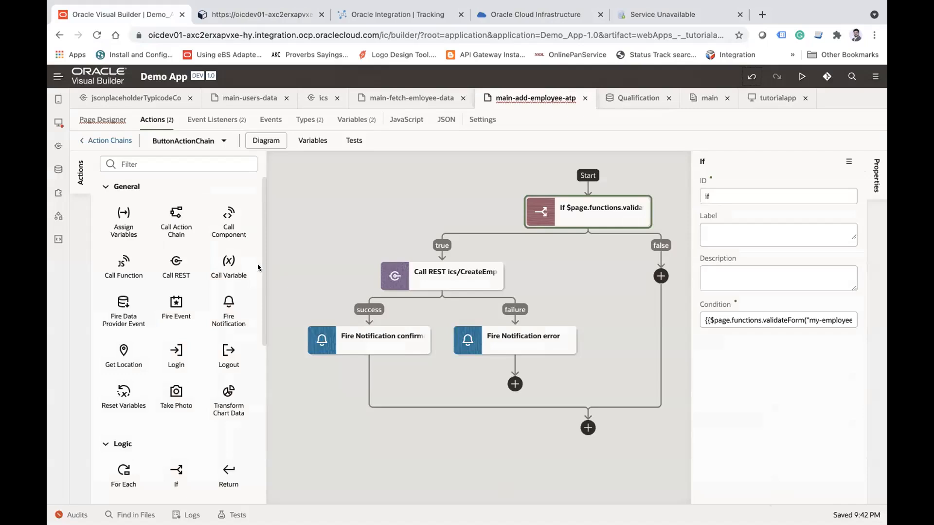
Step: Close the preview, Oracle Integration, Oracle Cloud Infrastructure and Database Actions pages, keeping only Visual Builder open
click(321, 15)
click(322, 14)
click(321, 15)
mouse_move(386, 5)
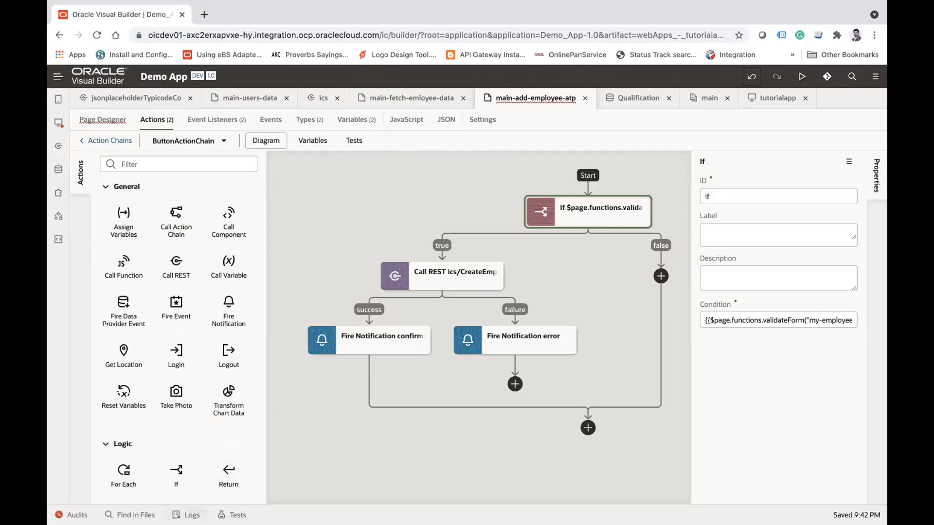
Step: Open the Visual Builder application logs and enable logging
click(187, 515)
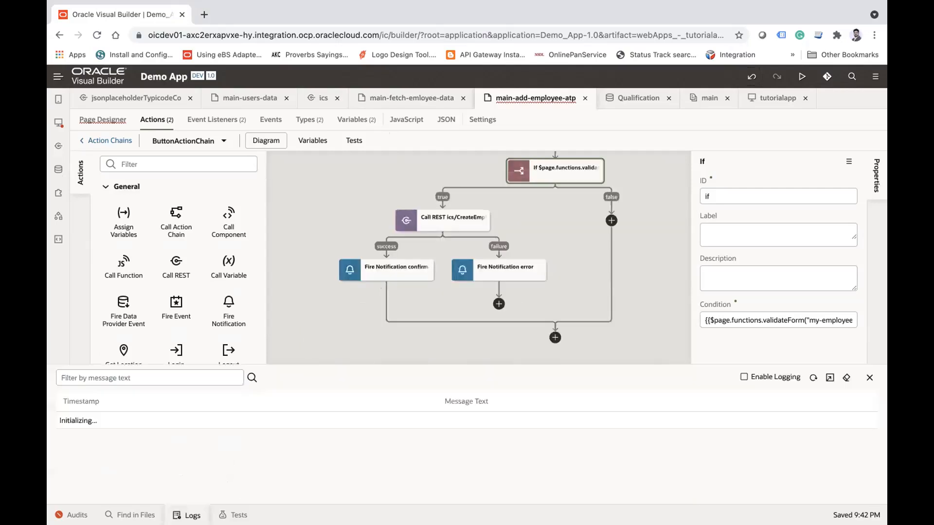
click(744, 378)
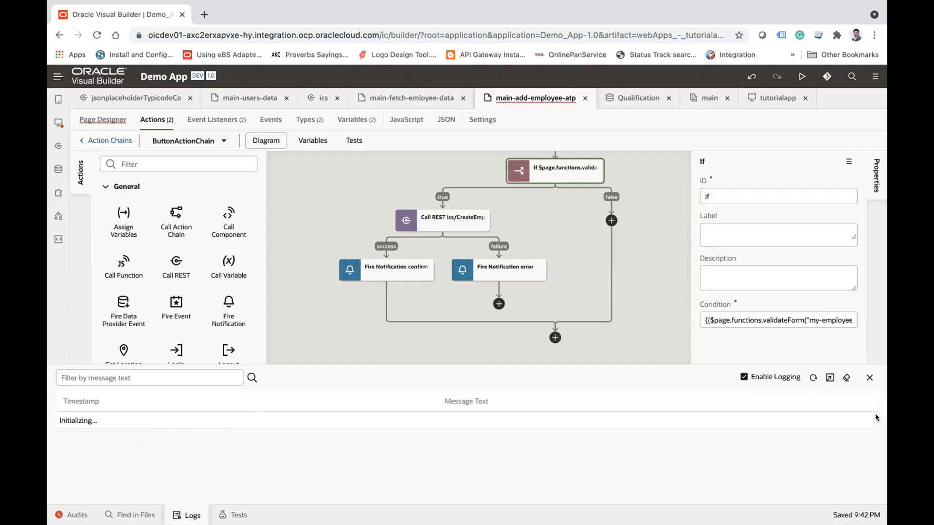
Step: Close the application logs and every open artifact in Demo App
click(868, 379)
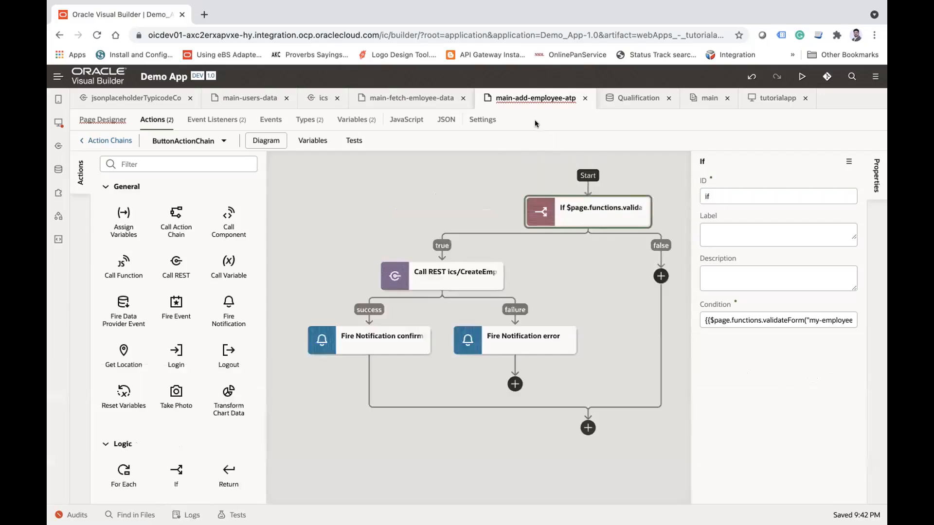
right_click(530, 107)
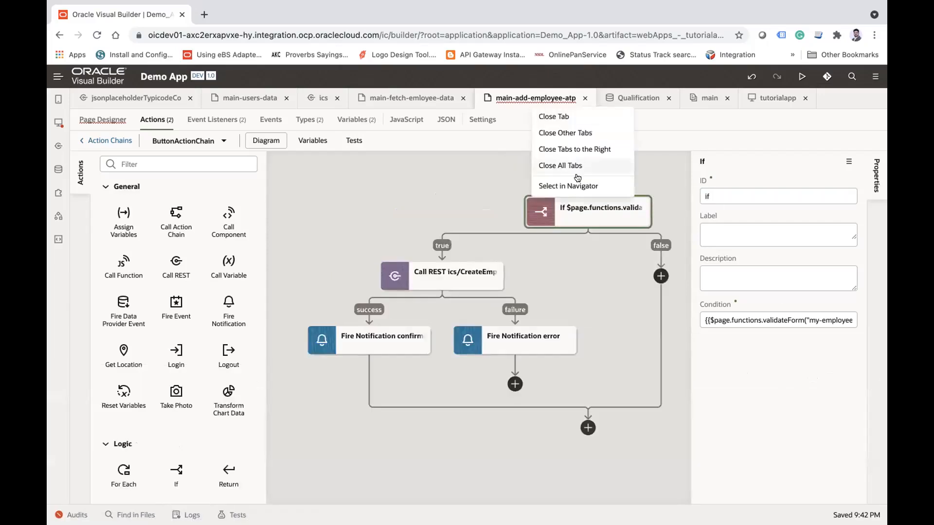
click(562, 165)
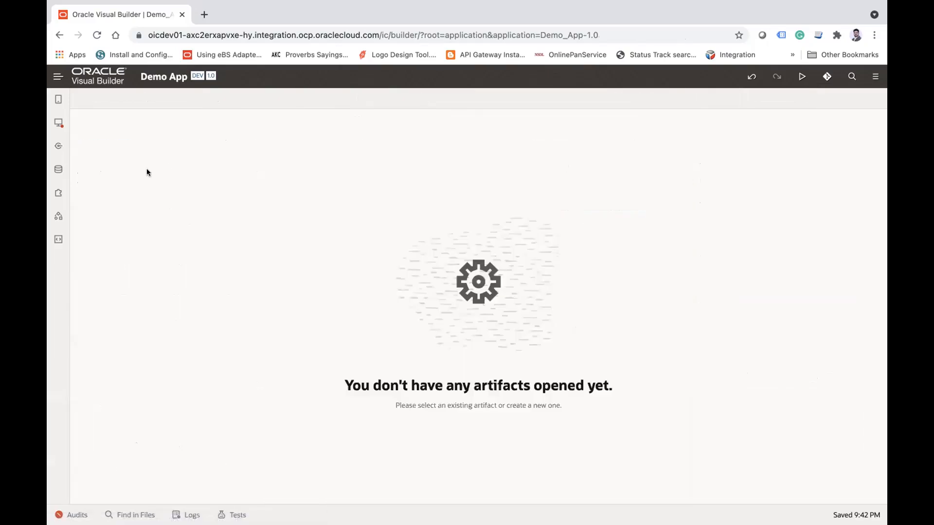
Step: Look over the business objects and service connections, and open the JavaScript code of the main-add-employee-atp page
click(59, 169)
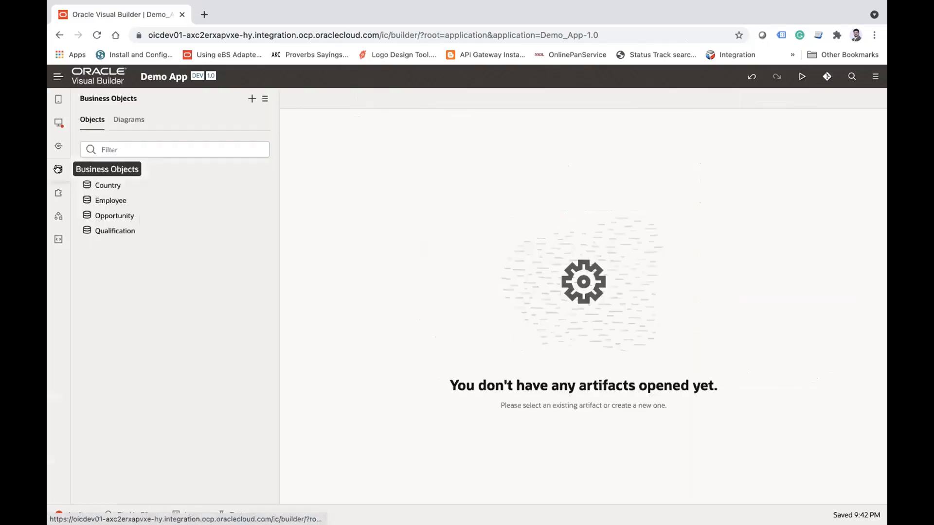
click(58, 146)
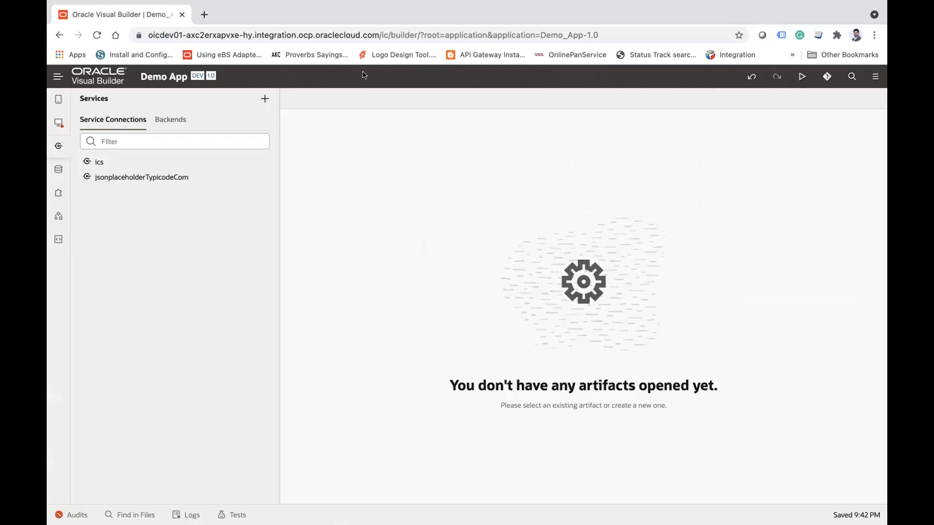
click(58, 123)
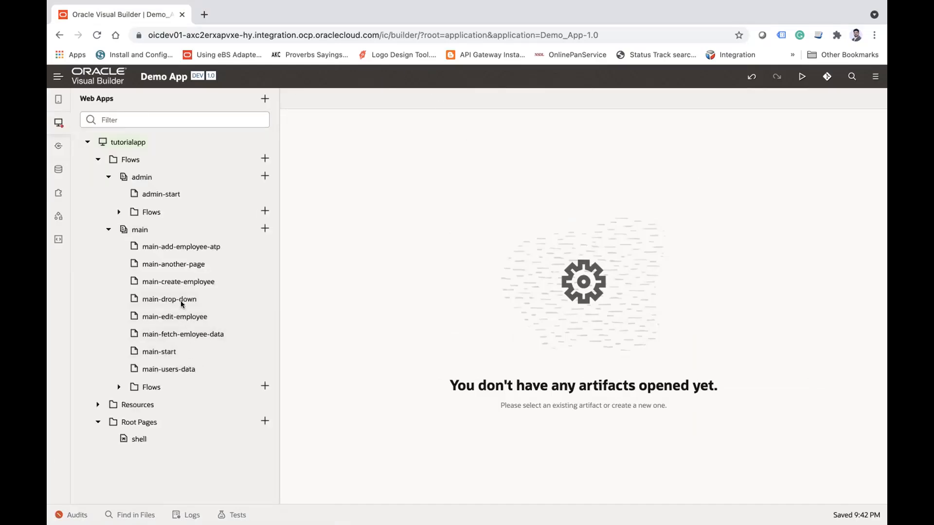
click(191, 247)
click(616, 119)
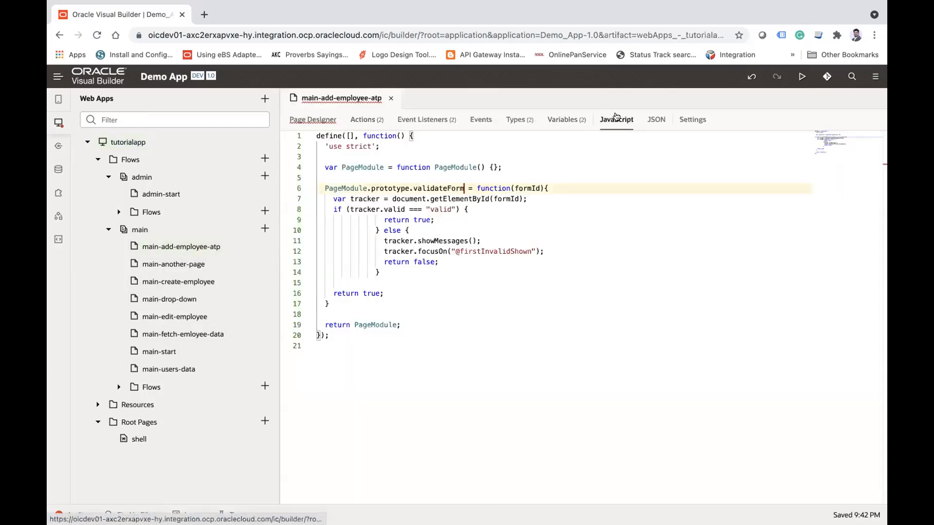
click(58, 123)
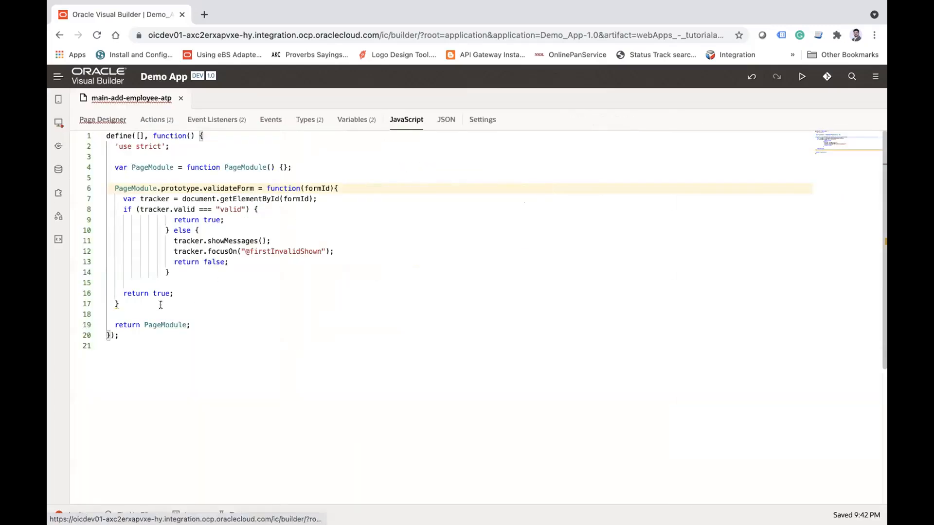
Step: Insert blank lines below the validateForm function and start a new statement there with a copy of PageModule
click(136, 303)
key(Return)
key(Return)
click(130, 303)
click(173, 167)
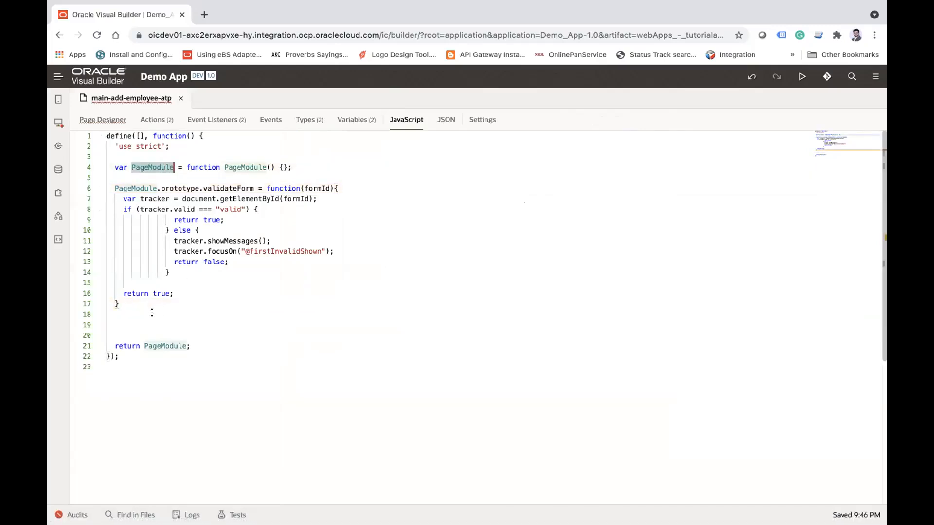
click(129, 323)
text(PageModule)
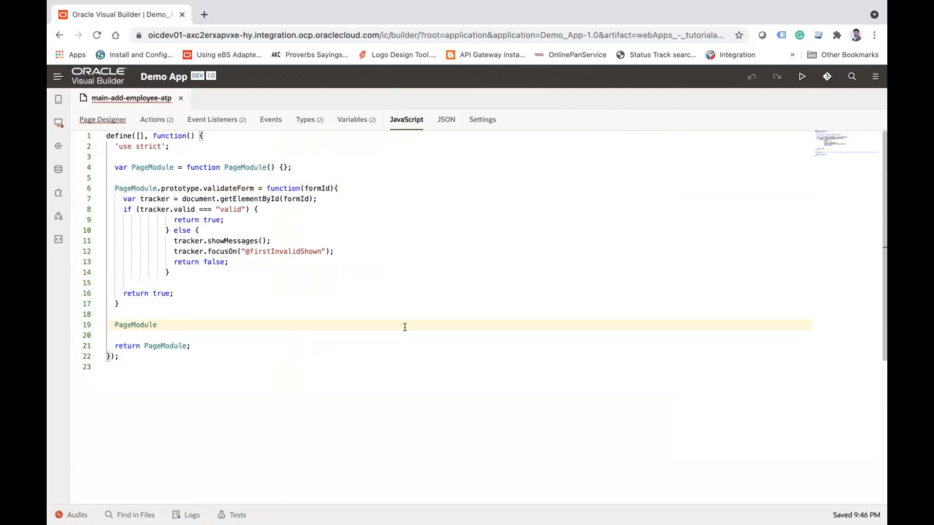
Step: Extend the new PageModule statement to define a prototype member named myCustomFunction
text(.fiun)
key(BackSpace)
key(BackSpace)
key(BackSpace)
key(BackSpace)
text(prototype.)
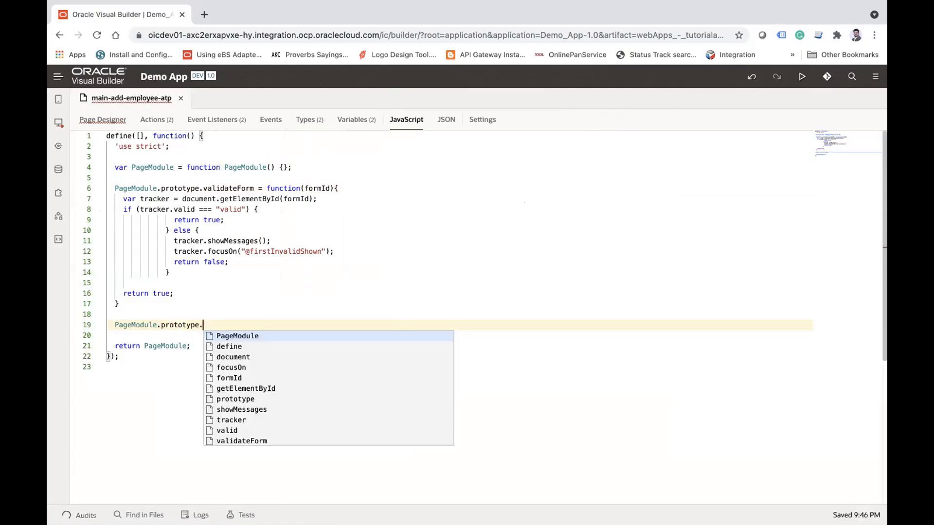
text(myCustomFunction = )
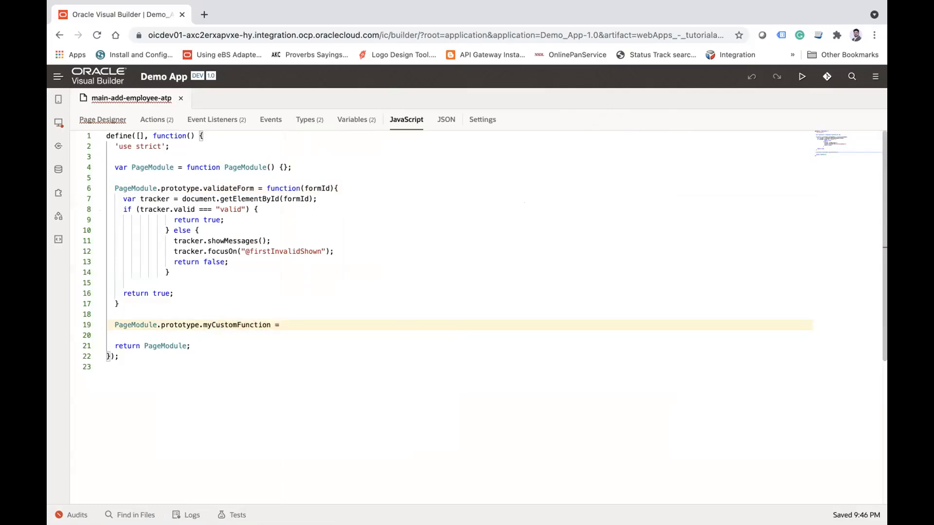
text(fun )
text(tion)
text((nu)
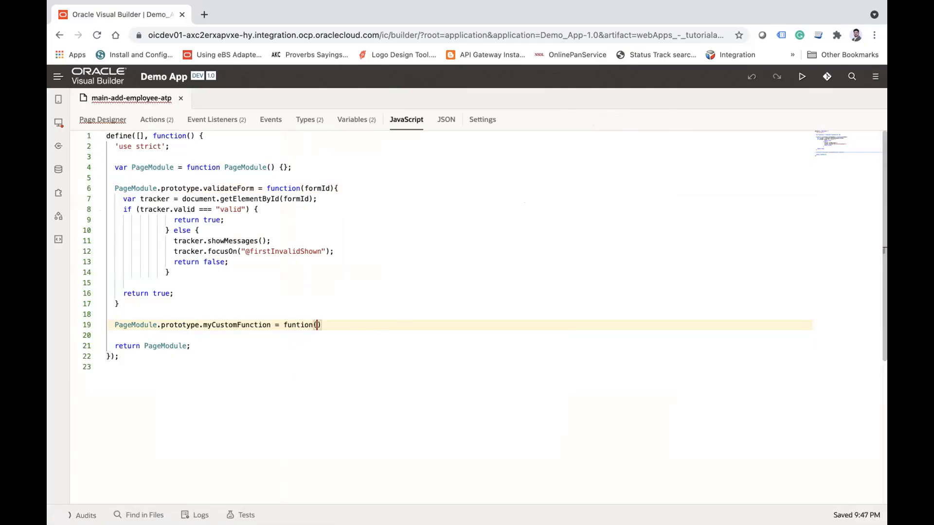
text(mber1,nu)
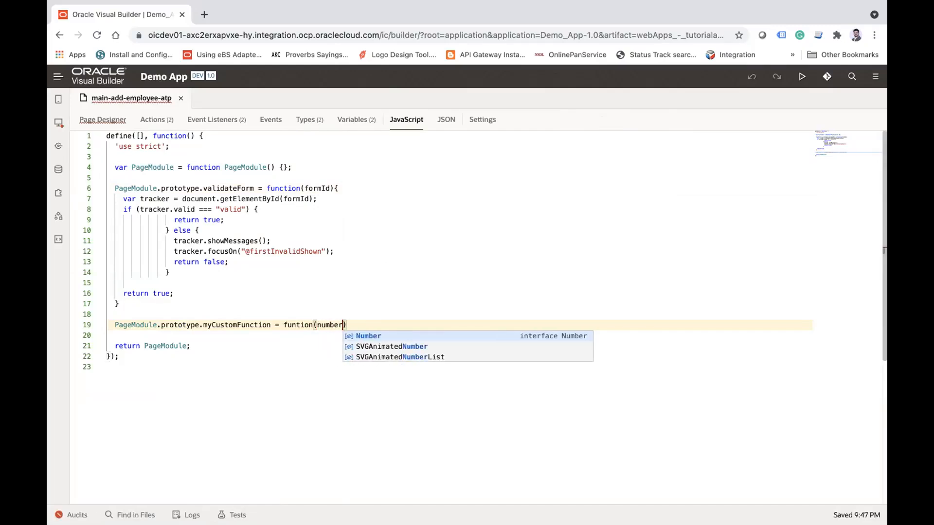
text(mber2)
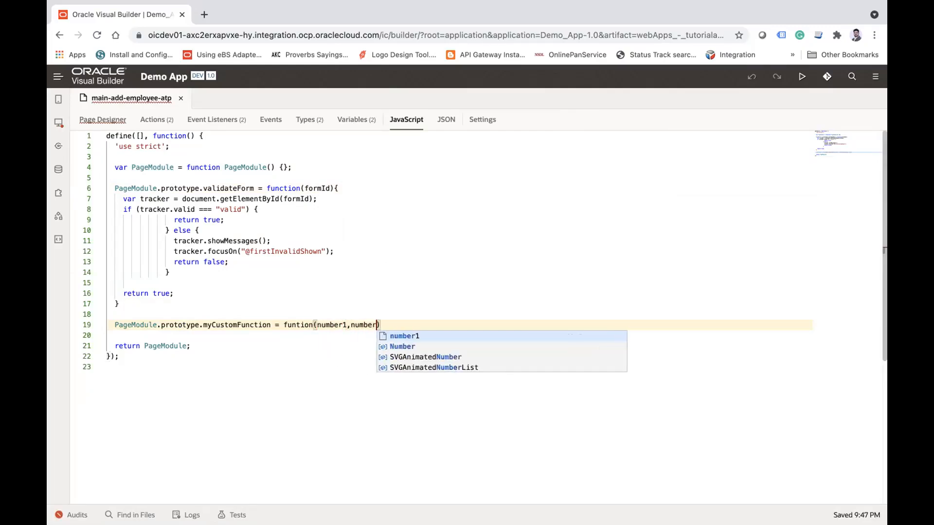
Step: Assign function(number1,number2) to myCustomFunction, with the keyword spelled correctly, and begin a line below it for the body
key(Return)
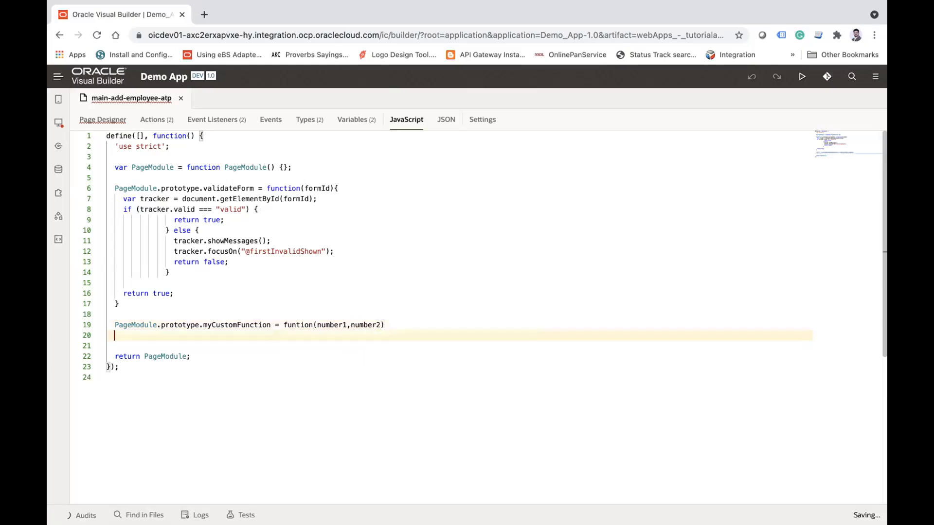
click(295, 324)
text(c)
click(412, 324)
key(Return)
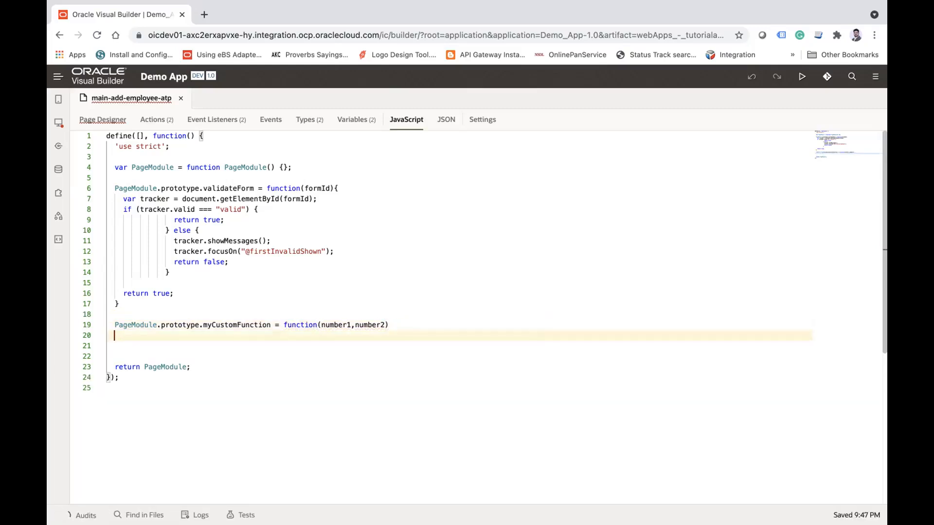
Step: Write the body of myCustomFunction in braces so that it returns number1+number2
text({)
key(Return)
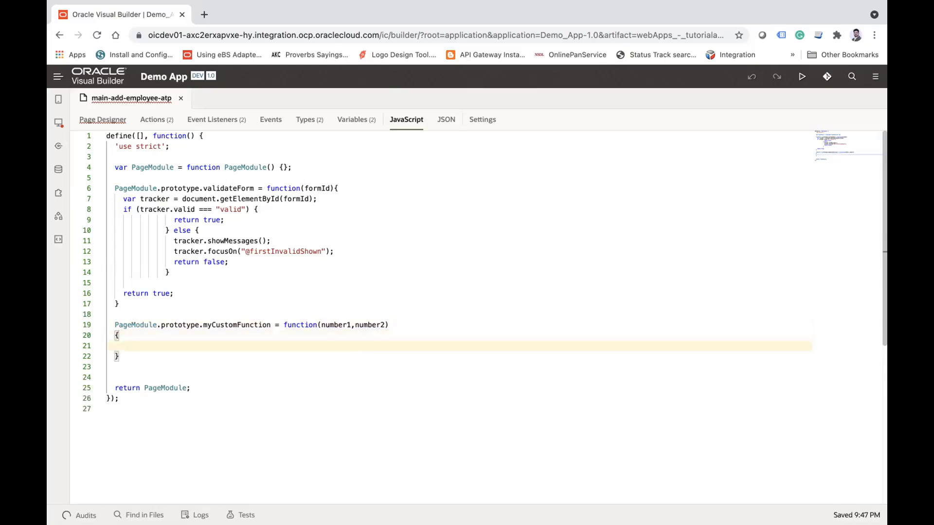
text(return number)
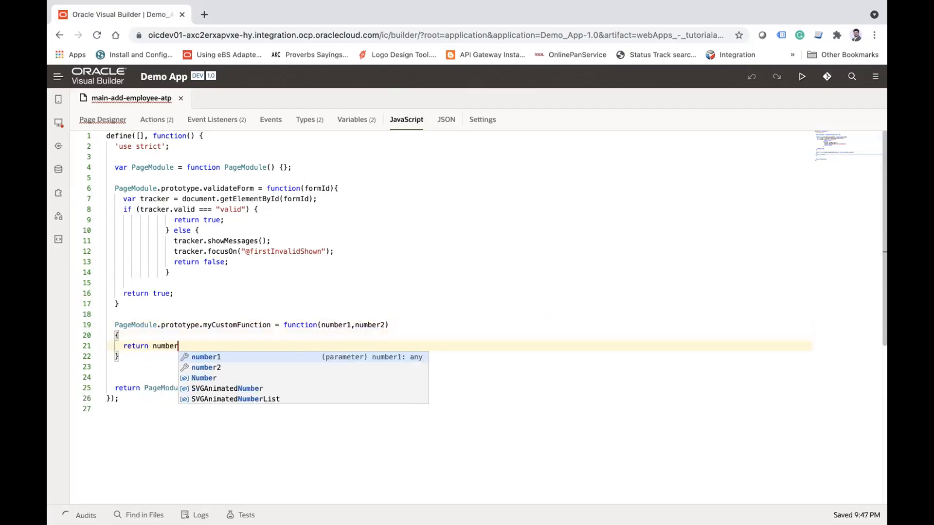
key(Return)
text(+nu)
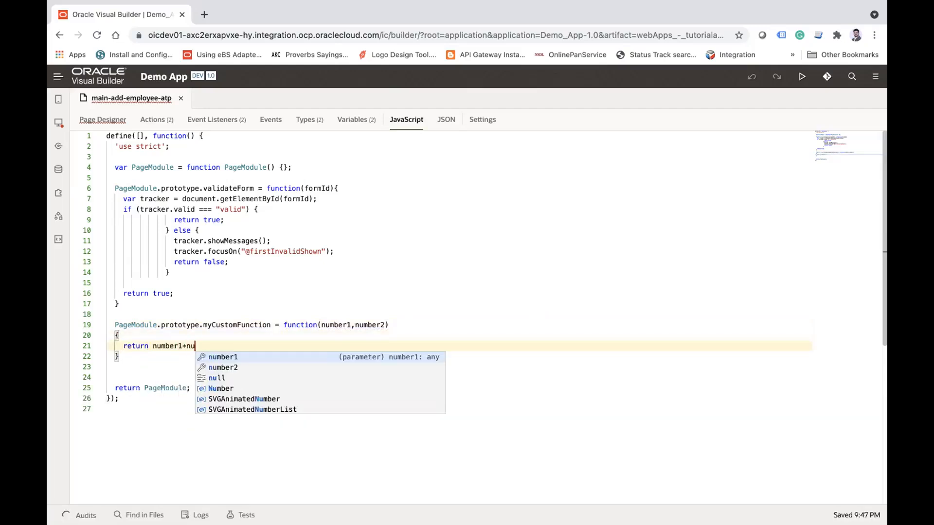
key(Down)
key(Return)
text(;)
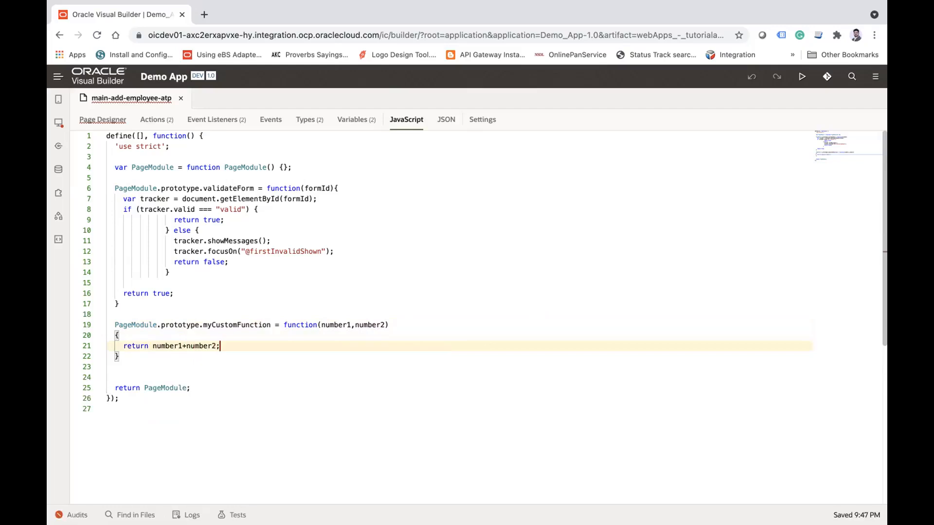
Step: Review myCustomFunction and how validateForm uses formId, checks the tracker's validity and handles an invalid form
drag(110, 323, 135, 354)
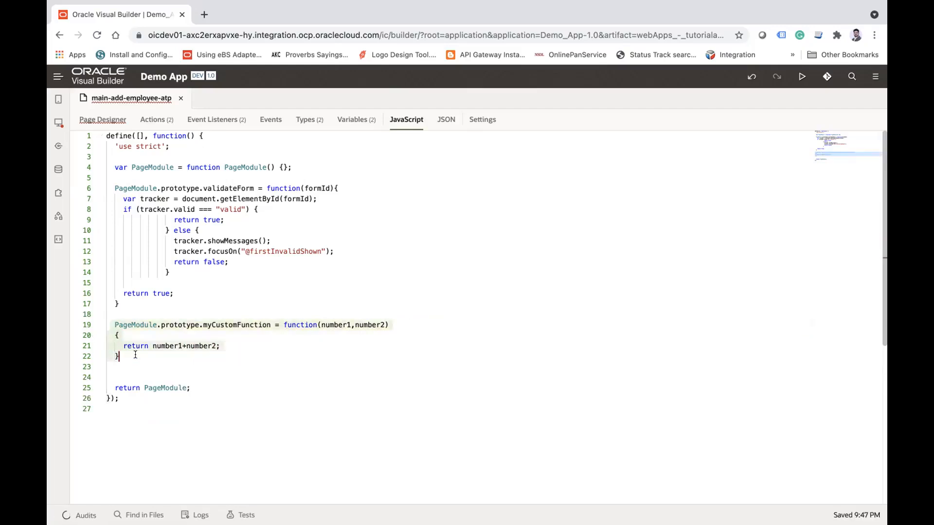
double_click(219, 186)
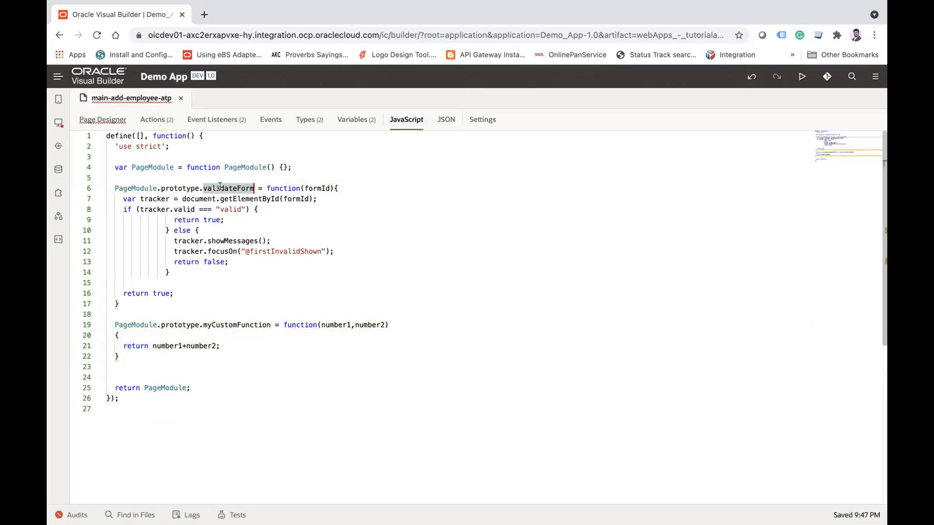
double_click(311, 187)
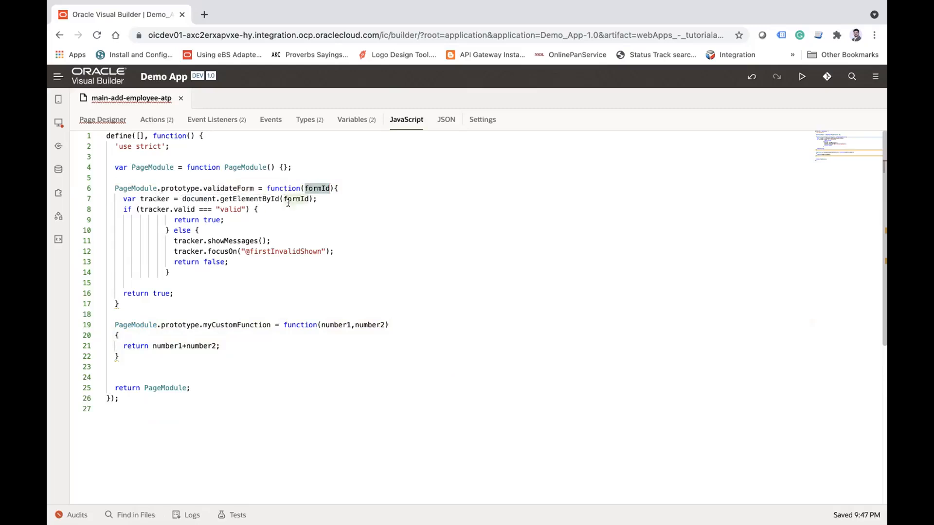
click(168, 209)
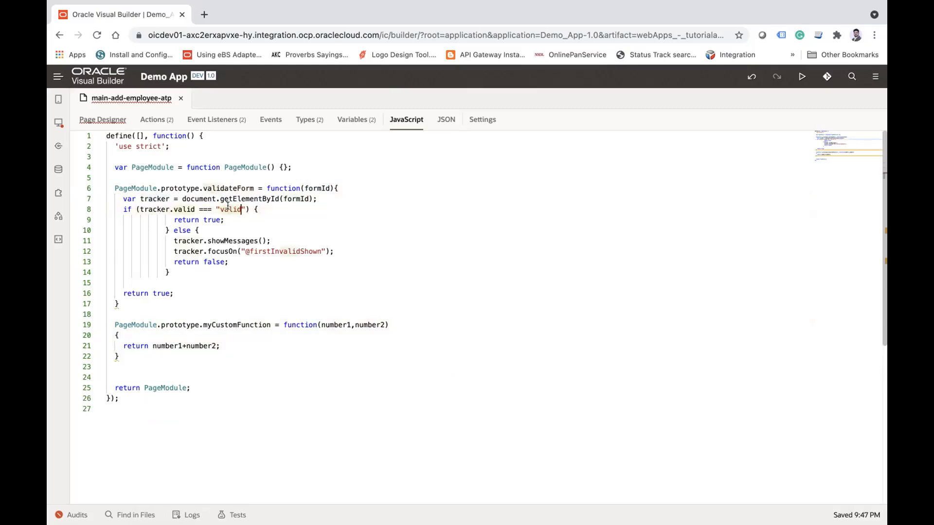
click(222, 219)
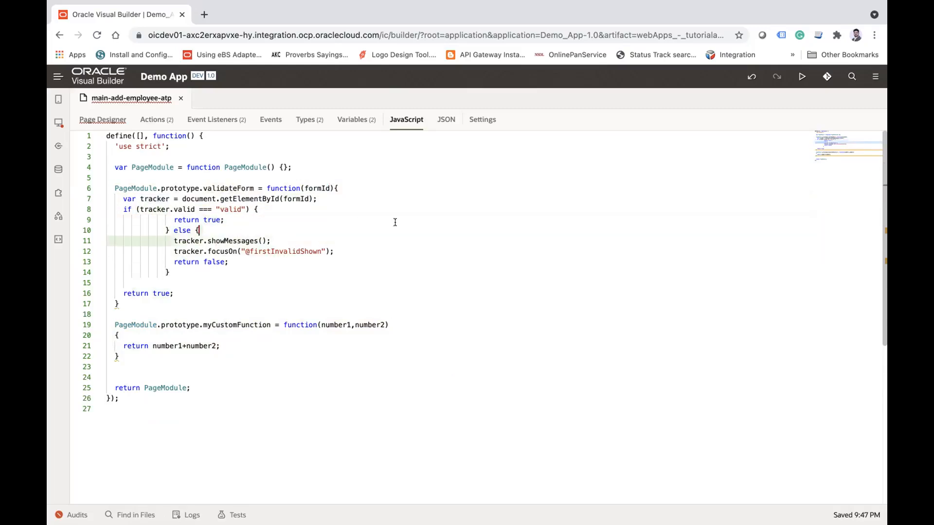
click(347, 252)
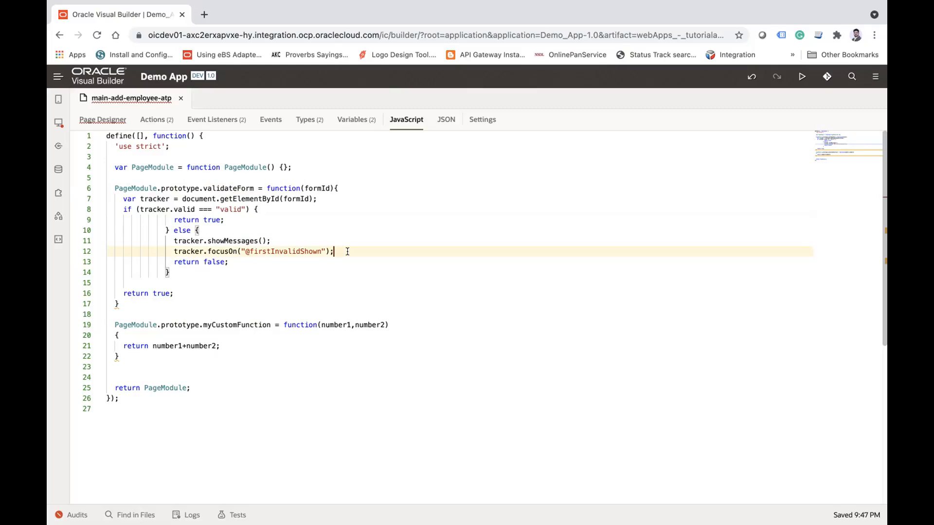
Step: Examine the JSON definition of main-add-employee-atp, including its variables, types, action chains, event listeners and imports
click(443, 120)
scroll(209, 270, down, 1)
scroll(209, 270, down, 20)
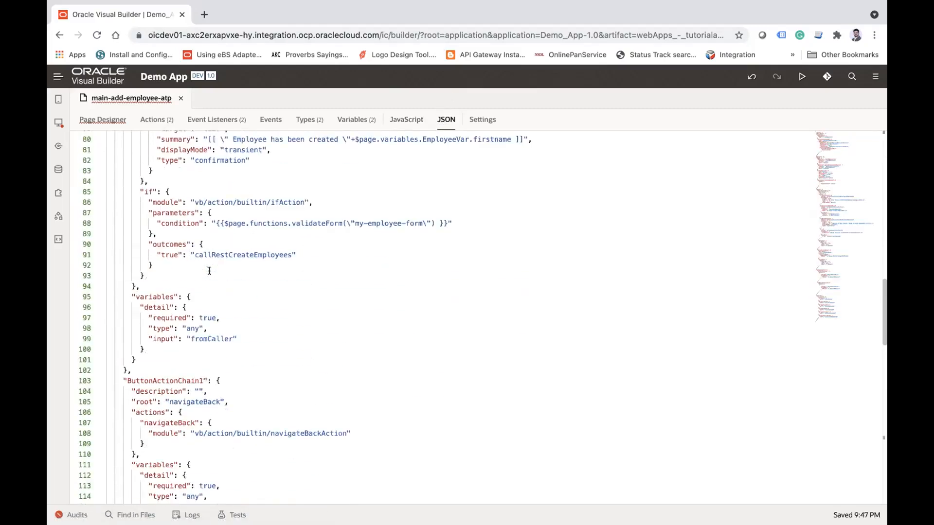
scroll(209, 270, up, 20)
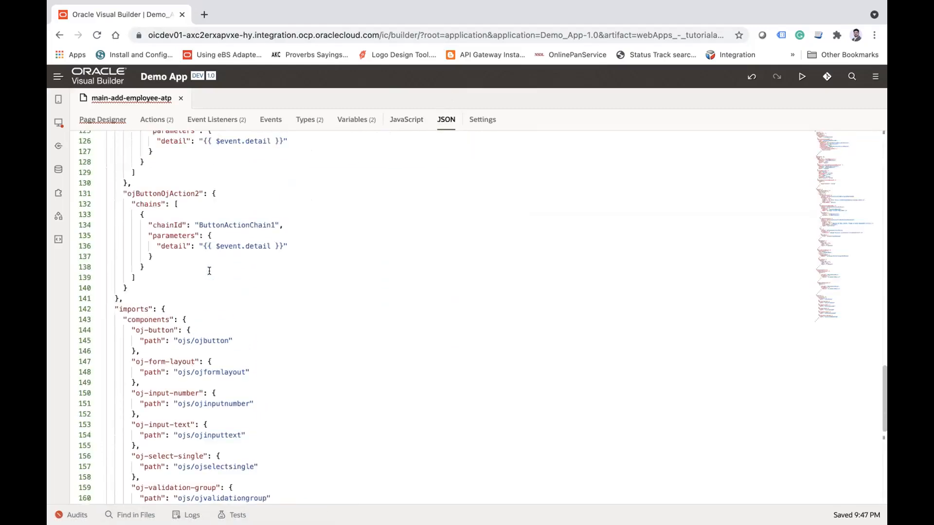
scroll(209, 270, up, 10)
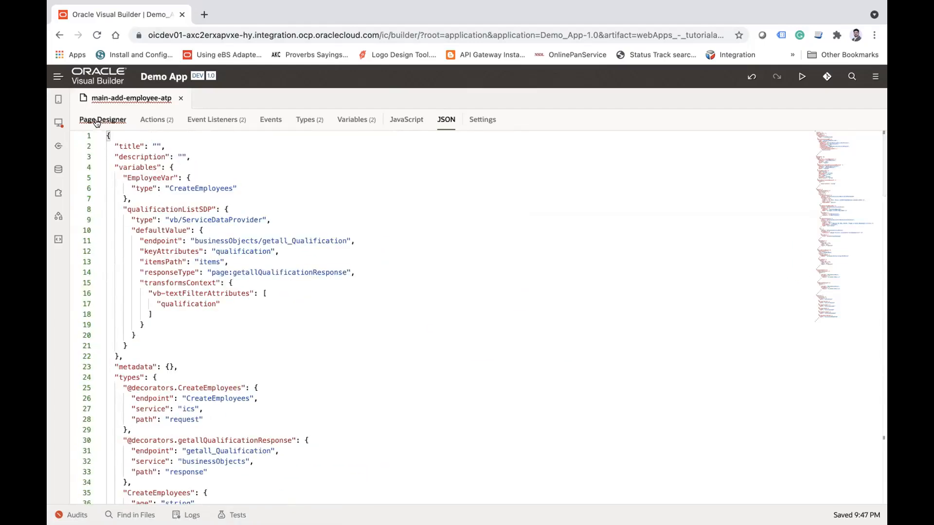
scroll(254, 317, down, 10)
scroll(254, 318, up, 10)
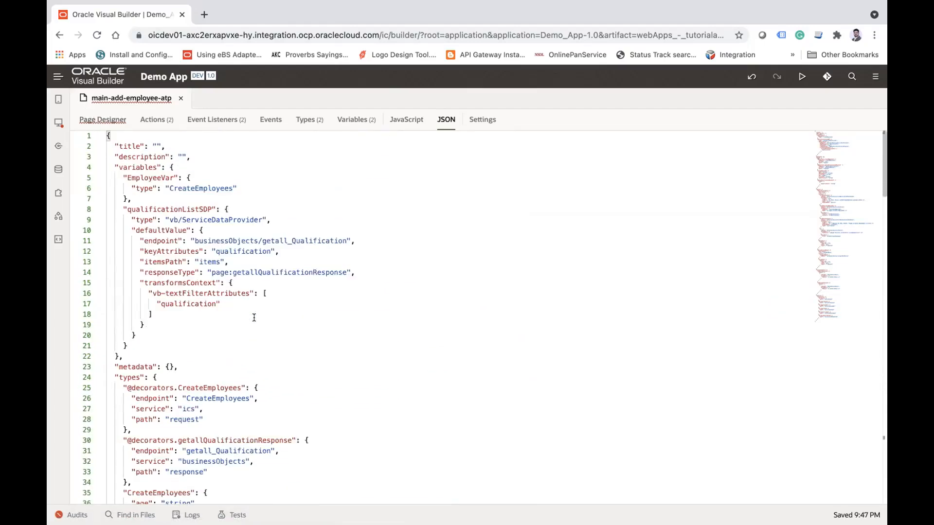
Step: Close the main-add-employee-atp page and open the main-users-data page of tutorialapp in the designer
click(104, 119)
click(180, 98)
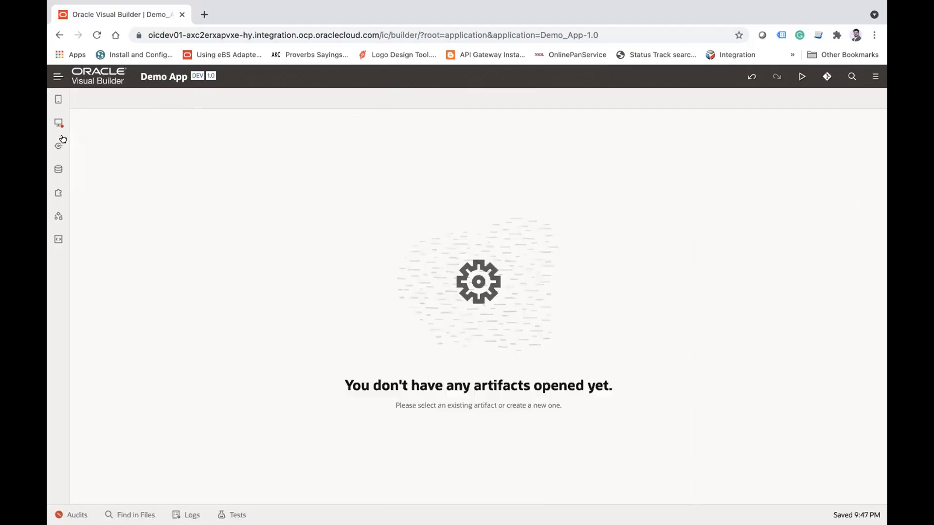
click(58, 125)
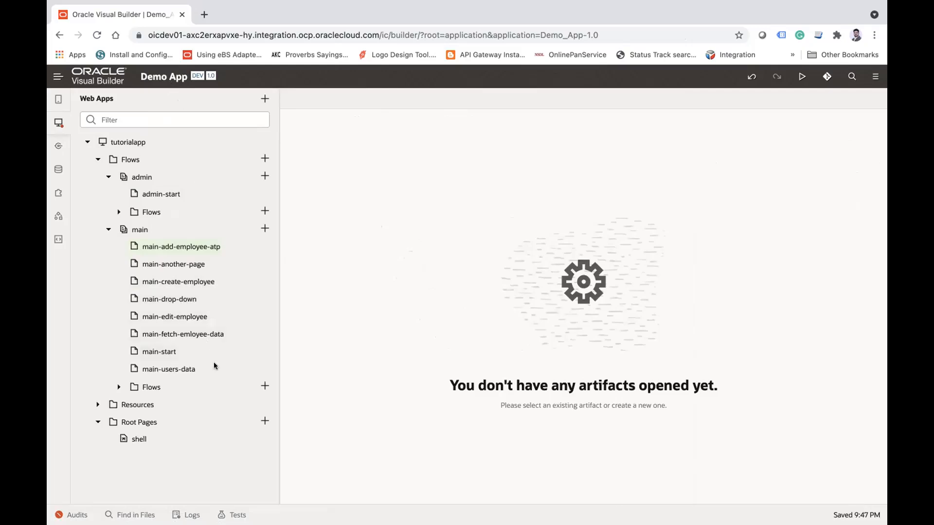
click(174, 369)
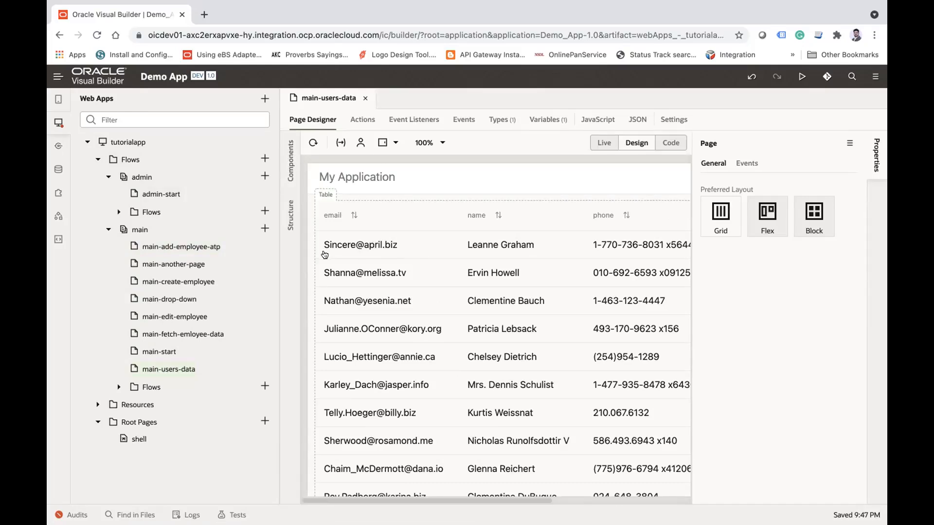
click(59, 123)
click(58, 123)
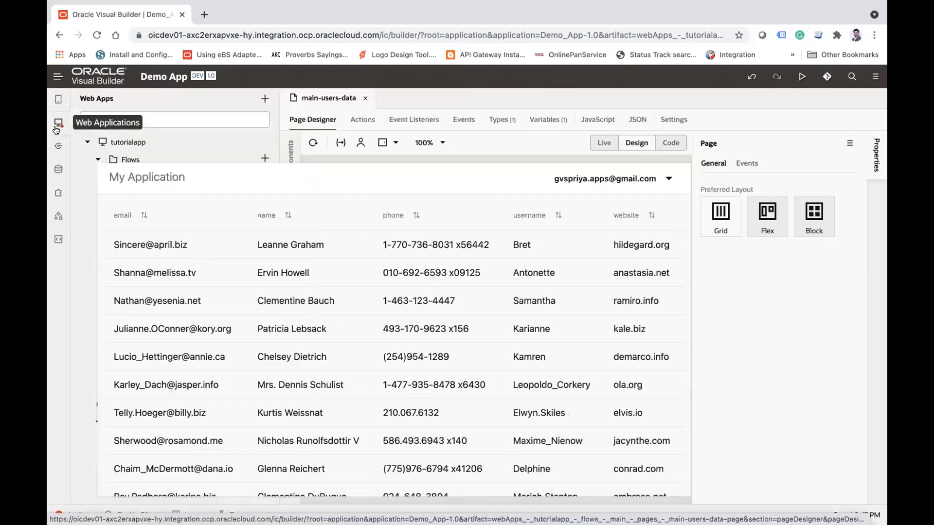
Step: Create a page with the ID main-editabletable in the main flow of tutorialapp
click(261, 227)
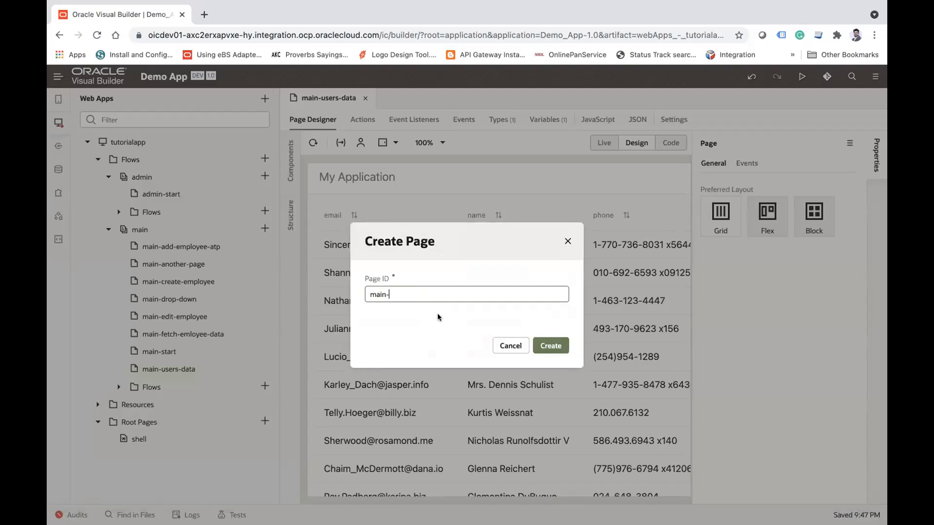
text(edit)
key(Down)
key(Return)
click(554, 345)
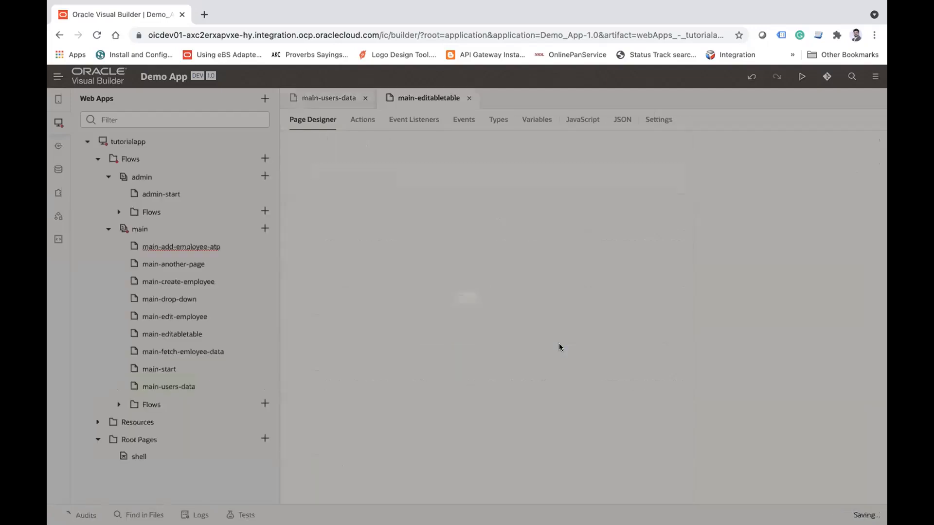
Step: Open the main-fetch-emloyee-data page and inspect its getEmployeesResponse type and its aTPOPERATIONS011001ListSDP variable
click(62, 128)
click(60, 126)
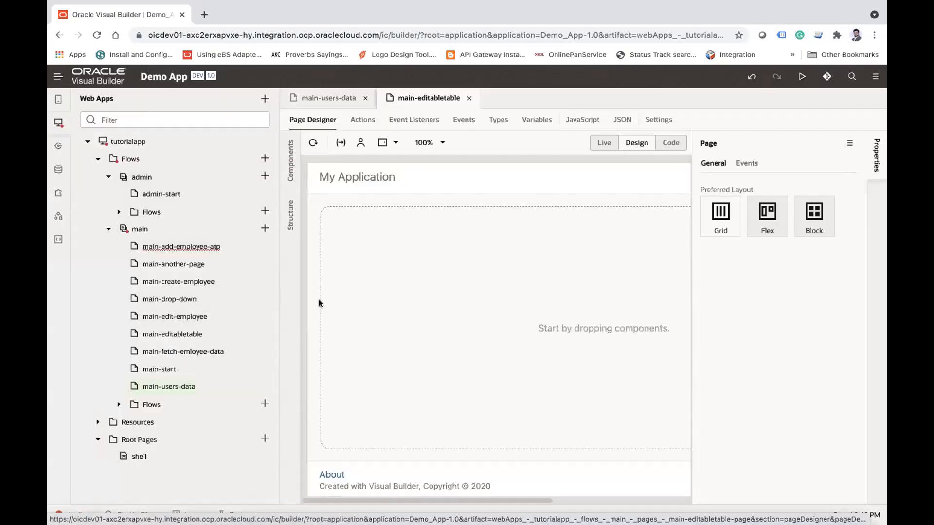
click(188, 351)
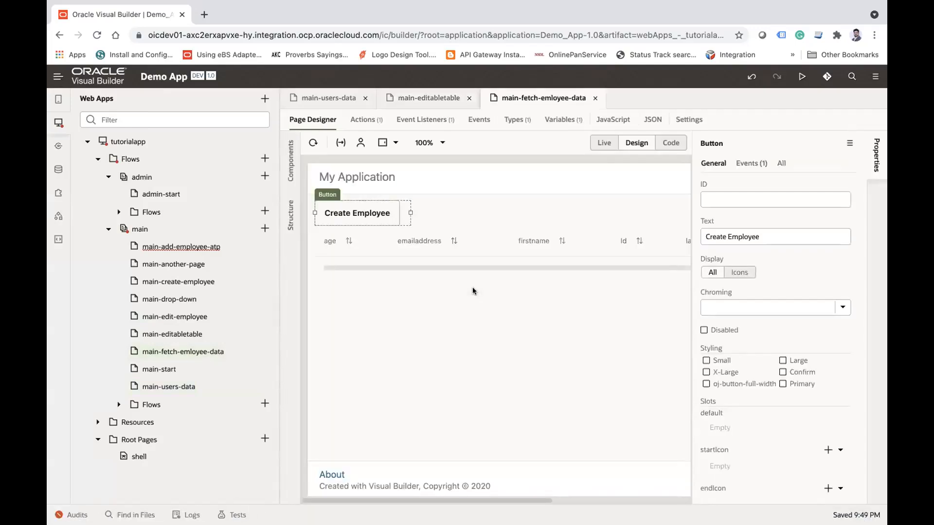
click(58, 123)
click(304, 120)
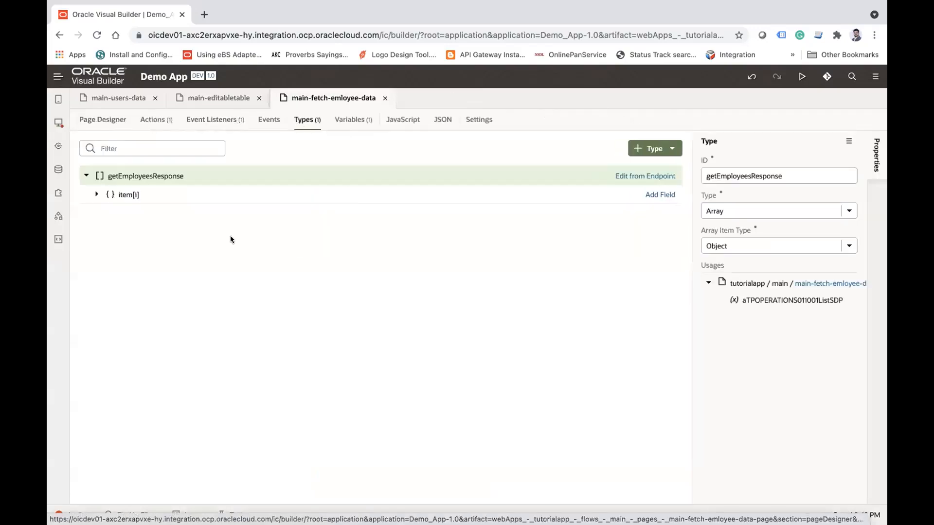
click(353, 120)
click(171, 238)
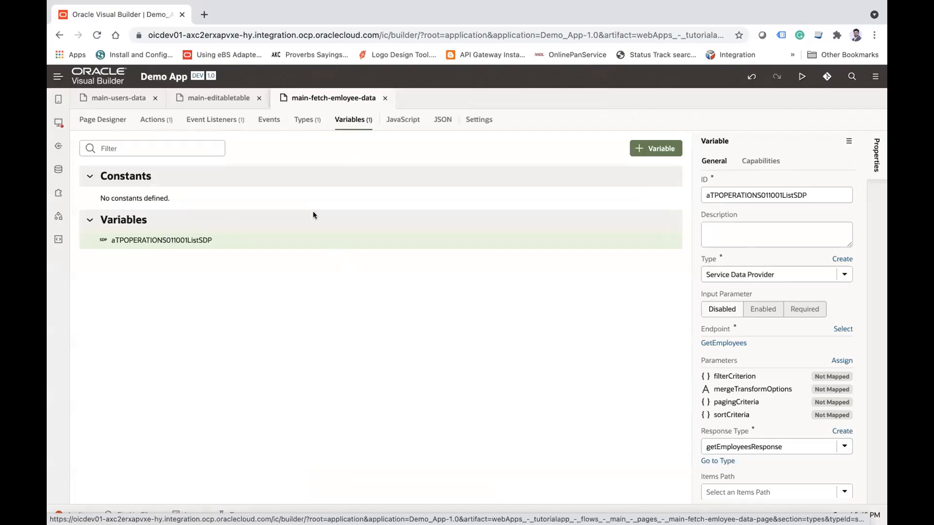
Step: Compare the empty main-editabletable page with the employee table and Service Data Provider variable of main-fetch-emloyee-data
click(219, 97)
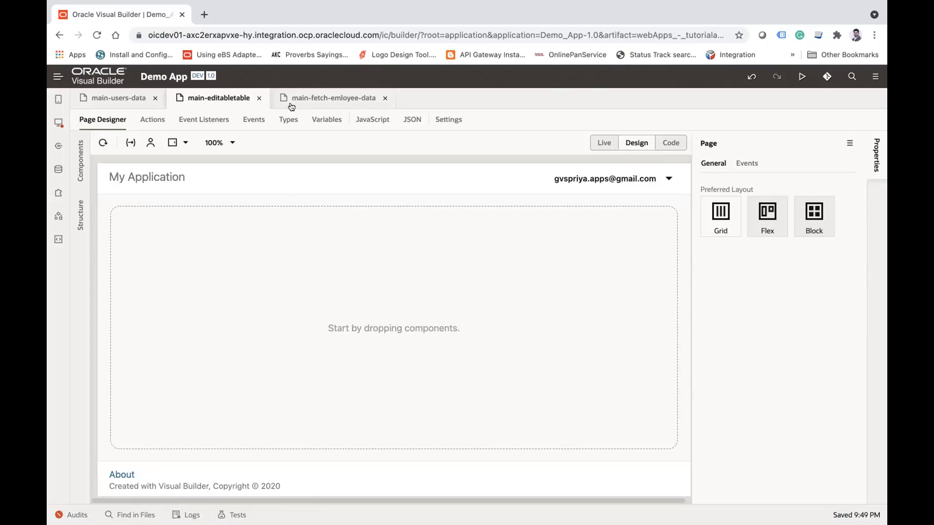
click(333, 97)
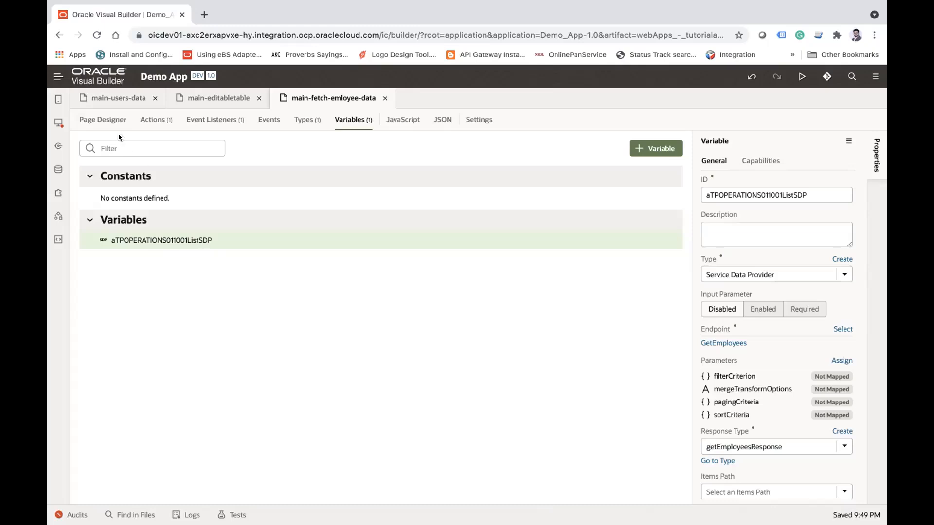
click(103, 120)
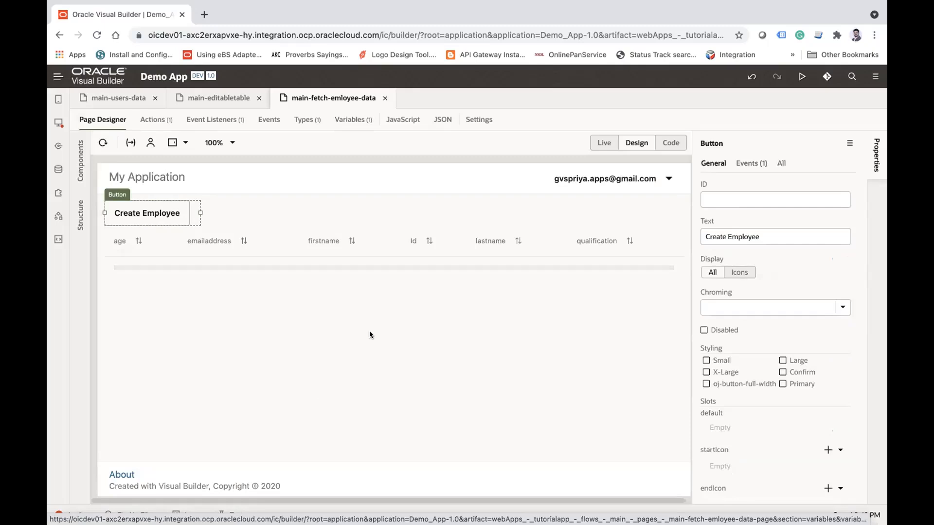
click(350, 122)
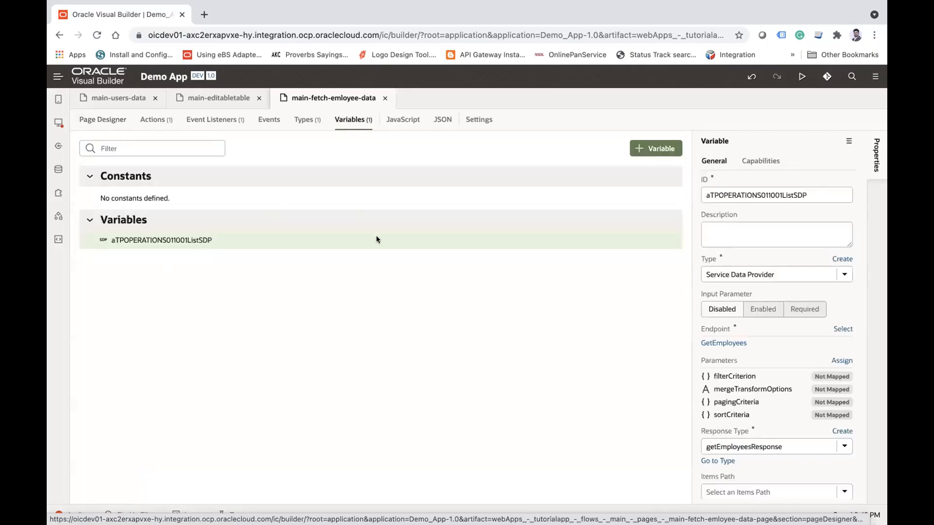
click(104, 121)
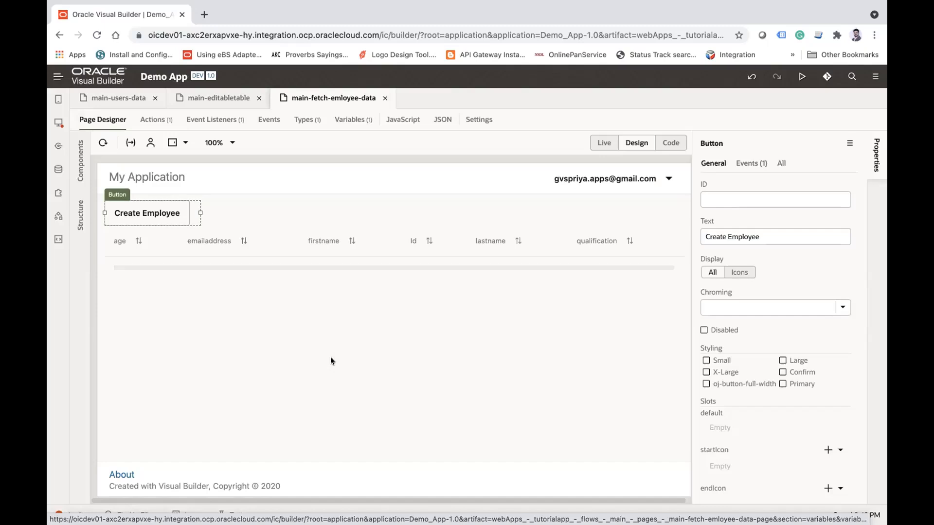
Step: Close all open pages and reopen only main-editabletable in the page designer
right_click(337, 101)
click(377, 159)
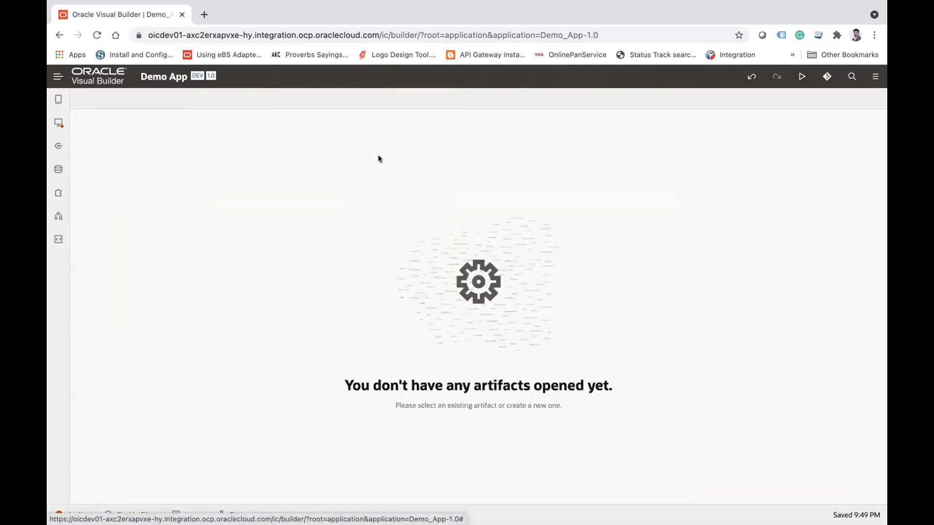
click(59, 122)
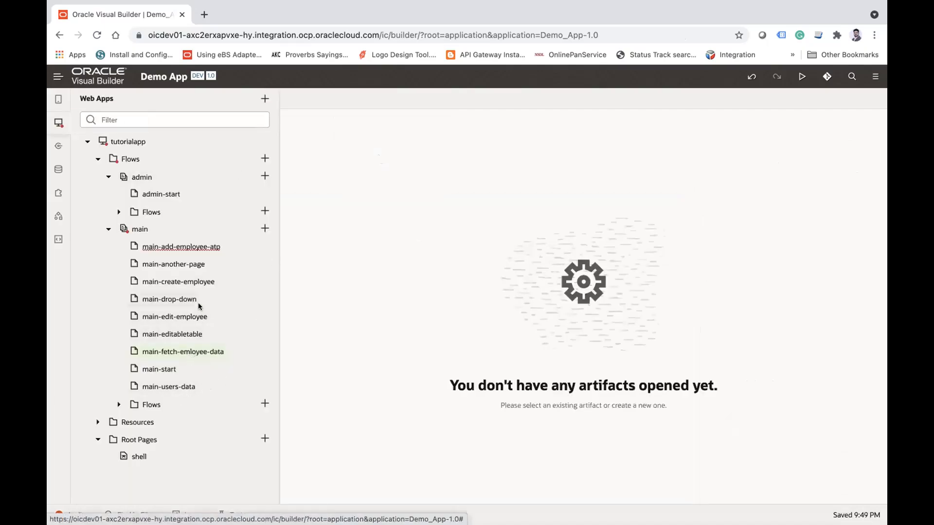
click(183, 334)
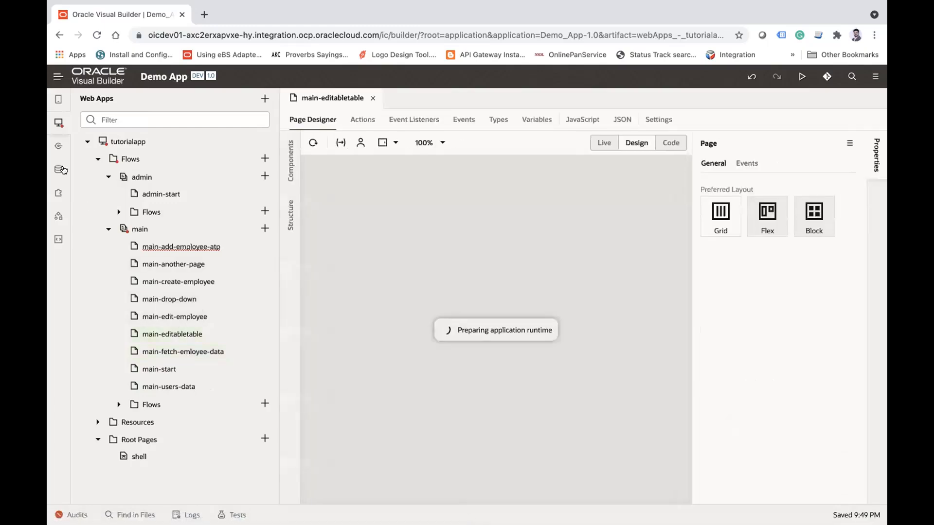
click(57, 123)
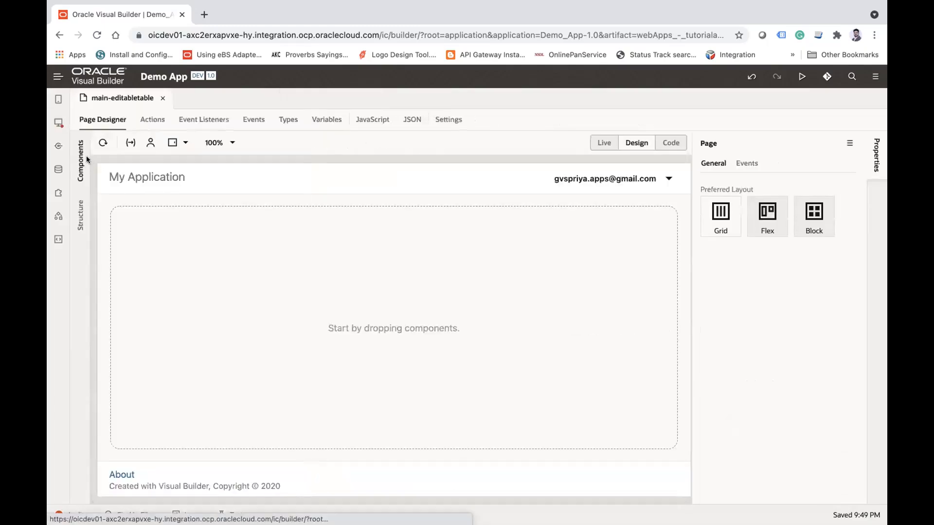
click(196, 121)
click(109, 125)
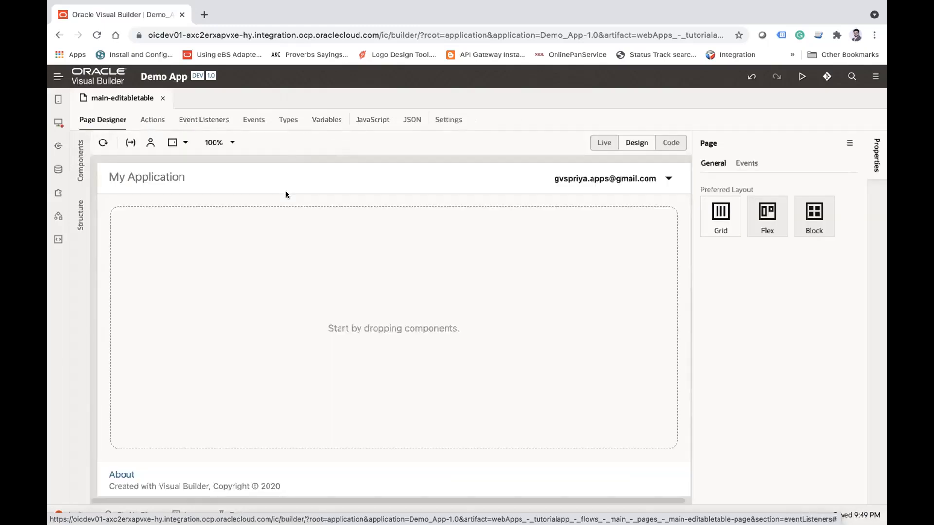
Step: Start a type from an endpoint on main-editabletable, using GET /Employee/{Employee_Id} of the Employee business object
click(289, 122)
click(501, 426)
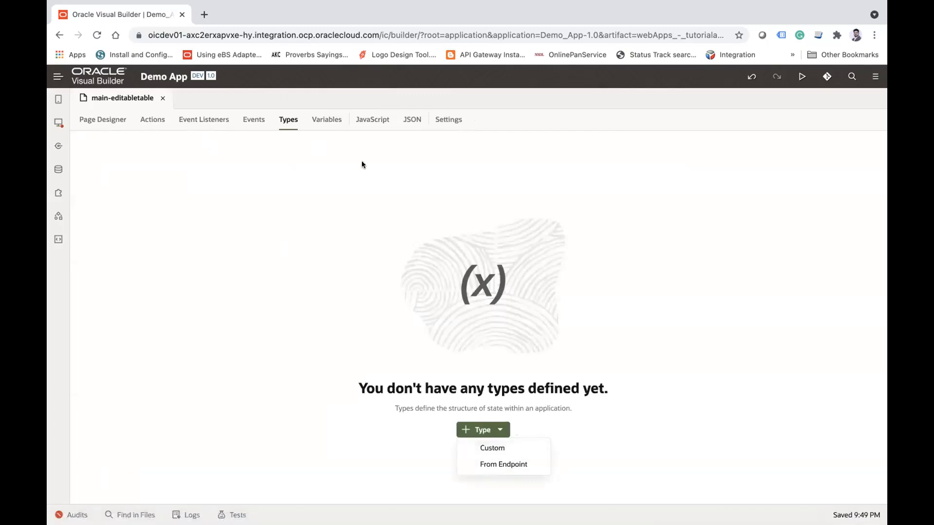
click(515, 465)
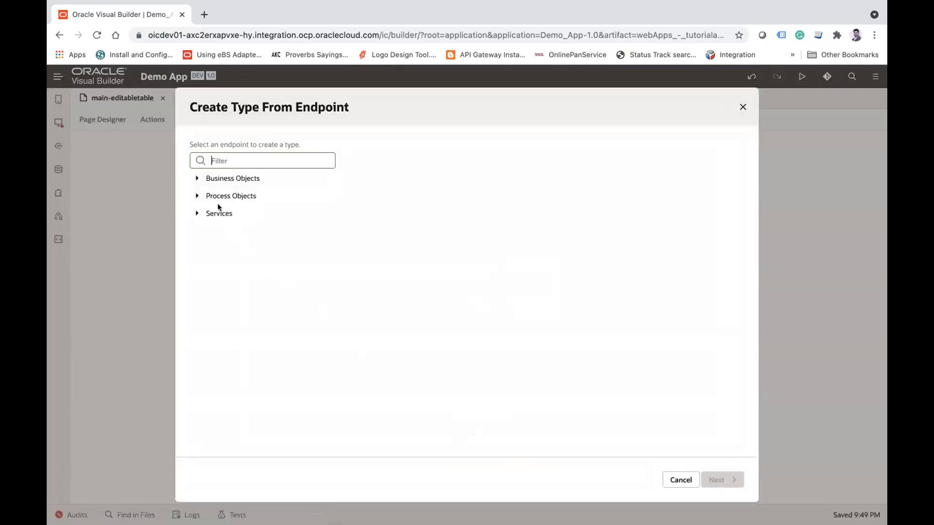
click(195, 178)
click(208, 230)
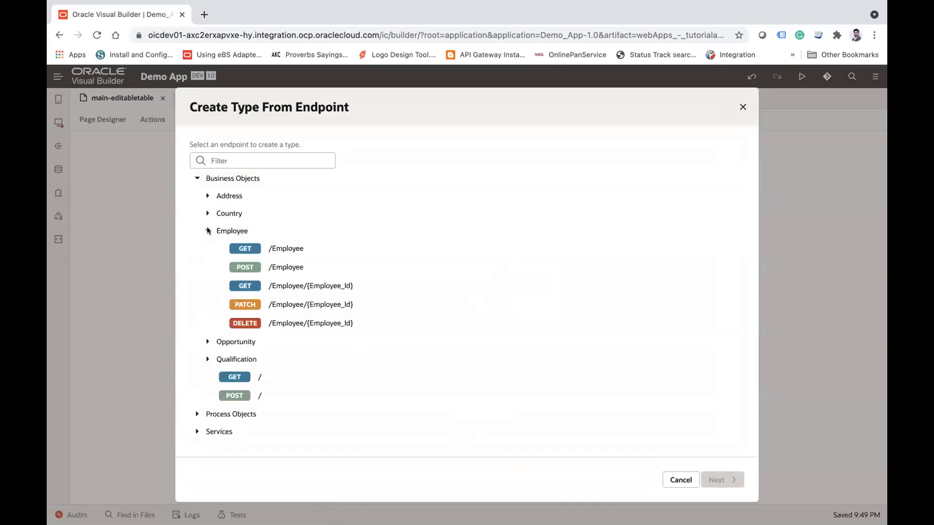
click(300, 285)
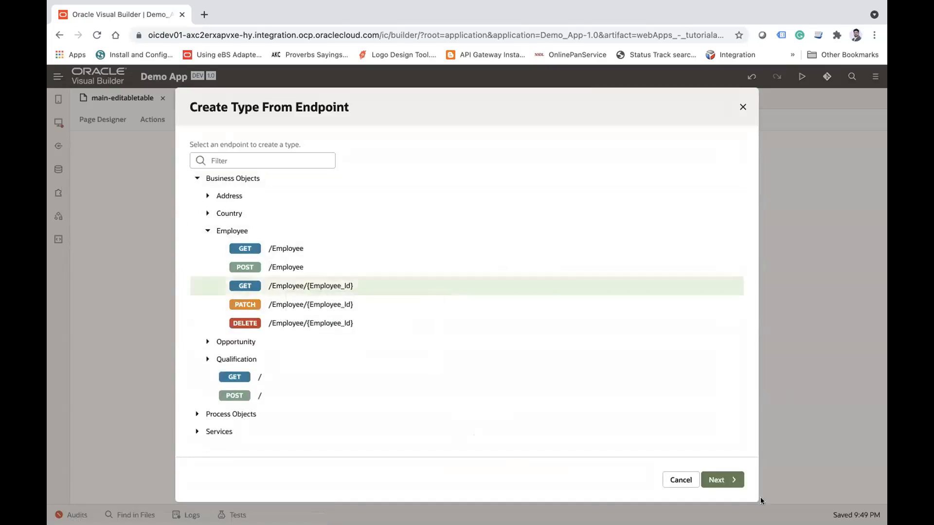
click(735, 481)
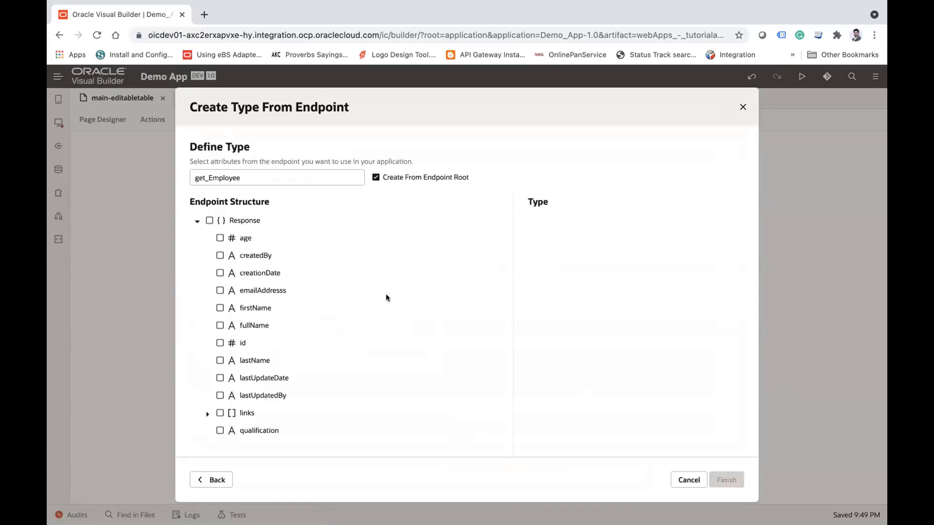
Step: Include age, emailAddresss, firstName, fullName, id, lastName and qualification in the get_Employee type and finish creating it
click(219, 238)
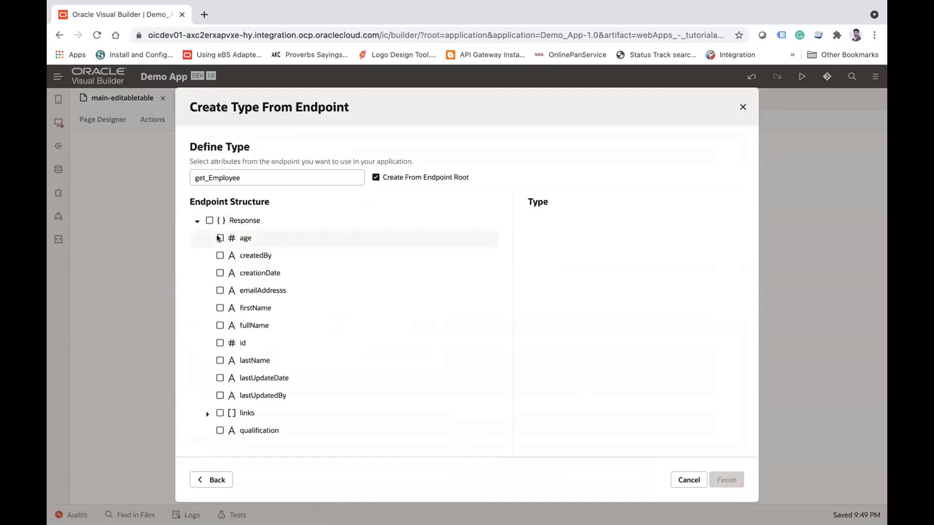
click(219, 290)
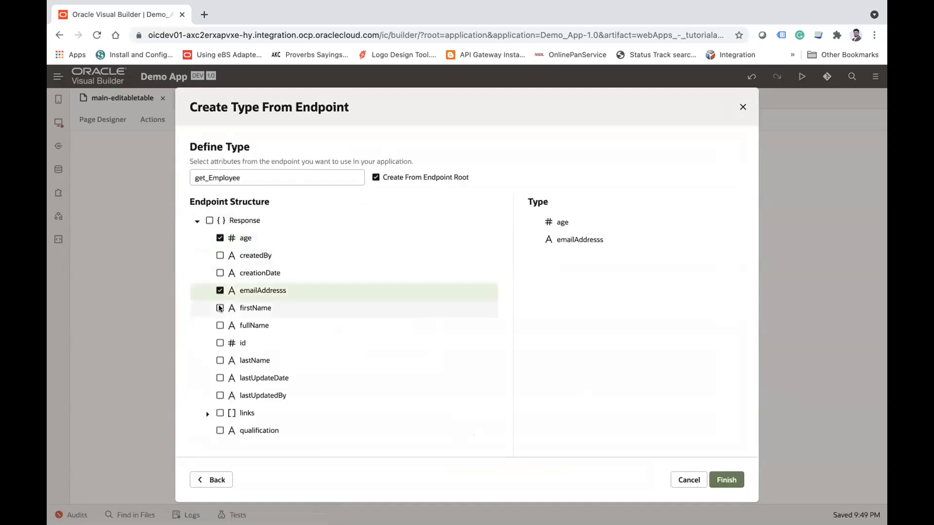
click(219, 308)
click(220, 325)
click(219, 343)
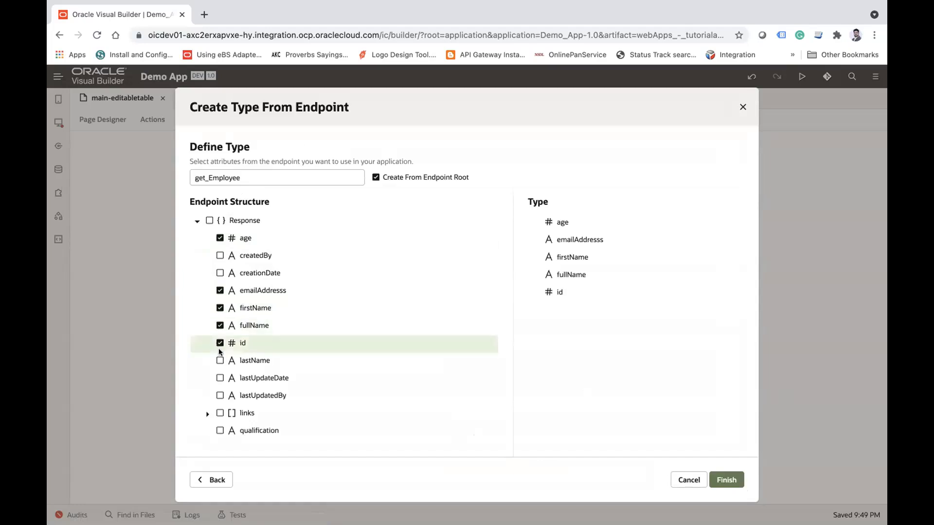
click(219, 360)
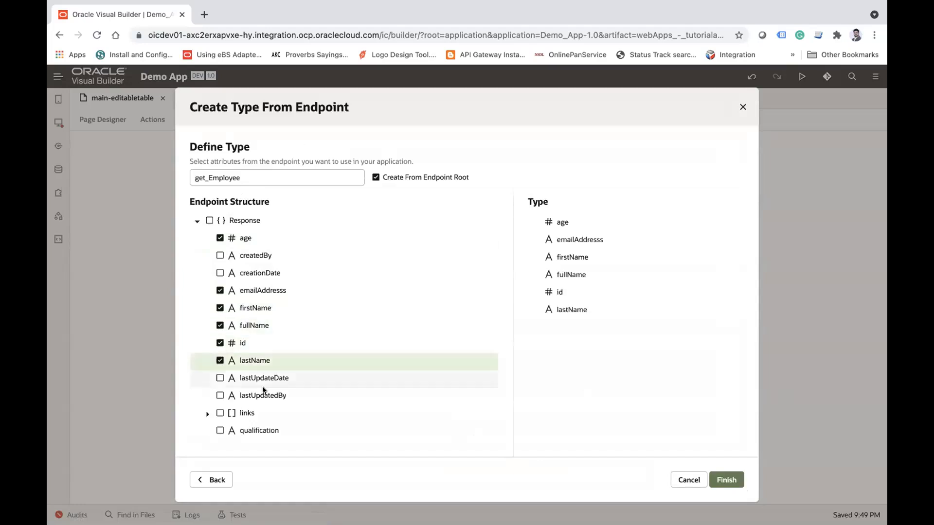
click(220, 429)
double_click(245, 176)
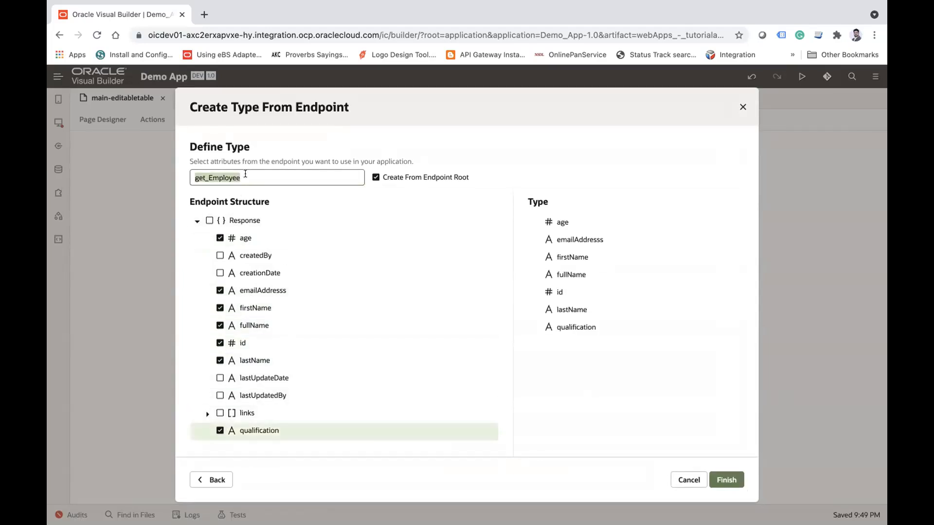
click(725, 483)
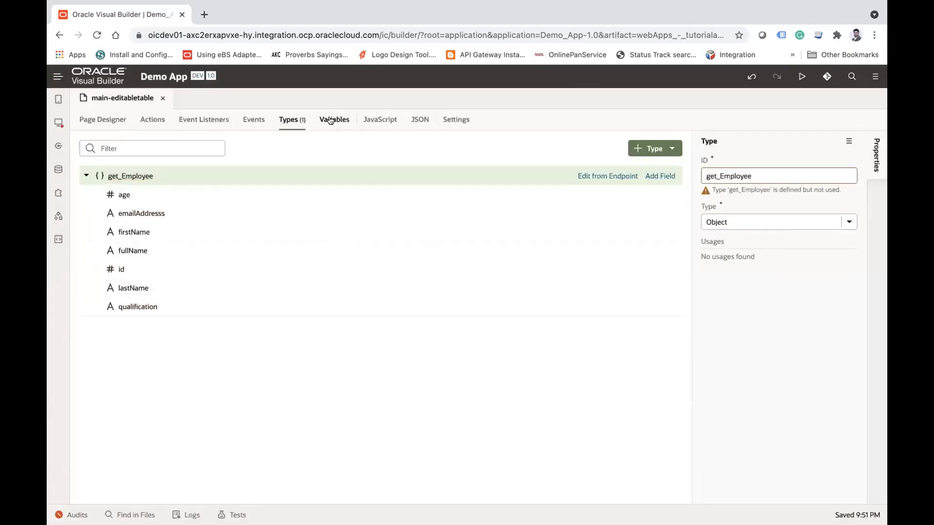
Step: Create a page variable with the ID EmployeeADP and the type Array Data Provider
click(330, 120)
click(482, 430)
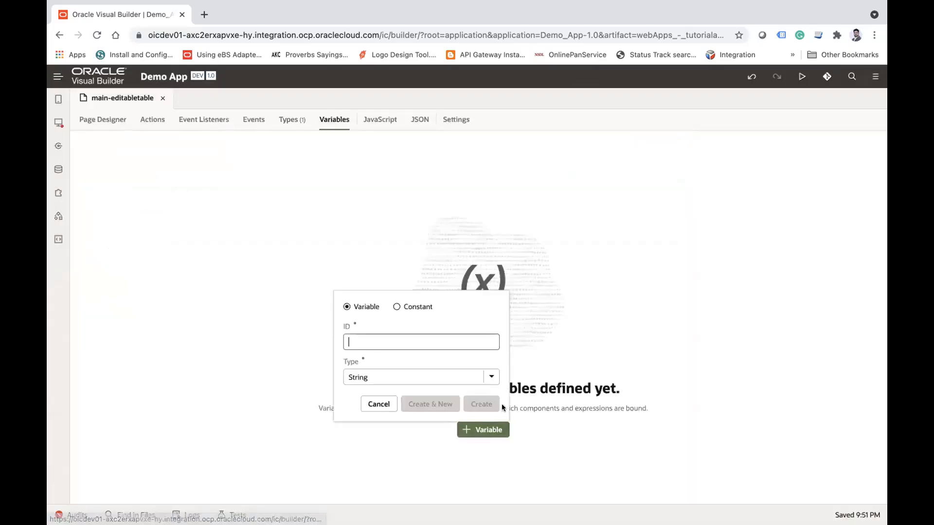
text(EmployeeADP)
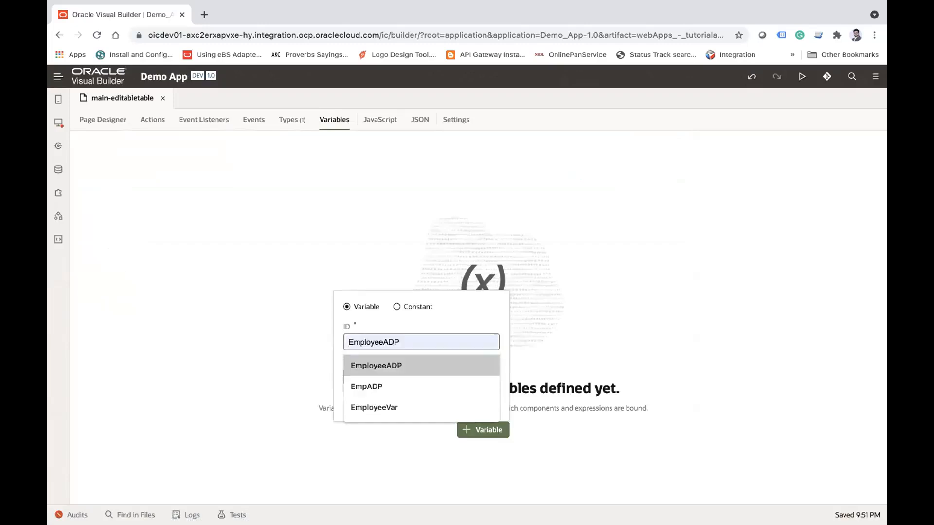
click(443, 374)
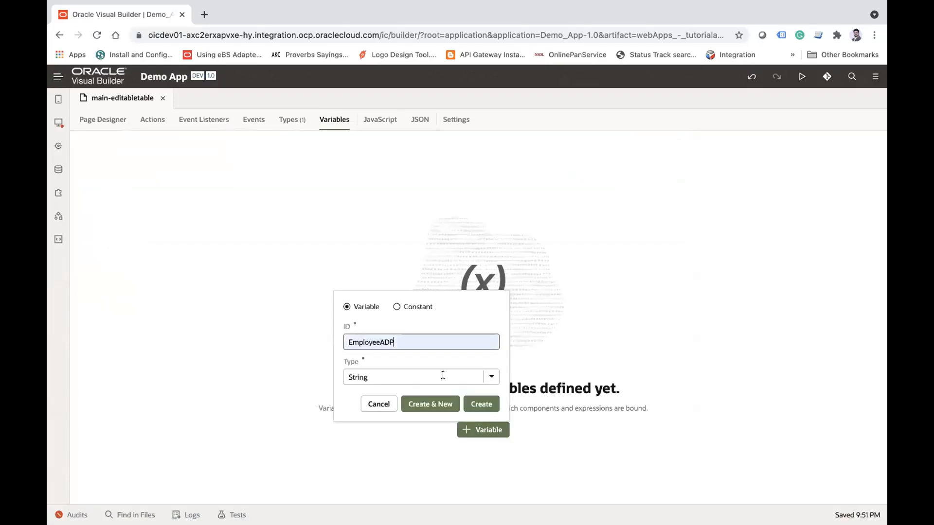
click(491, 377)
scroll(412, 324, down, 1)
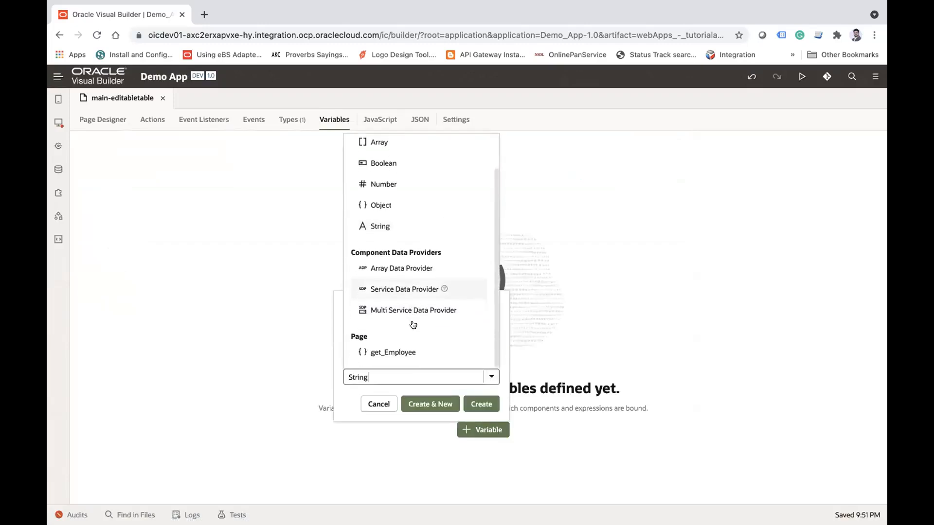
click(403, 270)
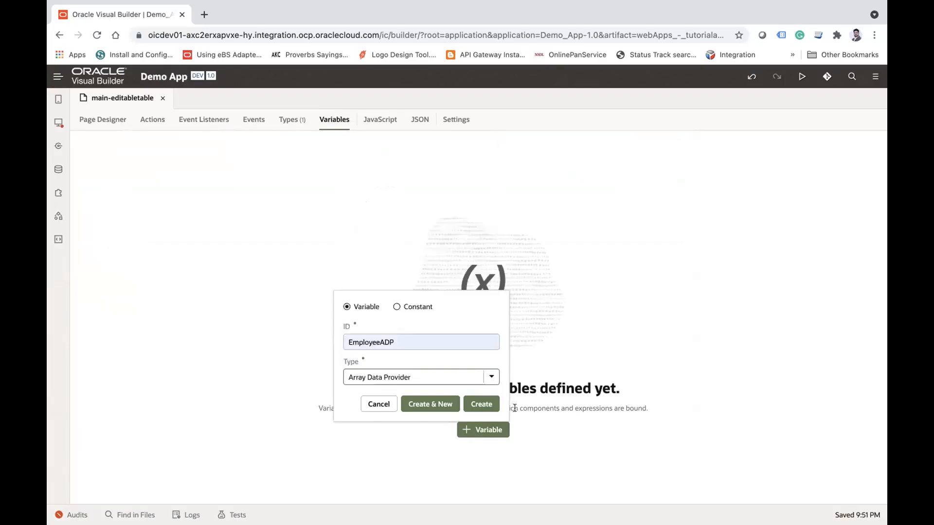
click(490, 404)
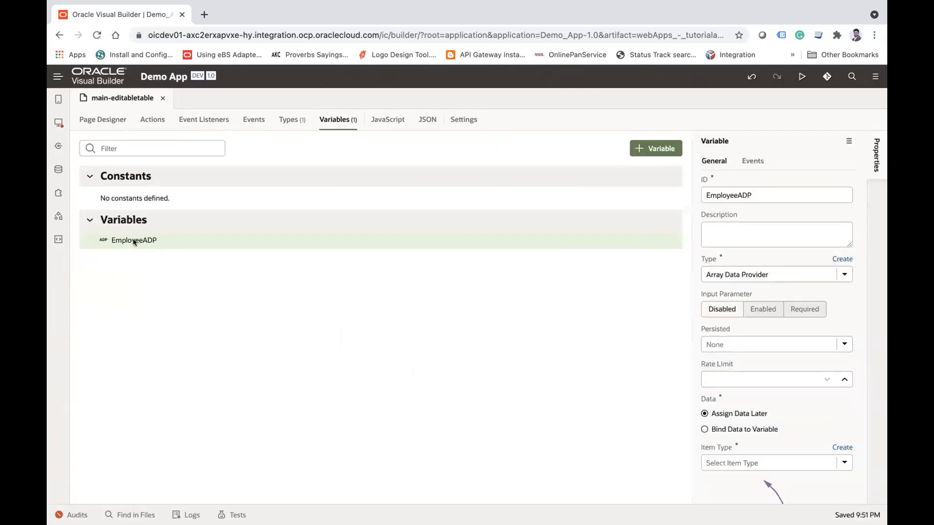
Step: Set the item type of the EmployeeADP variable to get_Employee
scroll(743, 375, down, 3)
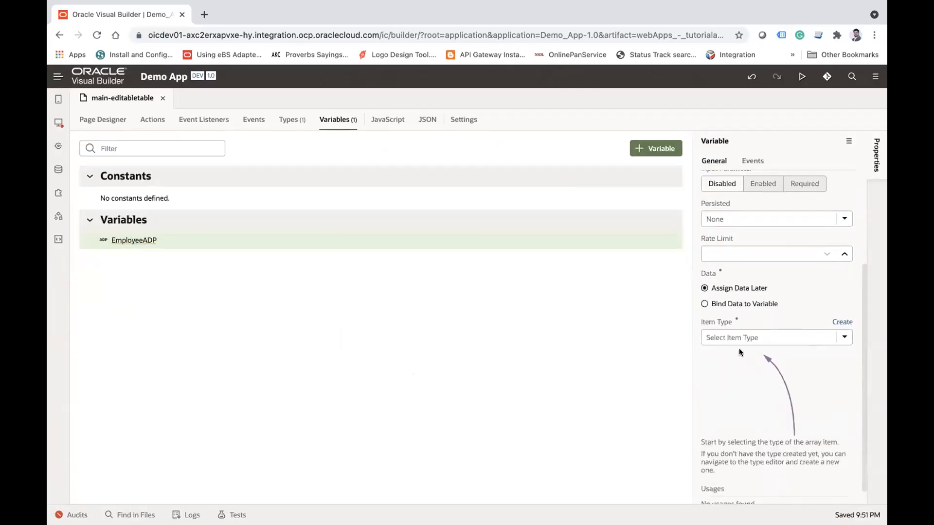
click(735, 337)
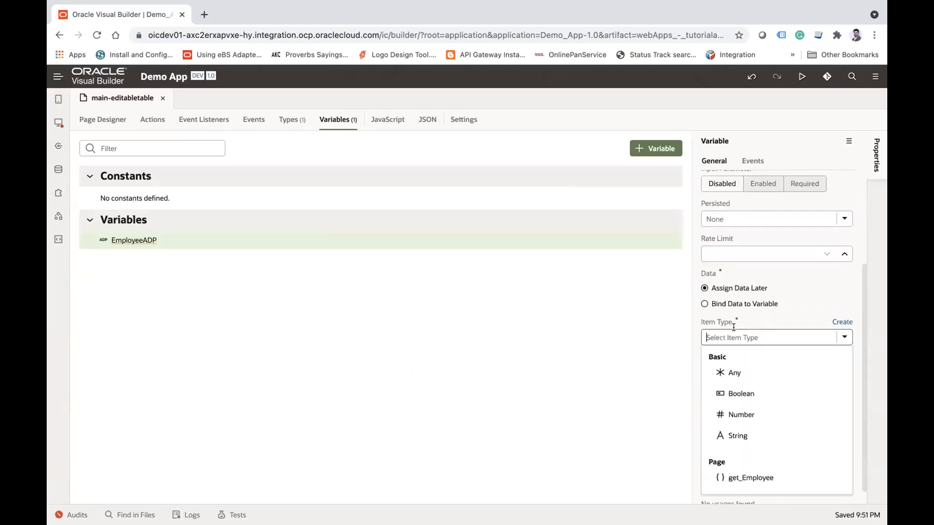
right_click(756, 475)
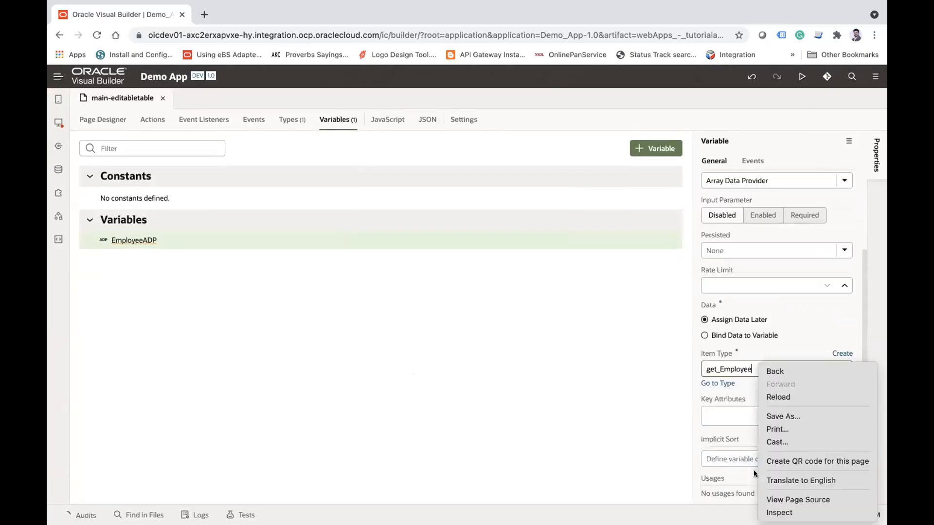
Step: Set id as the key attribute of the EmployeeADP variable
click(535, 382)
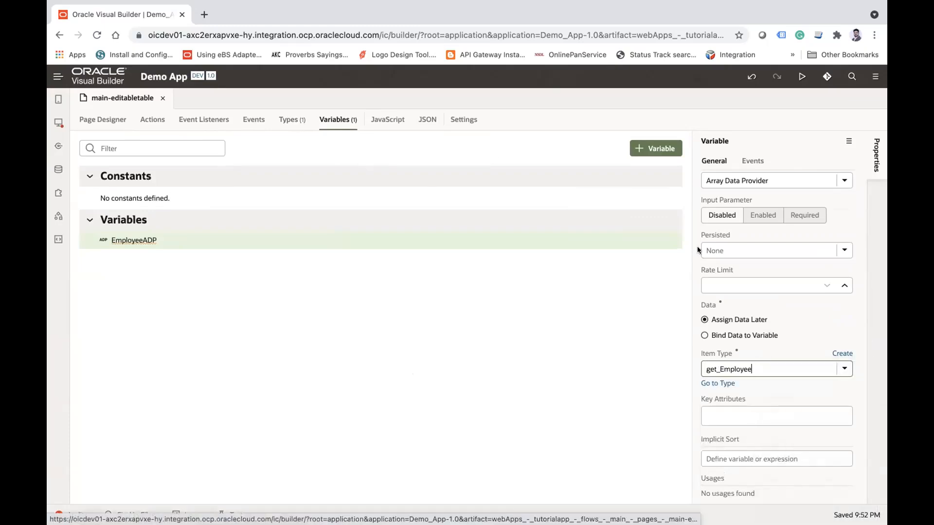
click(738, 419)
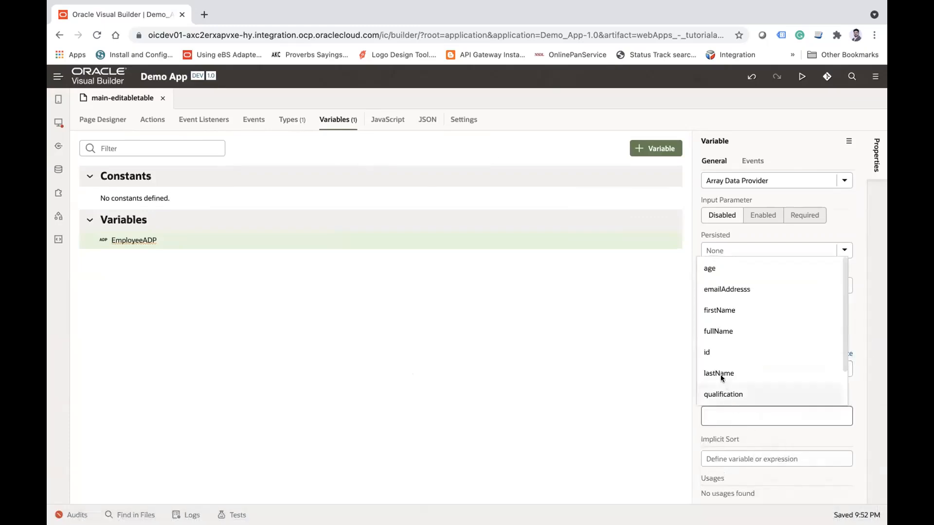
click(711, 352)
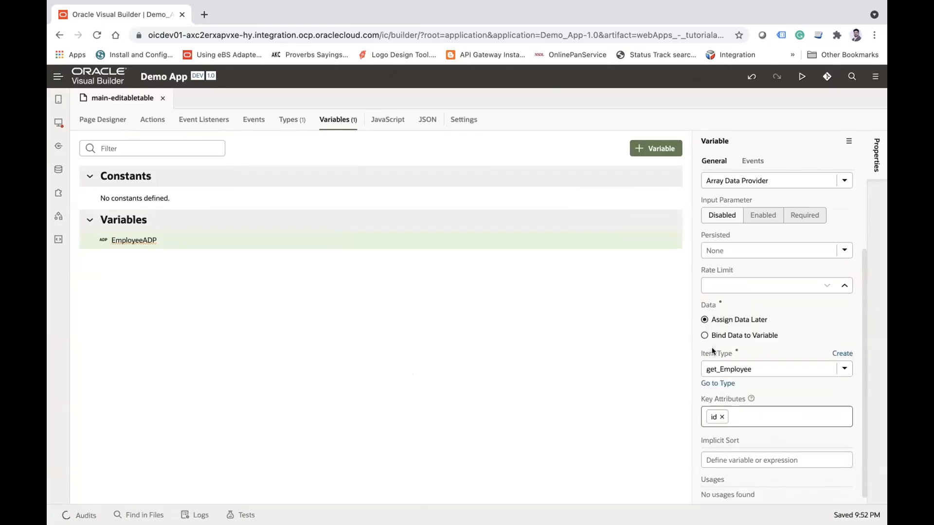
click(143, 238)
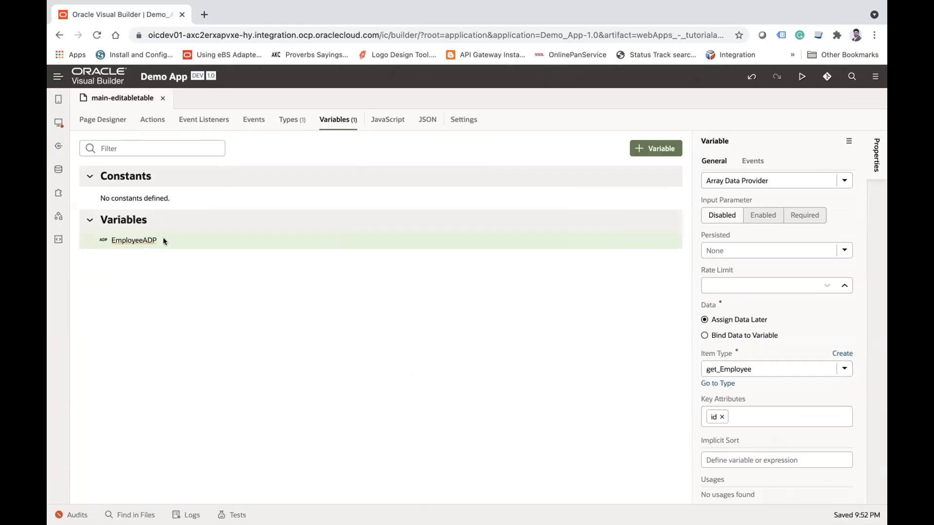
mouse_move(153, 240)
Step: Start a new event listener on main-editabletable for the vbEnter lifecycle event and proceed to the action chain selection
click(206, 120)
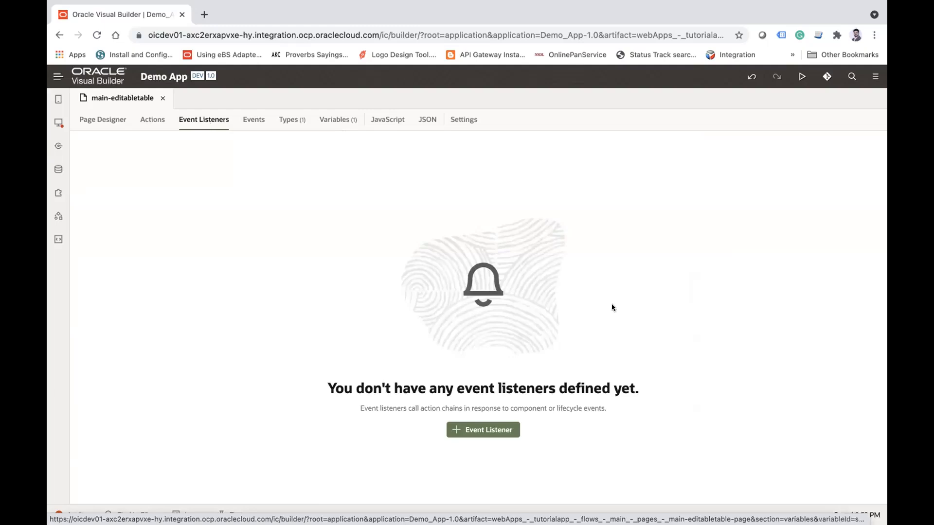
click(503, 431)
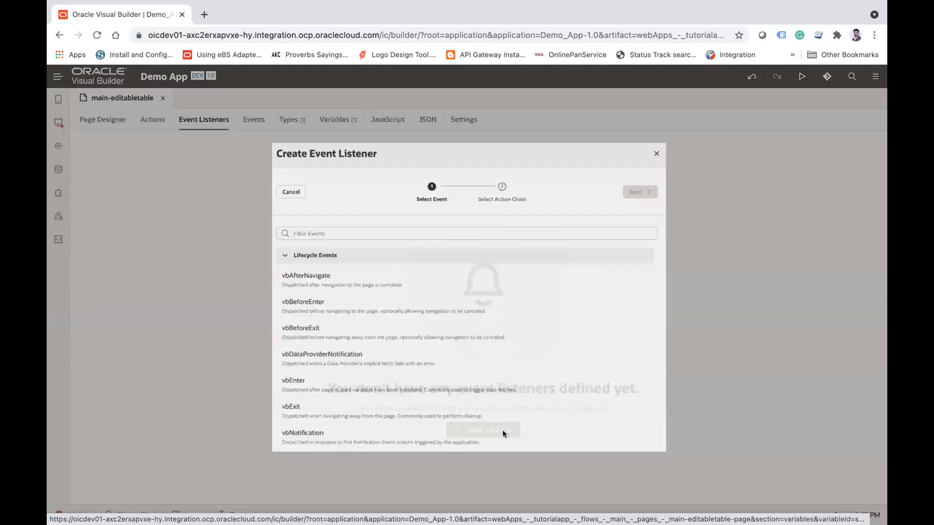
scroll(338, 333, down, 1)
scroll(337, 331, up, 1)
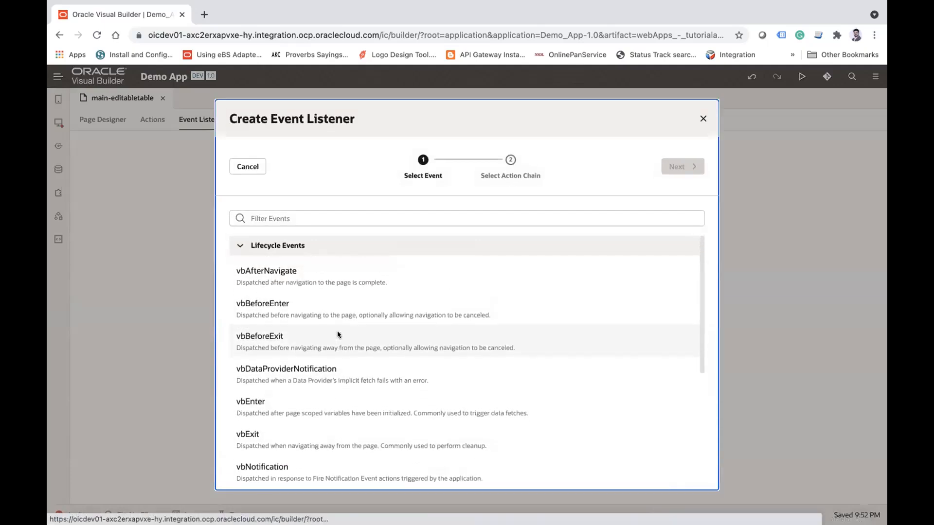
scroll(310, 334, down, 3)
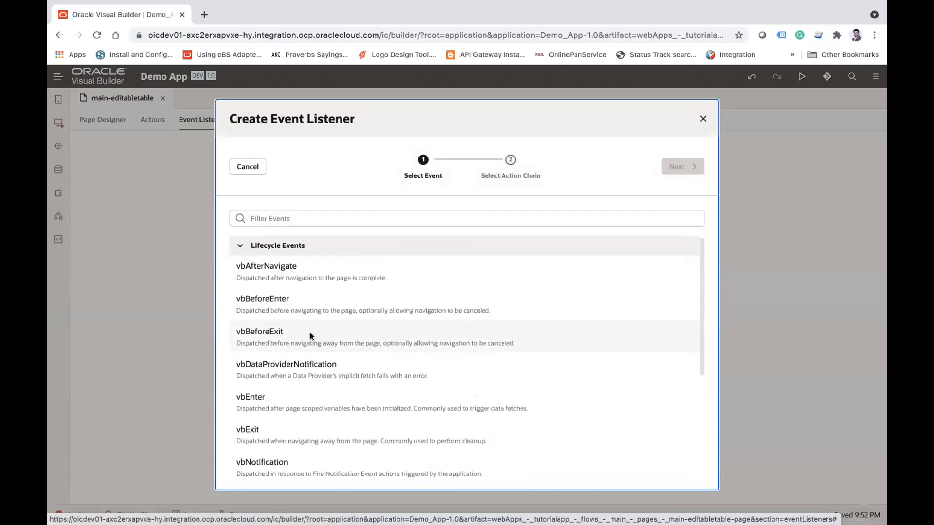
scroll(310, 332, up, 2)
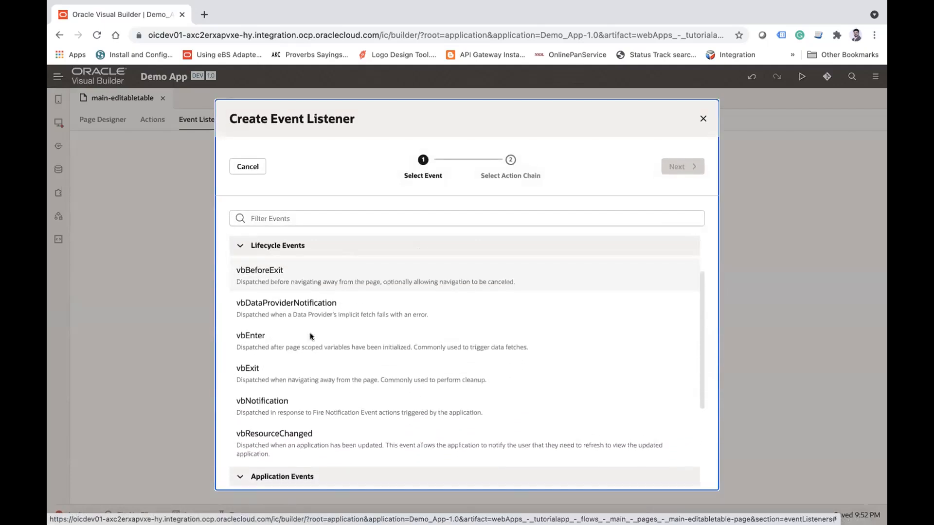
click(275, 350)
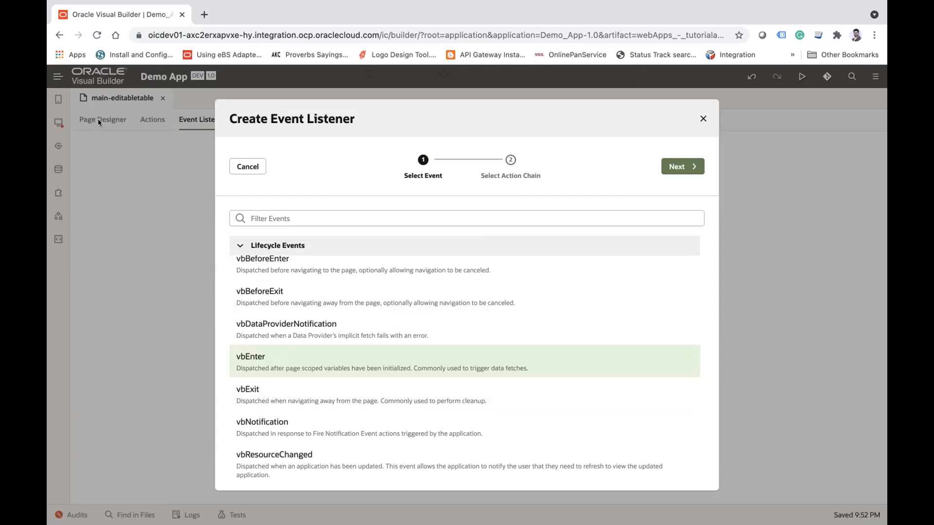
click(685, 166)
click(251, 166)
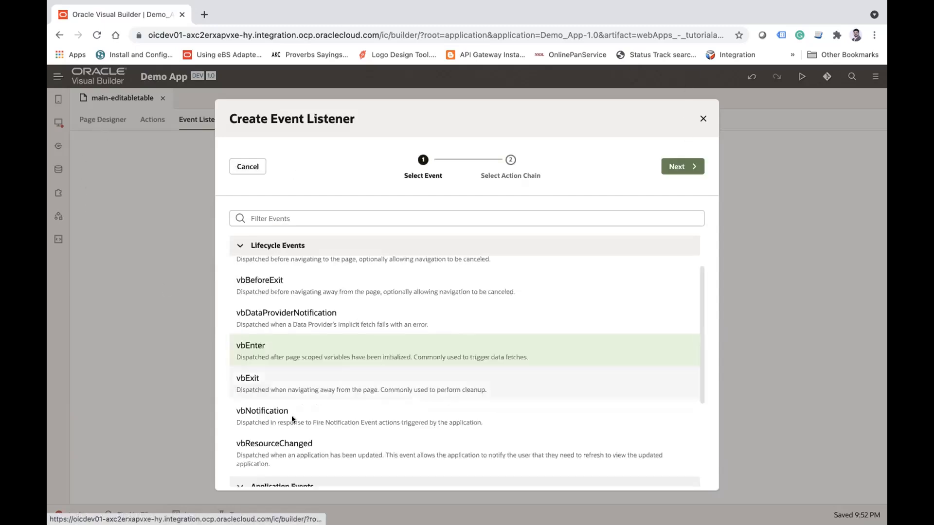
click(681, 166)
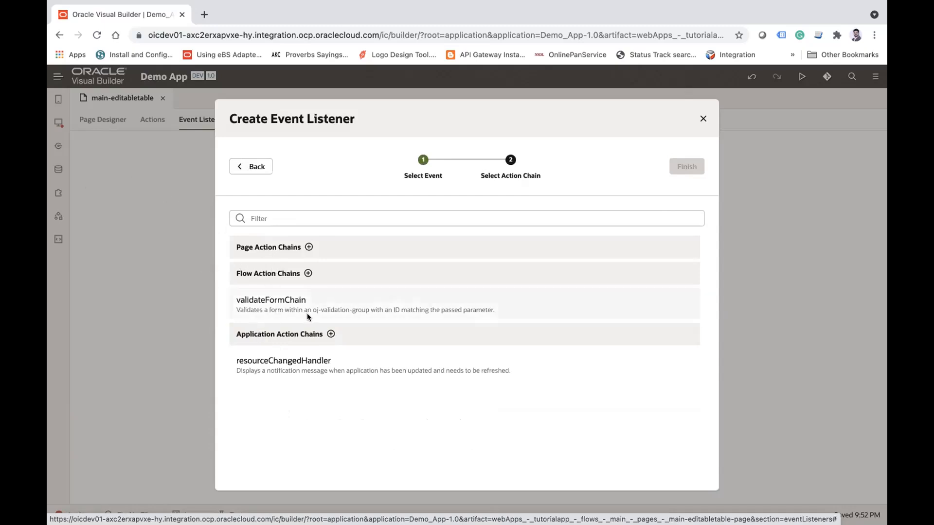
Step: Create a page action chain named loadEmployeeData for the vbEnter event and finish the event listener
click(308, 247)
text(l)
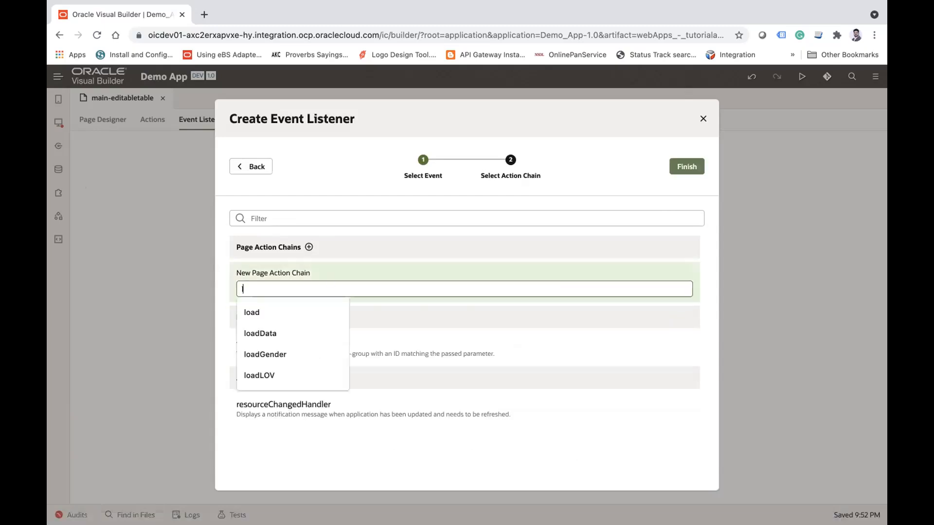
text(oadEmp)
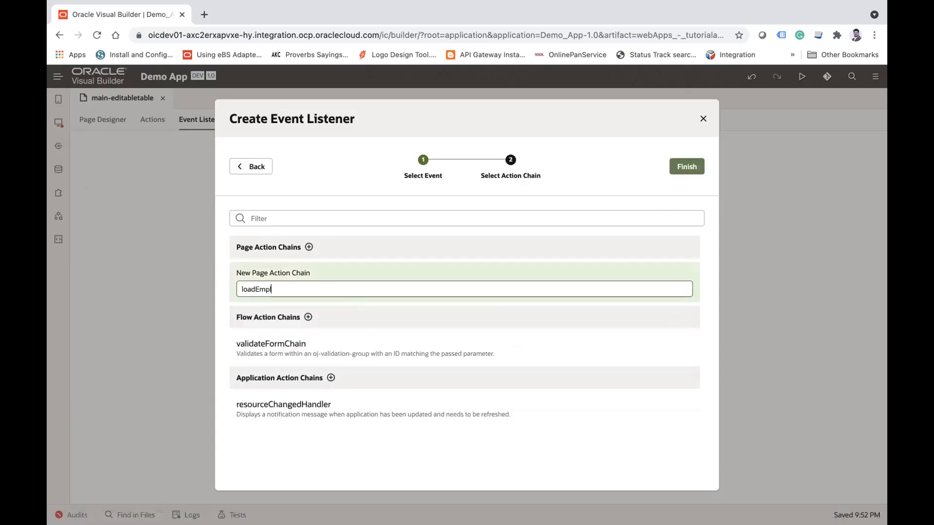
text(loyeeData)
click(691, 166)
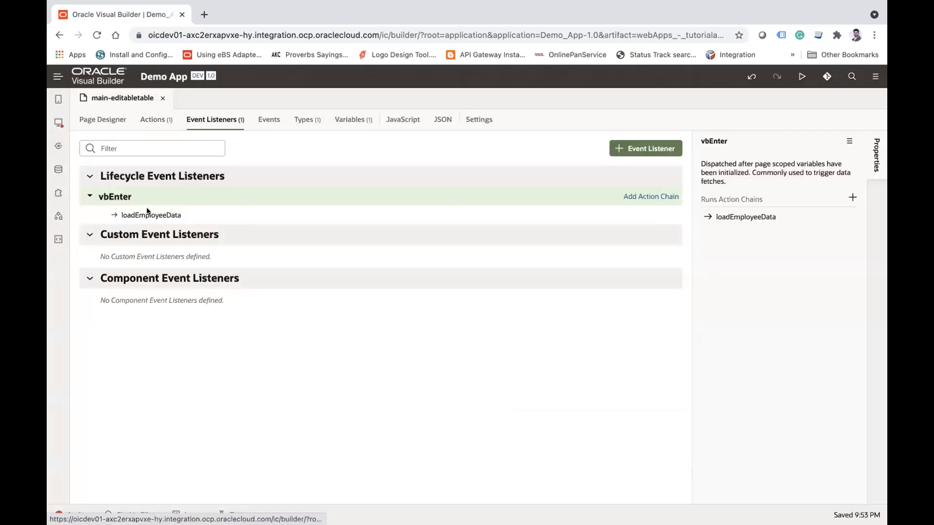
mouse_move(136, 218)
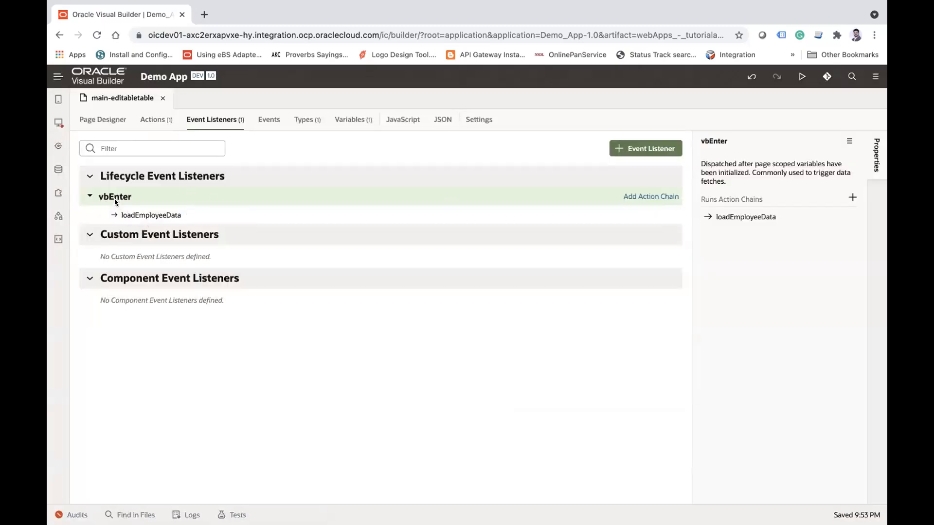
Step: Add a Call REST action to the loadEmployeeData chain, using the GET /Employee endpoint of the Employee business object
click(213, 215)
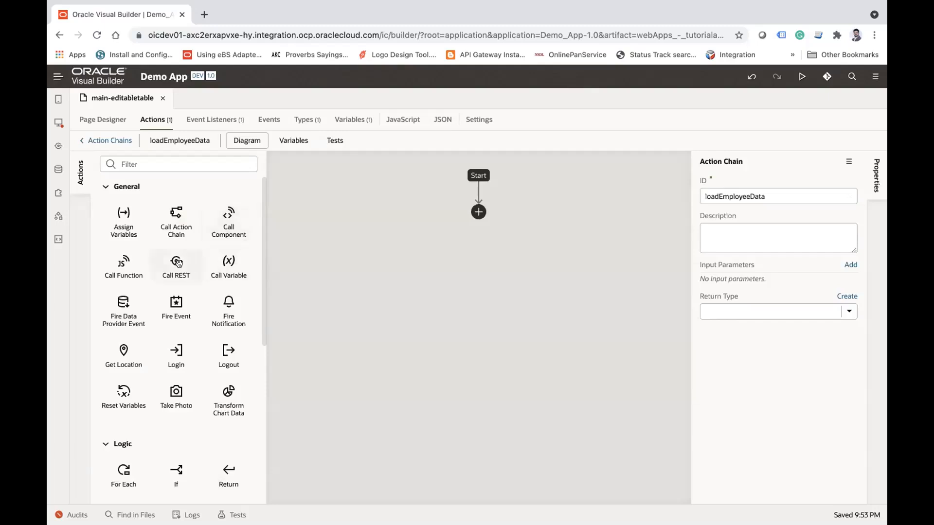
drag(178, 263, 479, 212)
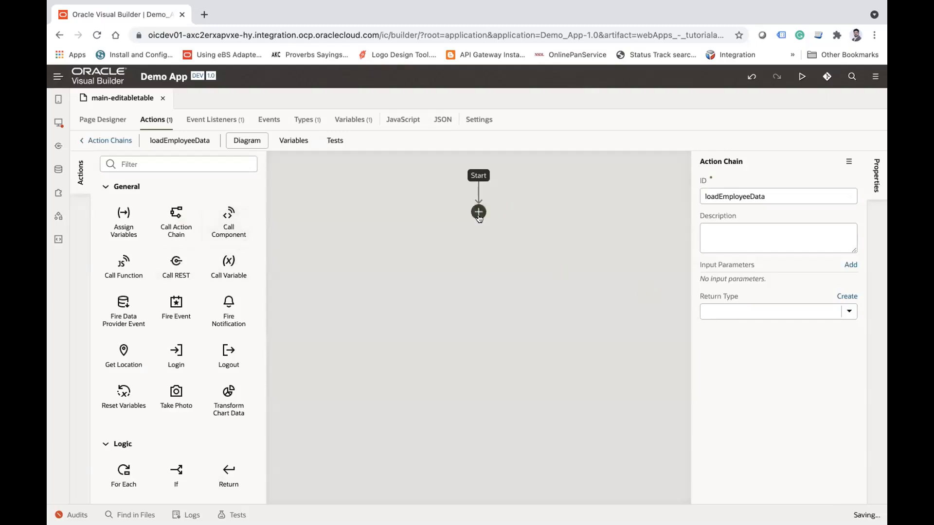
click(847, 302)
click(255, 184)
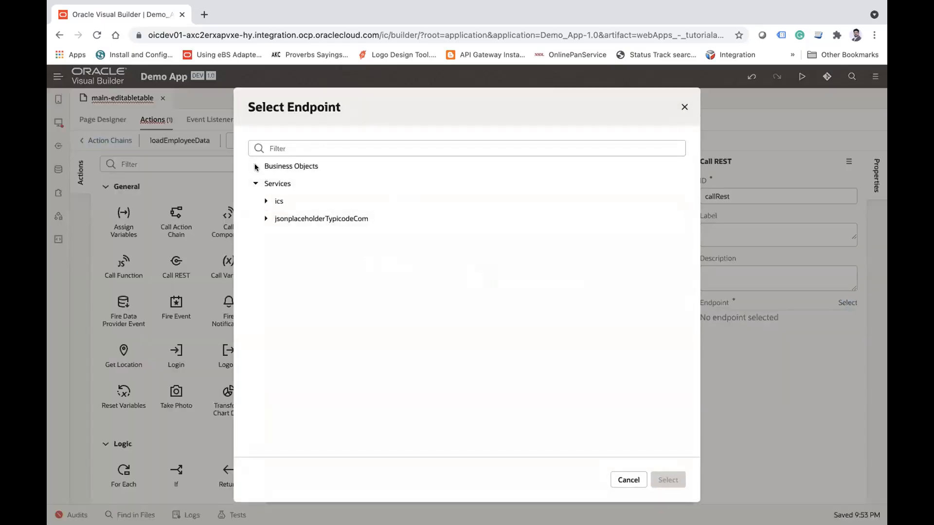
click(255, 166)
click(266, 218)
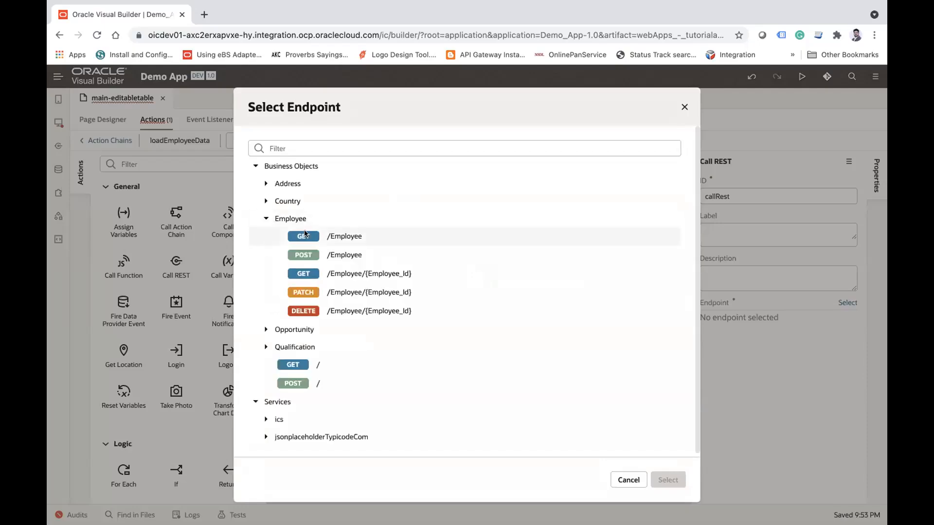
click(329, 238)
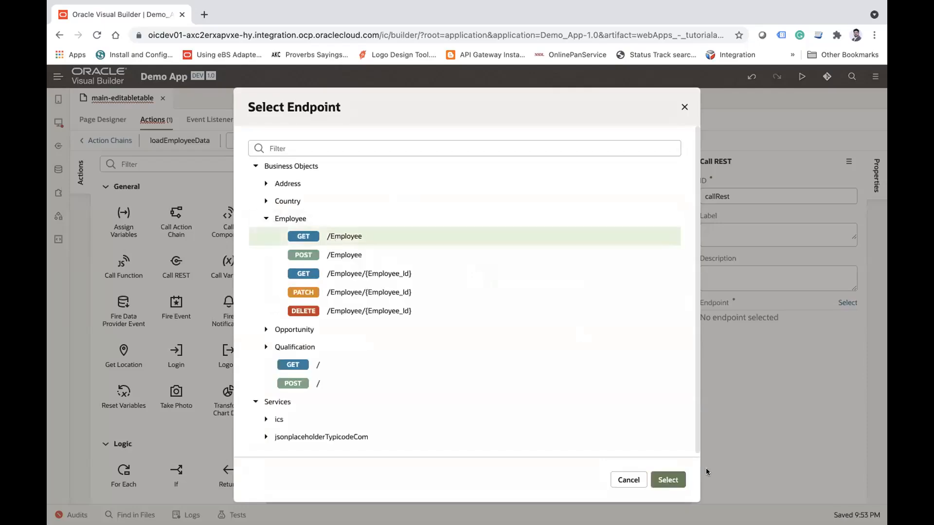
click(668, 480)
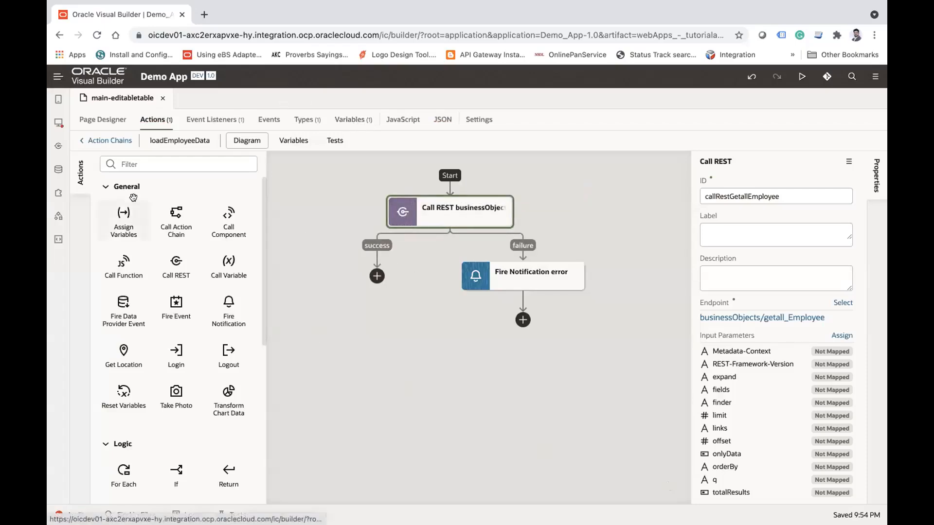
Step: Add an Assign Variables action on the success branch, mapping the callRestGetallEmployee body items to the data of EmployeeADP
drag(112, 223, 370, 283)
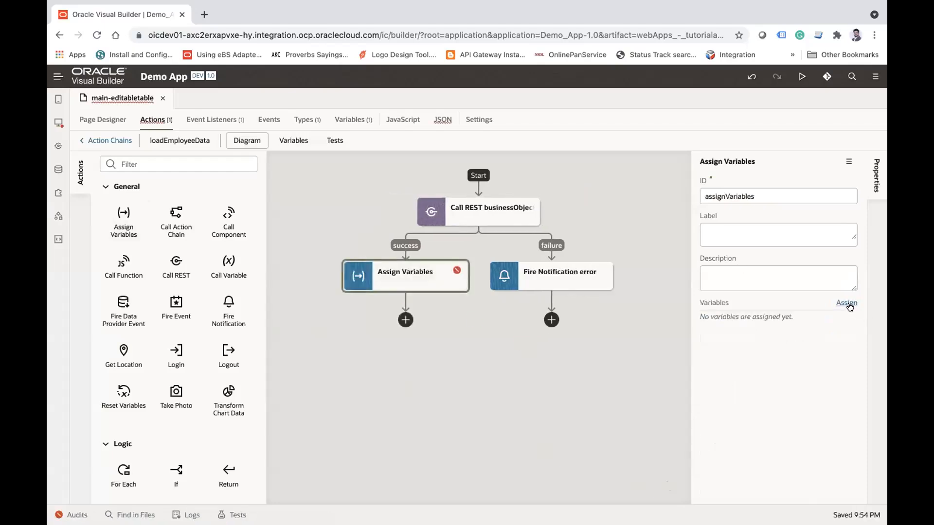
click(846, 304)
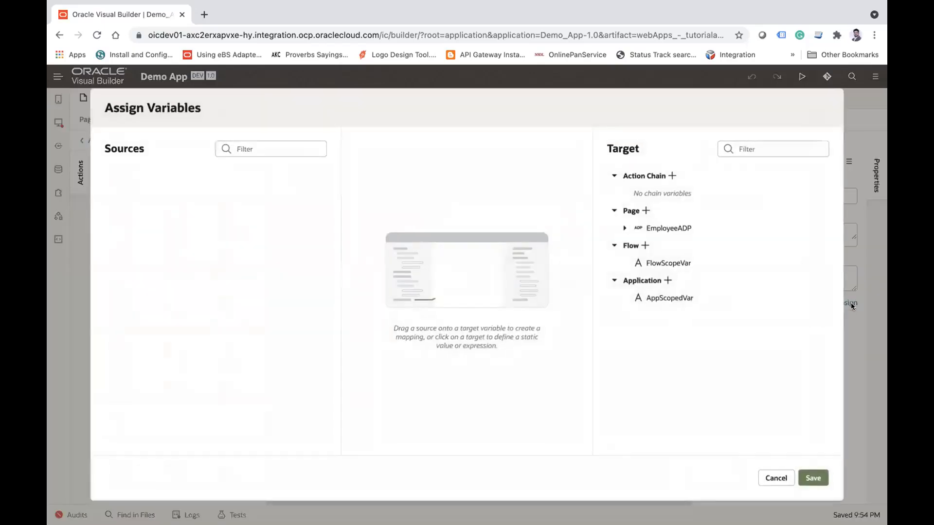
click(622, 229)
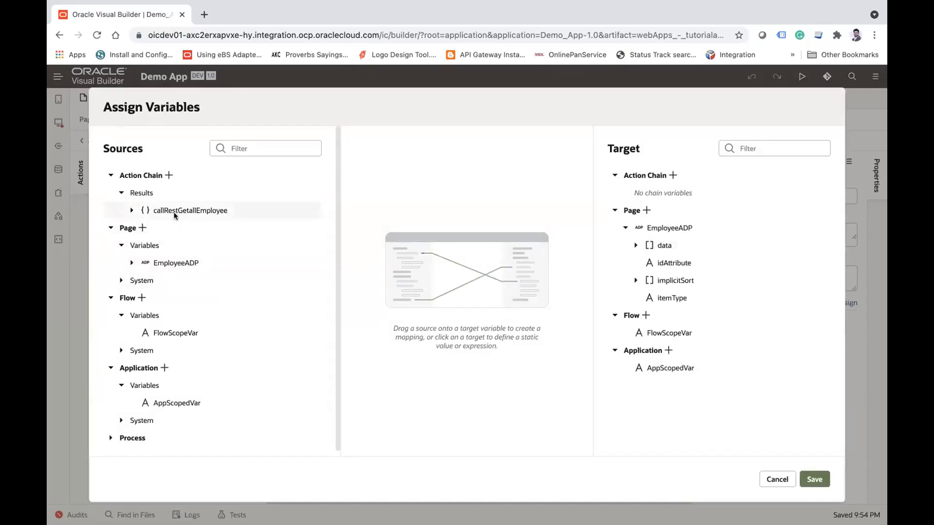
click(131, 209)
click(141, 227)
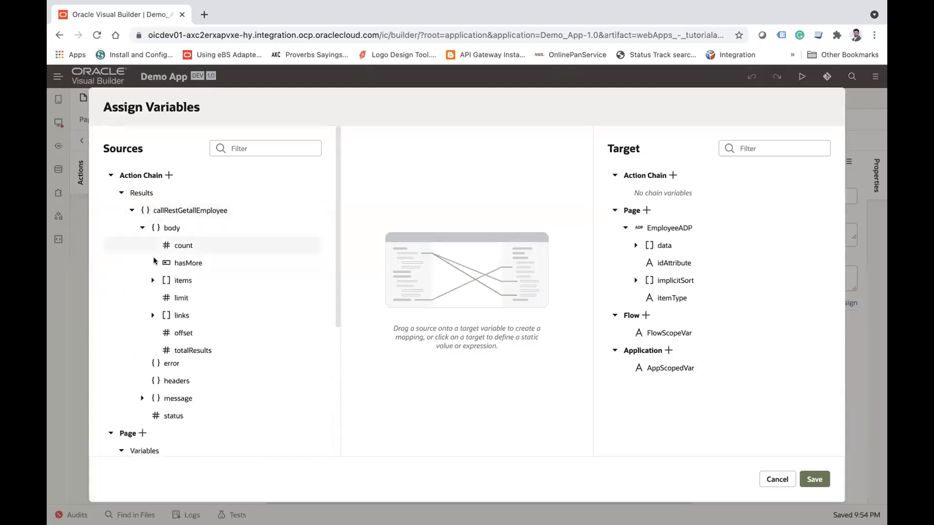
drag(180, 285, 653, 249)
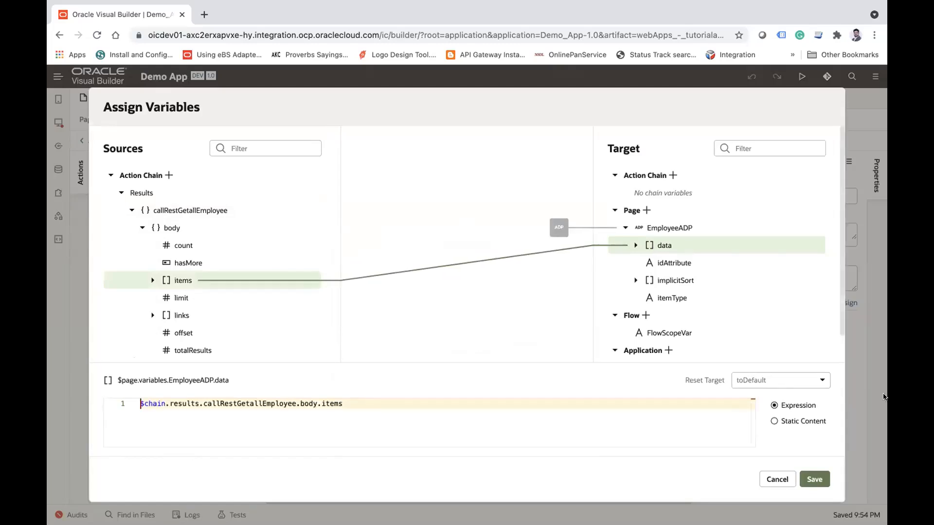
click(814, 479)
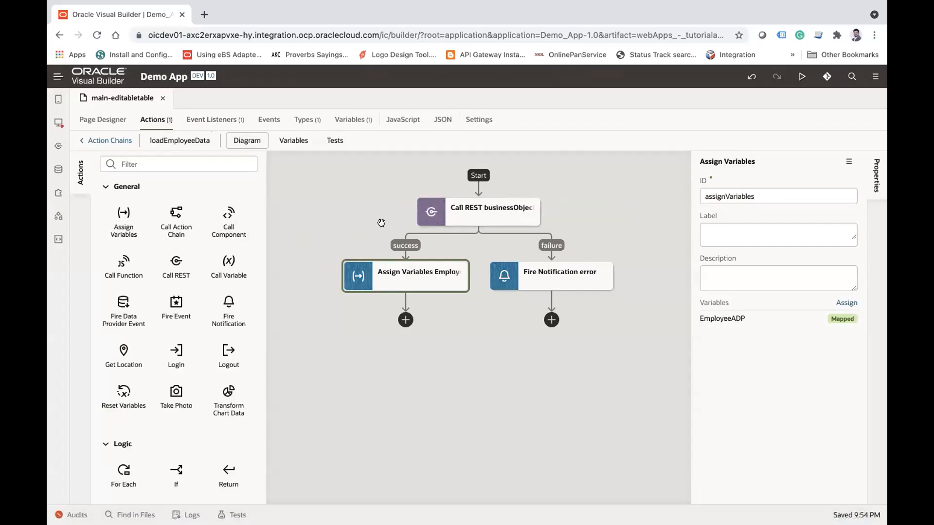
click(432, 215)
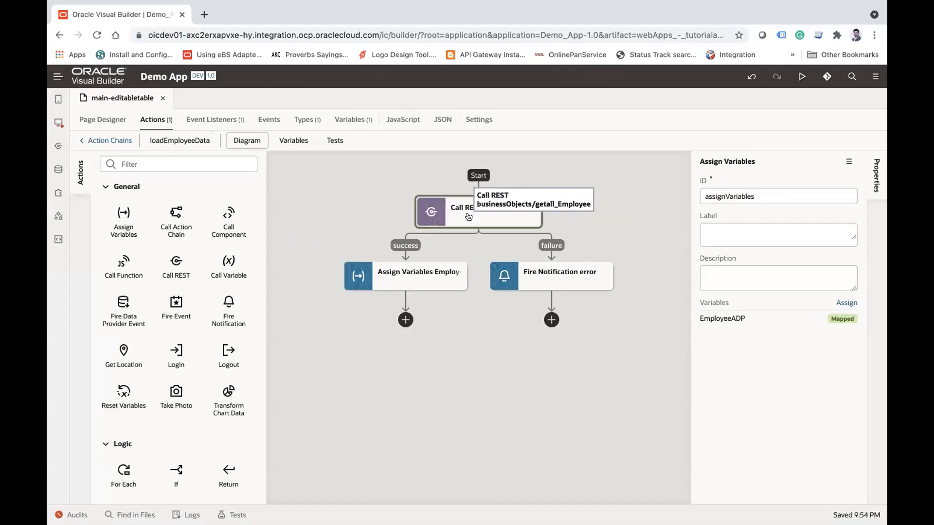
click(394, 281)
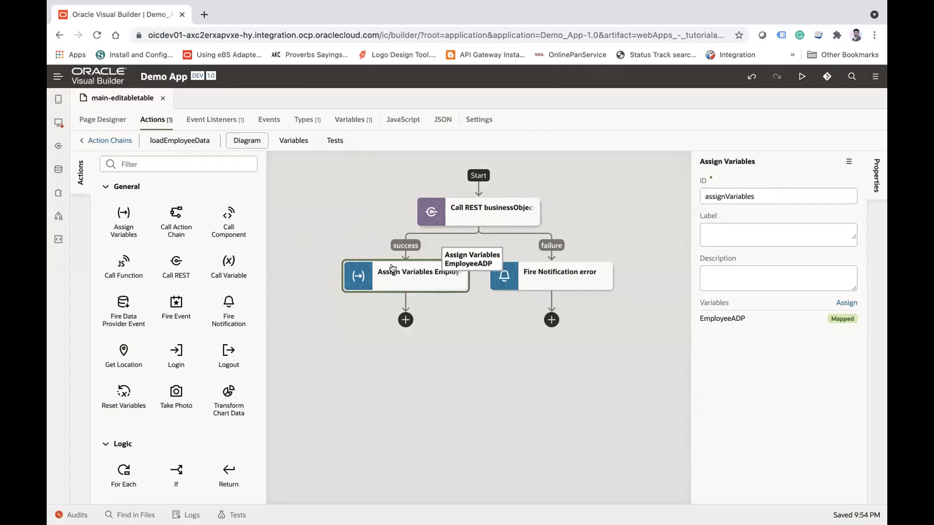
Step: Place a Table component in the empty content area of the main-editabletable page and open the table's data properties
click(102, 119)
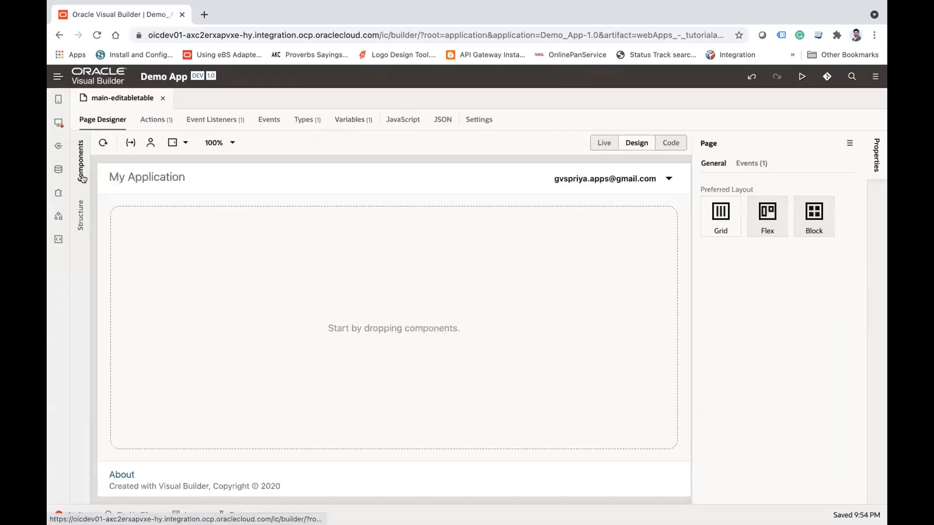
click(81, 160)
click(145, 143)
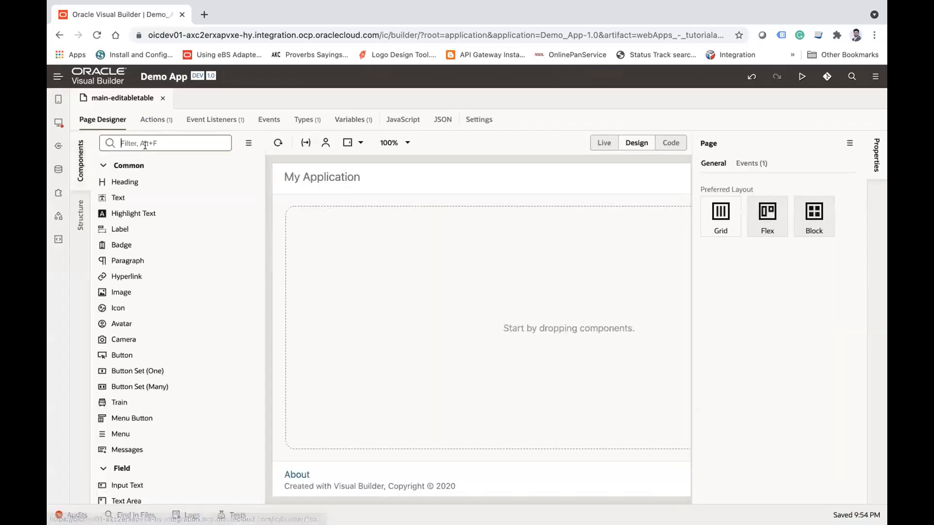
text(tab)
drag(140, 182, 314, 265)
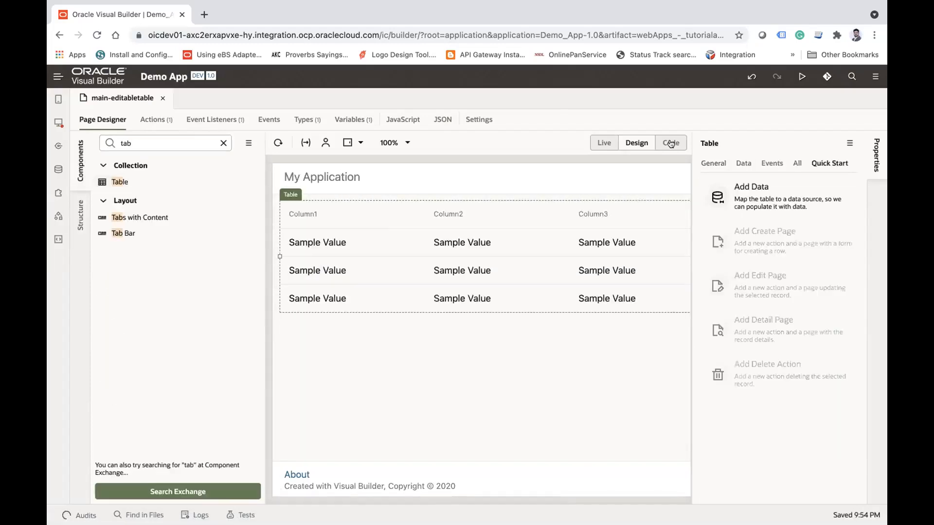
click(743, 164)
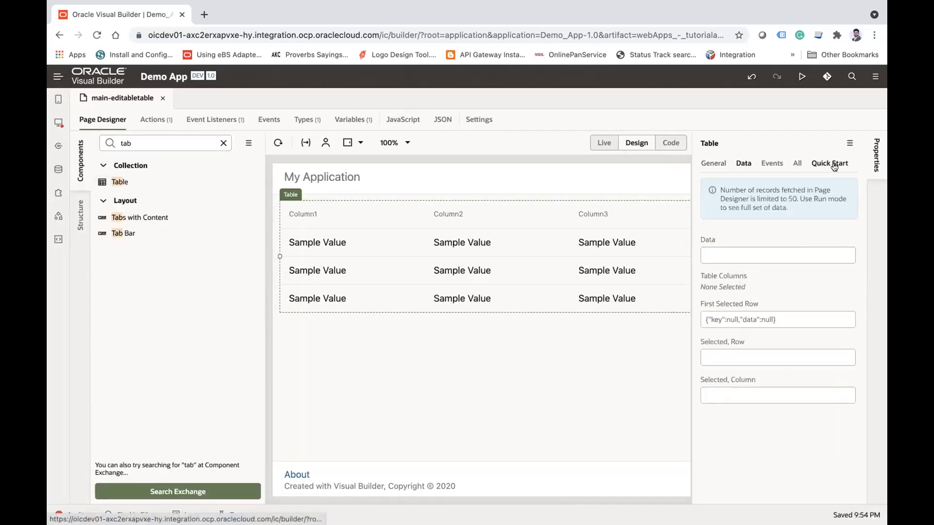
click(821, 163)
click(743, 163)
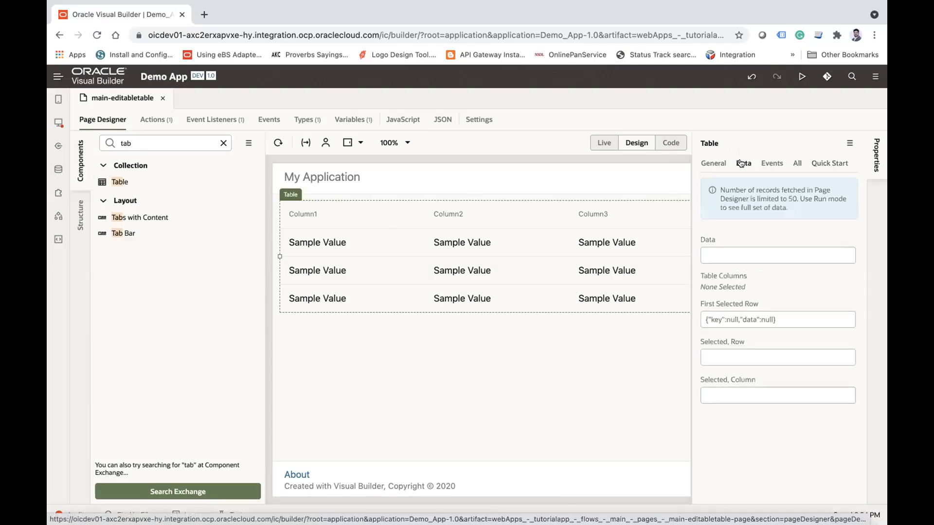
Step: Bind the table to EmployeeADP and add the id, age, emailAddresss, firstName, fullName, lastName and qualification columns, then reload the page preview
click(848, 241)
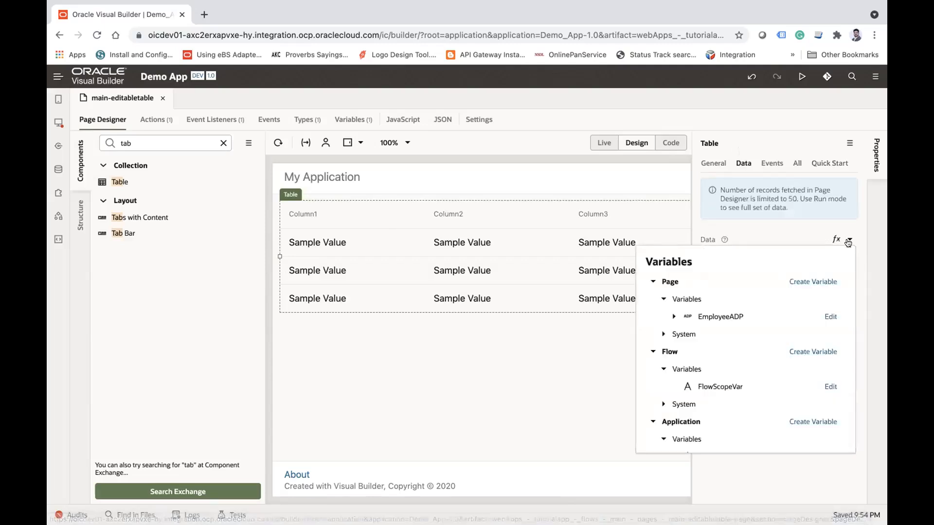
click(720, 316)
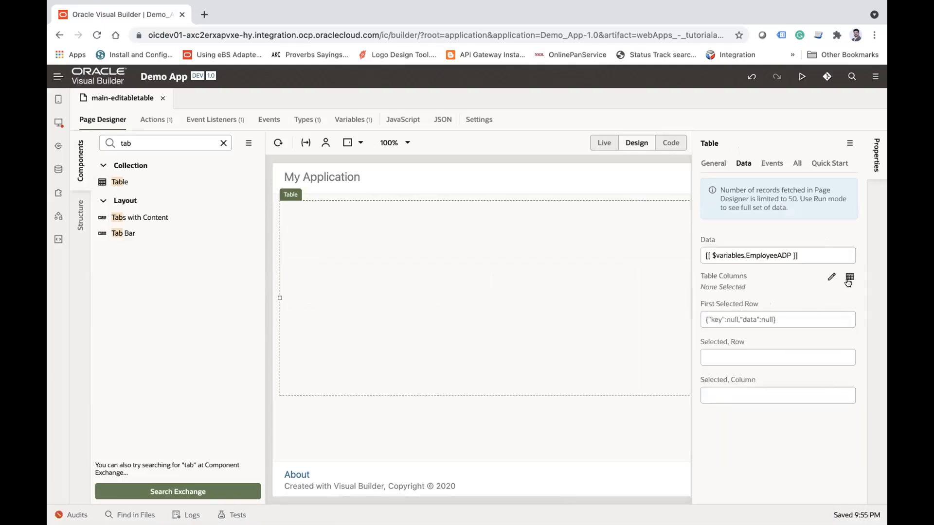
click(848, 278)
click(773, 373)
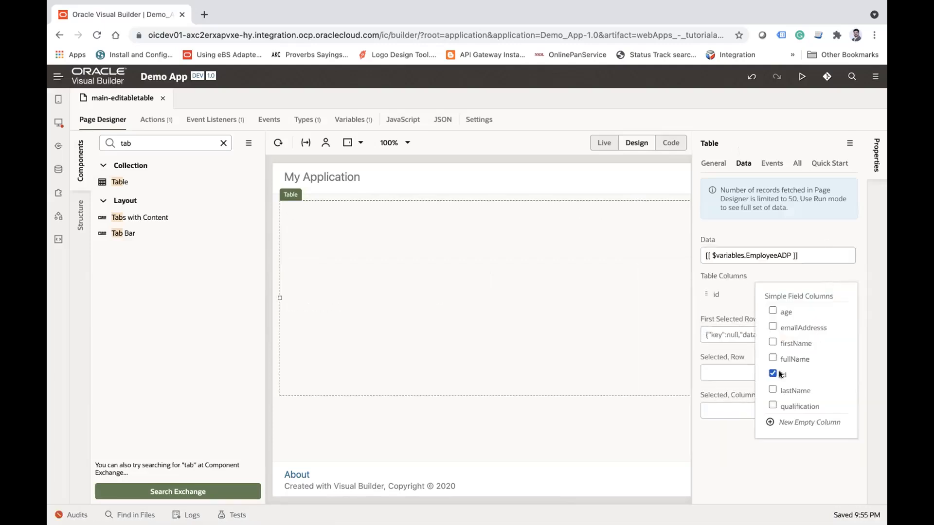
click(773, 311)
click(773, 326)
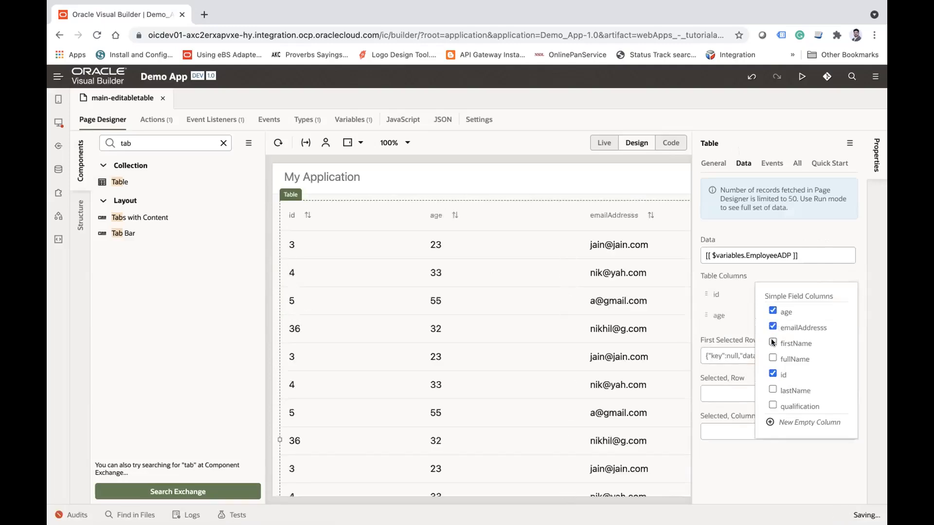
click(773, 343)
click(772, 359)
click(768, 390)
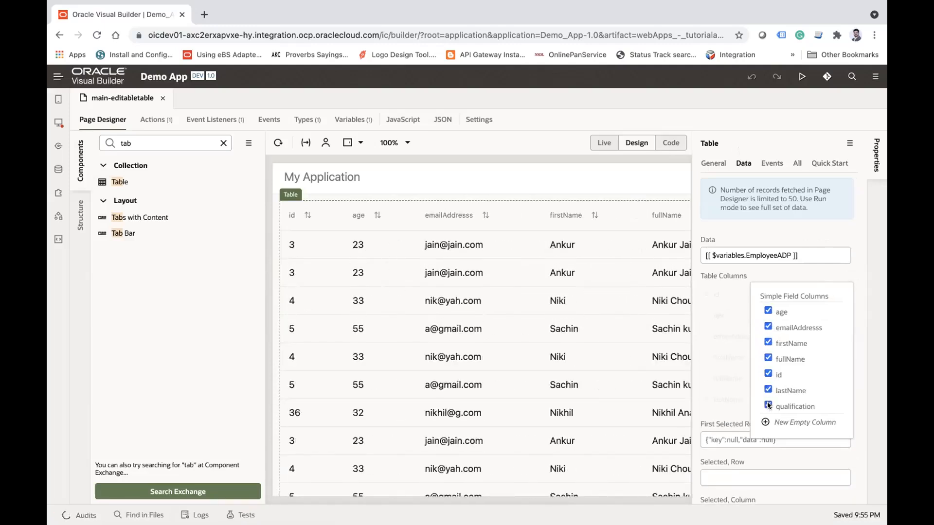
click(768, 405)
click(278, 143)
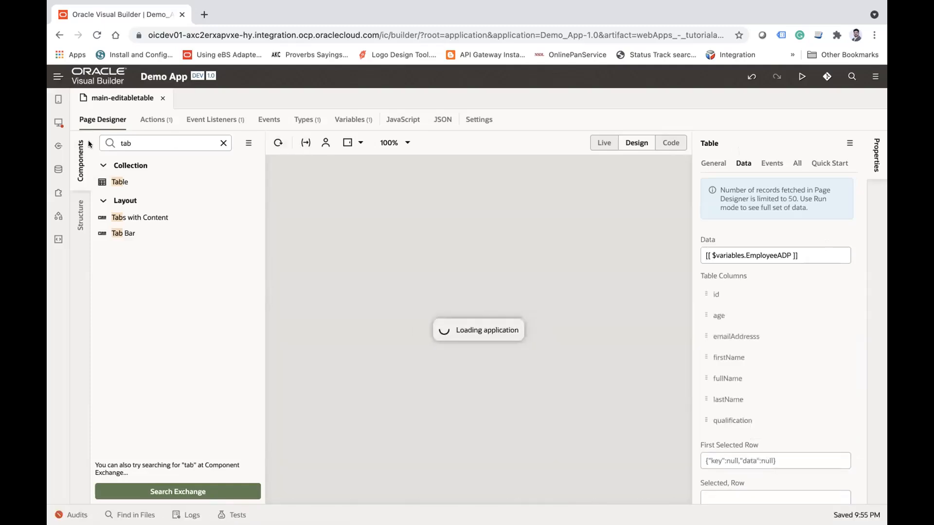
click(78, 149)
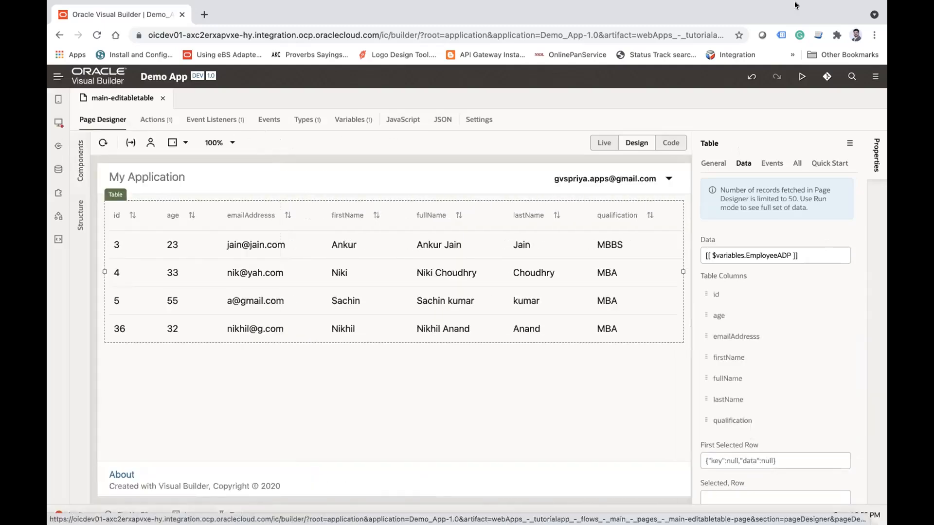
Step: Place an Input Text component in the table's firstName column and another in its lastName column, and refresh the preview
click(876, 152)
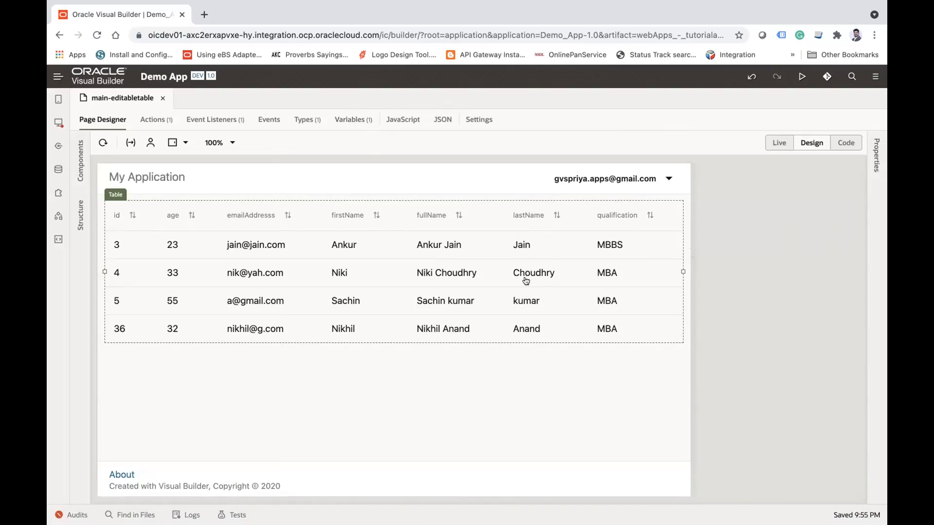
click(78, 159)
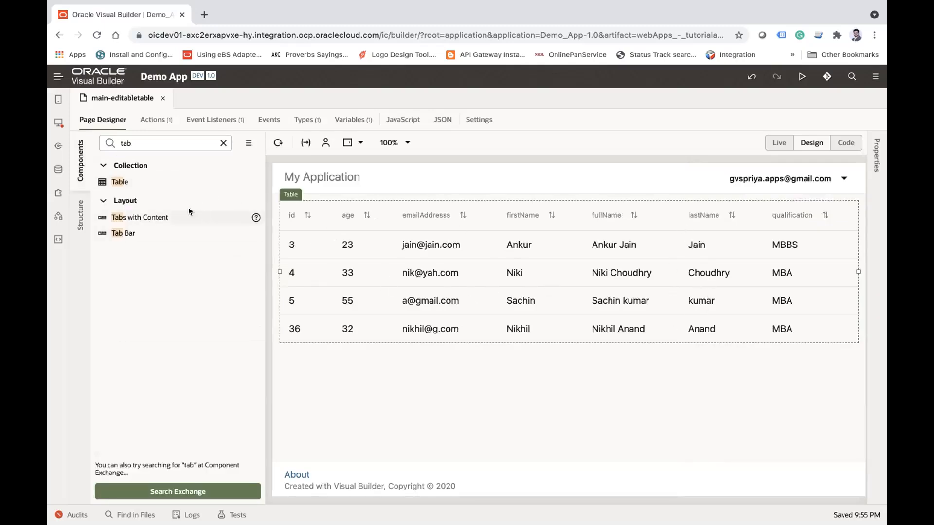
double_click(138, 143)
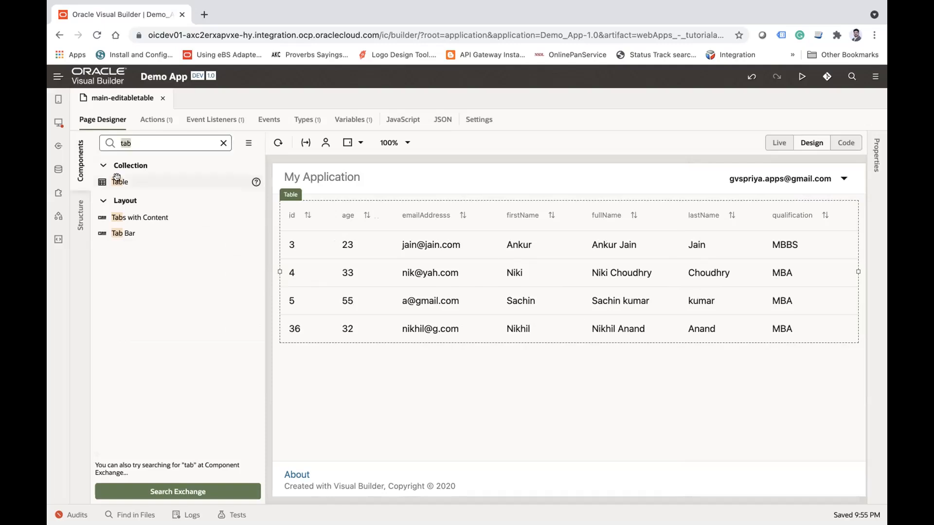
text(inp)
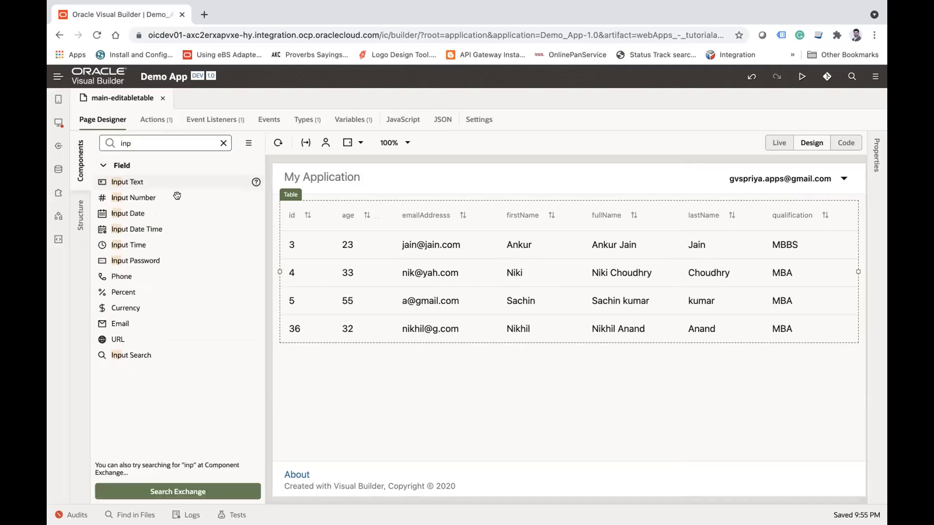
drag(131, 180, 528, 252)
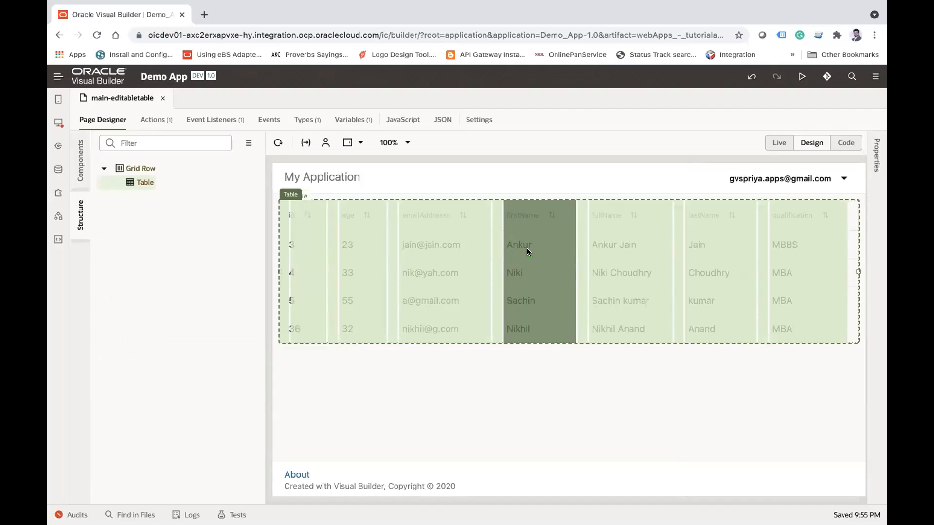
drag(528, 251, 527, 248)
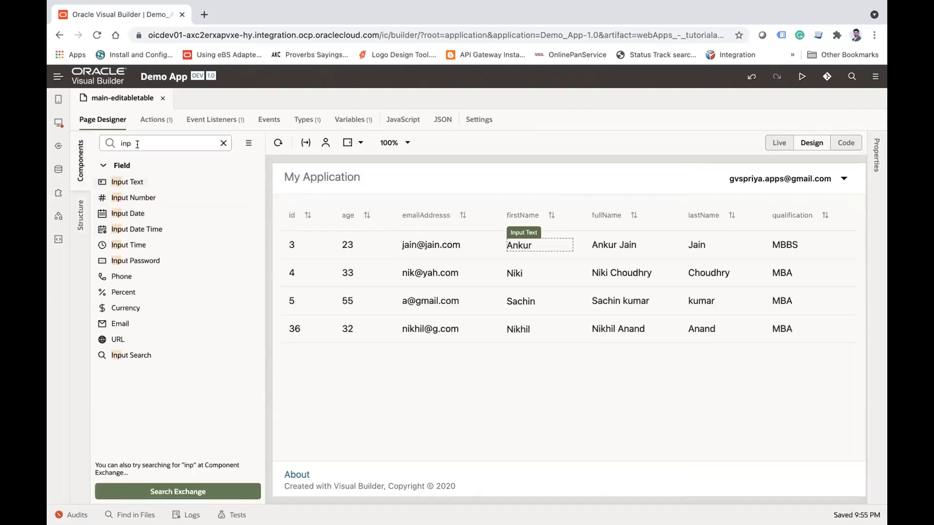
drag(125, 178, 697, 244)
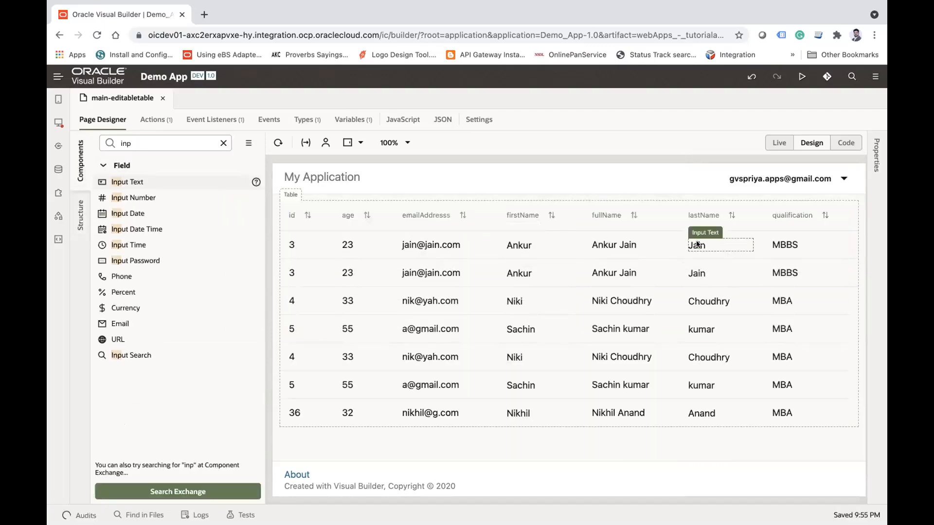
click(278, 142)
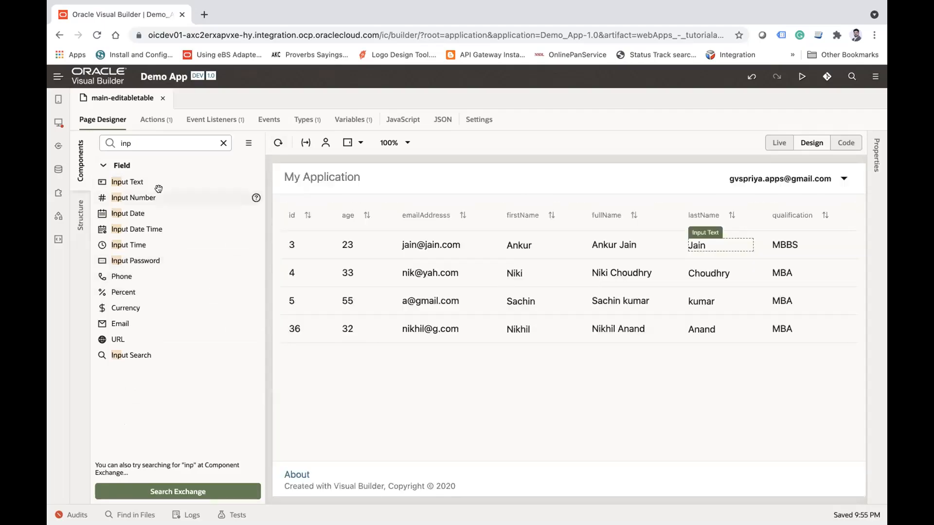
Step: Remove the readonly="true" attribute from the firstName and lastName oj-input-text elements in the page code and reload the design preview
click(849, 148)
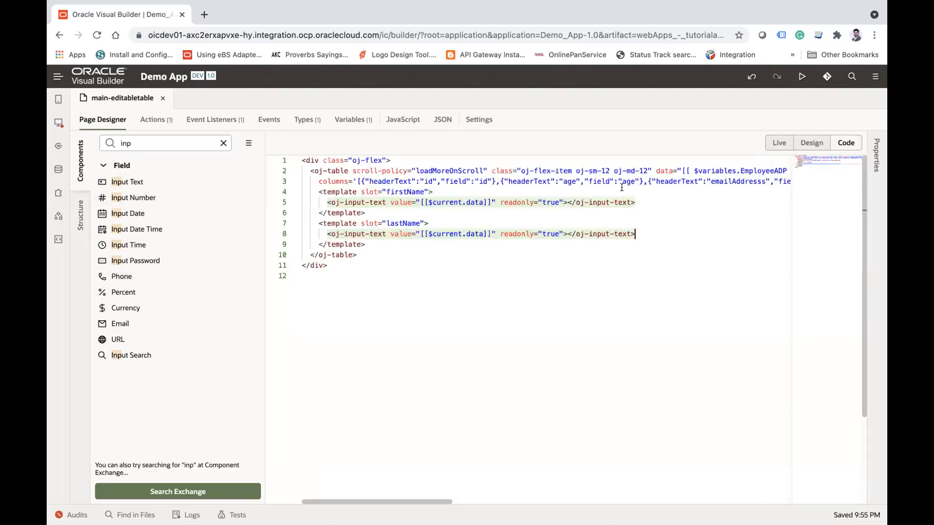
click(335, 191)
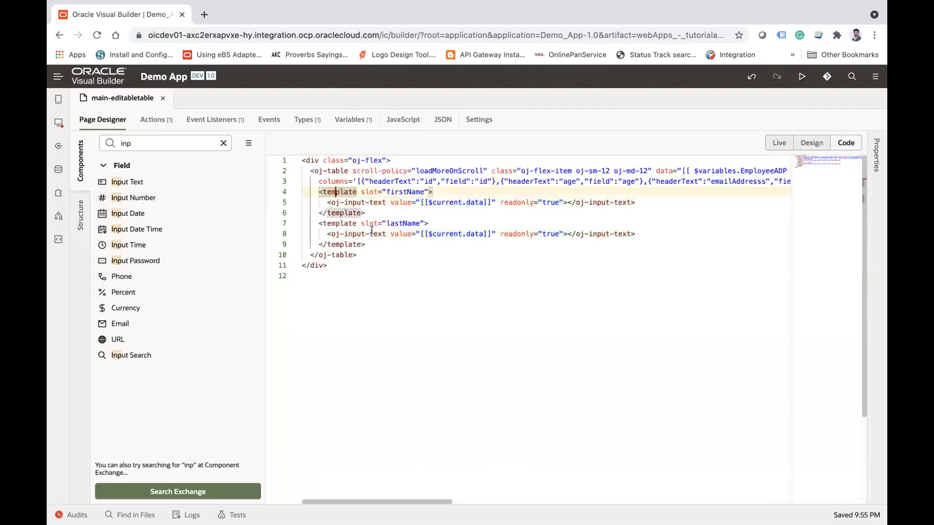
click(334, 223)
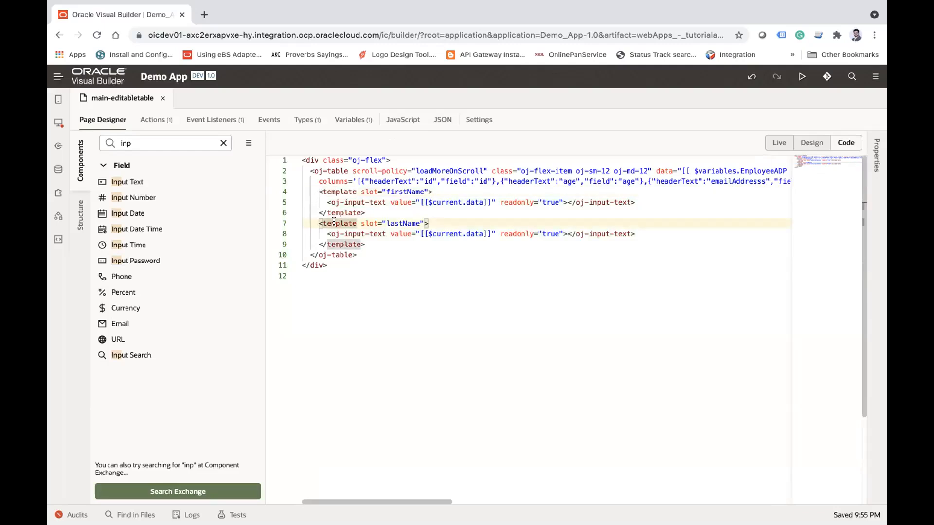
click(338, 192)
click(336, 222)
drag(500, 202, 563, 202)
key(BackSpace)
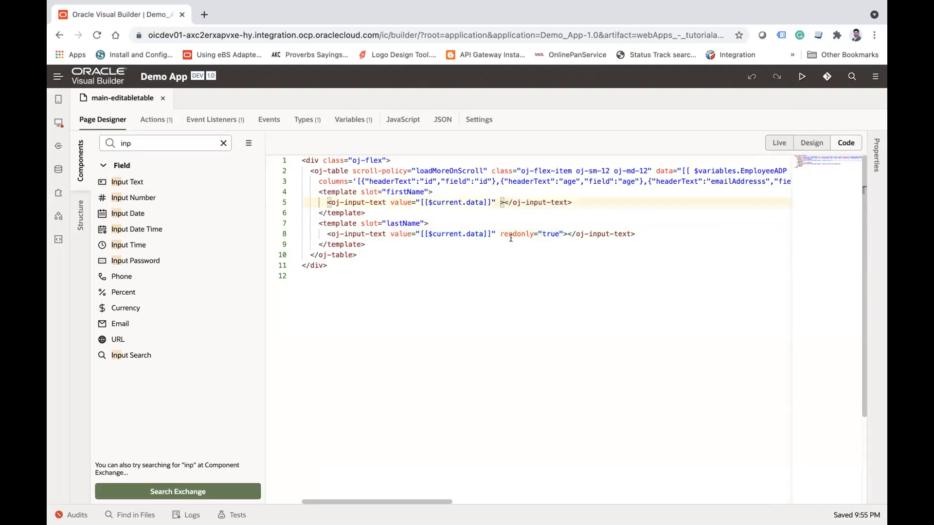
drag(500, 233, 560, 229)
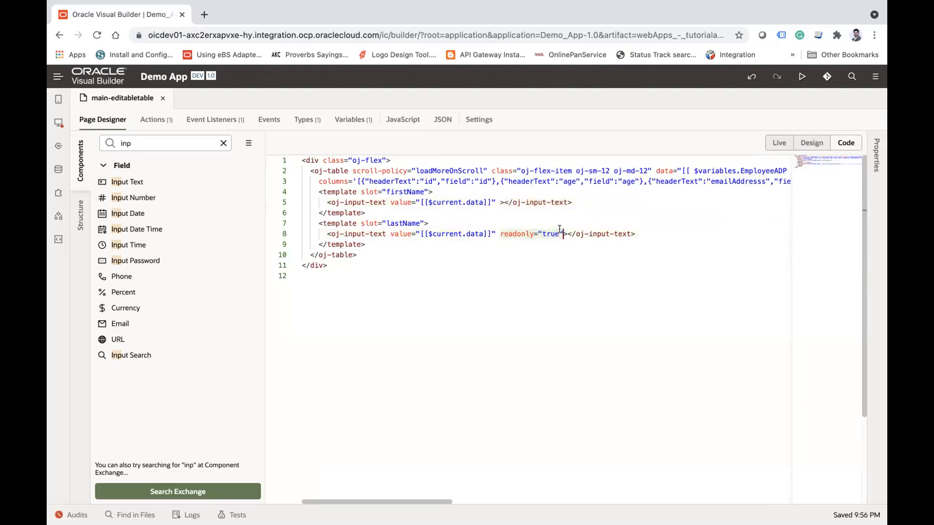
key(BackSpace)
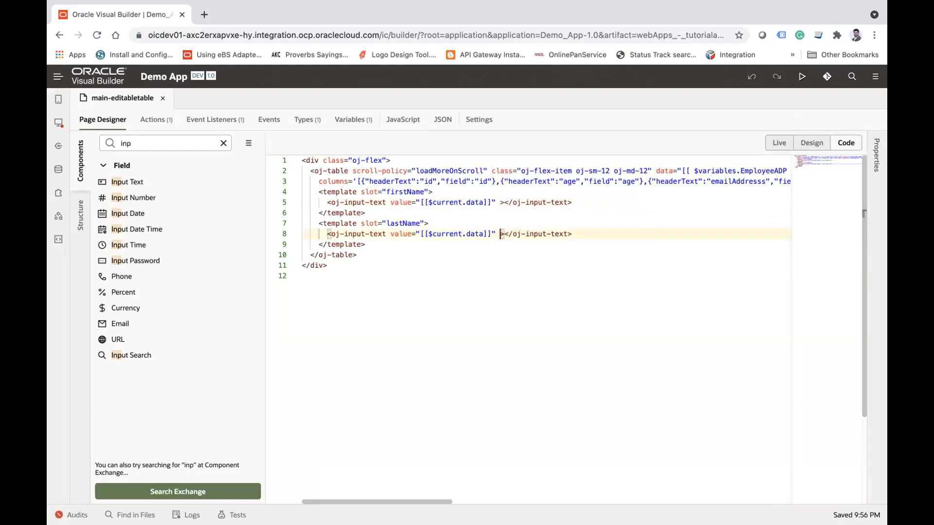
click(810, 142)
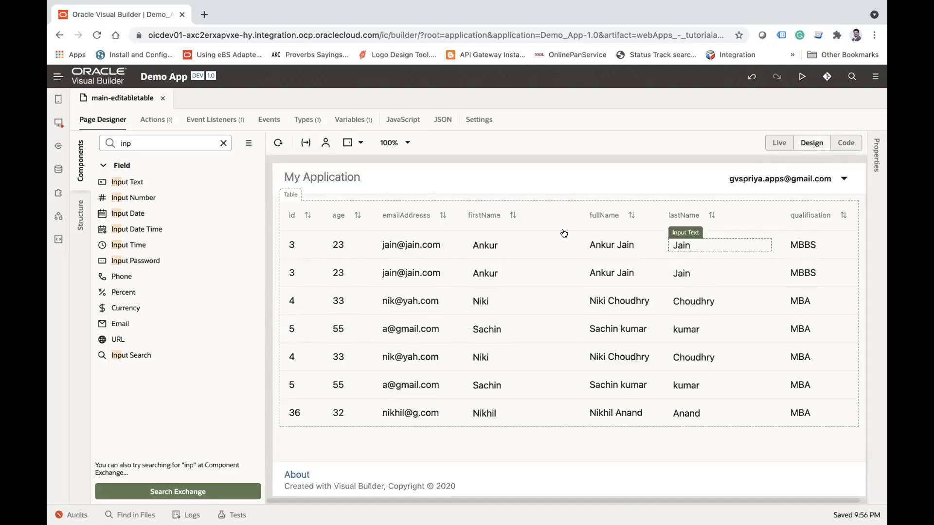
click(278, 142)
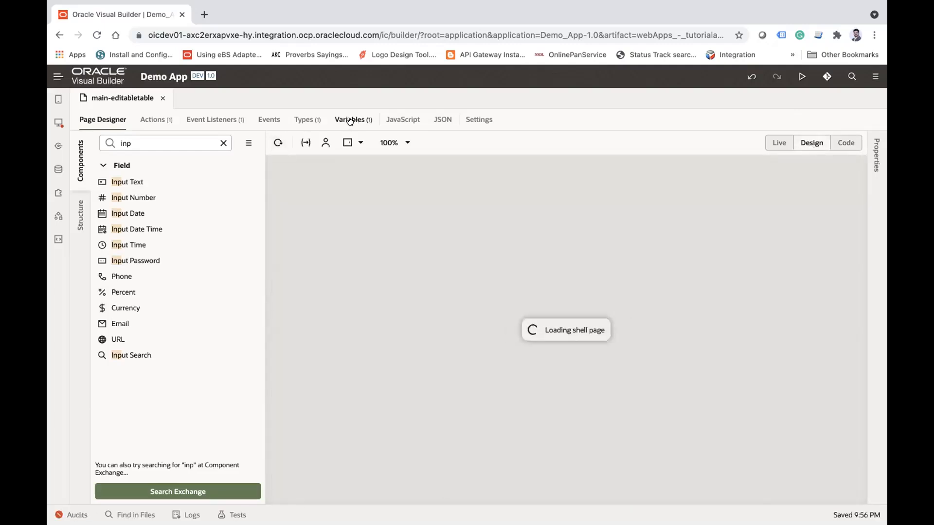
Step: Create a page variable with the ID CurrentUpdateRow and the type get_Employee
click(353, 120)
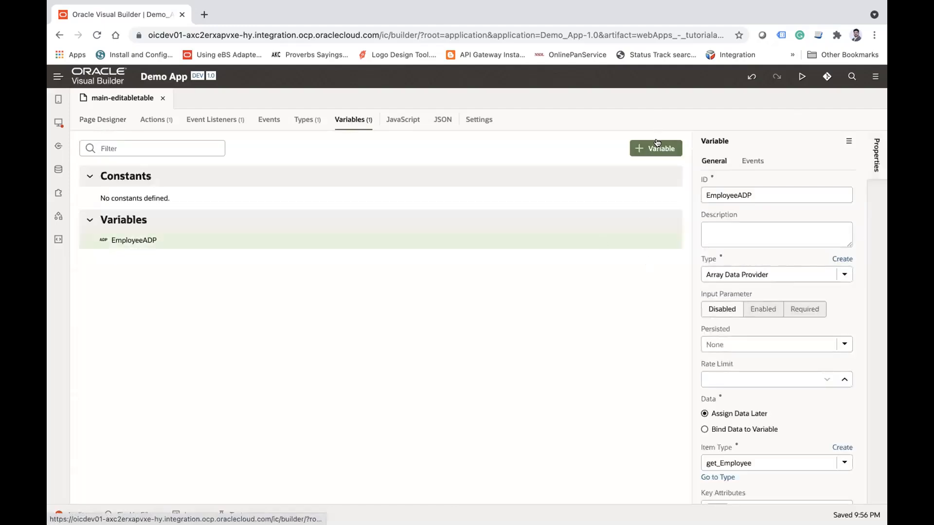
click(100, 124)
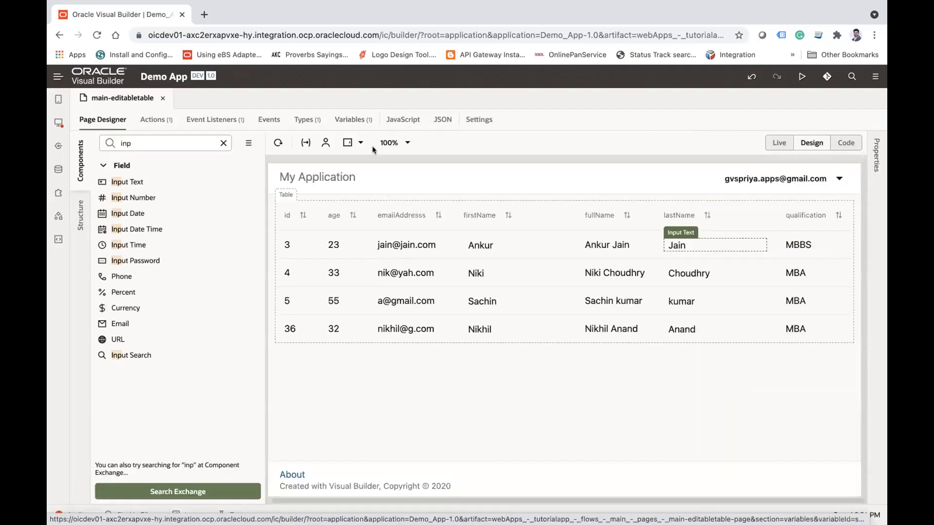
click(353, 119)
click(653, 147)
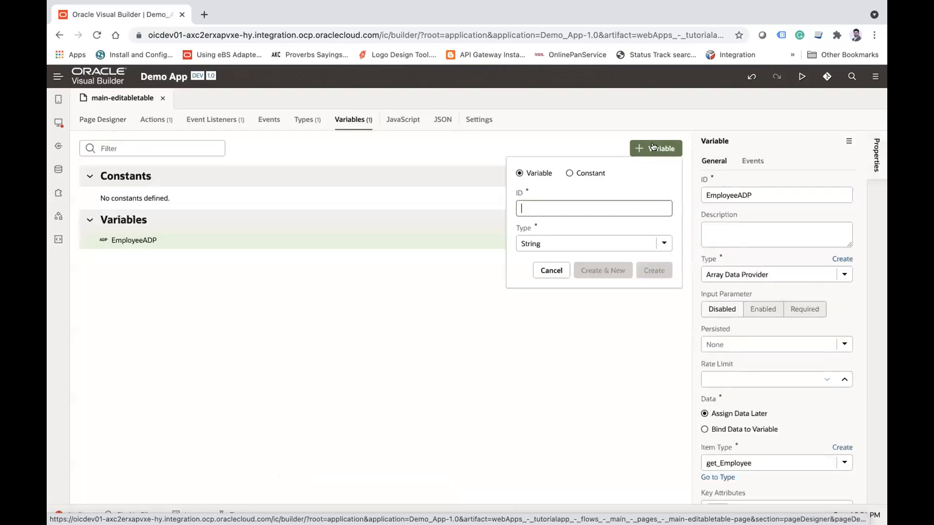
text(Cure)
key(BackSpace)
text(r)
text(entUpdateRow)
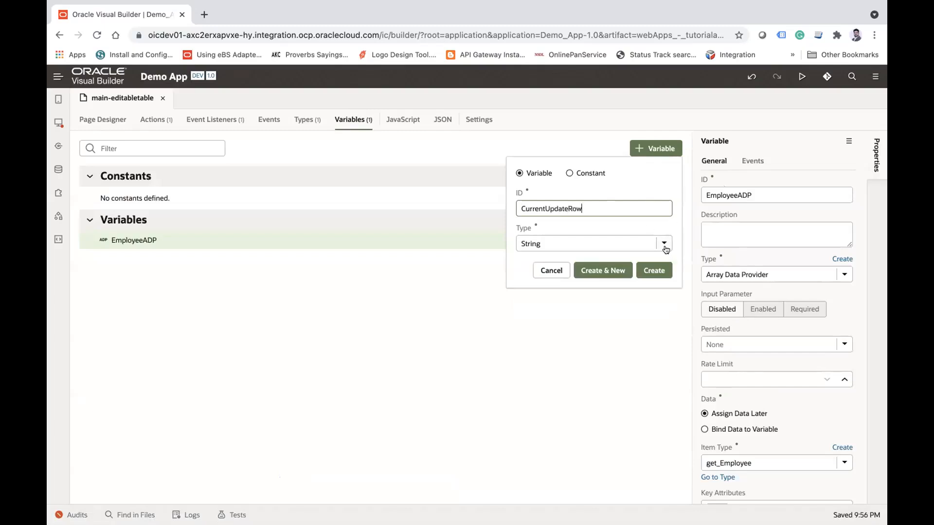
click(664, 243)
scroll(605, 338, down, 1)
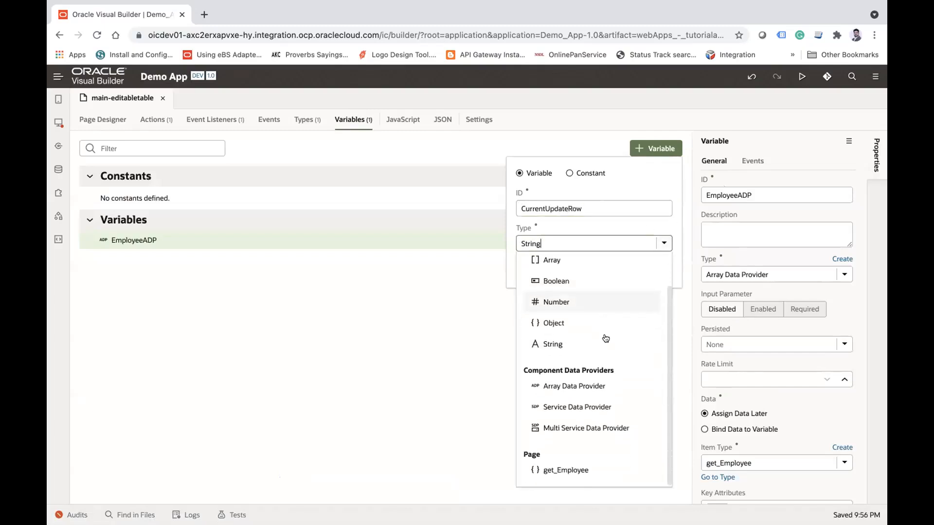
click(553, 469)
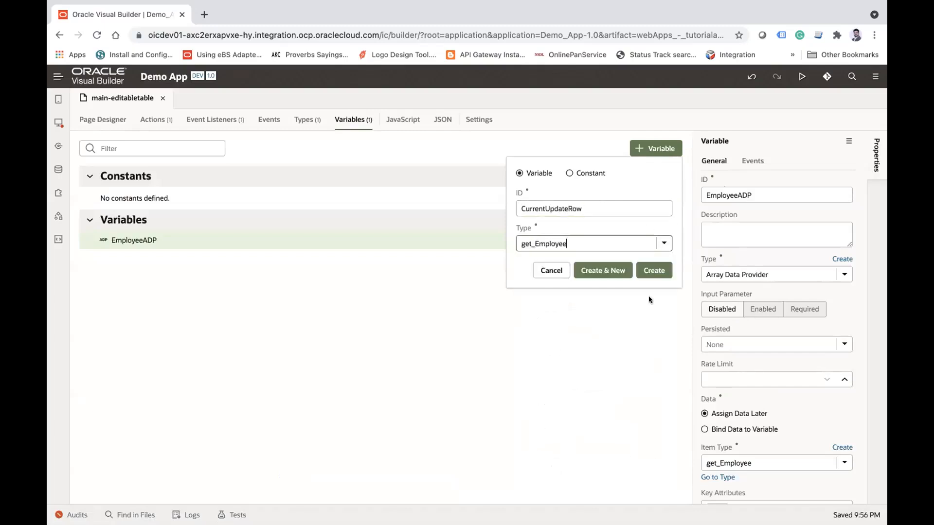
click(653, 270)
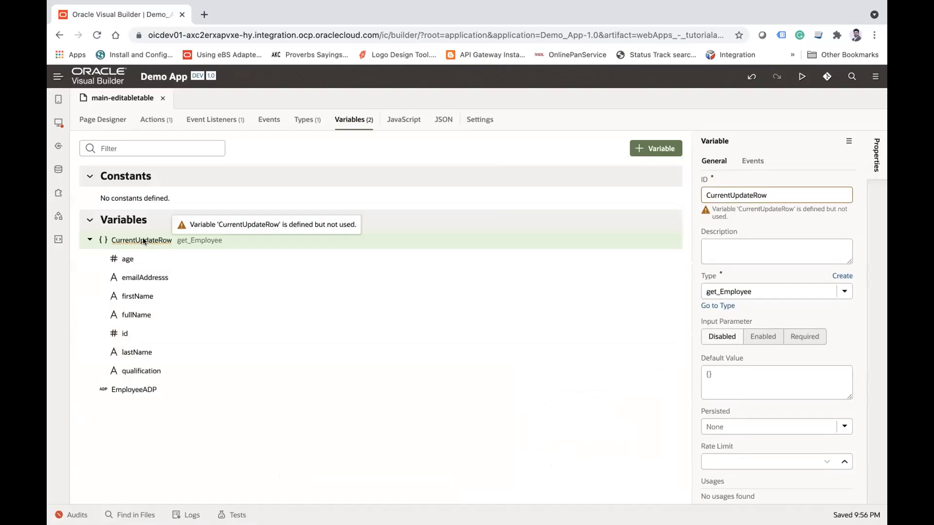
Step: Create a quick-start ojBeforeRowEdit event for the employee table in the page design
click(111, 118)
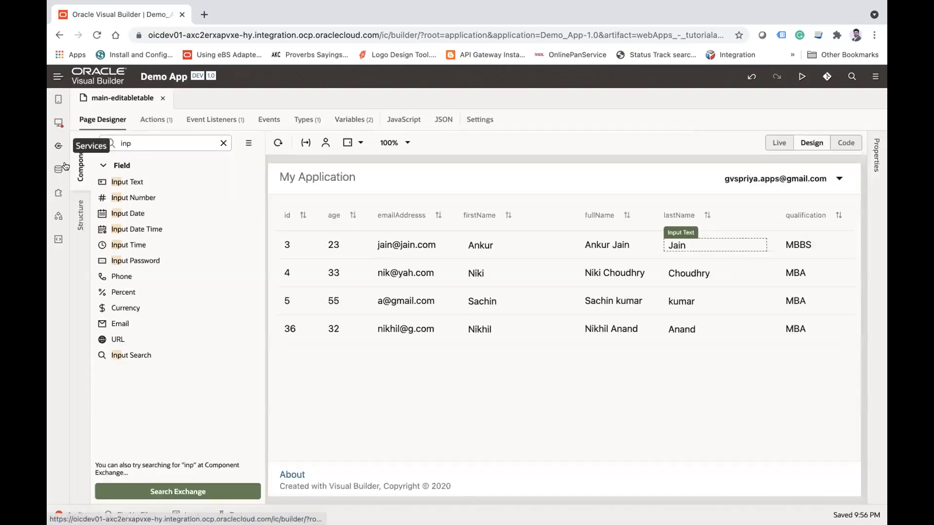
click(76, 162)
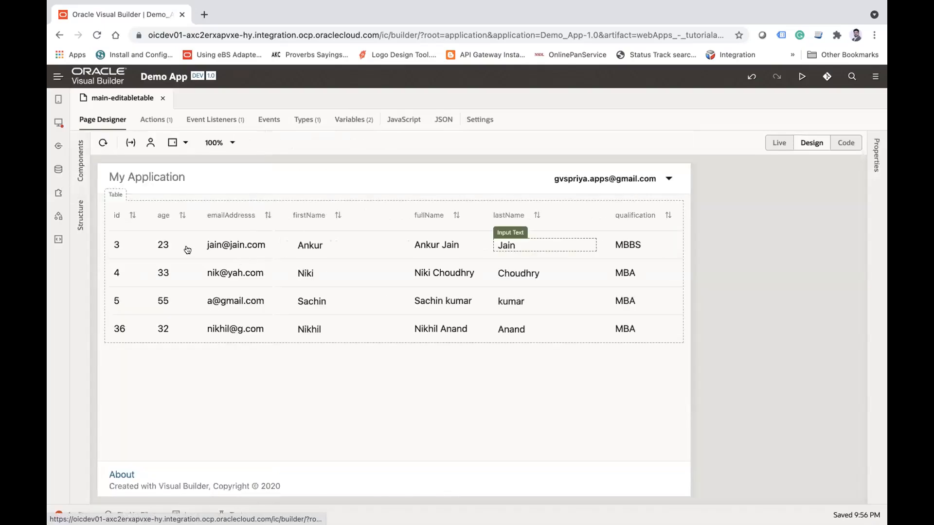
click(184, 246)
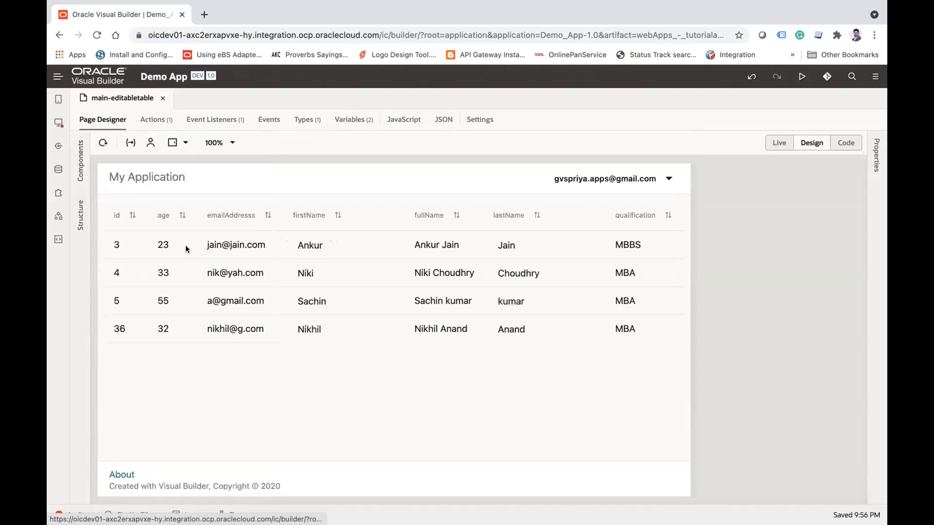
click(874, 178)
click(772, 164)
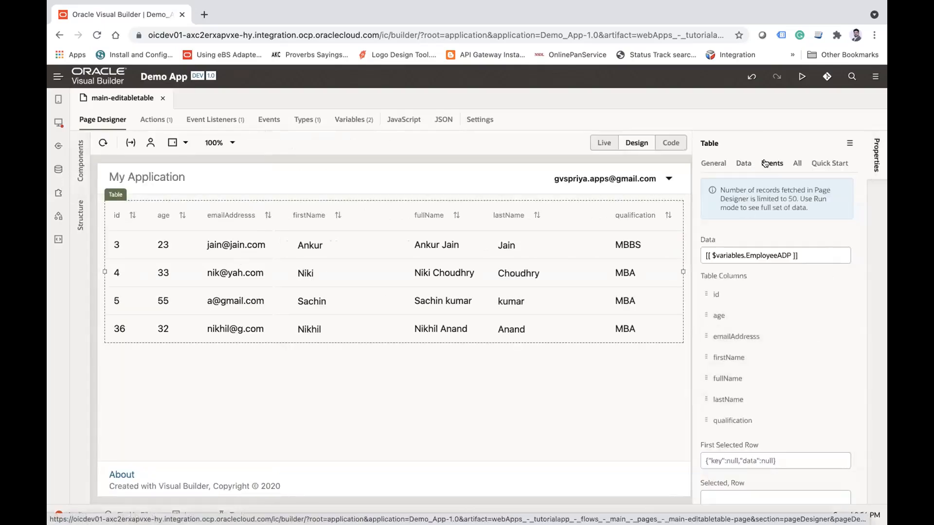
click(803, 399)
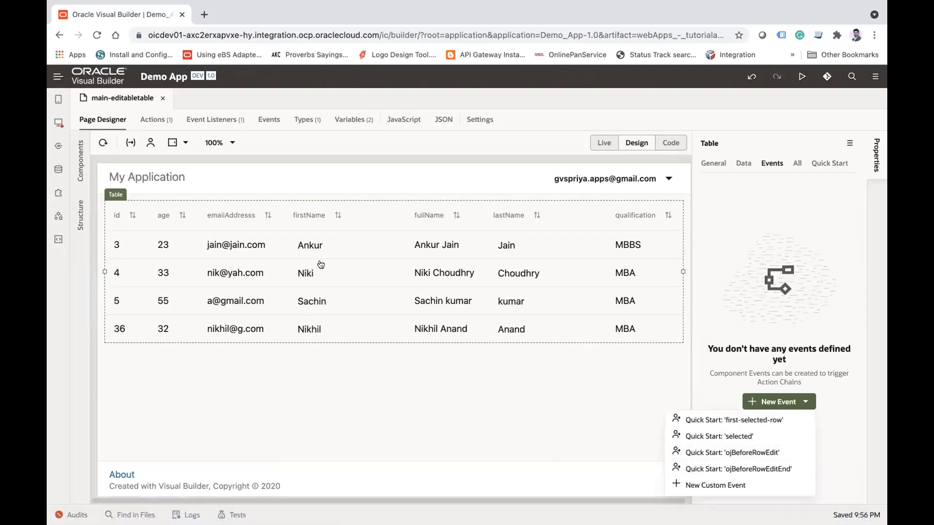
click(761, 452)
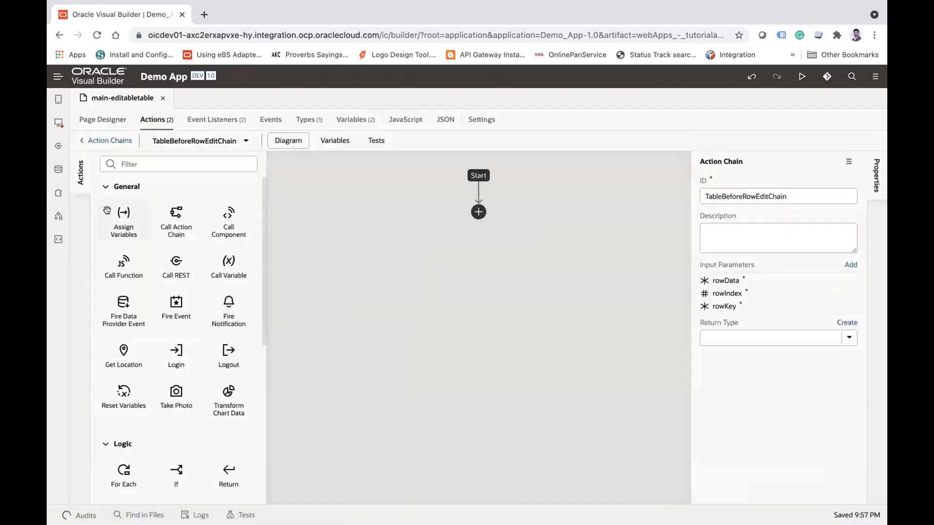
Step: Add an Assign Variables action to TableBeforeRowEditChain and map EmployeeADP's data item[0] to the page variable CurrentUpdateRow
drag(550, 256, 477, 211)
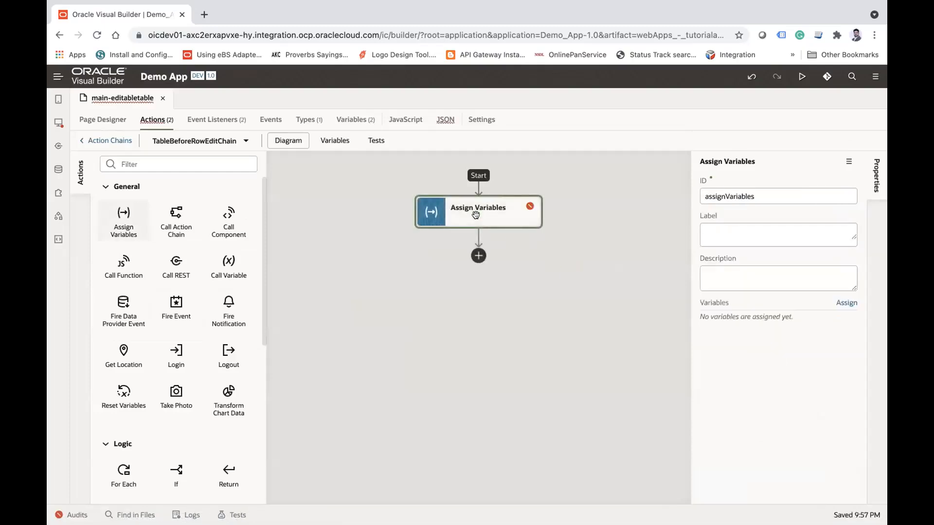
click(845, 303)
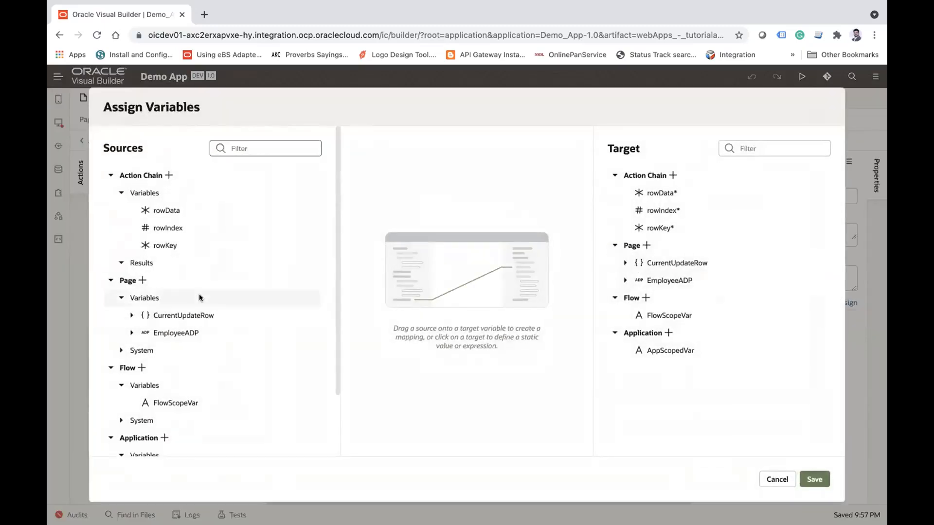
scroll(197, 298, down, 3)
click(131, 258)
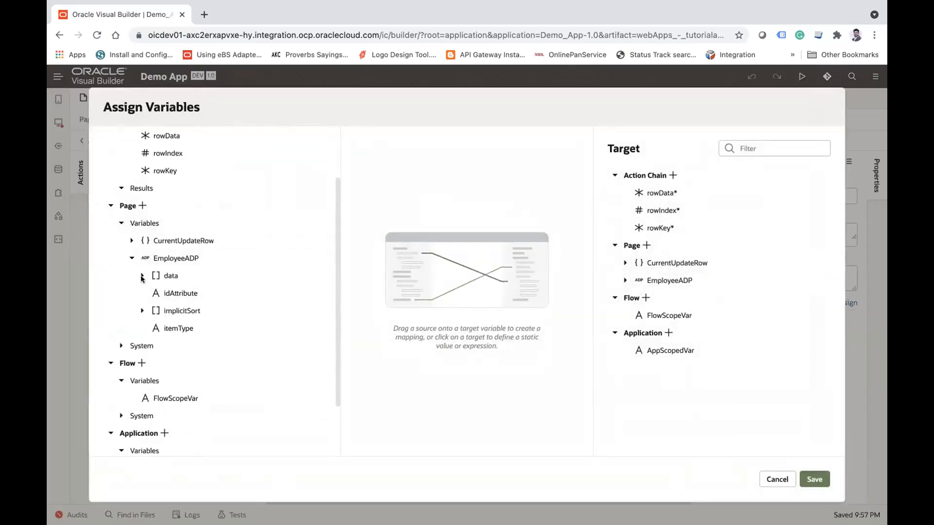
click(142, 275)
click(152, 293)
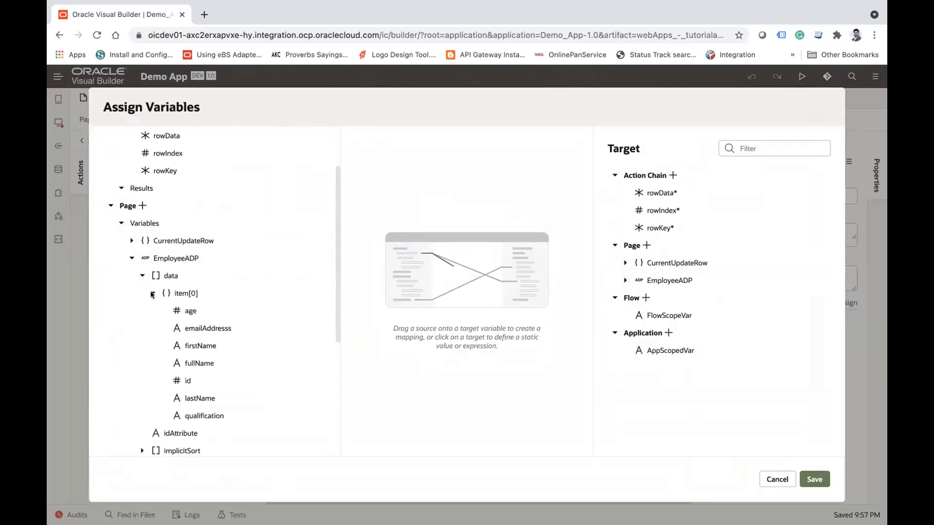
drag(186, 294, 668, 263)
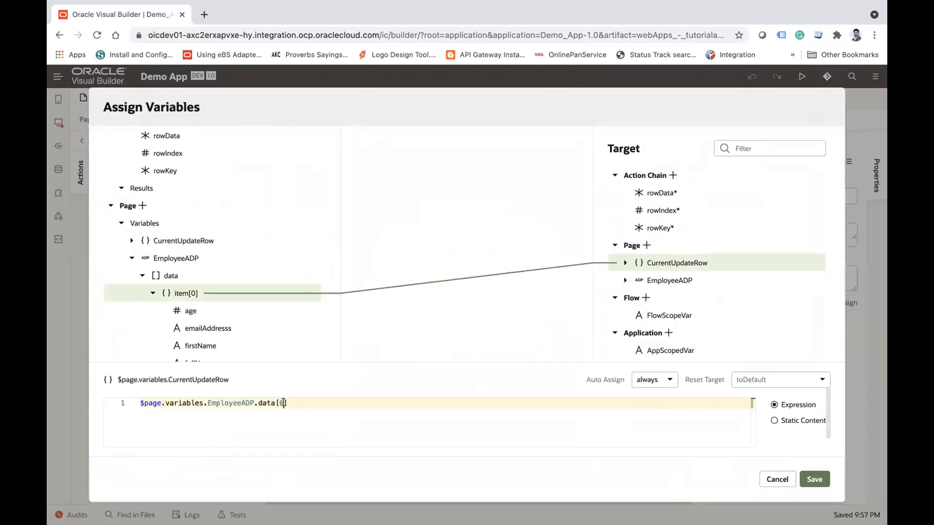
Step: Change the CurrentUpdateRow mapping expression to $page.variables.EmployeeADP.data[$variables.rowIndex] and save the assignment
scroll(267, 210, up, 1)
scroll(267, 211, up, 1)
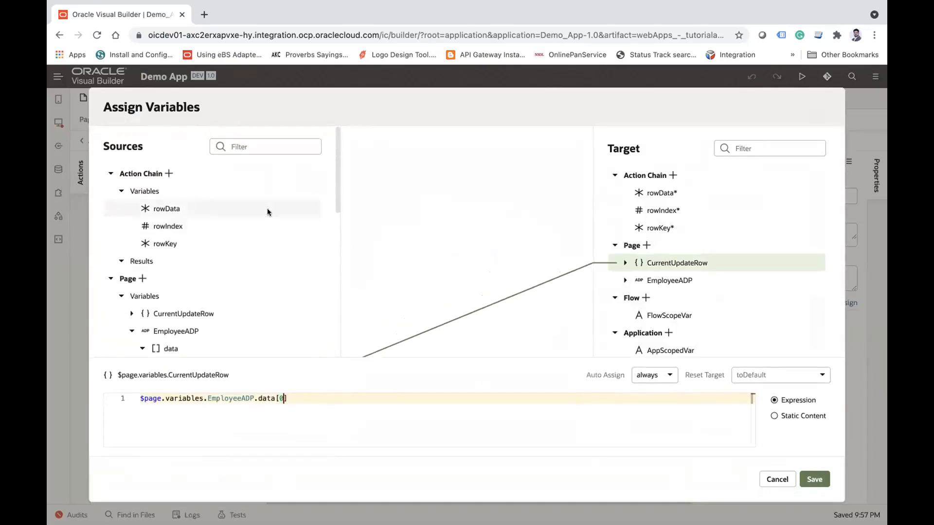
drag(169, 227, 290, 396)
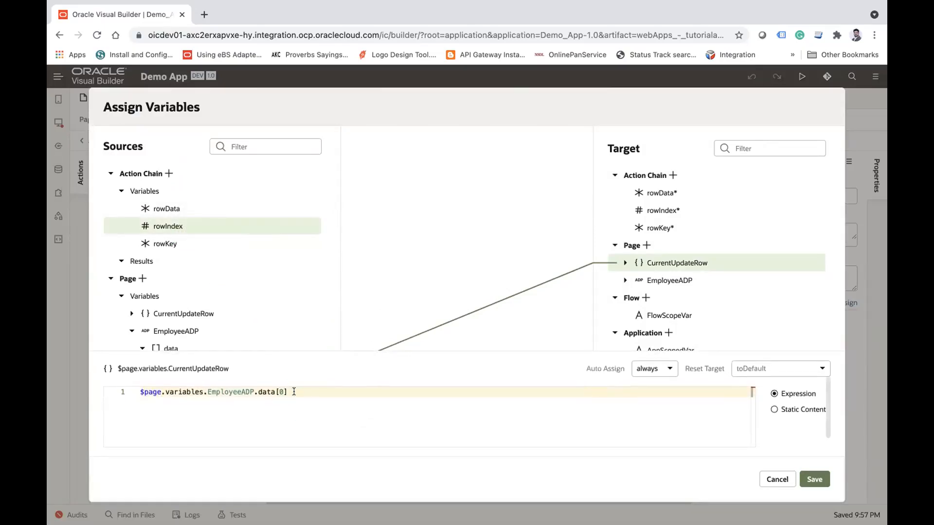
drag(178, 228, 668, 263)
click(297, 388)
click(399, 378)
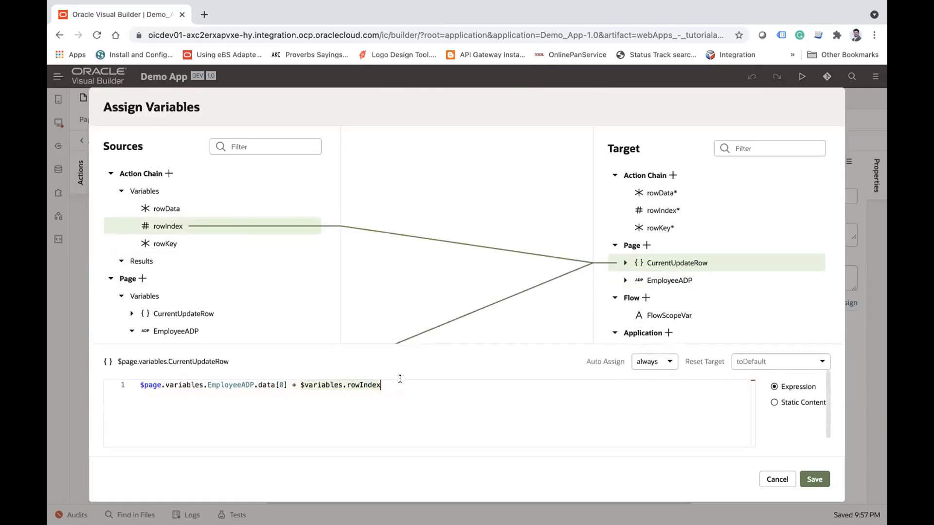
key(BackSpace)
click(282, 382)
key(BackSpace)
text($variables.rowIndex)
click(393, 381)
key(BackSpace)
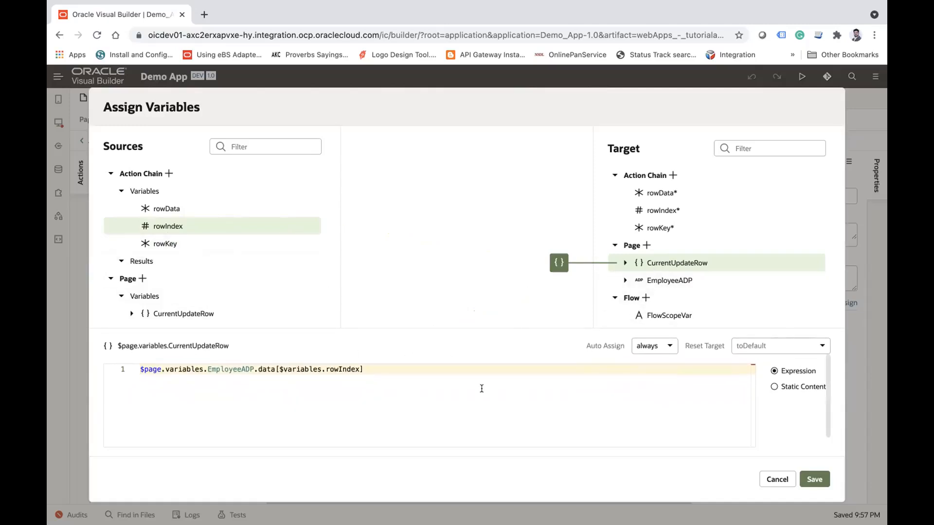
click(812, 476)
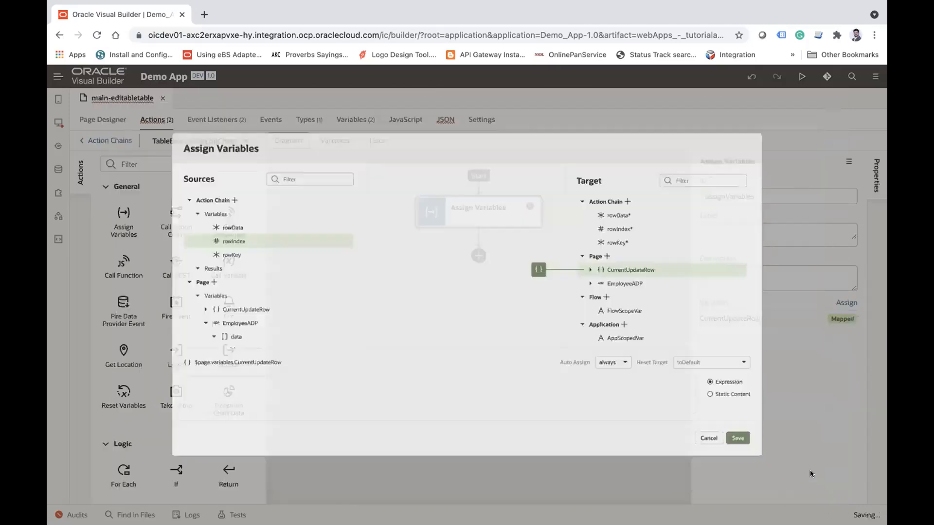
Step: Create a quick-start ojBeforeRowEditEnd event for the employee table
click(102, 120)
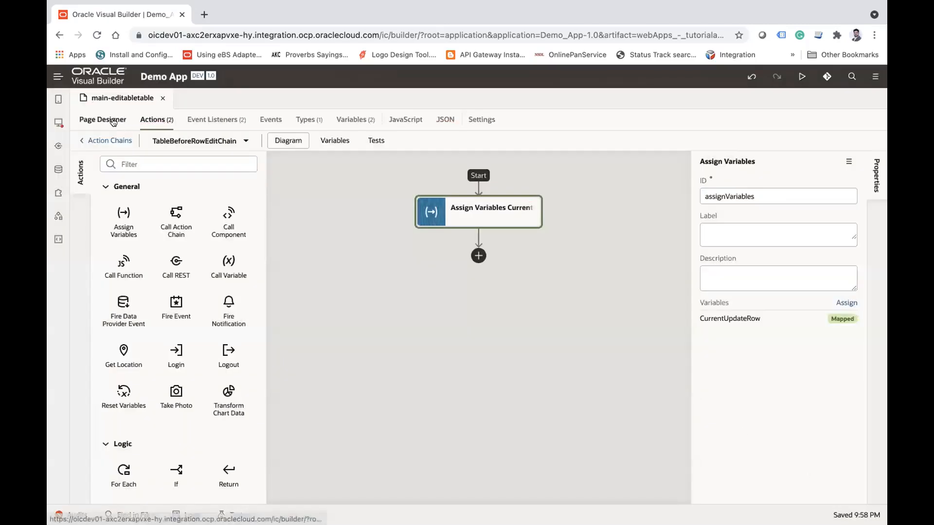
click(796, 331)
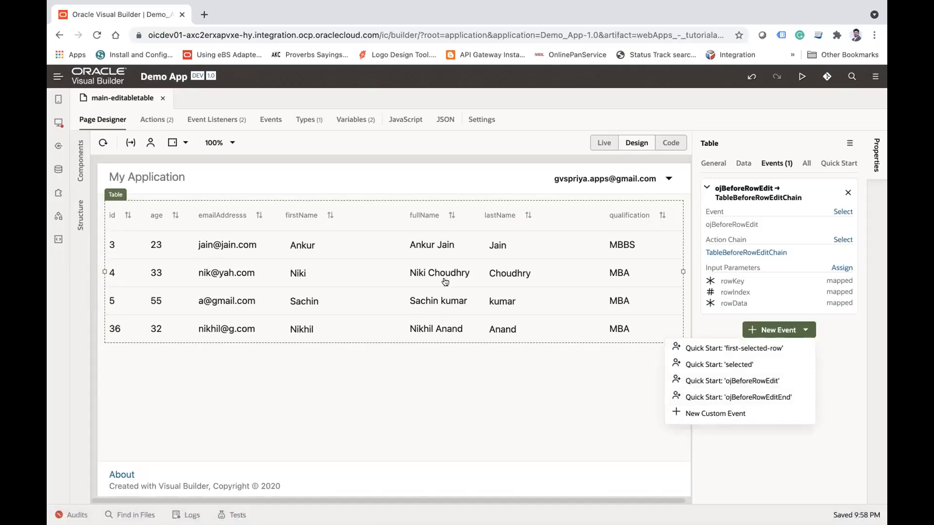
click(748, 399)
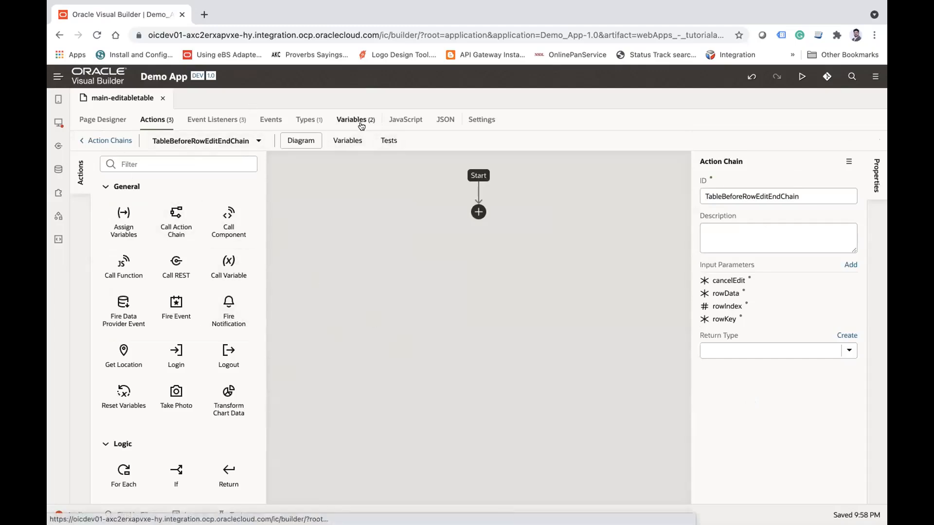
Step: Add a Fire Data Provider Event action to TableBeforeRowEditEndChain with the page variable EmployeeADP as its event target
scroll(161, 337, down, 1)
scroll(162, 337, down, 2)
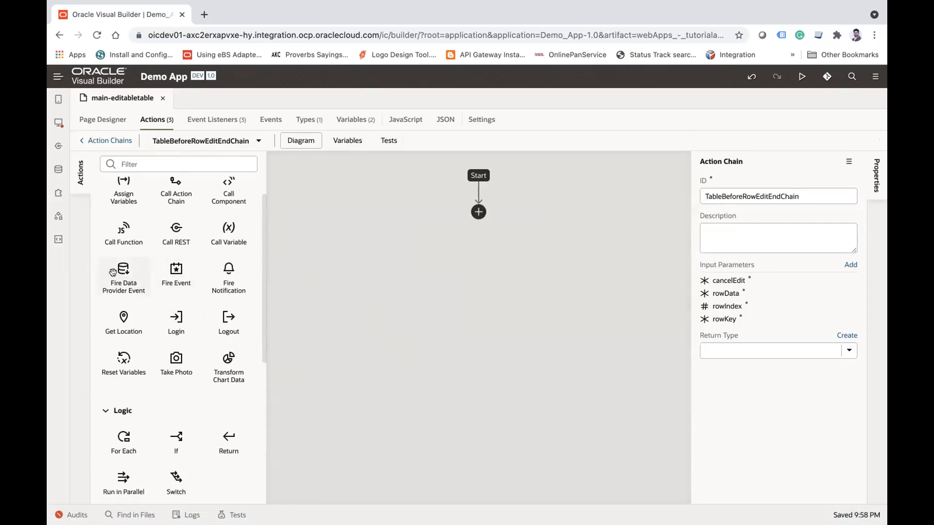
drag(176, 259, 471, 213)
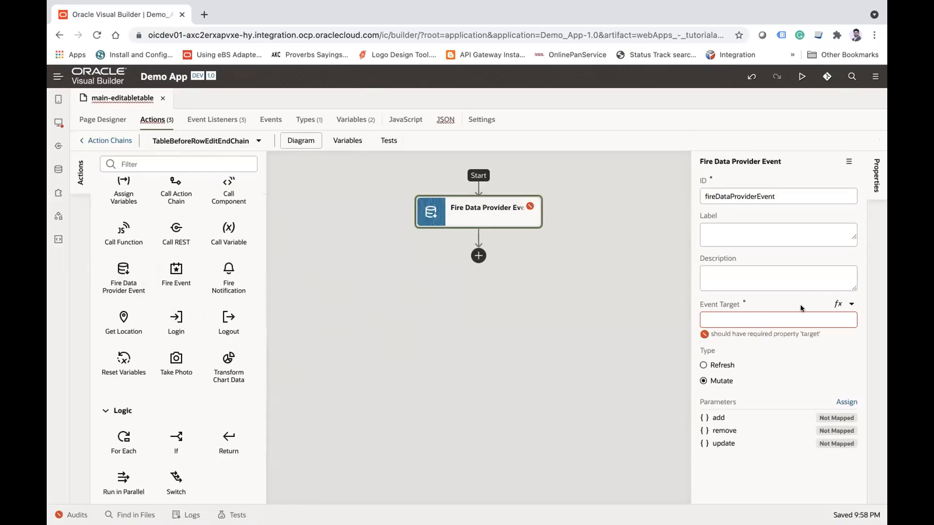
click(852, 306)
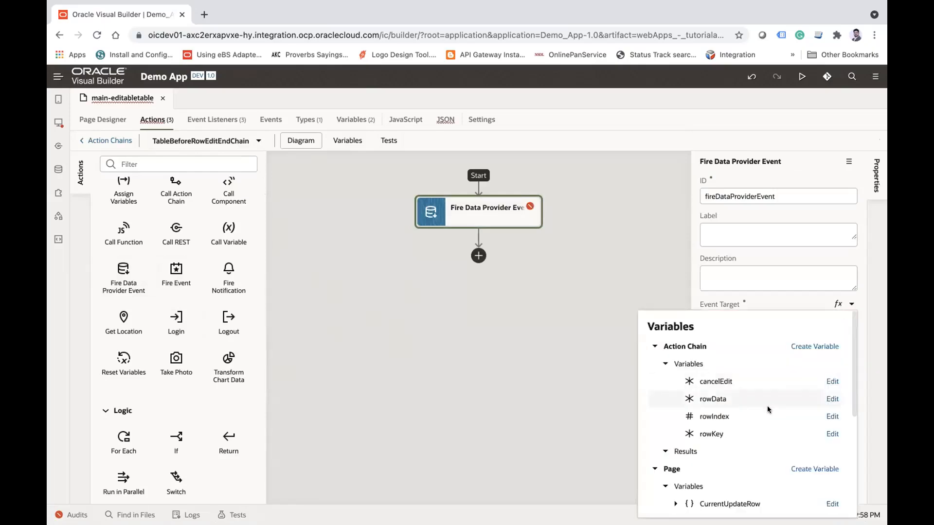
scroll(756, 408, down, 2)
click(722, 450)
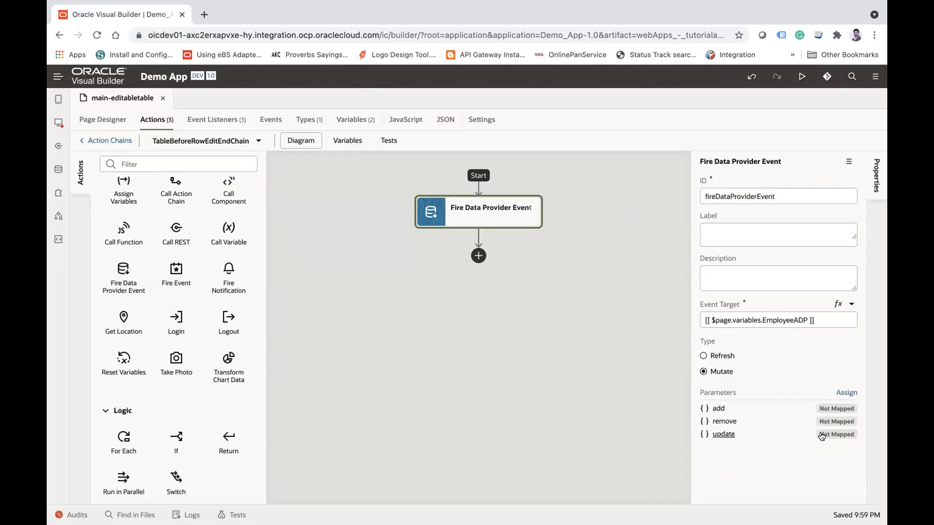
Step: Map CurrentUpdateRow to the data field of the action's update parameter and save the mapping
click(724, 435)
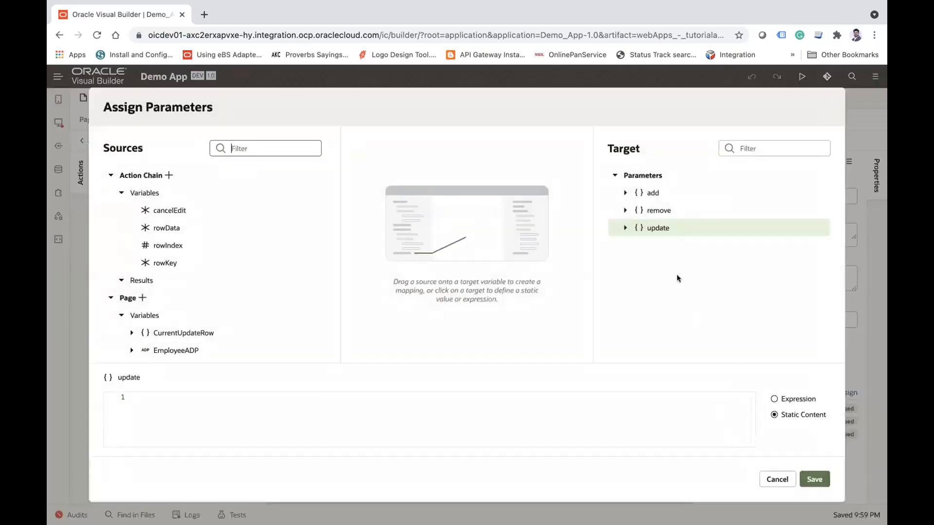
click(624, 228)
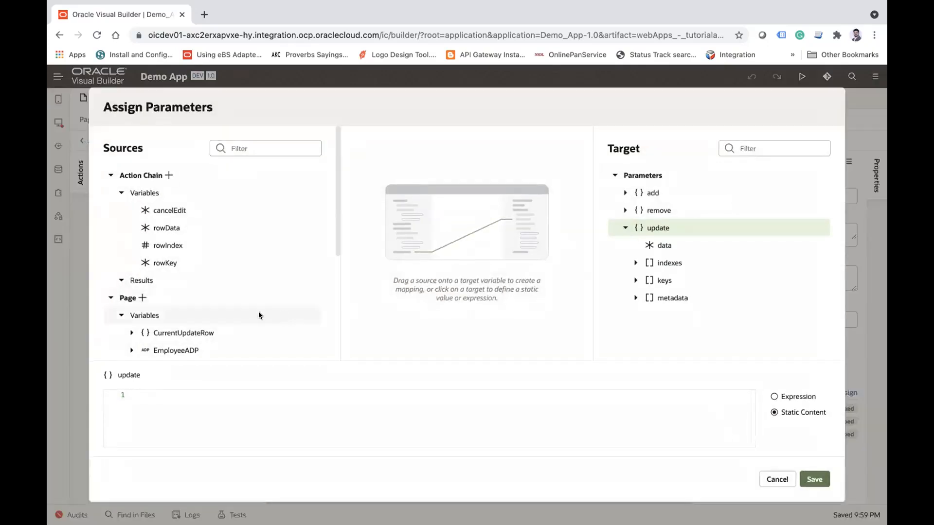
scroll(226, 294, down, 1)
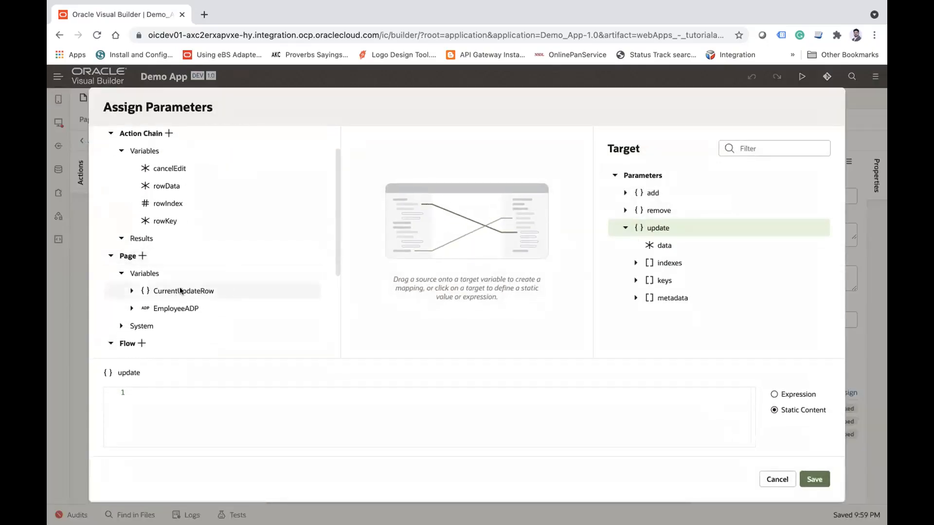
drag(180, 290, 670, 247)
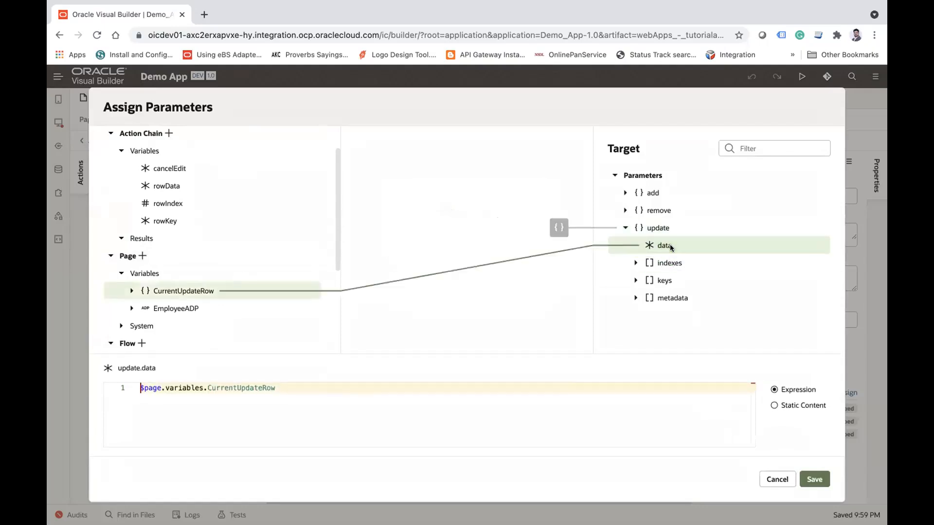
click(809, 473)
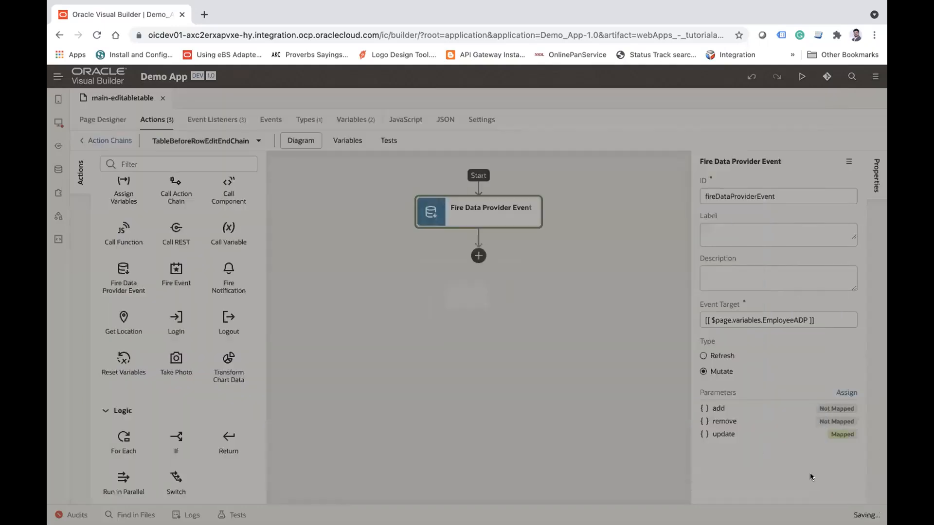
click(495, 387)
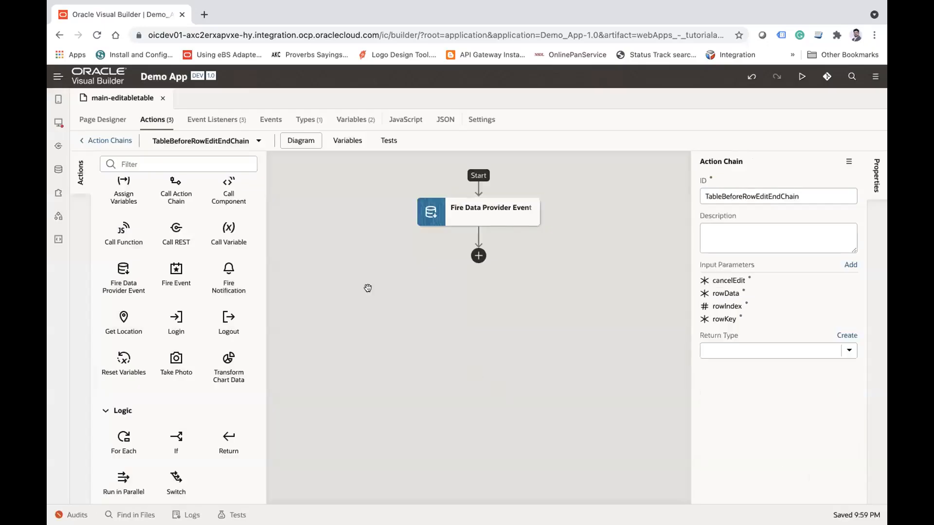
Step: Place a Button component above the employee table on the page and open the button's event settings
click(91, 120)
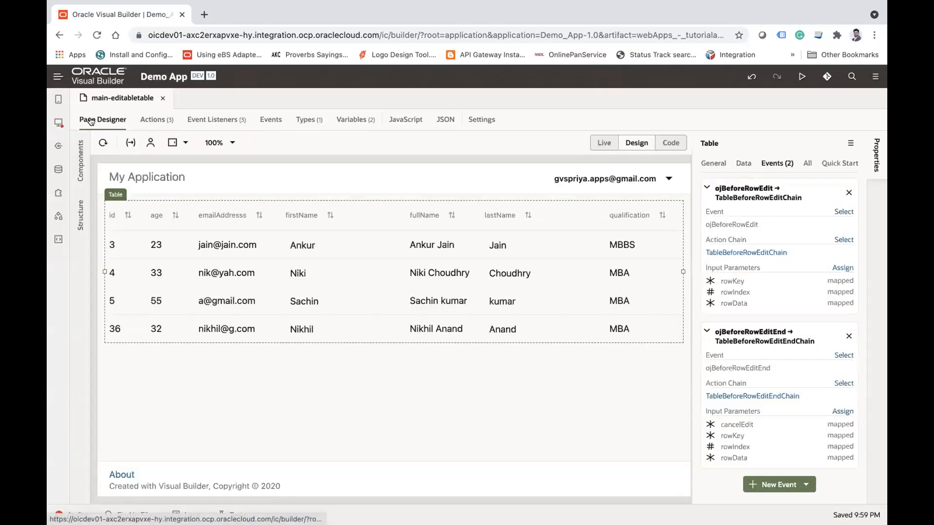
click(81, 160)
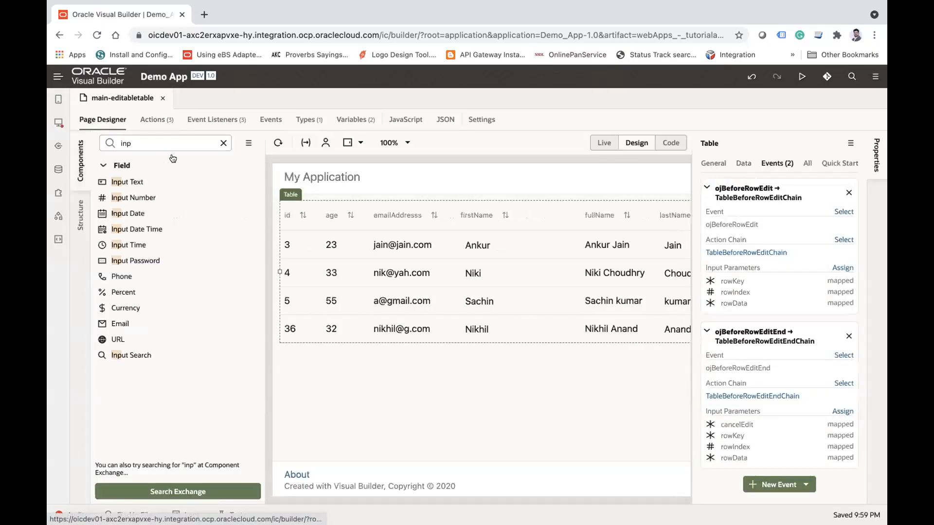
double_click(154, 143)
text(butt)
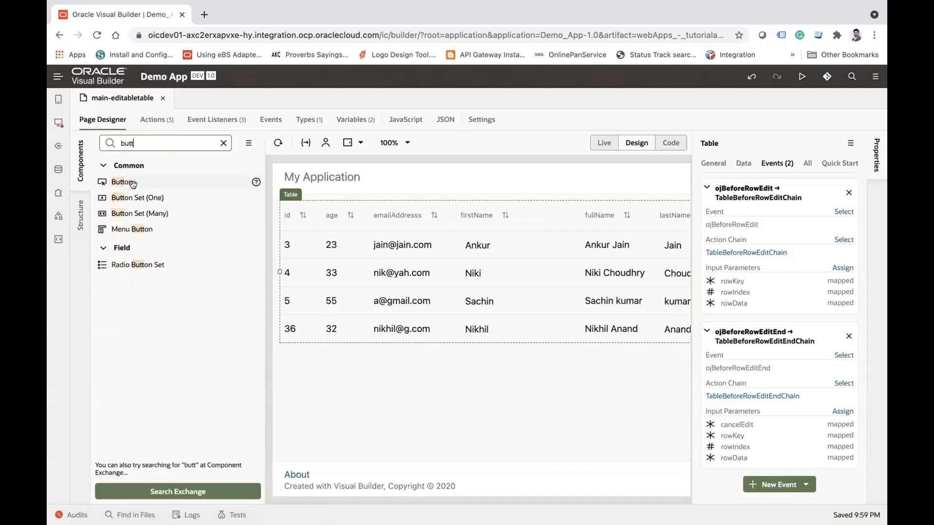
drag(132, 183, 289, 194)
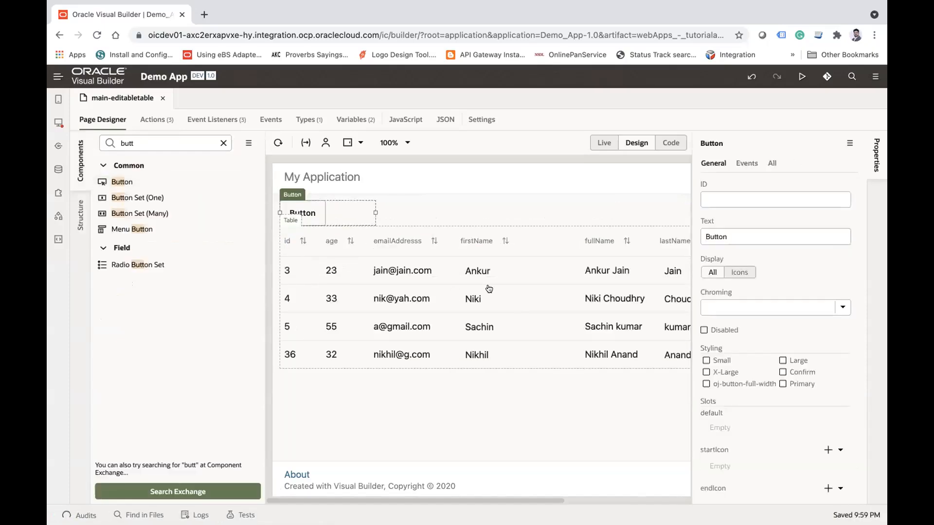
click(81, 160)
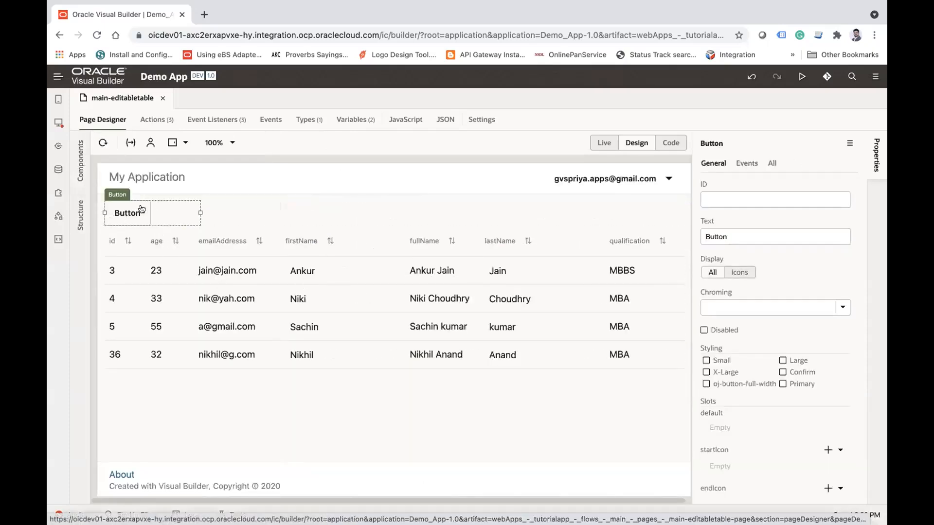
click(746, 163)
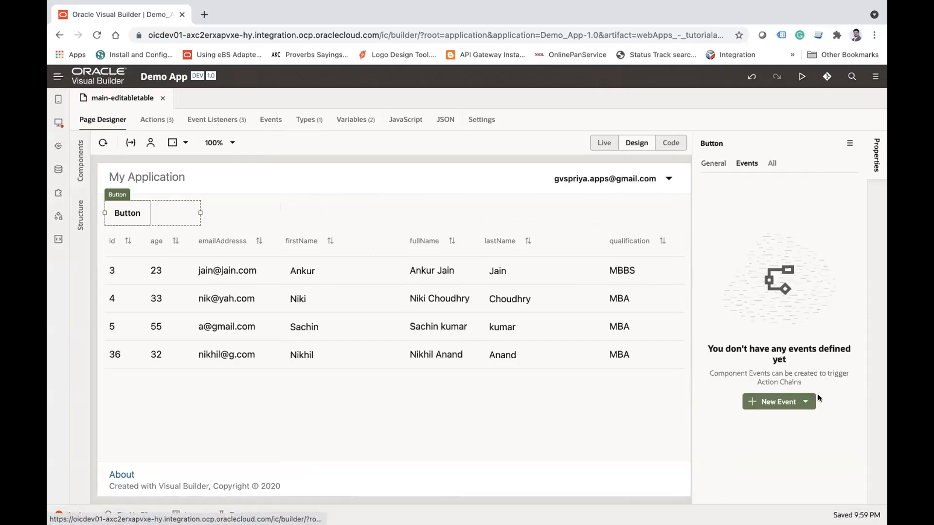
Step: Create a quick-start event for the button and add a For Each action to its ButtonActionChain
click(798, 401)
click(805, 422)
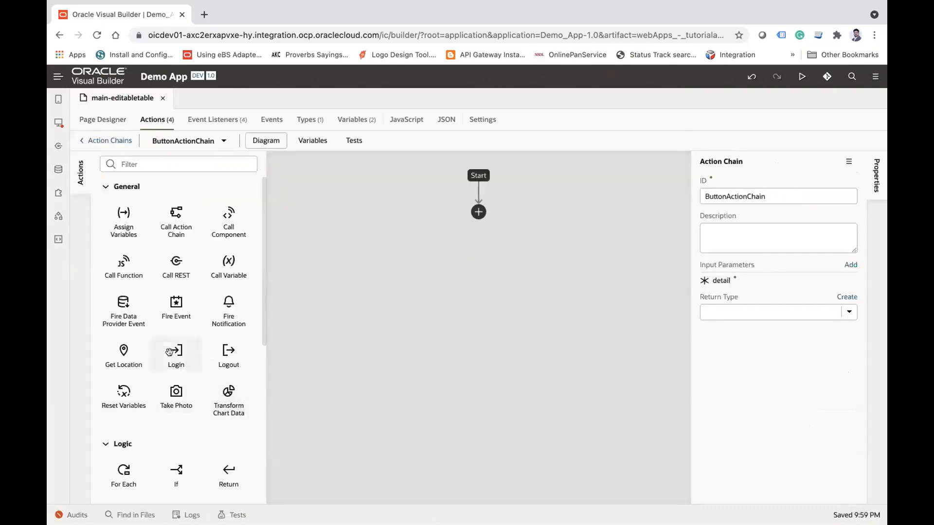
scroll(163, 327, down, 1)
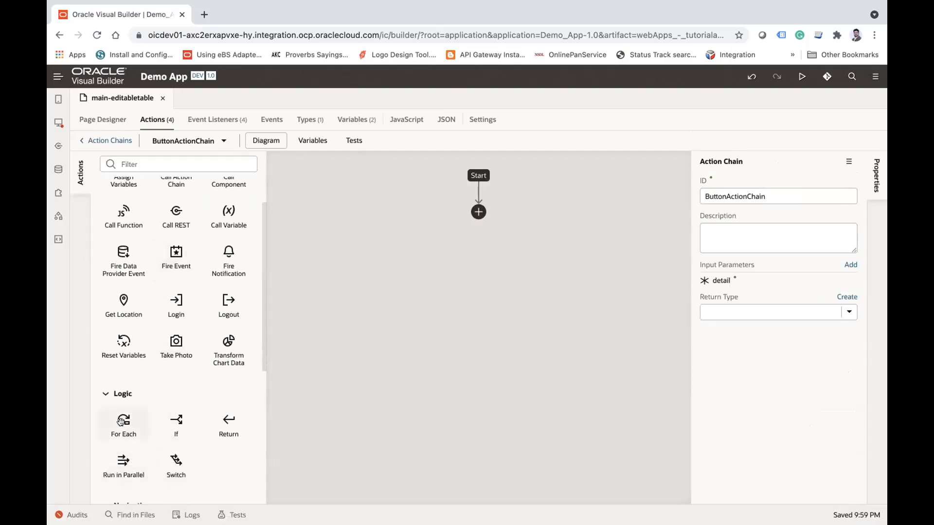
drag(124, 422, 479, 212)
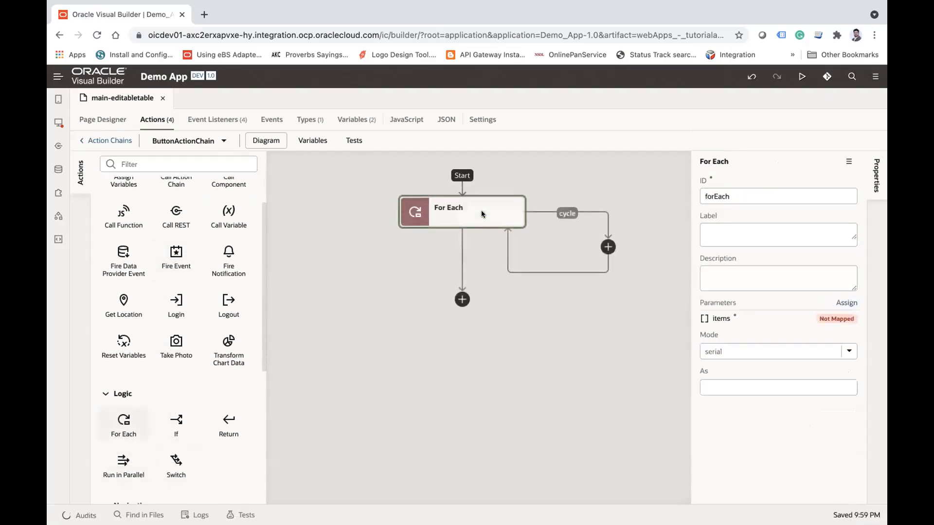
Step: Map the data array of the page variable EmployeeADP to the For Each action's items parameter and save the mapping
click(842, 304)
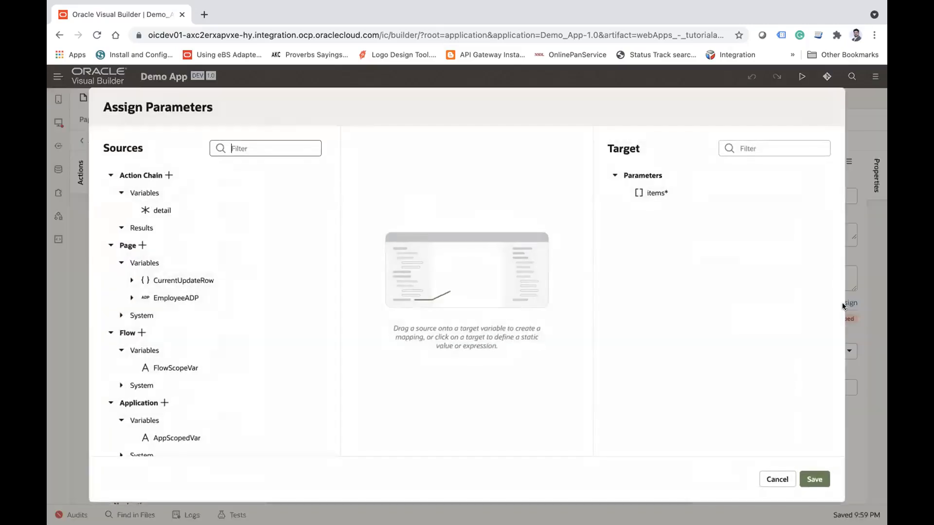
click(132, 297)
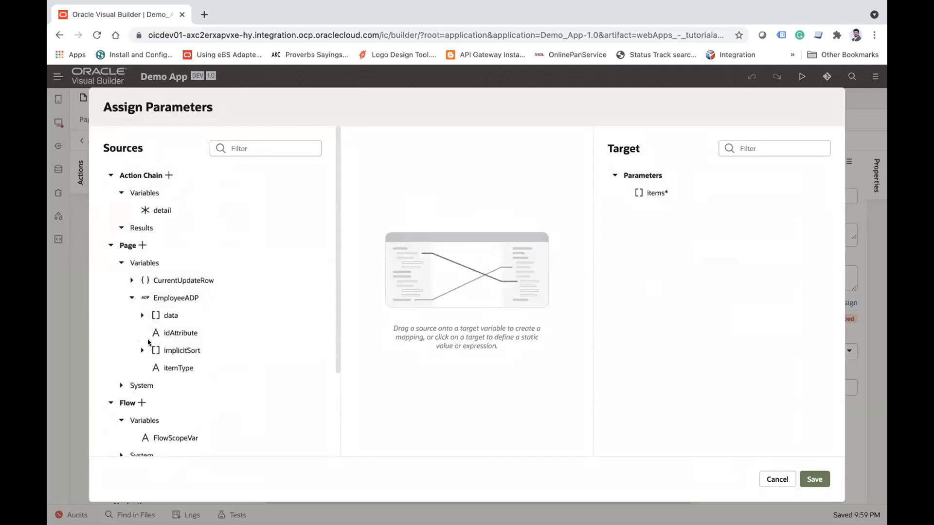
drag(145, 317, 652, 191)
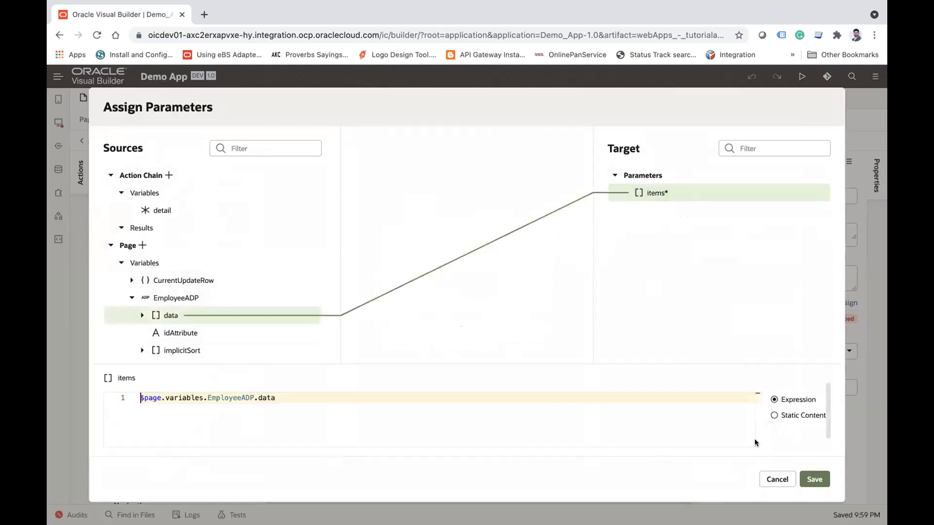
click(806, 479)
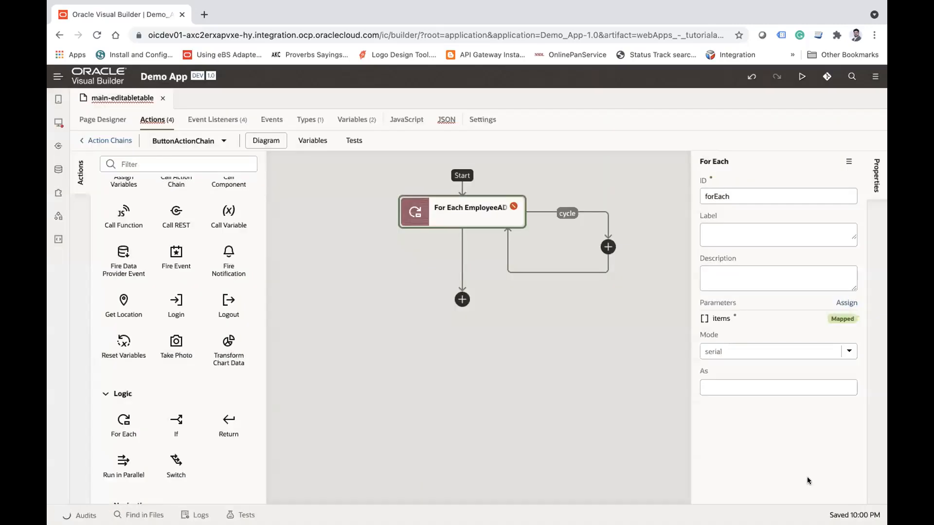
Step: Add a Call REST action inside the For Each cycle with the Employee business object's PATCH /Employee/{Employee_Id} endpoint
scroll(123, 233, up, 1)
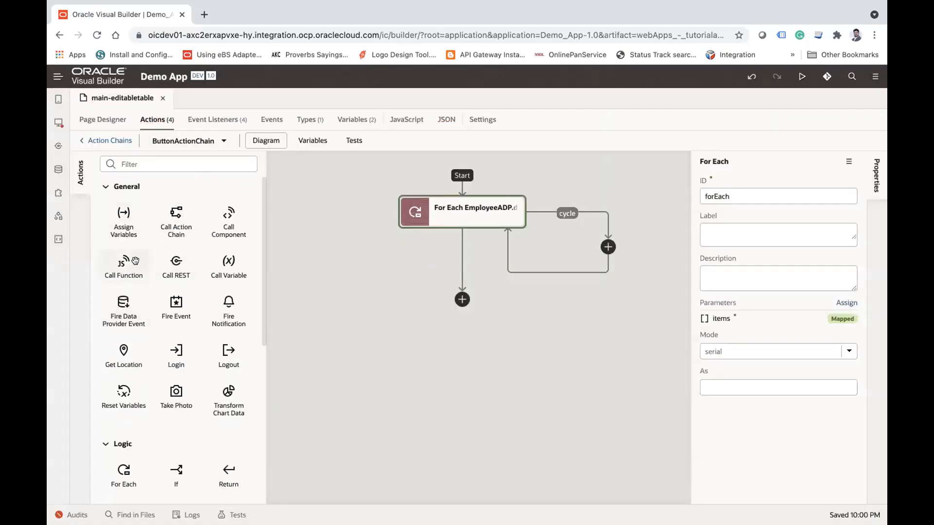
drag(171, 269, 605, 251)
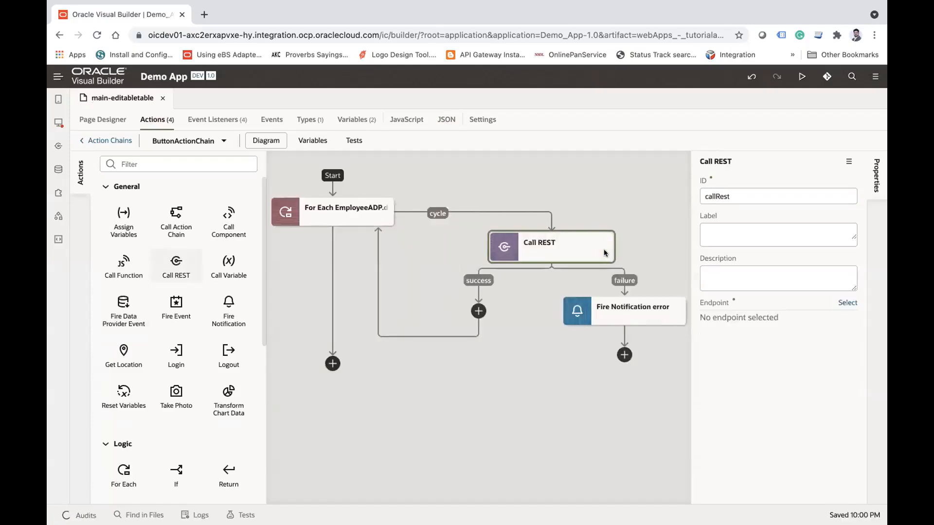
click(845, 302)
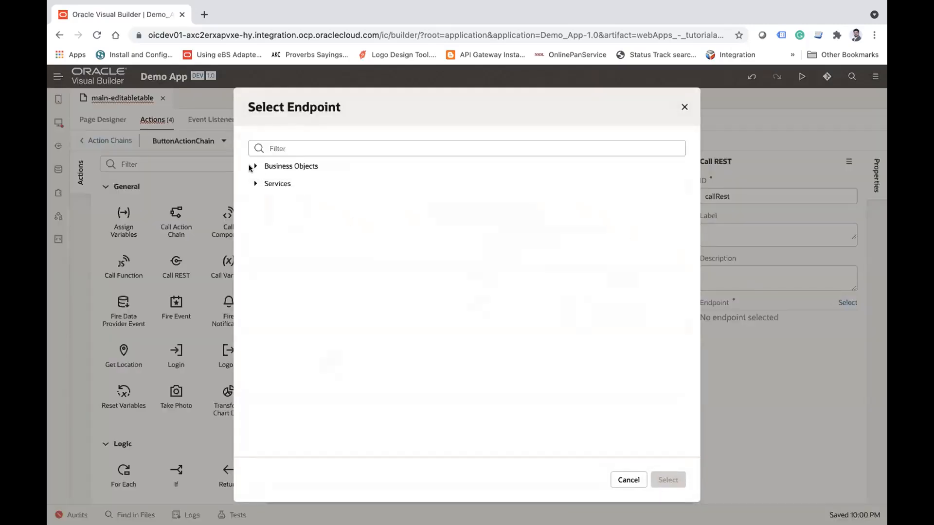
click(251, 167)
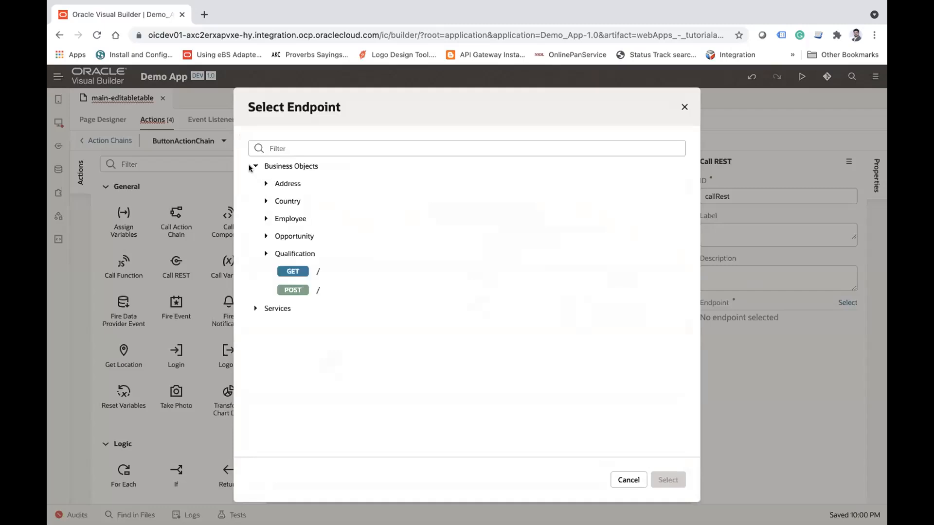
click(265, 220)
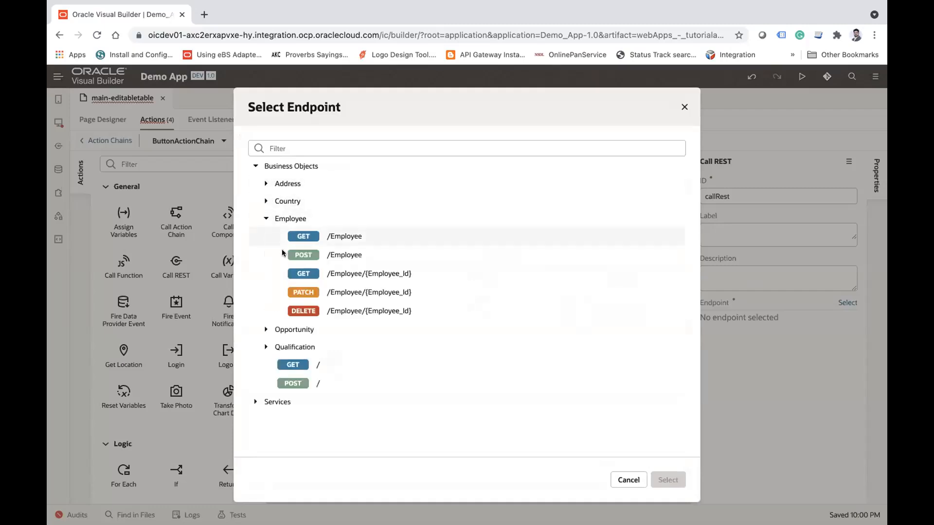
click(340, 295)
click(661, 481)
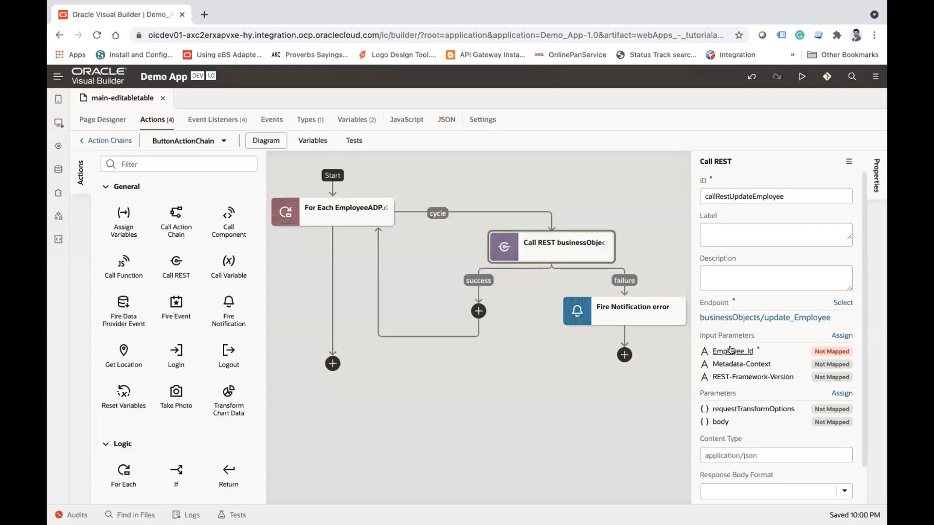
Step: Map the id of EmployeeADP data item[0] to the Employee_Id input parameter of the Call REST action
click(838, 336)
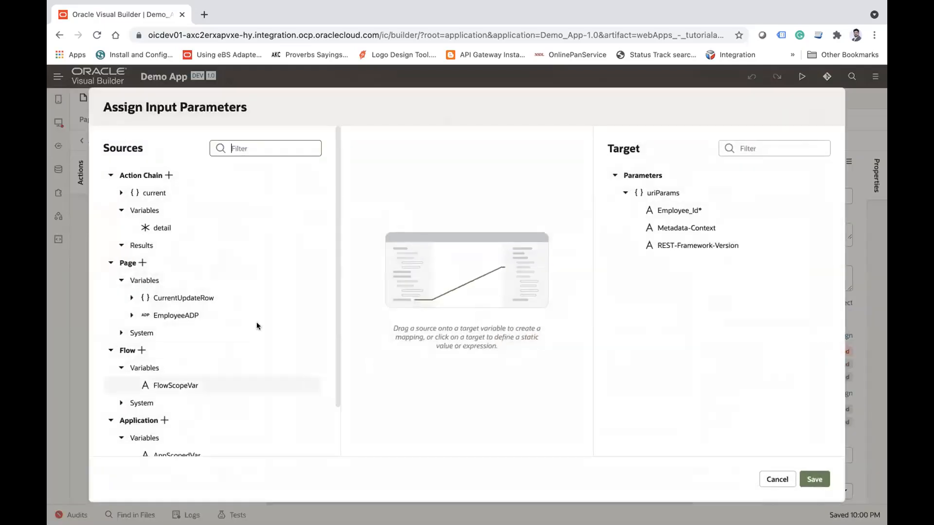
click(119, 193)
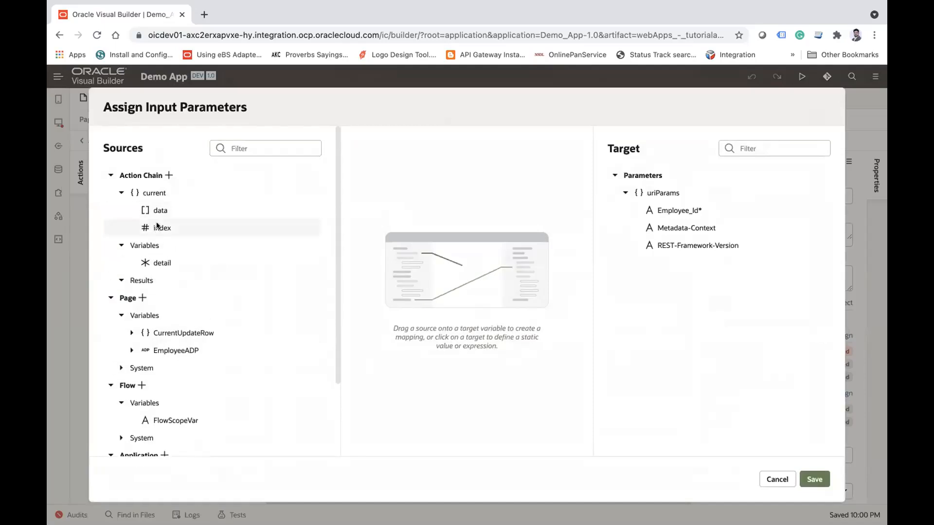
scroll(238, 309, down, 2)
scroll(239, 309, down, 2)
click(132, 270)
click(142, 288)
click(152, 306)
drag(190, 392, 675, 211)
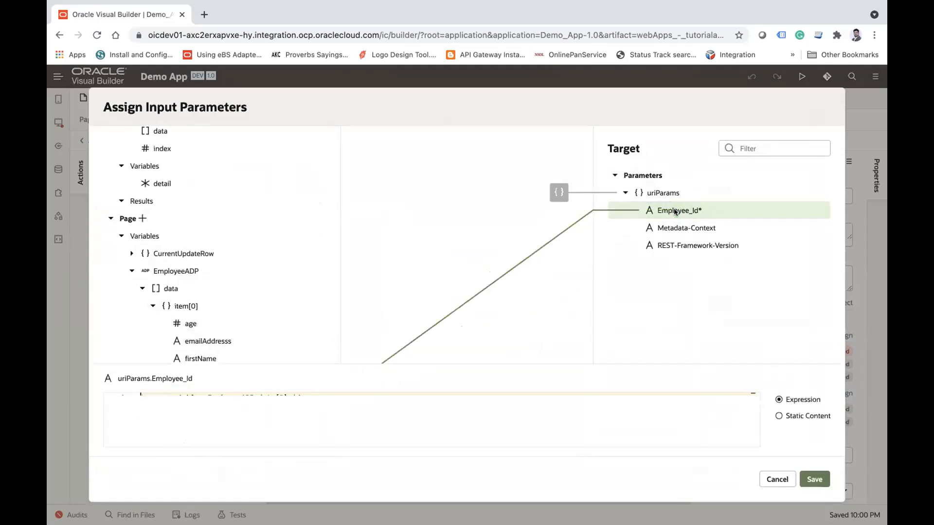
Step: Change the Employee_Id expression to $page.variables.EmployeeADP.data[$current.index].id and save the mapping
scroll(210, 238, up, 2)
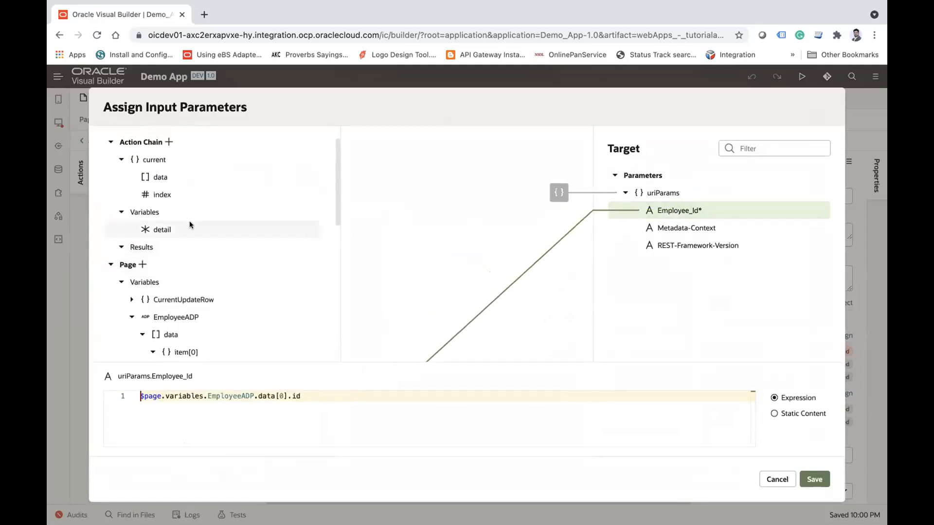
drag(165, 195, 676, 211)
click(397, 390)
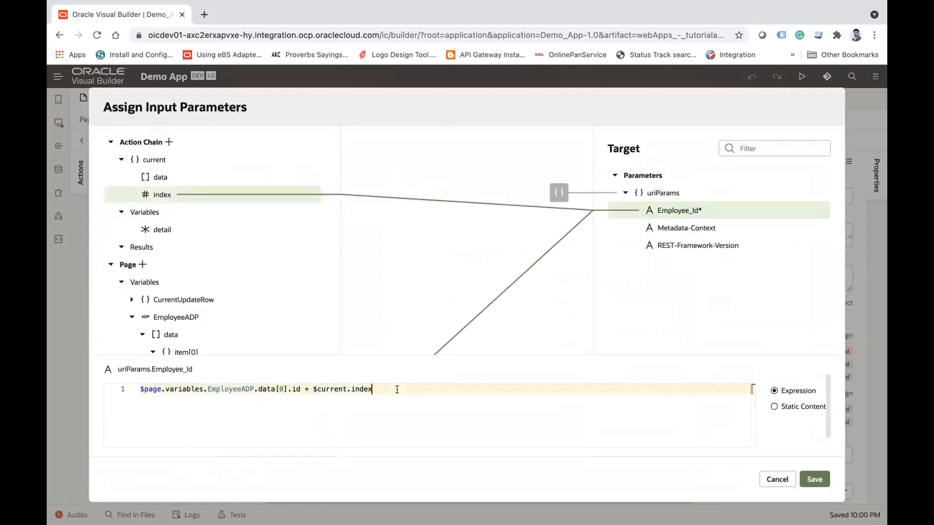
drag(373, 388, 313, 385)
drag(312, 385, 372, 385)
key(BackSpace)
click(281, 382)
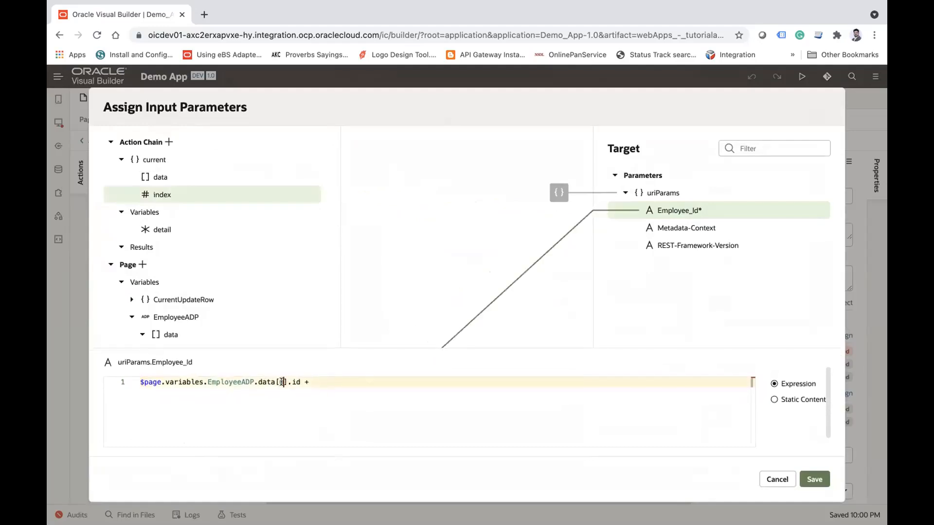
text($current.index)
click(387, 381)
key(BackSpace)
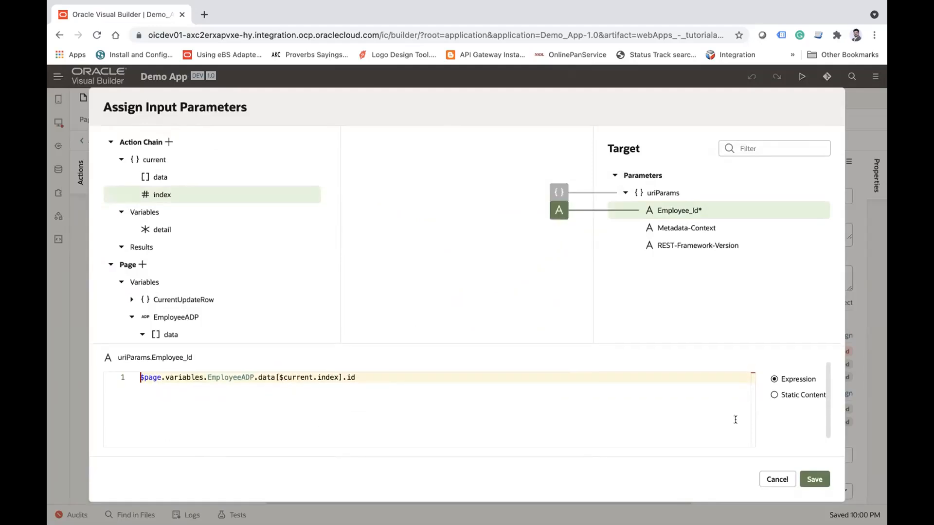
click(814, 479)
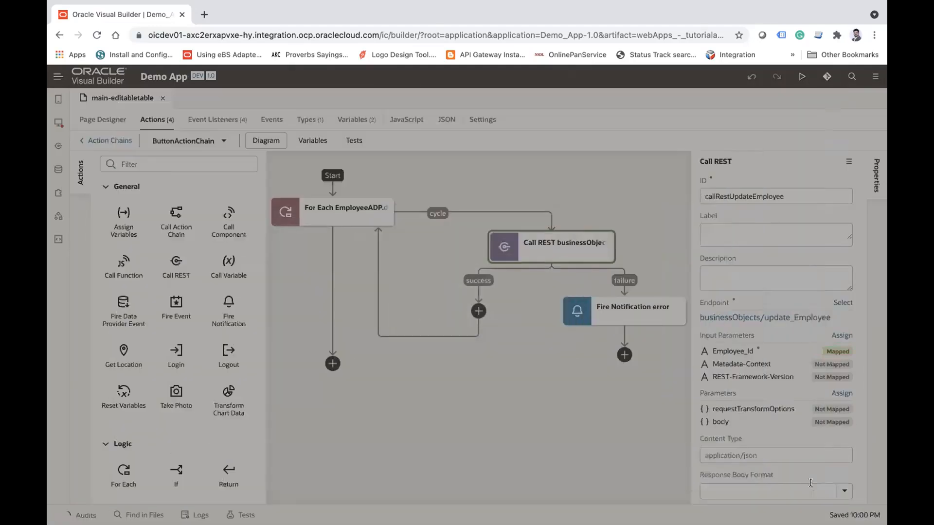
Step: Map the Call REST body parameter to $page.variables.EmployeeADP.data[$current.index] and save the mapping
click(720, 422)
scroll(238, 264, down, 3)
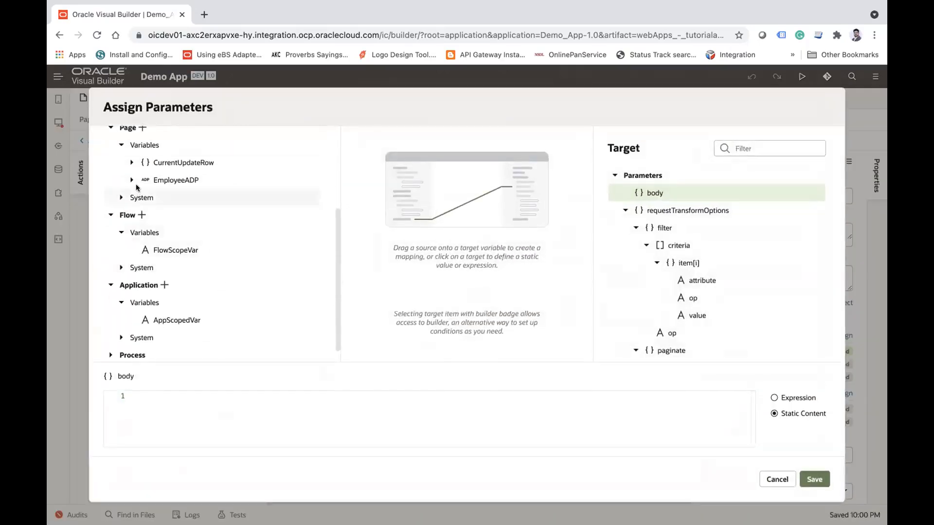
click(132, 180)
click(142, 197)
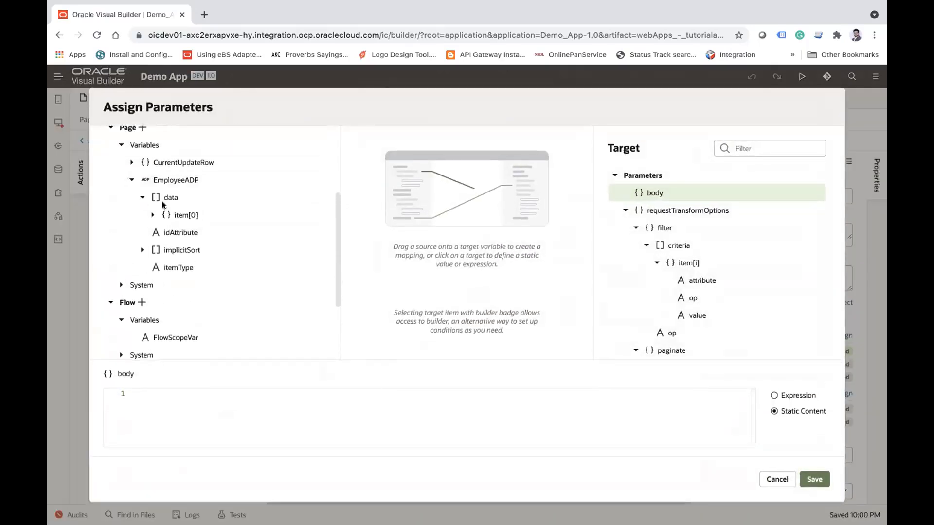
click(184, 219)
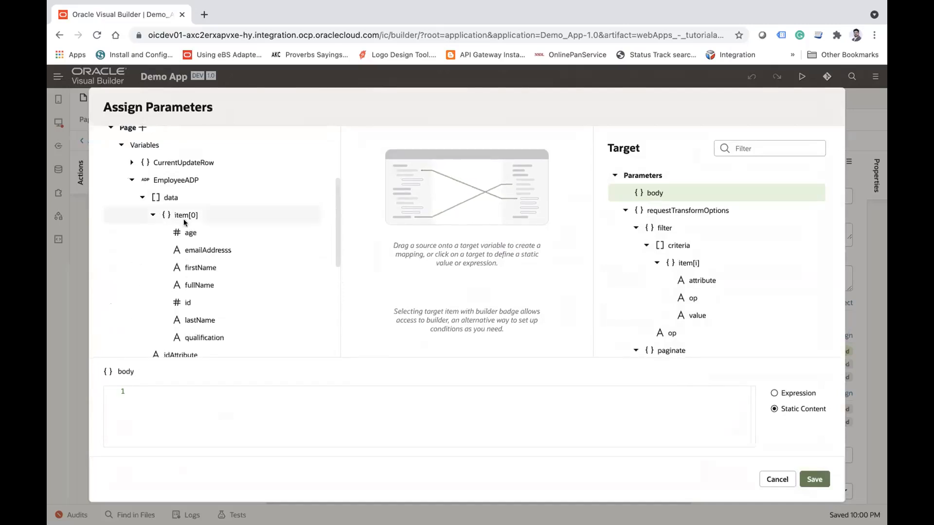
drag(184, 221, 656, 194)
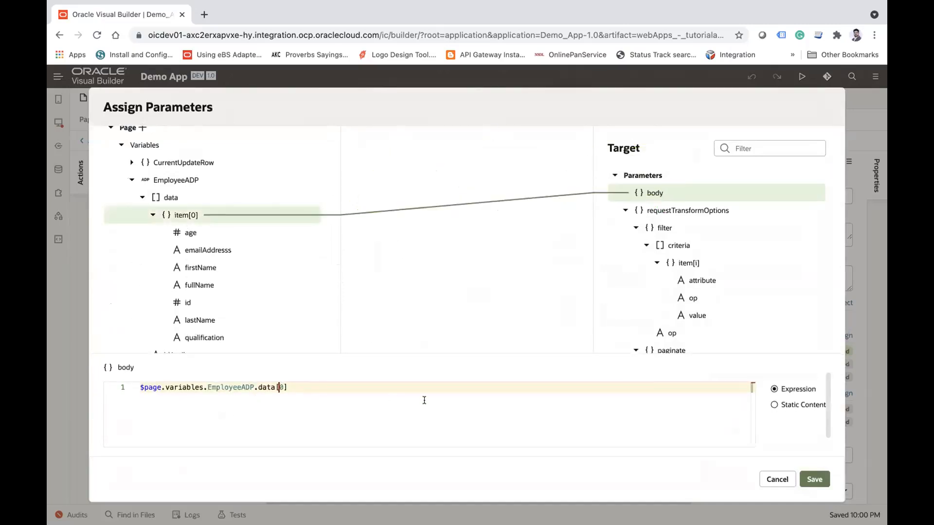
key(Delete)
text($current.index)
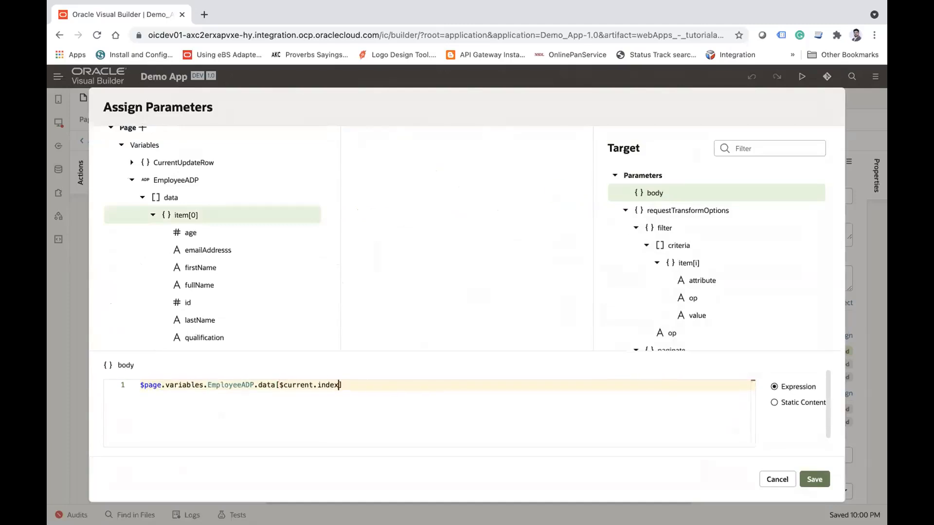
click(809, 479)
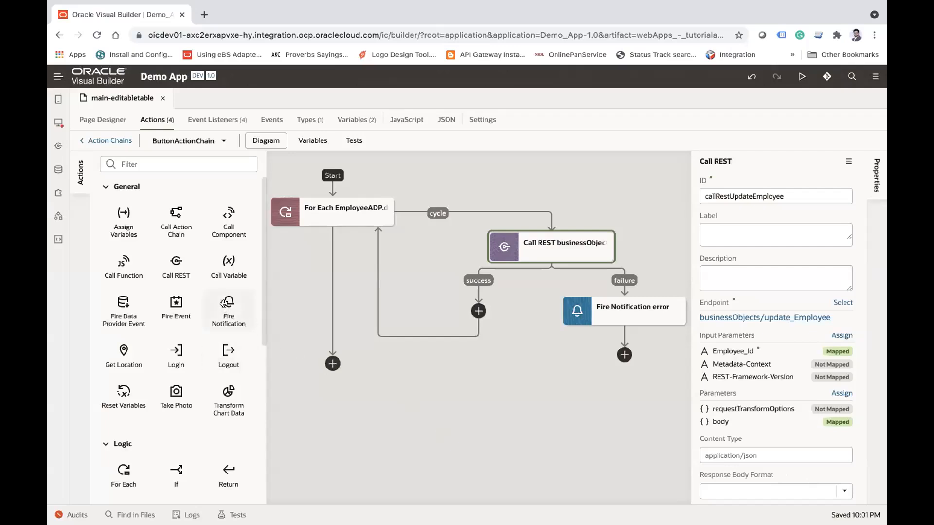
Step: Add a Fire Notification action after the For Each loop with the summary "Employee updated sucessfully"
drag(224, 304, 332, 293)
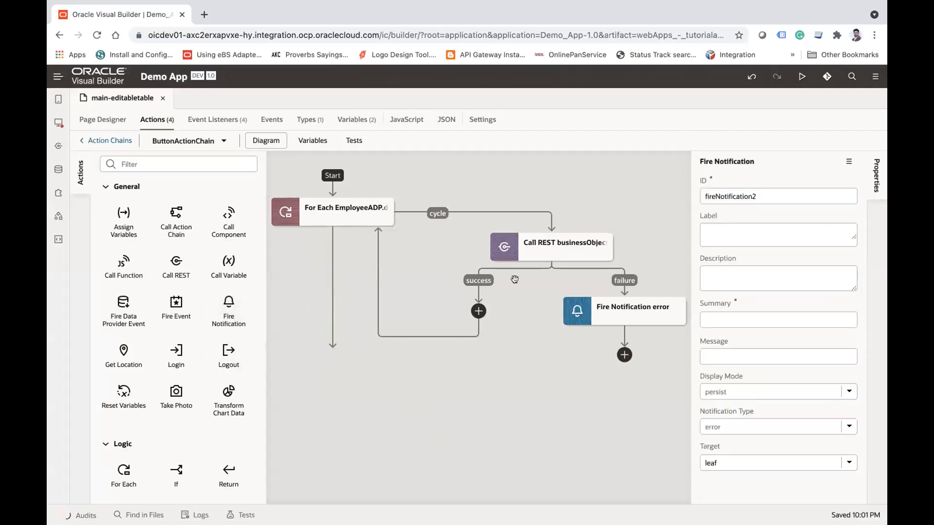
click(739, 319)
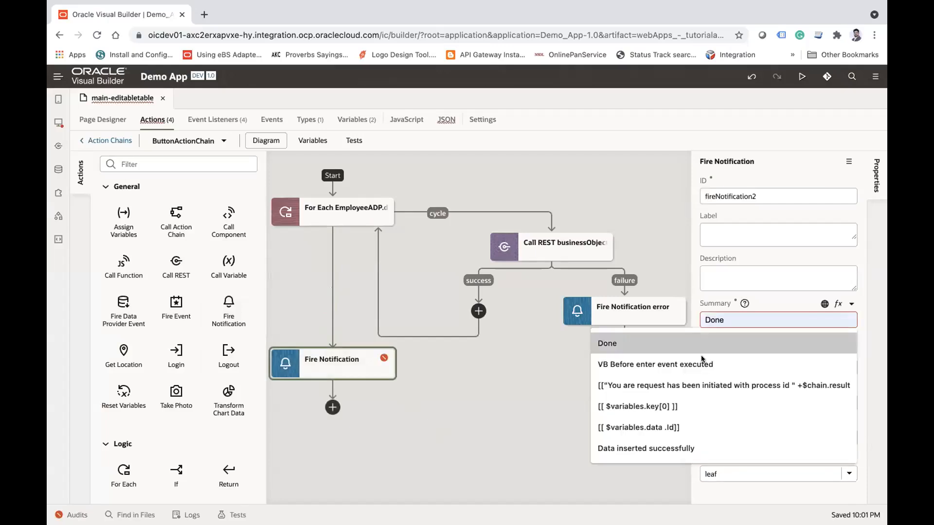
text(E)
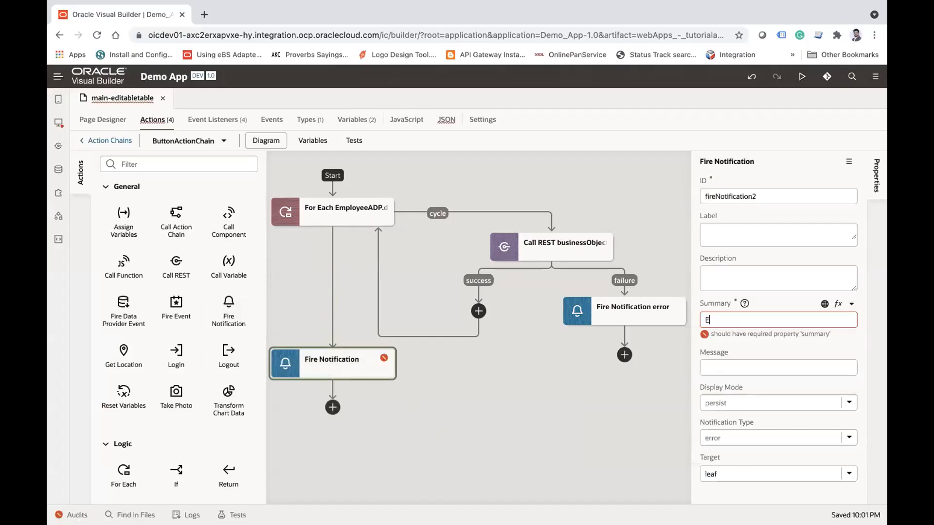
text(mployee updated sucessfully)
key(Tab)
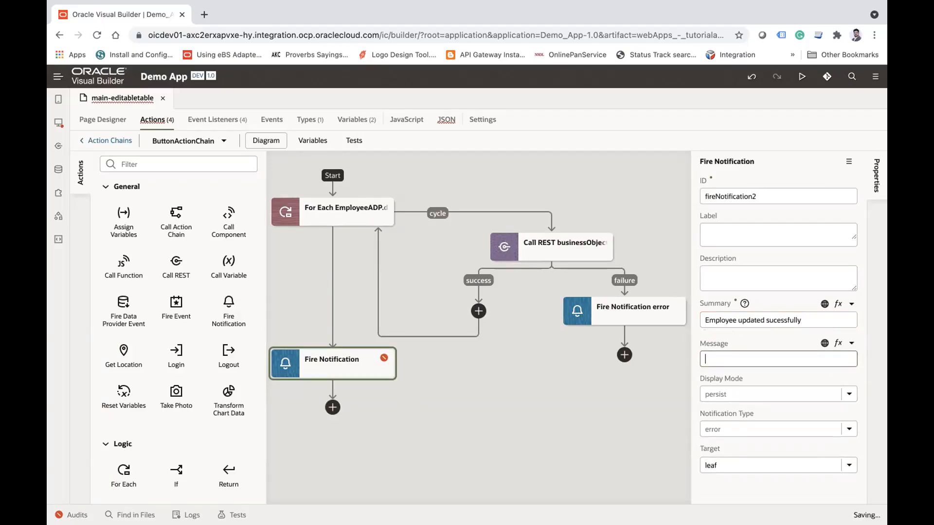
Step: Set the new Fire Notification action's notification type to confirmation
click(848, 428)
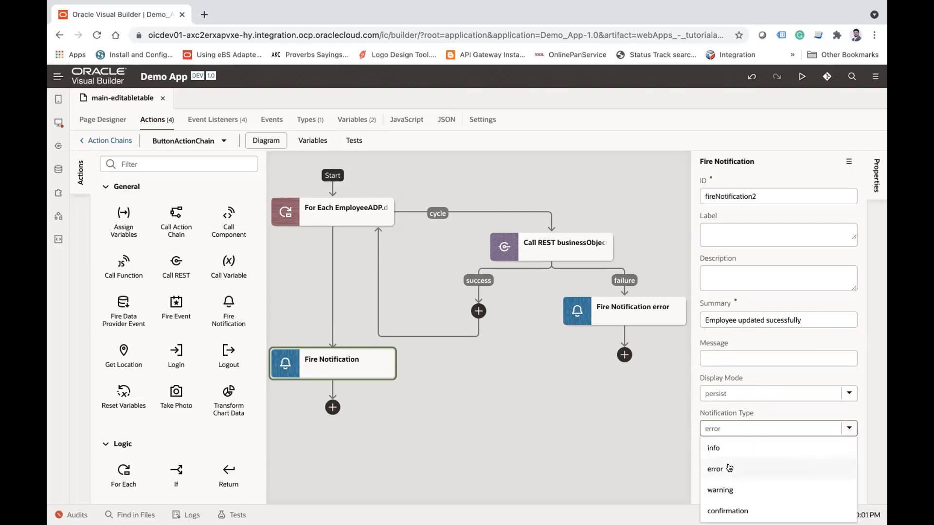
click(721, 509)
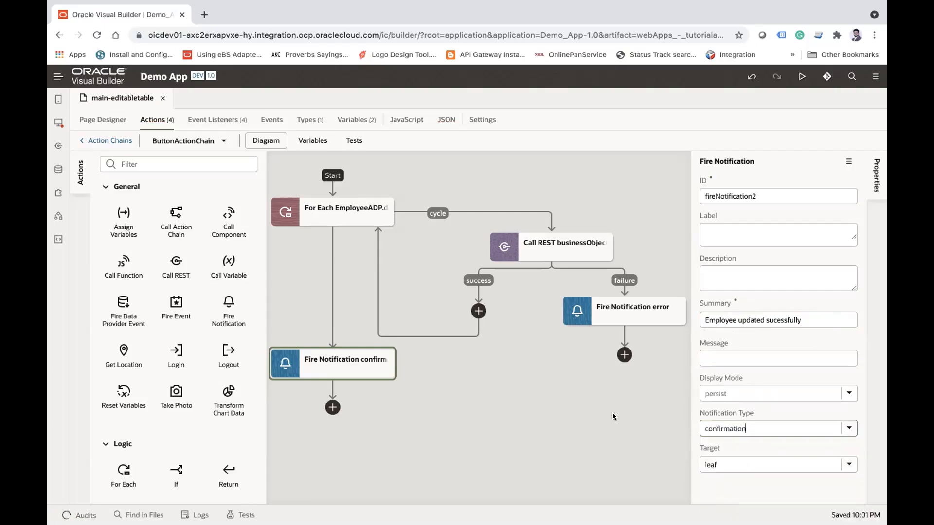
click(425, 400)
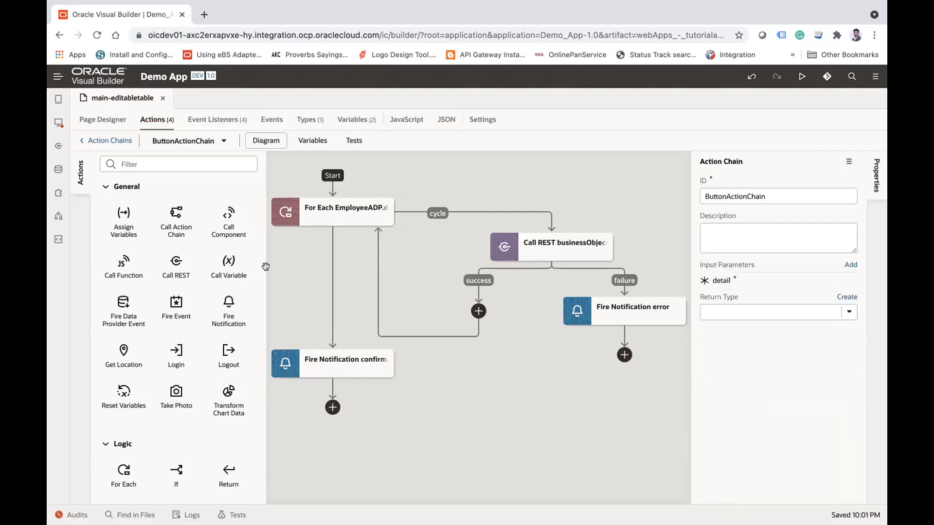
Step: Return from the action chain to the page design and show the page's HTML code
click(106, 118)
click(189, 319)
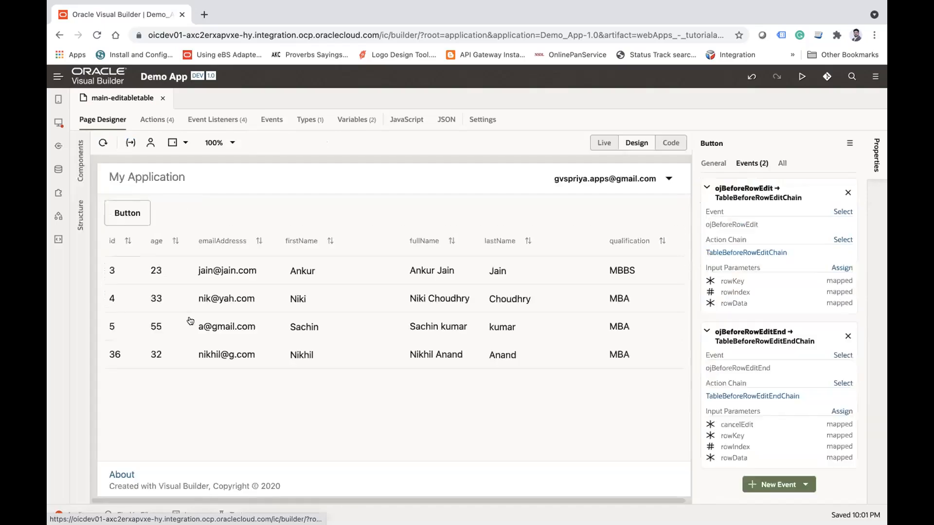
click(671, 143)
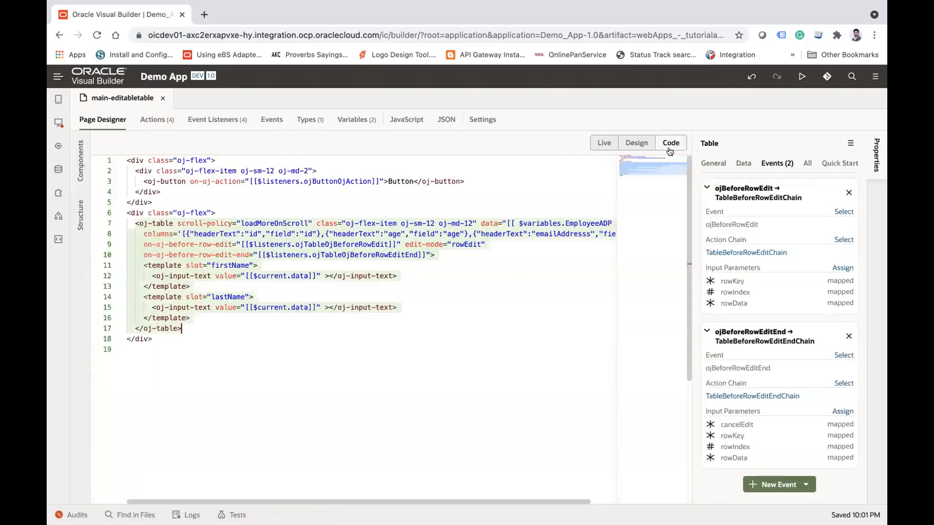
click(238, 244)
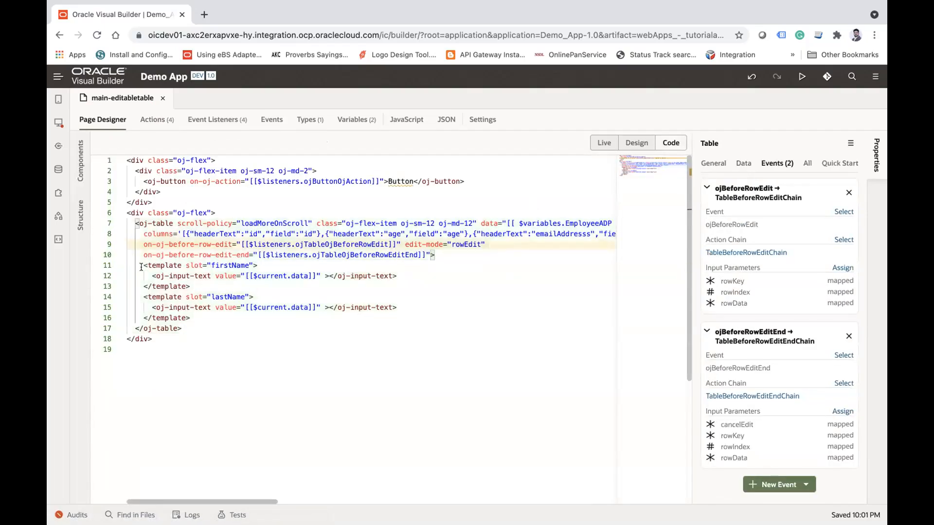
Step: Start an oj-bind-if element with a test attribute on a new line inside the firstName template
click(275, 267)
key(Return)
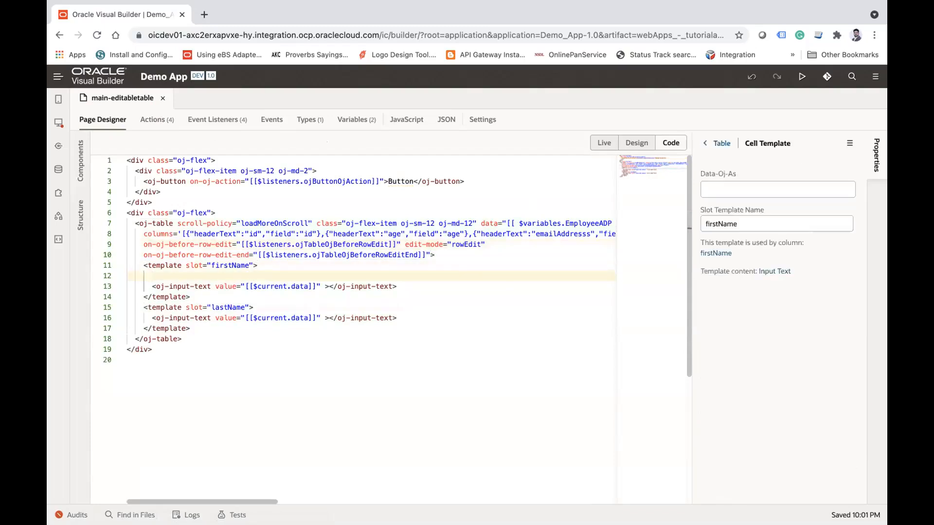
text(<oj)
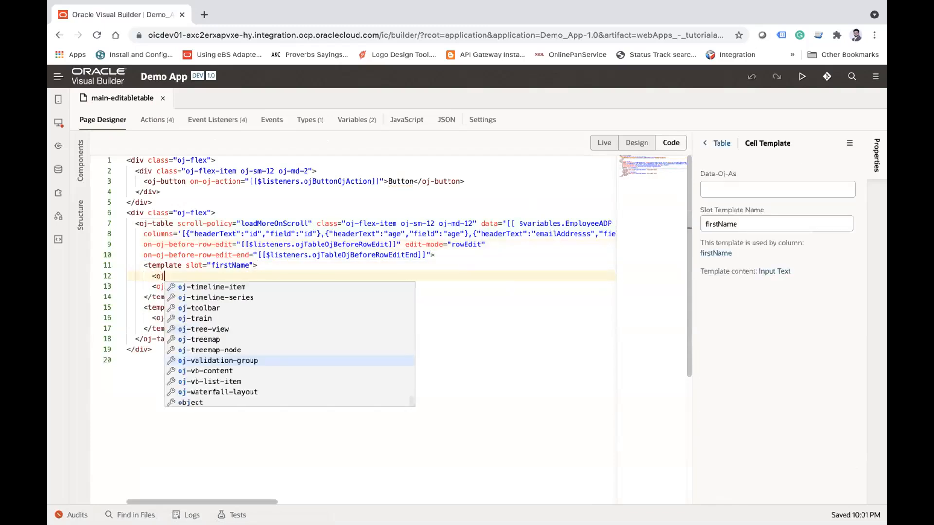
text(-f)
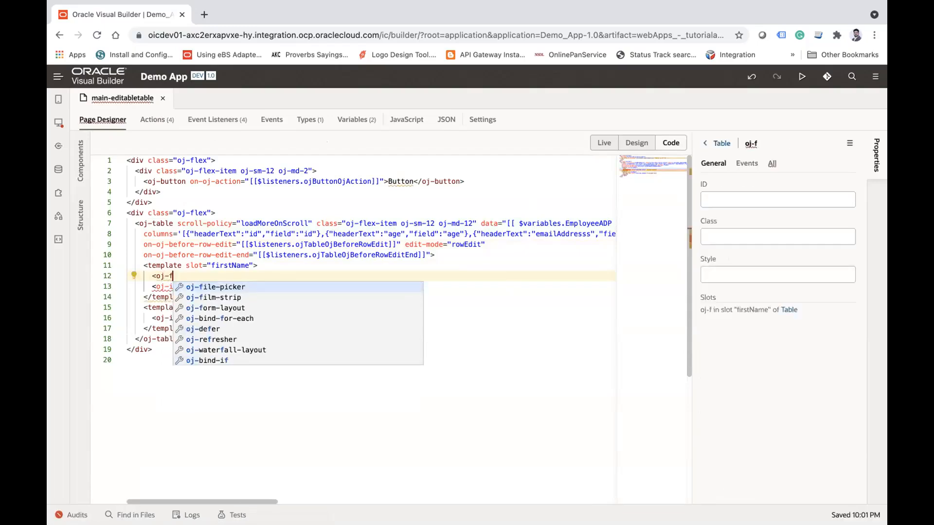
key(Down)
key(Down)
key(Down)
key(Down)
key(Down)
key(Down)
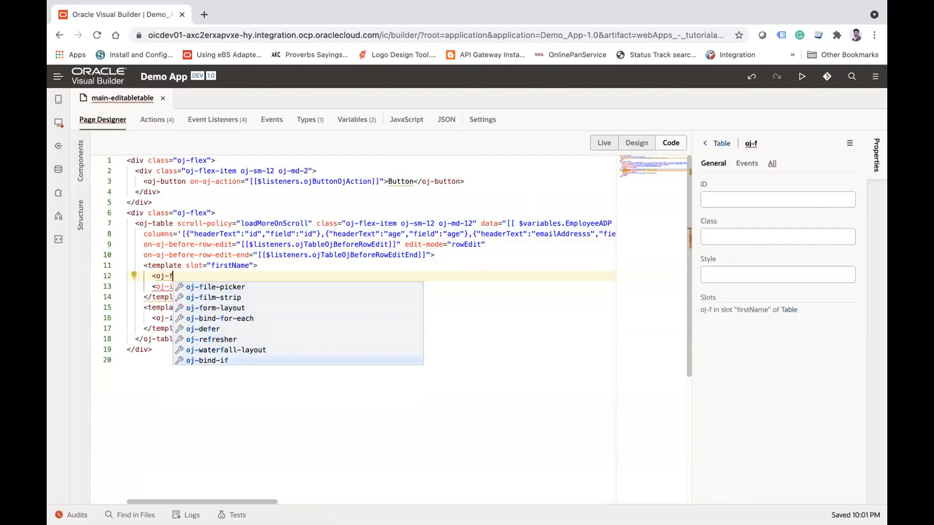
key(Down)
key(Return)
text(t)
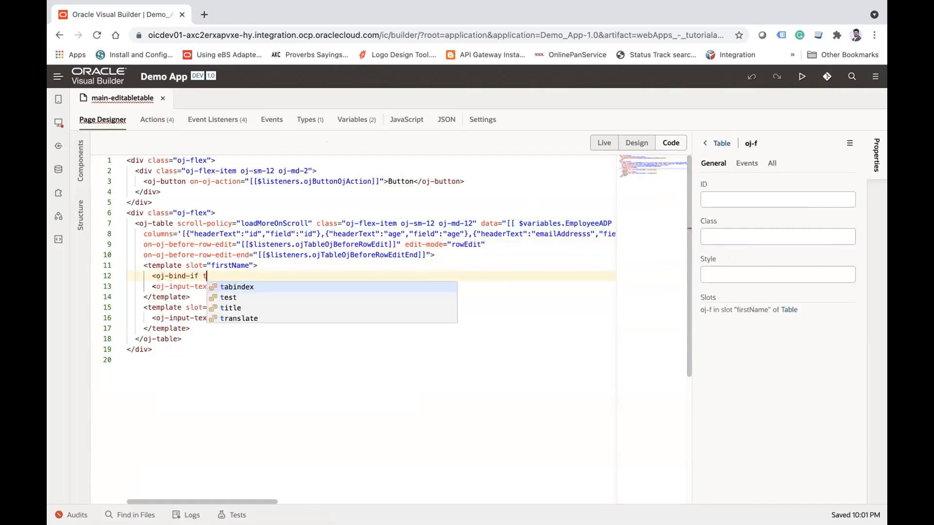
key(Down)
key(Return)
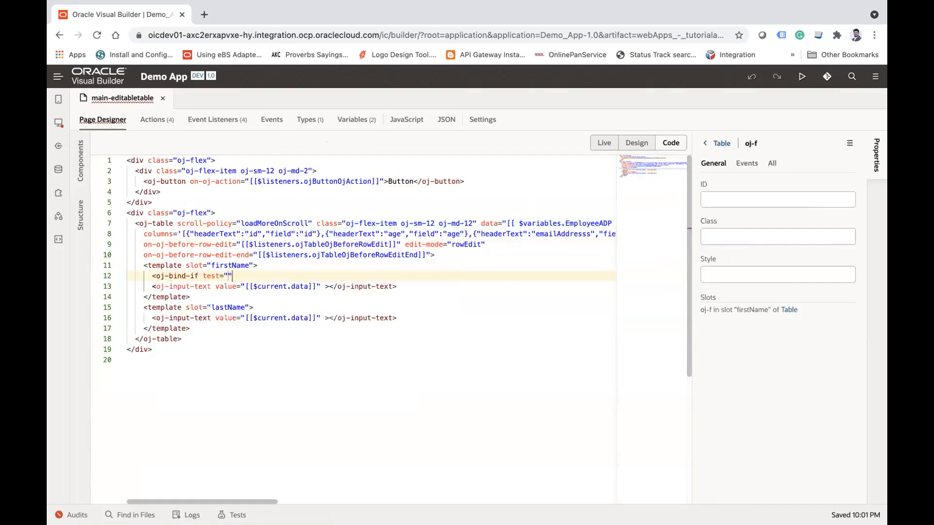
Step: Enter [[$current.mode=''] as the test expression of the oj-bind-if element in the firstName template
text([p[)
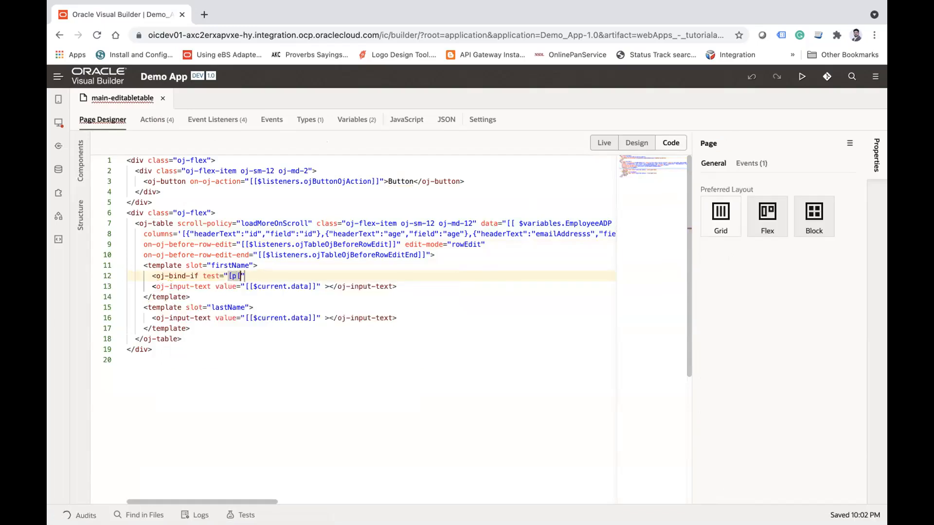
key(BackSpace)
key(BackSpace)
key(BackSpace)
text([[]])
key(BackSpace)
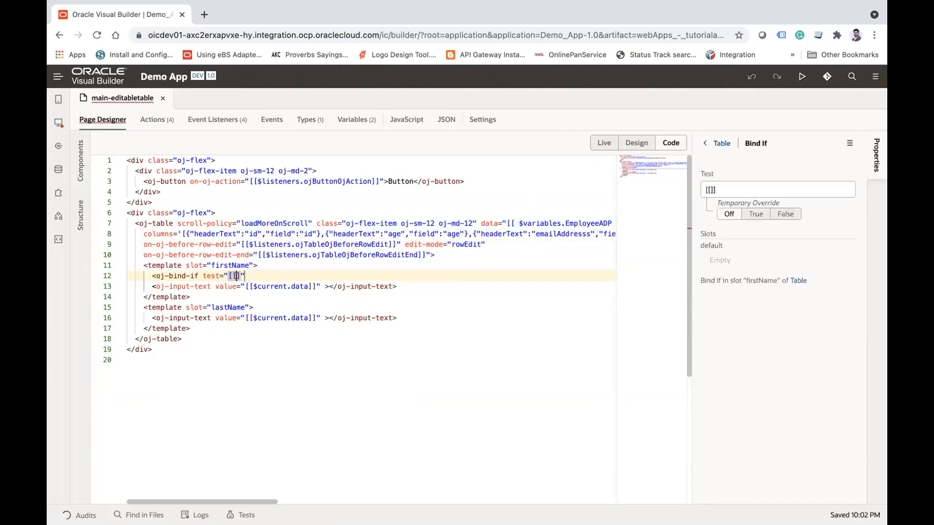
text($c)
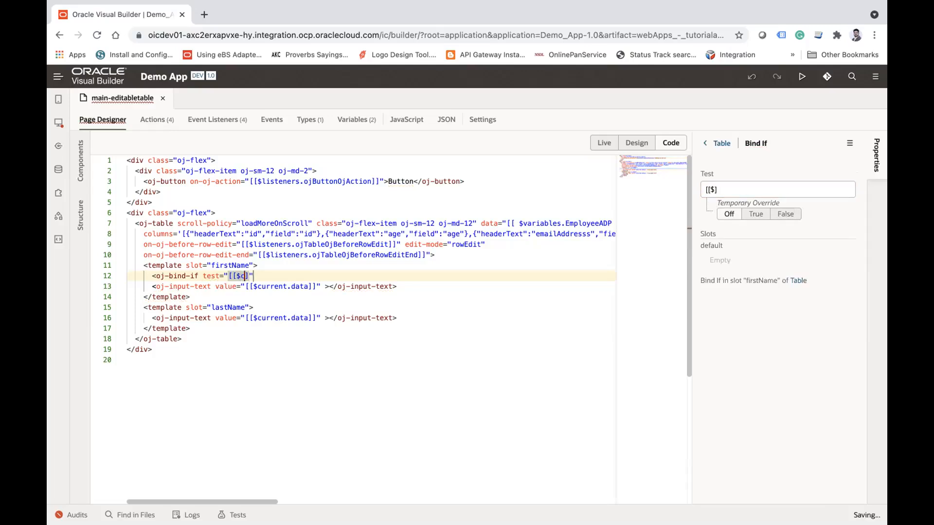
text(r)
key(BackSpace)
text(urrent)
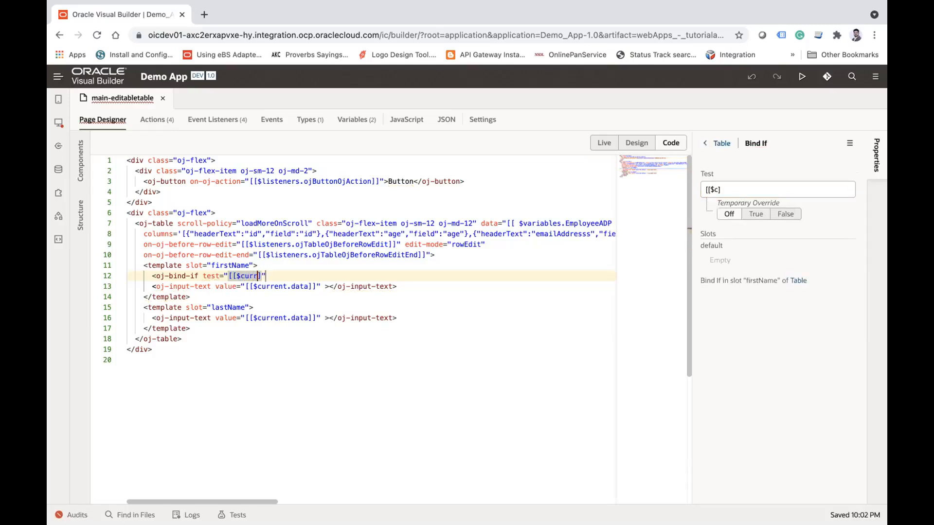
text(.mode=)
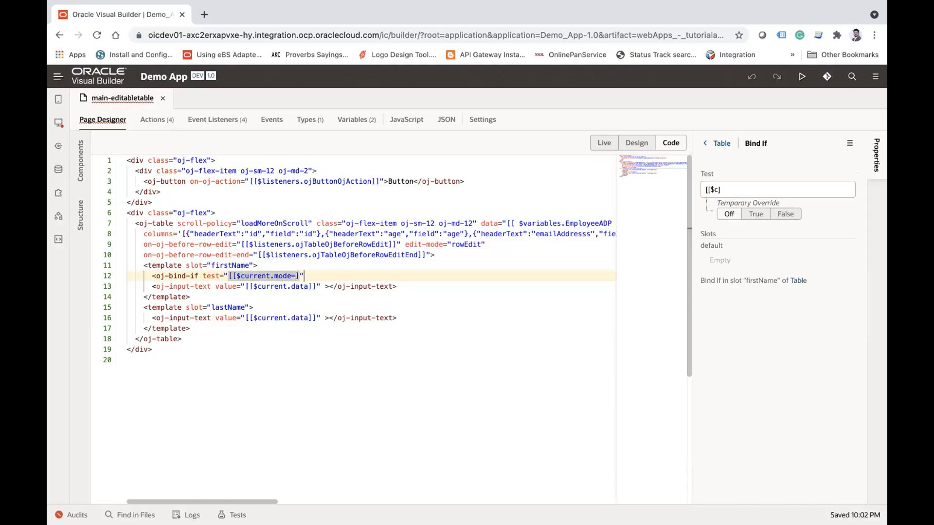
text('')
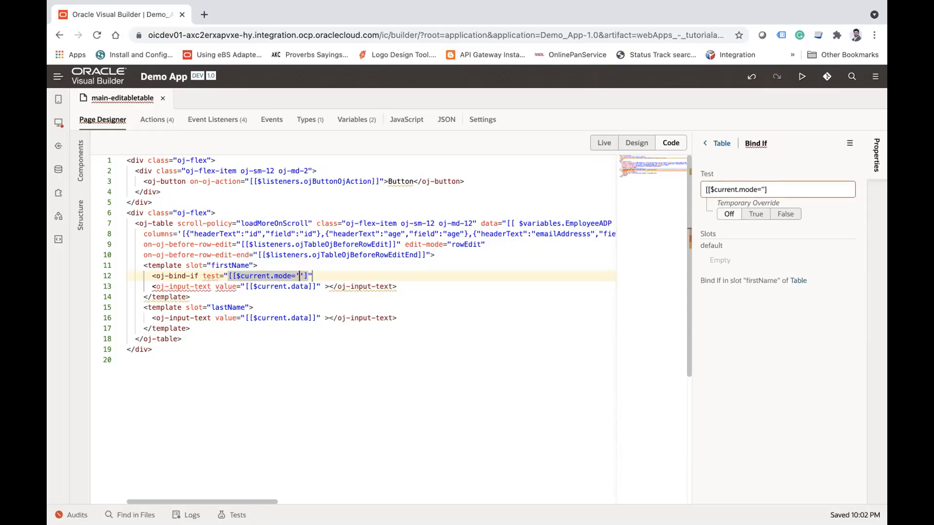
Step: Complete the oj-bind-if opening tag and add its closing tag above the existing input text in the firstName template
mouse_move(627, 15)
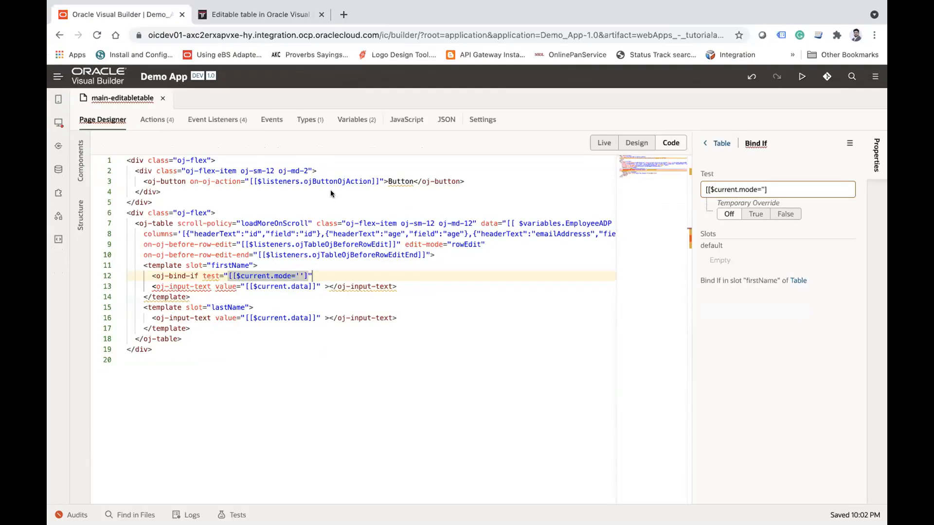
click(332, 276)
text(>)
key(Return)
key(Return)
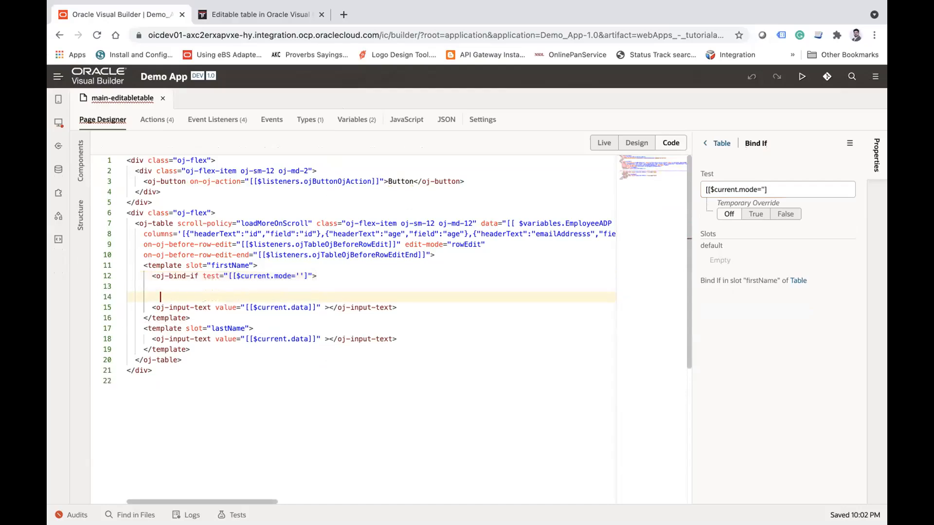
text(<)
key(Return)
click(409, 305)
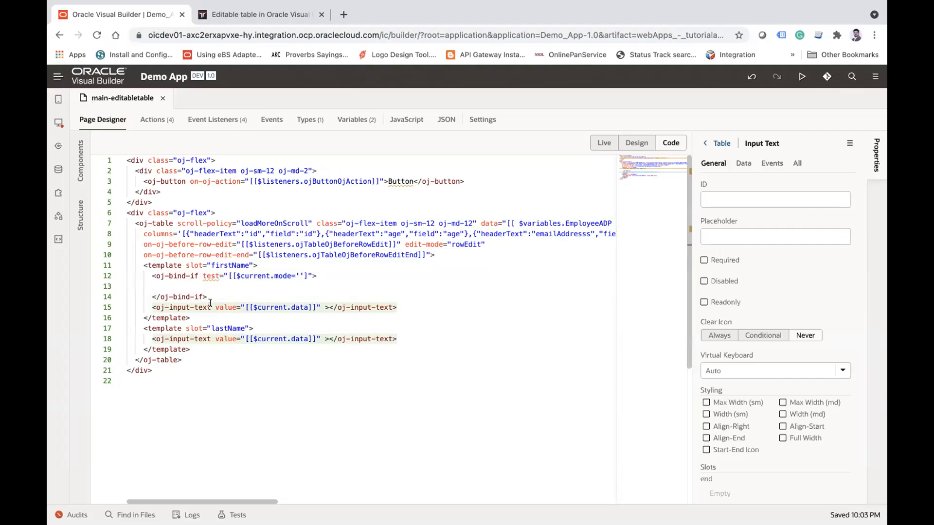
Step: Place a copy of the oj-input-text element with value [[$current.data]] inside the oj-bind-if block
click(192, 284)
key(Tab)
key(Tab)
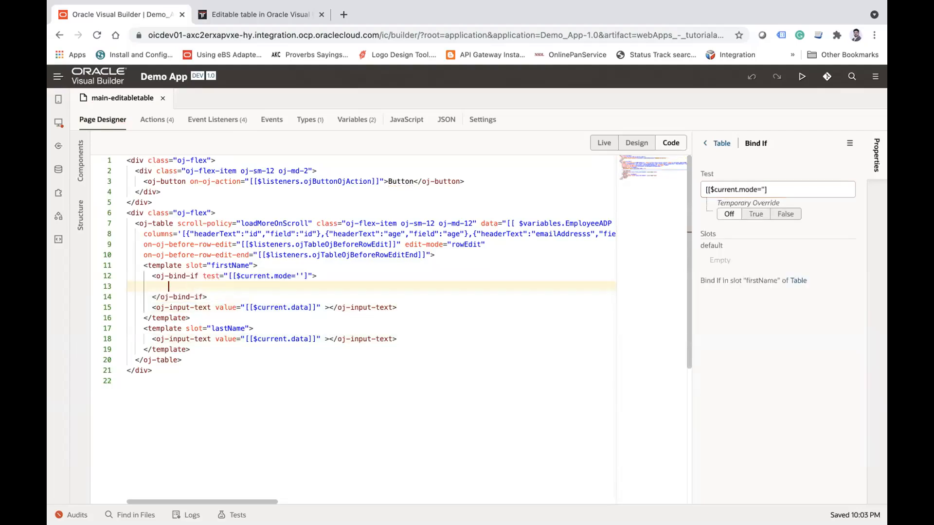
text(<oj-input-text value="[[$current.data]]" ></oj-input-text>)
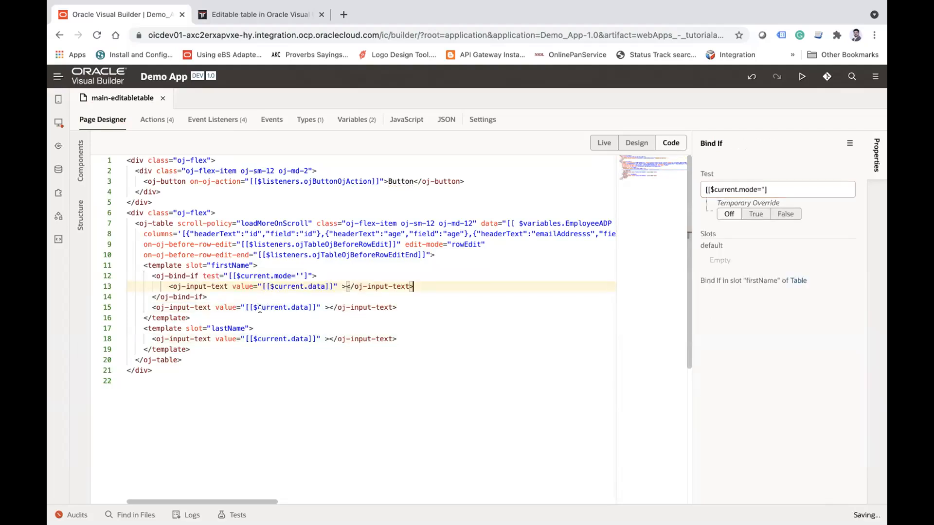
Step: Duplicate the whole oj-bind-if block directly below itself in the firstName template
click(151, 274)
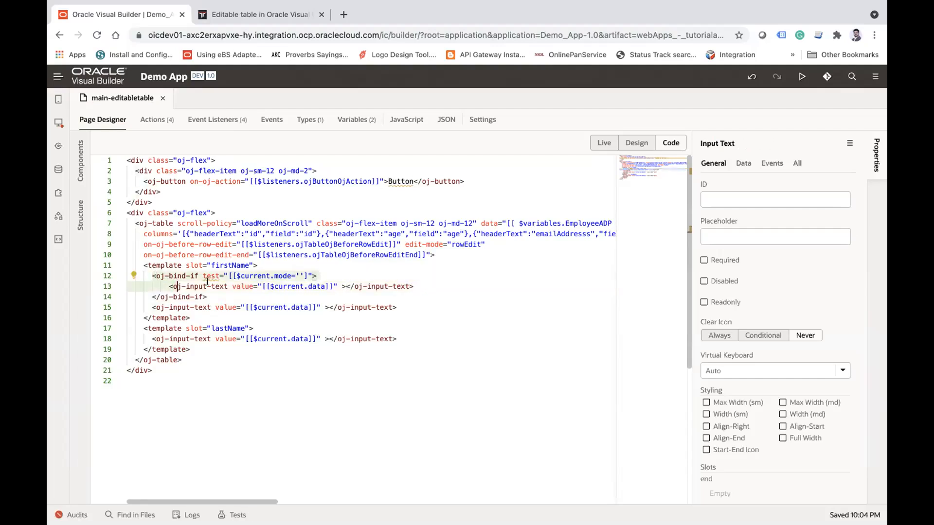
mouse_move(208, 284)
click(216, 295)
key(Return)
click(151, 276)
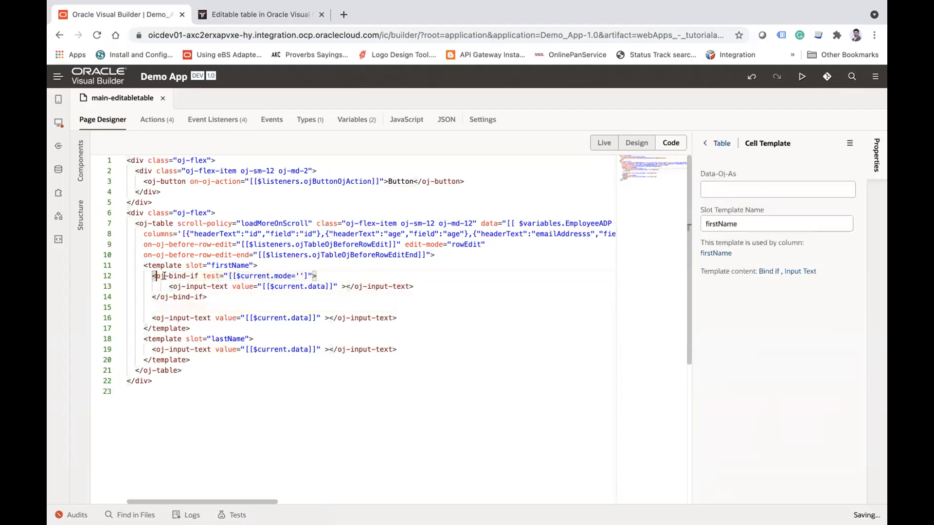
click(151, 314)
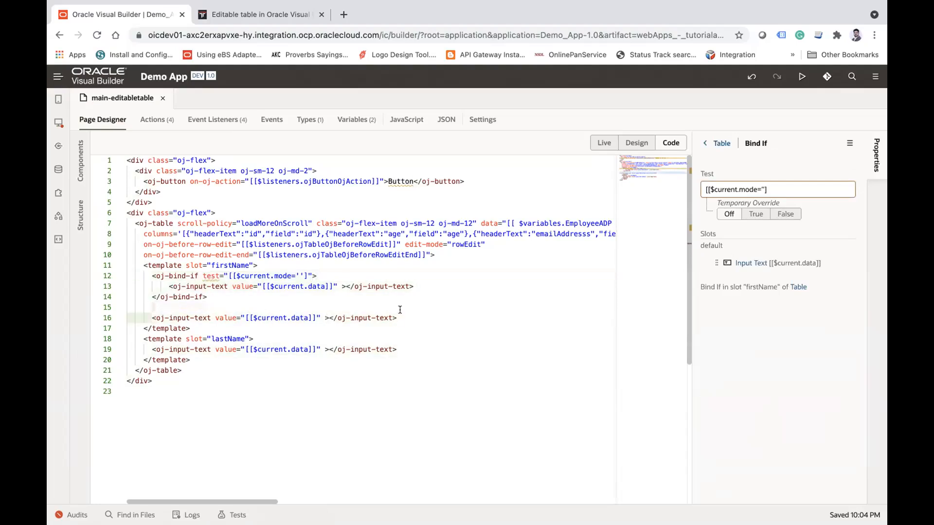
text(<oj-bind-if test="[[$current.mode='']]">     <oj-input-text value="[[$current.data]]" ></oj-input-text> </oj-bind-if>)
Step: Set the mode value in the second oj-bind-if test of the firstName template to 'edit'
click(305, 309)
text(dite)
key(BackSpace)
key(BackSpace)
key(BackSpace)
key(BackSpace)
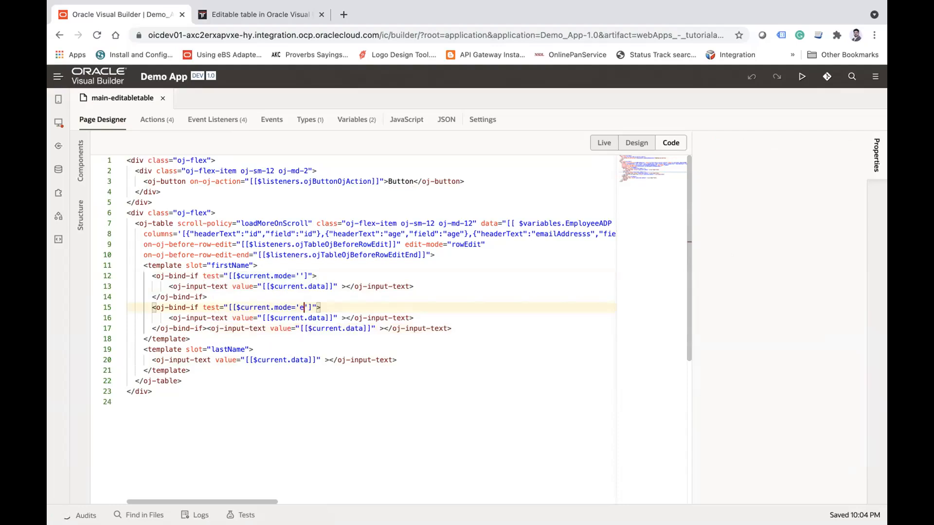
text(edit)
click(361, 273)
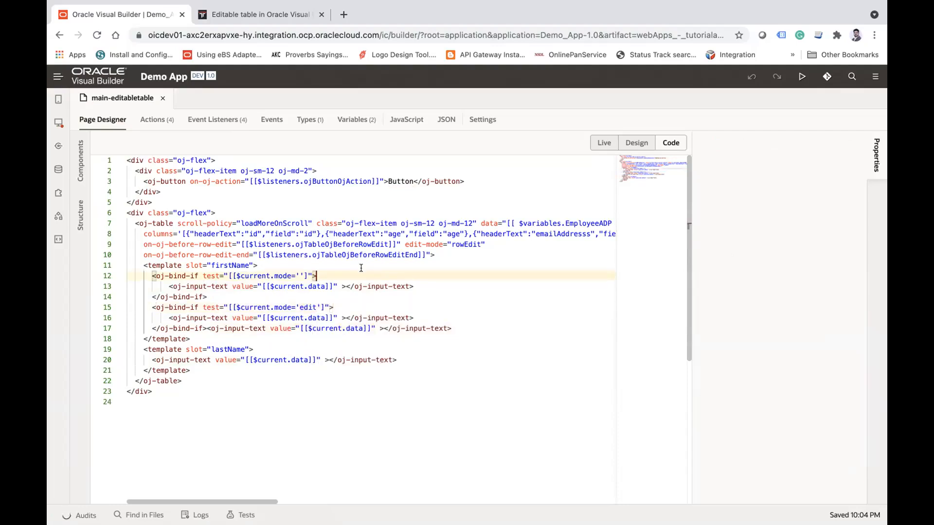
Step: Bind the value of the input text in the firstName edit block to the page variable CurrentUpdateRow.firstName
click(281, 316)
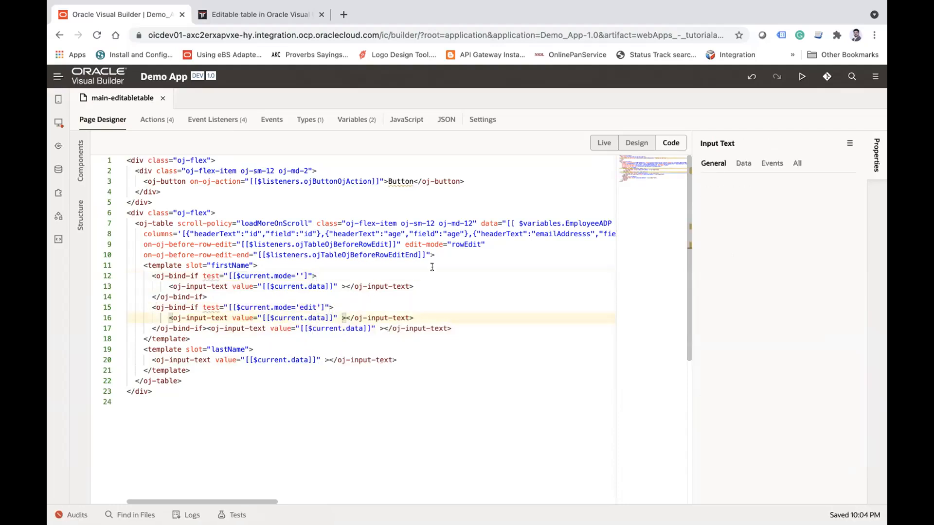
click(743, 163)
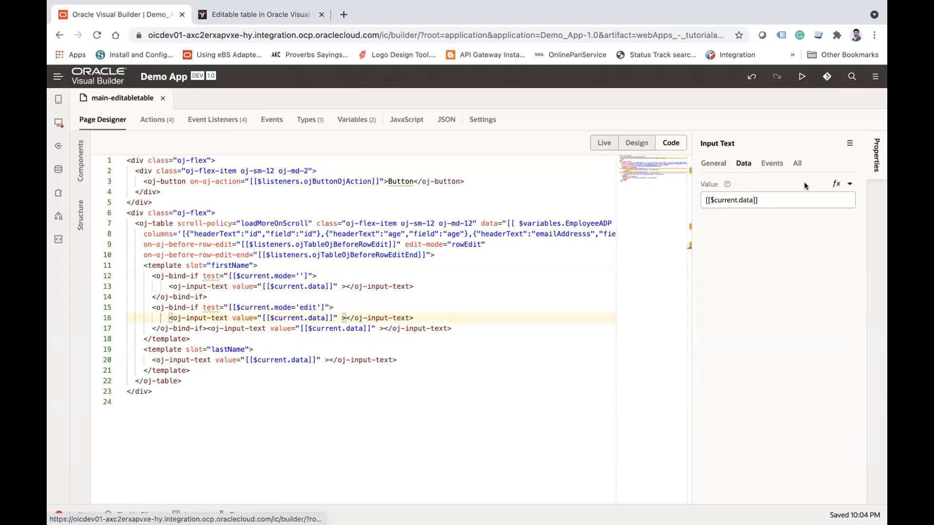
click(848, 184)
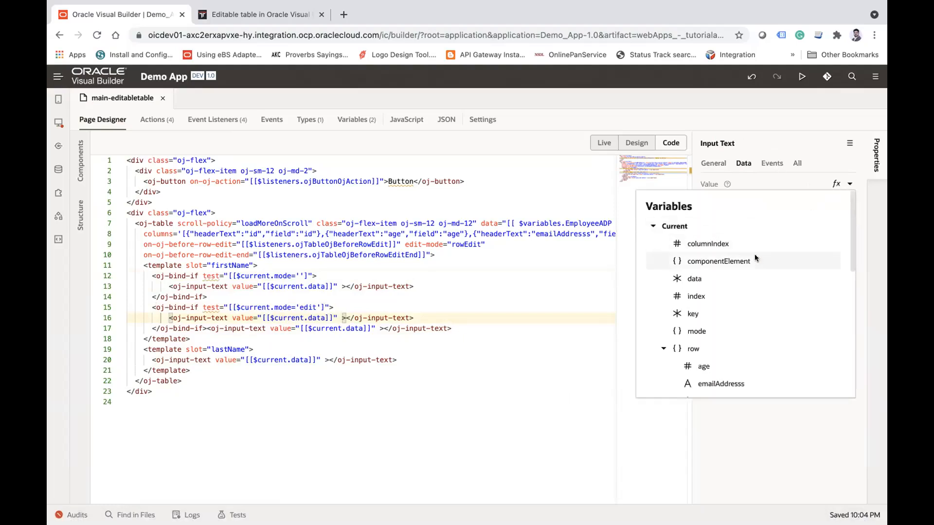
scroll(750, 298, down, 2)
scroll(749, 294, down, 5)
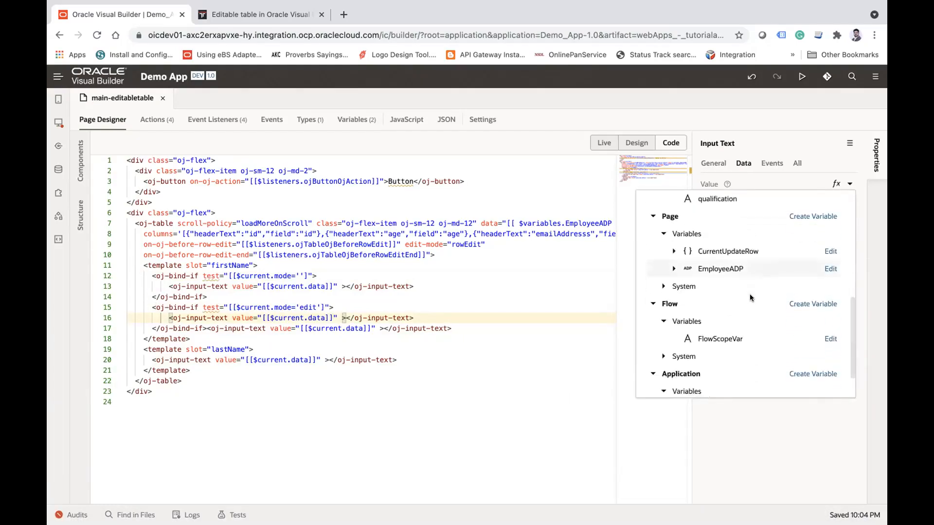
click(674, 251)
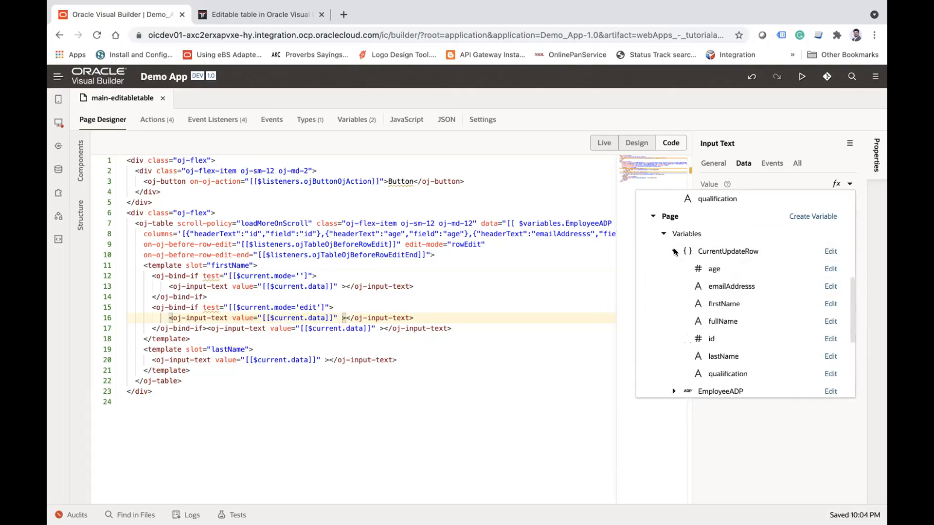
click(718, 300)
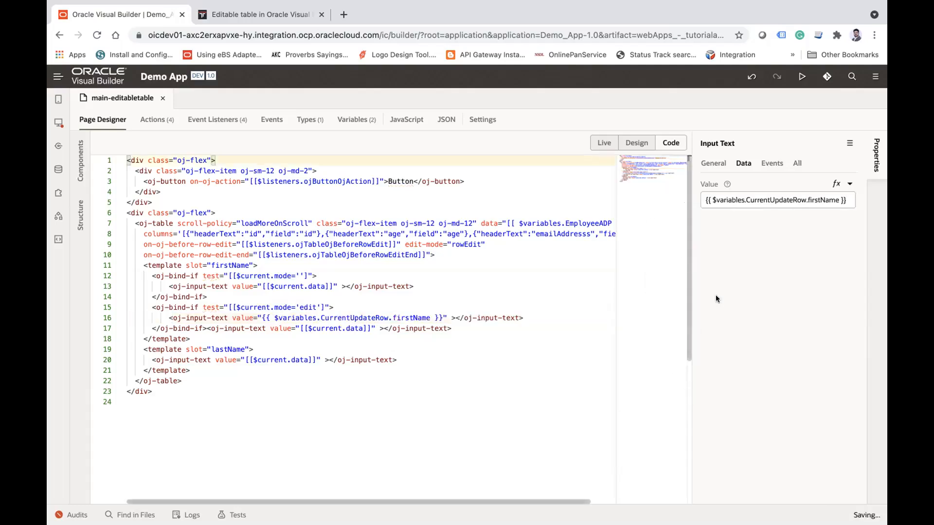
Step: Copy the firstName template's content over the input text line in the lastName template
click(374, 331)
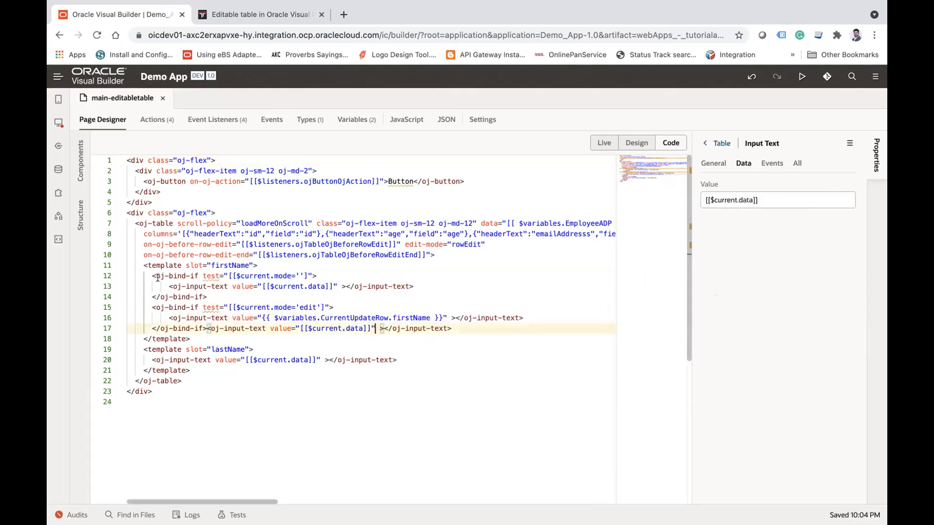
drag(148, 275, 189, 339)
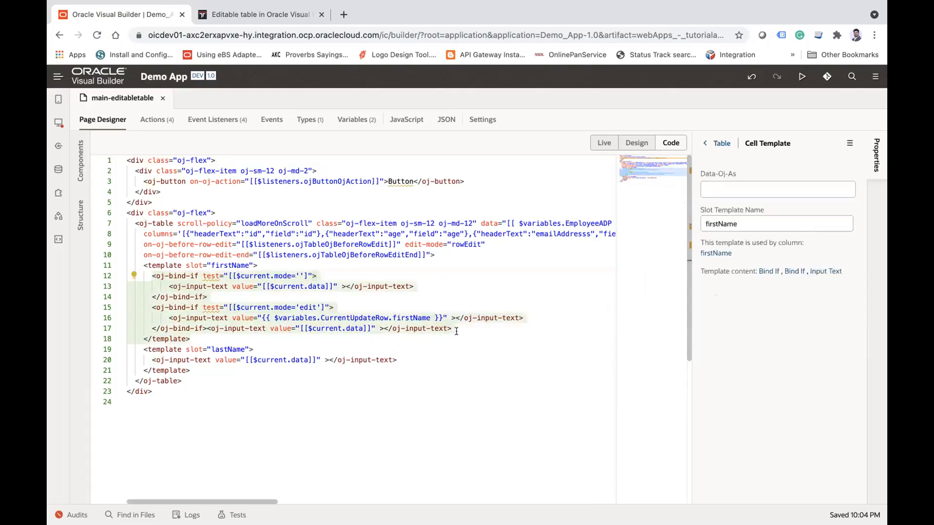
click(152, 361)
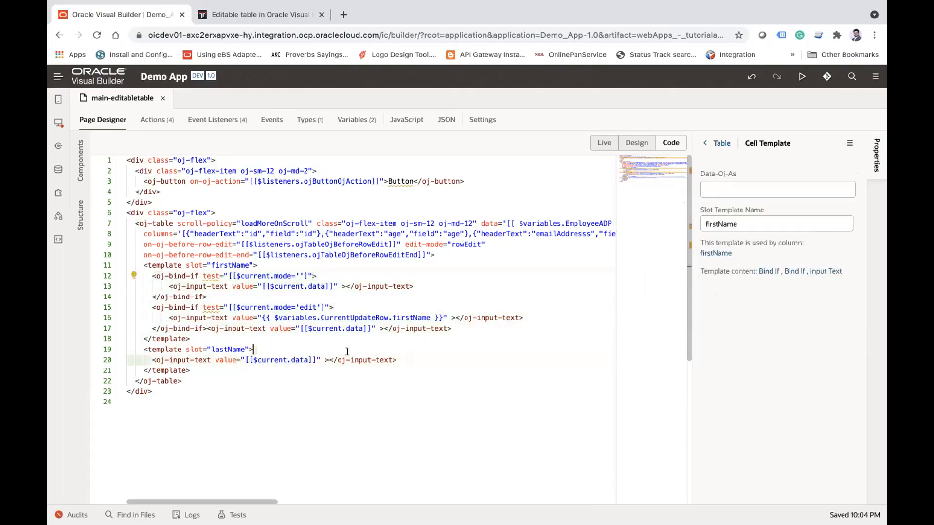
key(super+v)
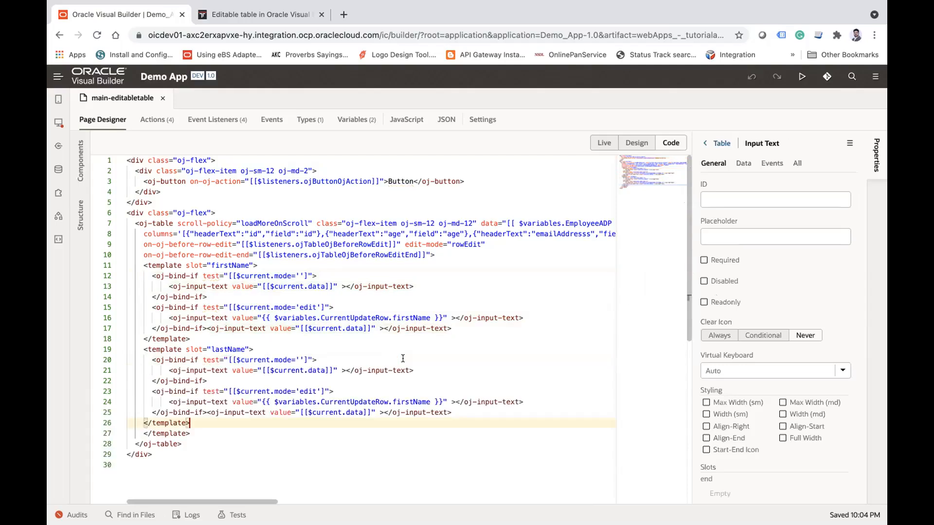
Step: Change the input text value in the lastName edit block to {{ $variables.CurrentUpdateRow.lastName }}
click(413, 402)
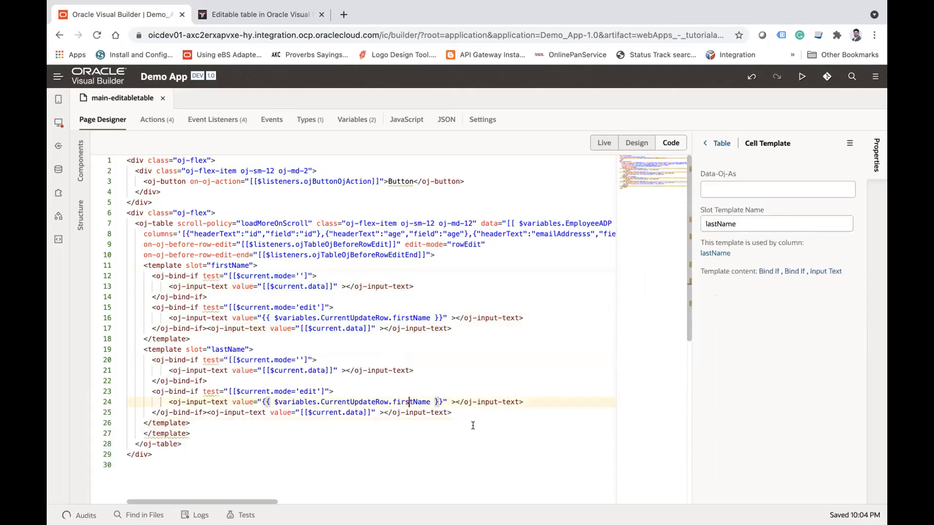
key(BackSpace)
key(BackSpace)
key(BackSpace)
key(BackSpace)
key(BackSpace)
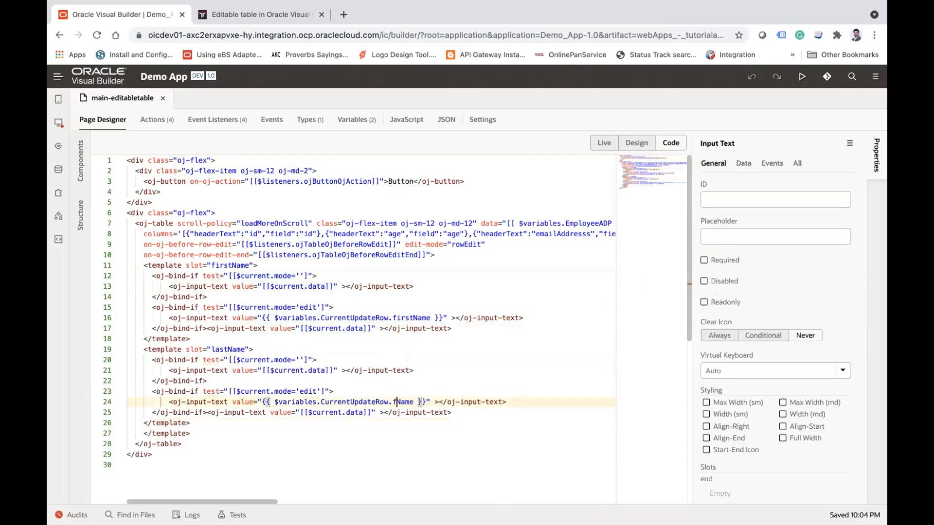
text(last)
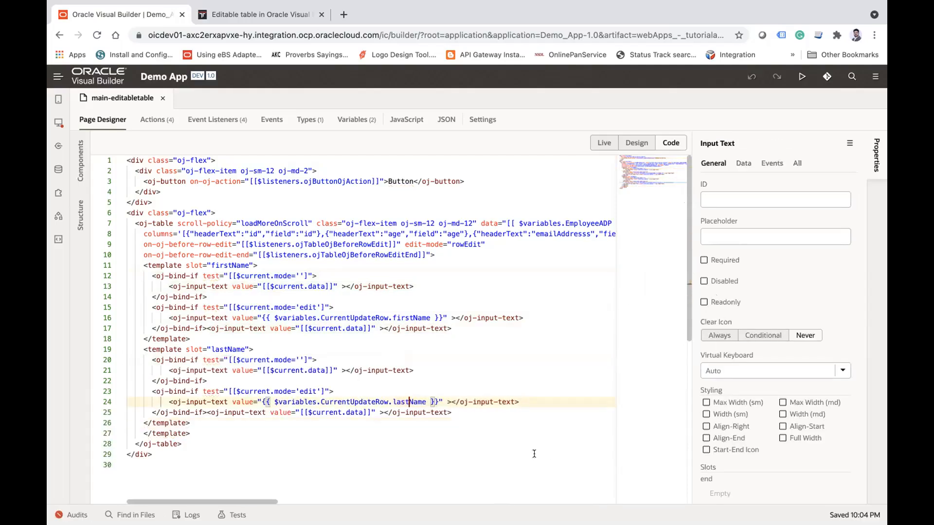
click(469, 307)
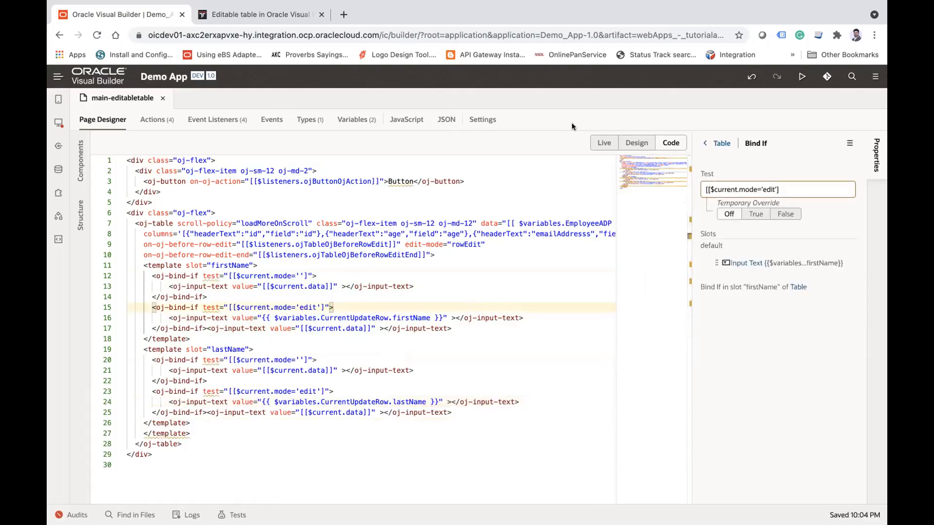